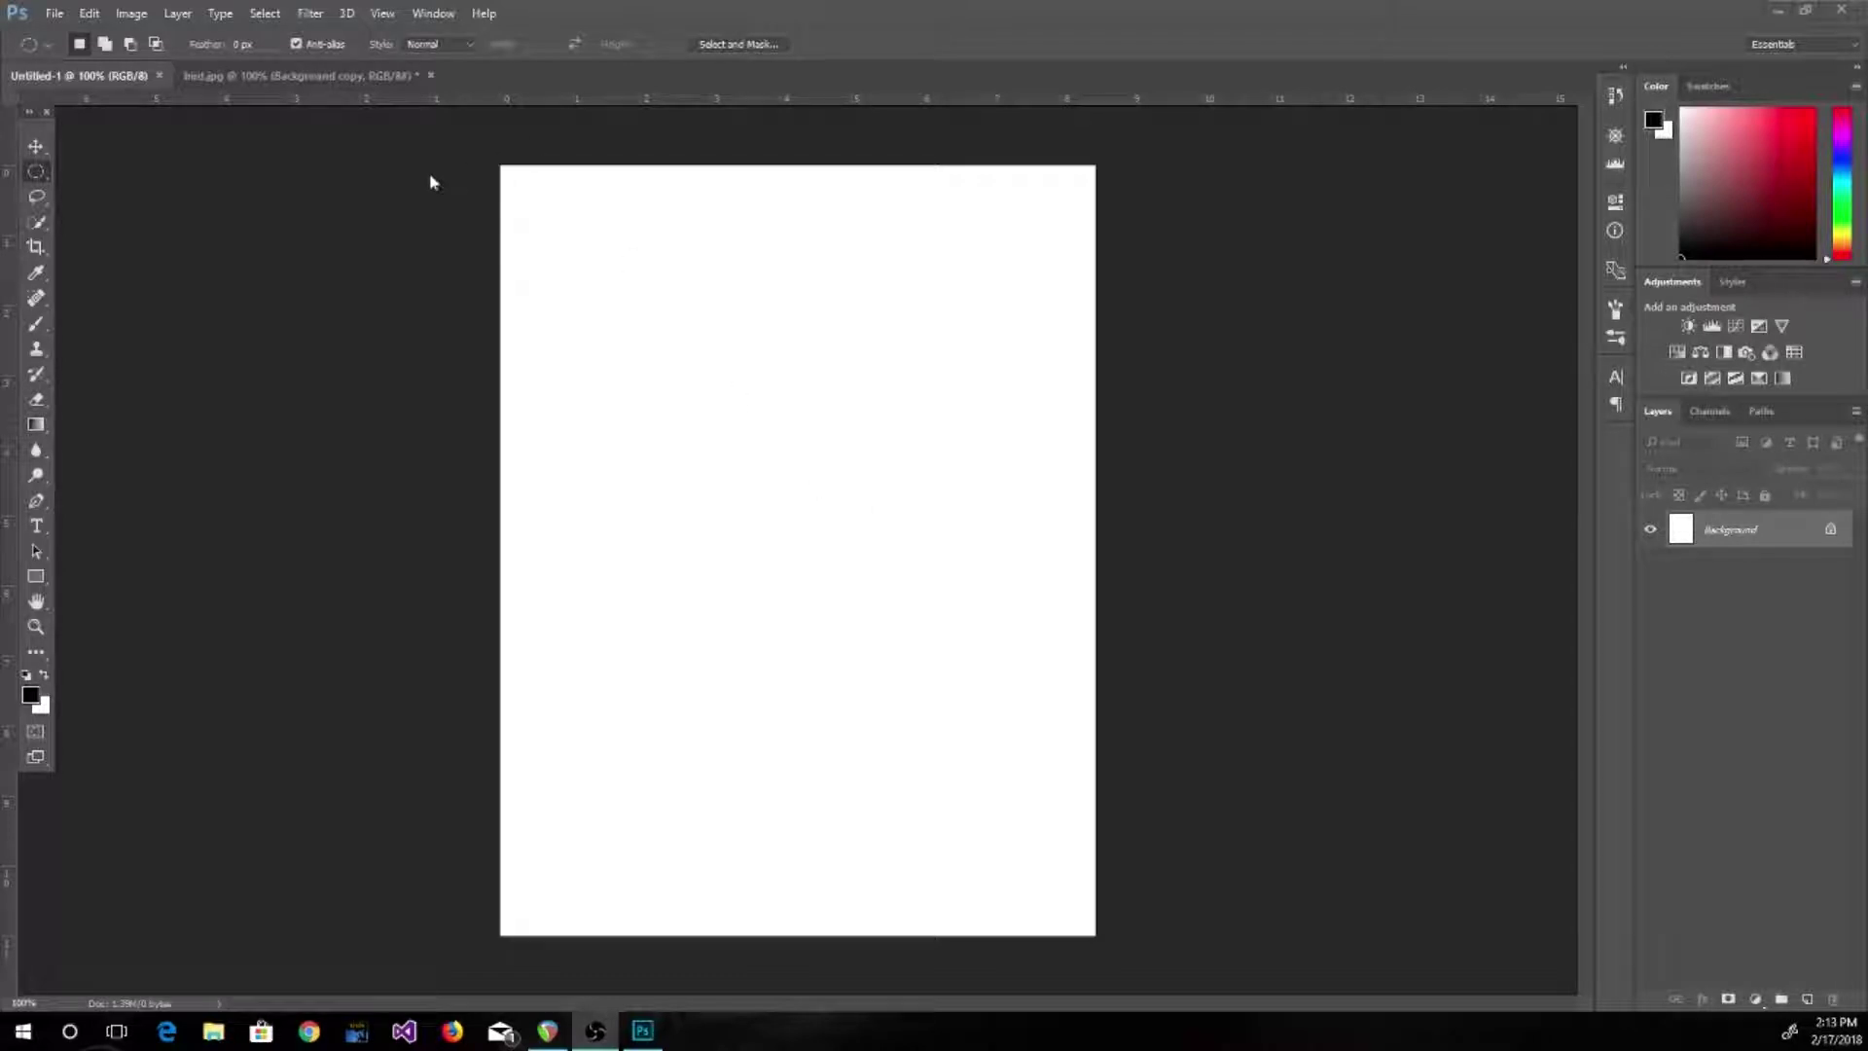
Review the RGB working space choices in the color settings and keep Adobe RGB (1998)
left_click(90, 14)
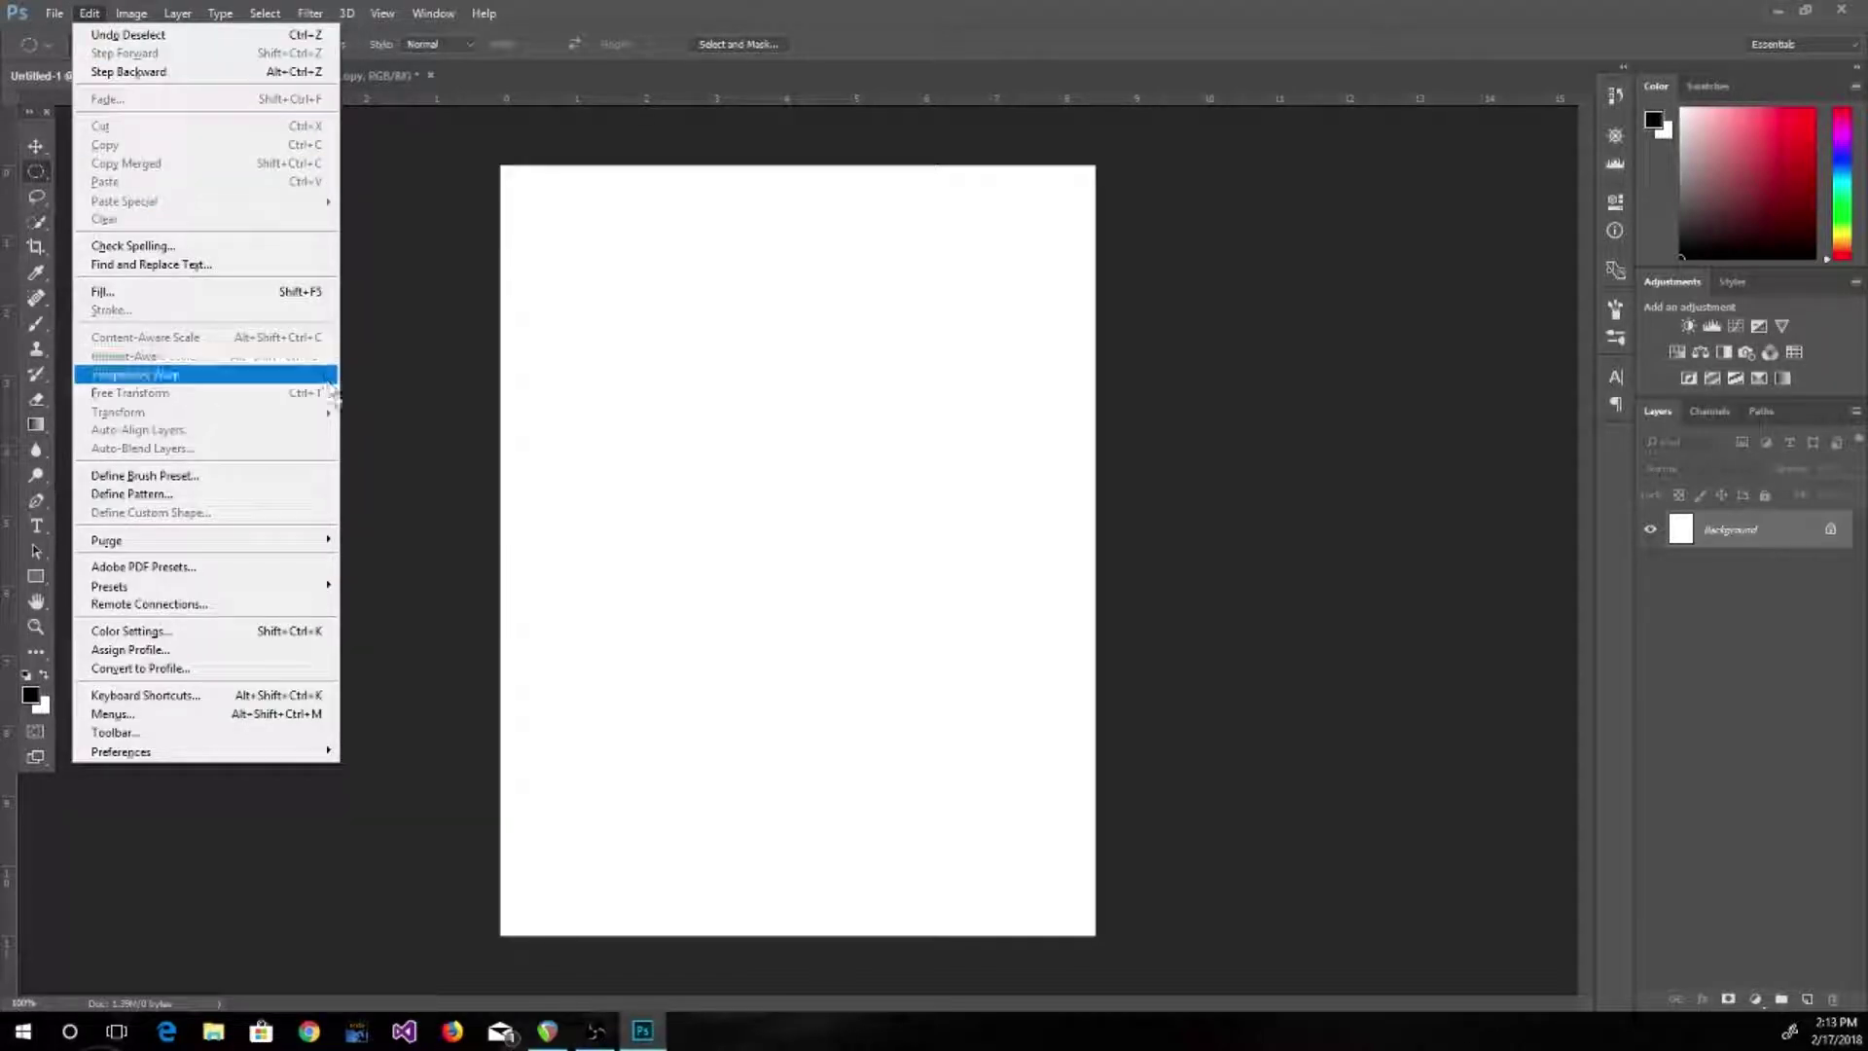
left_click(139, 633)
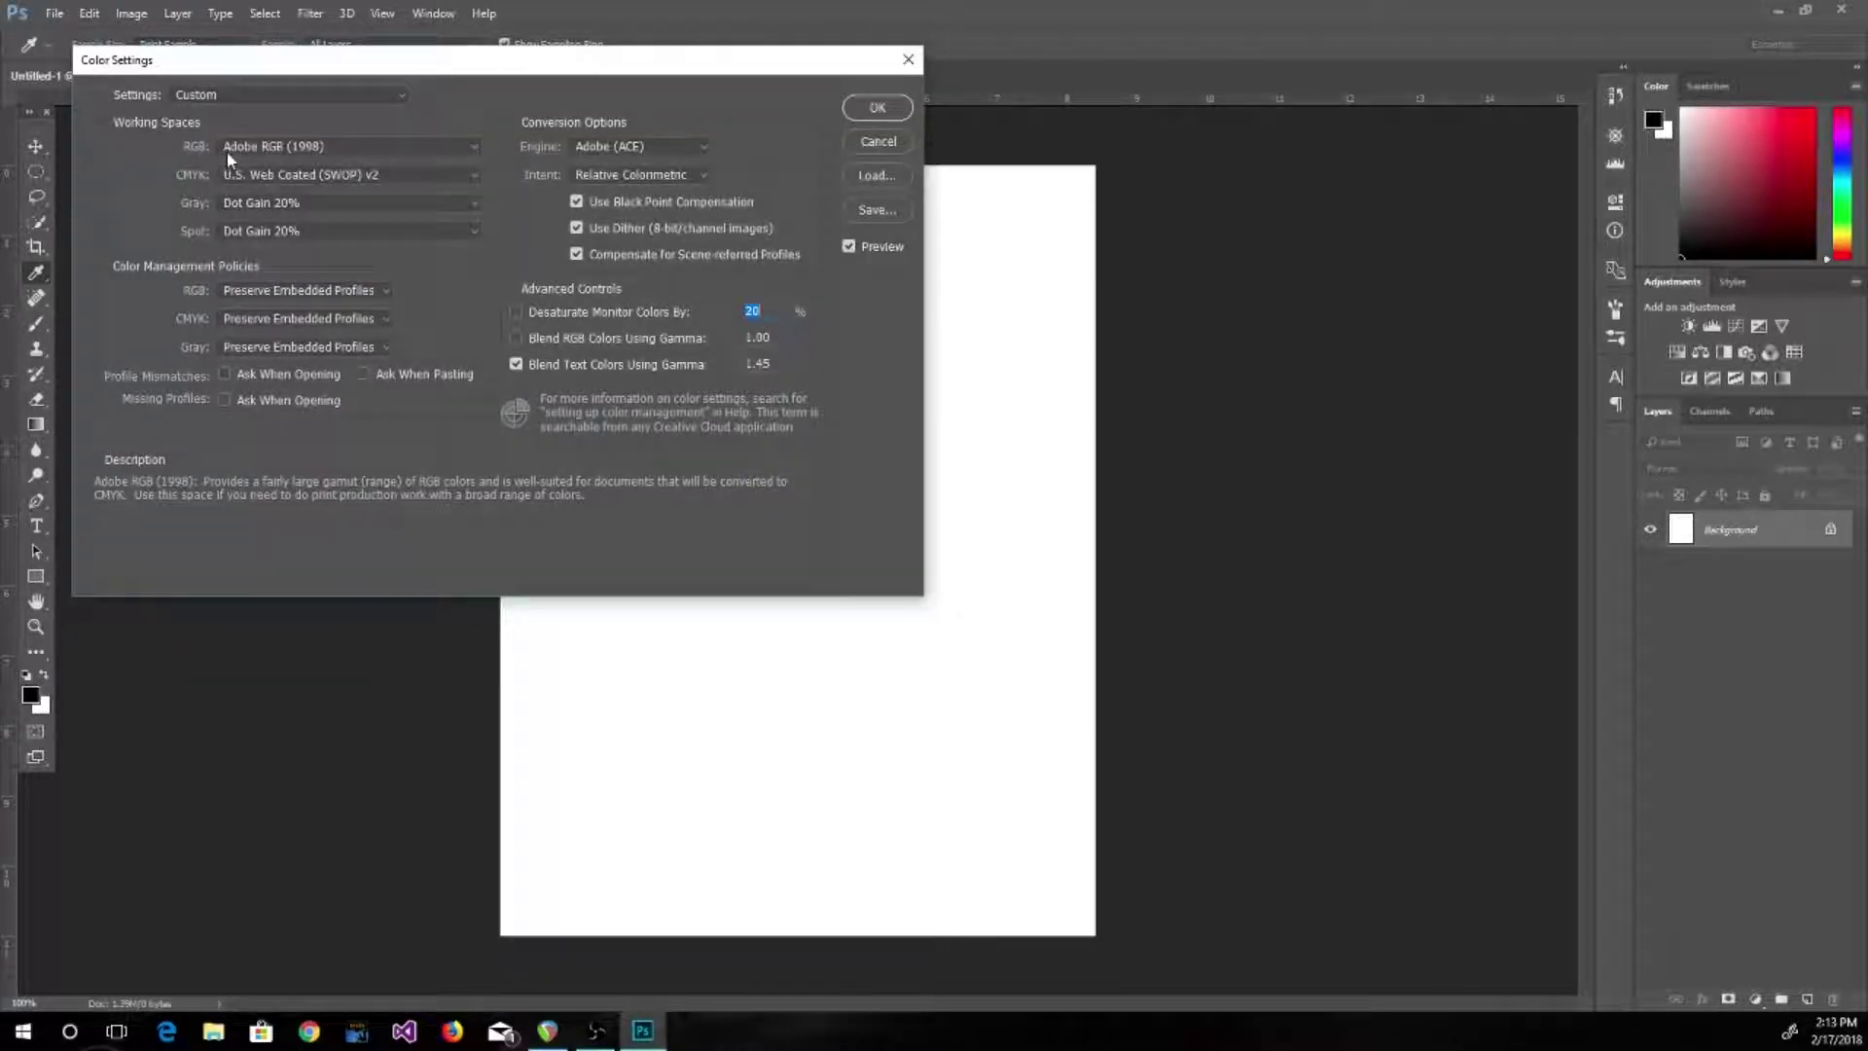
left_click(470, 143)
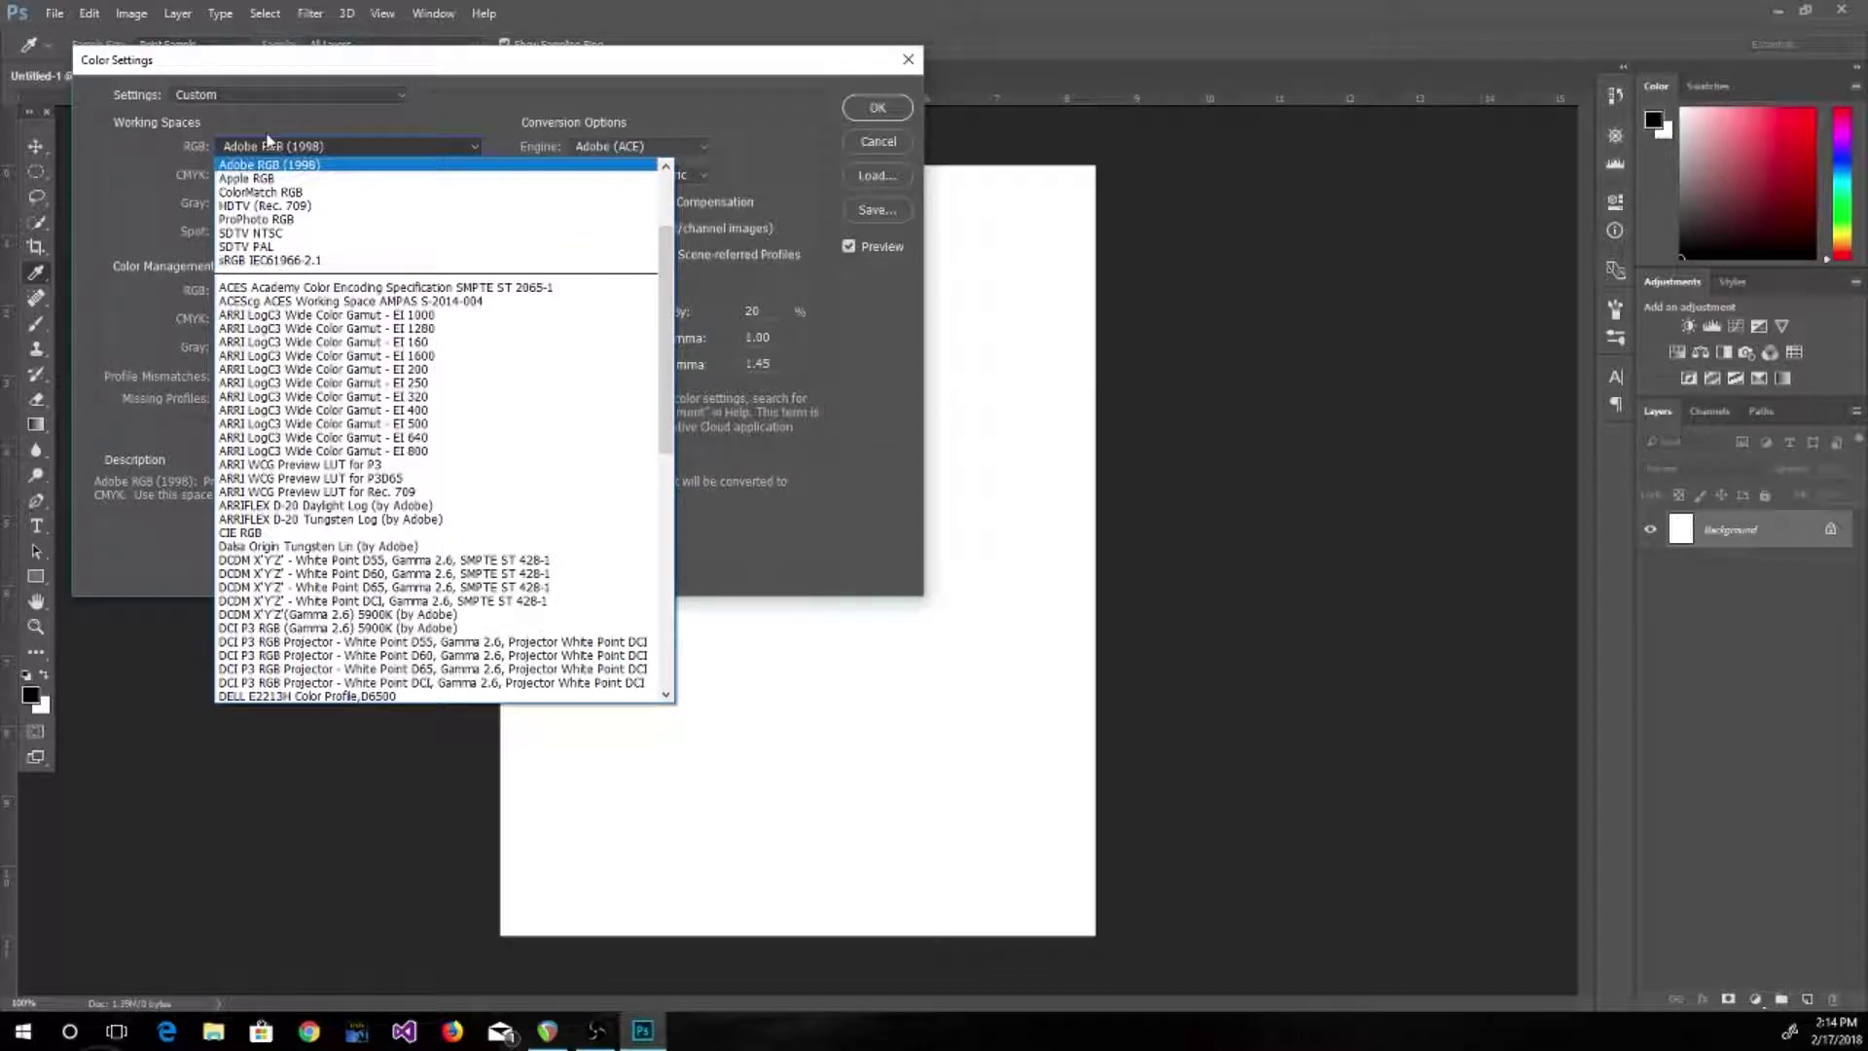
left_click(299, 127)
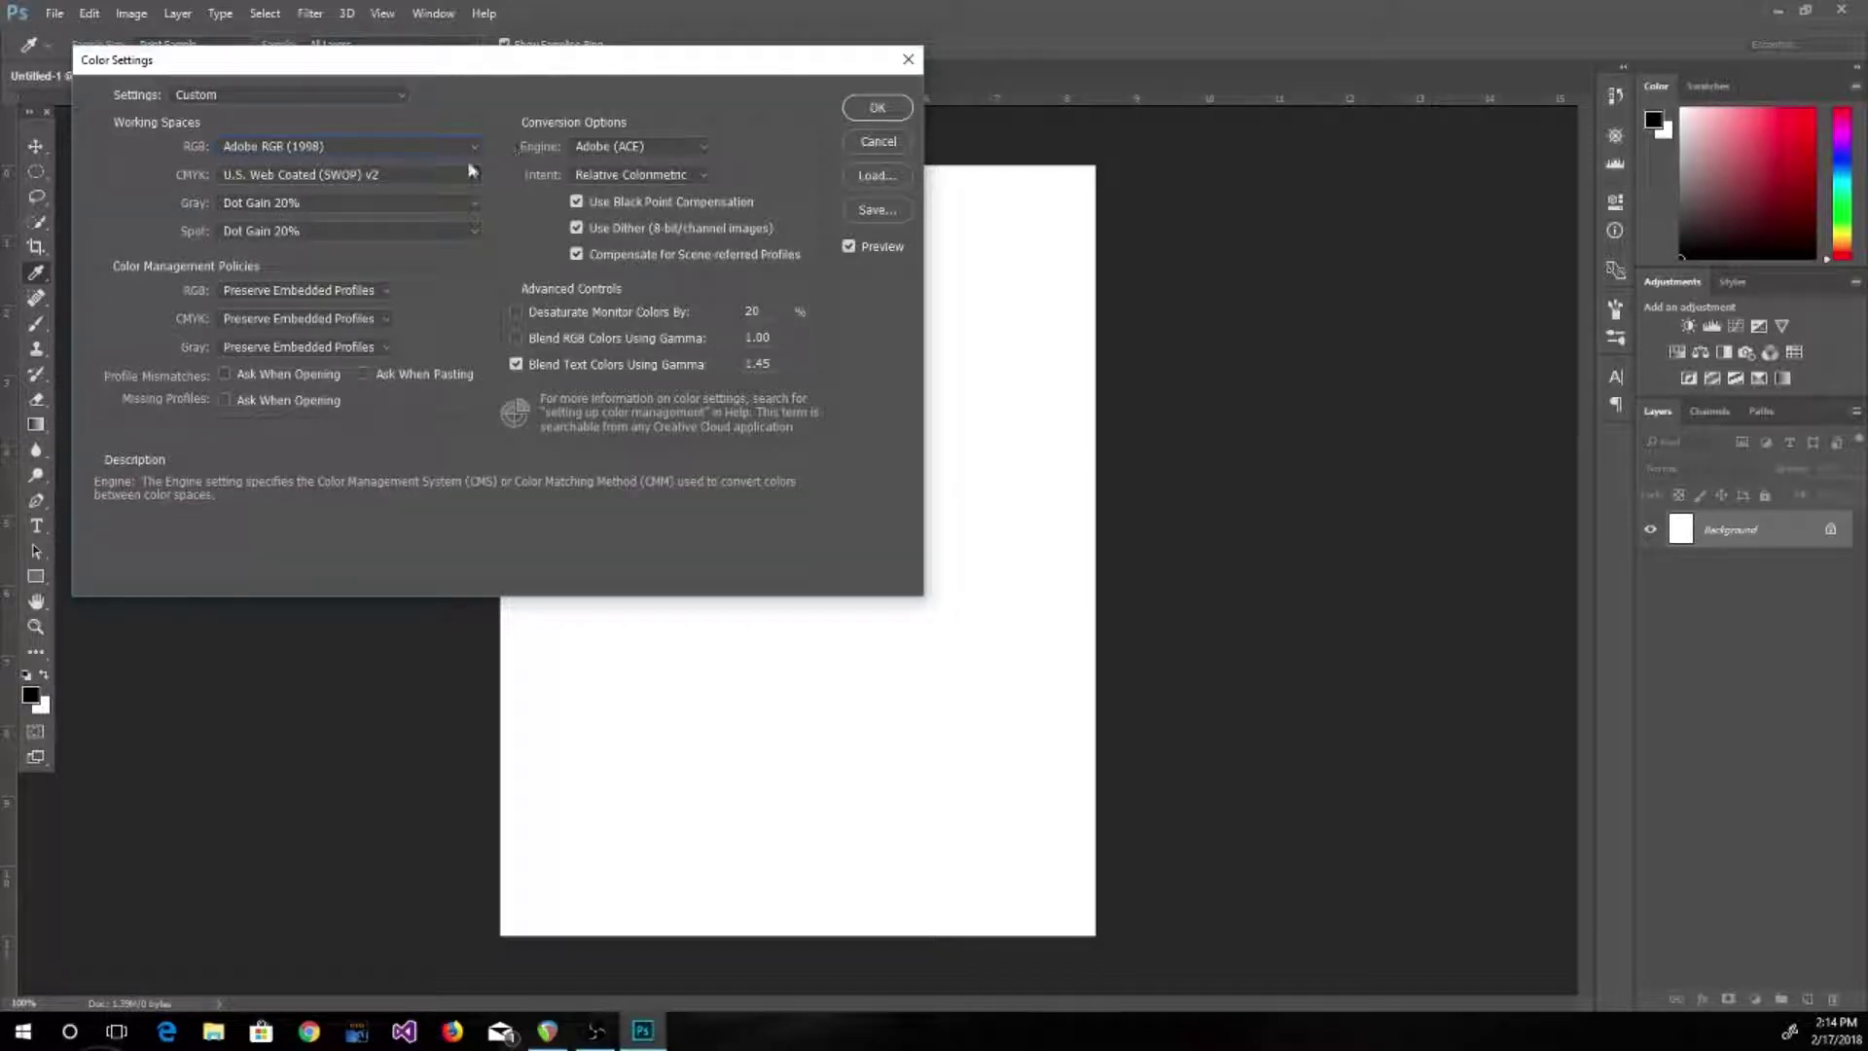
left_click(875, 109)
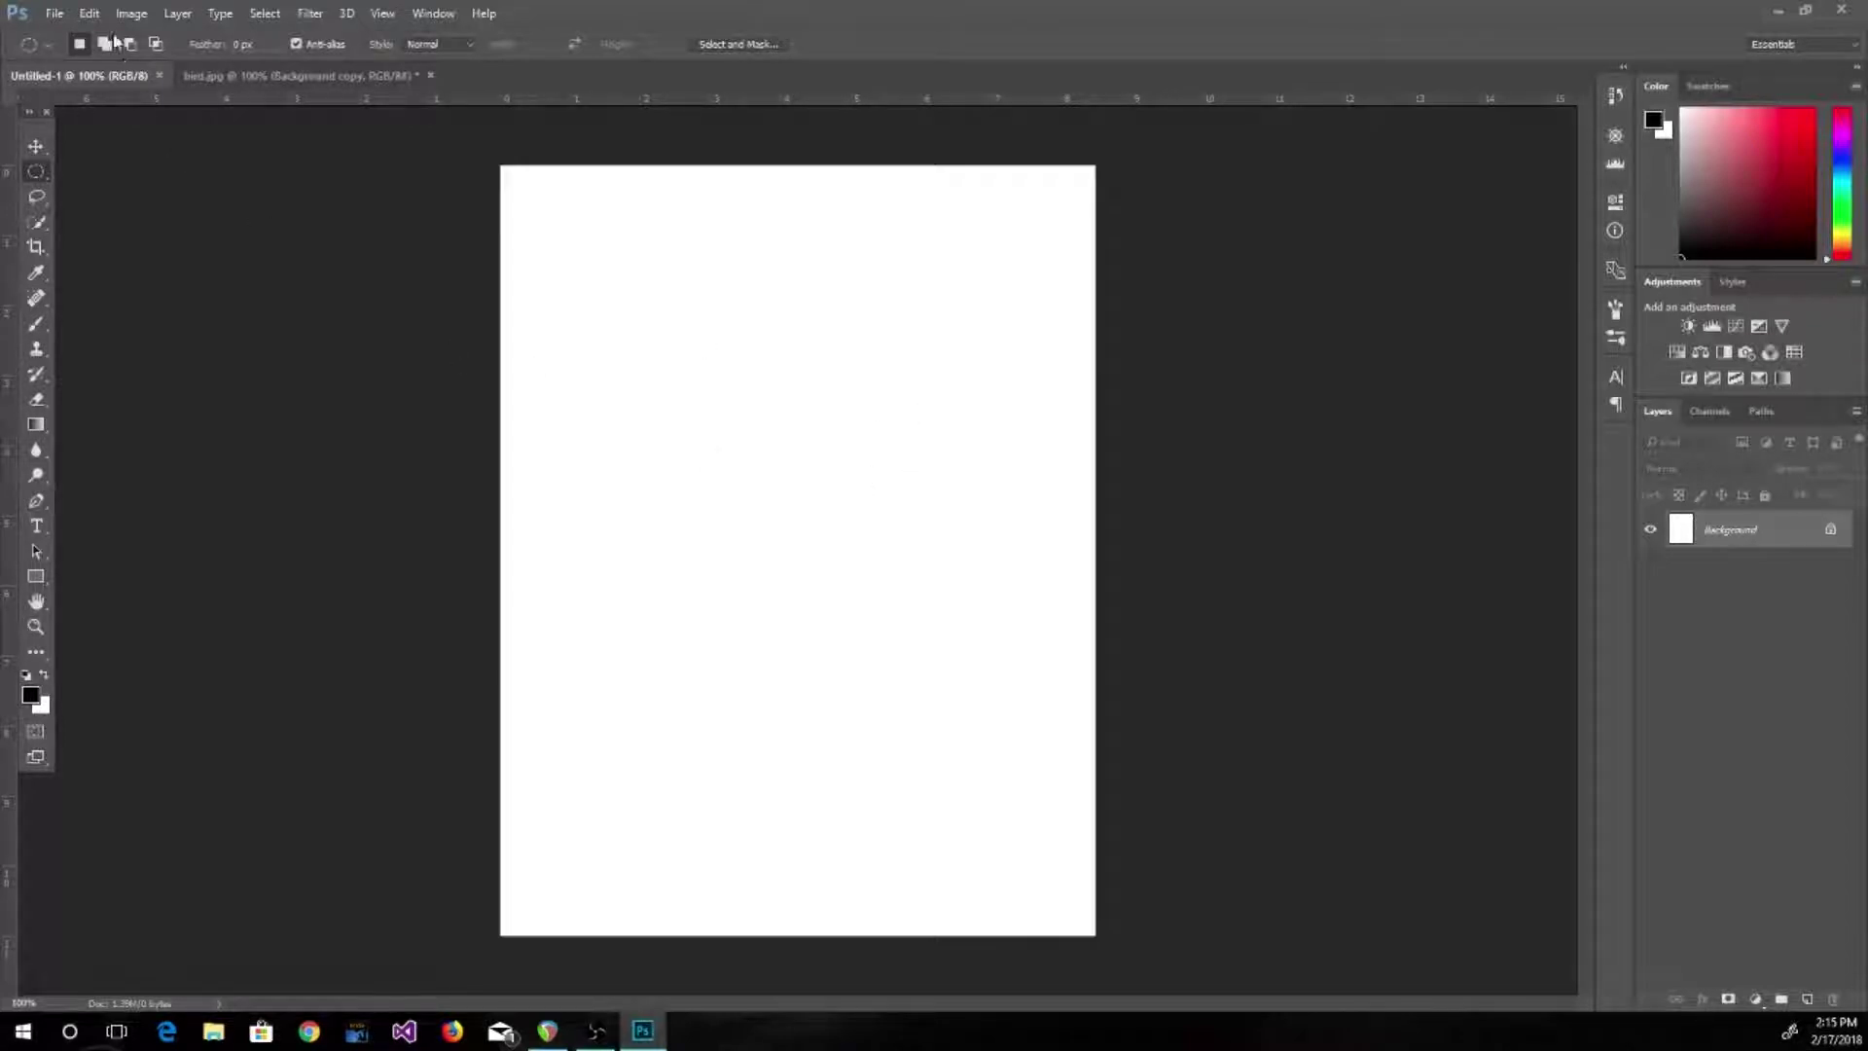
Begin a new document with the U.S. Paper preset and set its dimension units to pixels
left_click(55, 16)
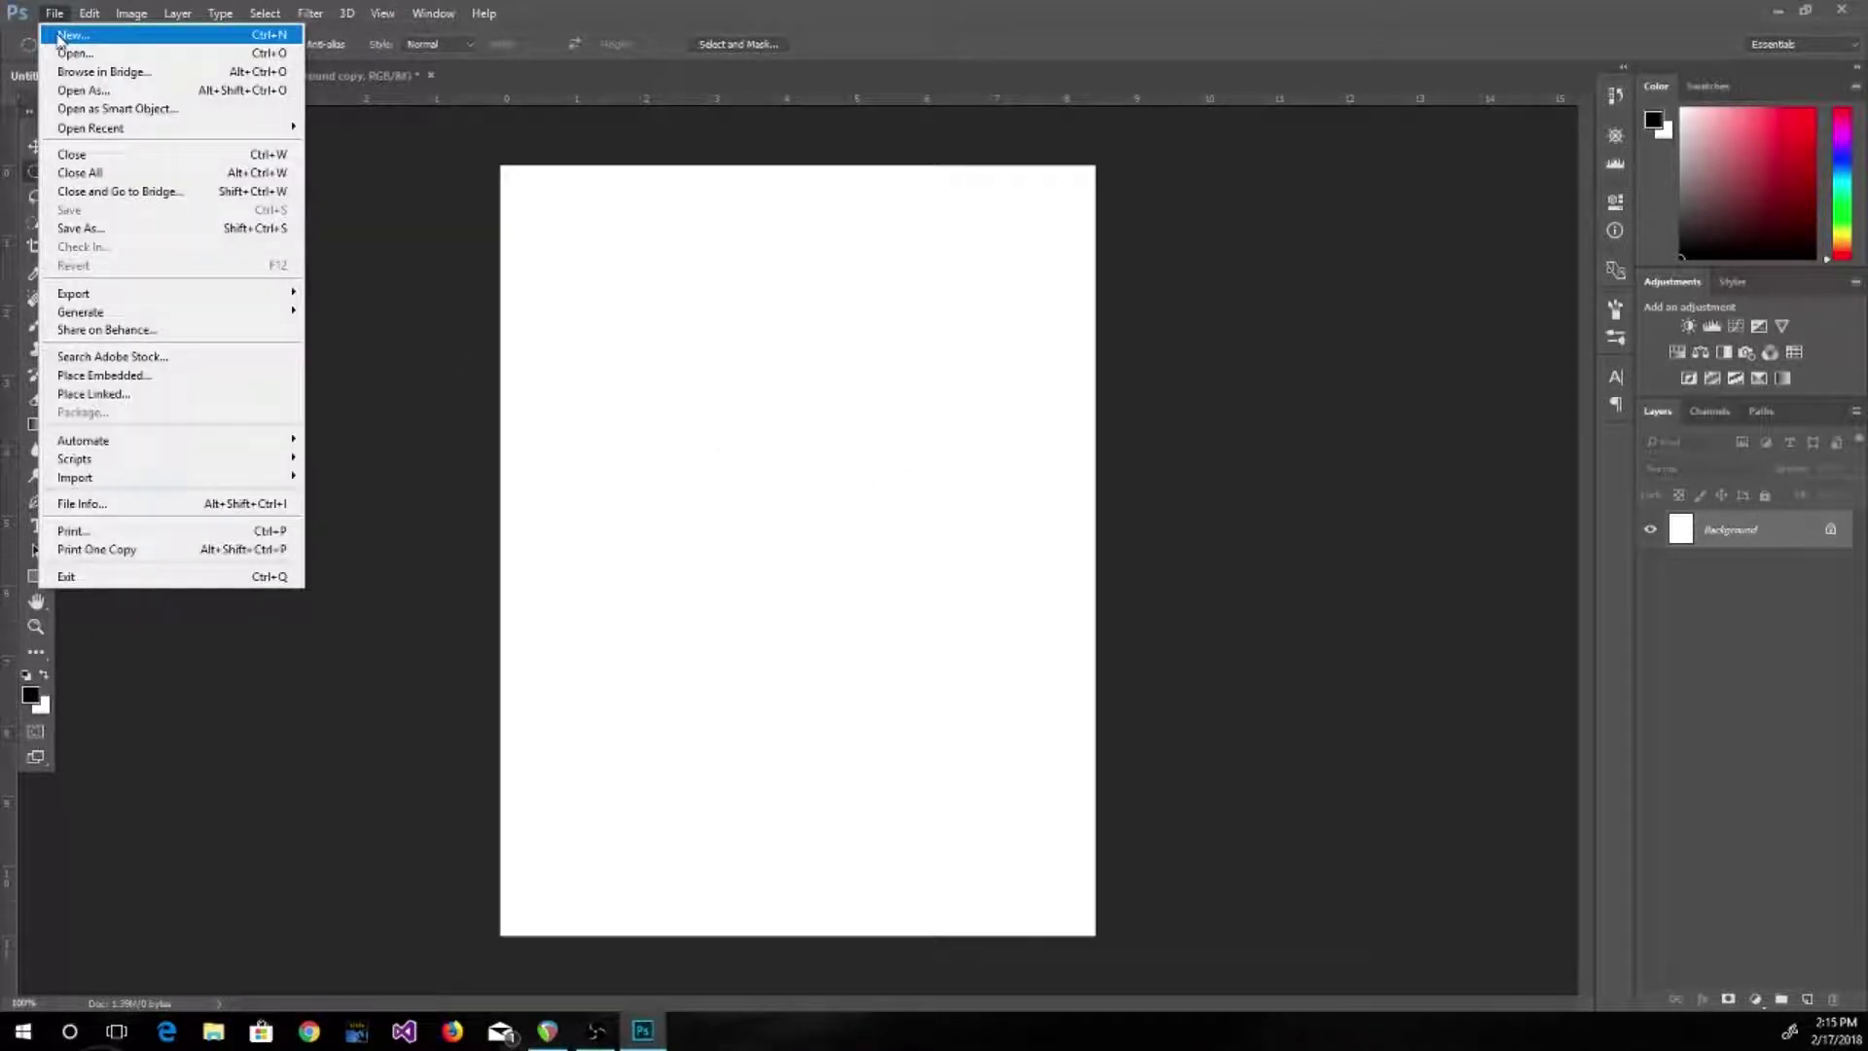
left_click(60, 36)
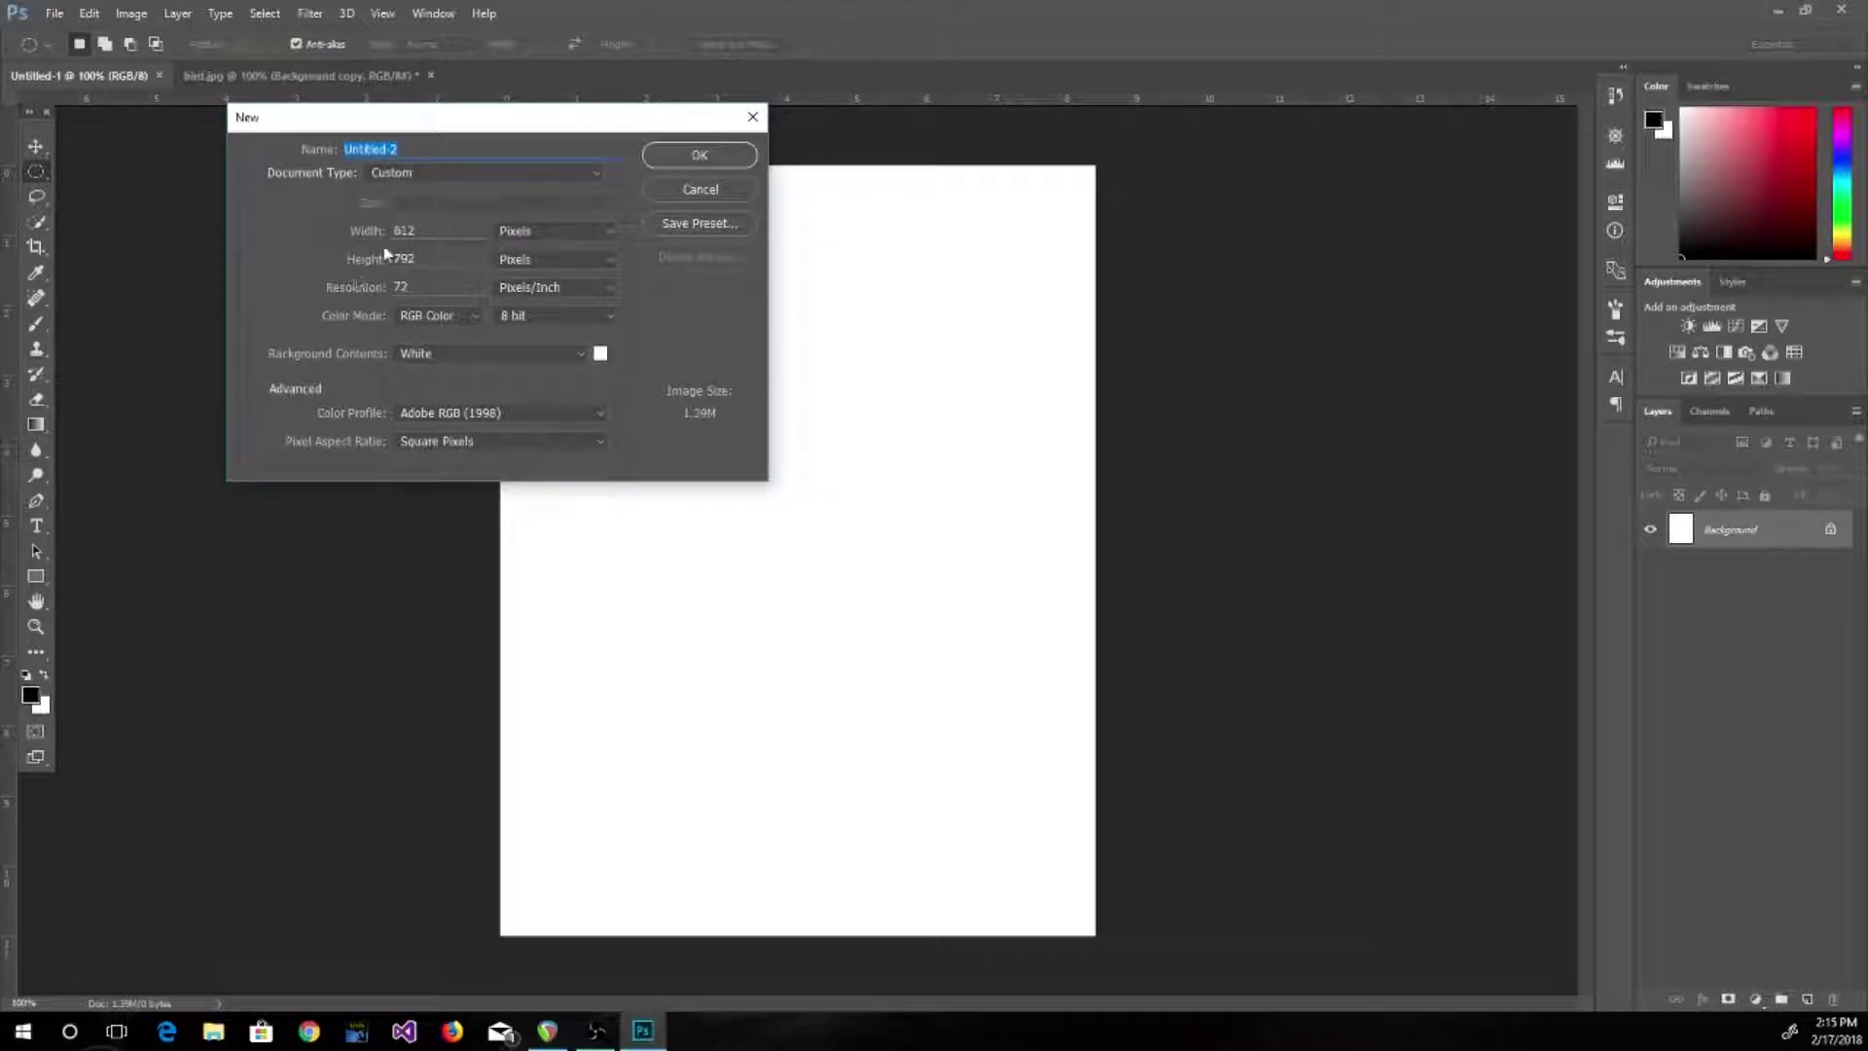
left_click(499, 172)
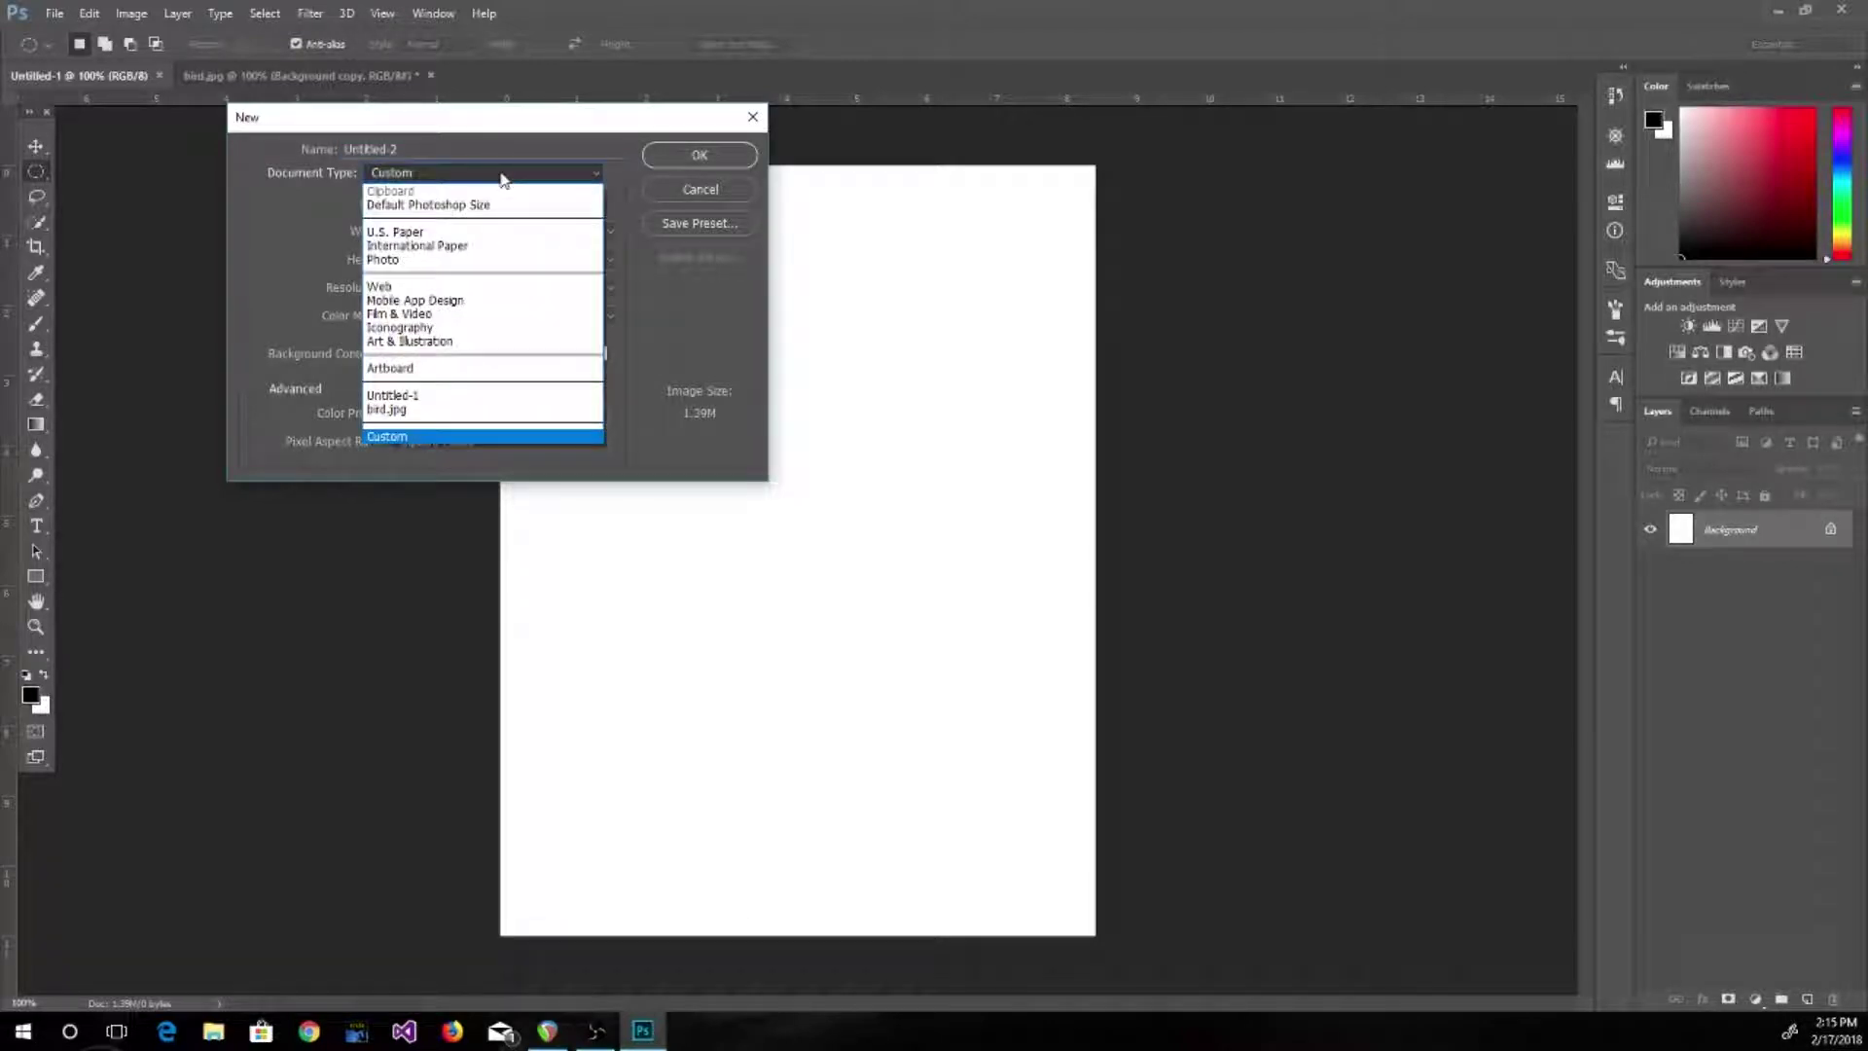
left_click(447, 232)
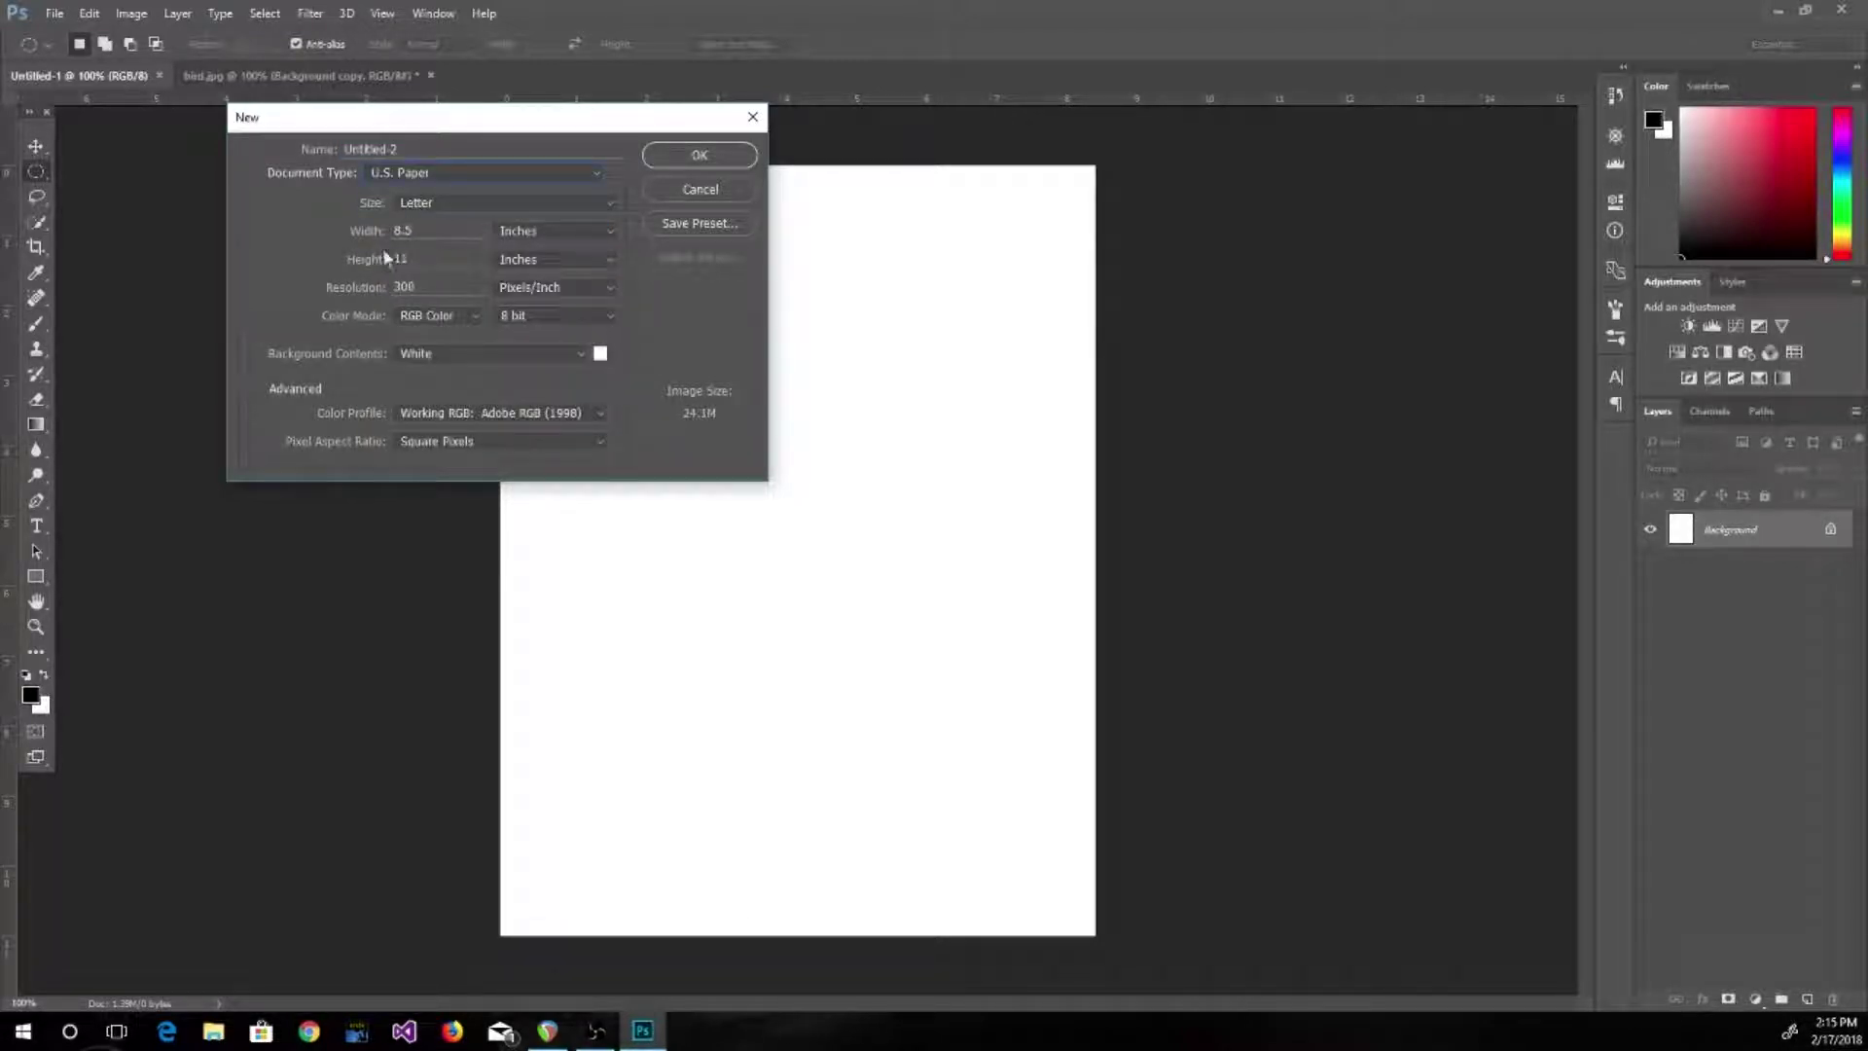
left_click(546, 234)
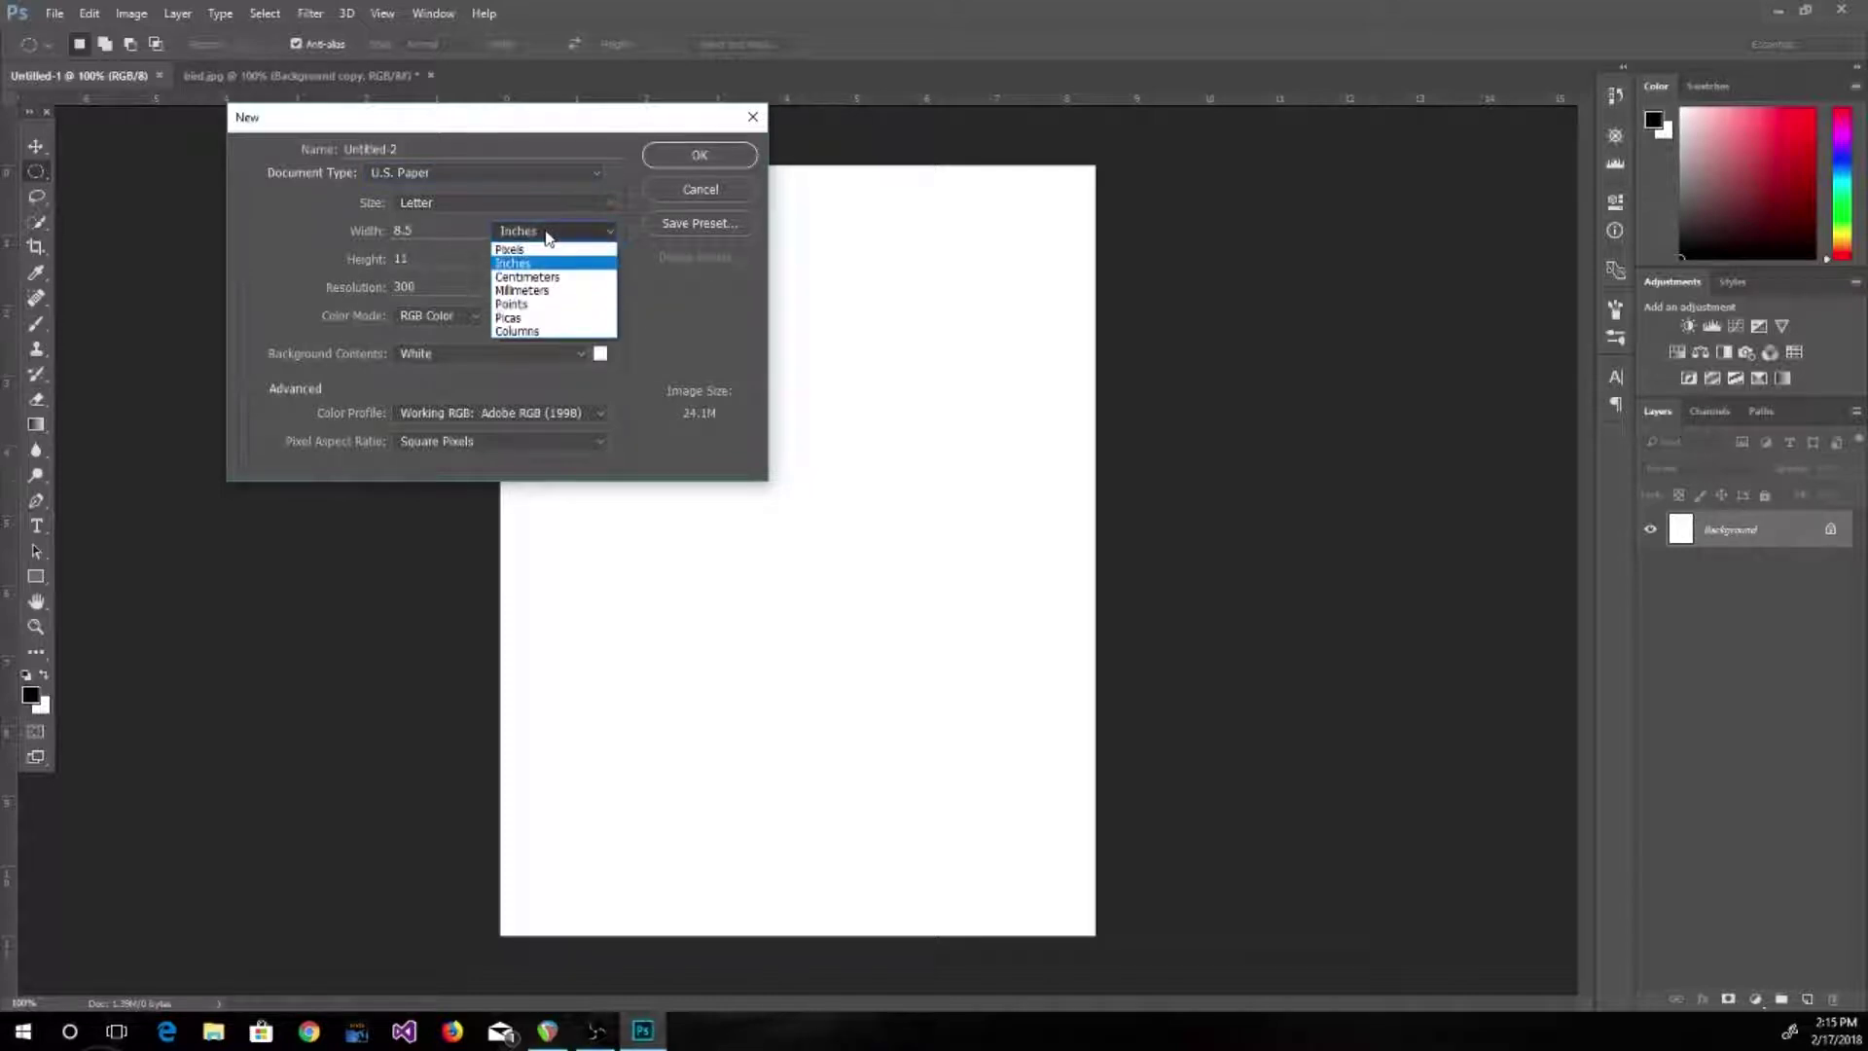
left_click(530, 250)
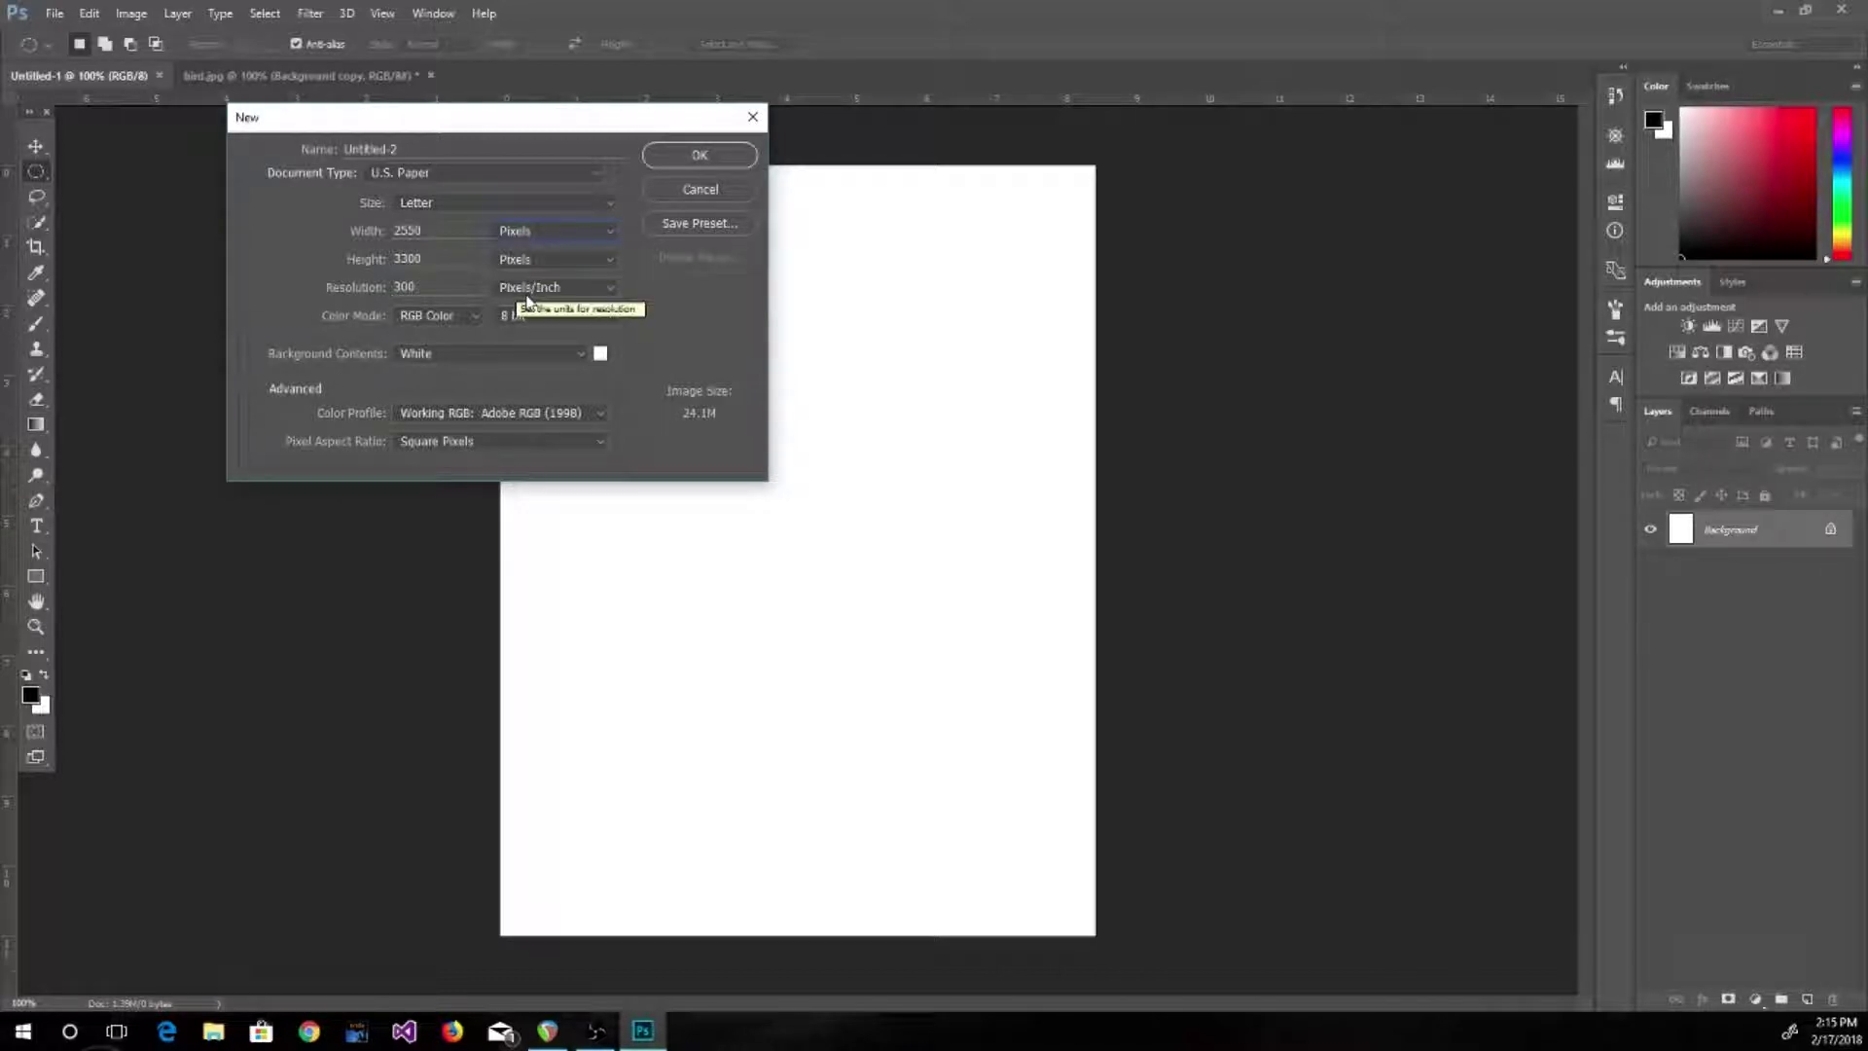
Try resolutions of 150 and 72 pixels/inch for the new document, with its dimension units set to inches
double_click(423, 285)
key("BackSpace")
type("150")
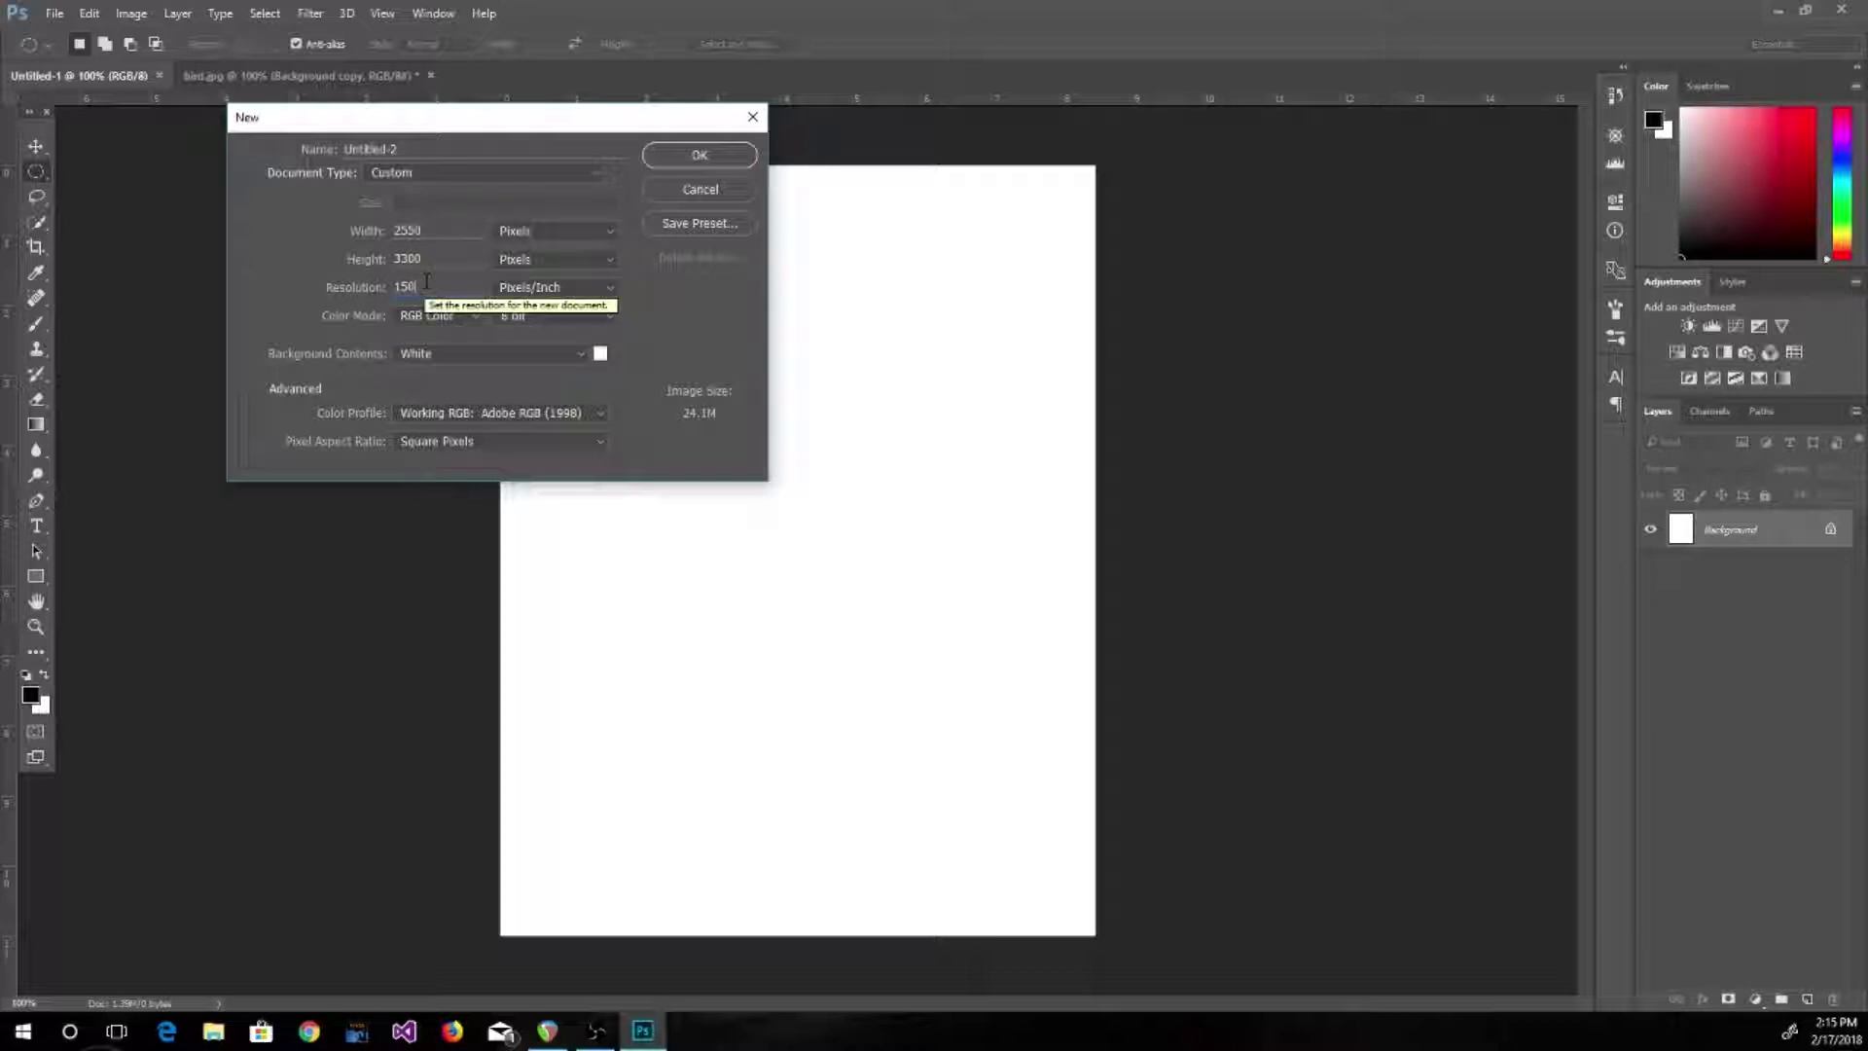
left_click_drag(428, 283, 390, 293)
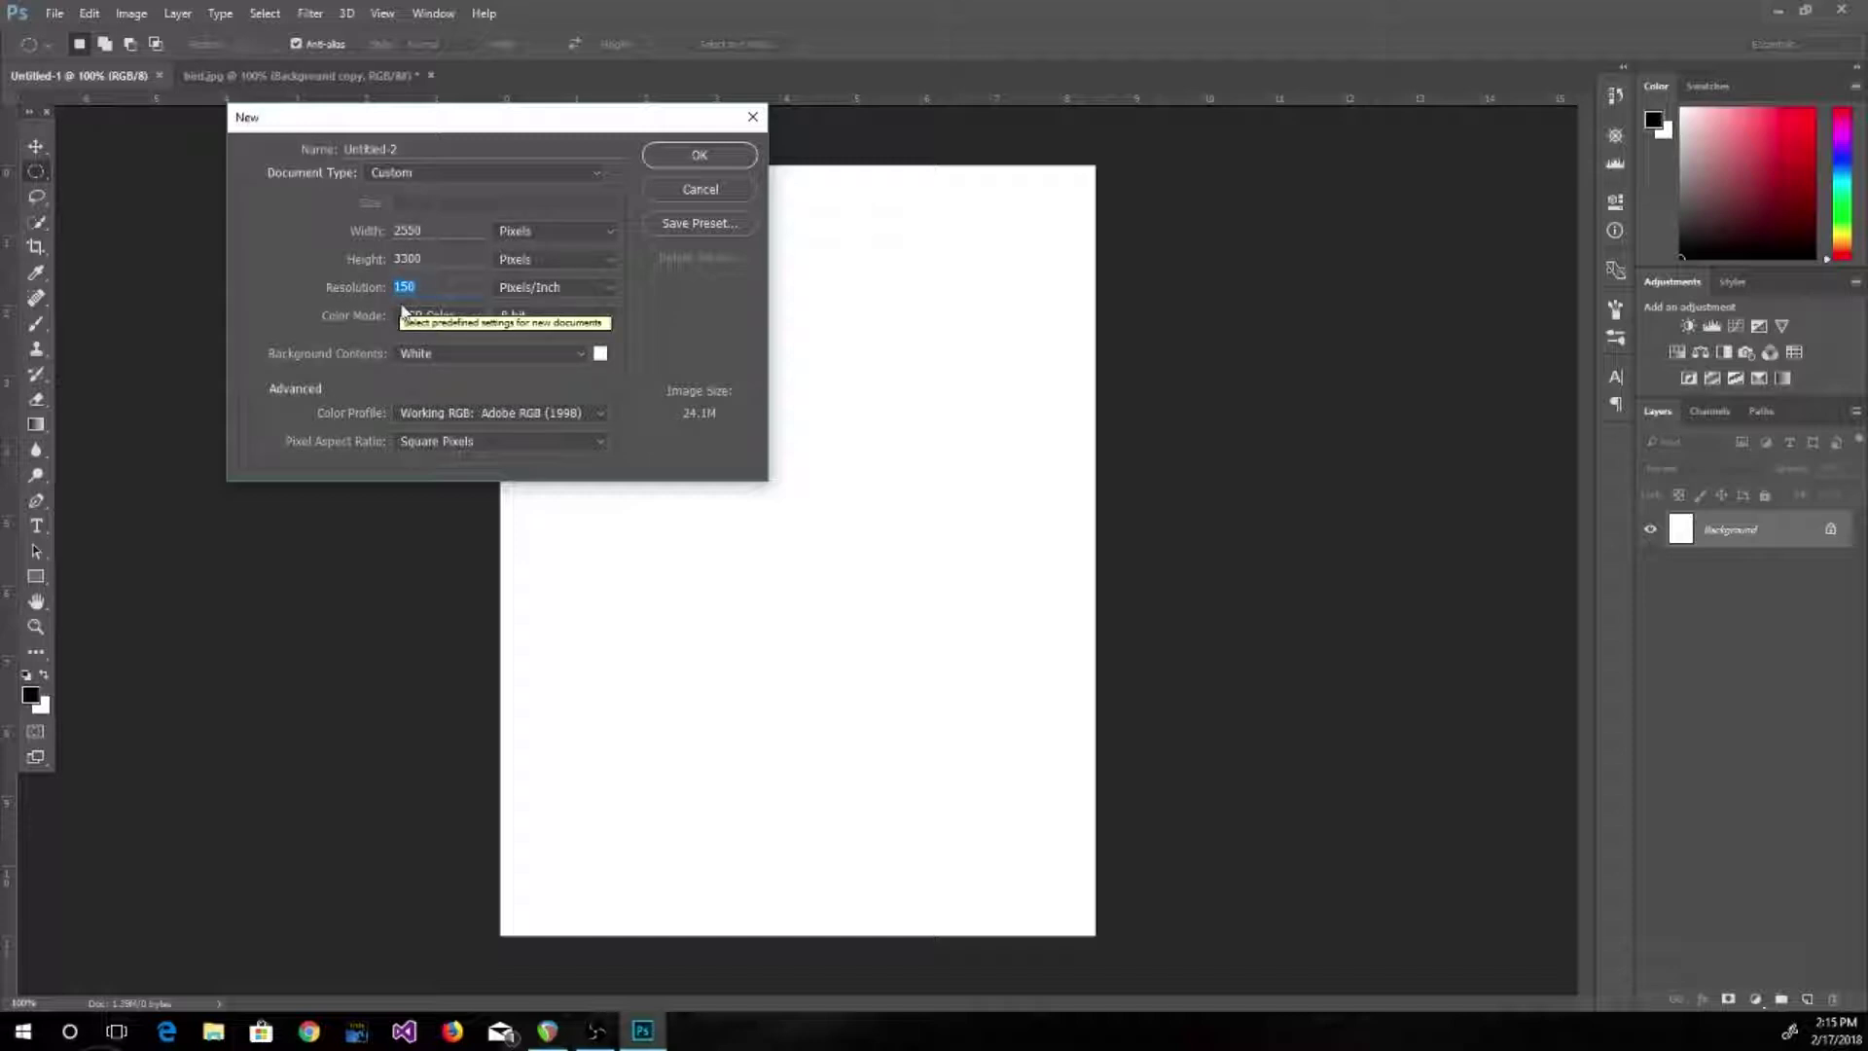
type("72")
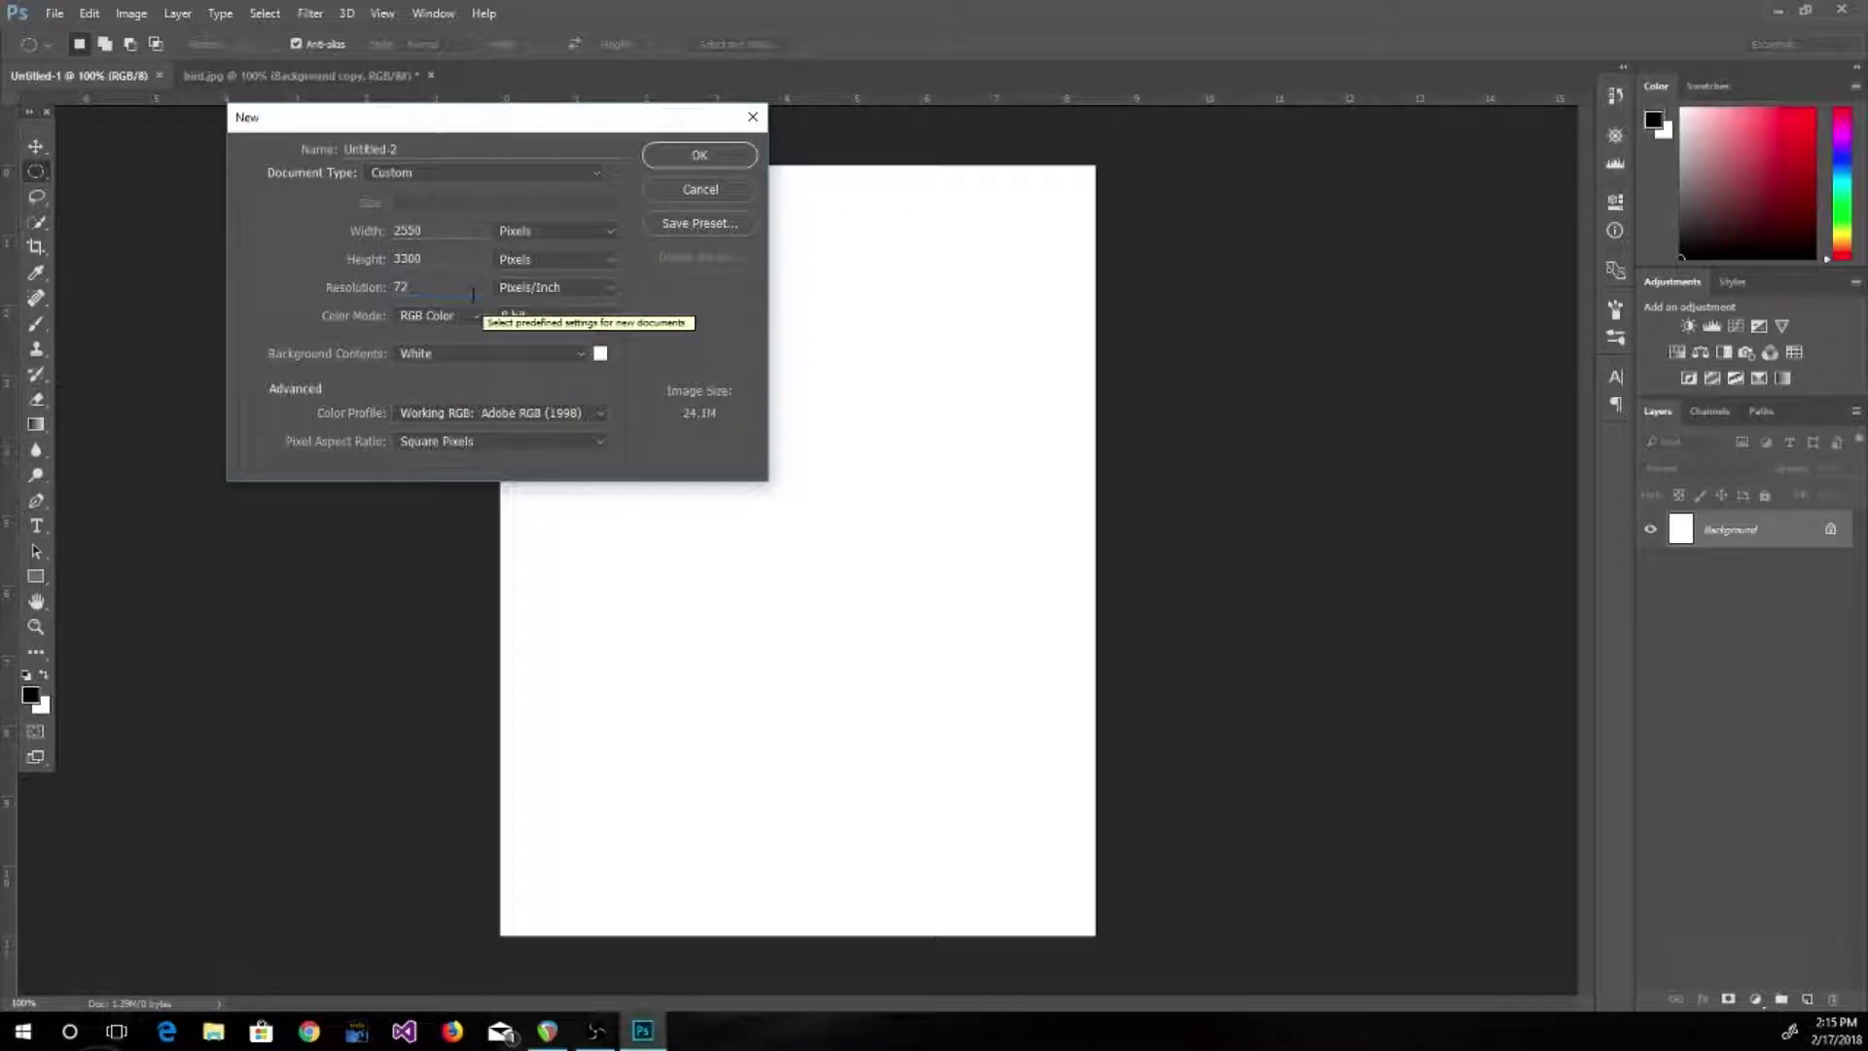
left_click(559, 234)
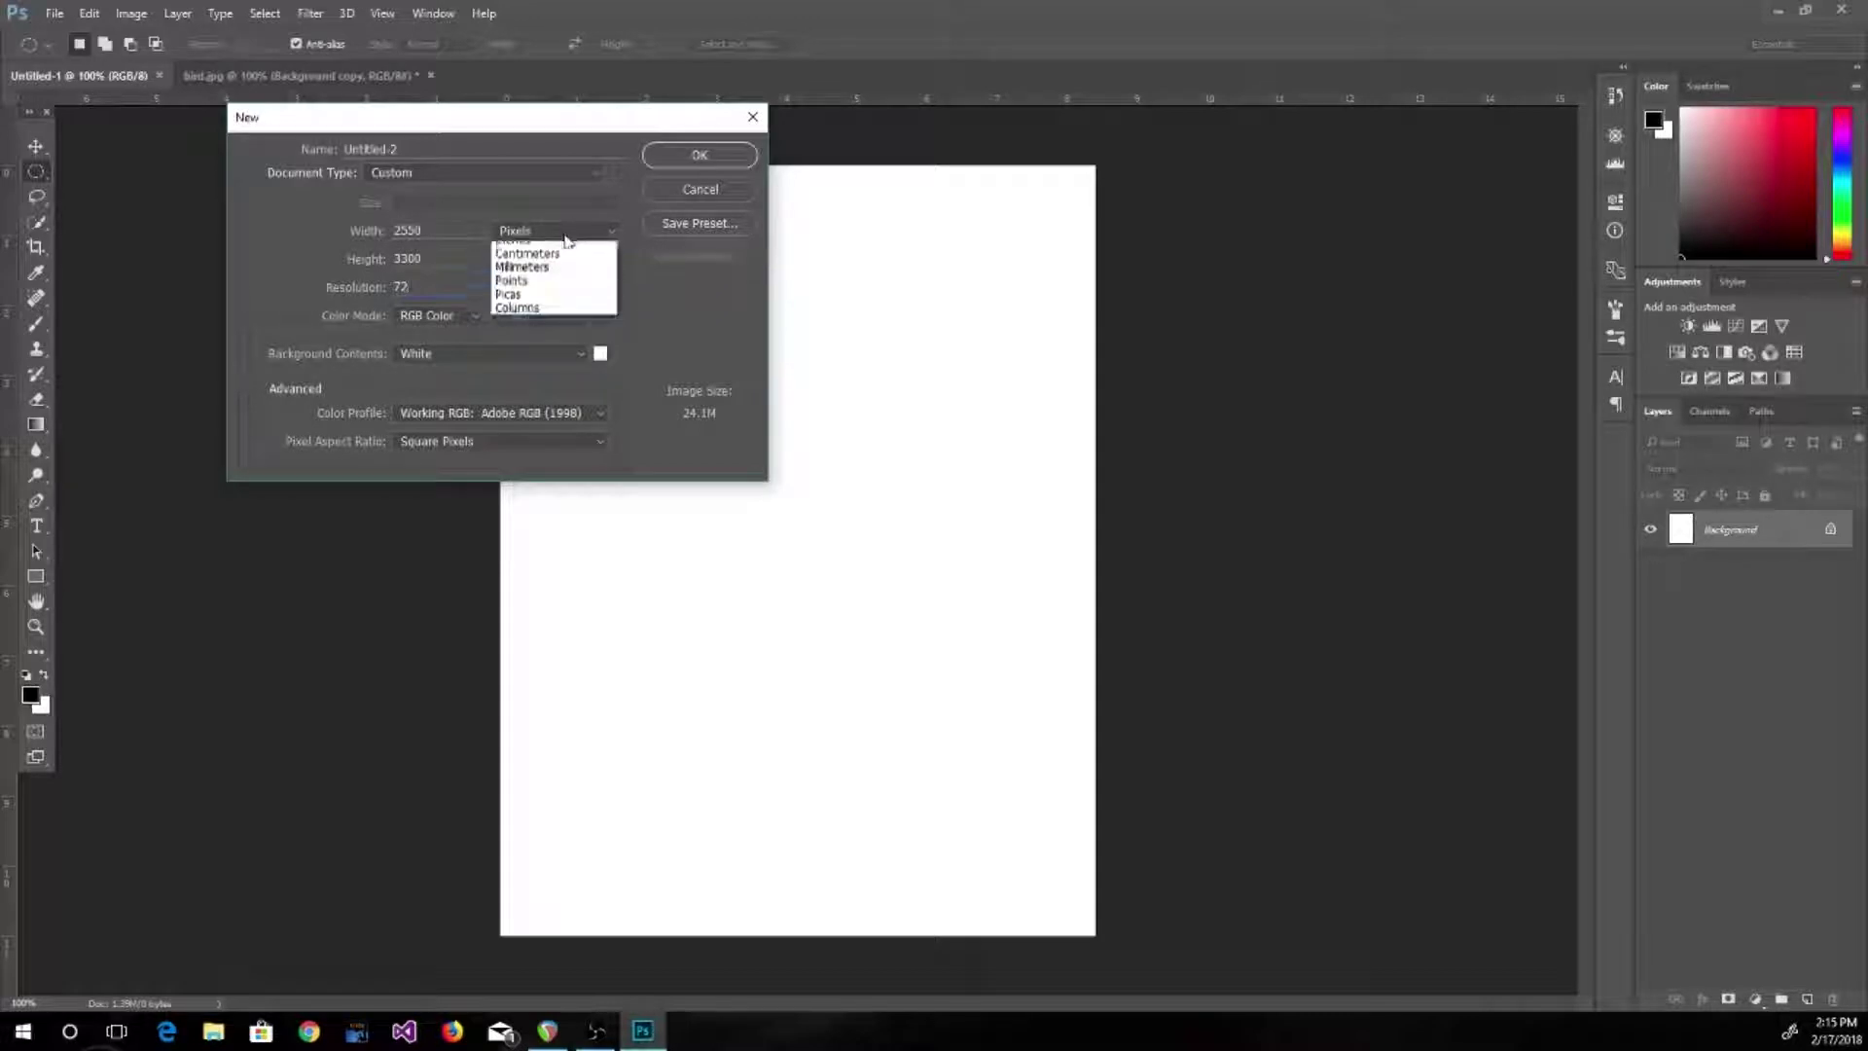
left_click(553, 260)
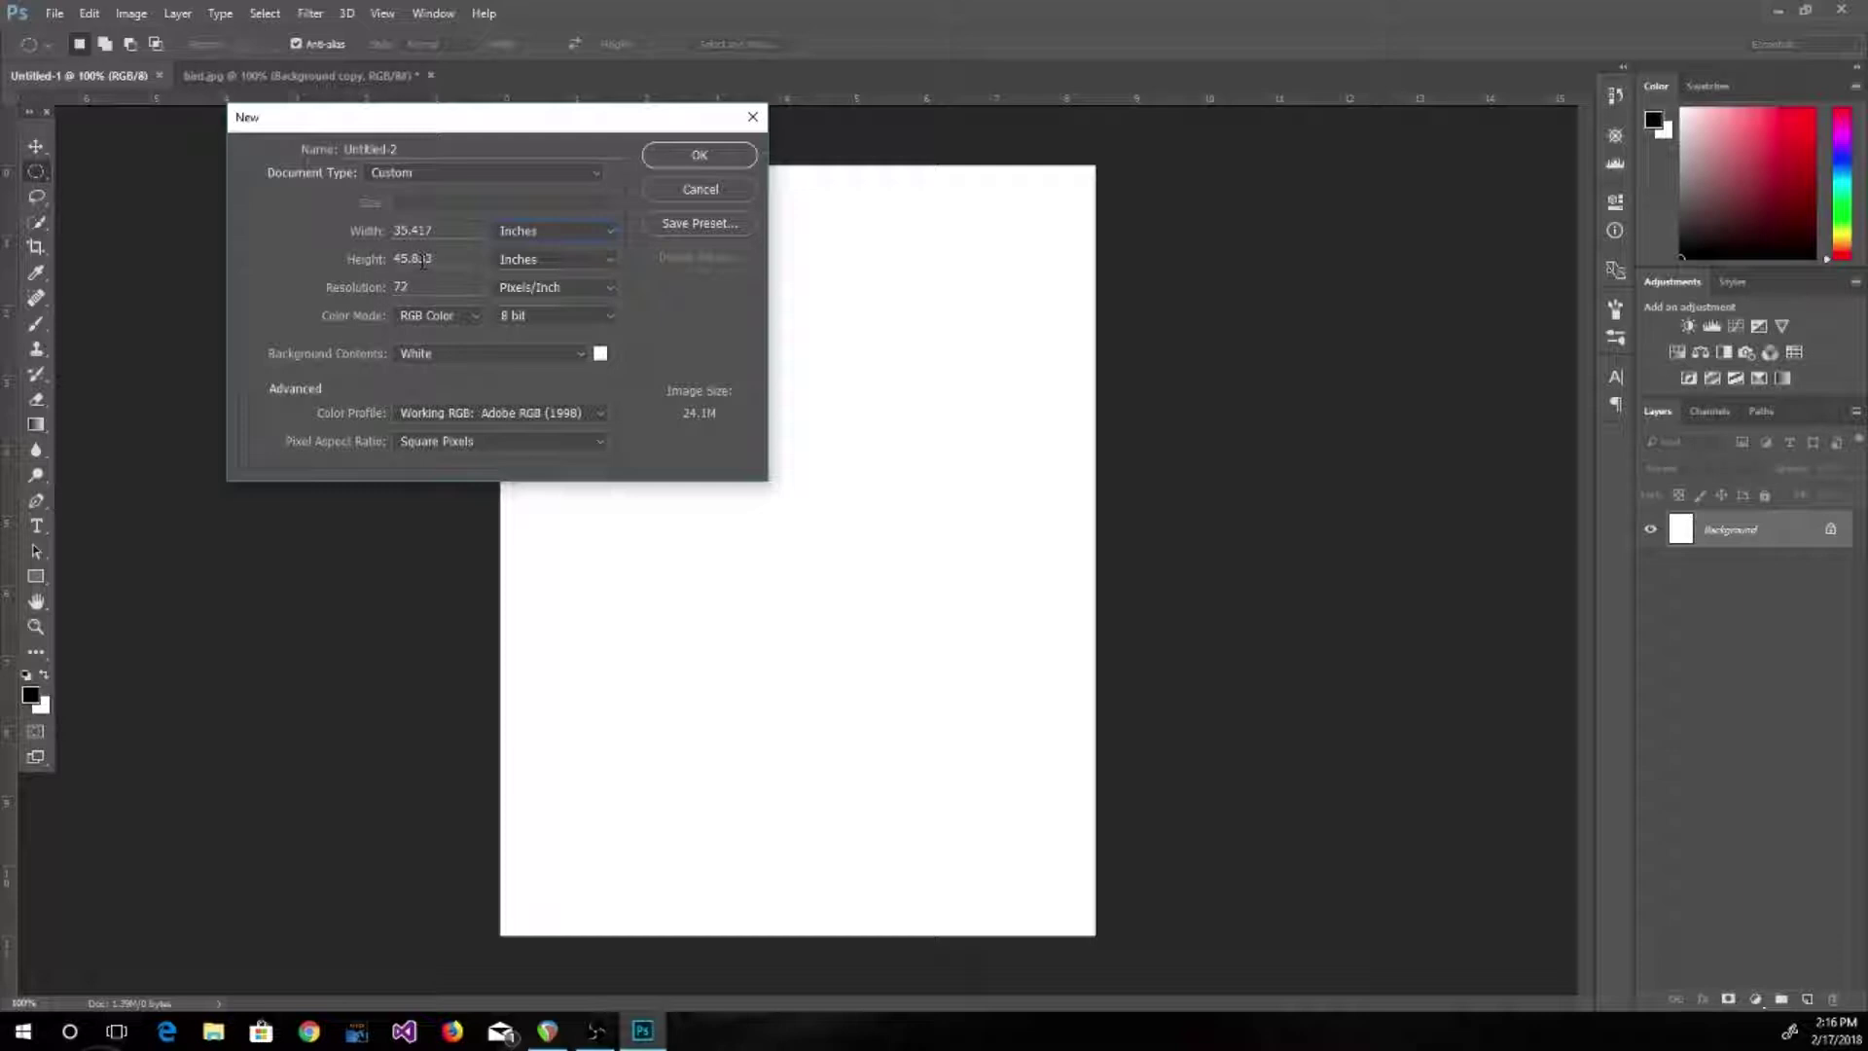
Reapply the U.S. Paper preset, with the resolution at 72 pixels/inch and the dimension units in pixels
left_click(542, 176)
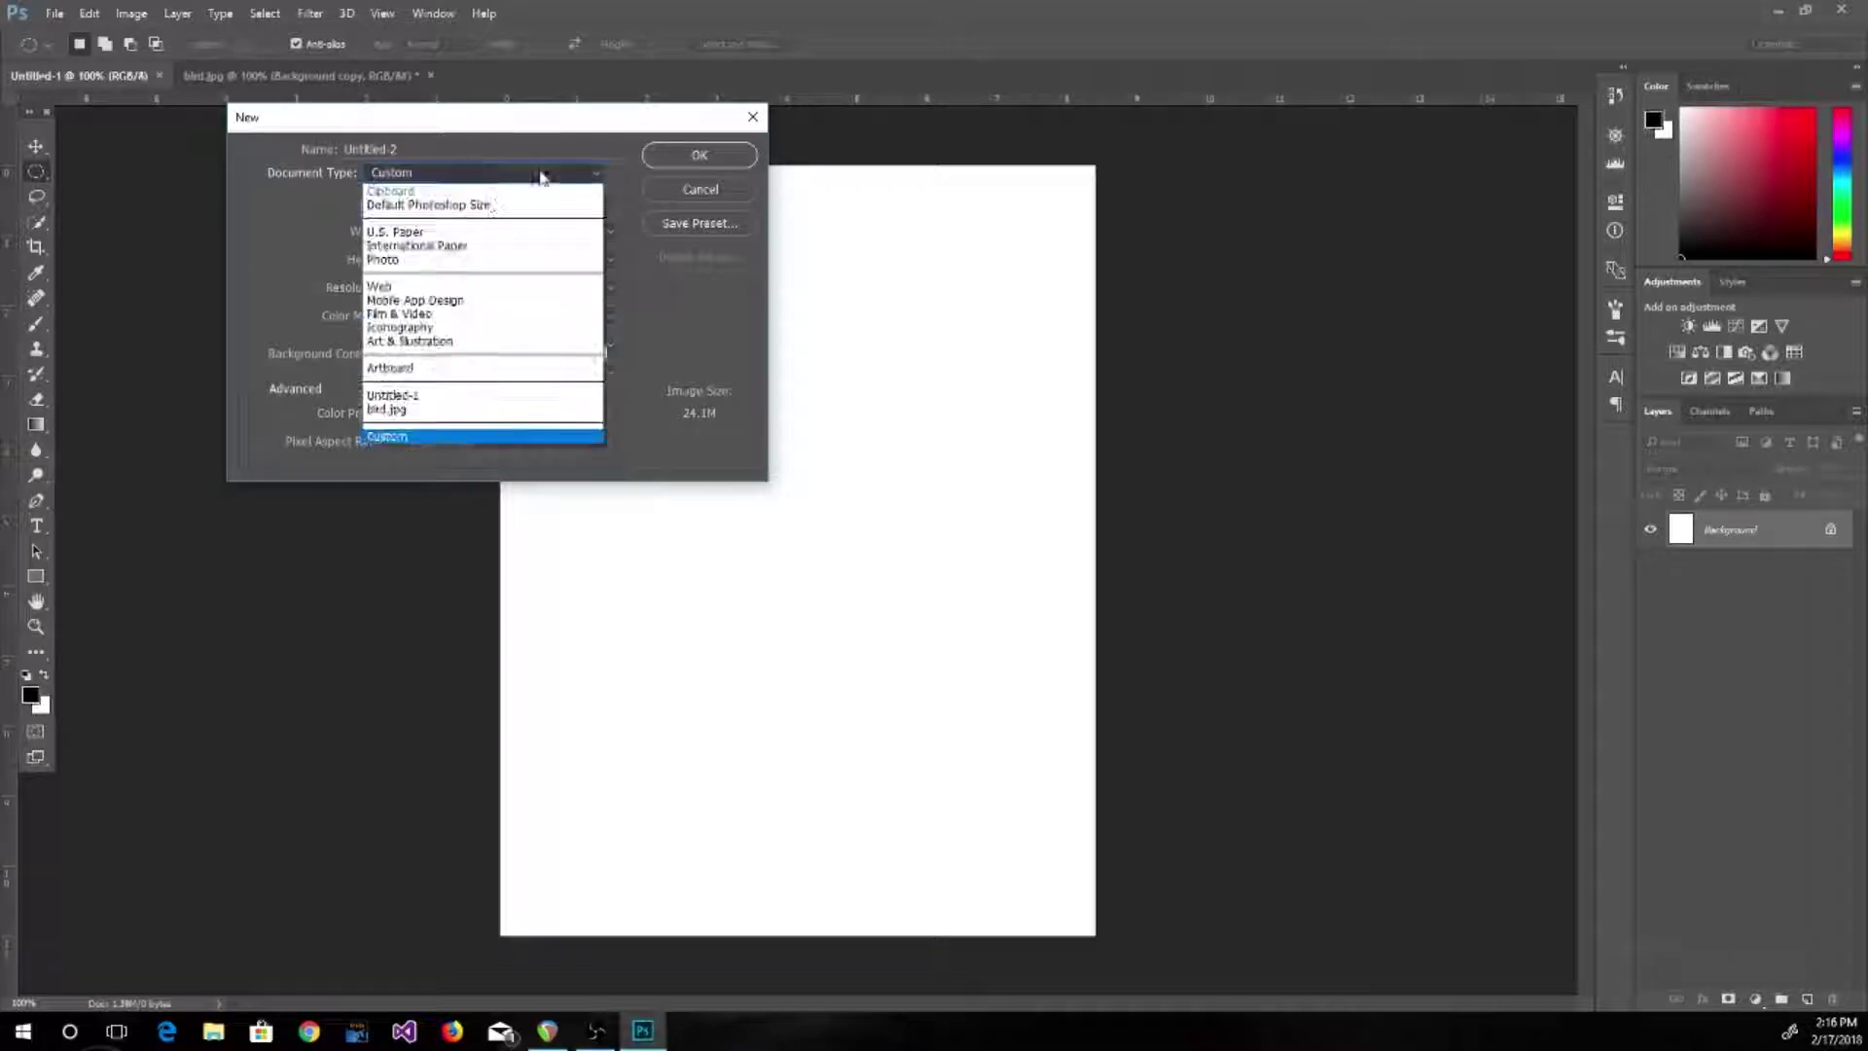
left_click(476, 225)
double_click(438, 286)
type("72")
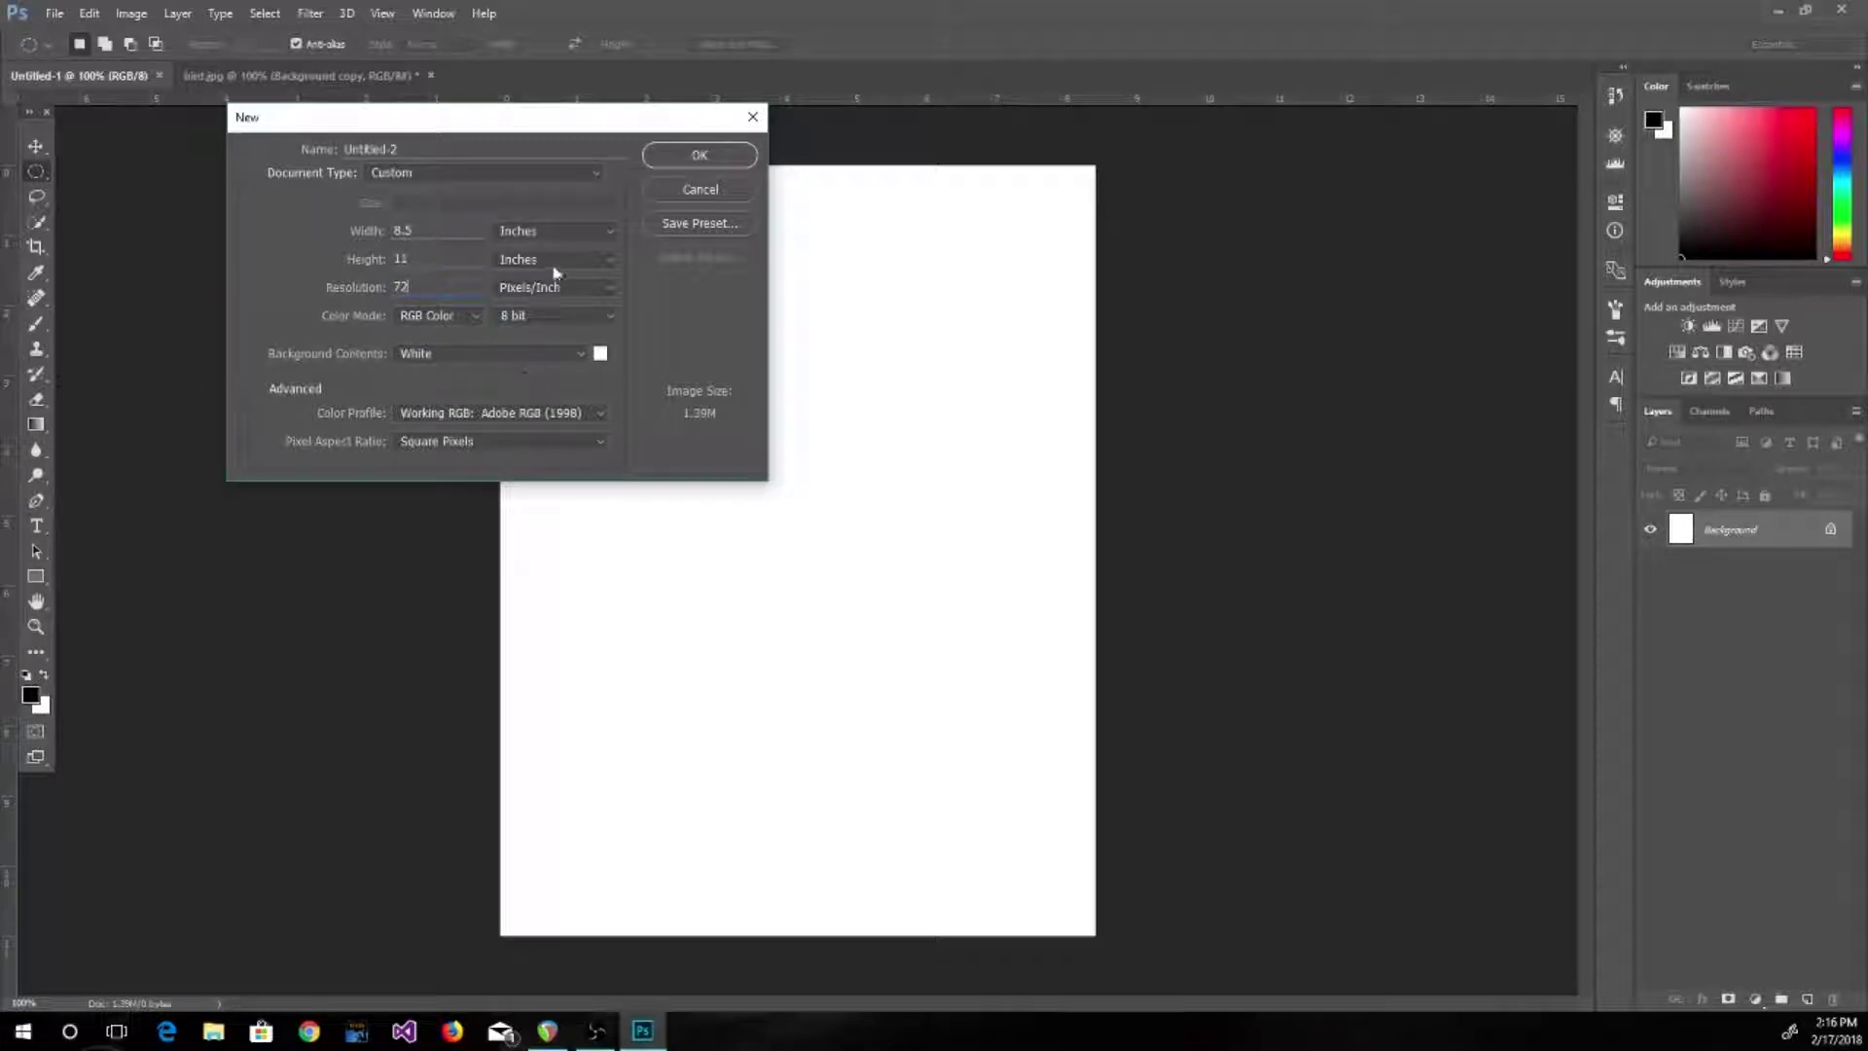
left_click(564, 231)
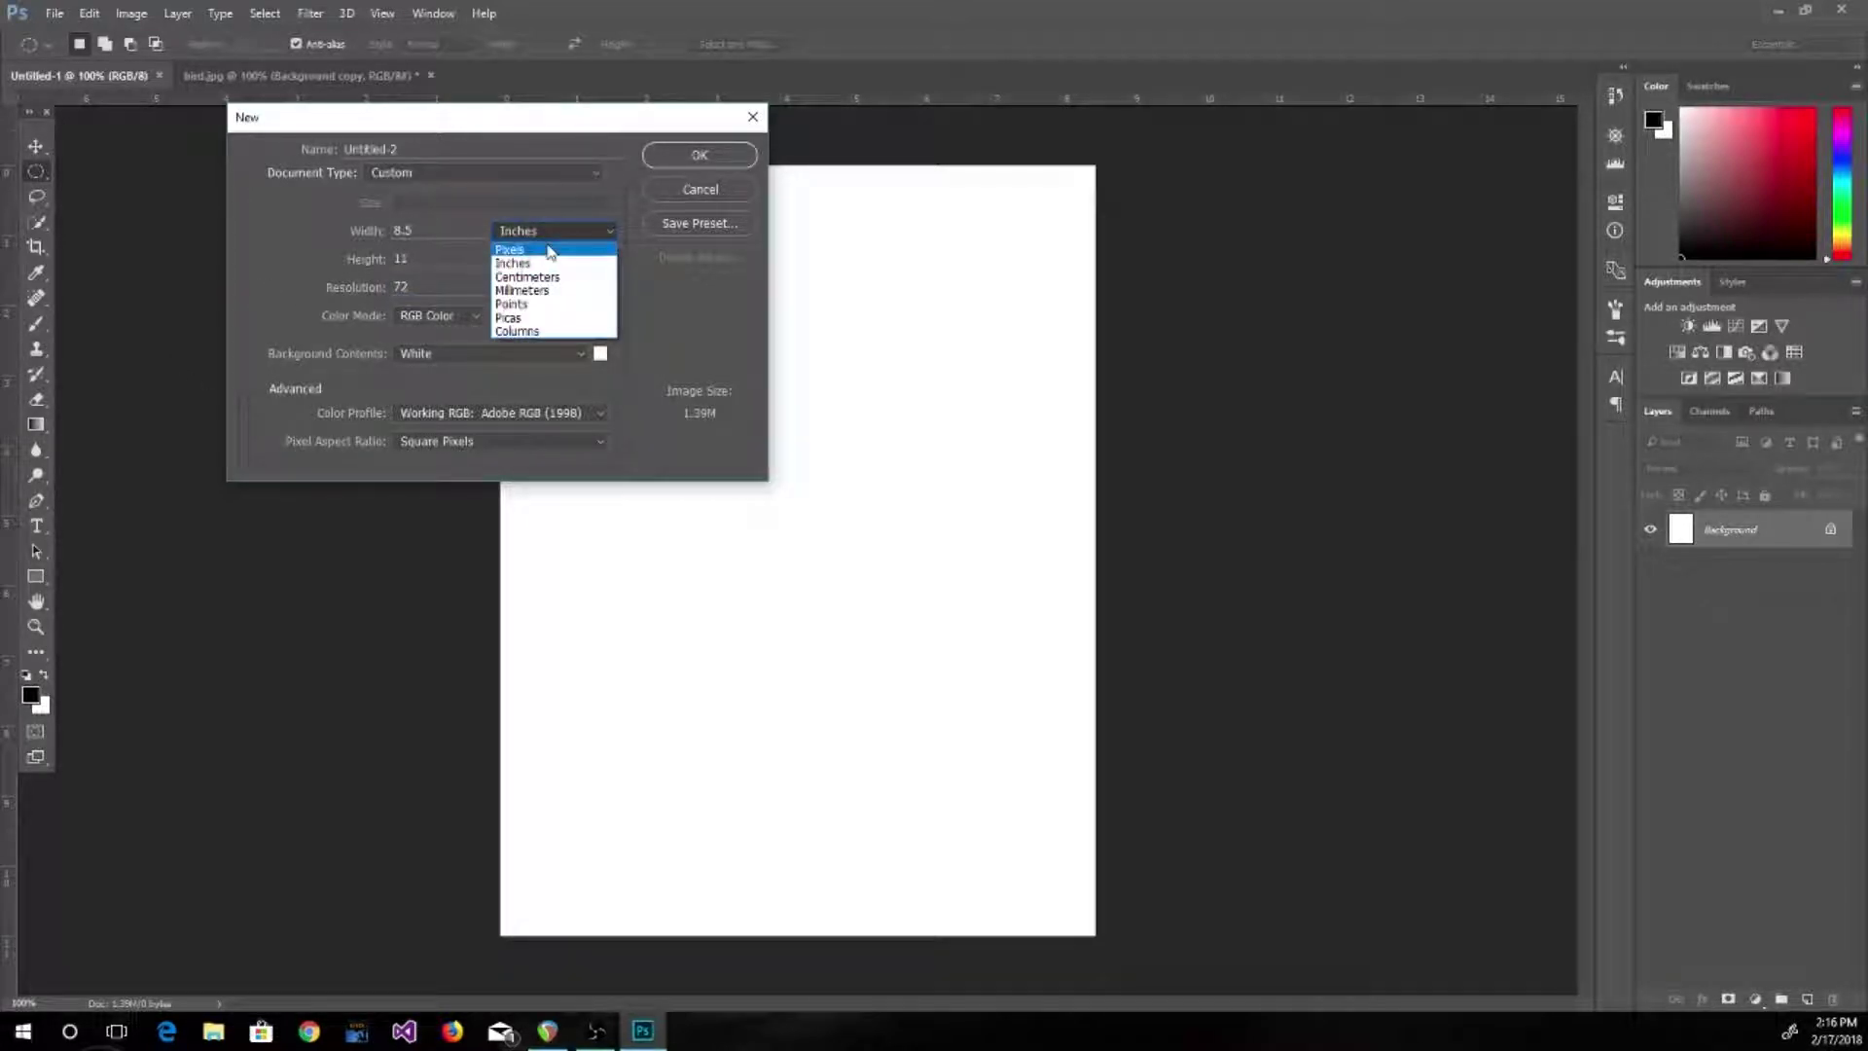
left_click(547, 249)
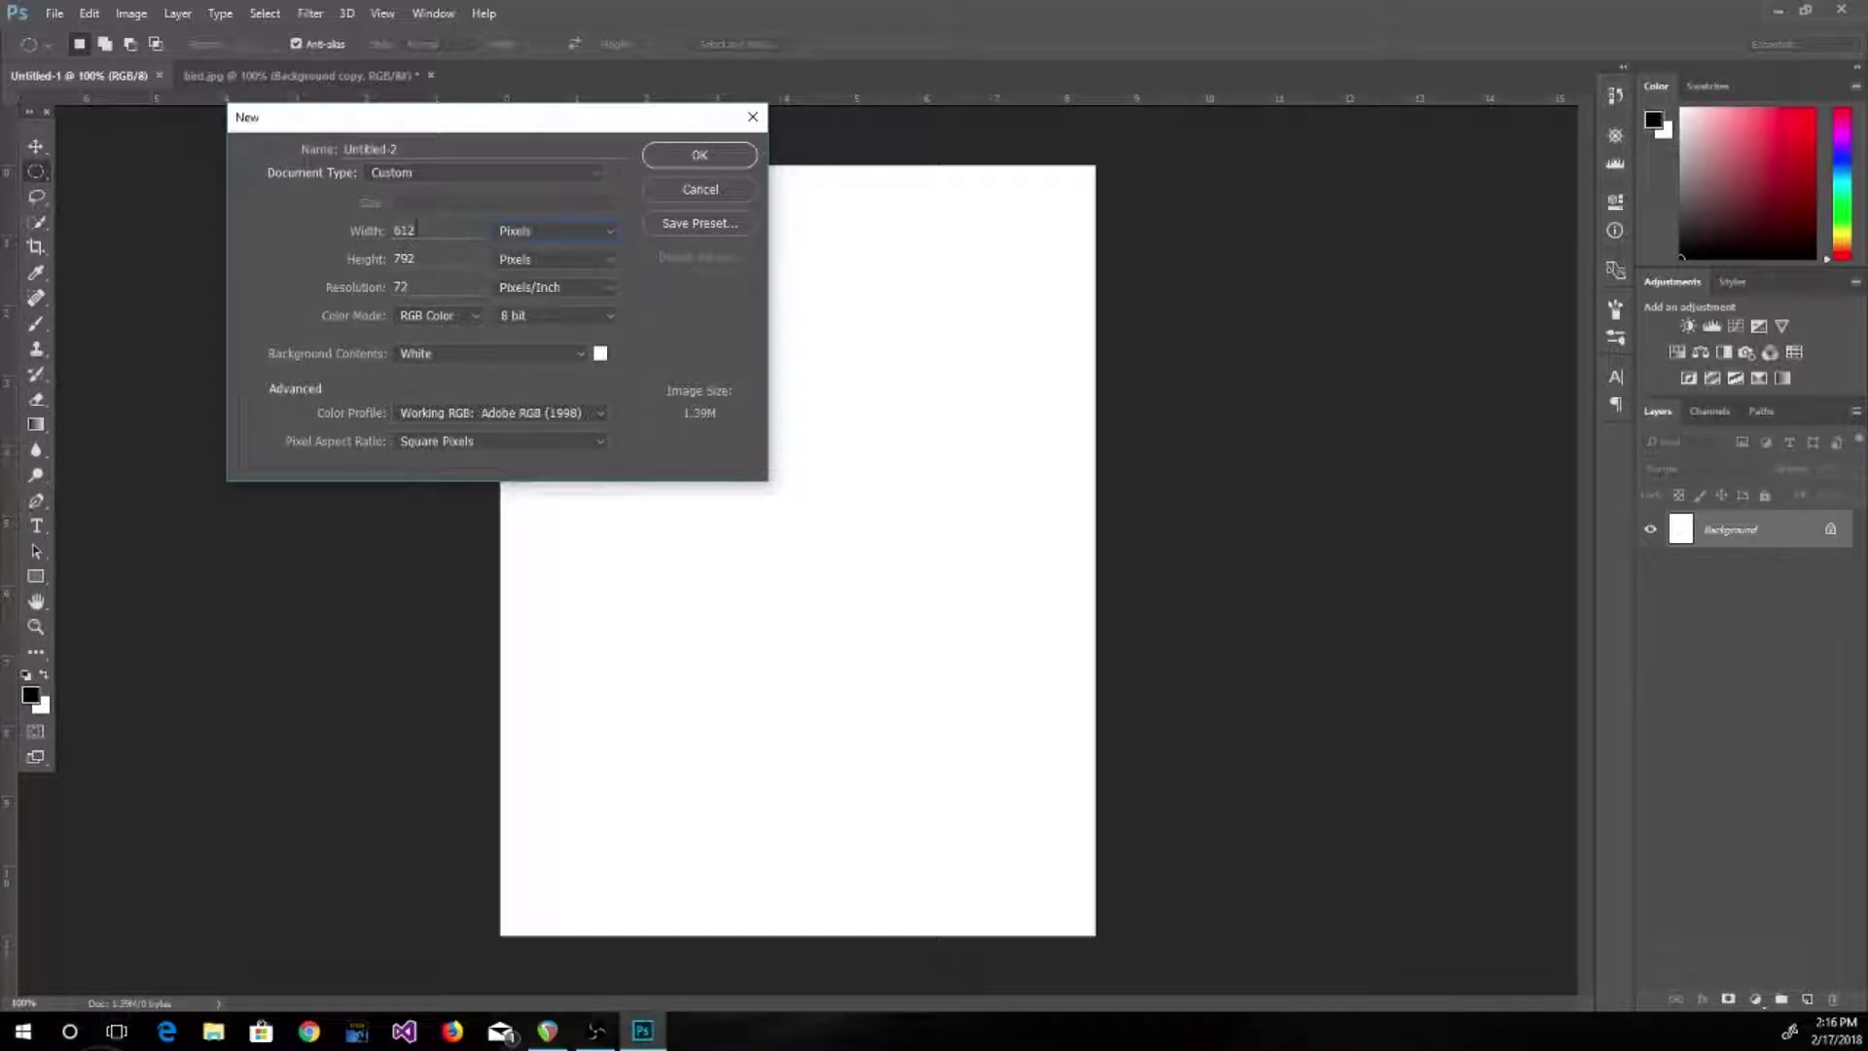
Switch the dimension units to inches and back to pixels, and cancel creating the new document
left_click(512, 235)
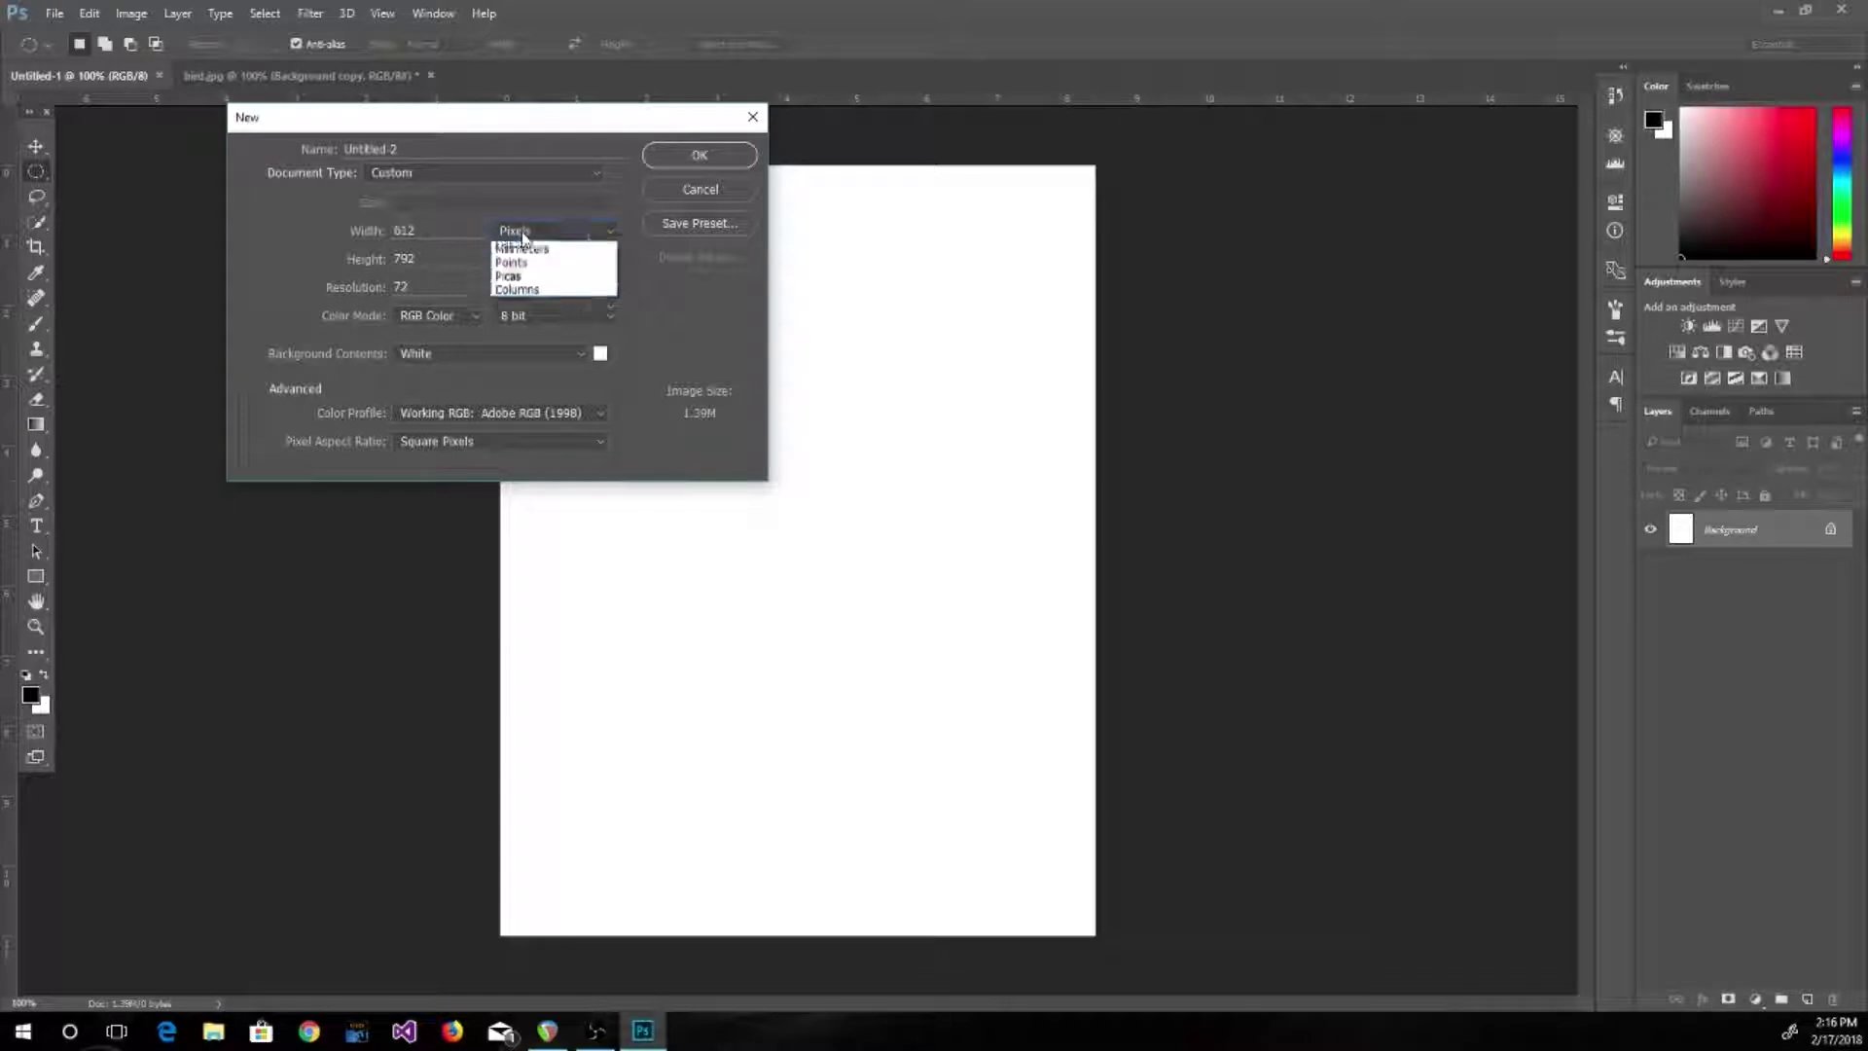
left_click(515, 263)
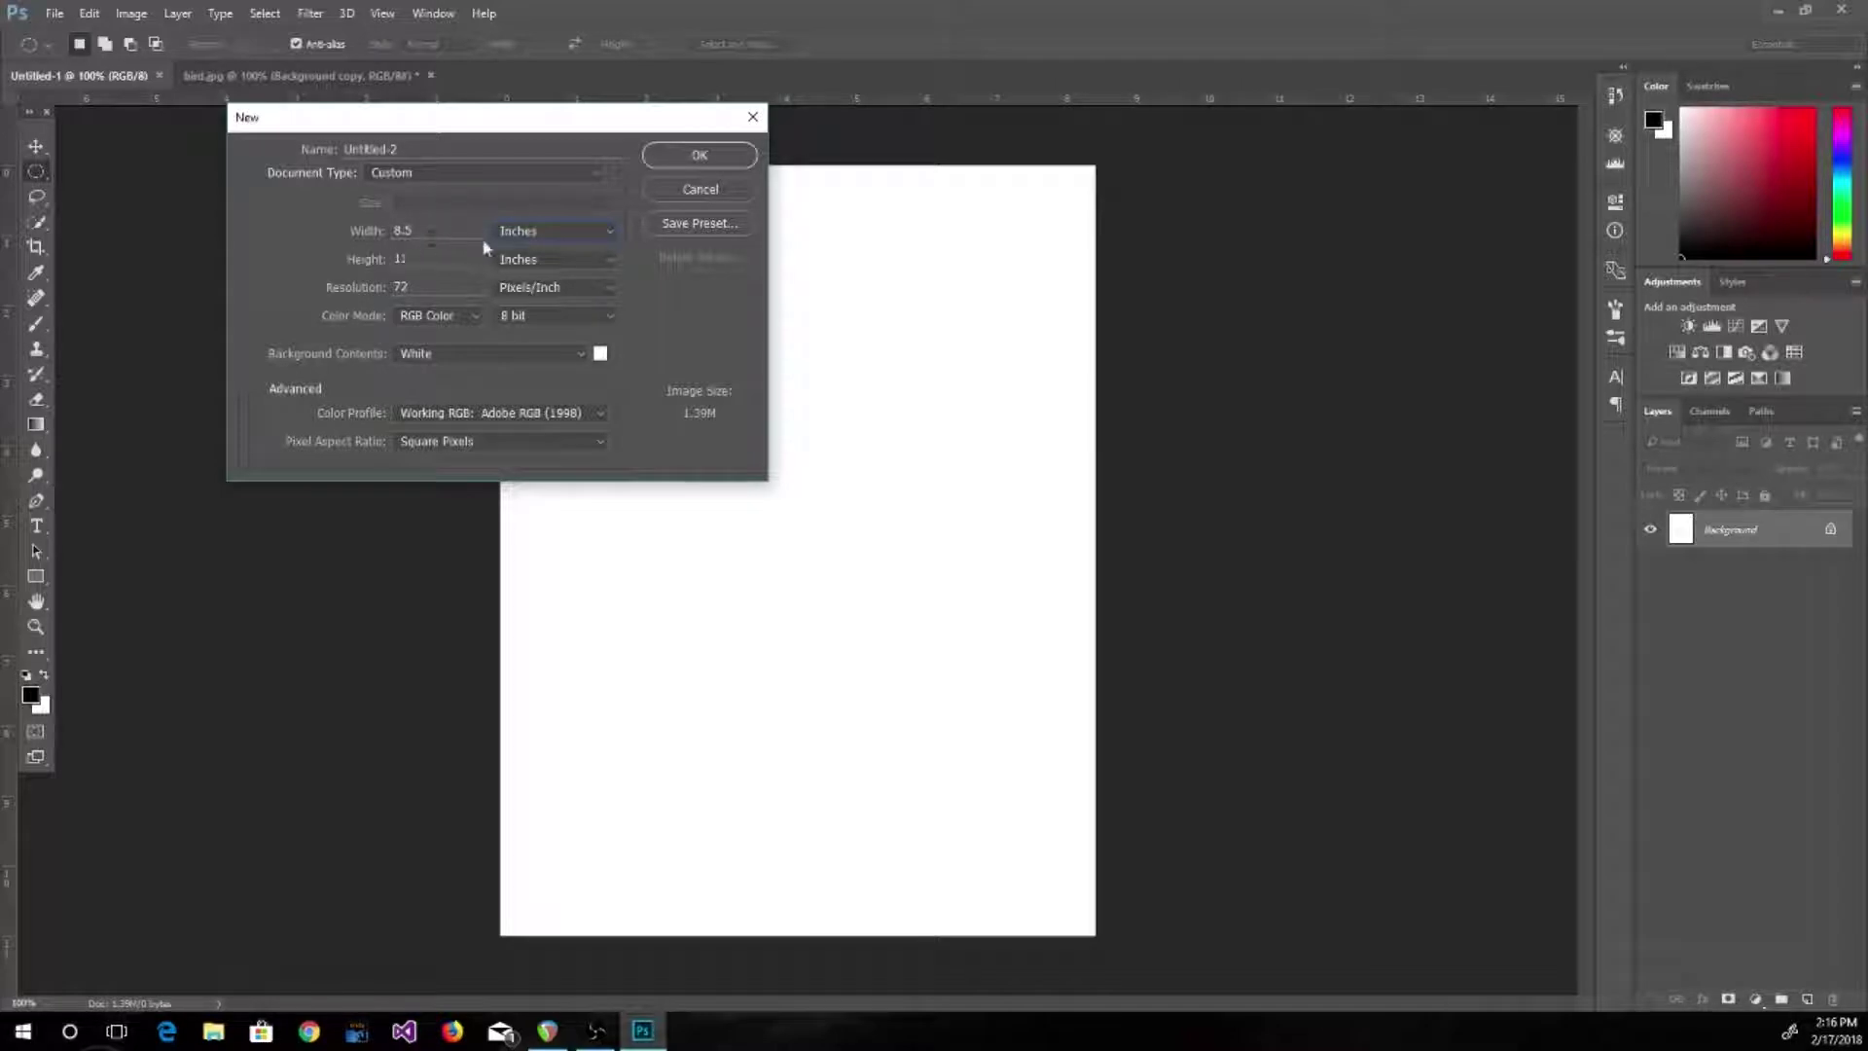
left_click(510, 236)
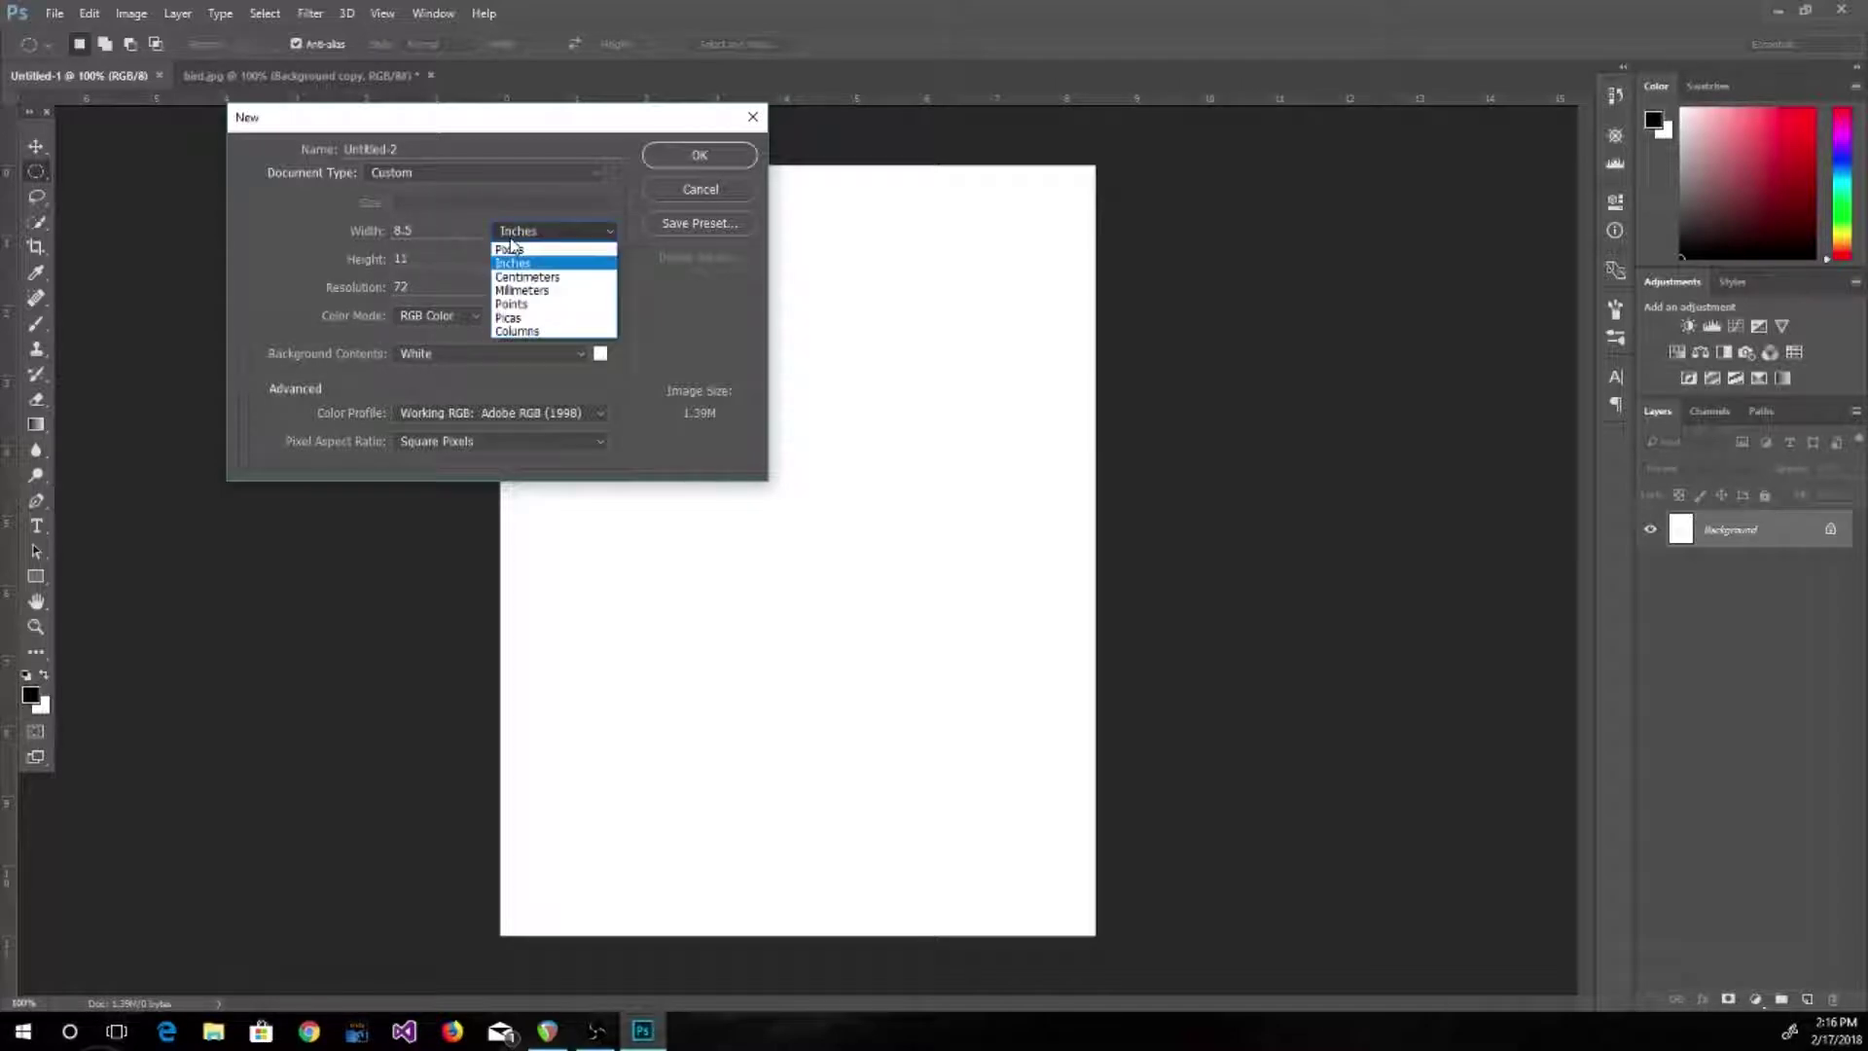
left_click(513, 255)
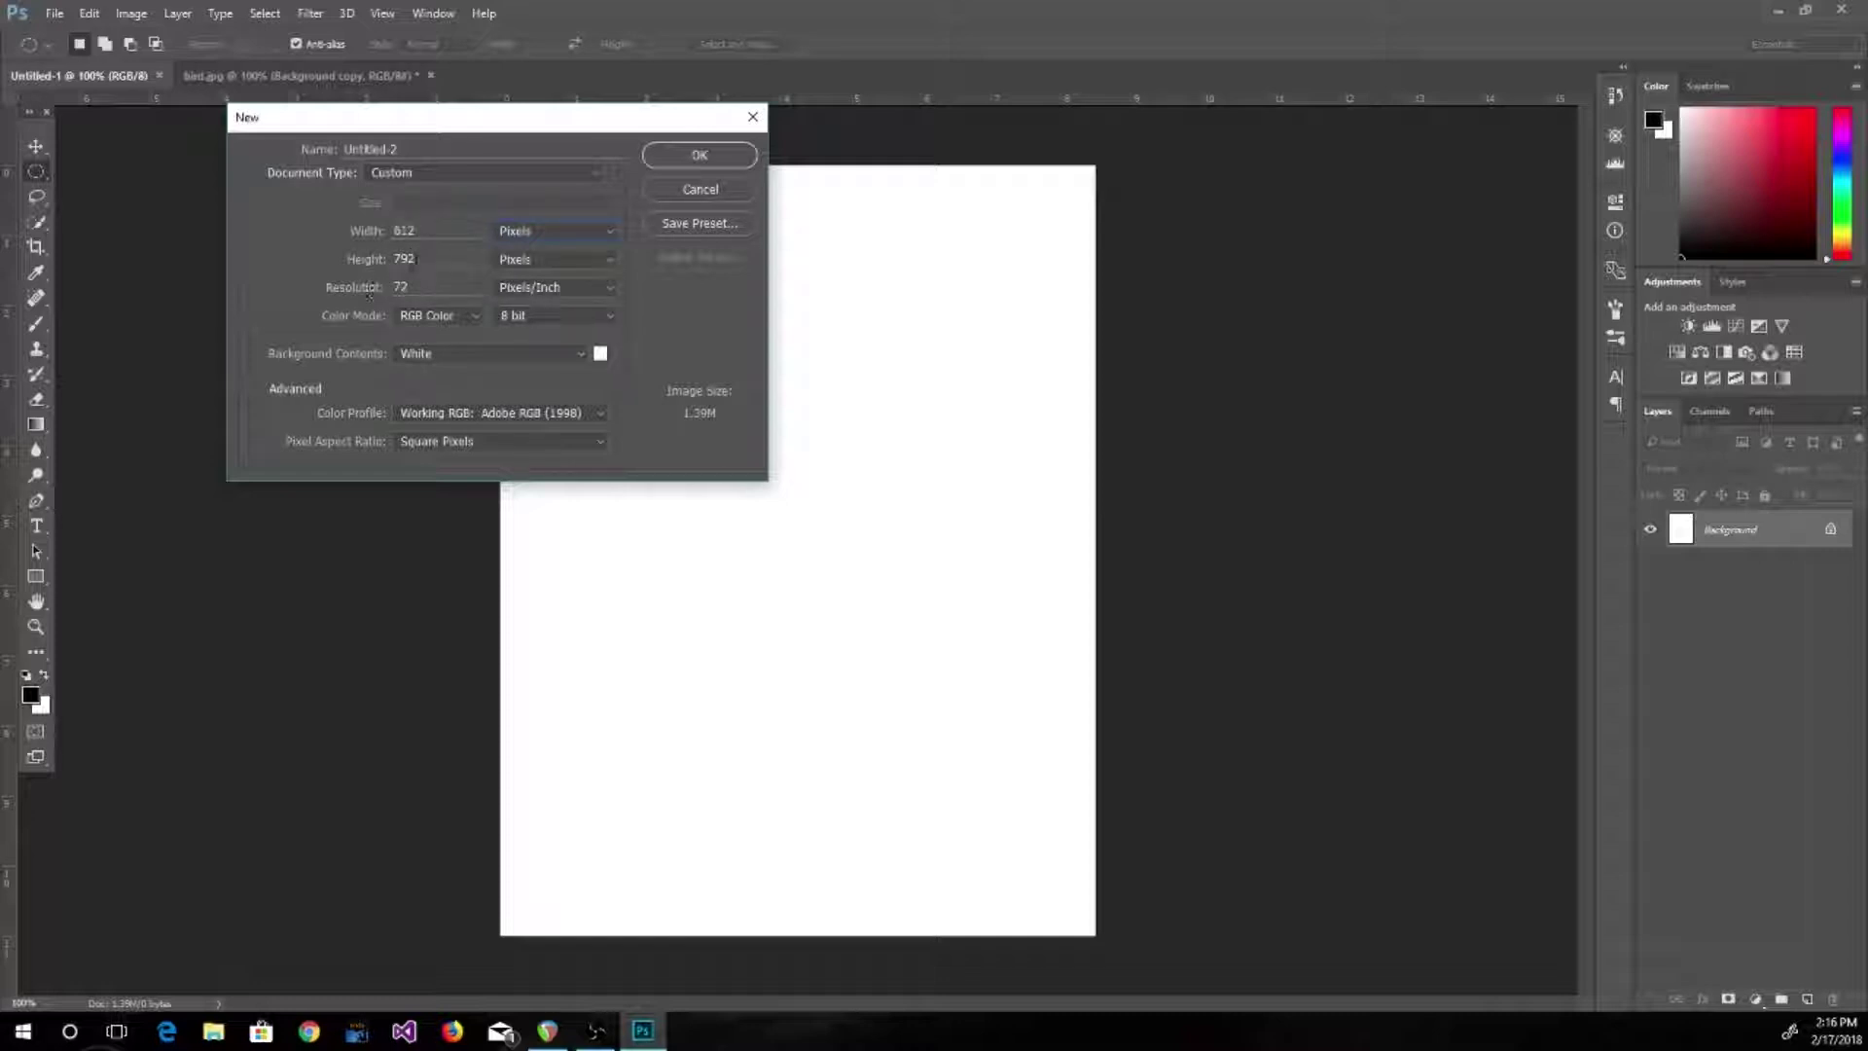
left_click(660, 189)
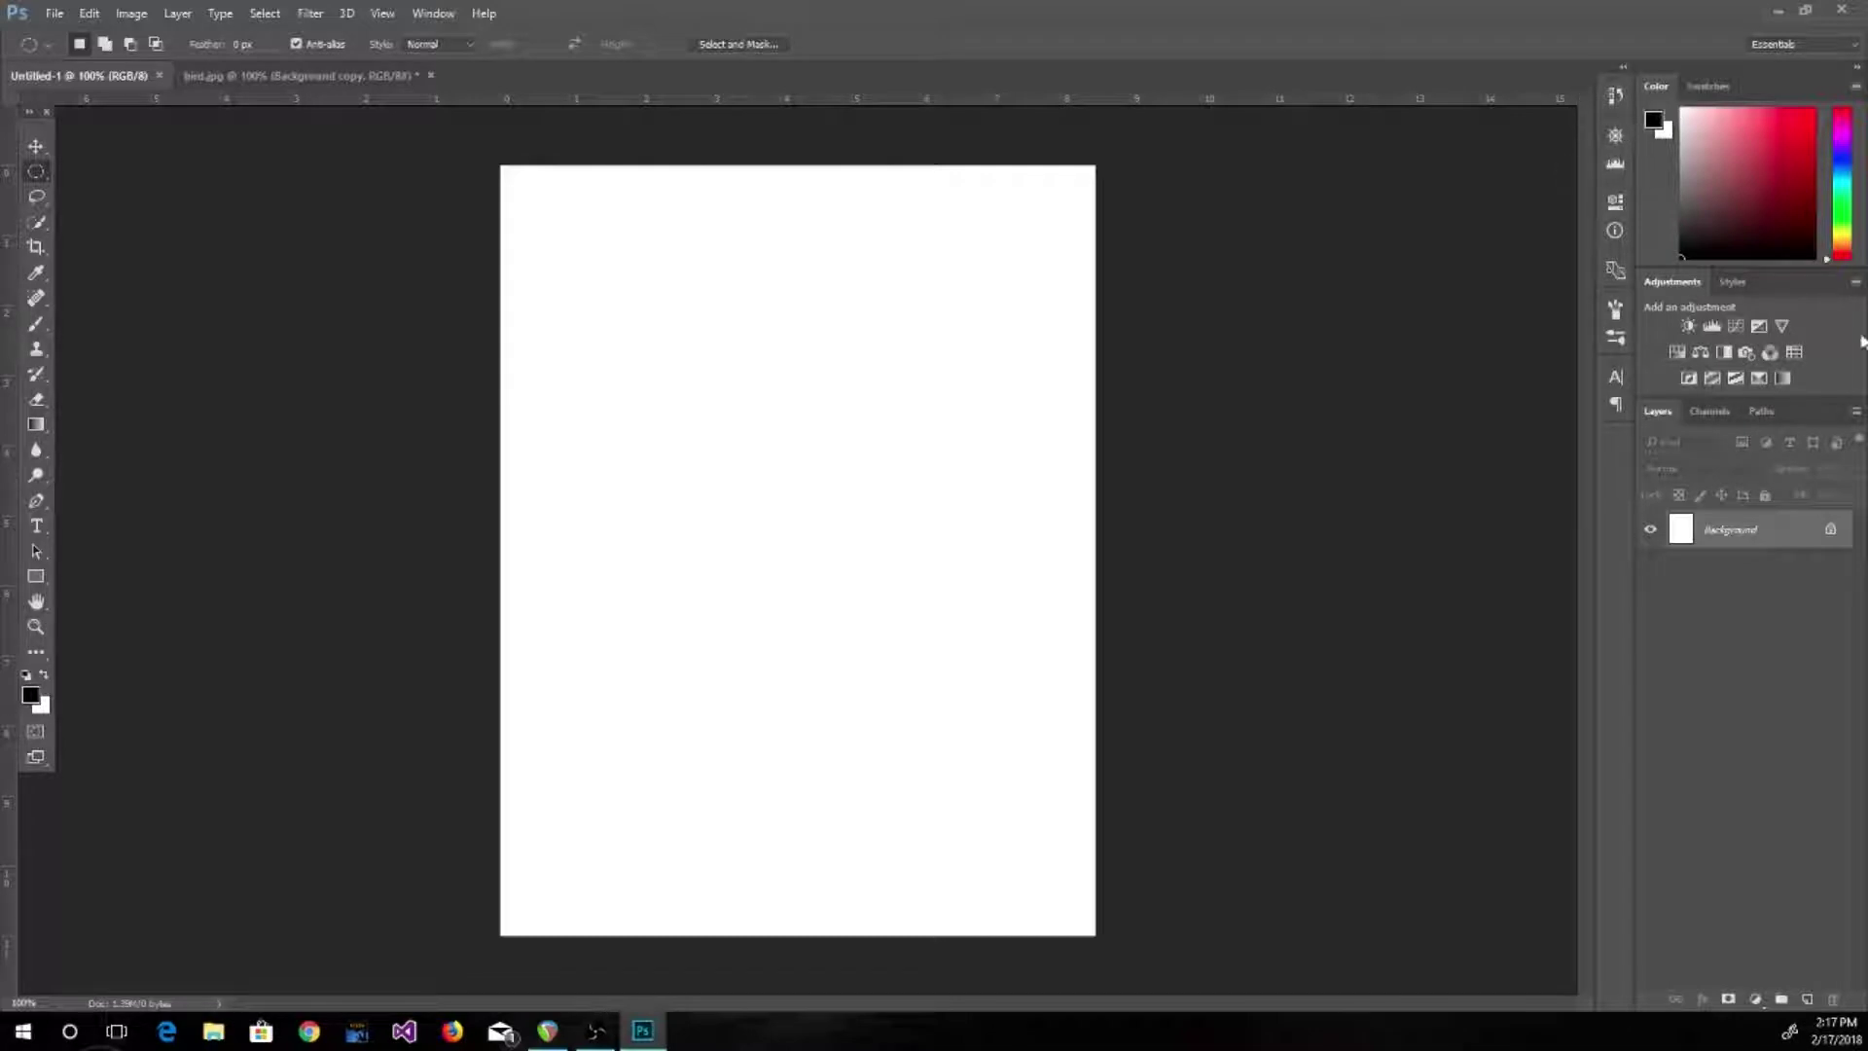
Detach the Histogram panel from its group and close it, and collapse the remaining Navigator panel
left_click(1622, 162)
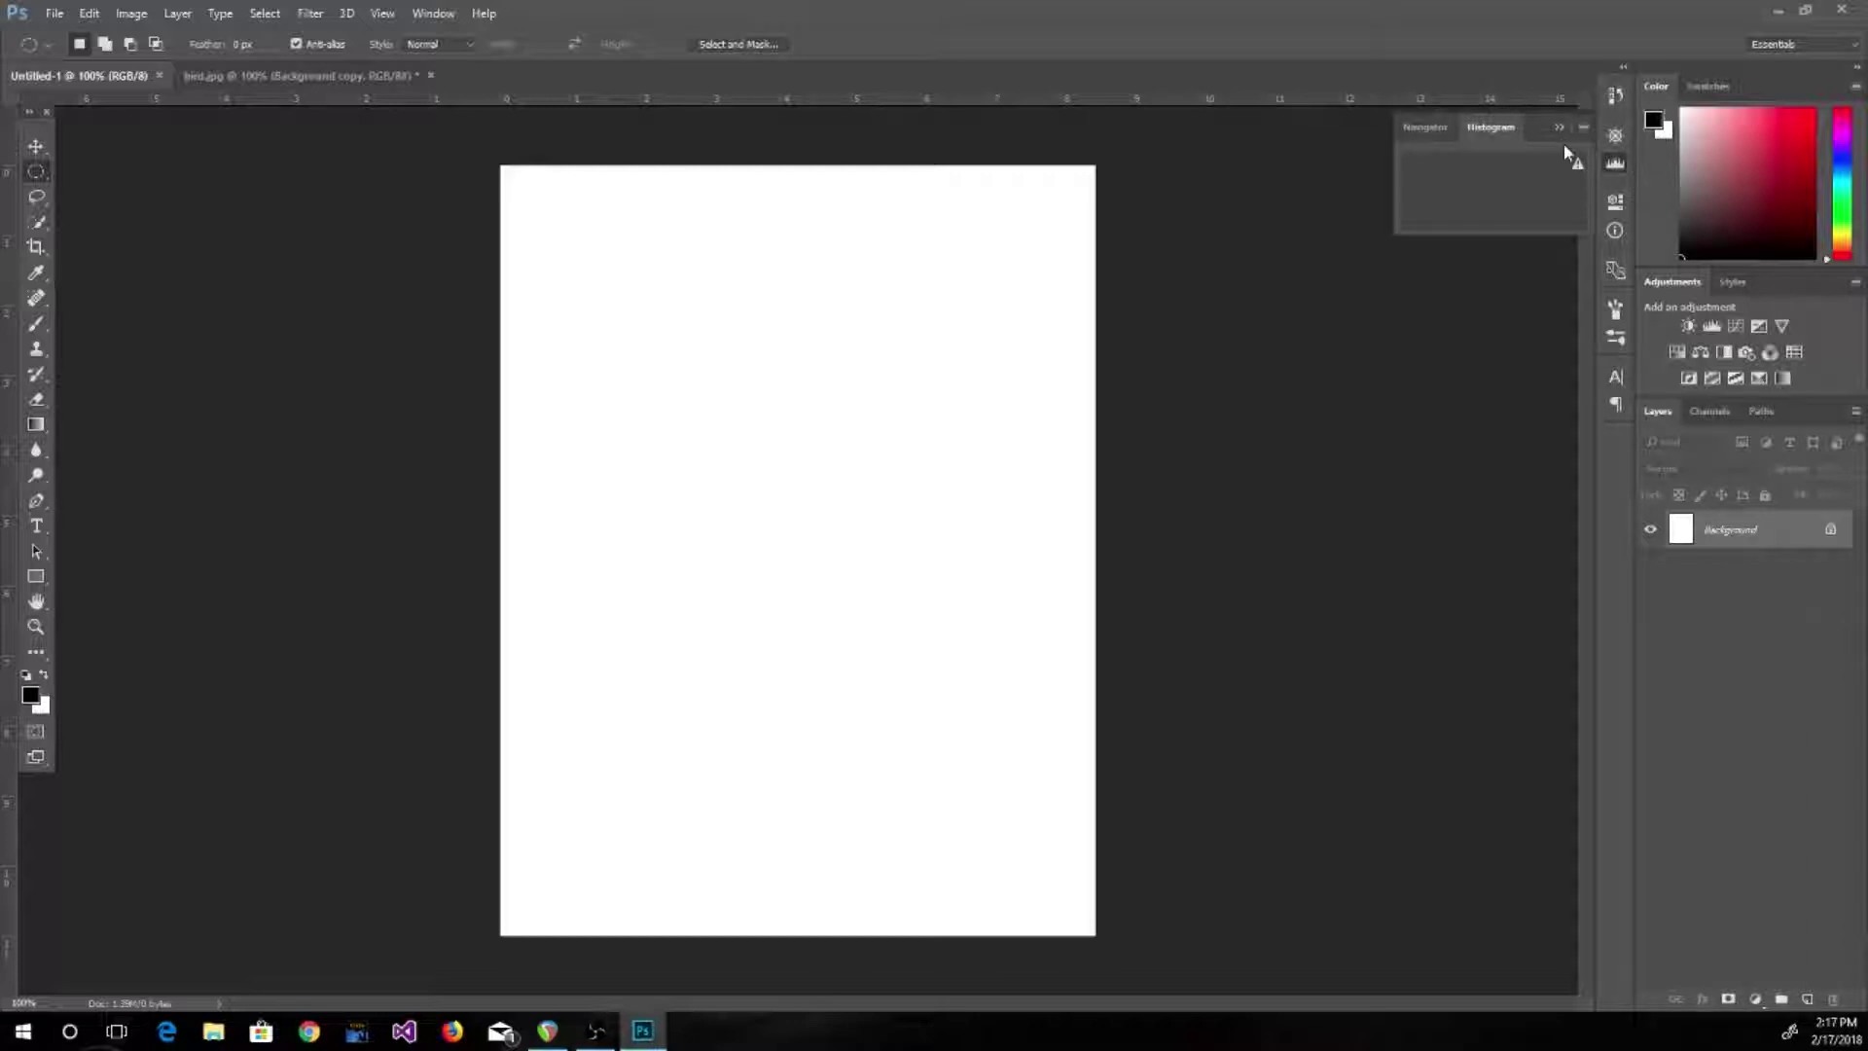
left_click_drag(1499, 127, 1304, 275)
right_click(1383, 273)
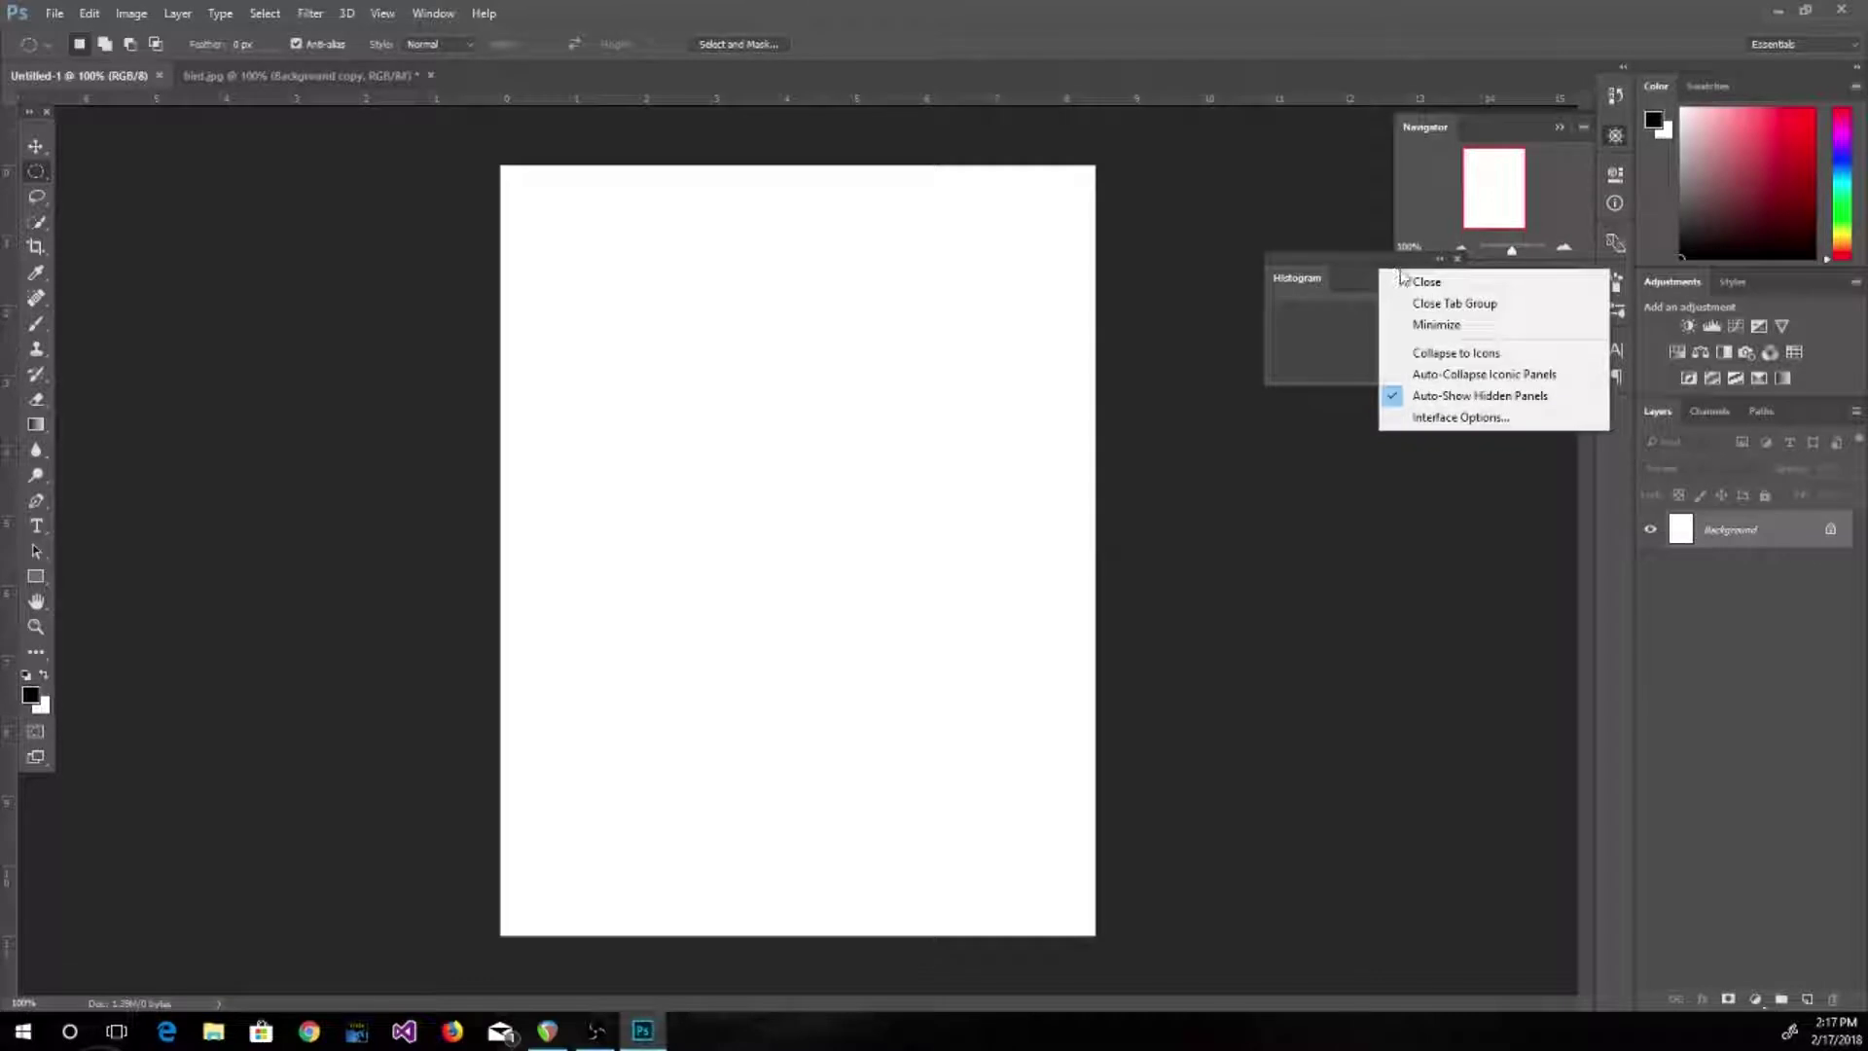
left_click(1423, 282)
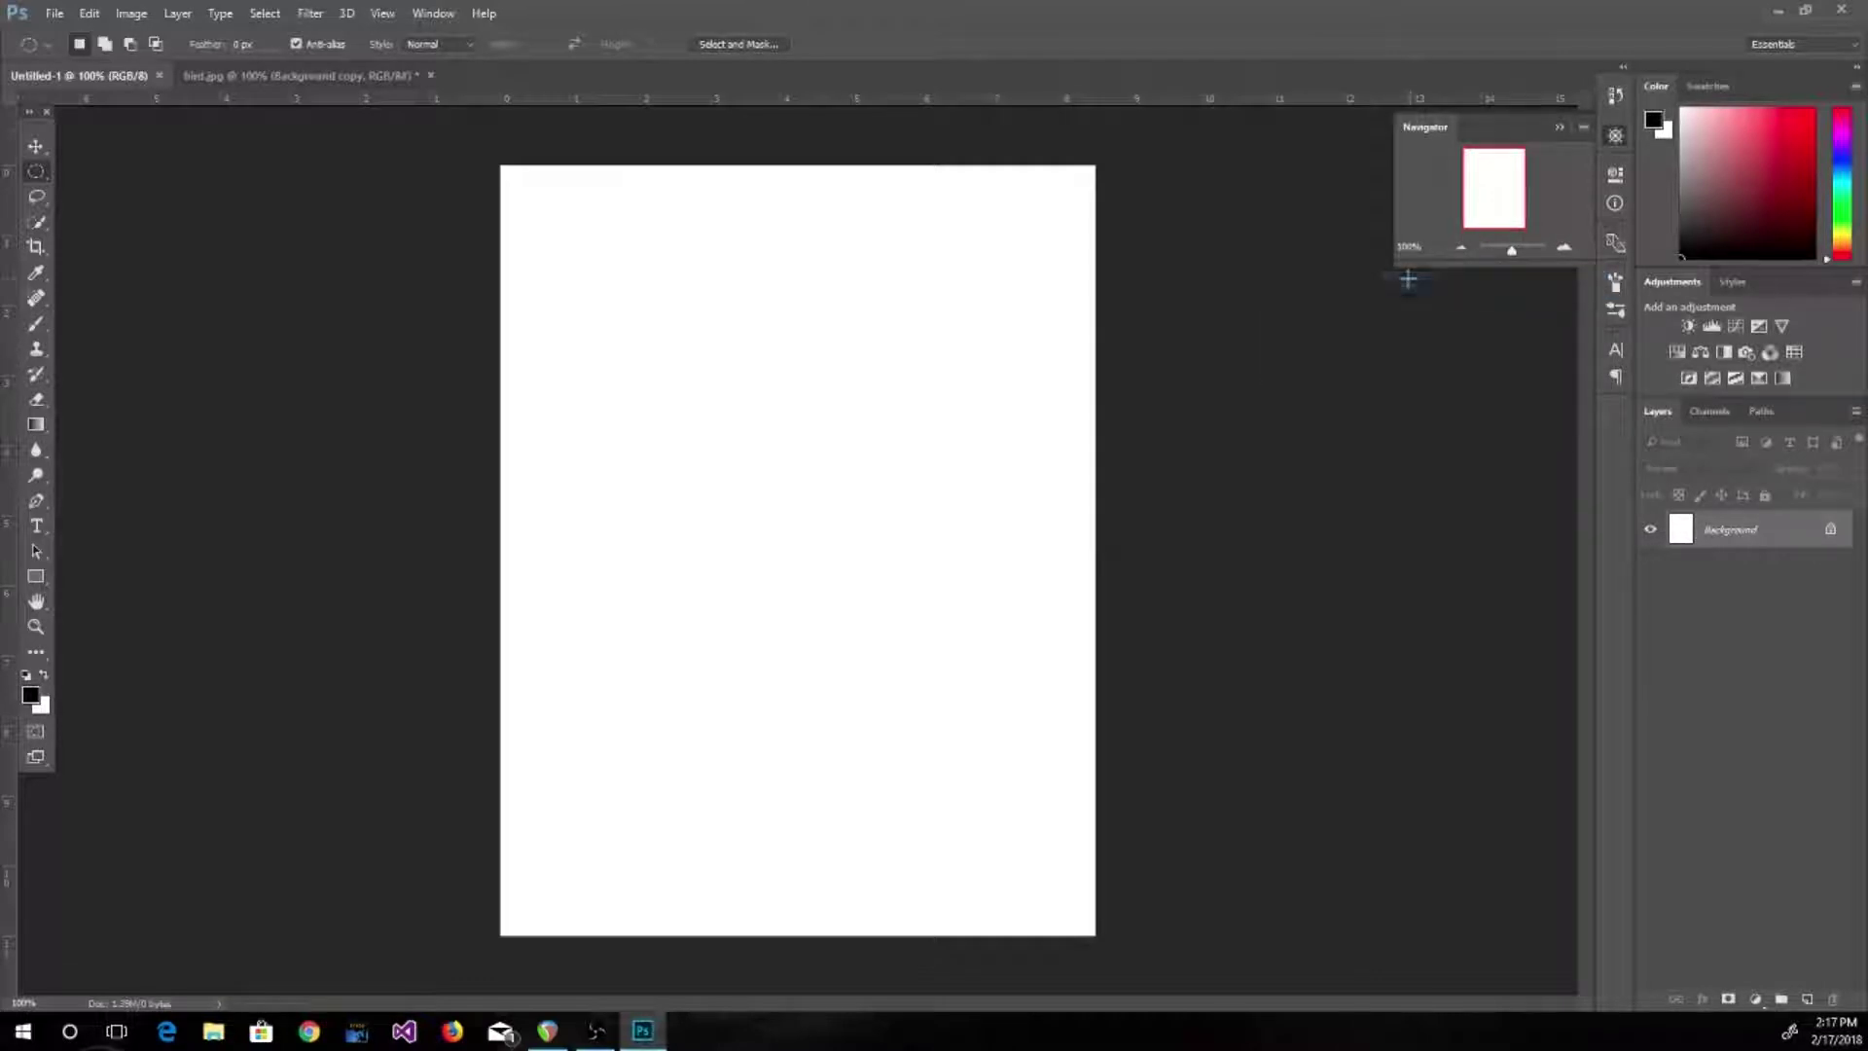
left_click(1561, 126)
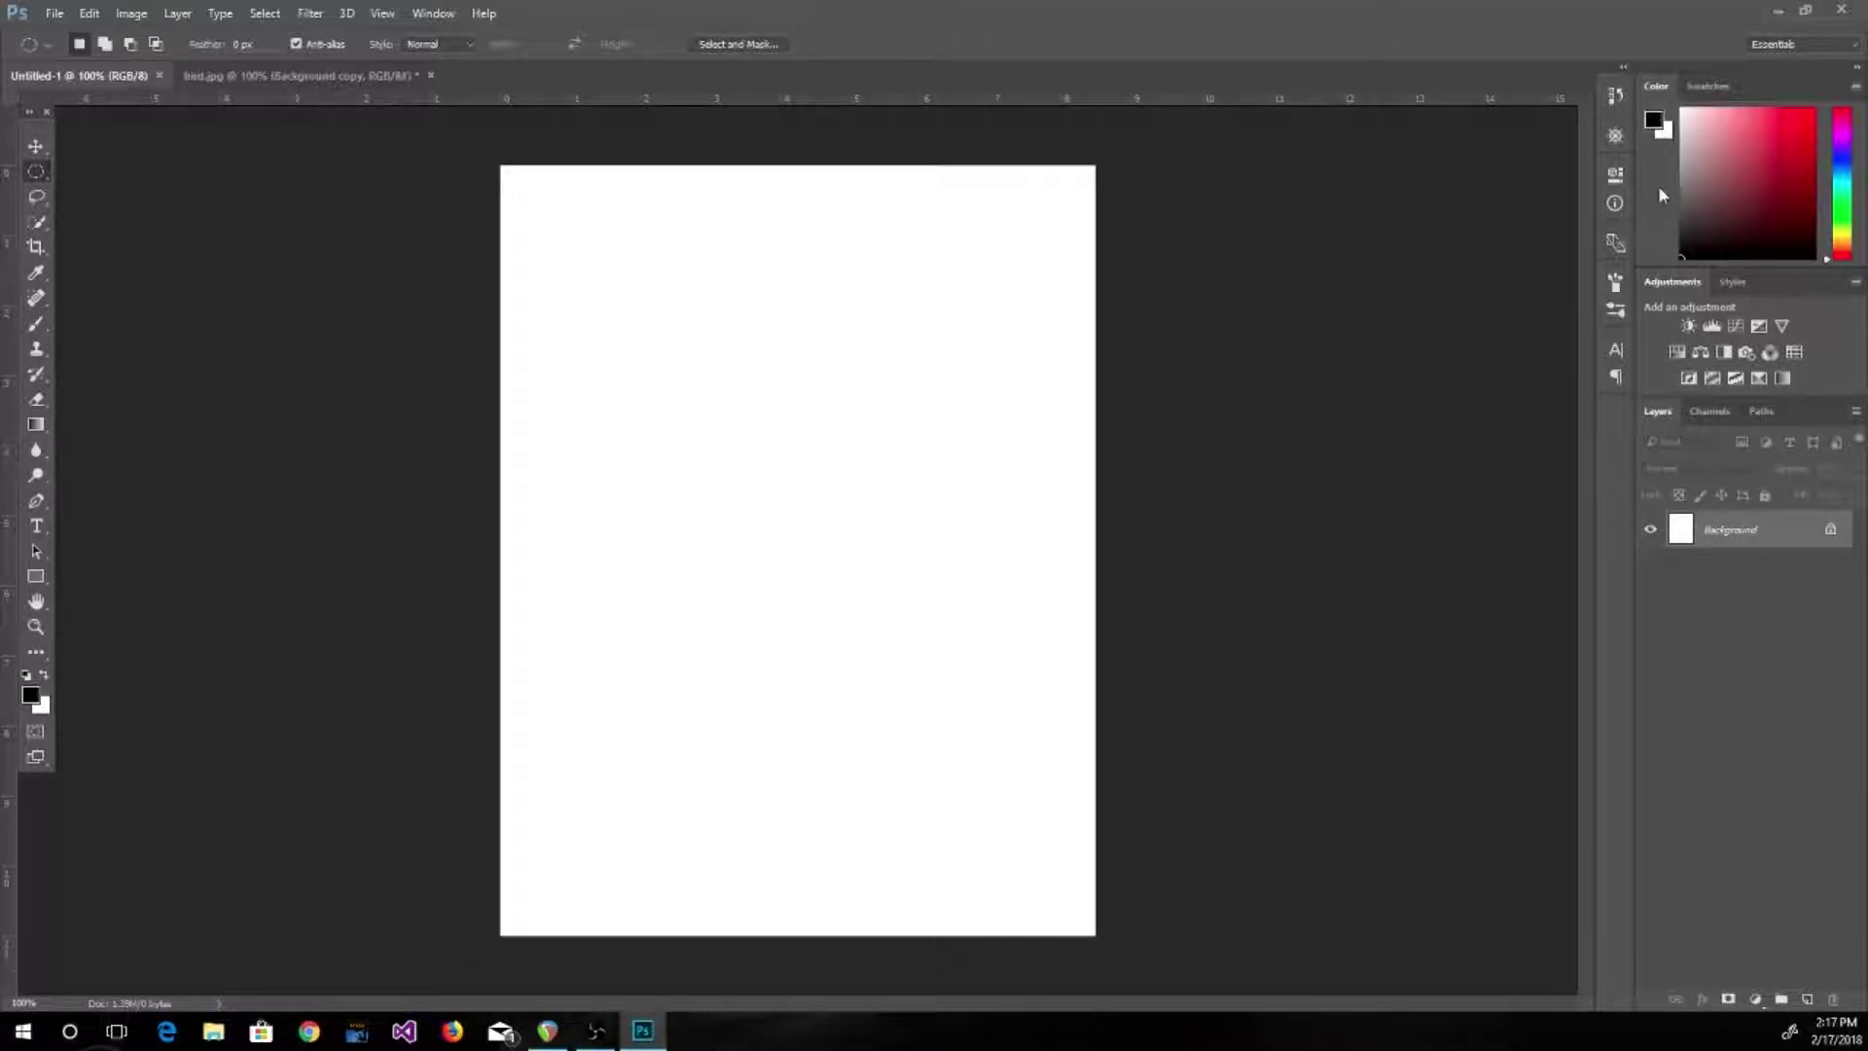
Look through the available workspaces, and switch the toolbox to two columns and back to a single column
left_click(1809, 41)
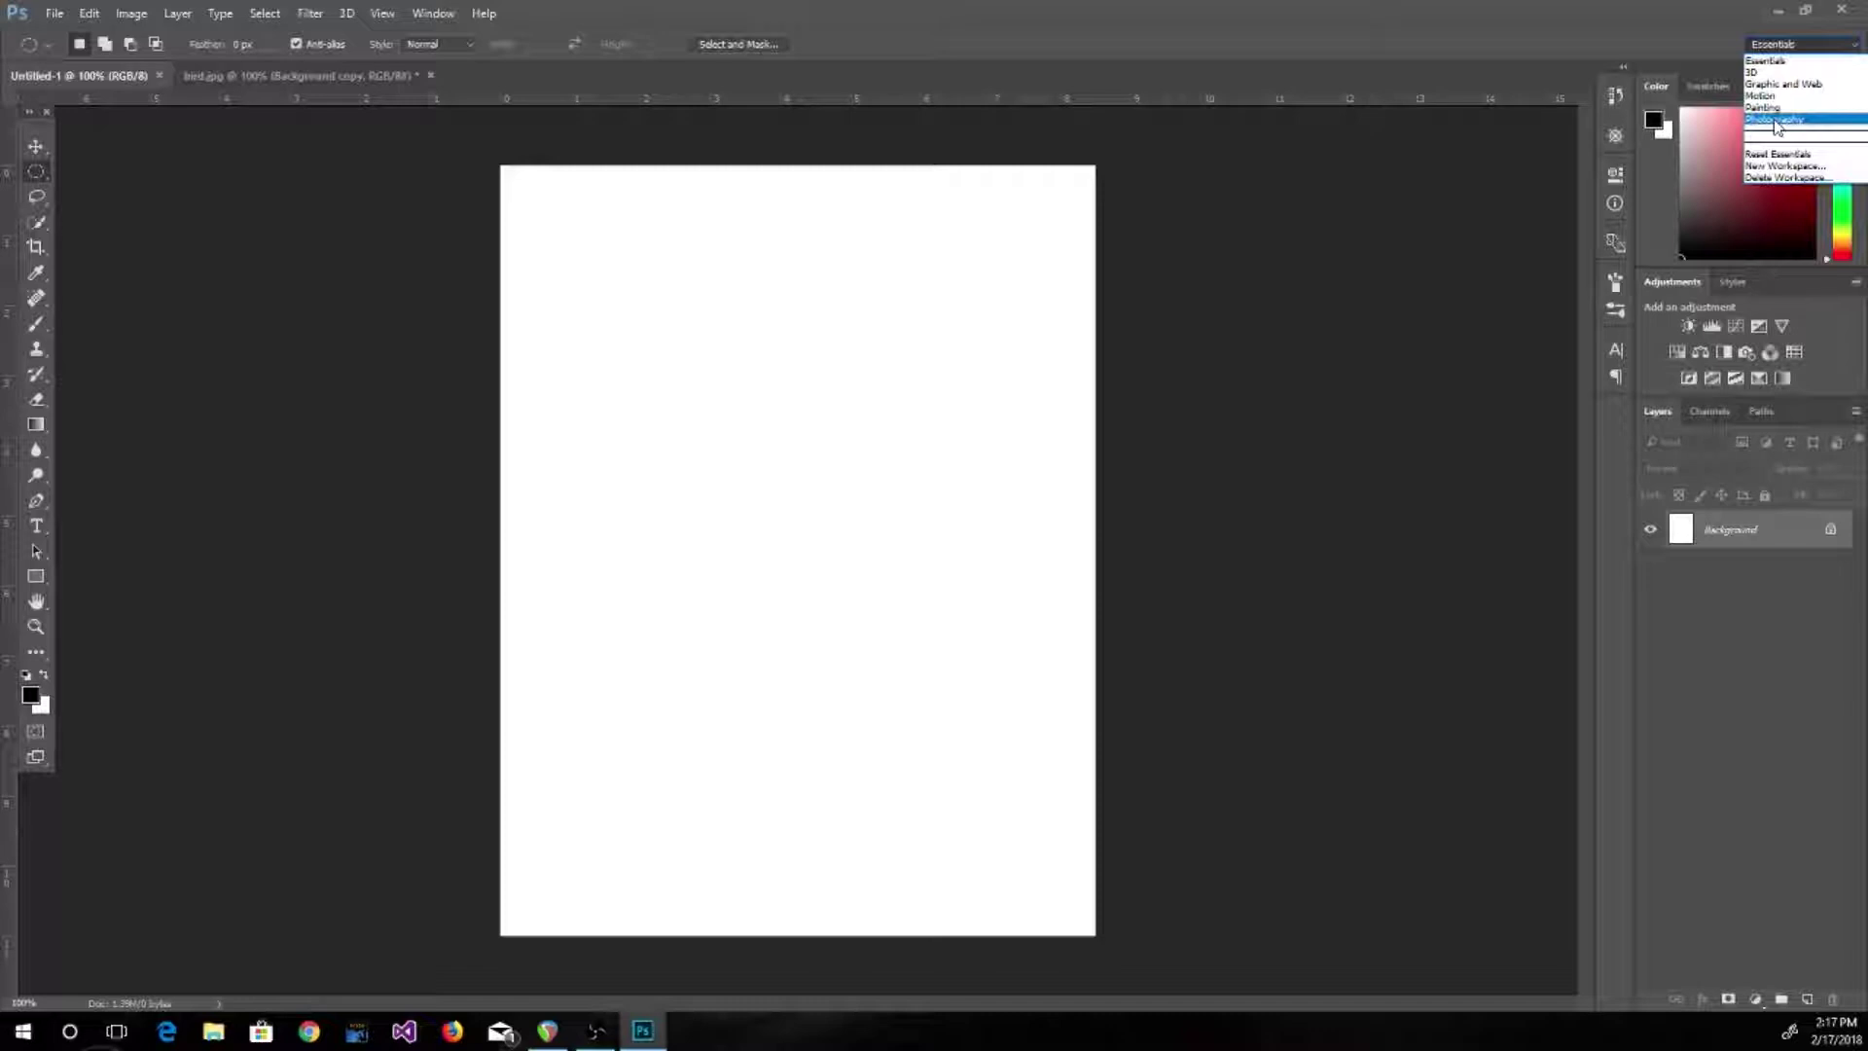
left_click(1774, 43)
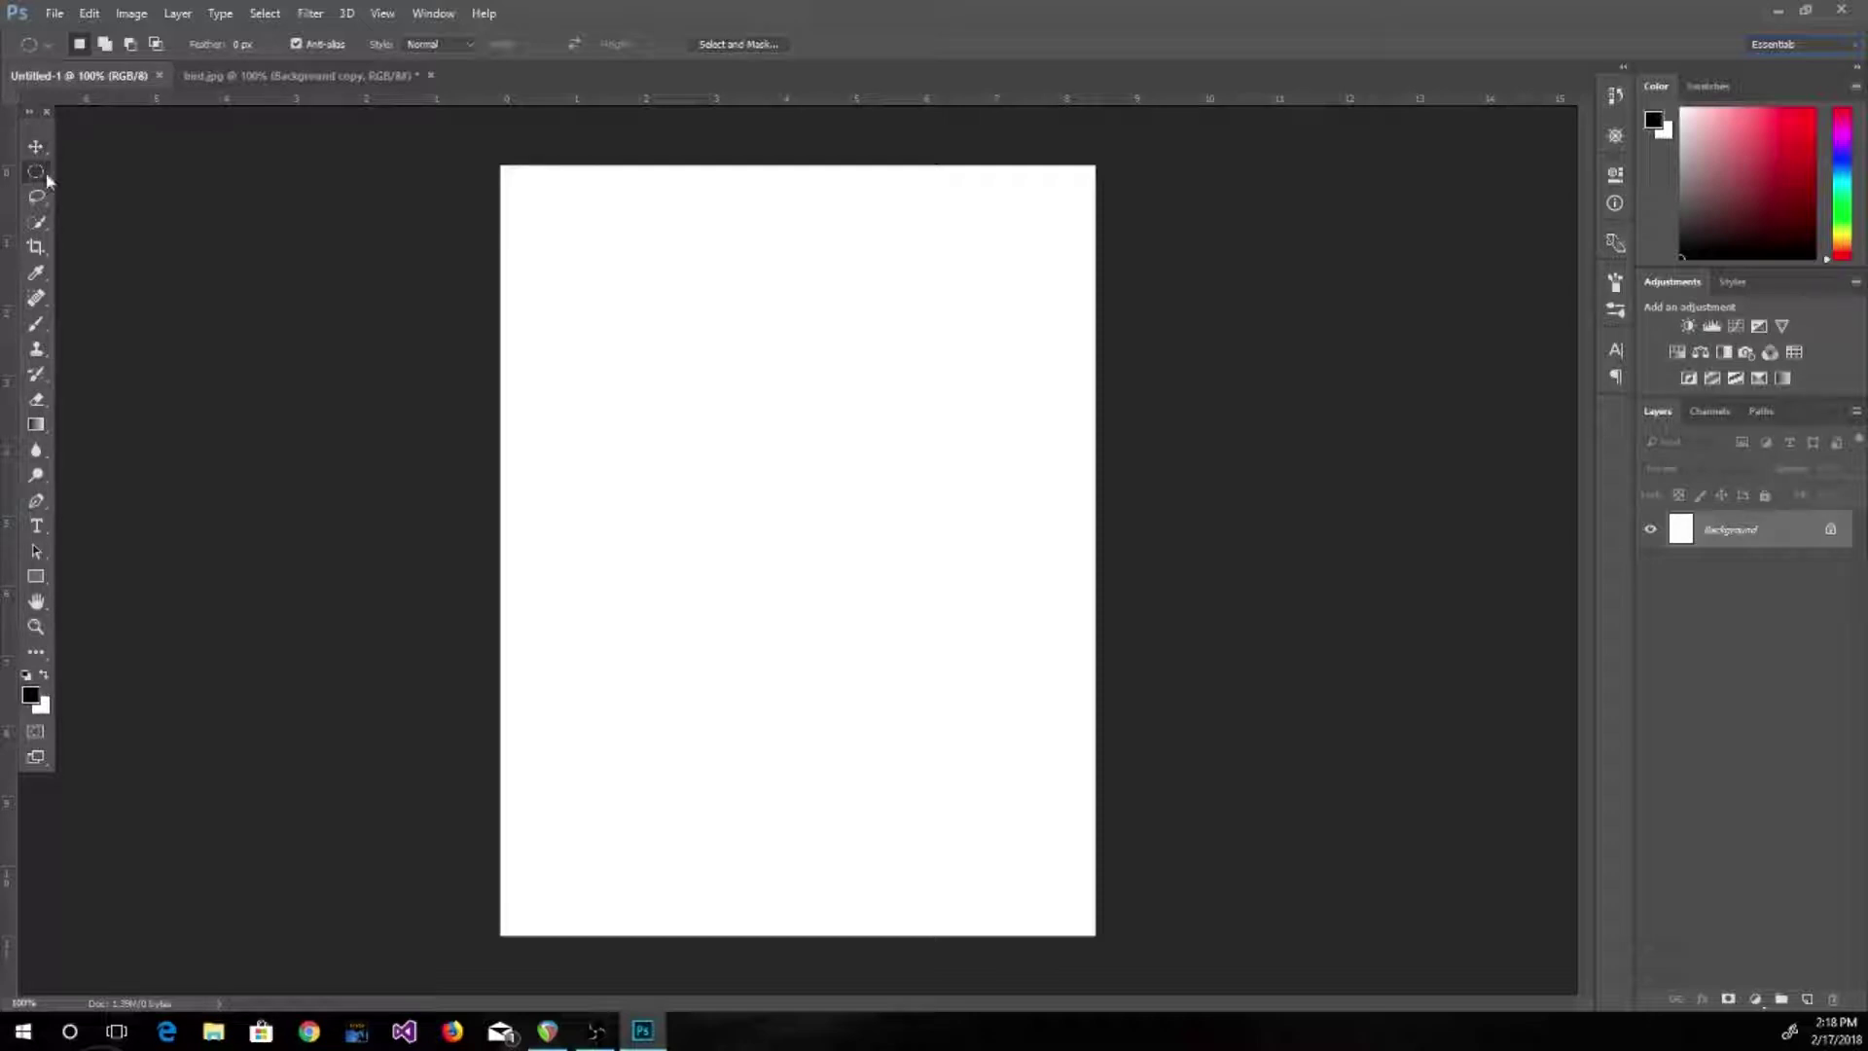
left_click(29, 109)
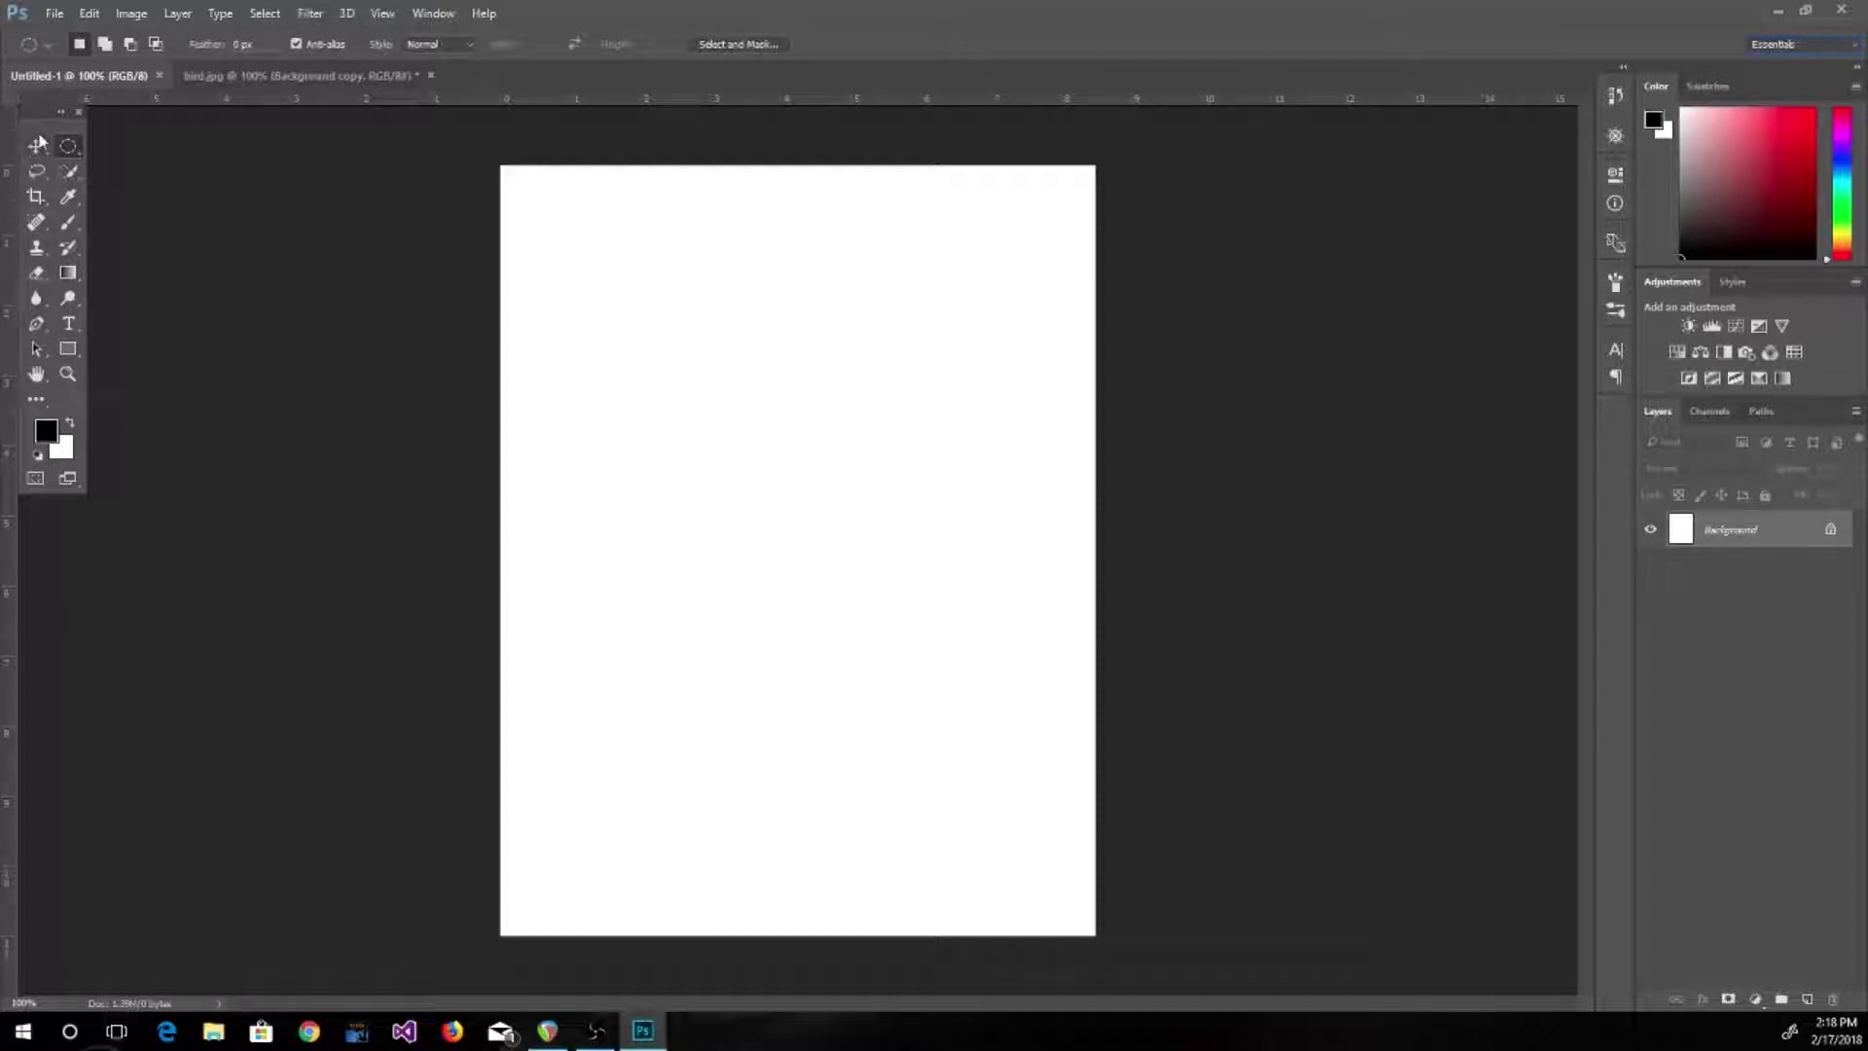
left_click(56, 112)
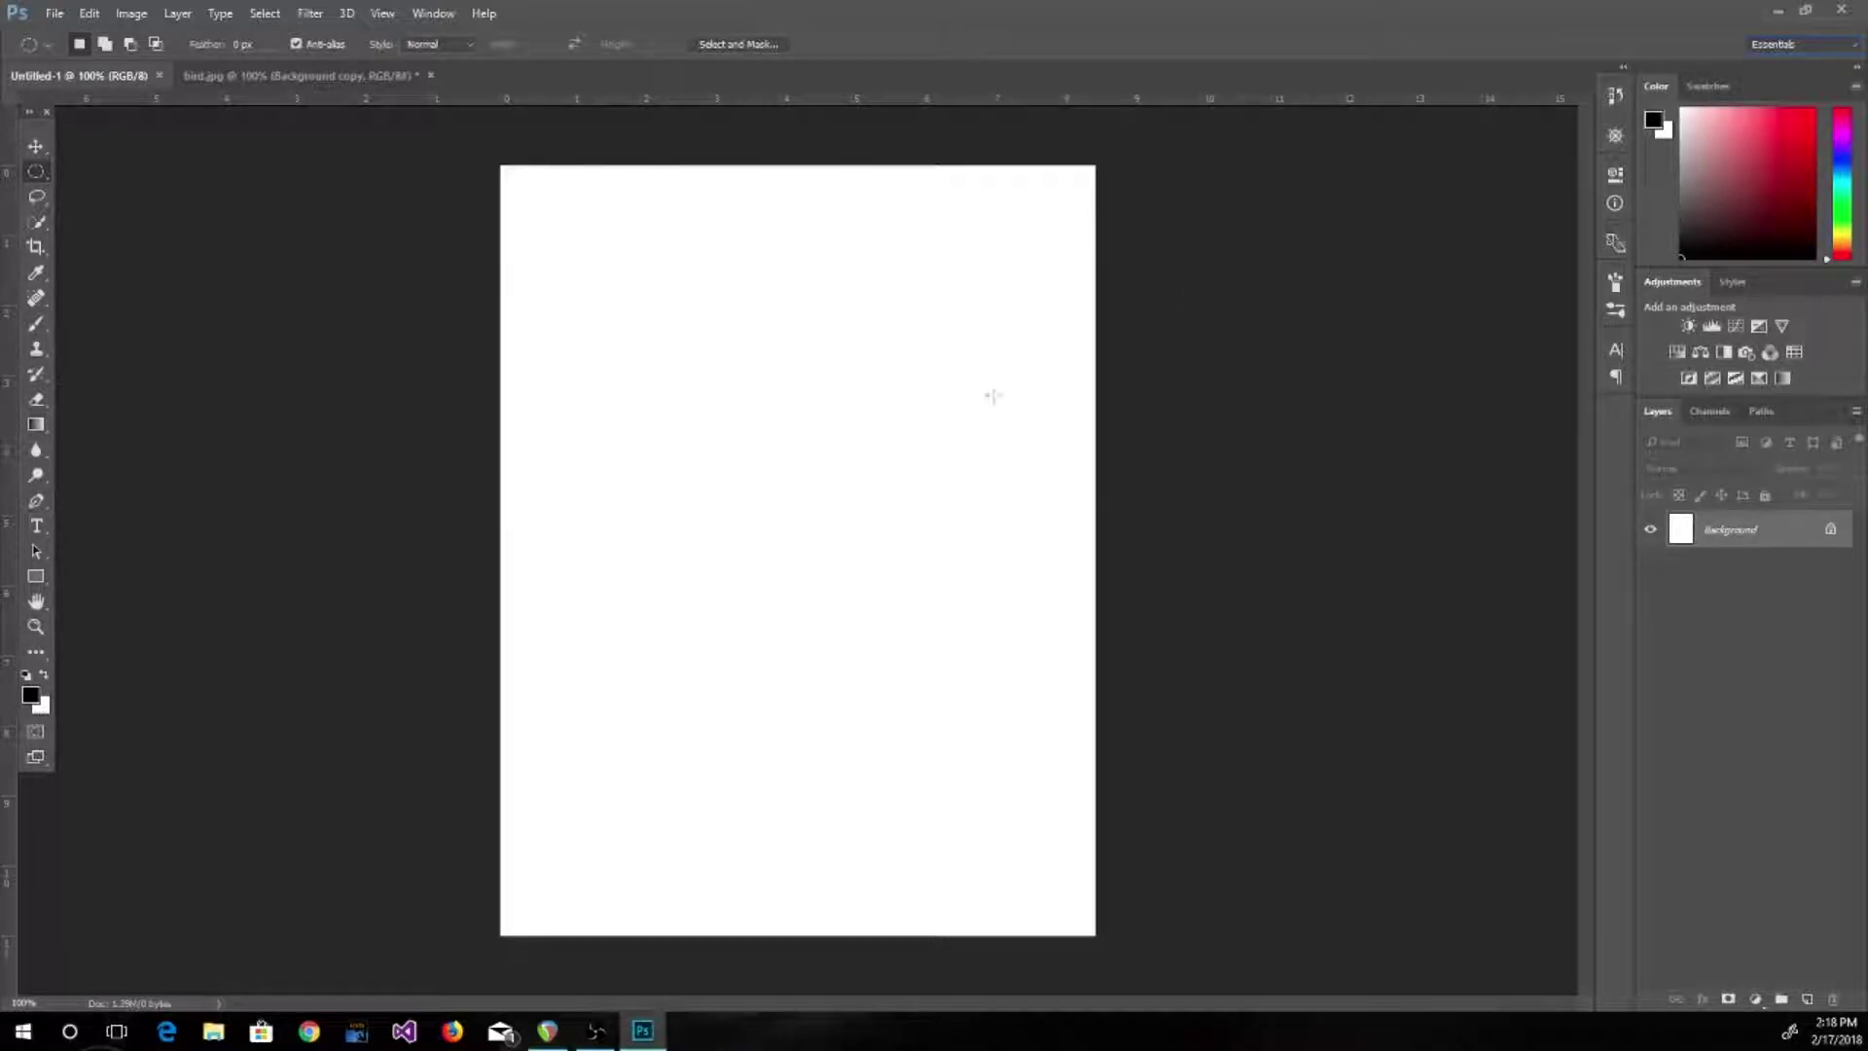
Zoom in on the blank page to 200% with the Zoom tool and pan across it
left_click(36, 628)
left_click(576, 496)
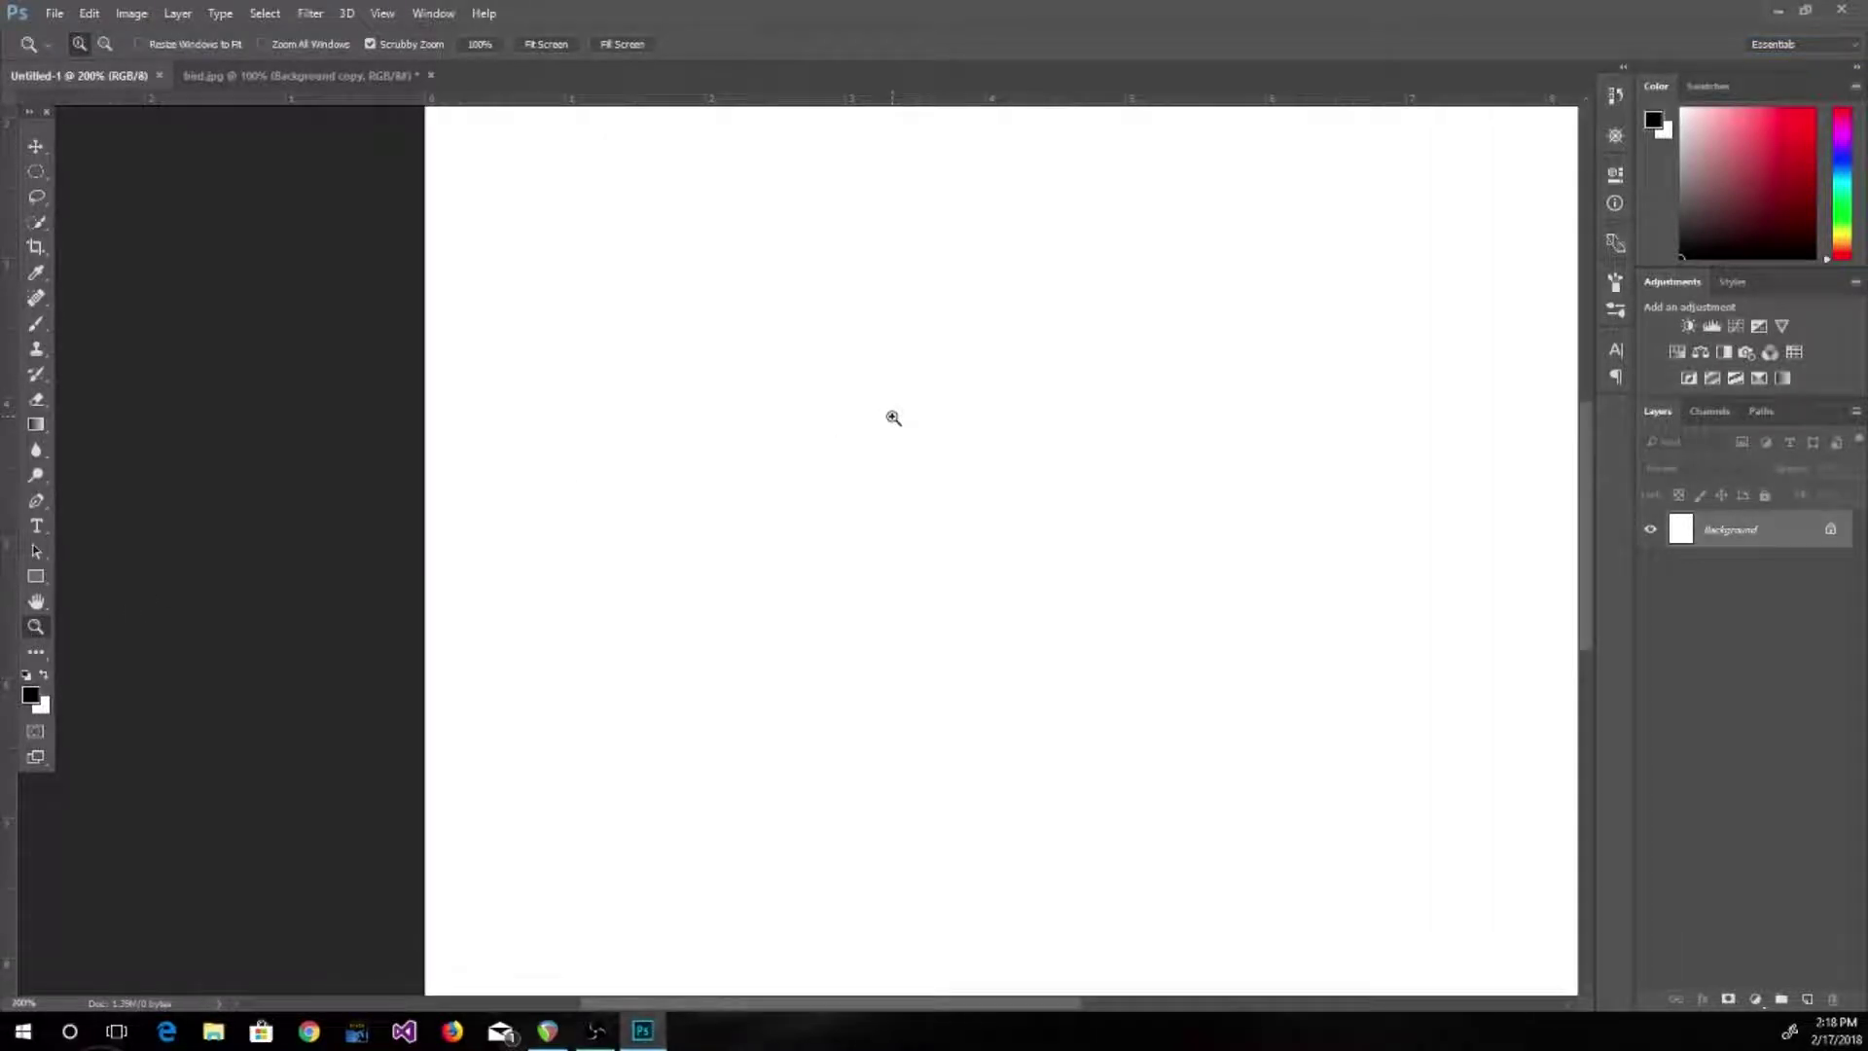
left_click_drag(892, 417, 723, 523)
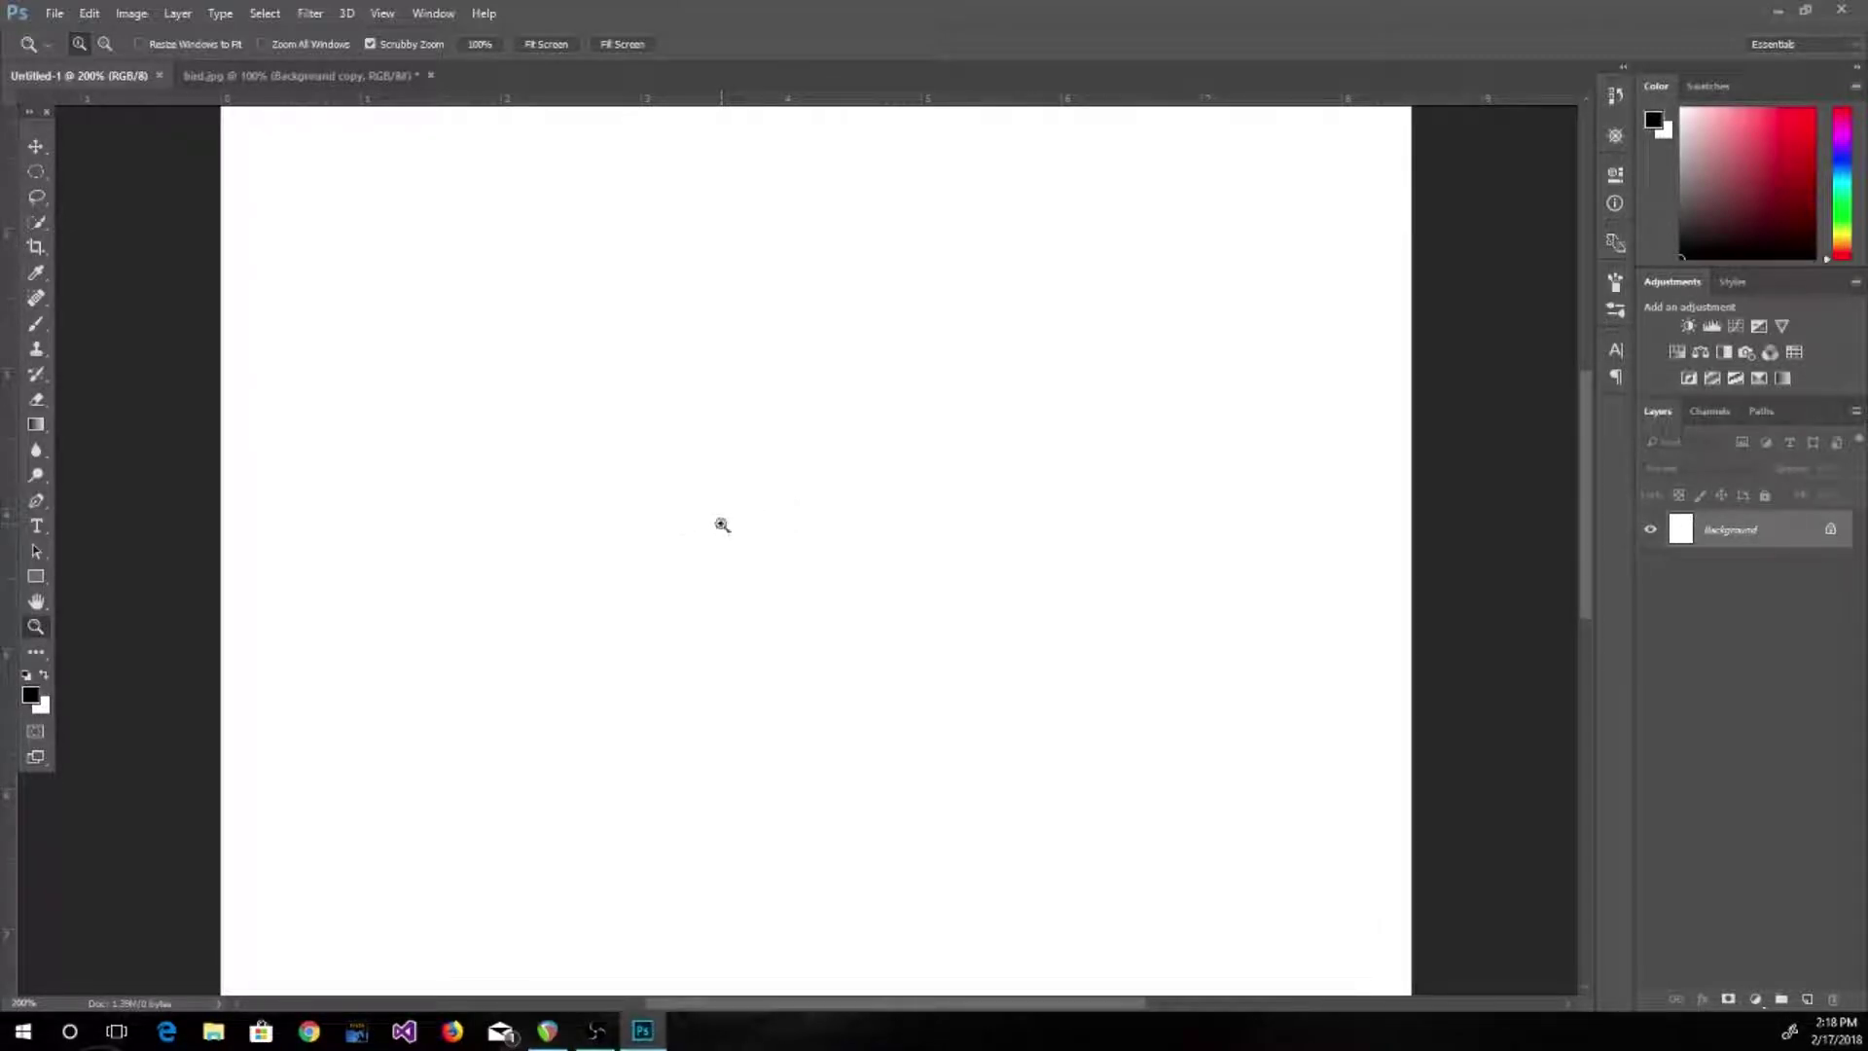
Pan the blank page and try the 300%, 100%, Fit Screen and Fill Screen views
left_click_drag(722, 524, 675, 525)
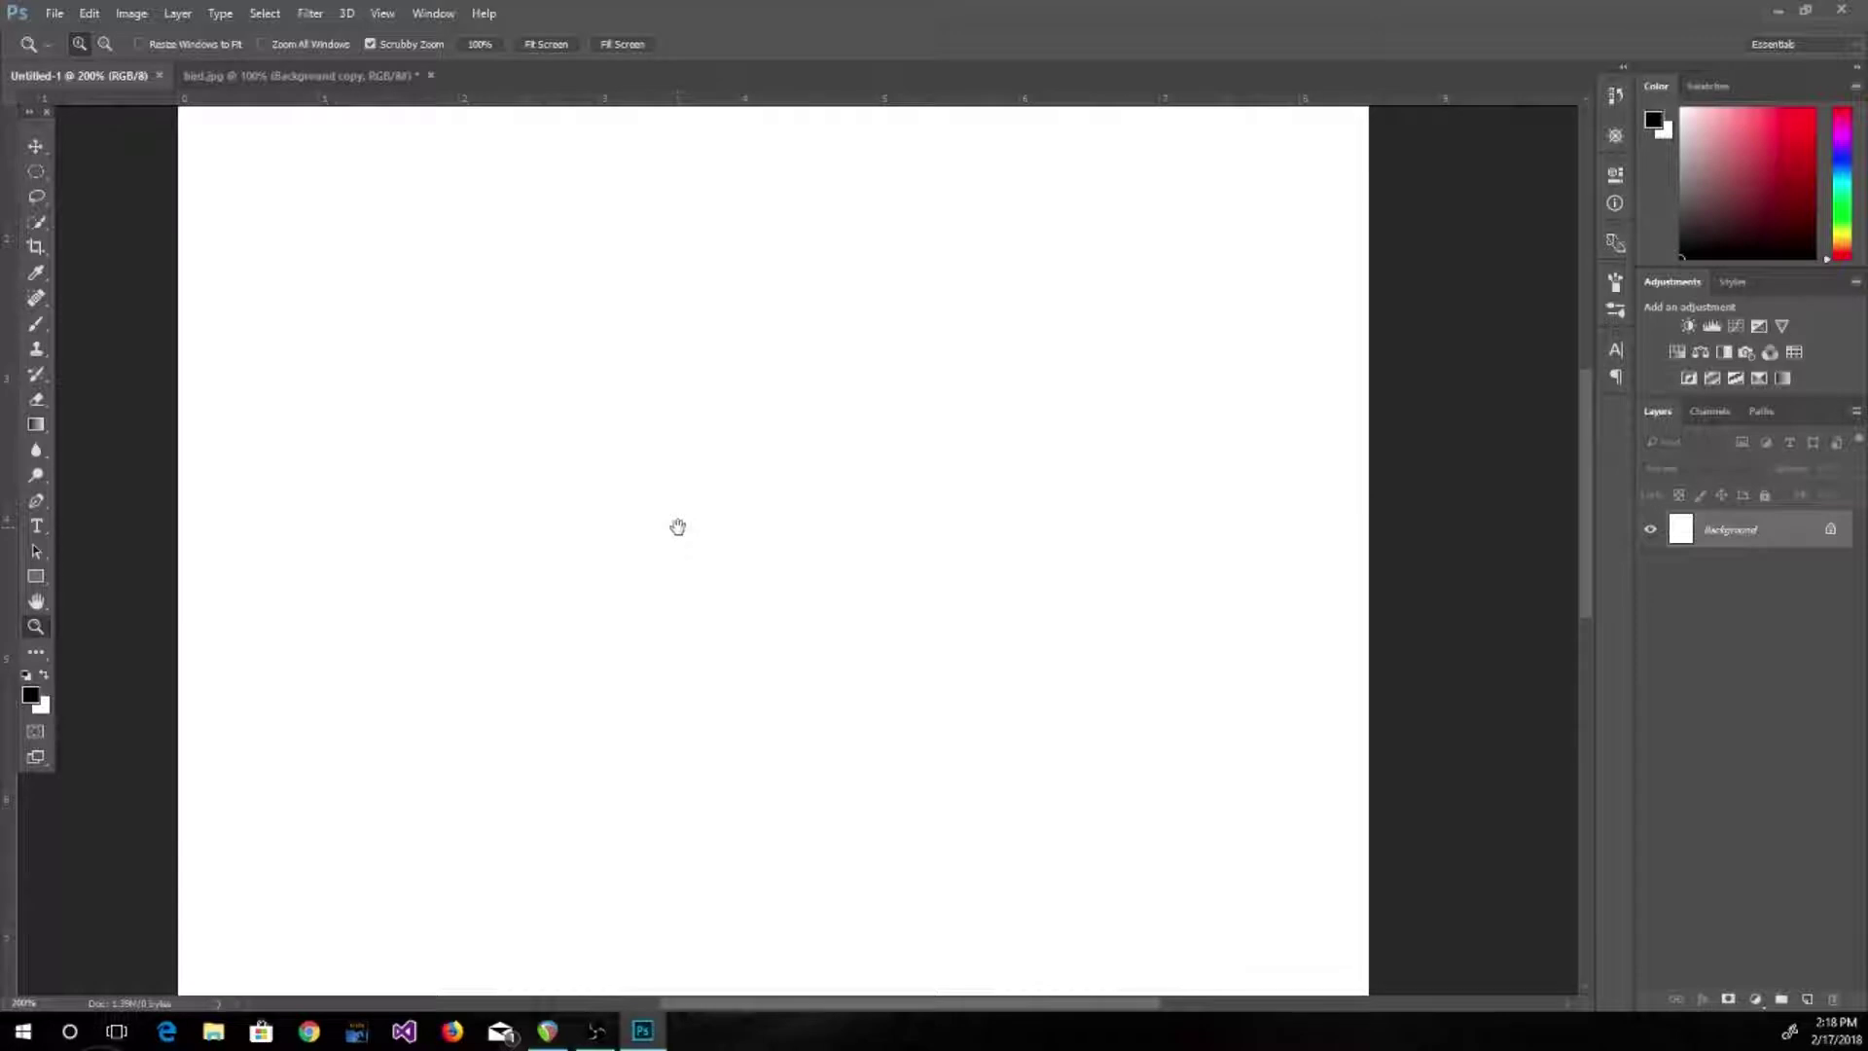
left_click(677, 528)
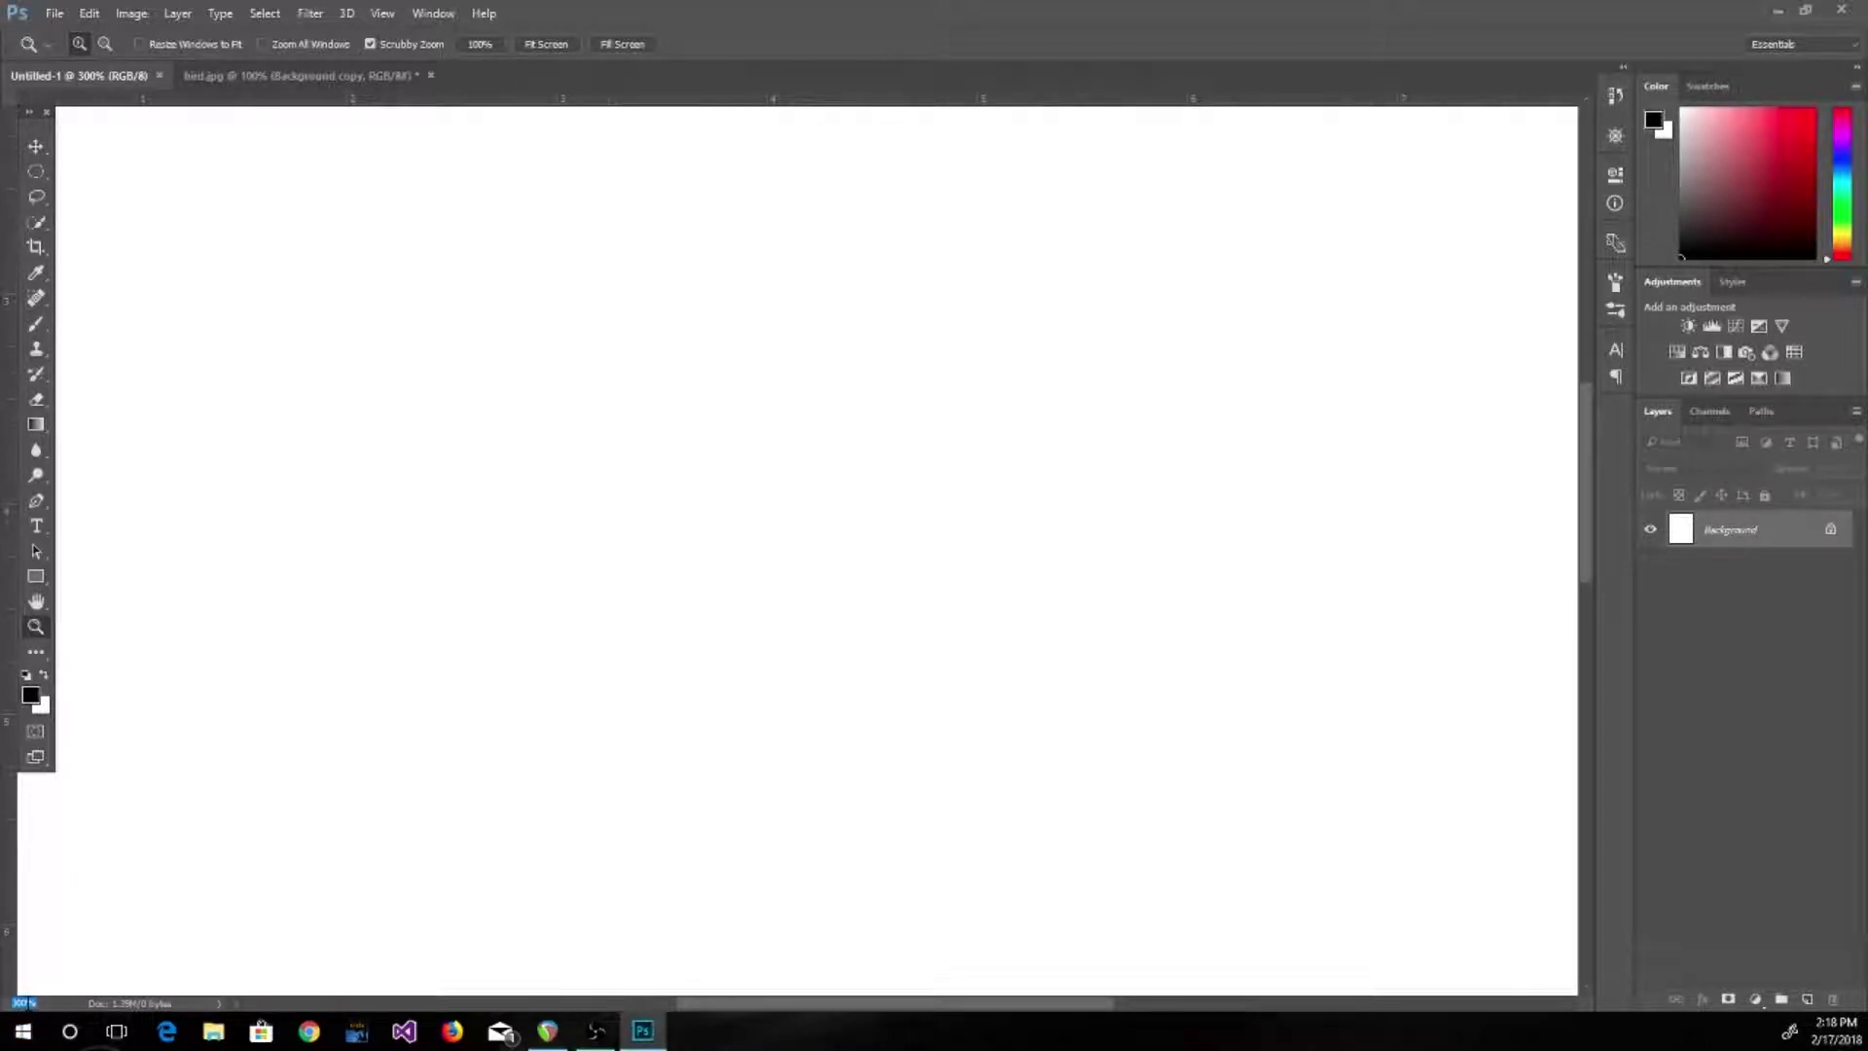
double_click(36, 628)
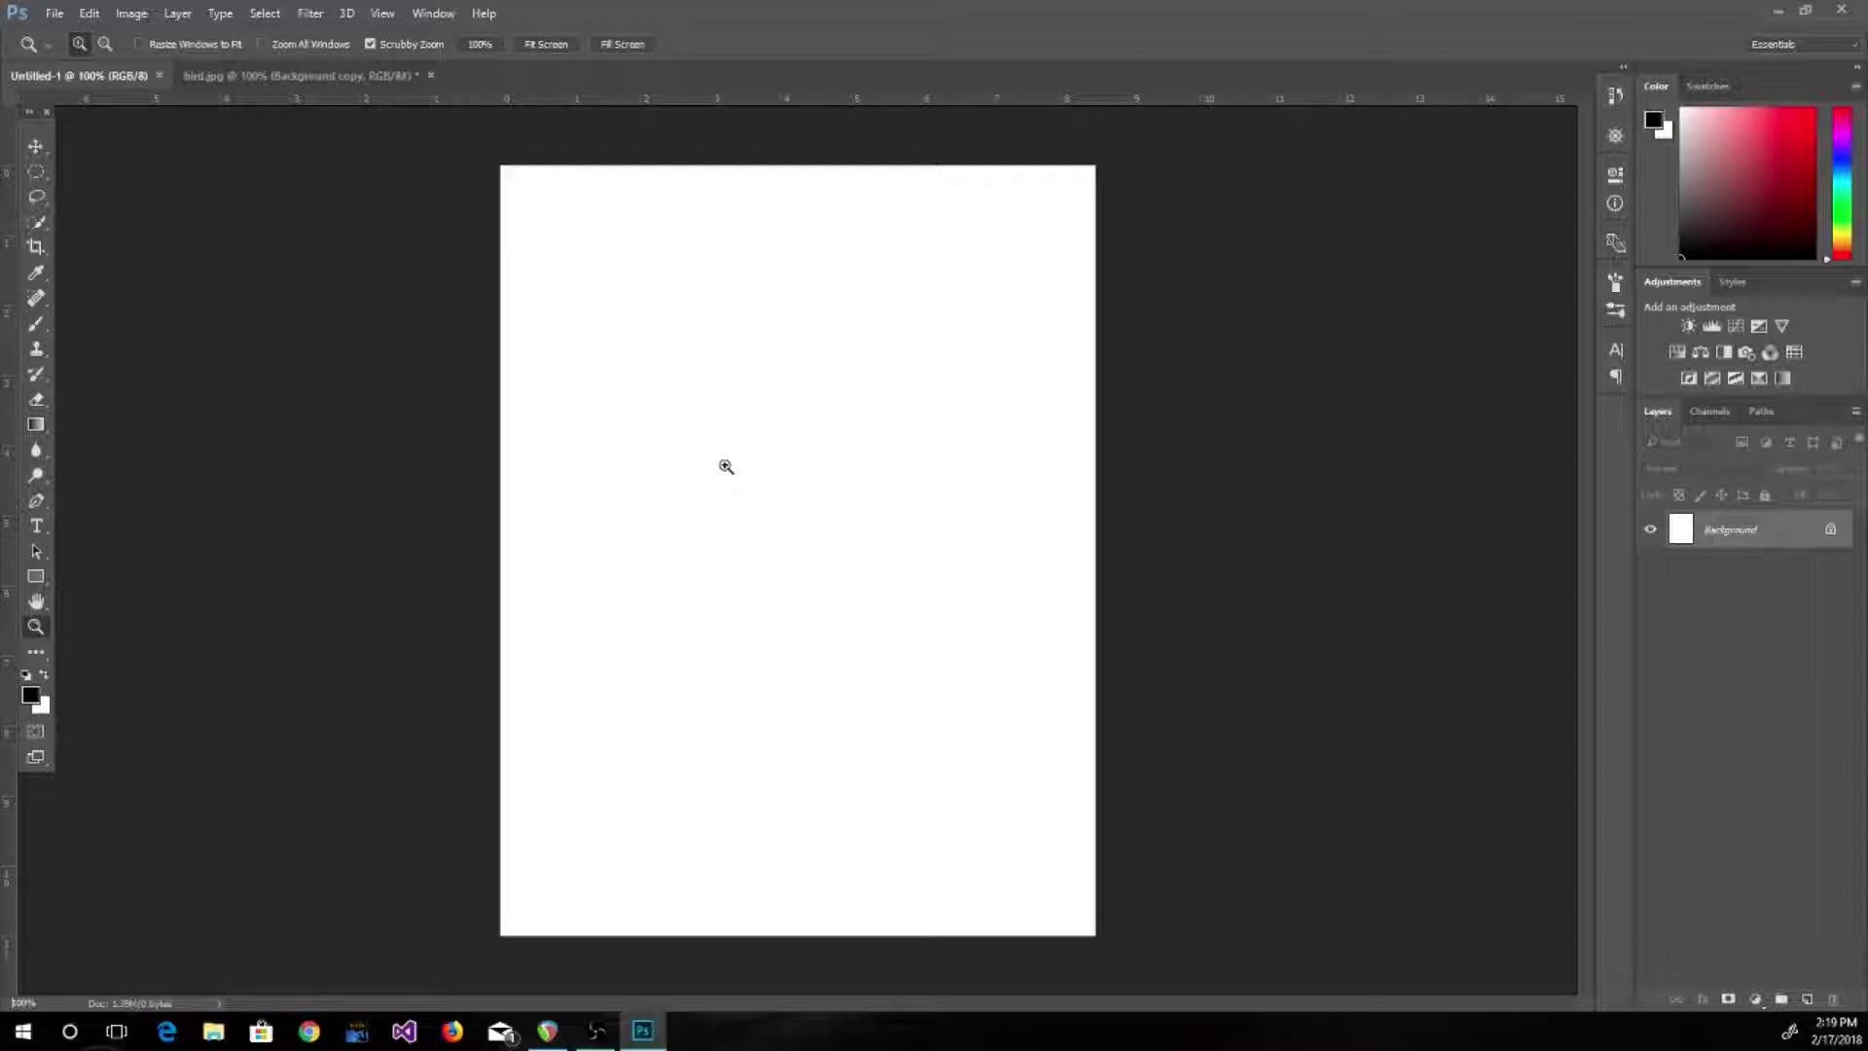
left_click(532, 38)
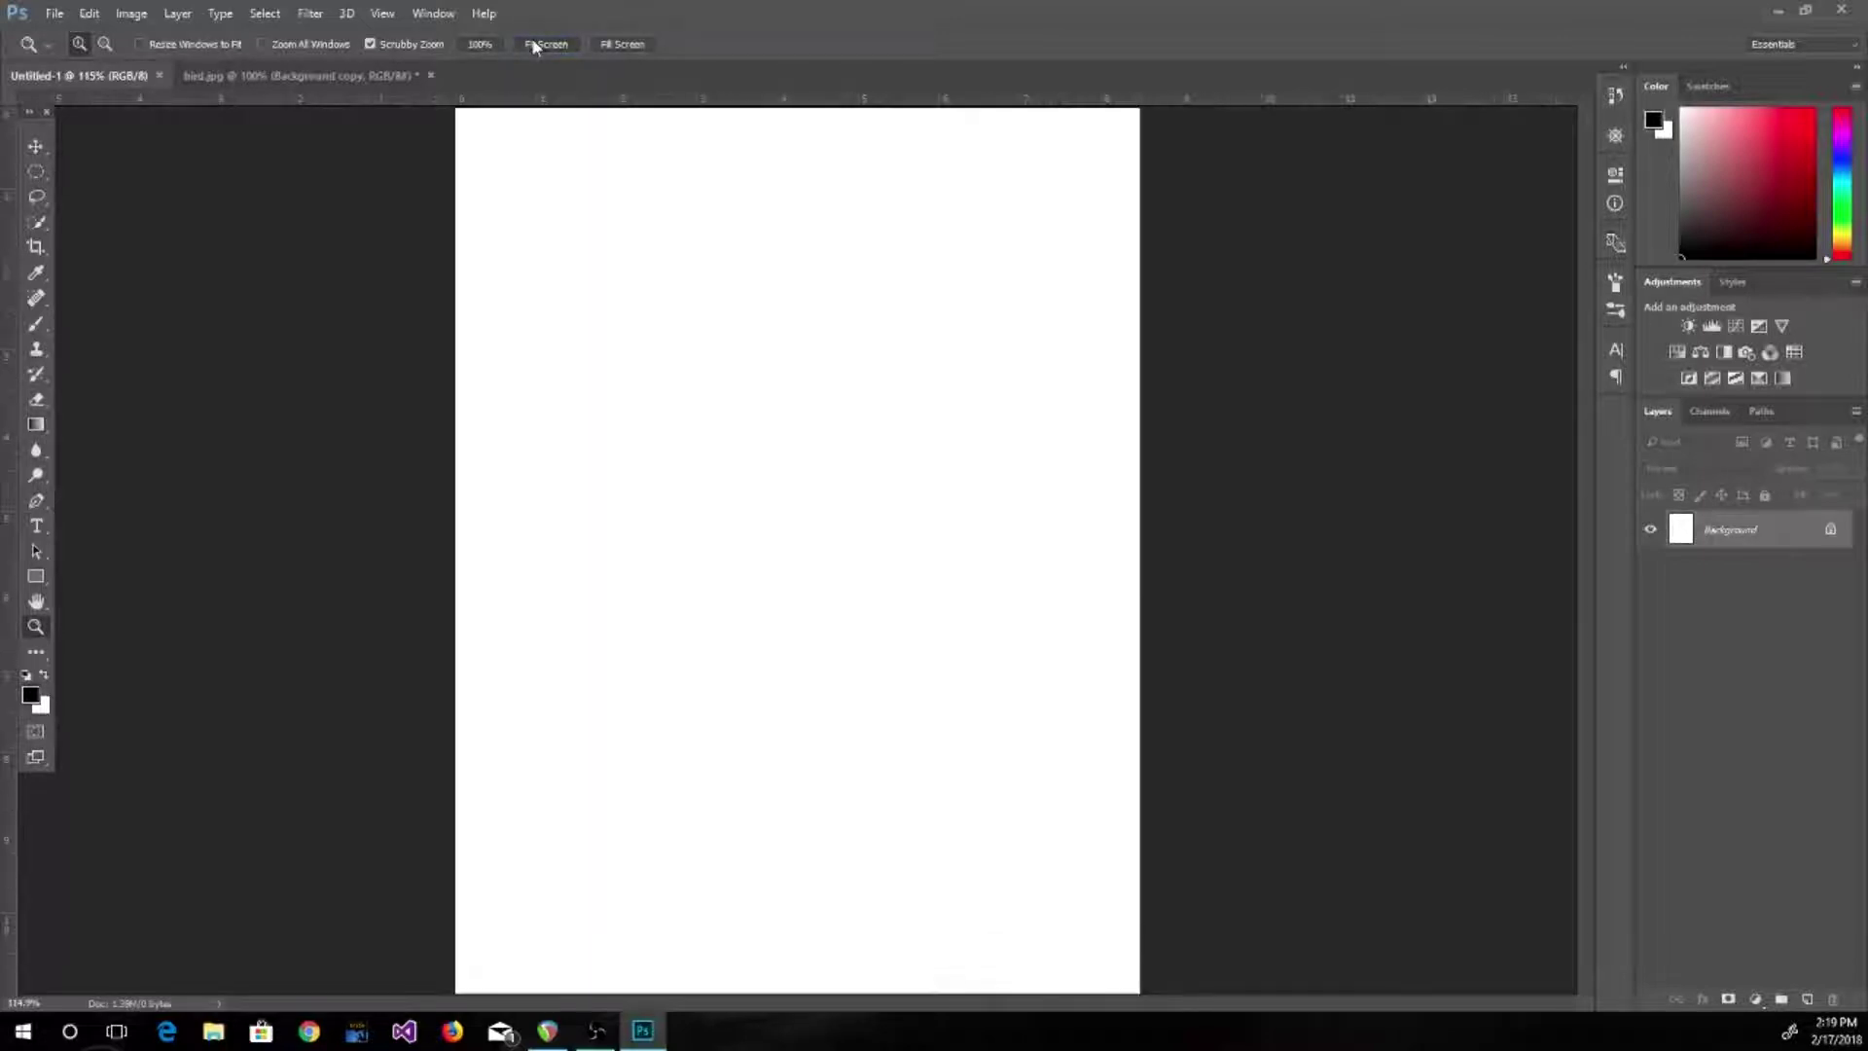
left_click(622, 44)
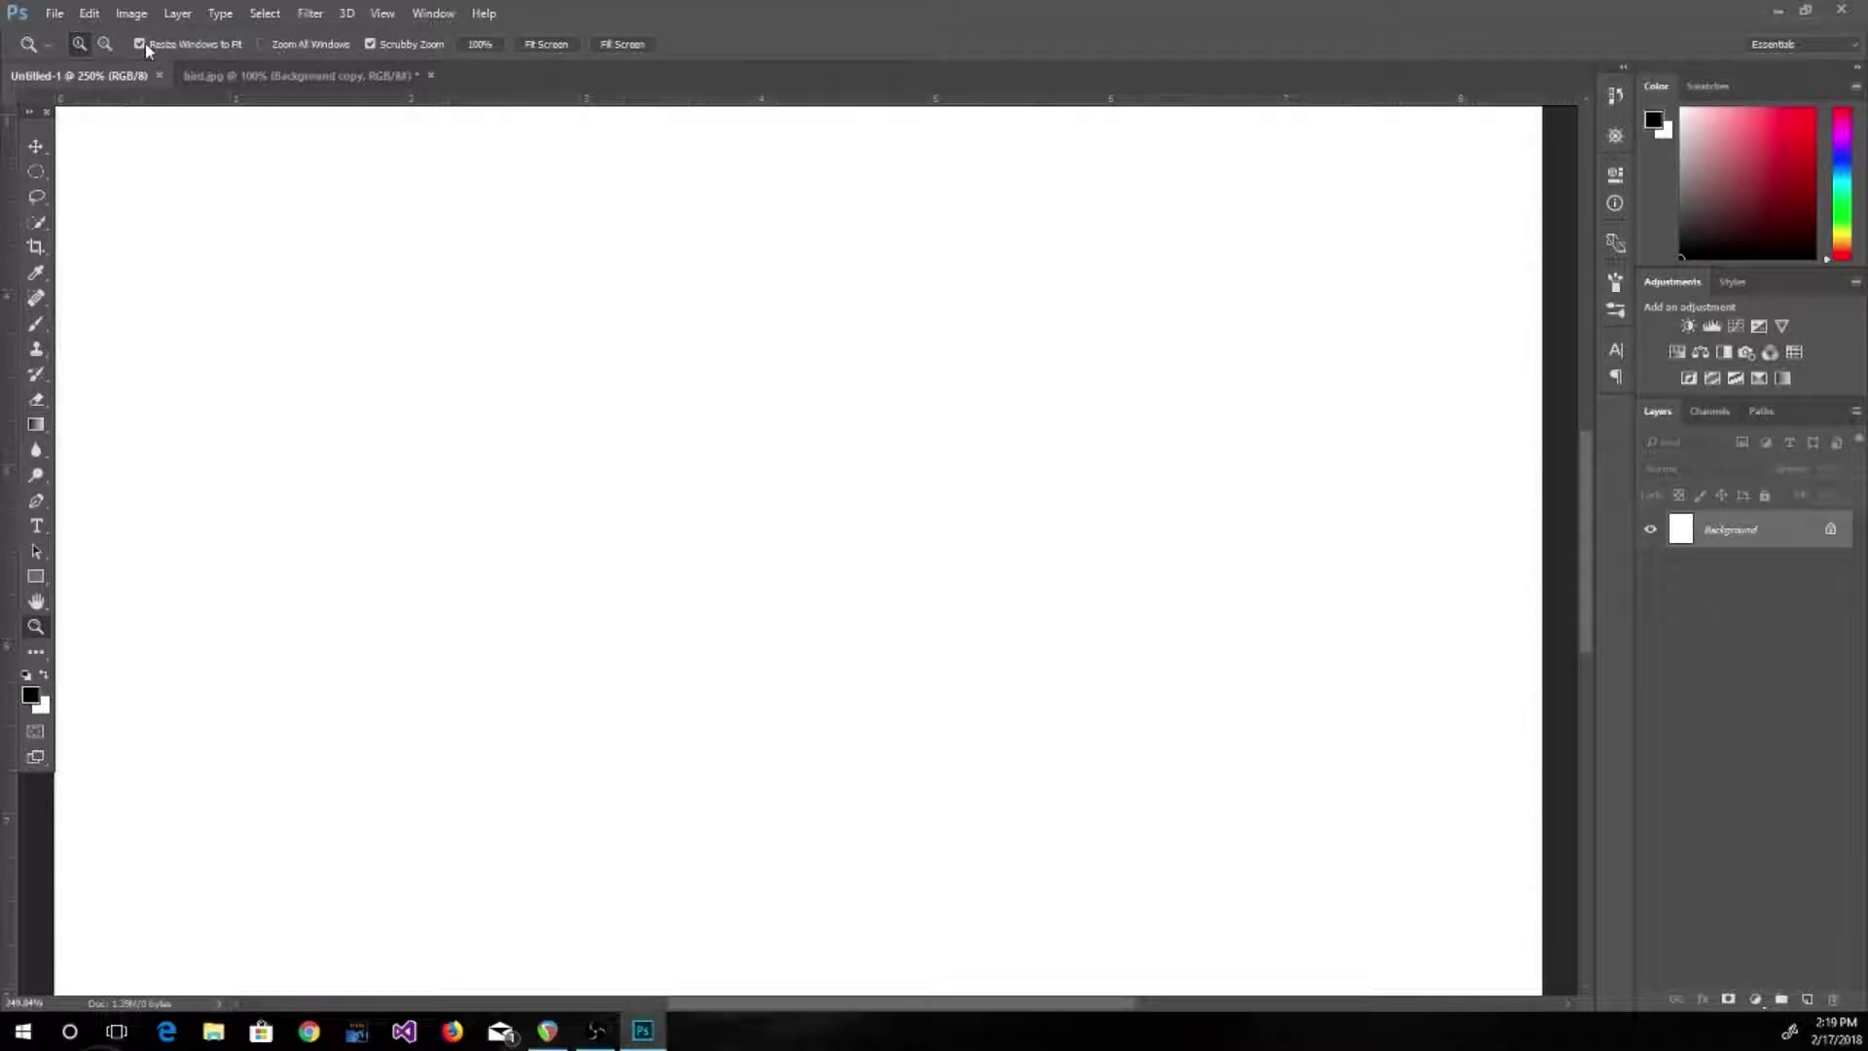
Turn off Scrubby Zoom, zoom out on the blank page to 100%, and fit it to the screen
left_click(276, 46)
left_click(276, 45)
left_click(34, 1003)
left_click(105, 43)
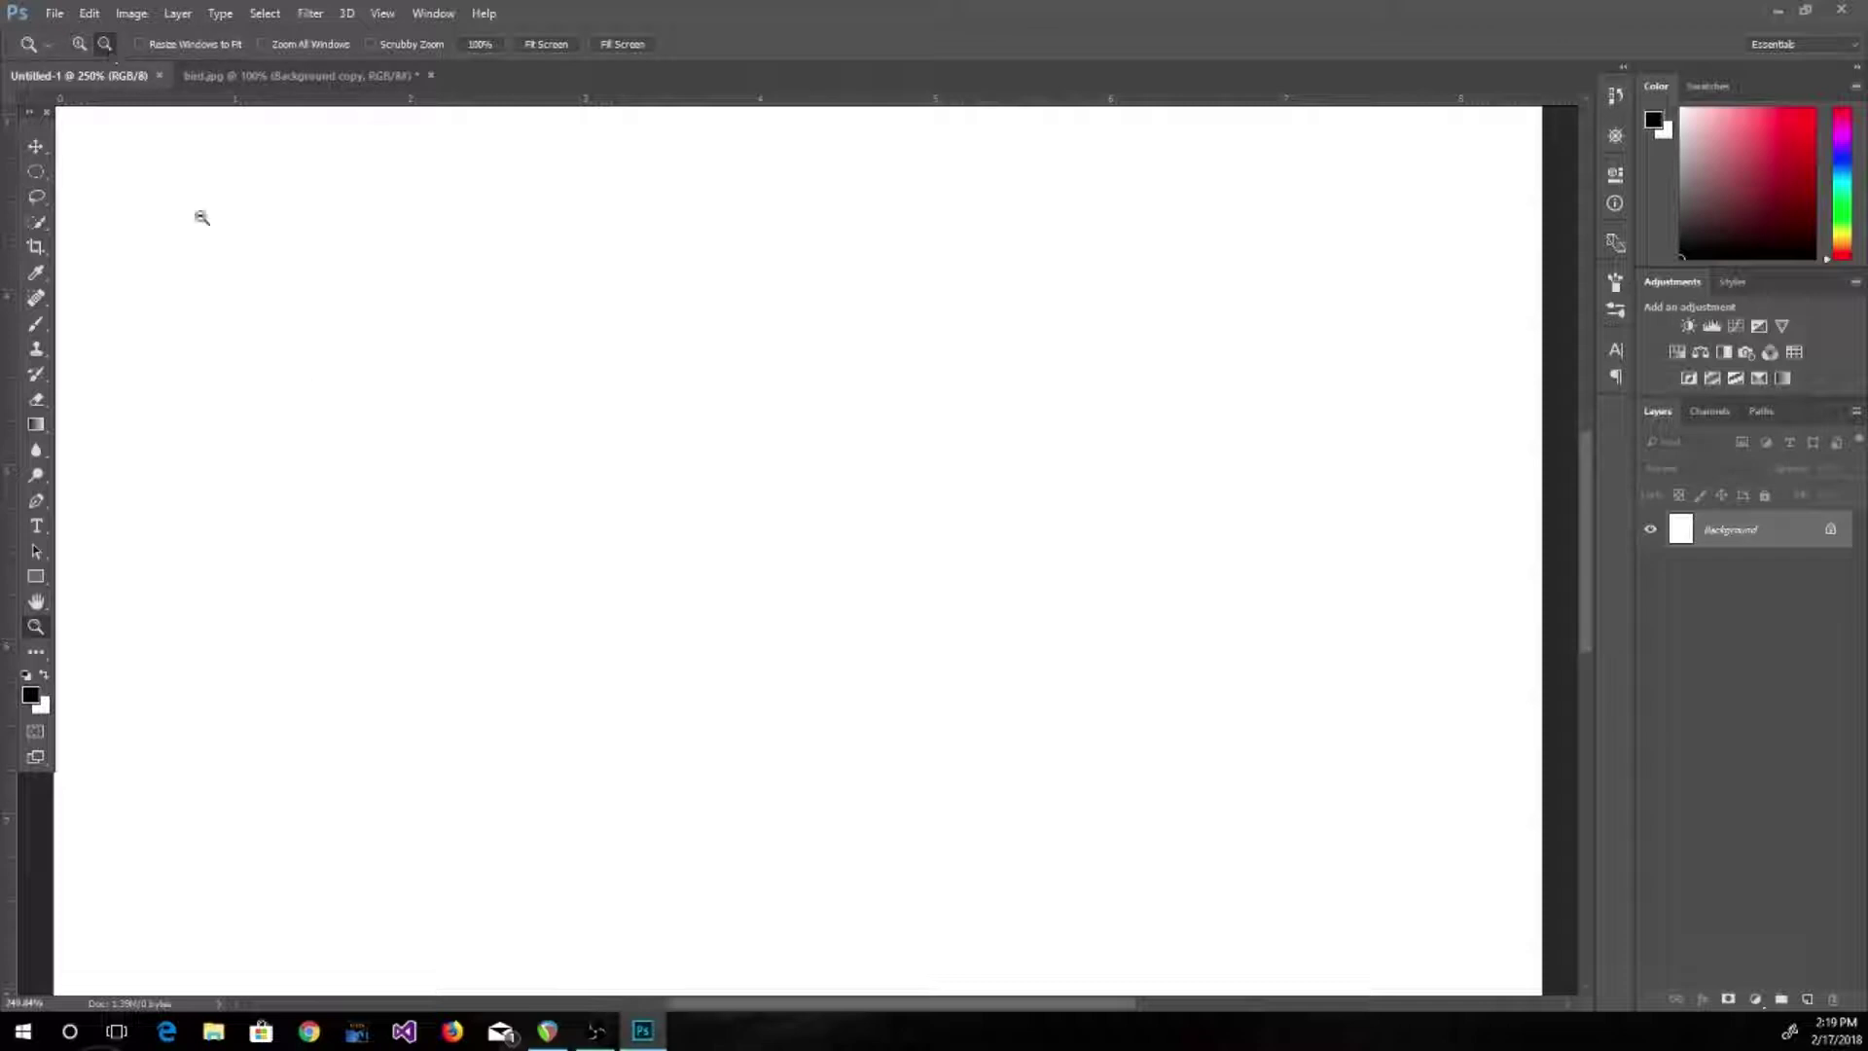
left_click(416, 434)
left_click(433, 435)
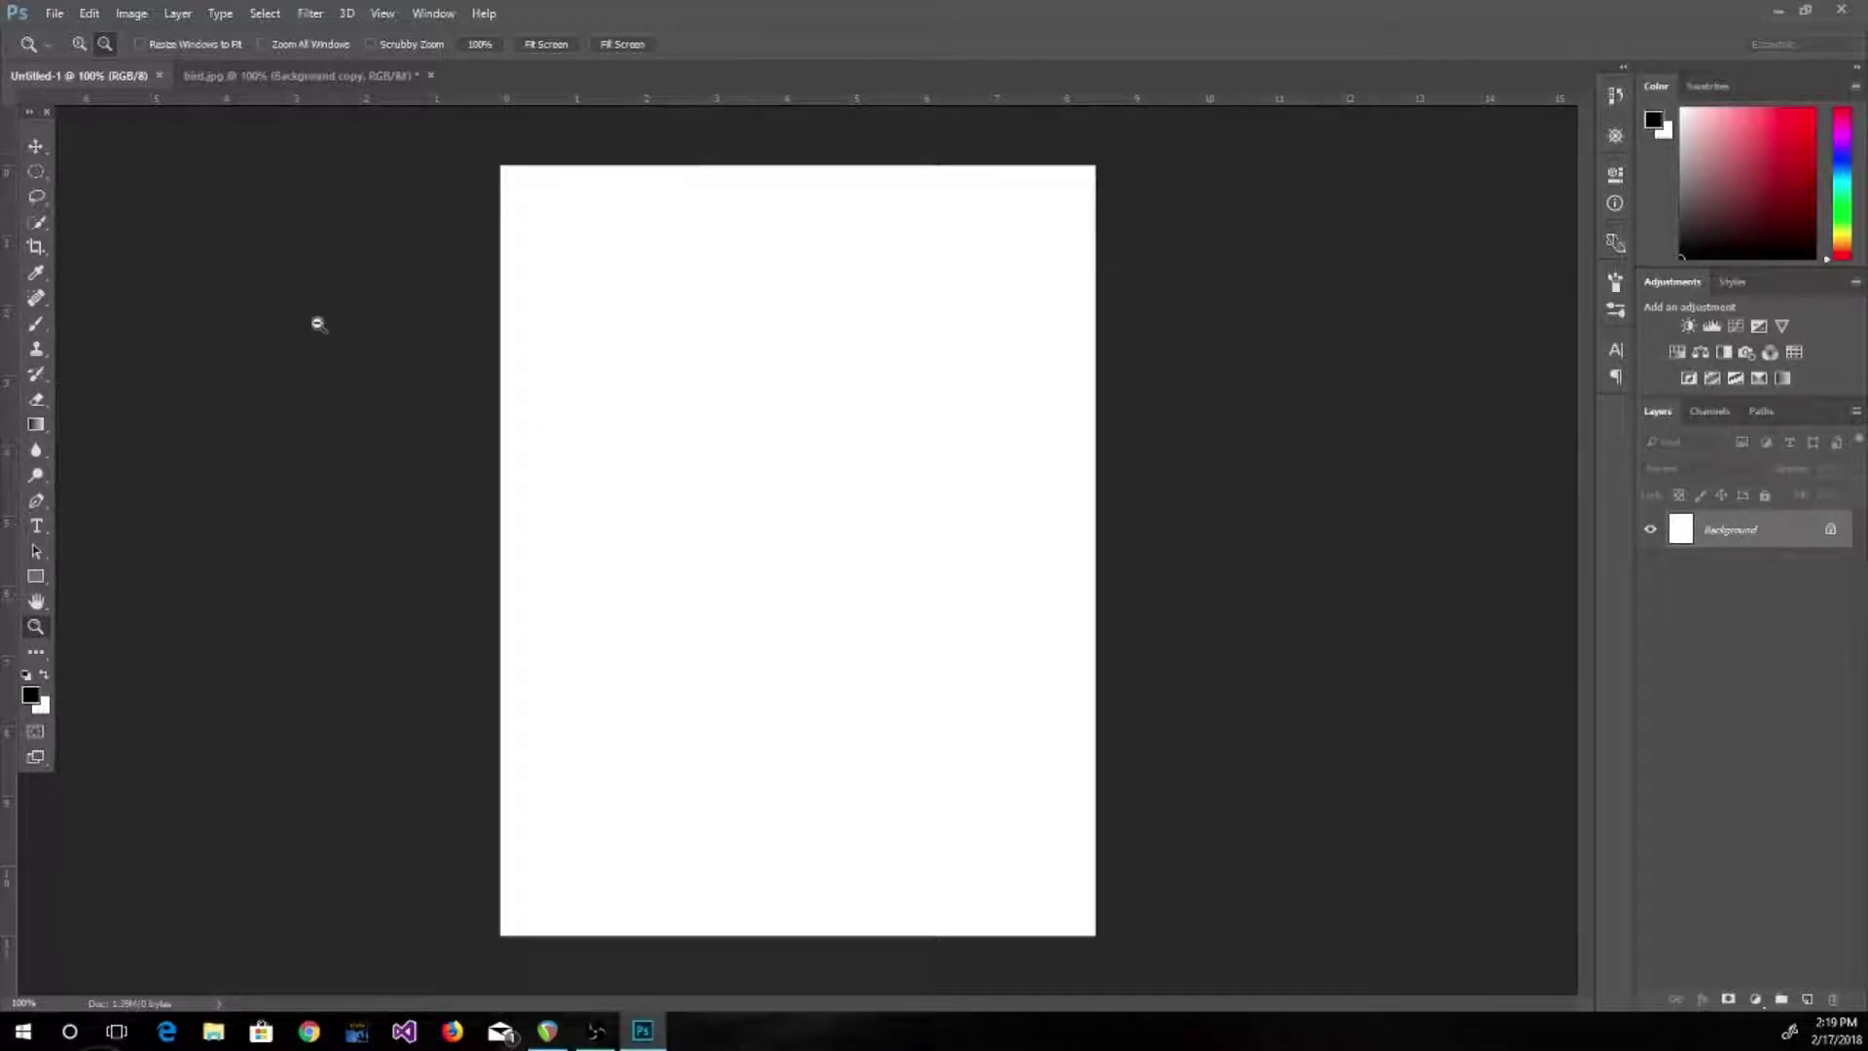
left_click(545, 46)
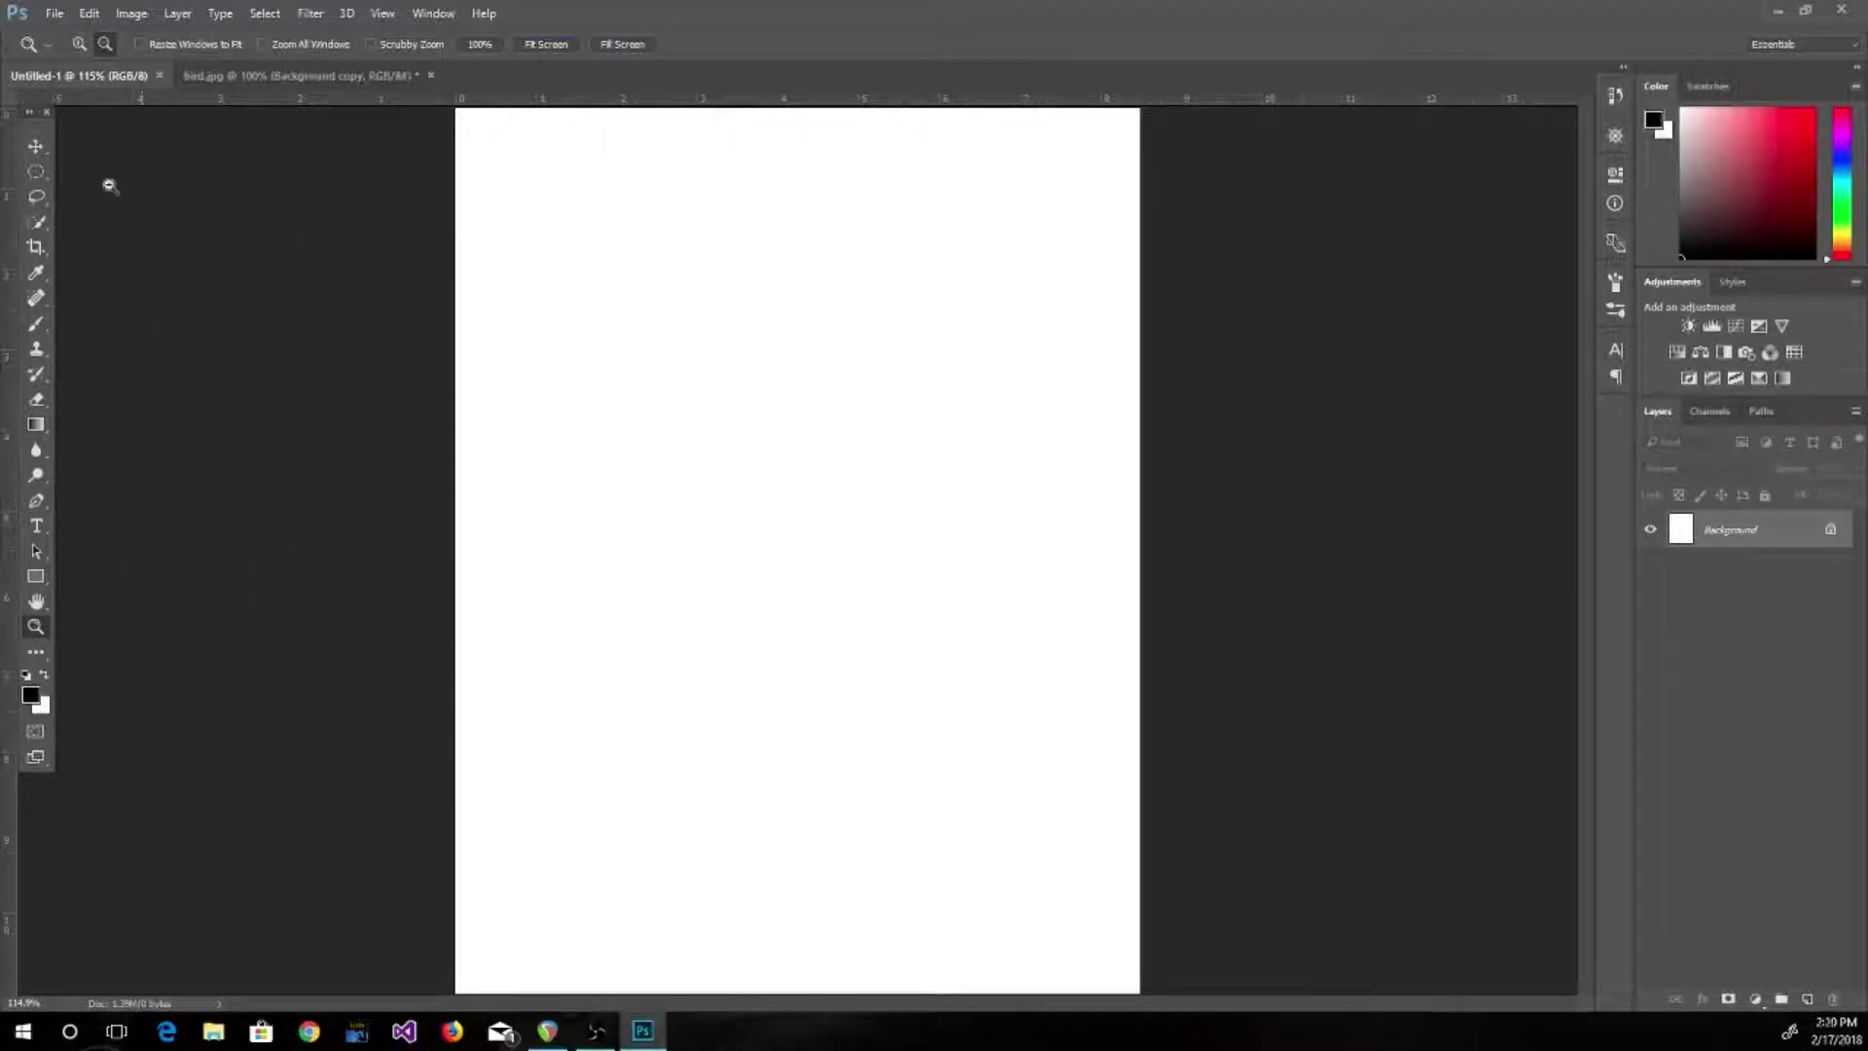
Try to move the blank page's locked Background layer with the Move tool
left_click(36, 147)
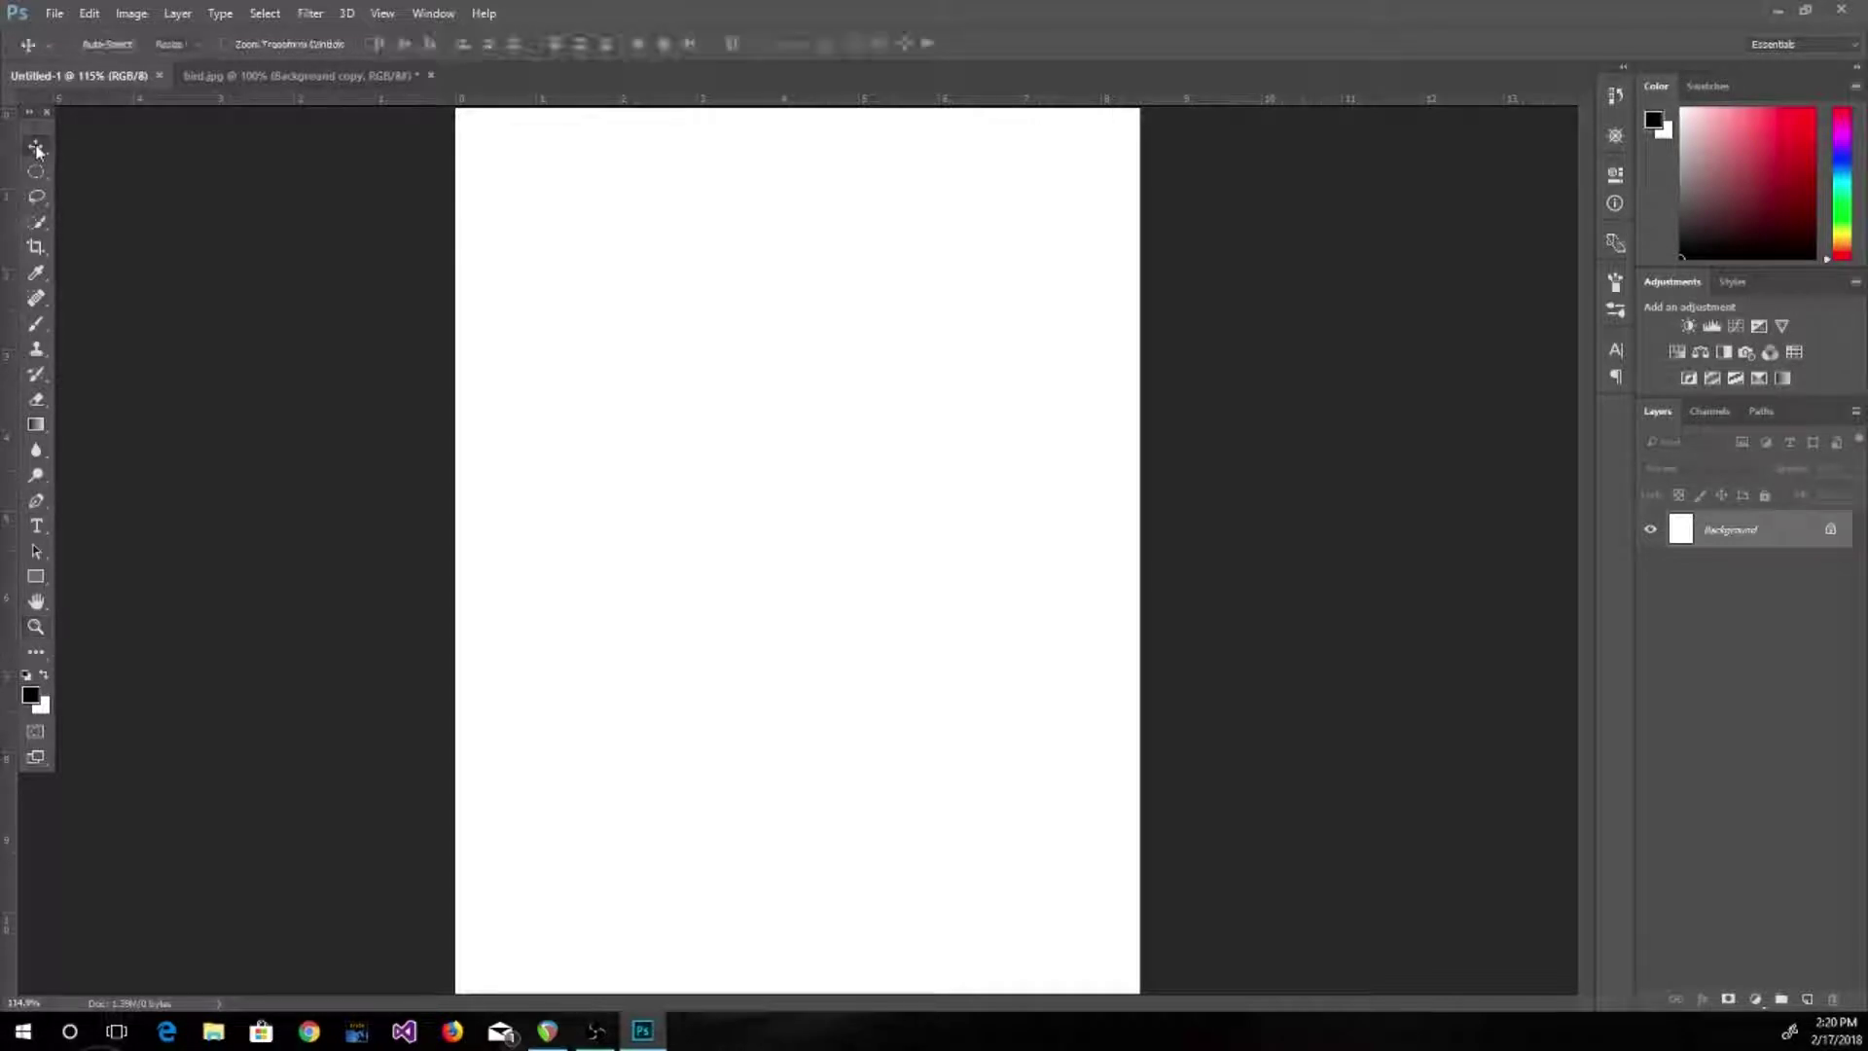
key("space")
left_click_drag(605, 300, 746, 383)
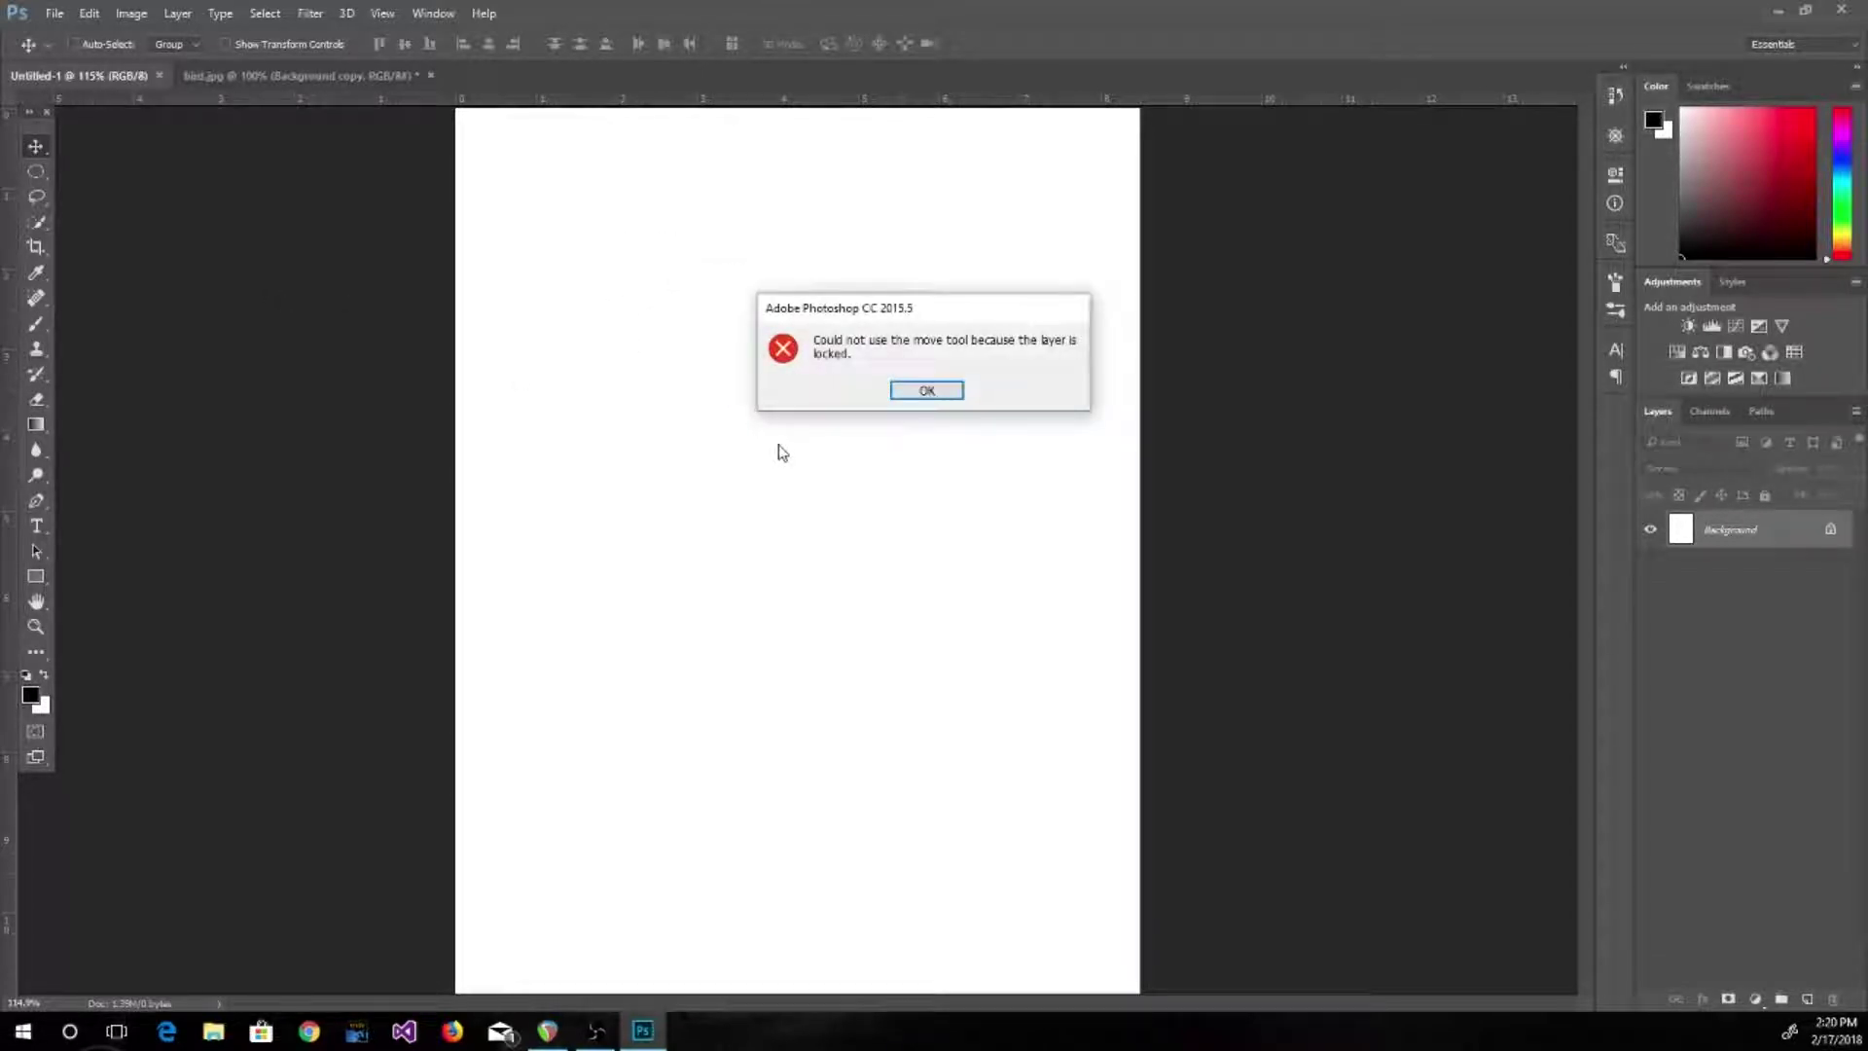
left_click(924, 391)
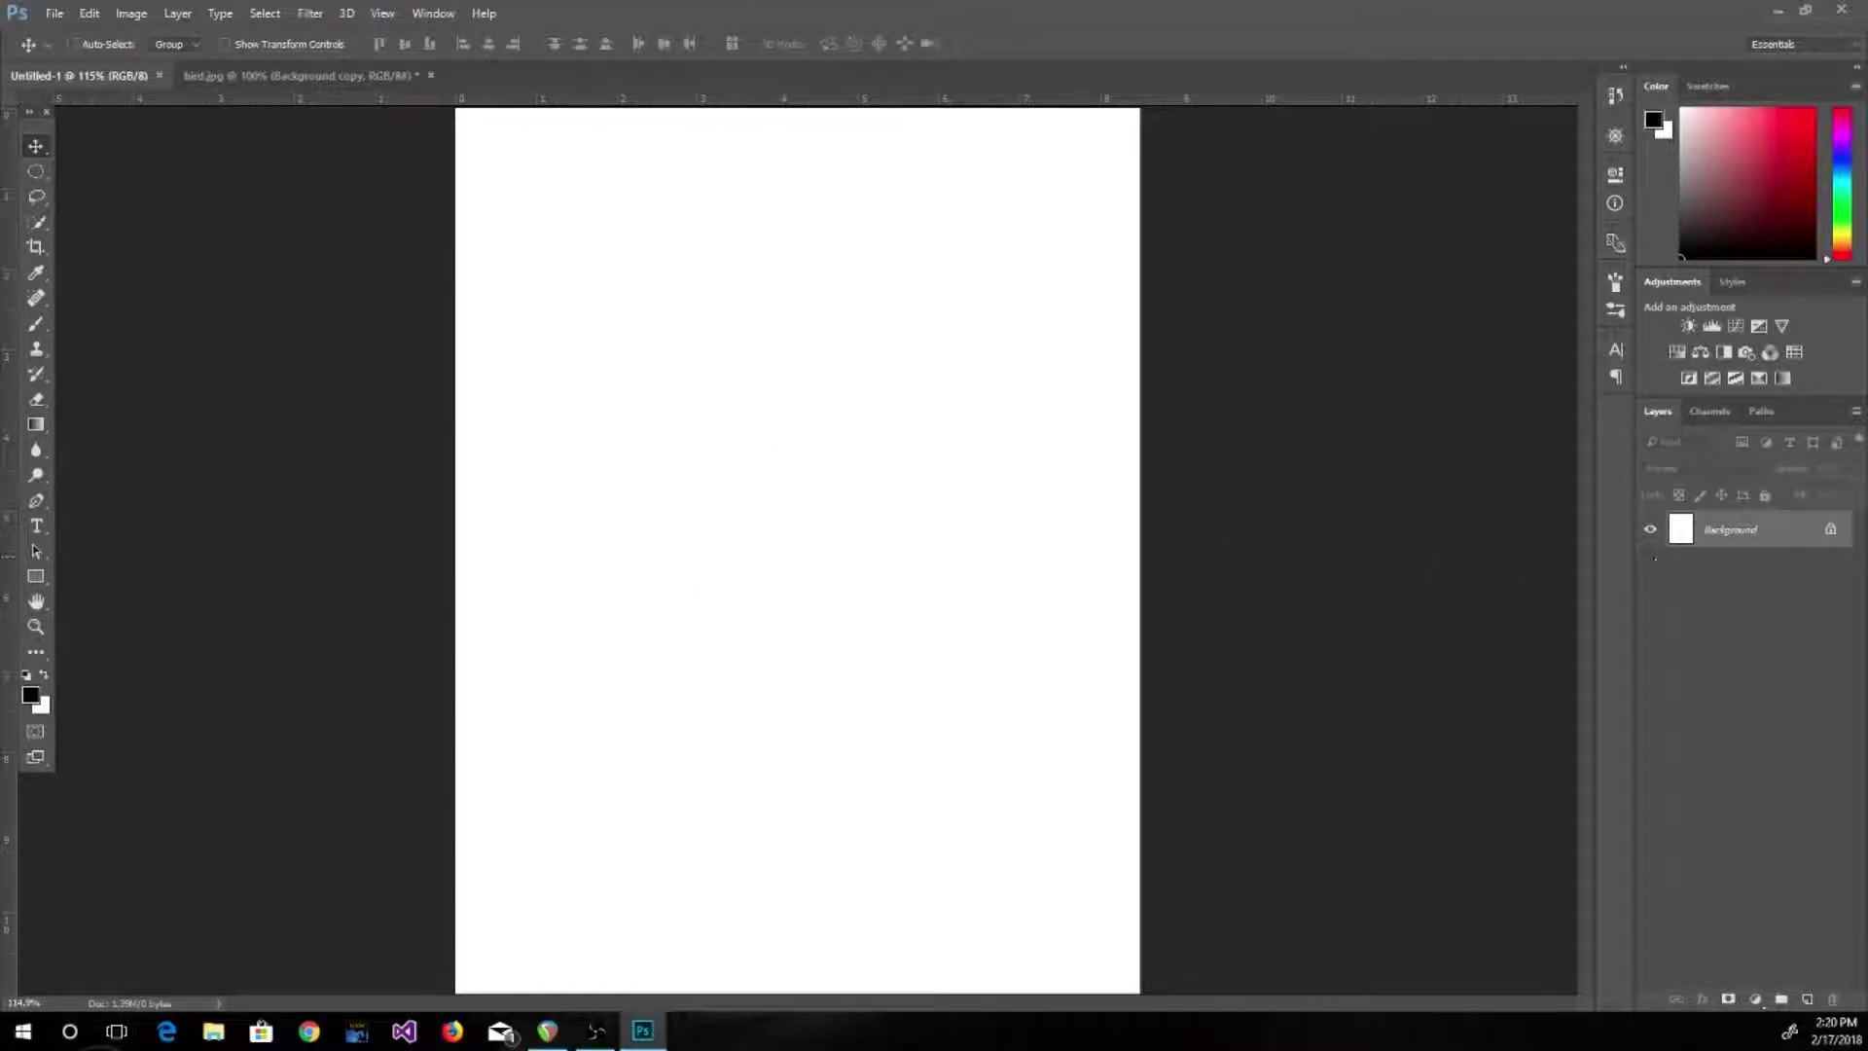
Unlock the blank page's Background into a regular layer and lock all of that layer's attributes
left_click(1832, 530)
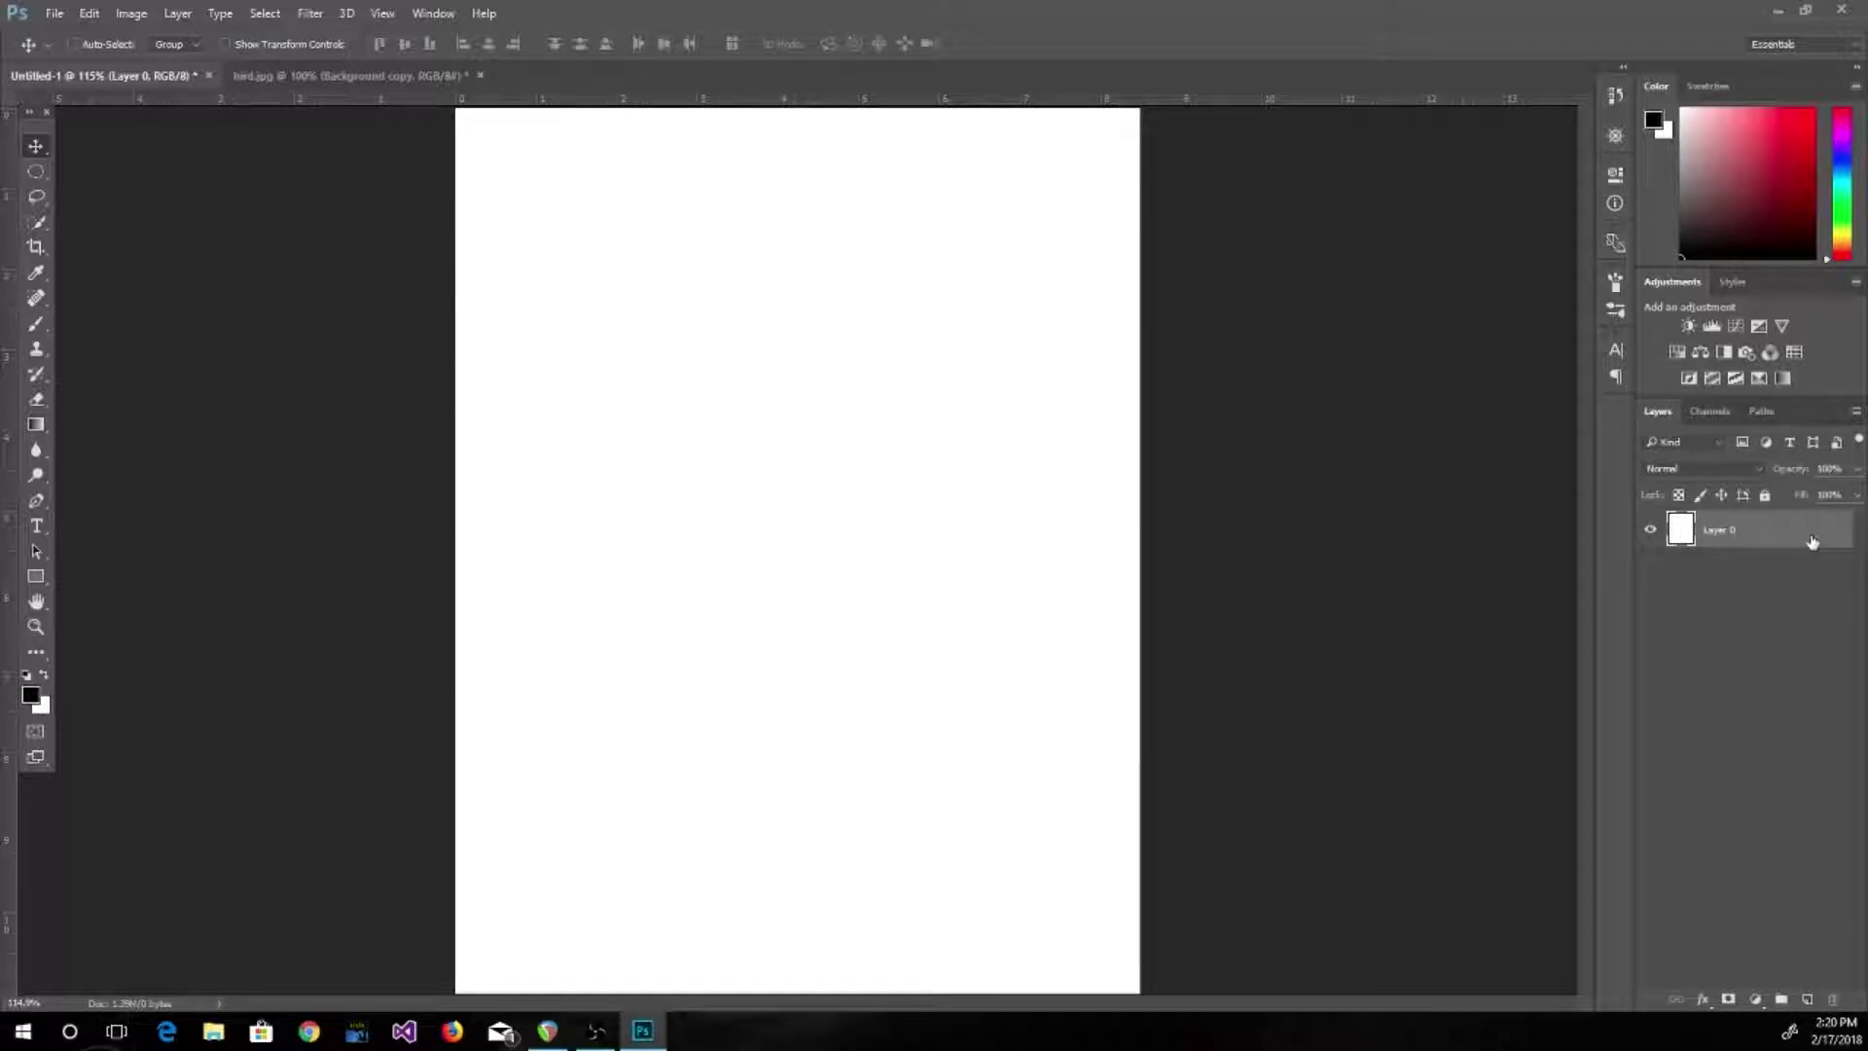
left_click(1765, 495)
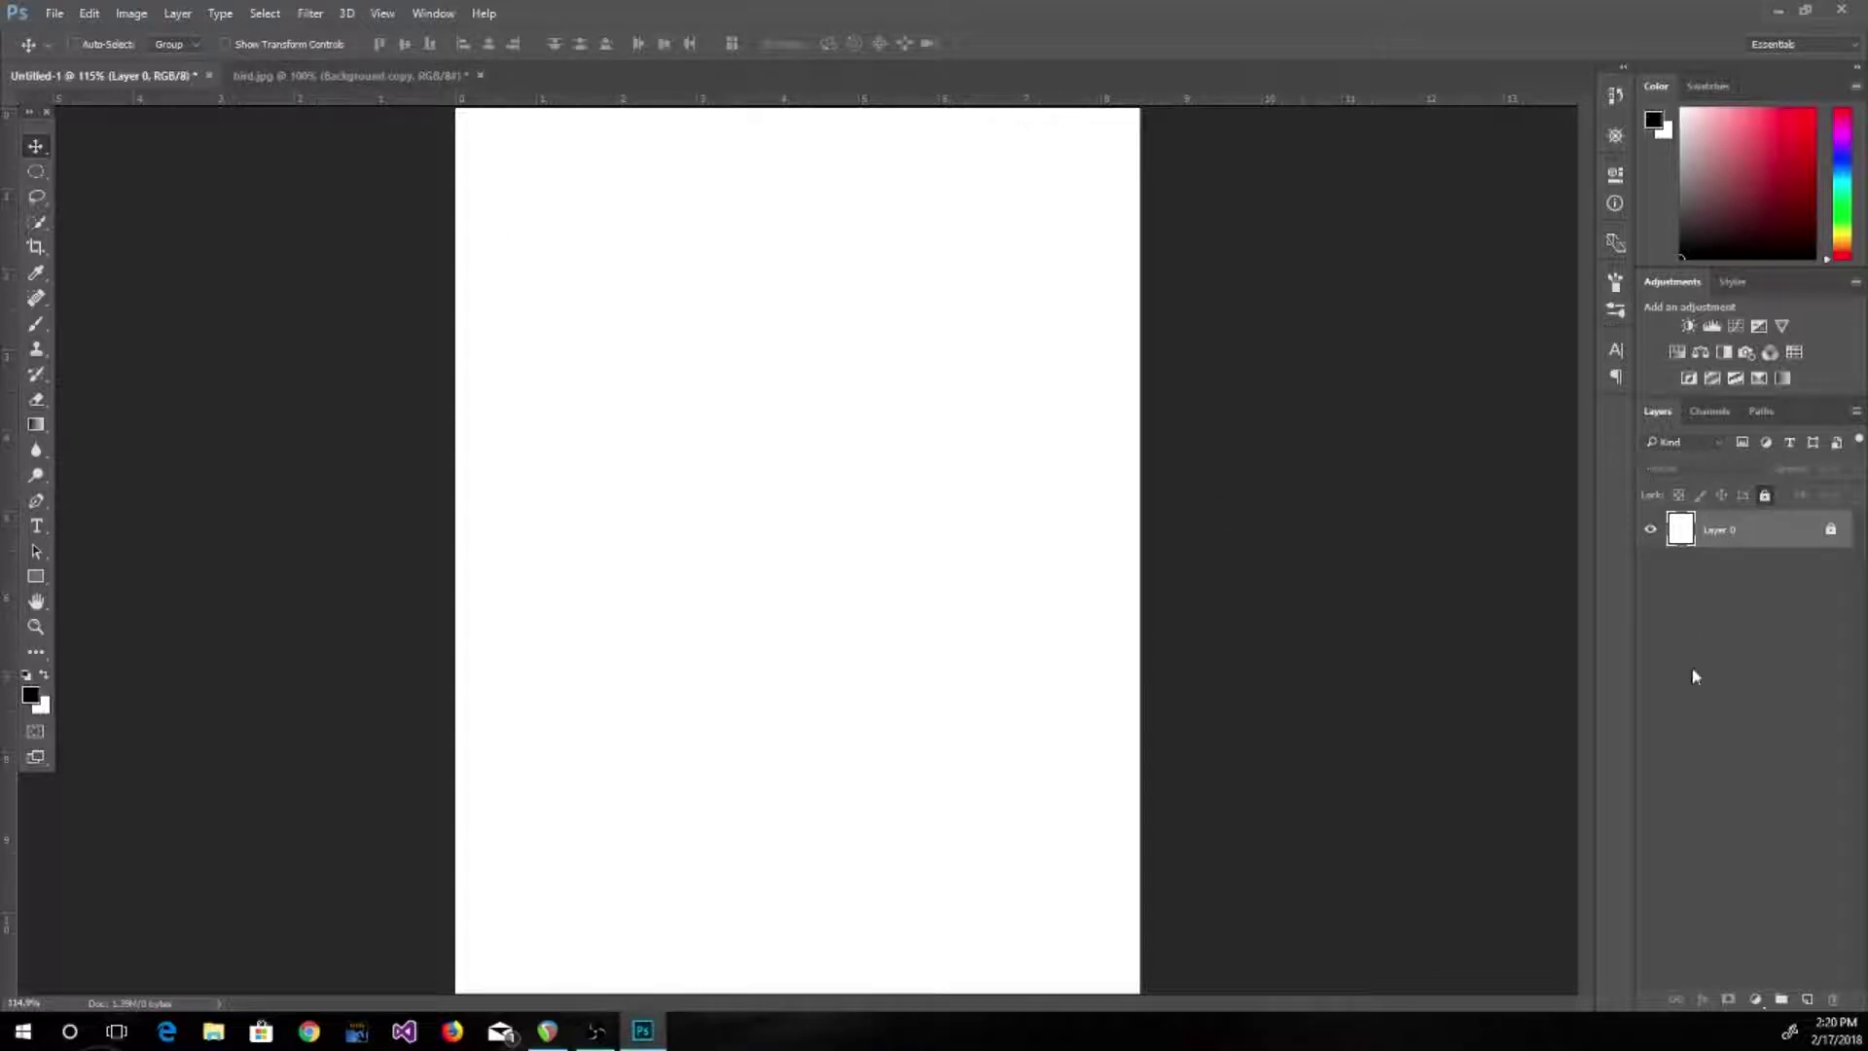
In bird.jpg, delete the existing Background copy layer and make a fresh duplicate of the Background layer
left_click(348, 78)
left_click_drag(1751, 530, 1834, 999)
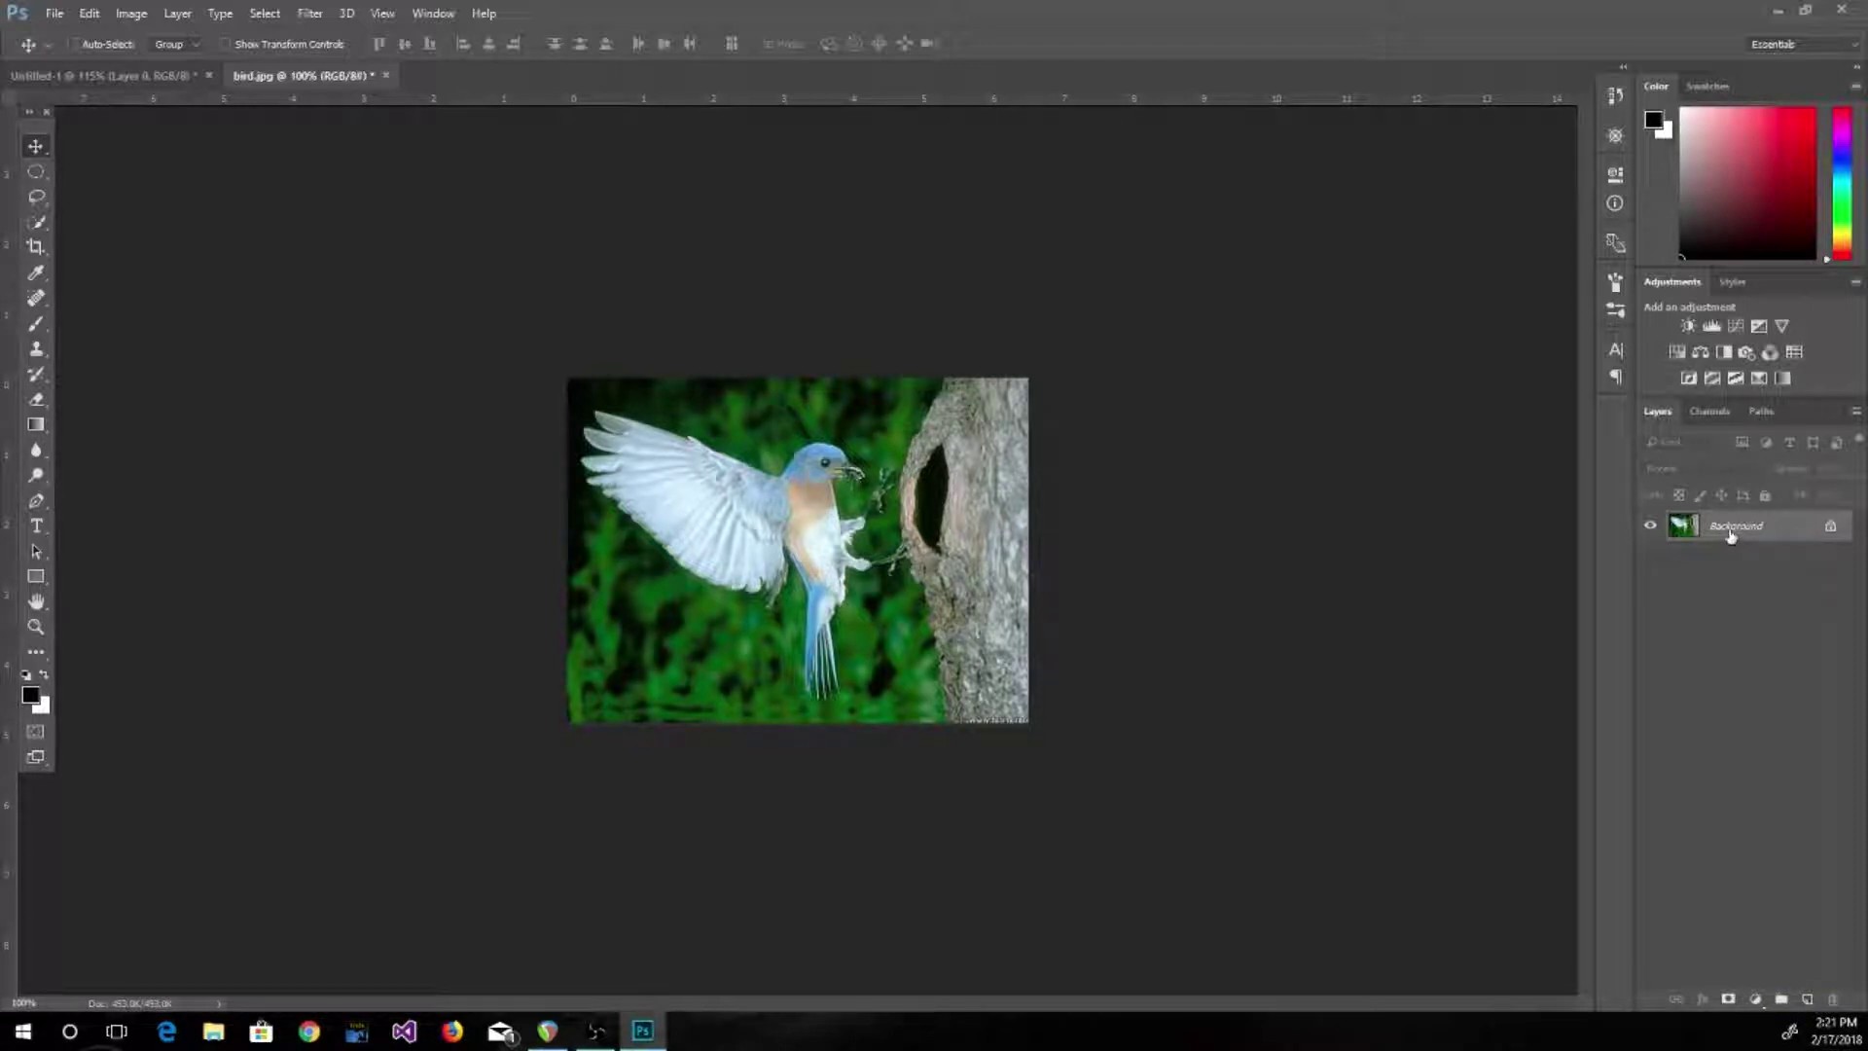
left_click_drag(1734, 537, 1806, 1002)
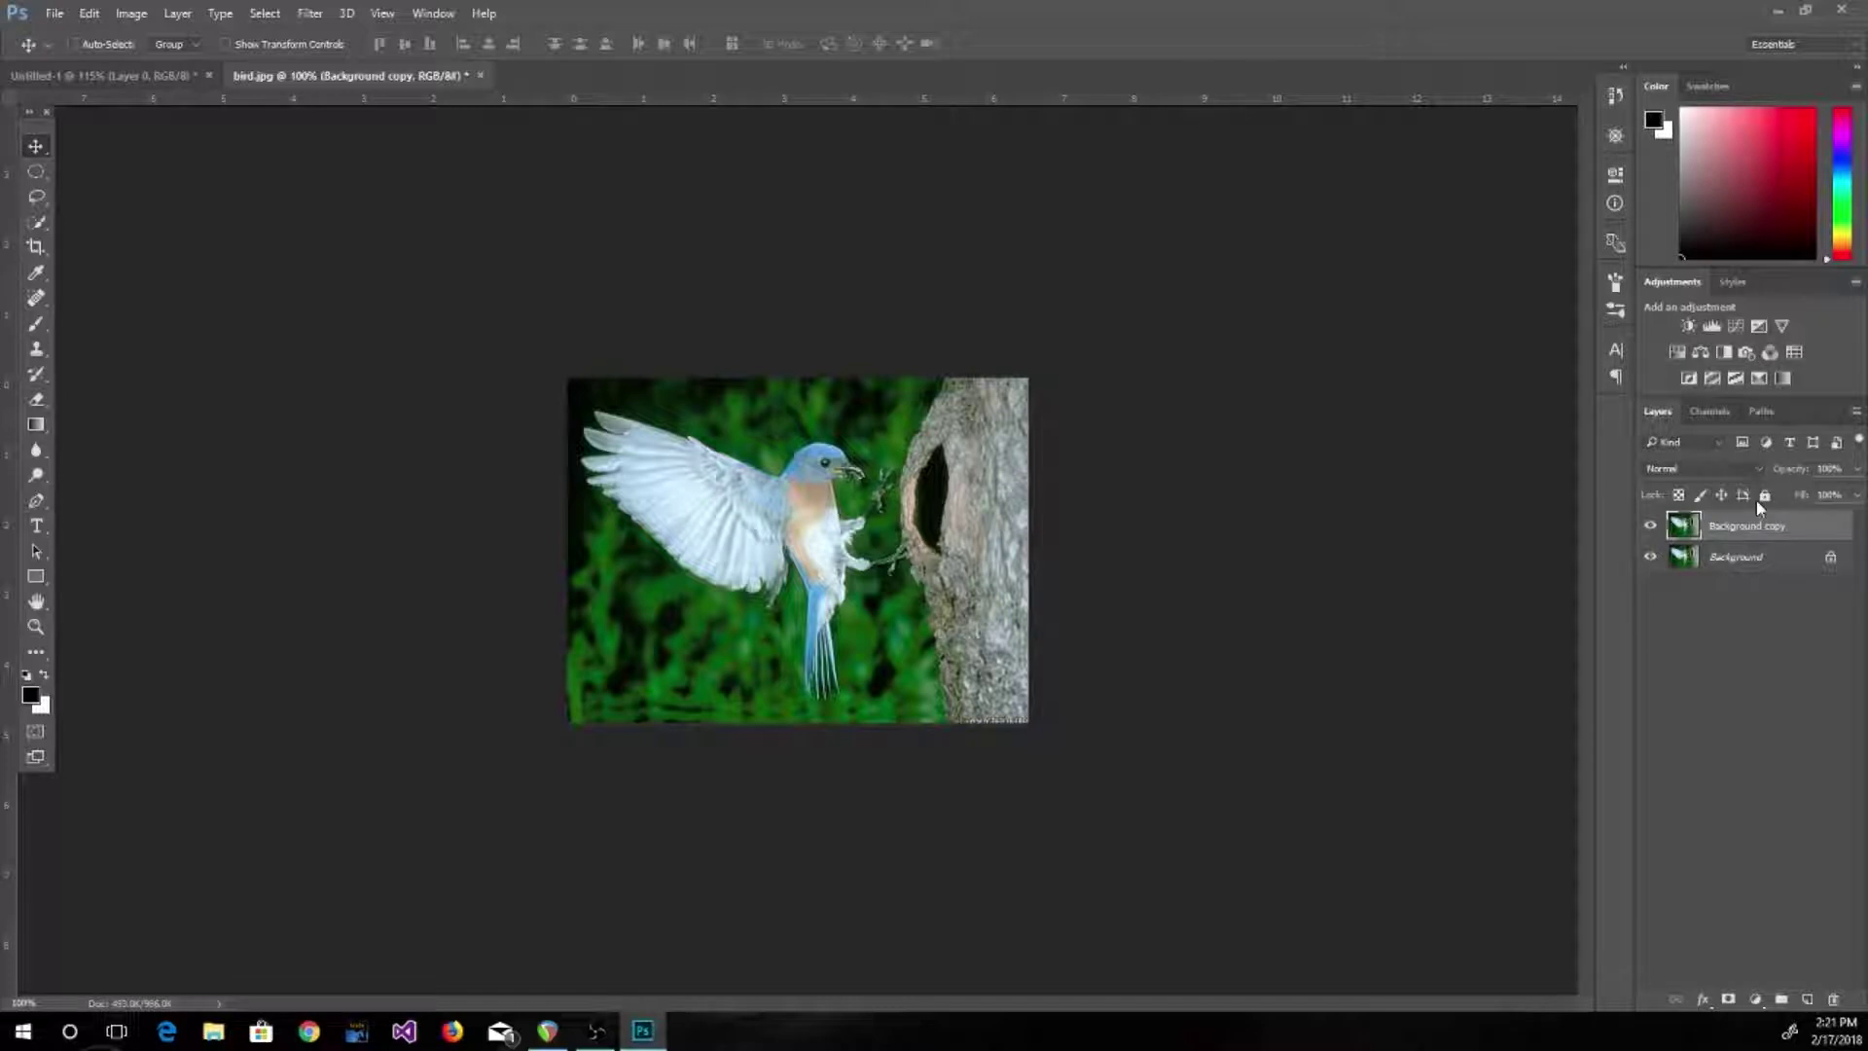
Hide the original Background layer of bird.jpg and make the Background copy layer active
left_click(1652, 560)
double_click(1759, 526)
left_click(1754, 560)
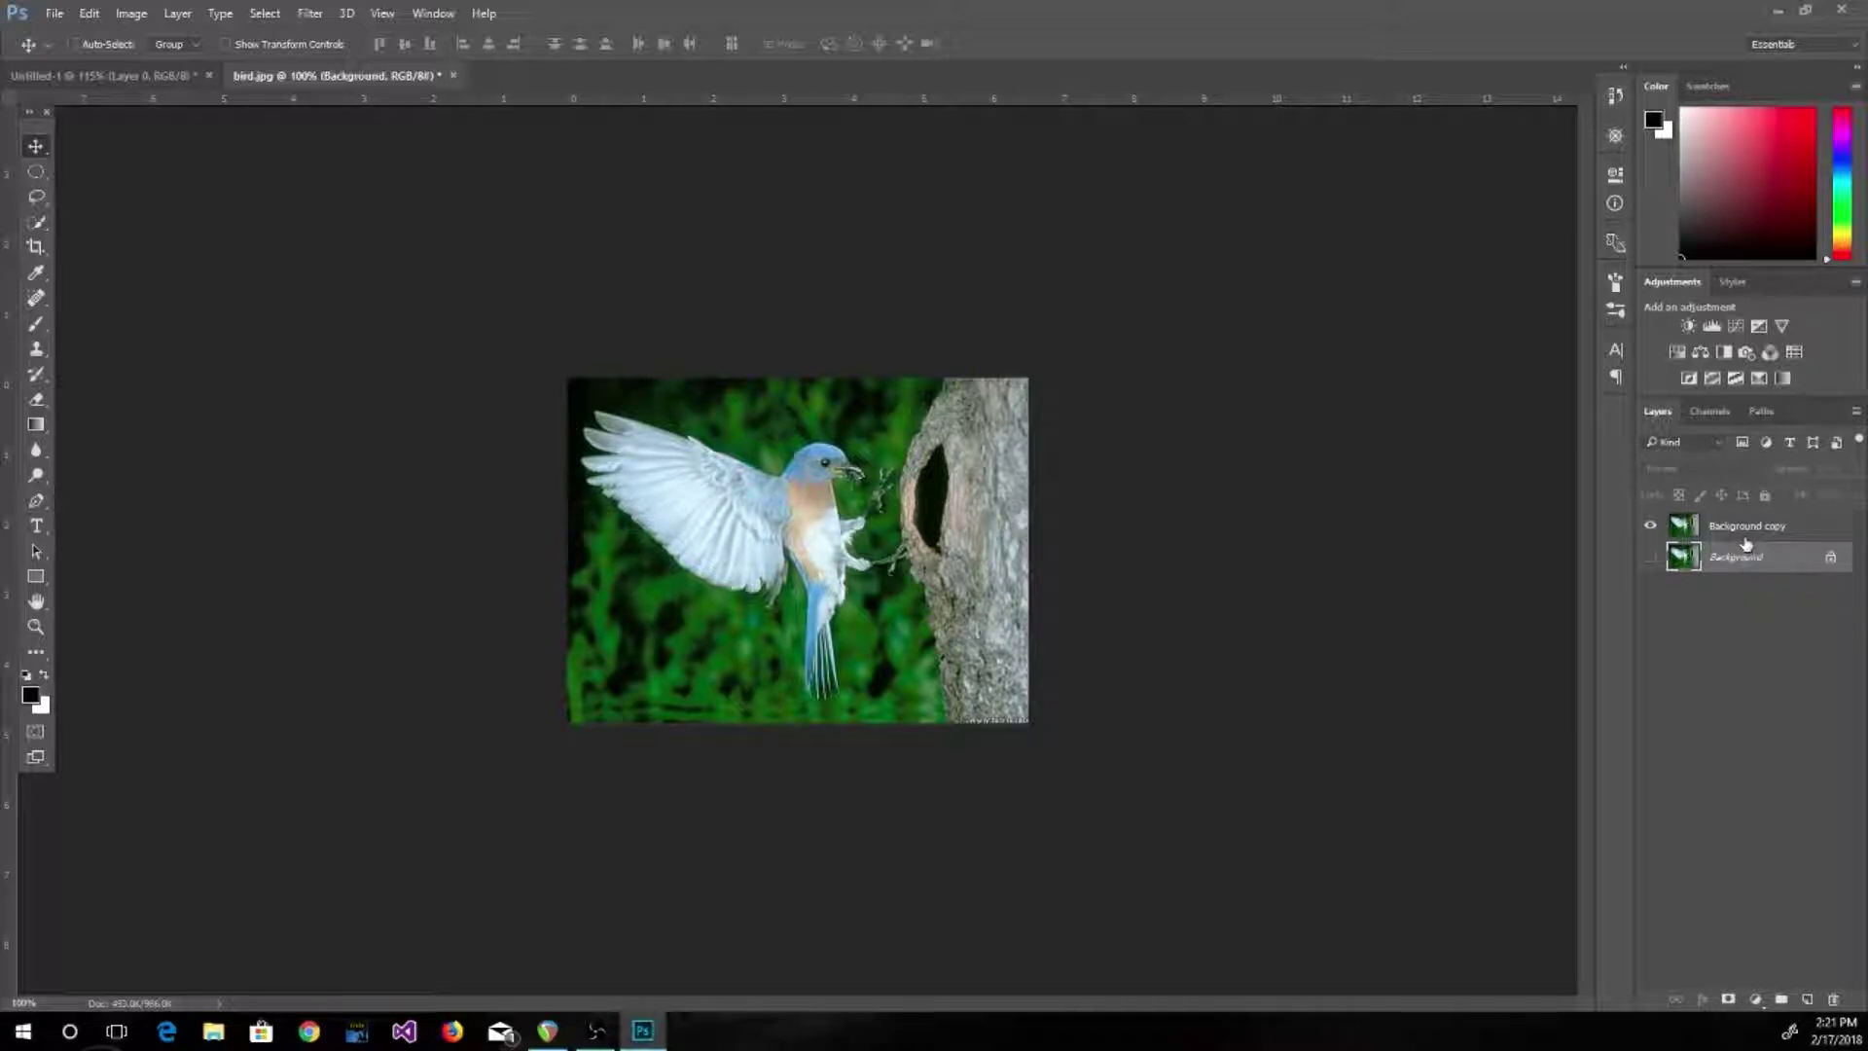
left_click(1750, 533)
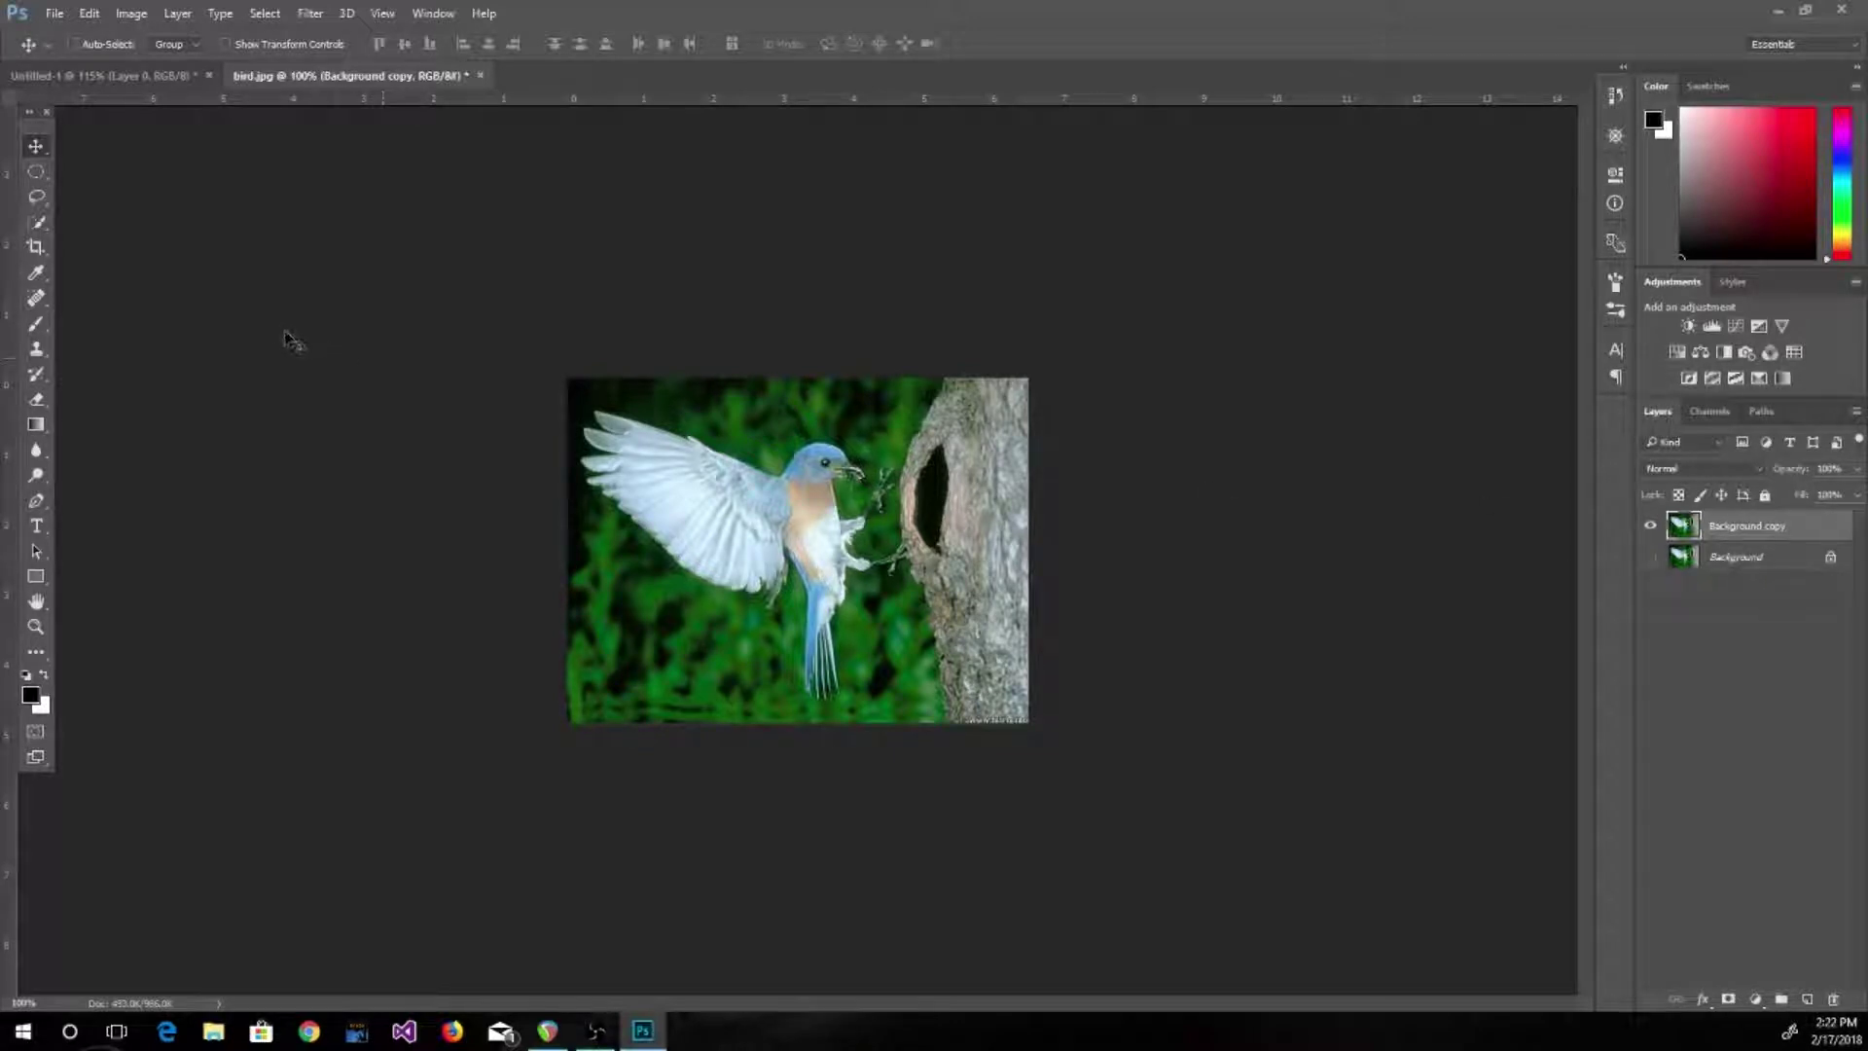
Make an elliptical selection over the bird's body, fill it with white and over that with black, and deselect
left_click(36, 171)
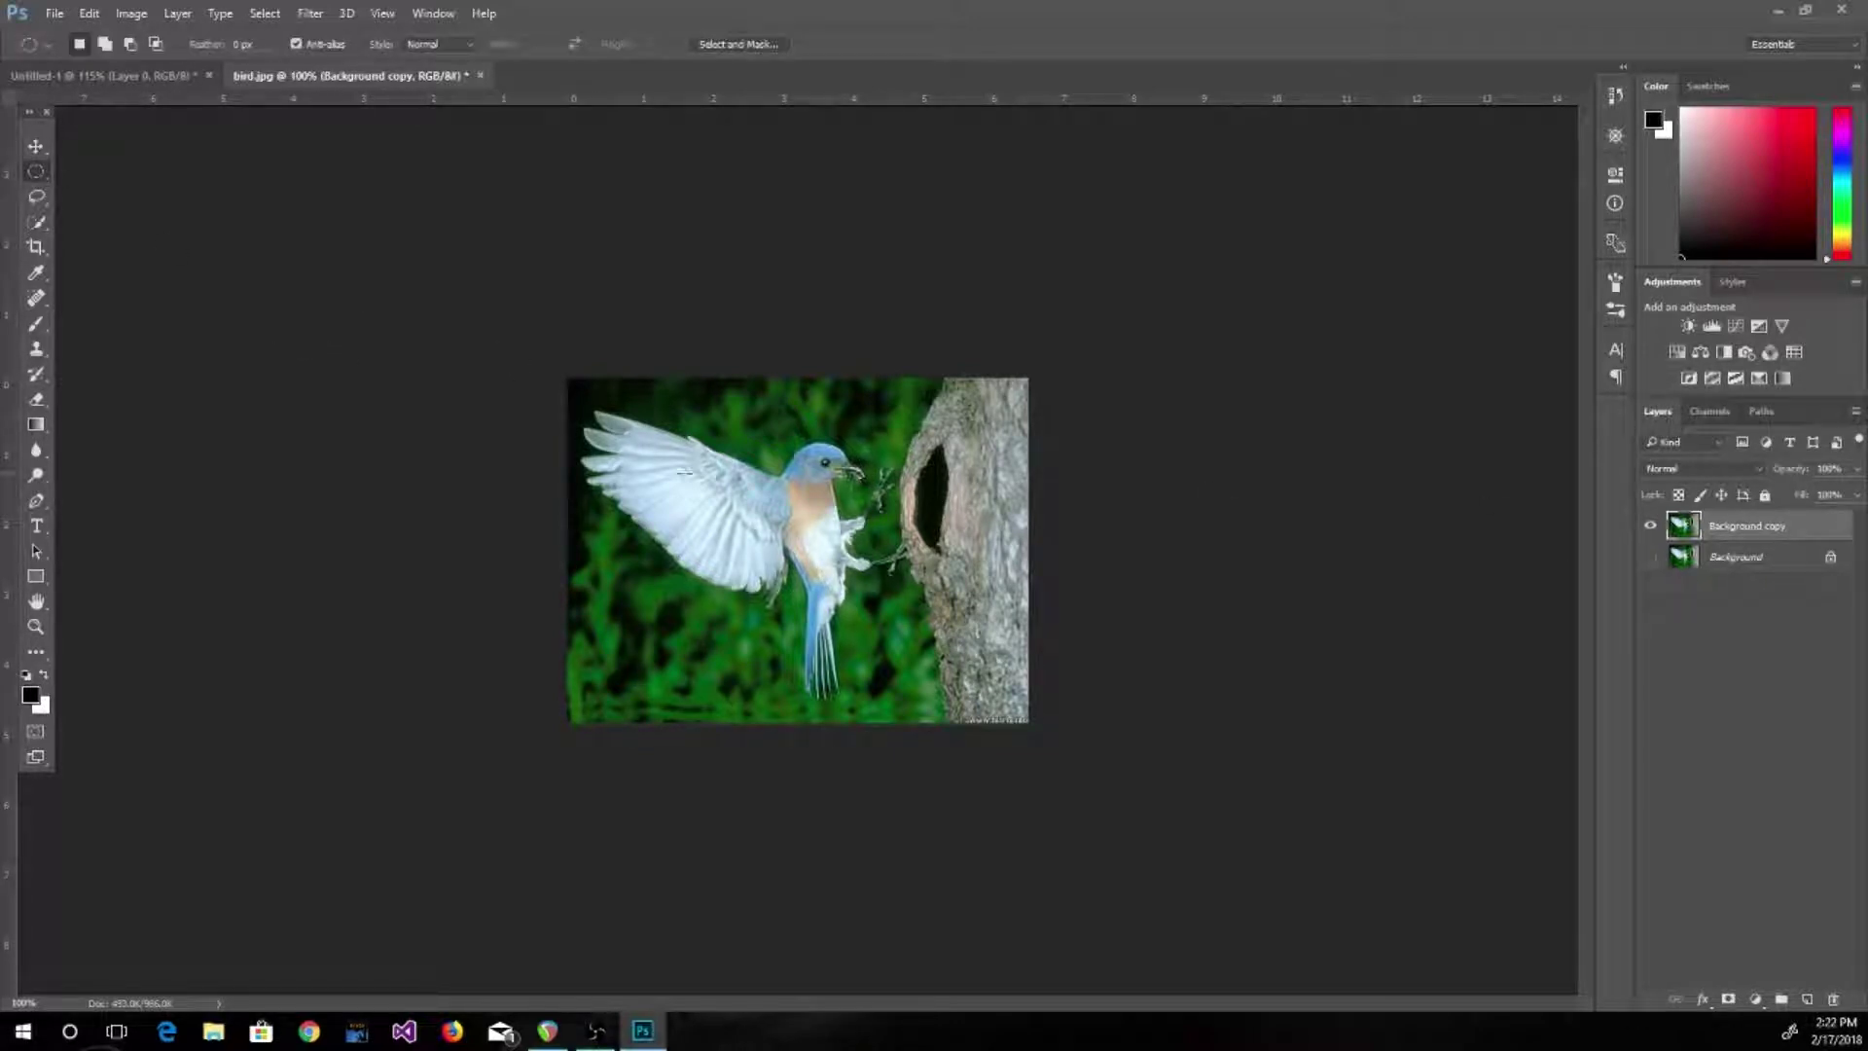
left_click_drag(685, 456, 875, 560)
key("ctrl+BackSpace")
key("alt+BackSpace")
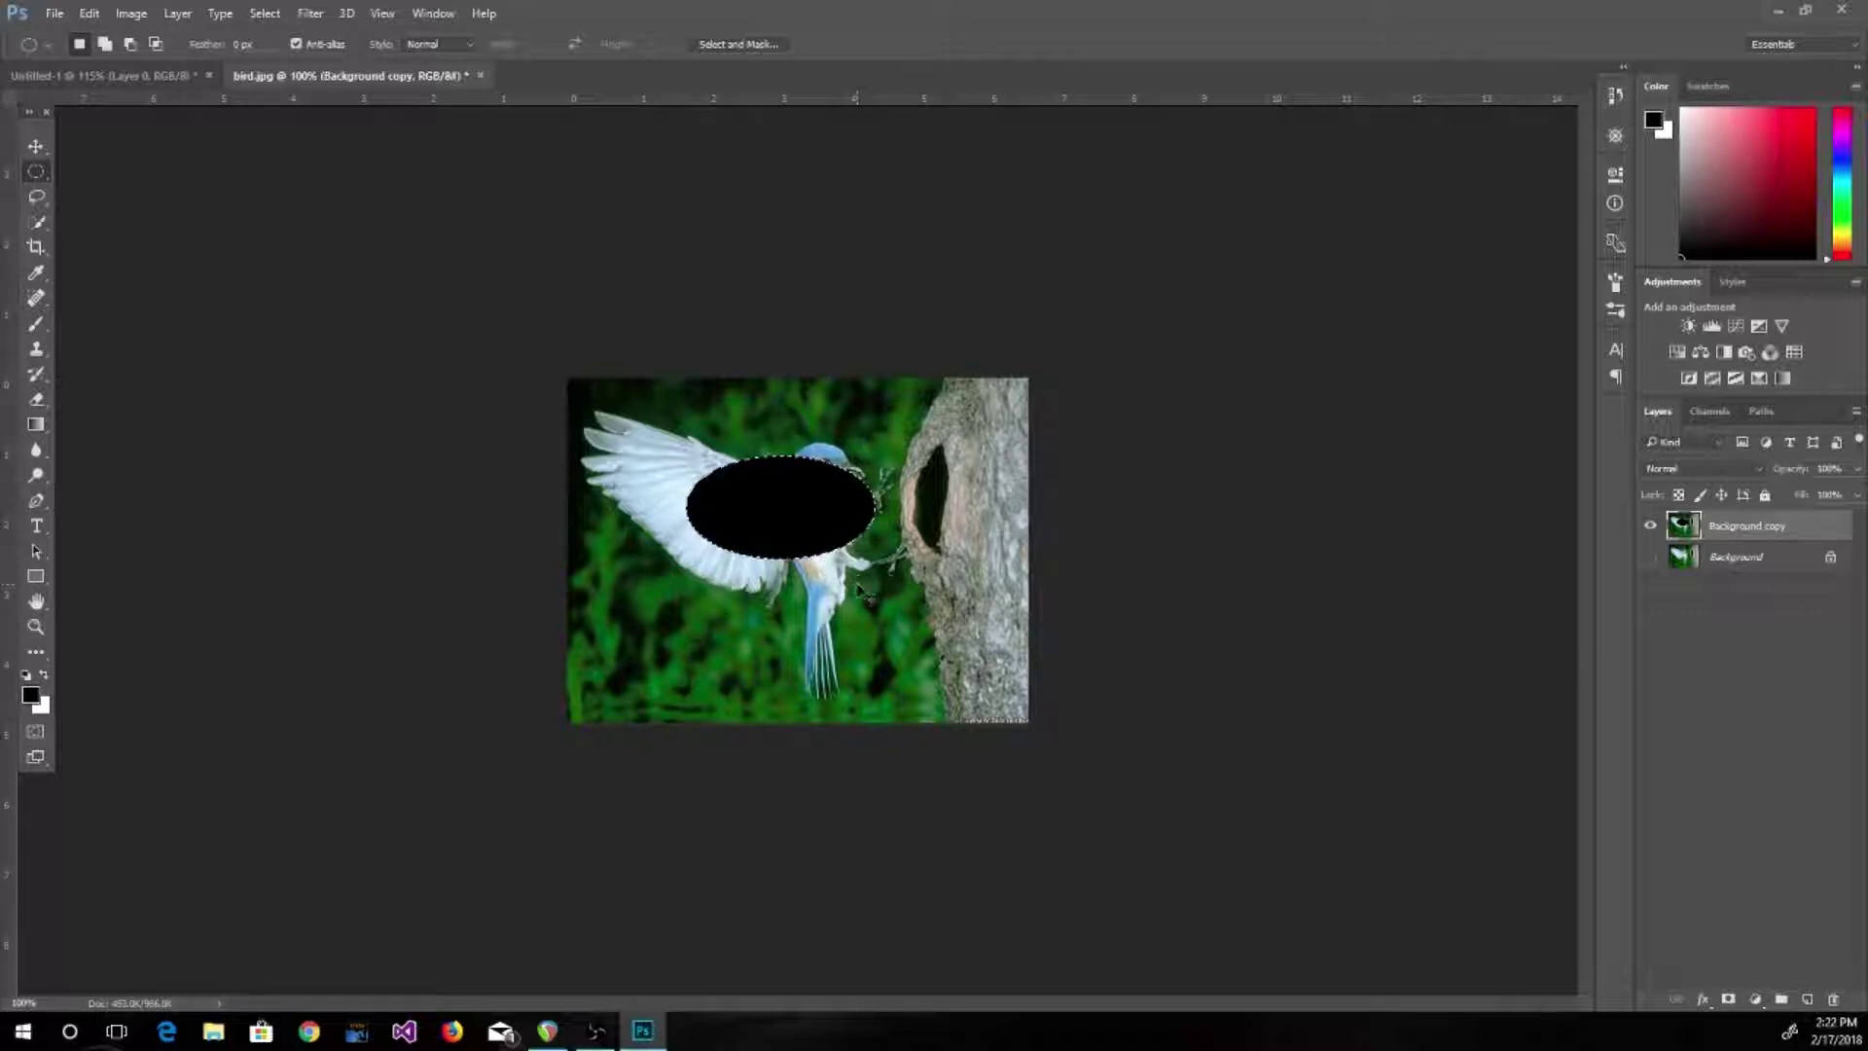
key("ctrl+d")
Compare the edited copy with the original by toggling the visibility of both bird layers
left_click(1650, 525)
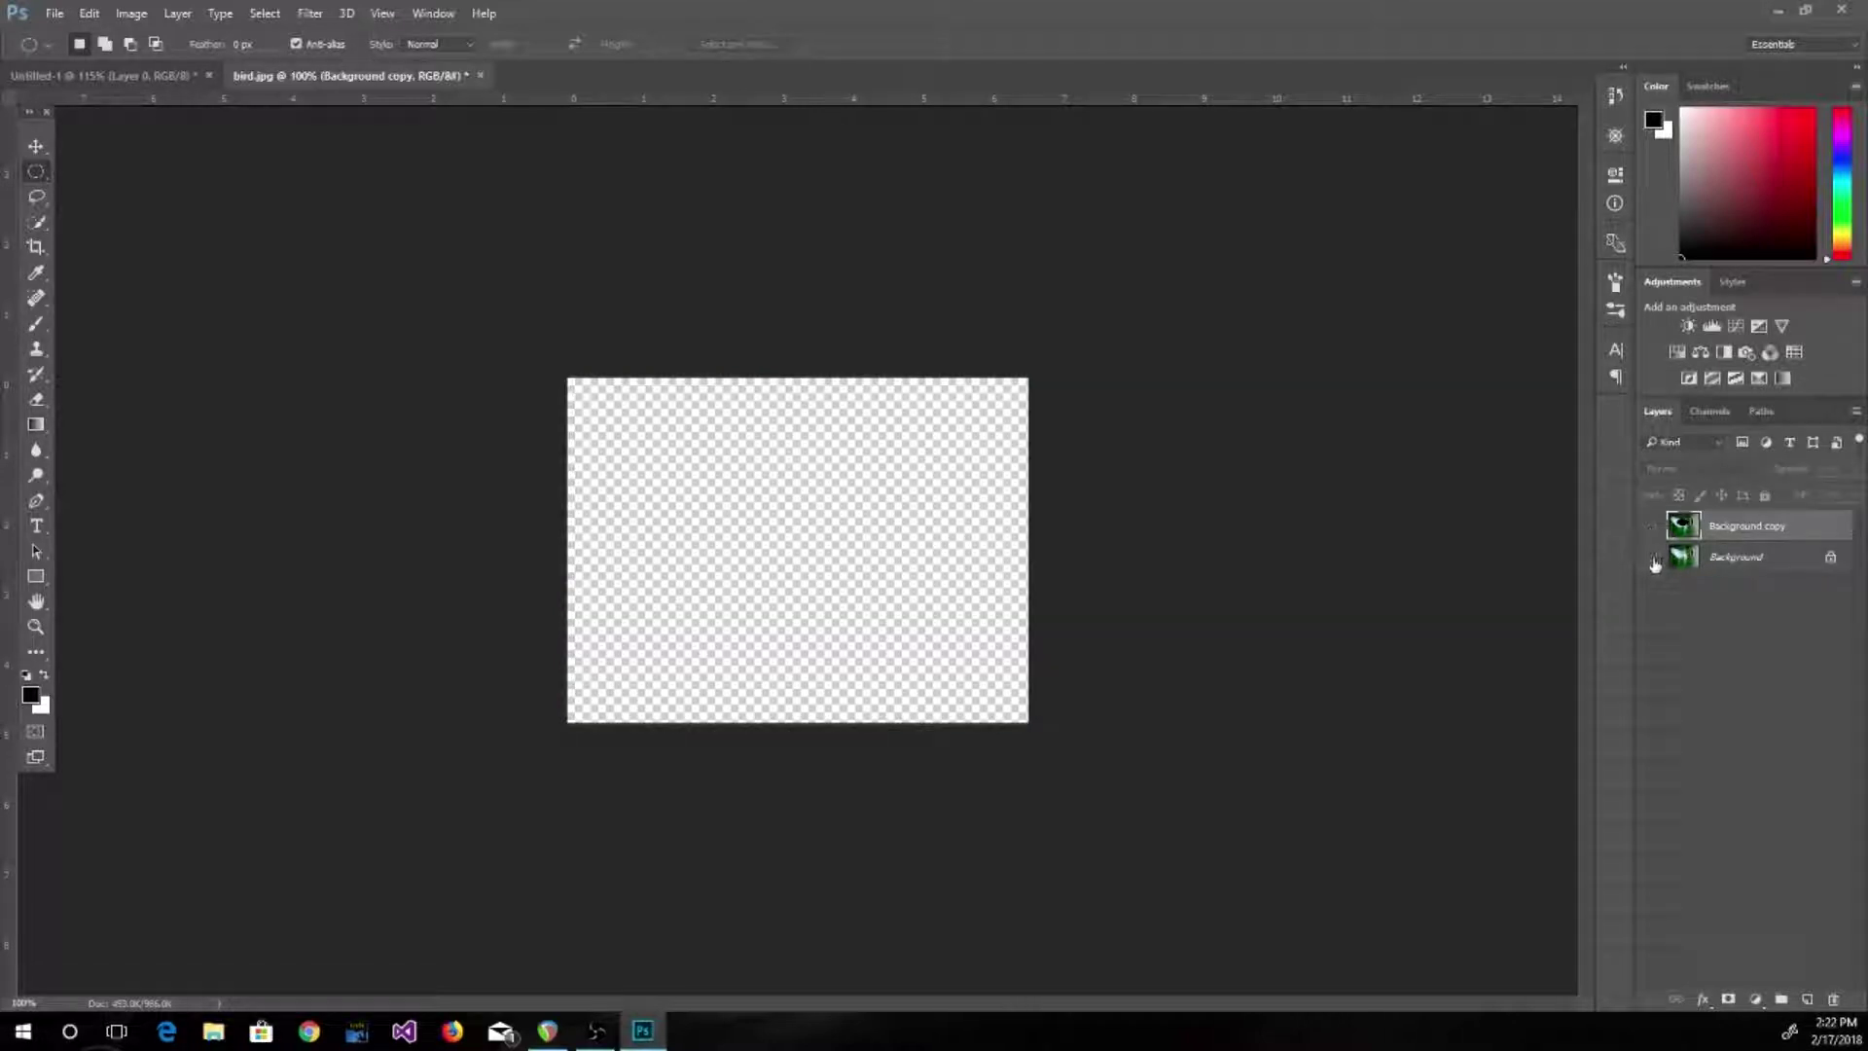
left_click(1650, 559)
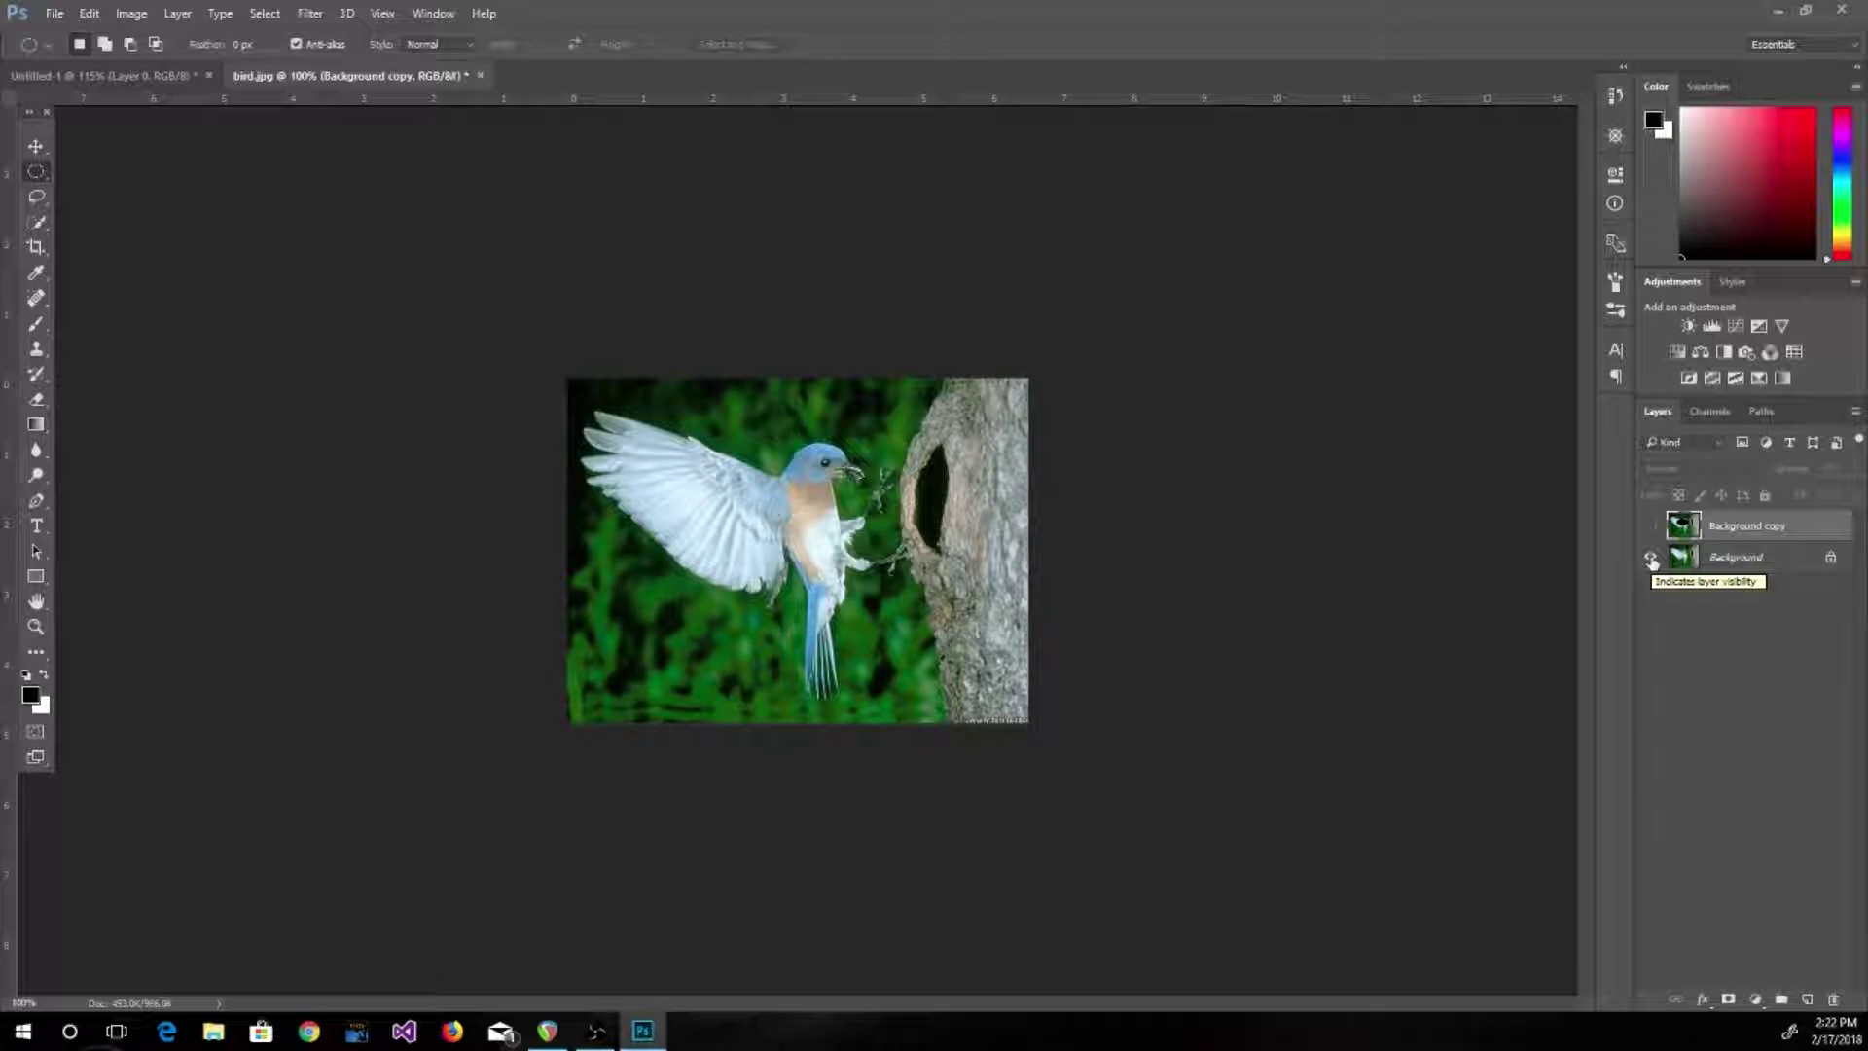
left_click(1651, 558)
left_click(1651, 526)
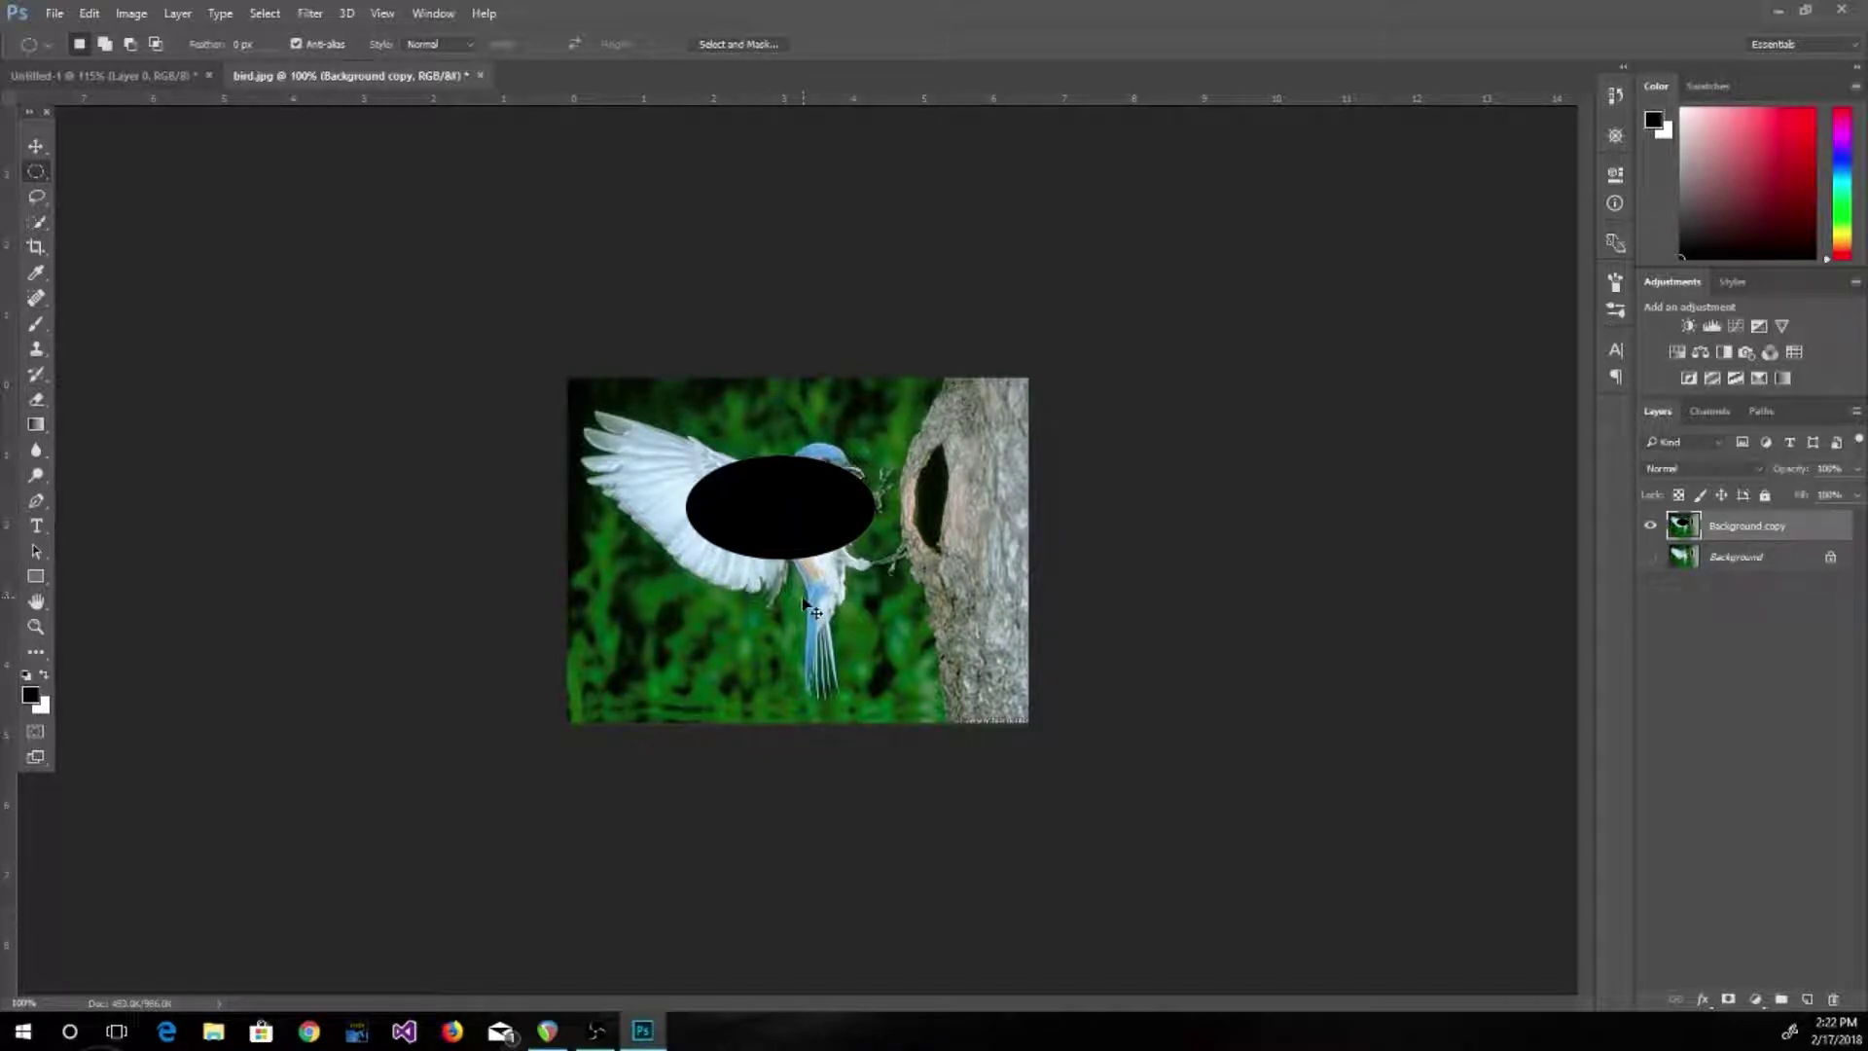
Undo the black and white fills and the elliptical selection on the Background copy layer
key("ctrl+shift+d")
key("ctrl+alt+z")
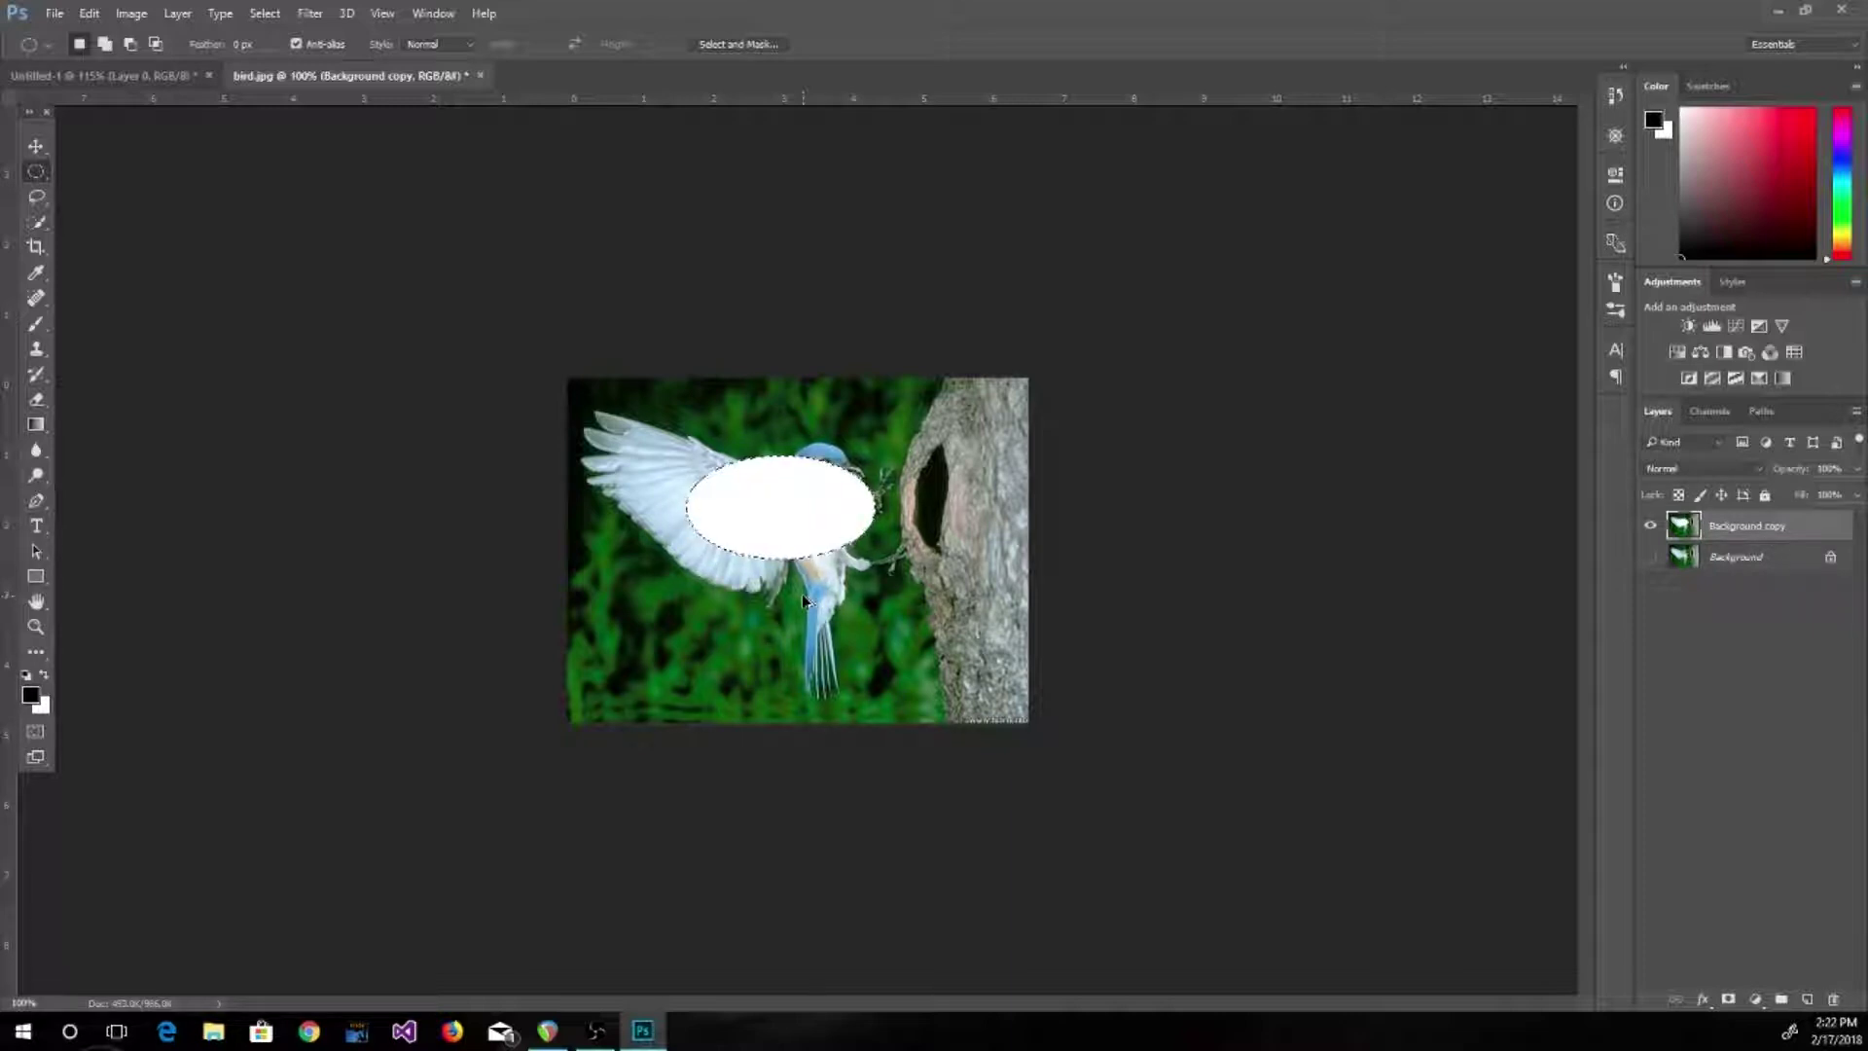
key("ctrl+alt+z")
key("ctrl+d")
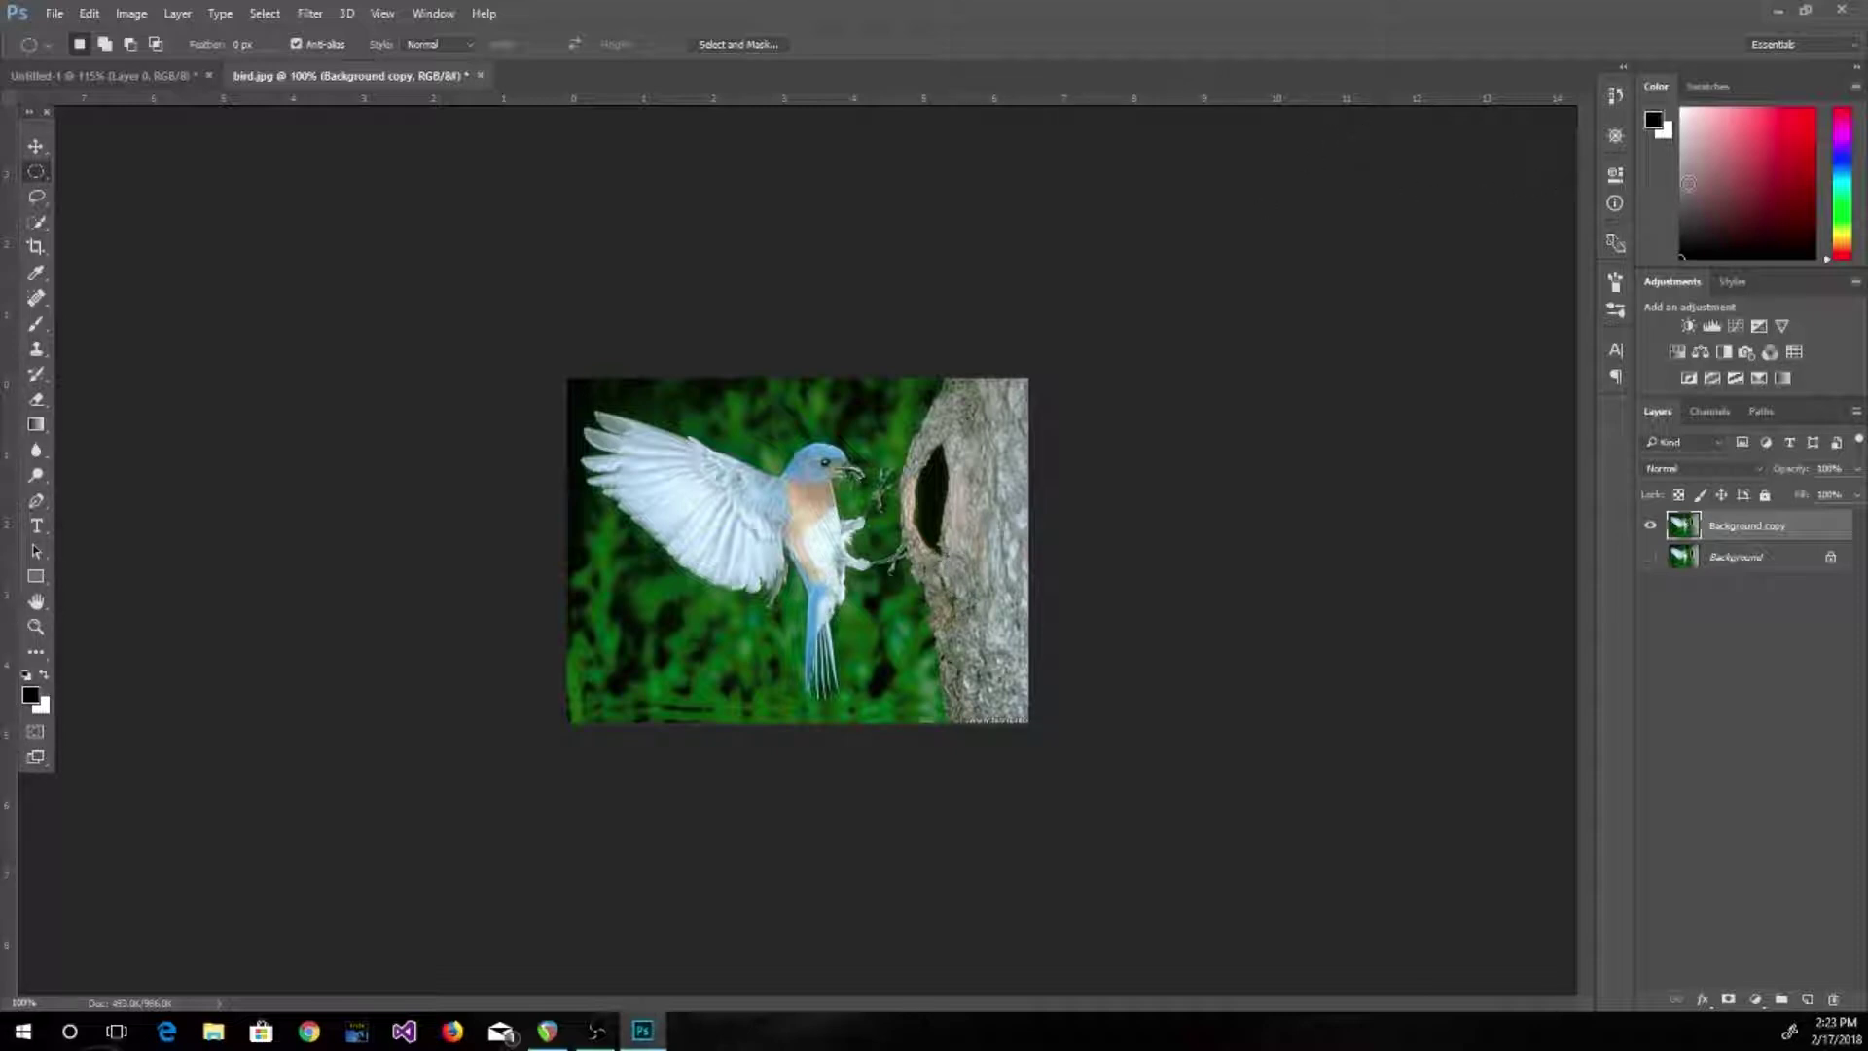
Open the History panel, look through the recorded states of bird.jpg, and collapse the panel again
left_click(418, 13)
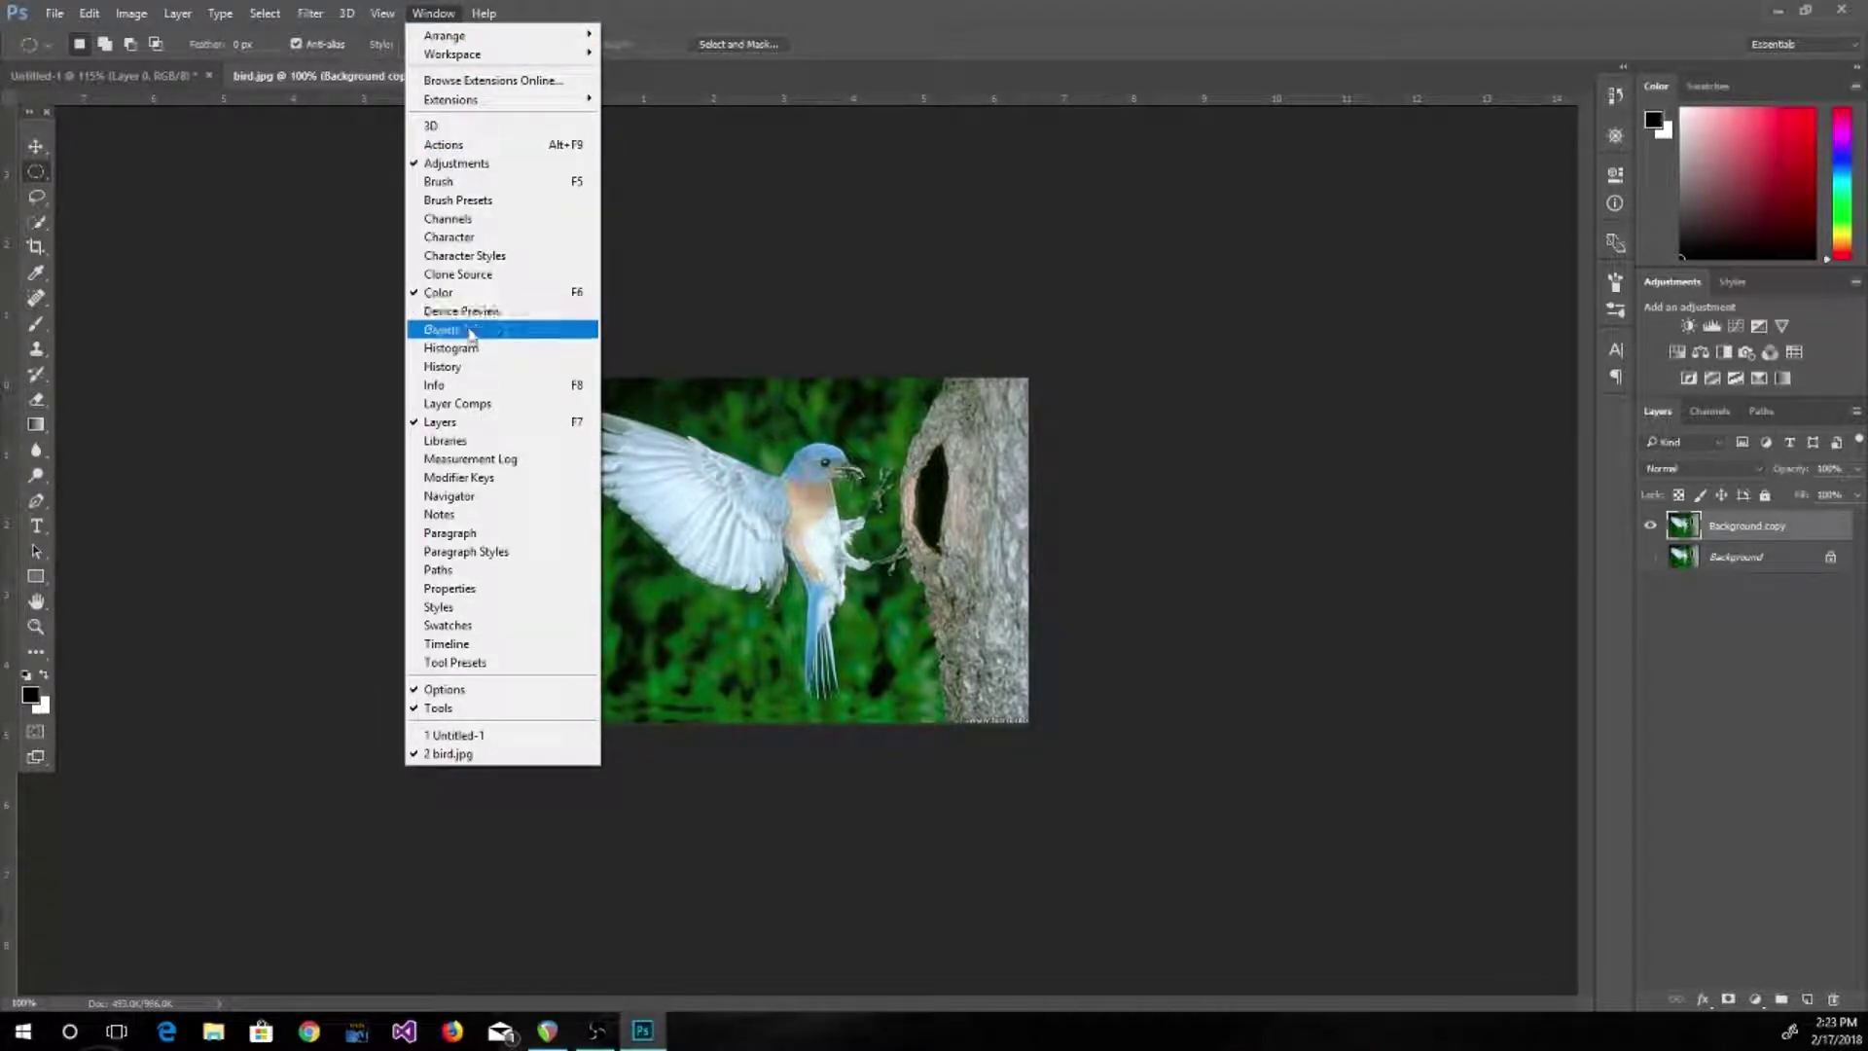
left_click(462, 366)
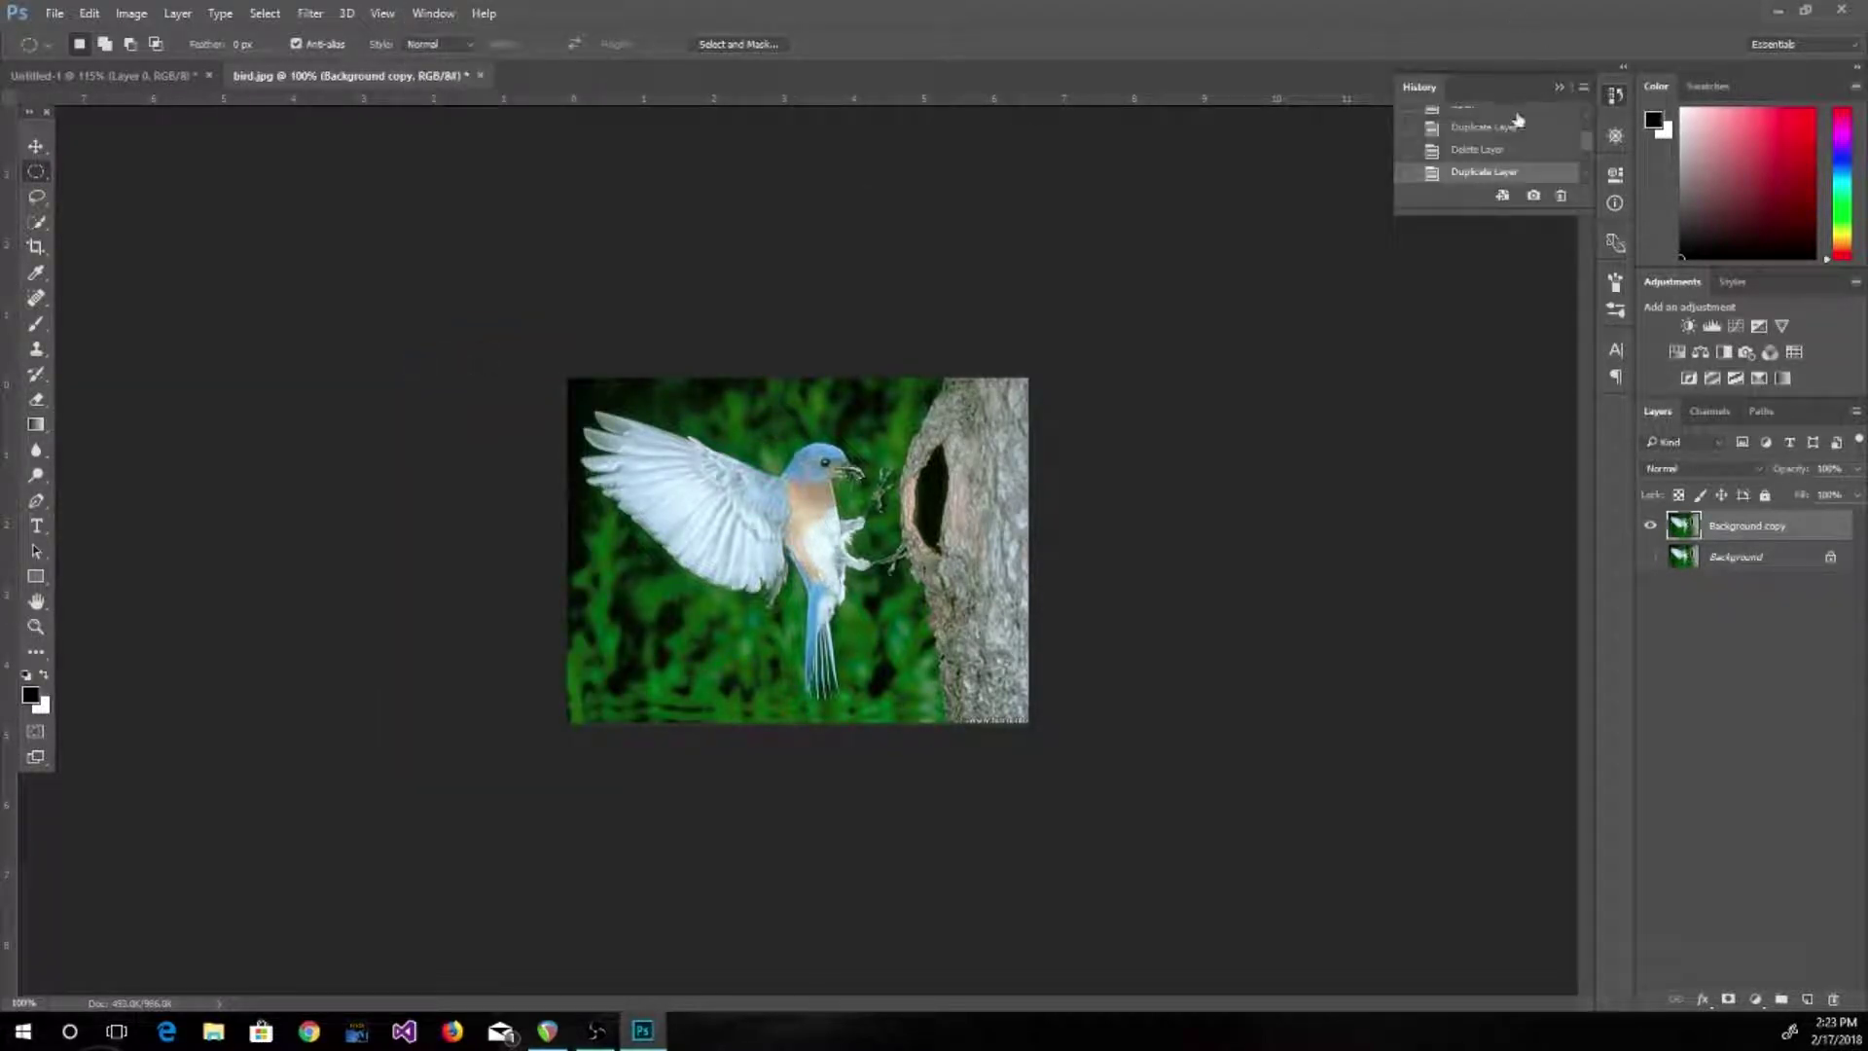
scroll(1518, 165, "up", 3)
scroll(1508, 146, "down", 3)
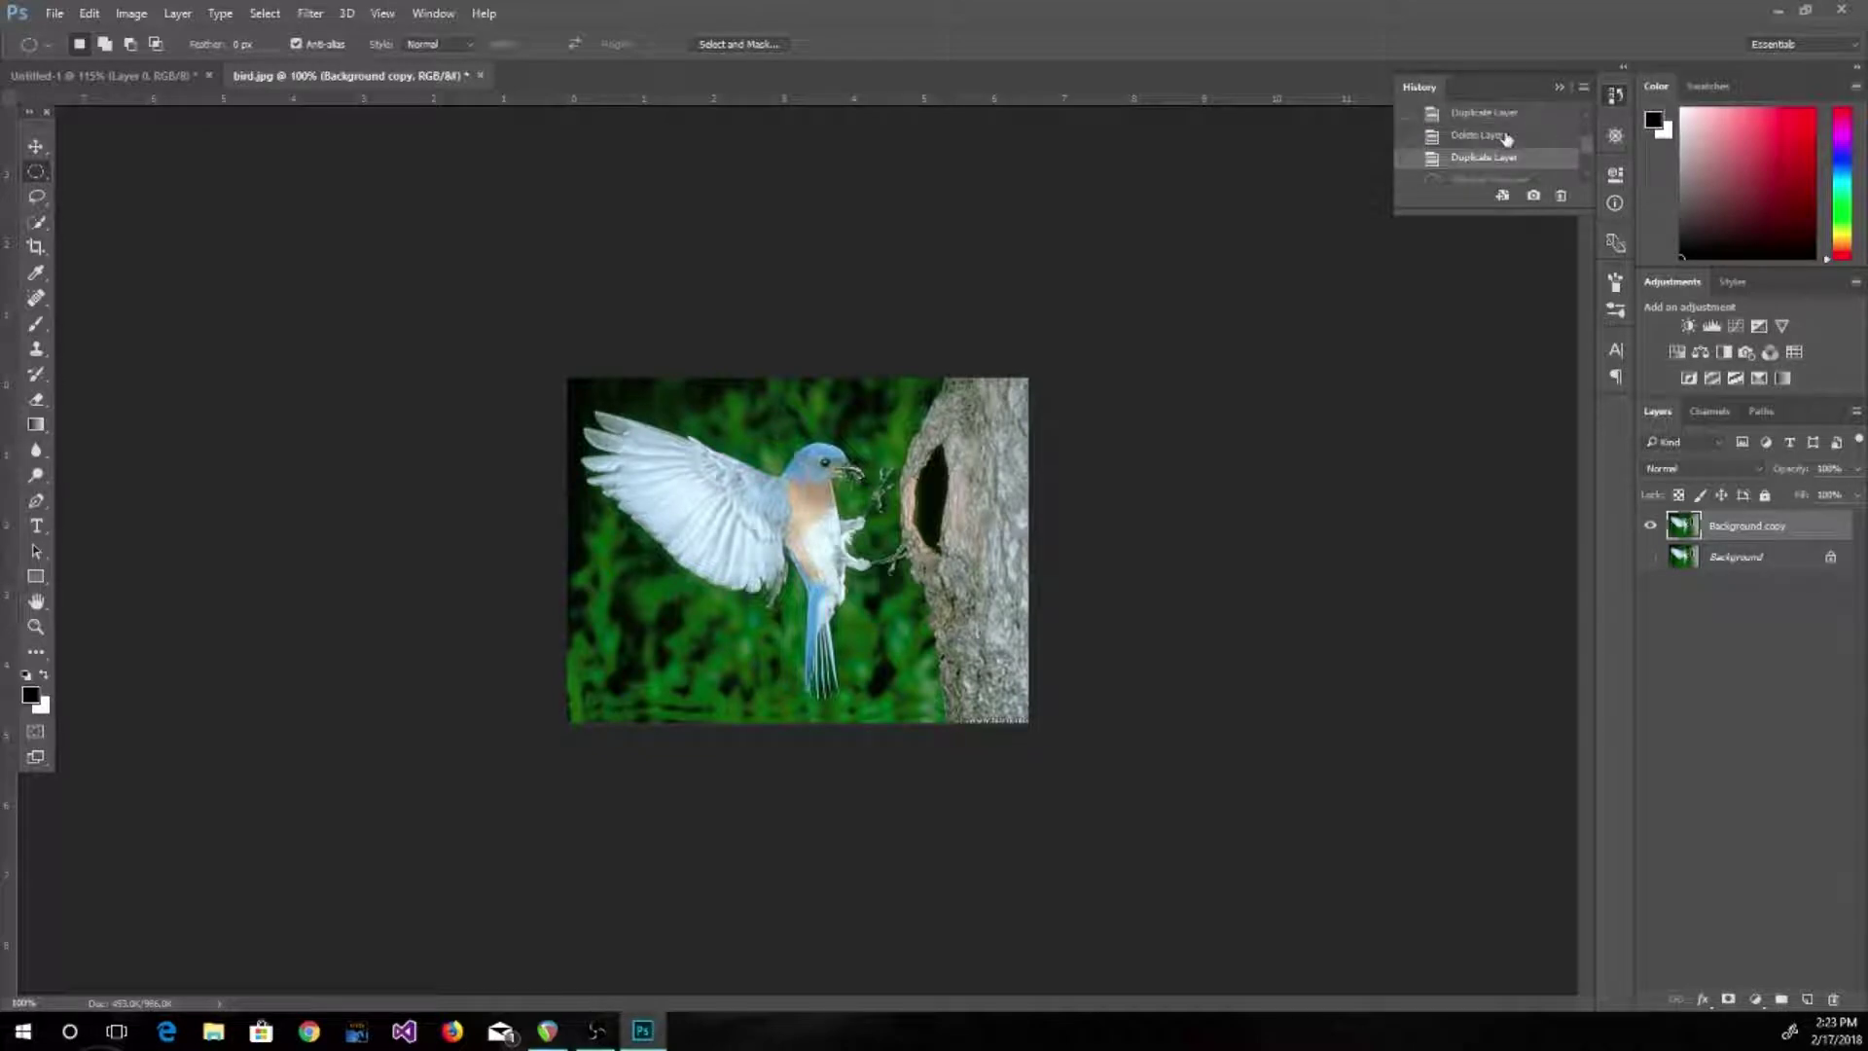
scroll(1506, 142, "up", 3)
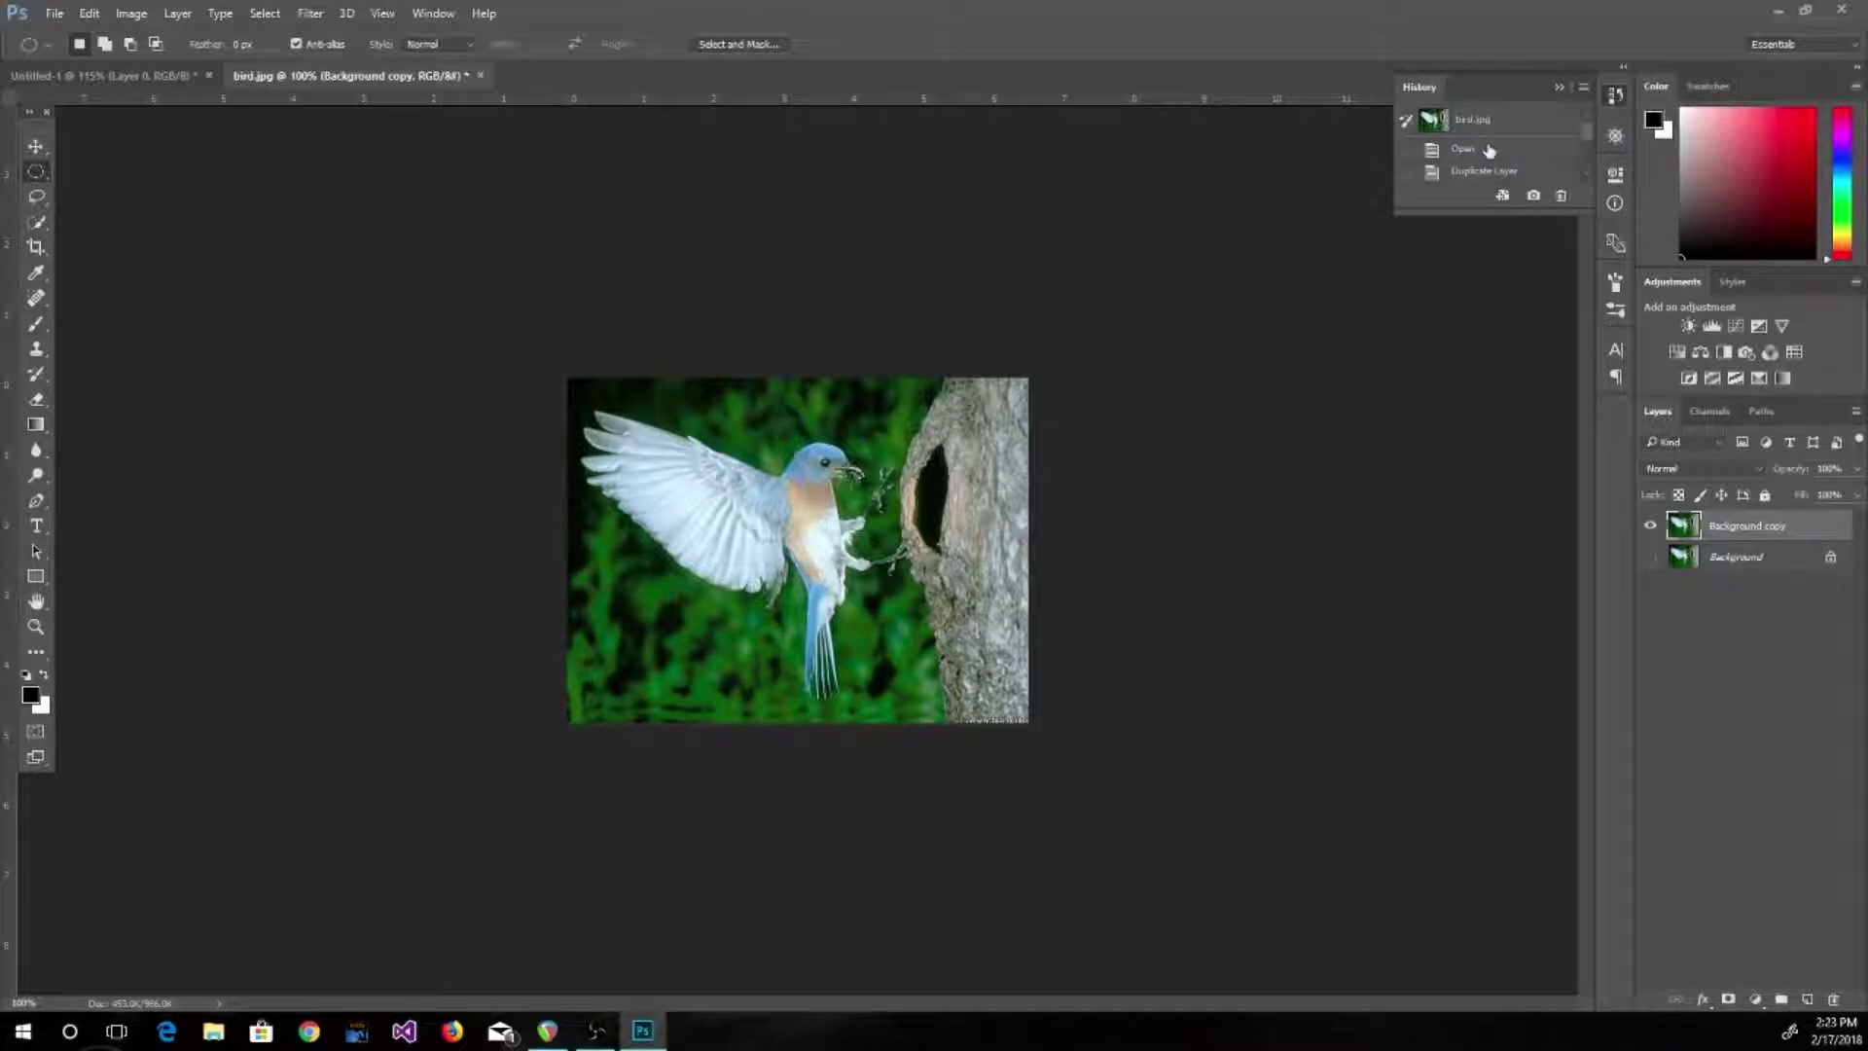
scroll(1488, 144, "down", 2)
scroll(1487, 131, "up", 2)
scroll(1486, 129, "down", 2)
scroll(1487, 129, "up", 2)
left_click(1554, 87)
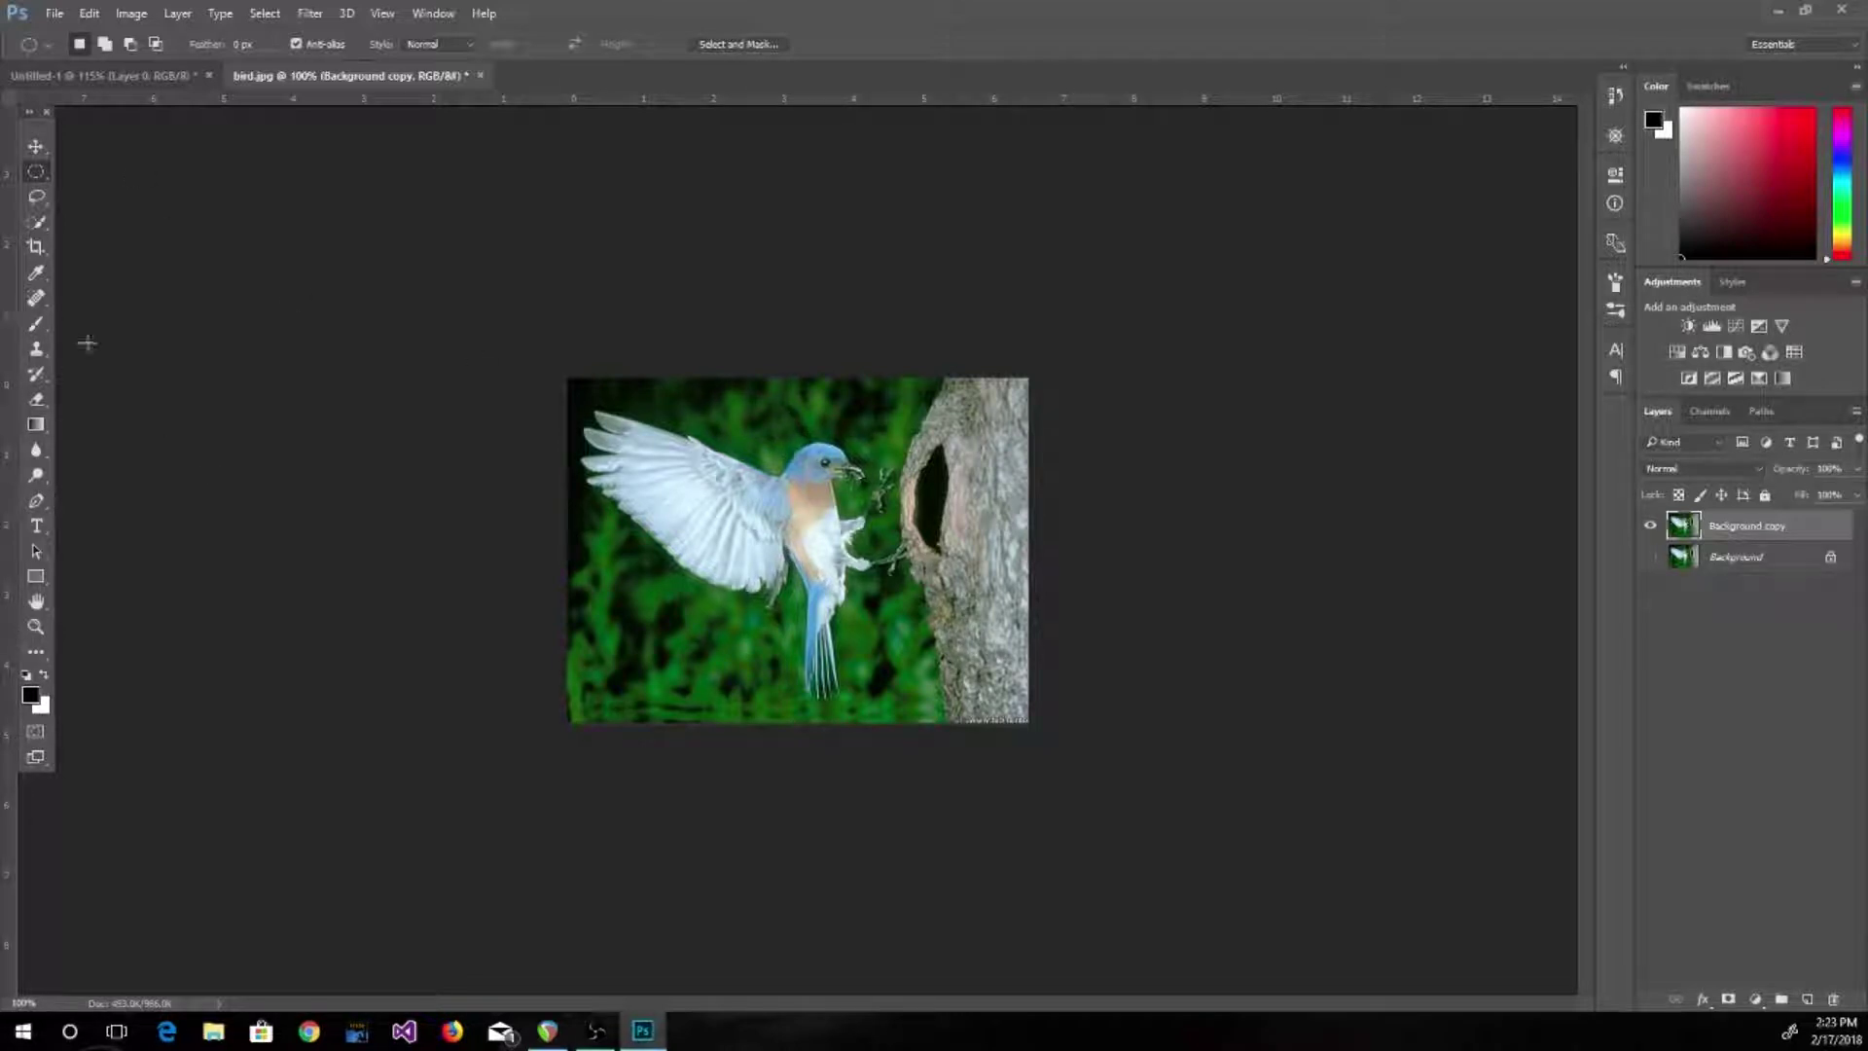
Switch to the Untitled-1 document, choose the Horizontal Type tool, and look through the Verdana font styles, keeping Regular
left_click(144, 70)
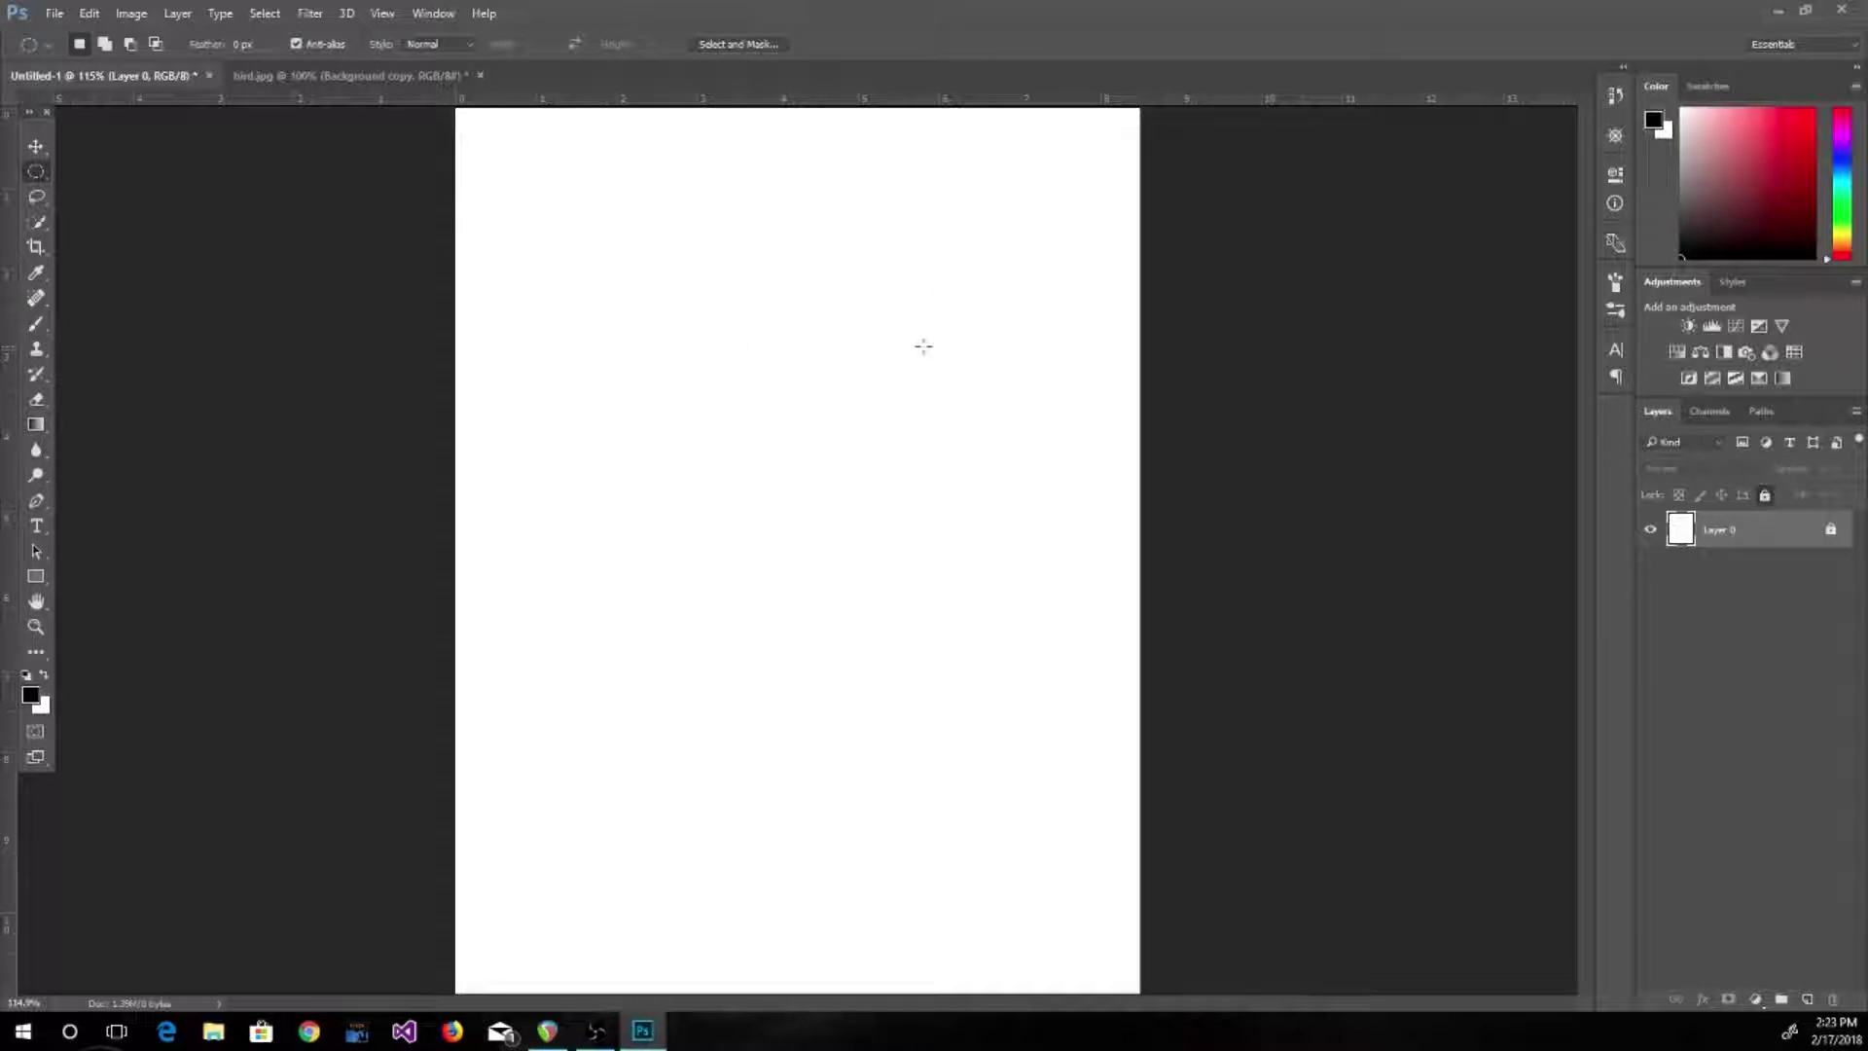
left_click(45, 534)
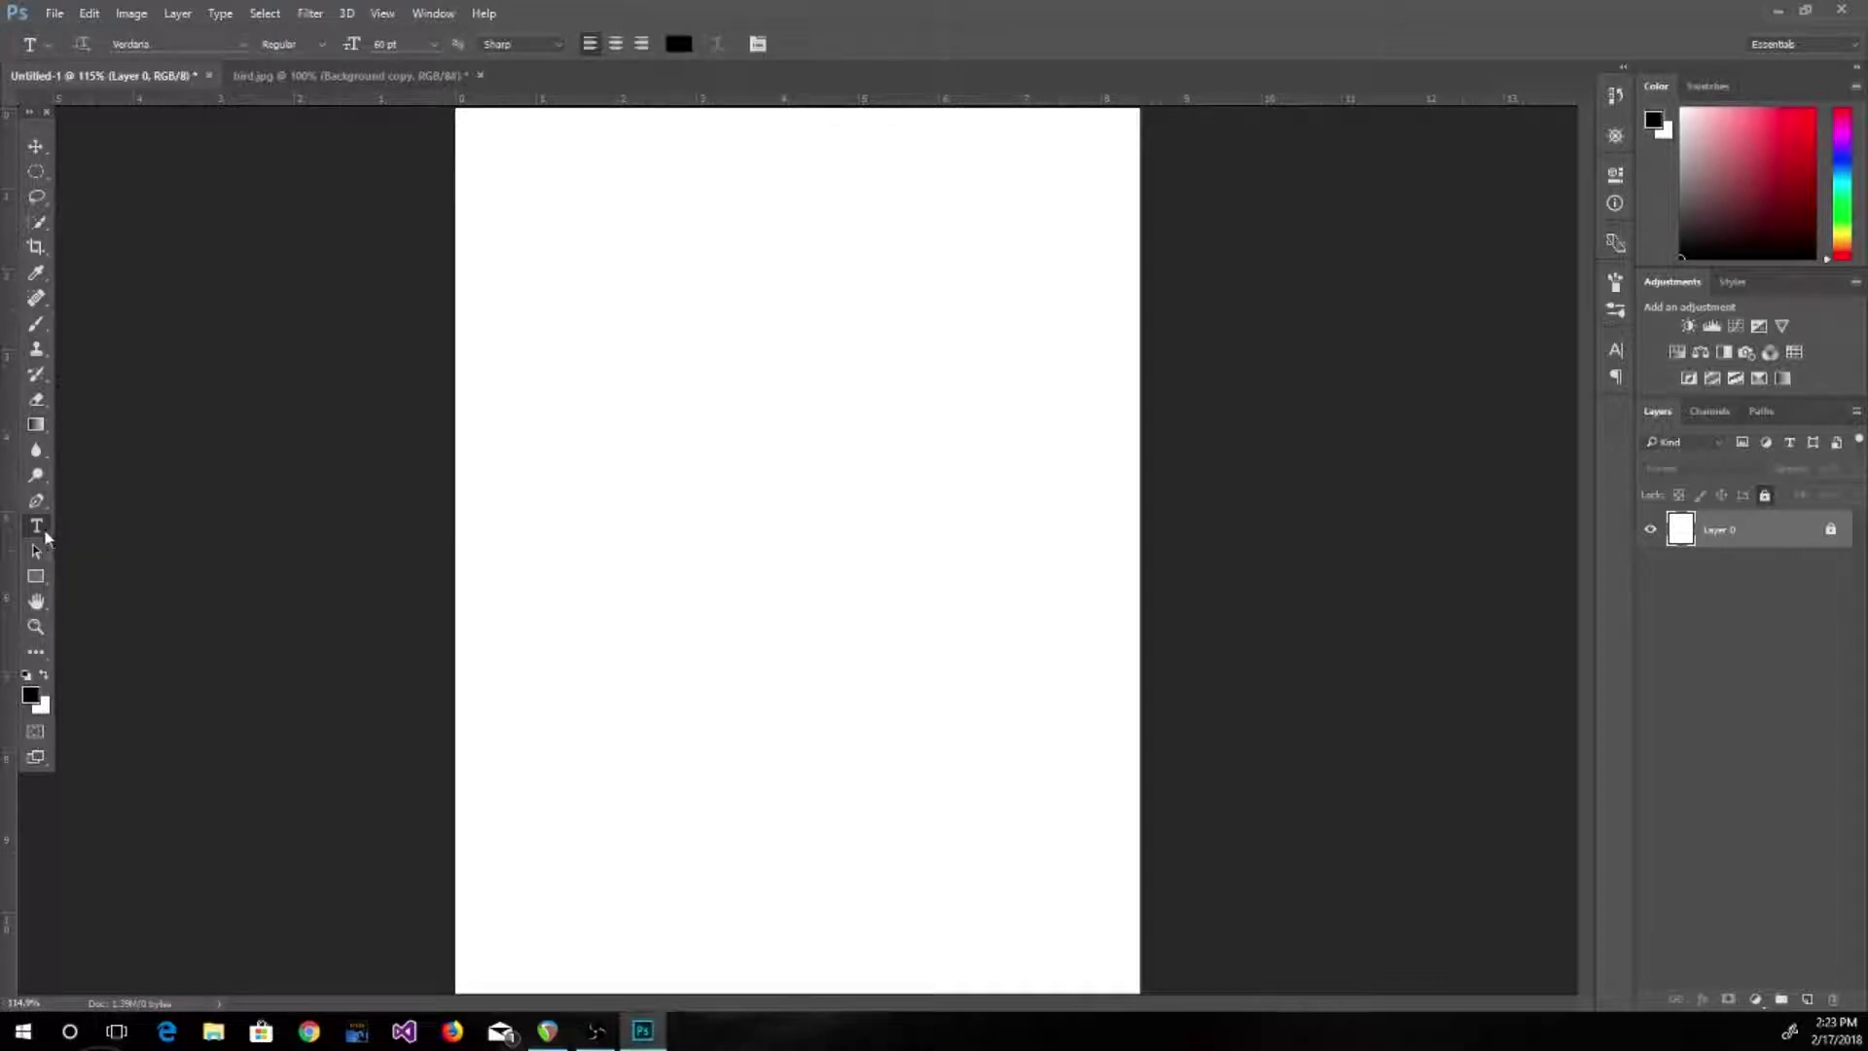
right_click(47, 529)
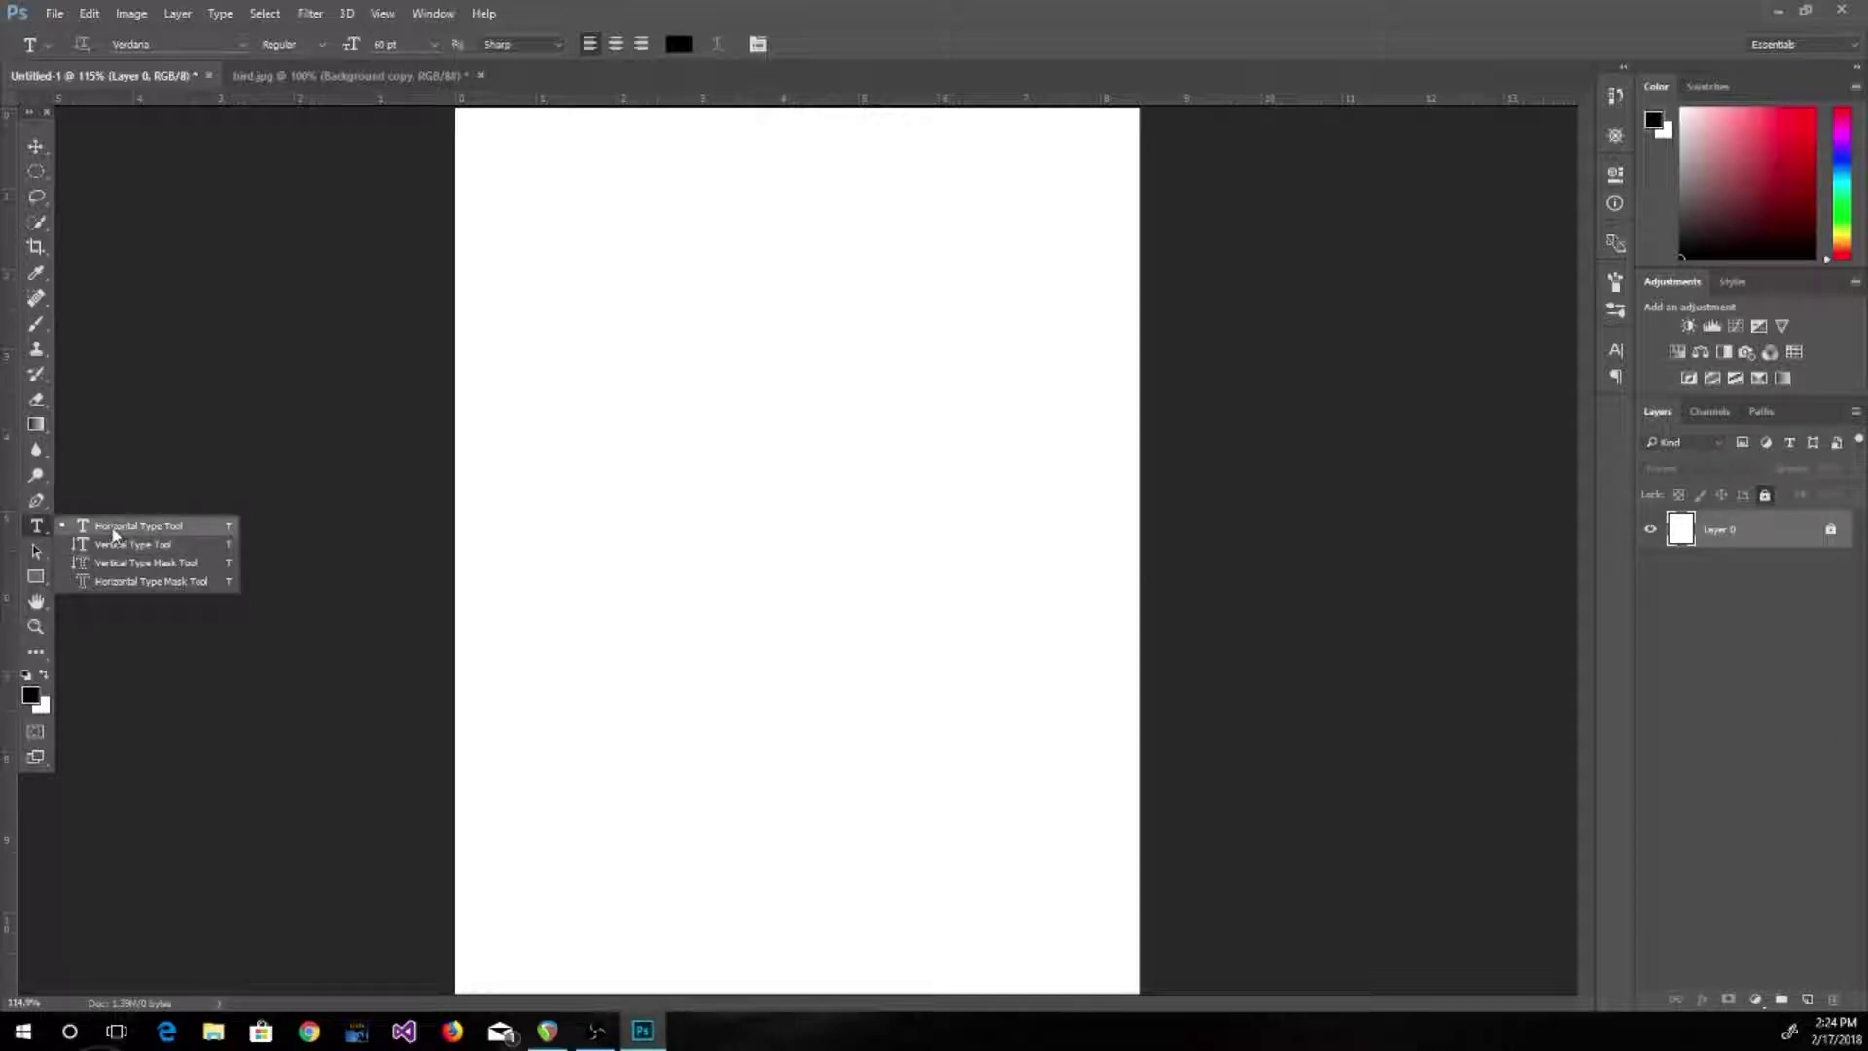
left_click(113, 530)
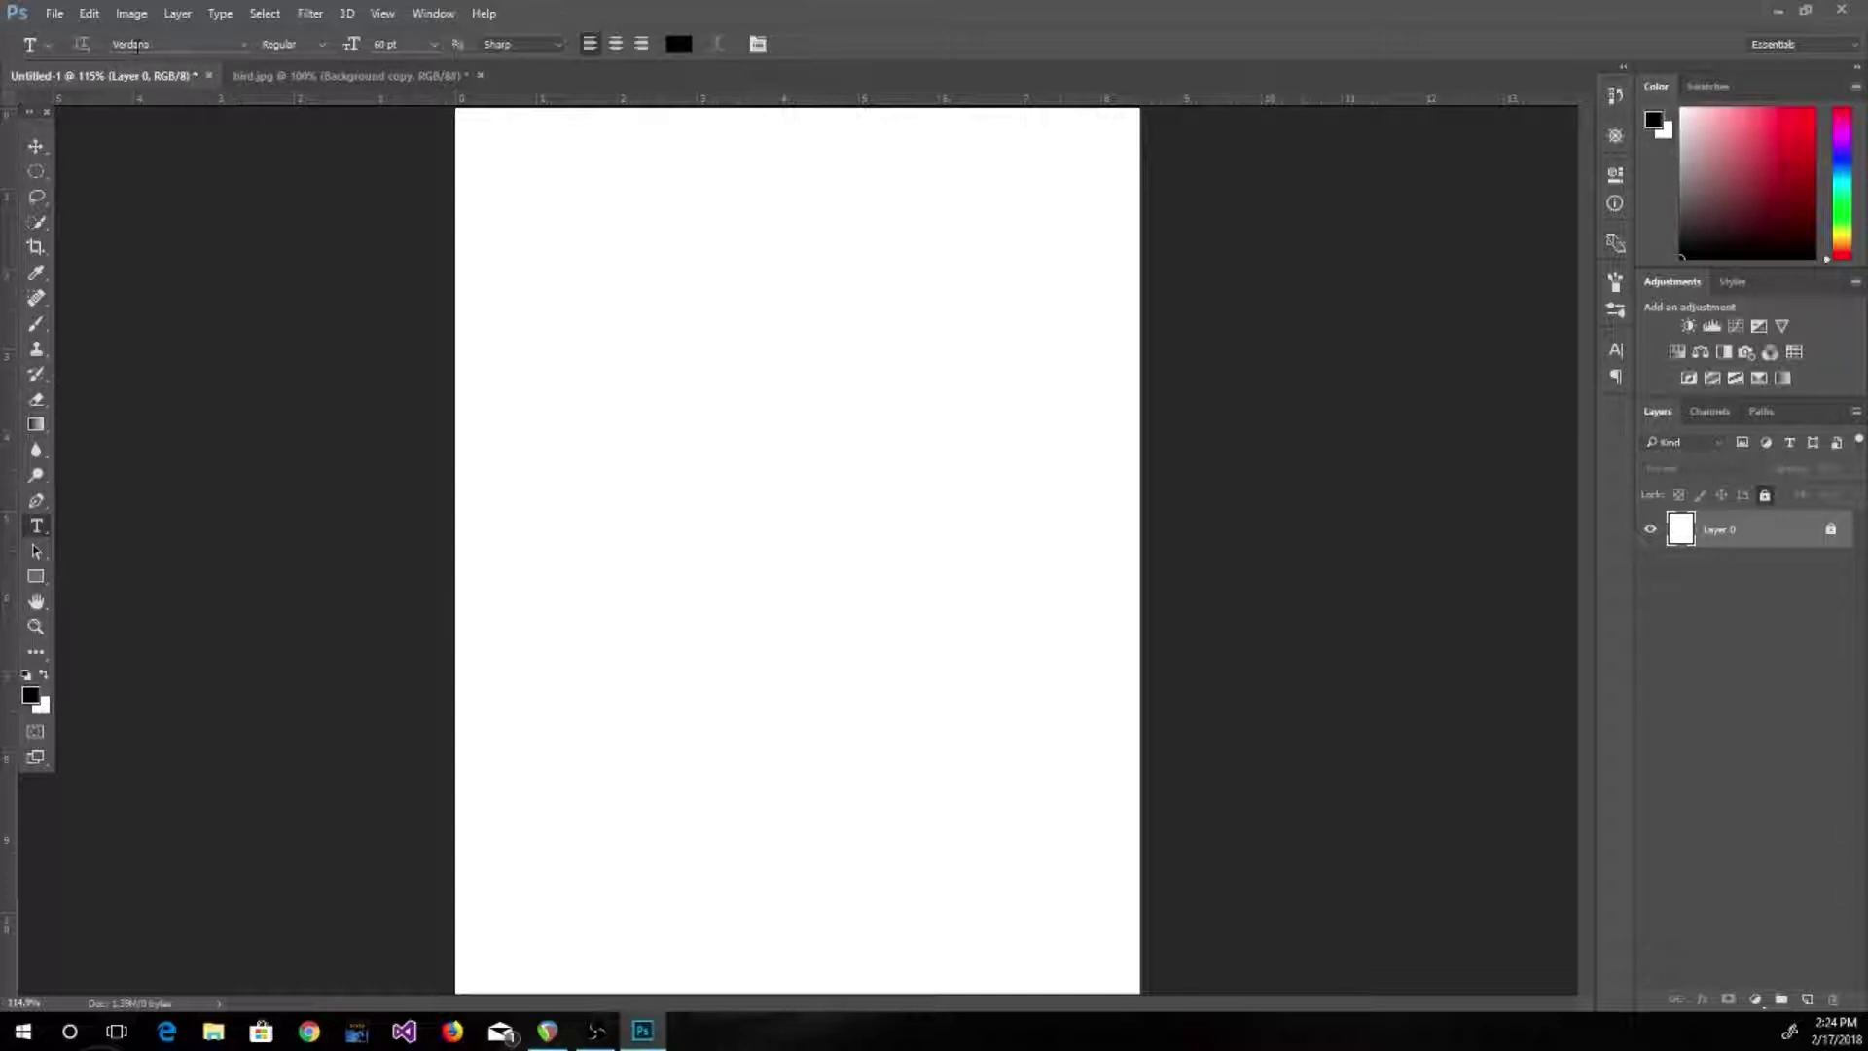
left_click(325, 43)
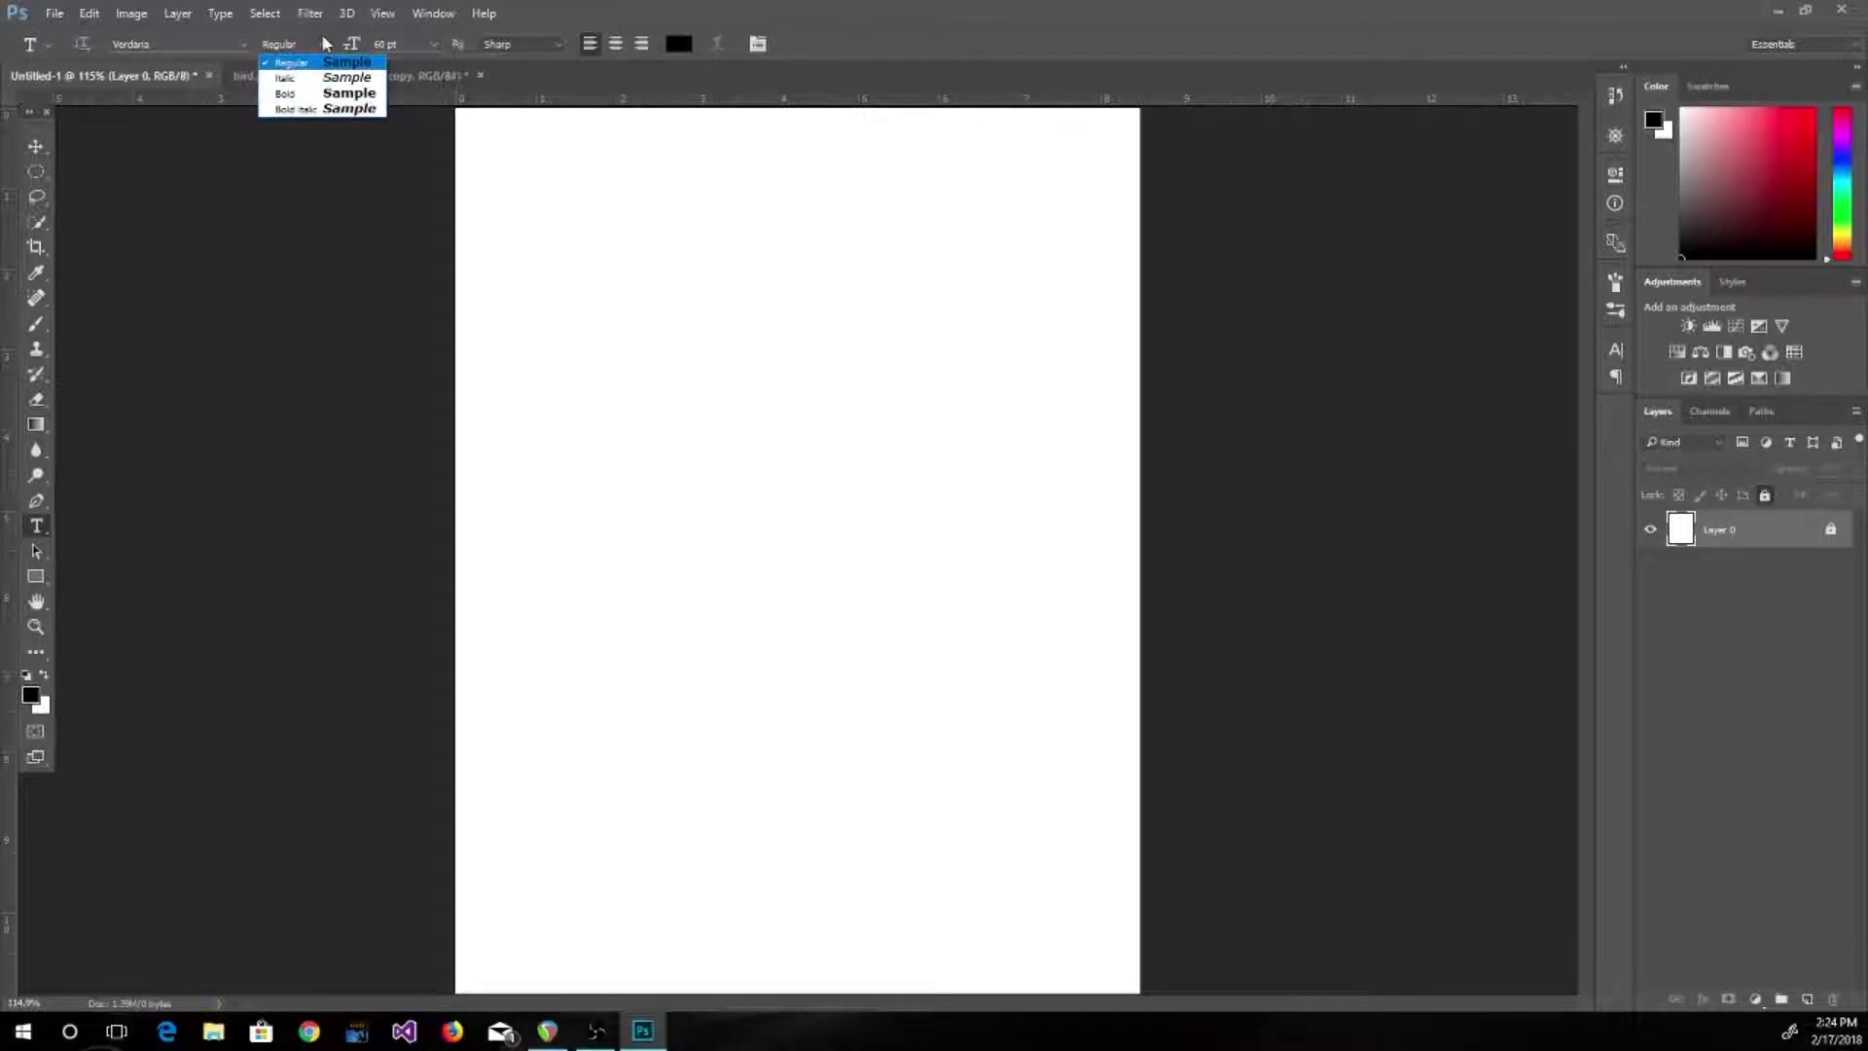
left_click(321, 37)
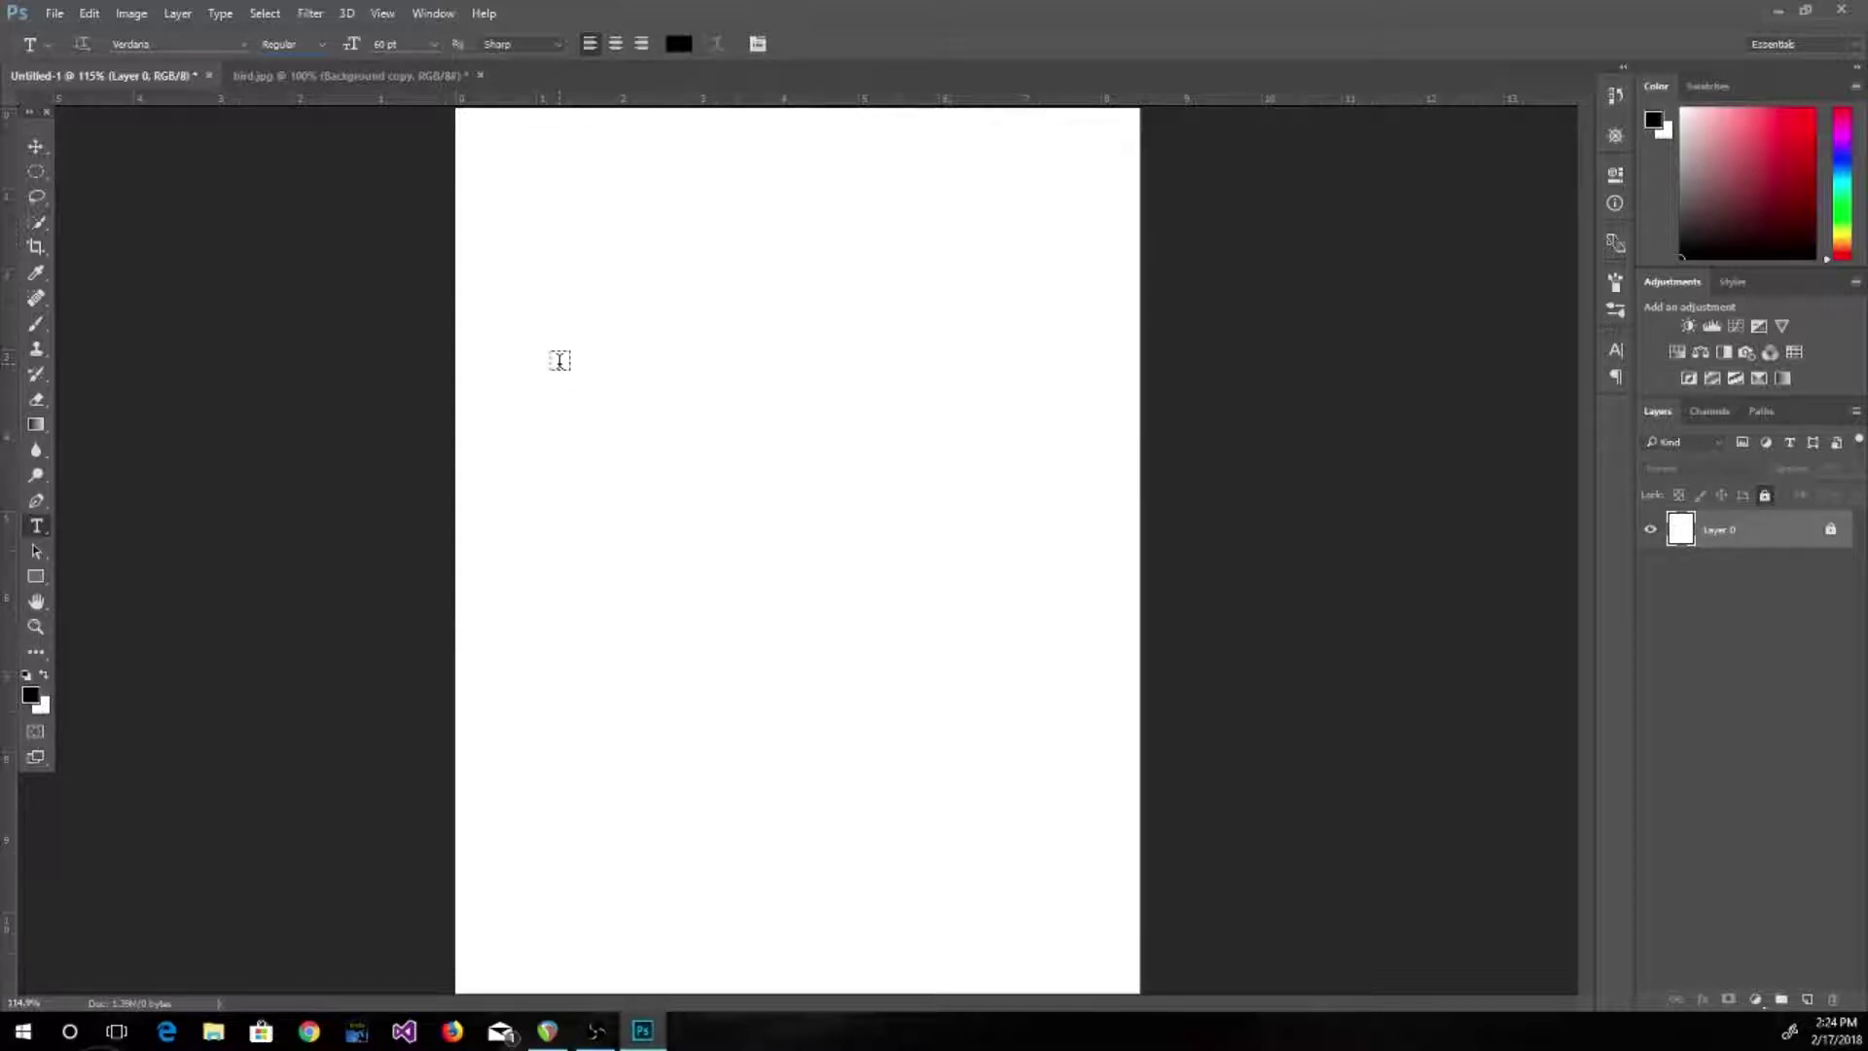
Add the point text "Hi" in 60 pt black Verdana near the page's upper-left area and commit it
left_click(588, 334)
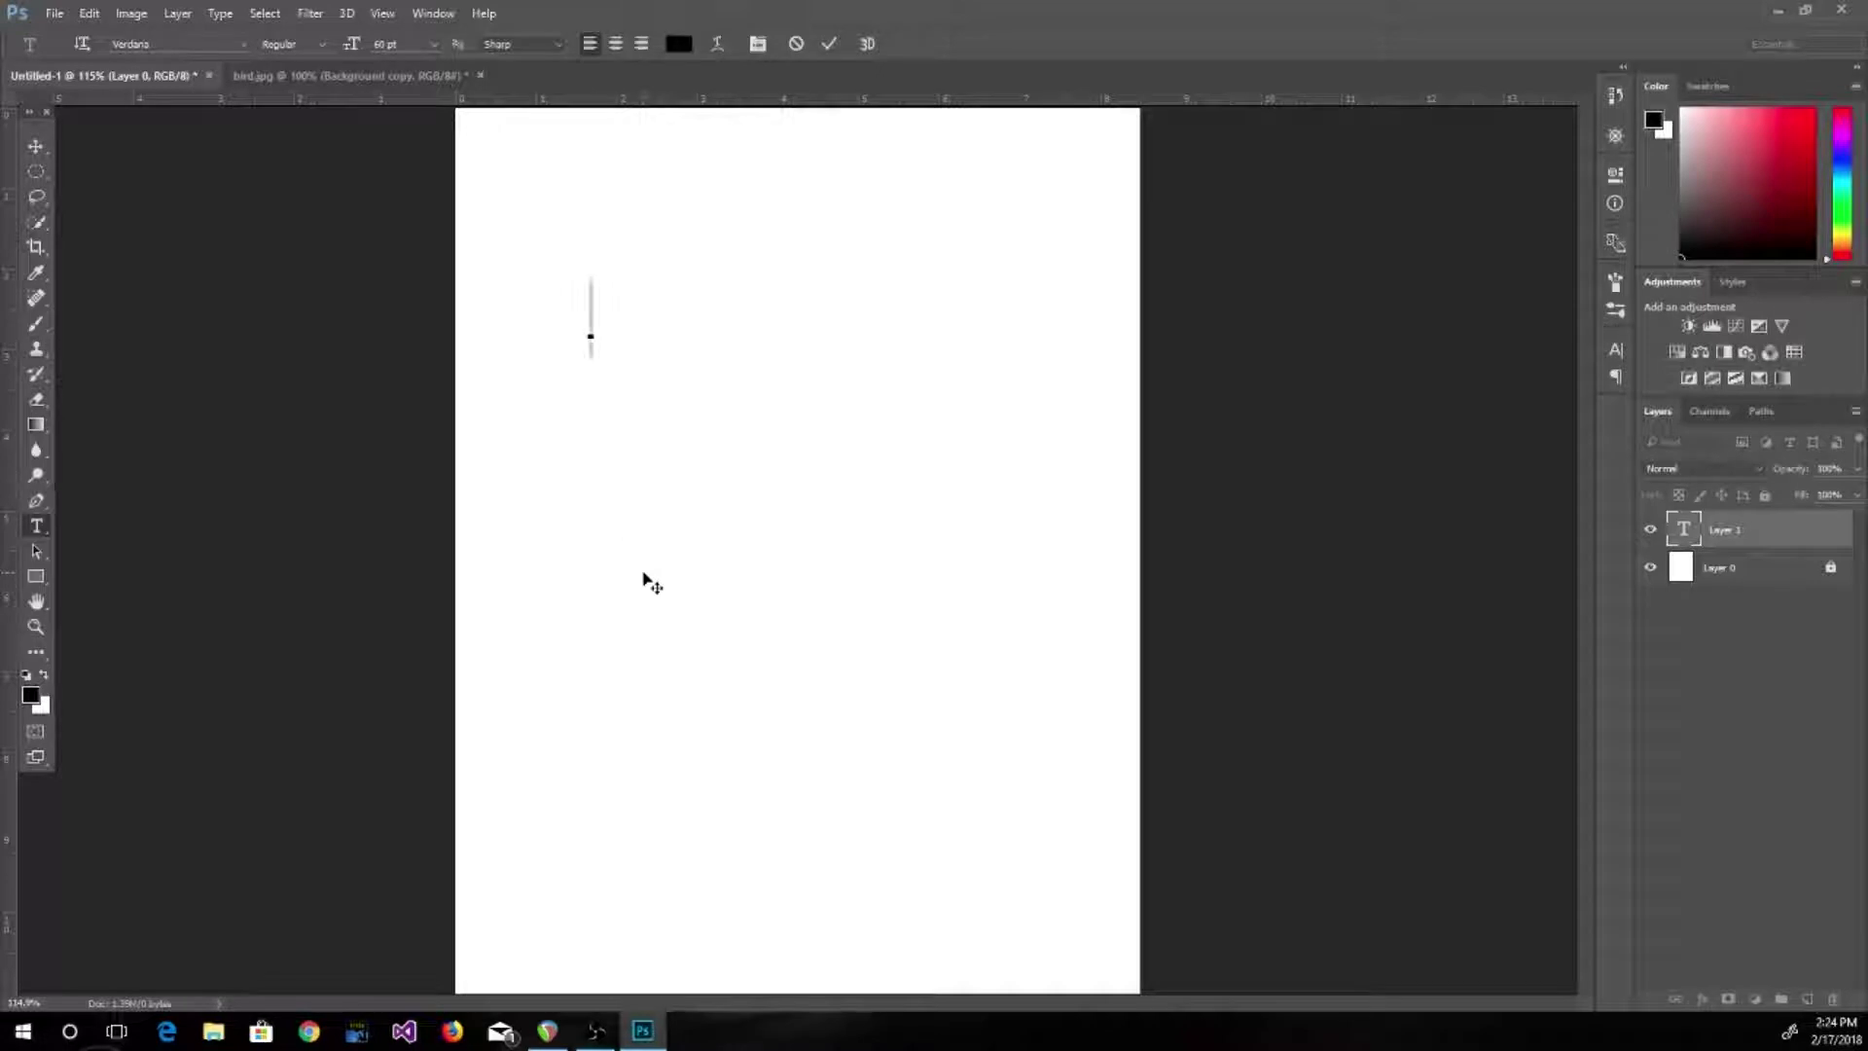
type("Hi")
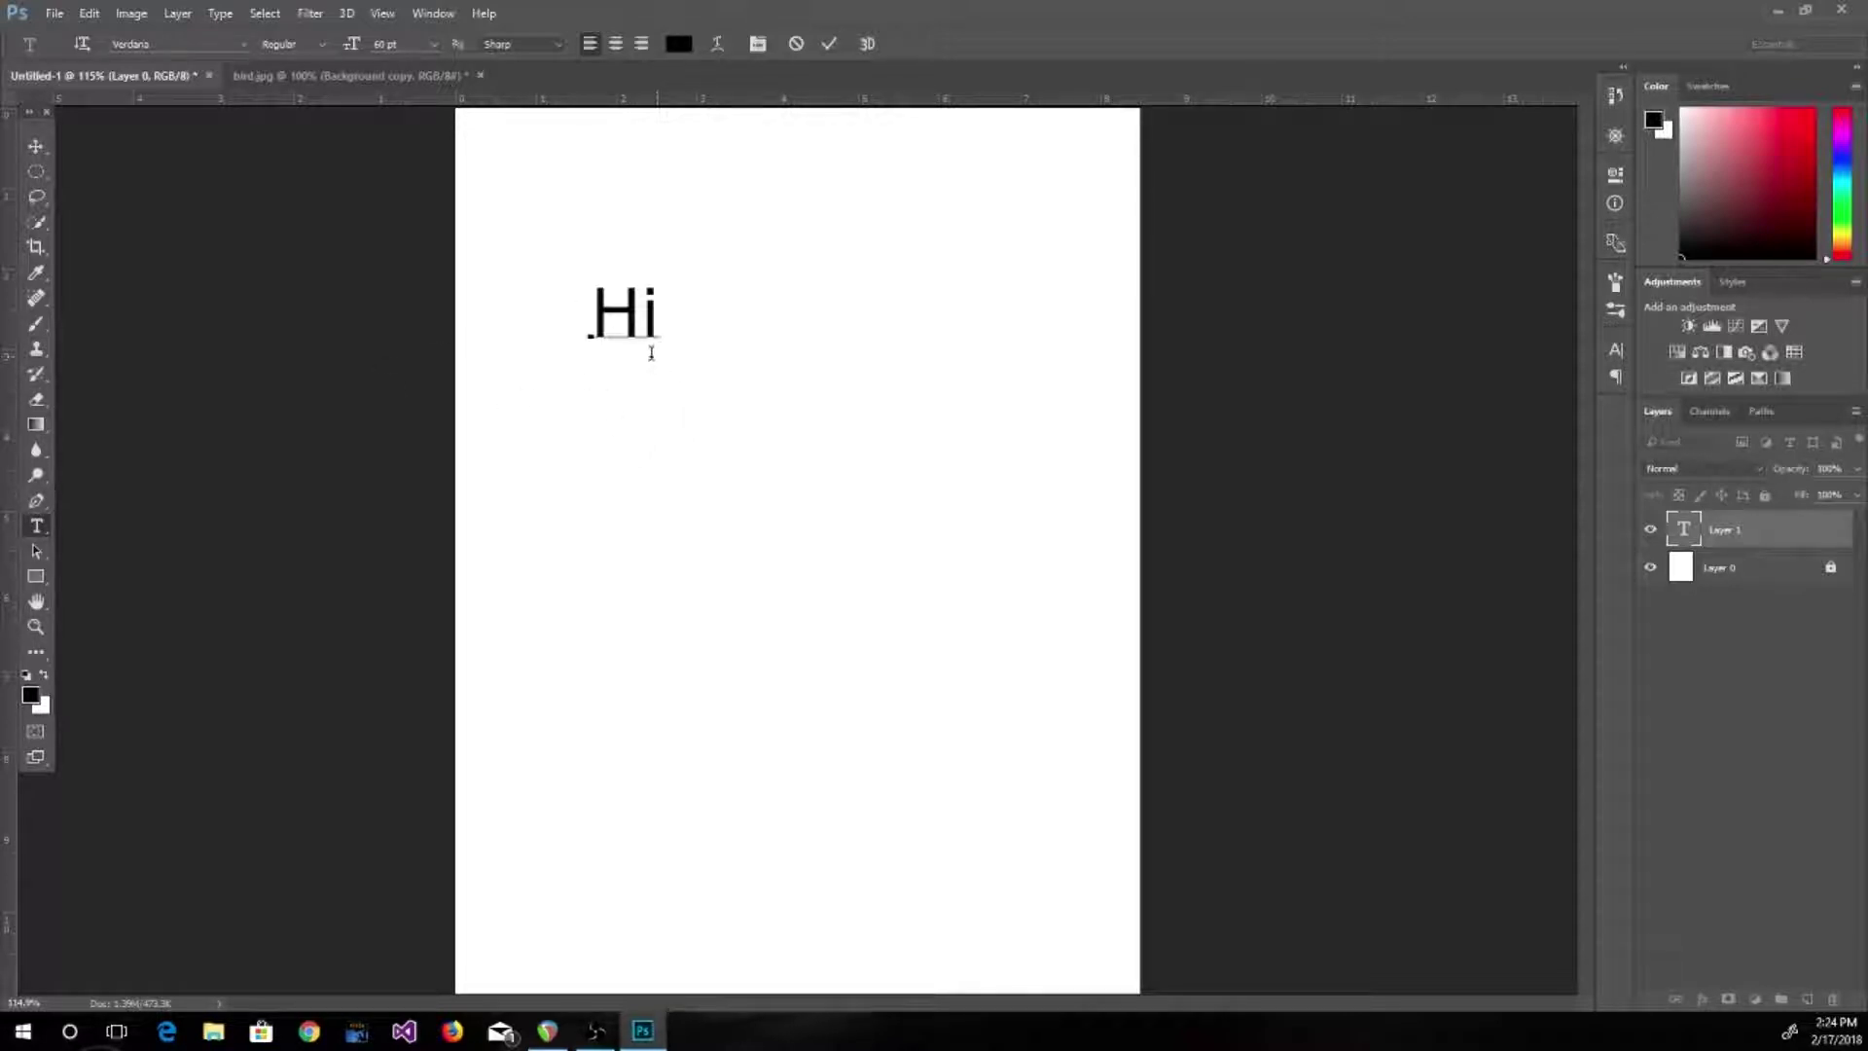
left_click(37, 551)
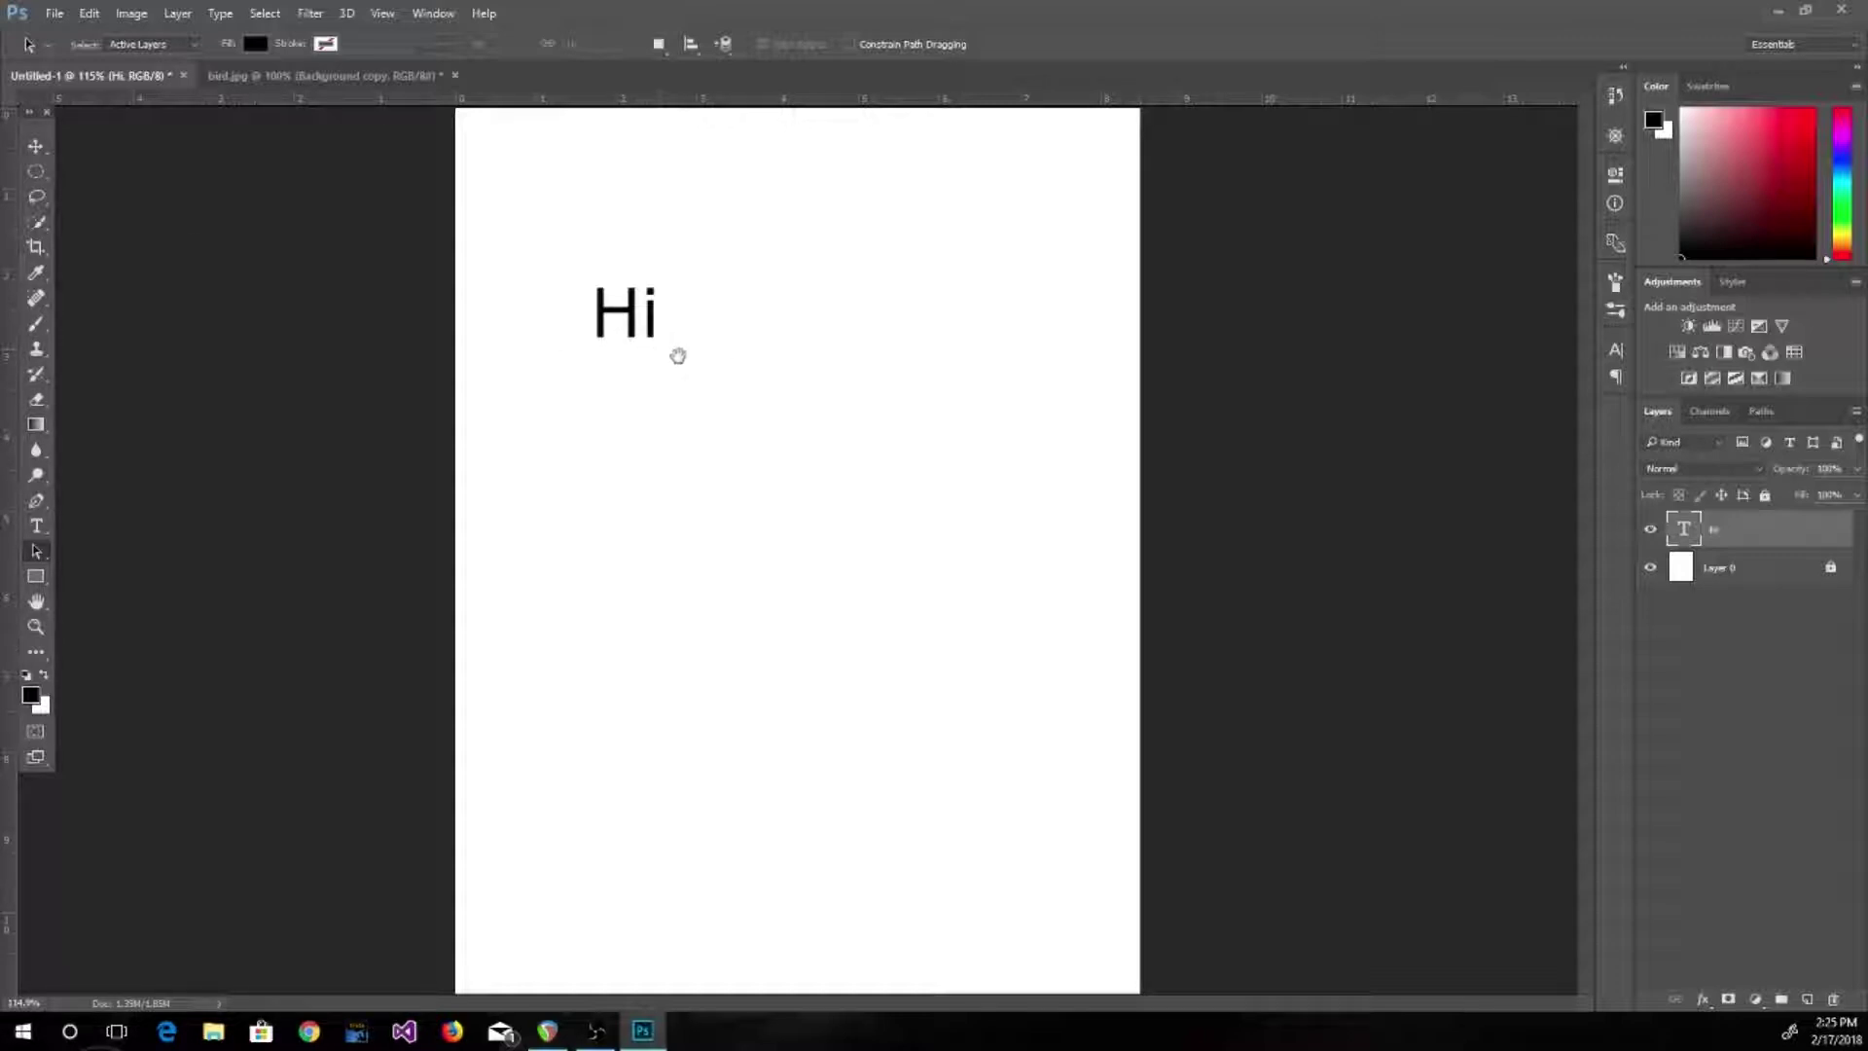
Move the "Hi" text right and down, towards the horizontal centre of the page's upper half
left_click(35, 148)
left_click_drag(655, 316, 690, 302)
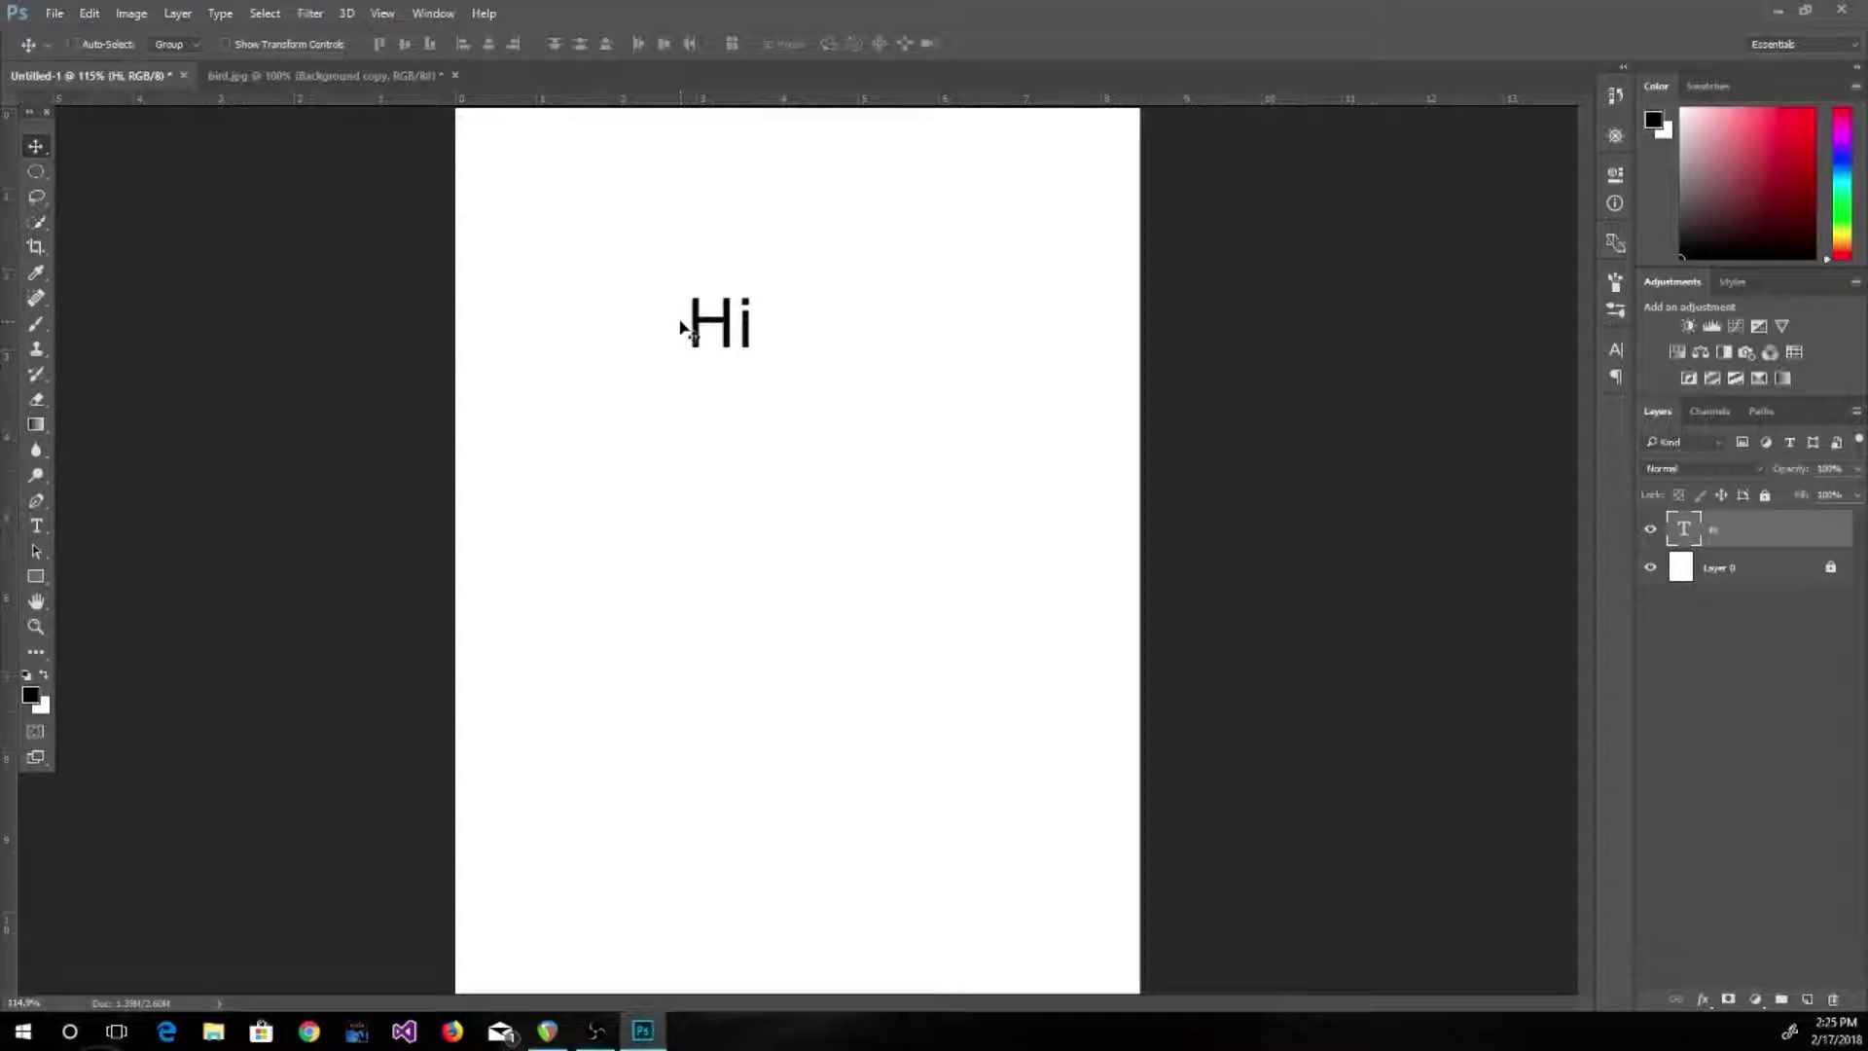
left_click_drag(708, 341, 754, 397)
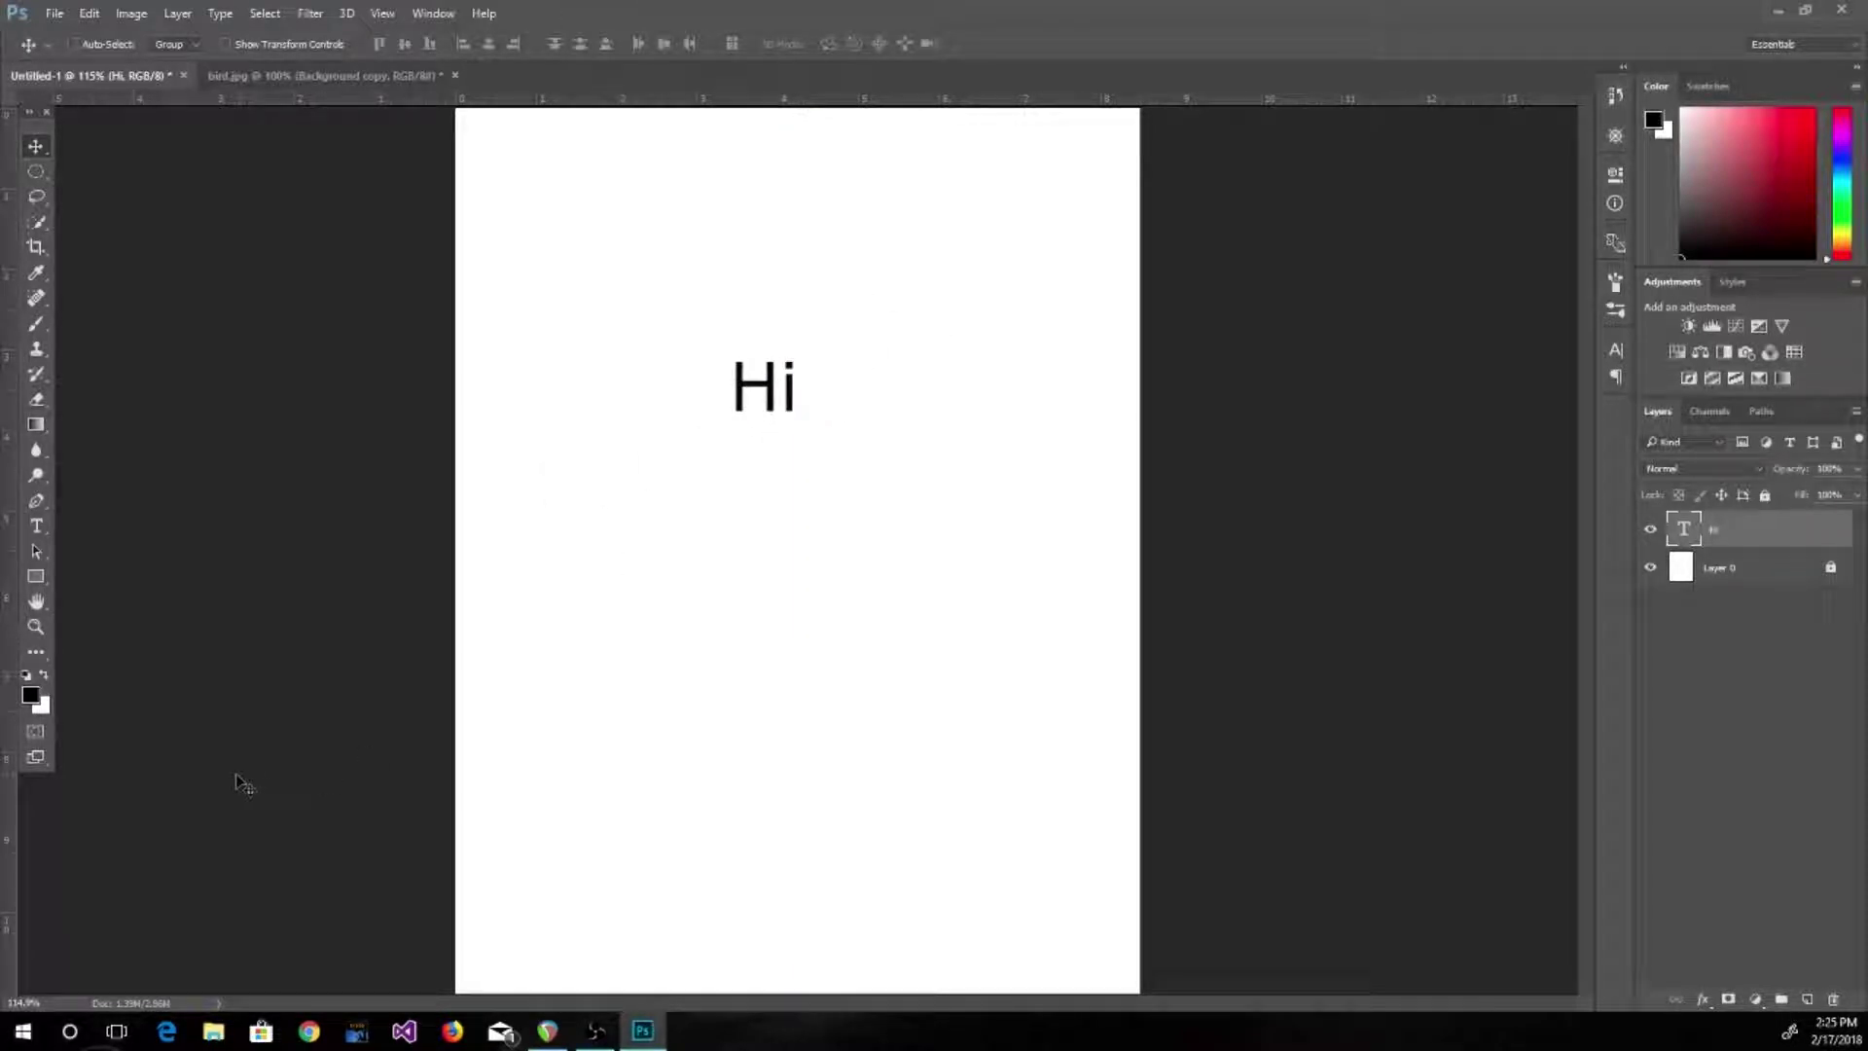
Examine the edge pixels of the "Hi" letters at up to 3200% magnification, and return to the 100% view
left_click(36, 625)
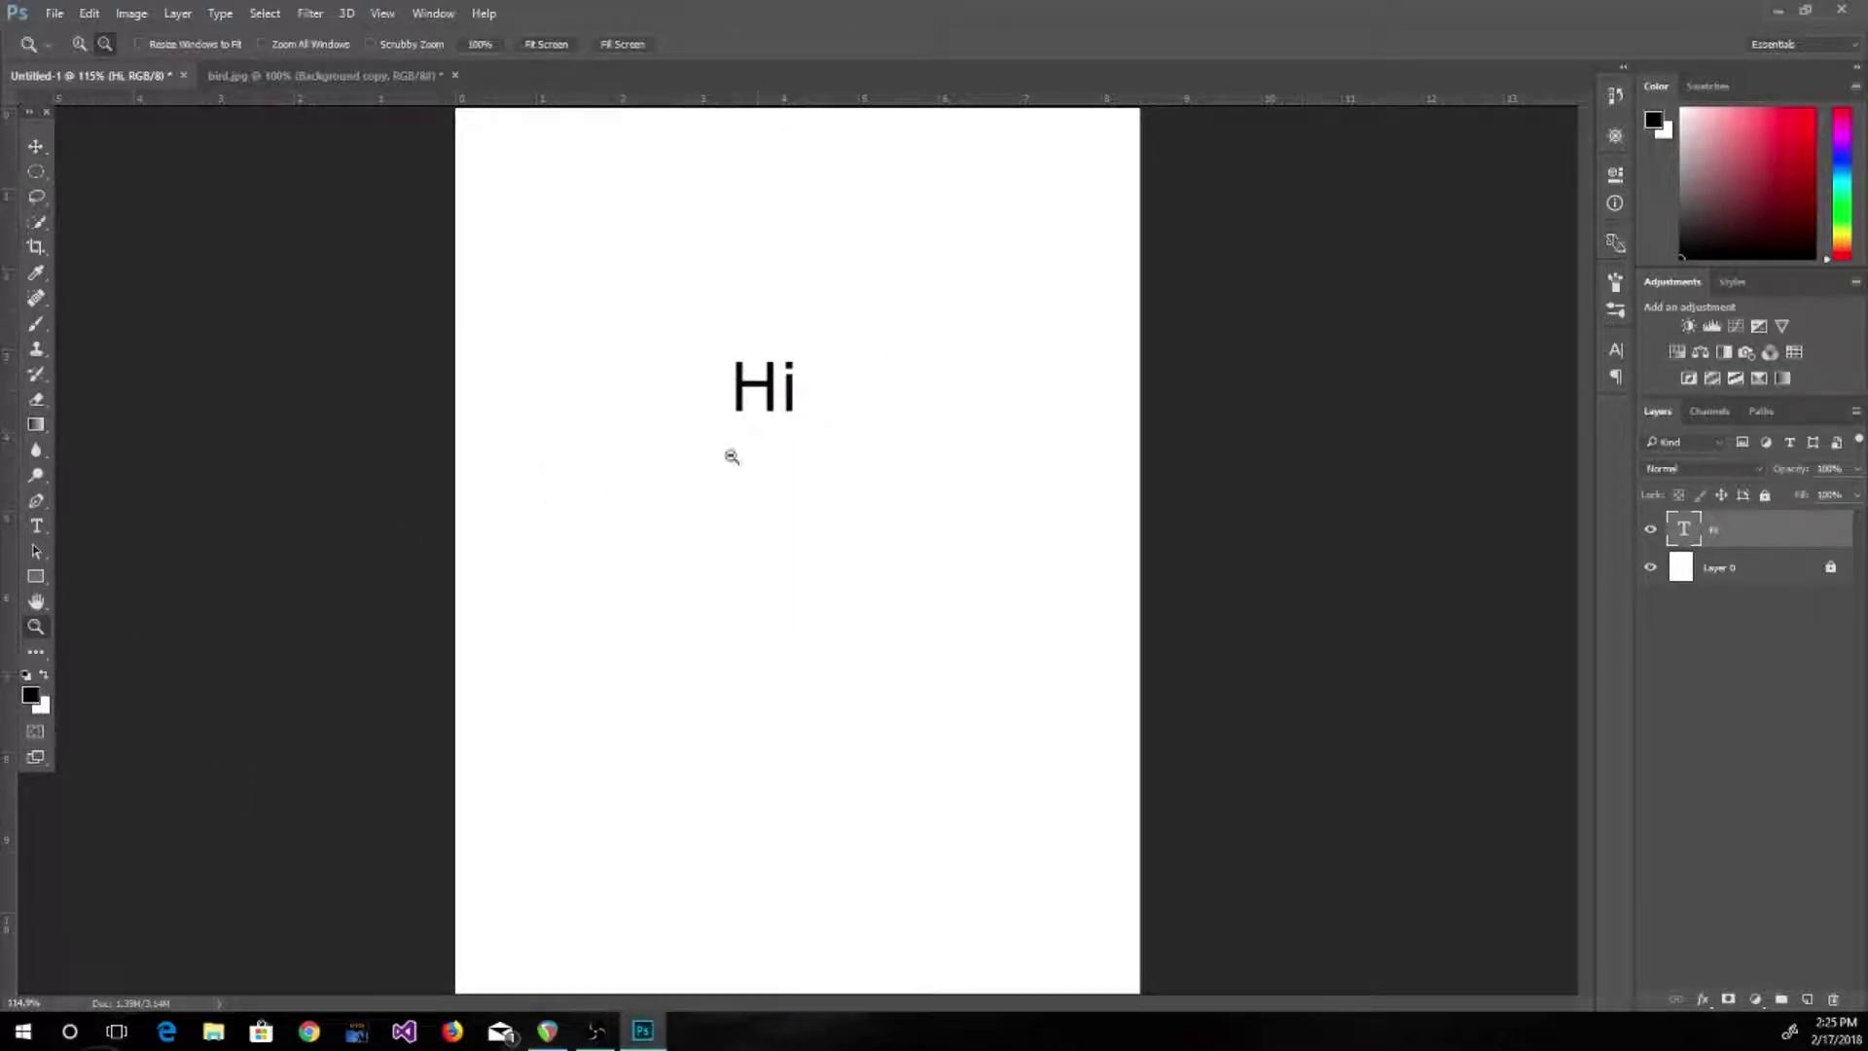
left_click(820, 382, "alt")
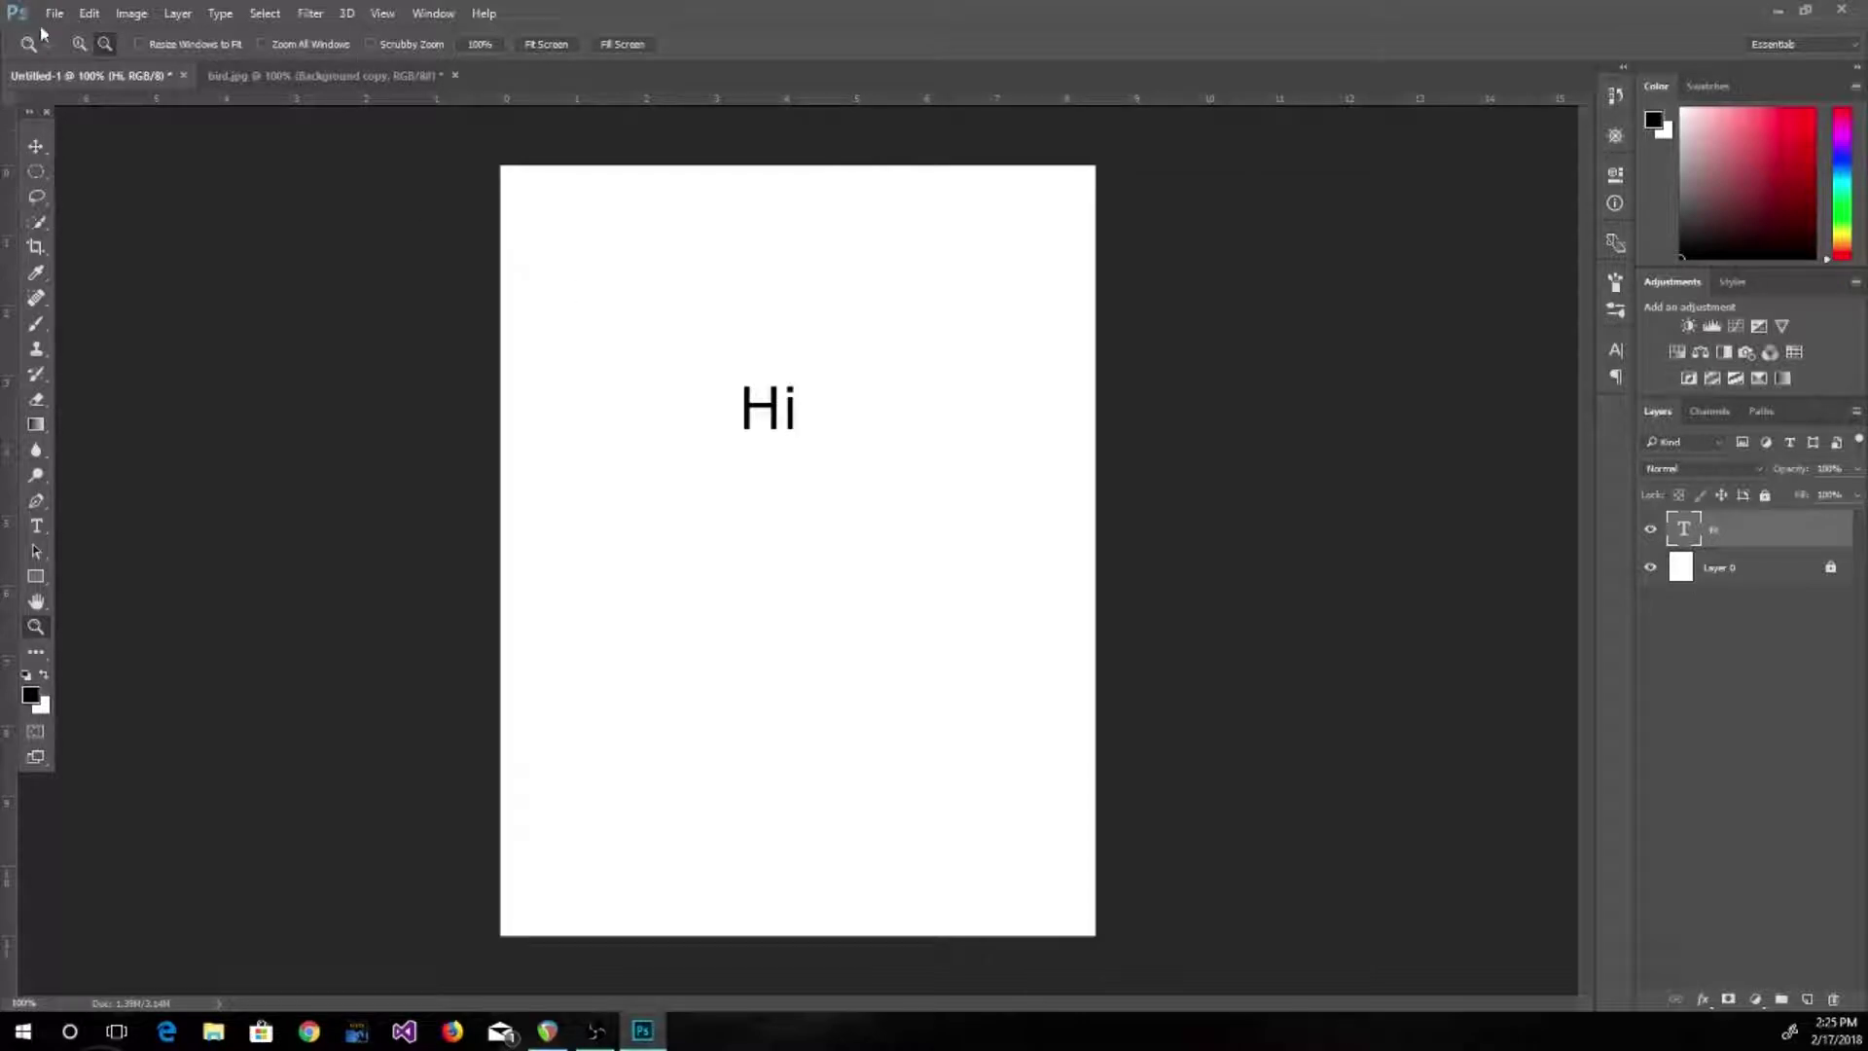
left_click(79, 44)
left_click(780, 407)
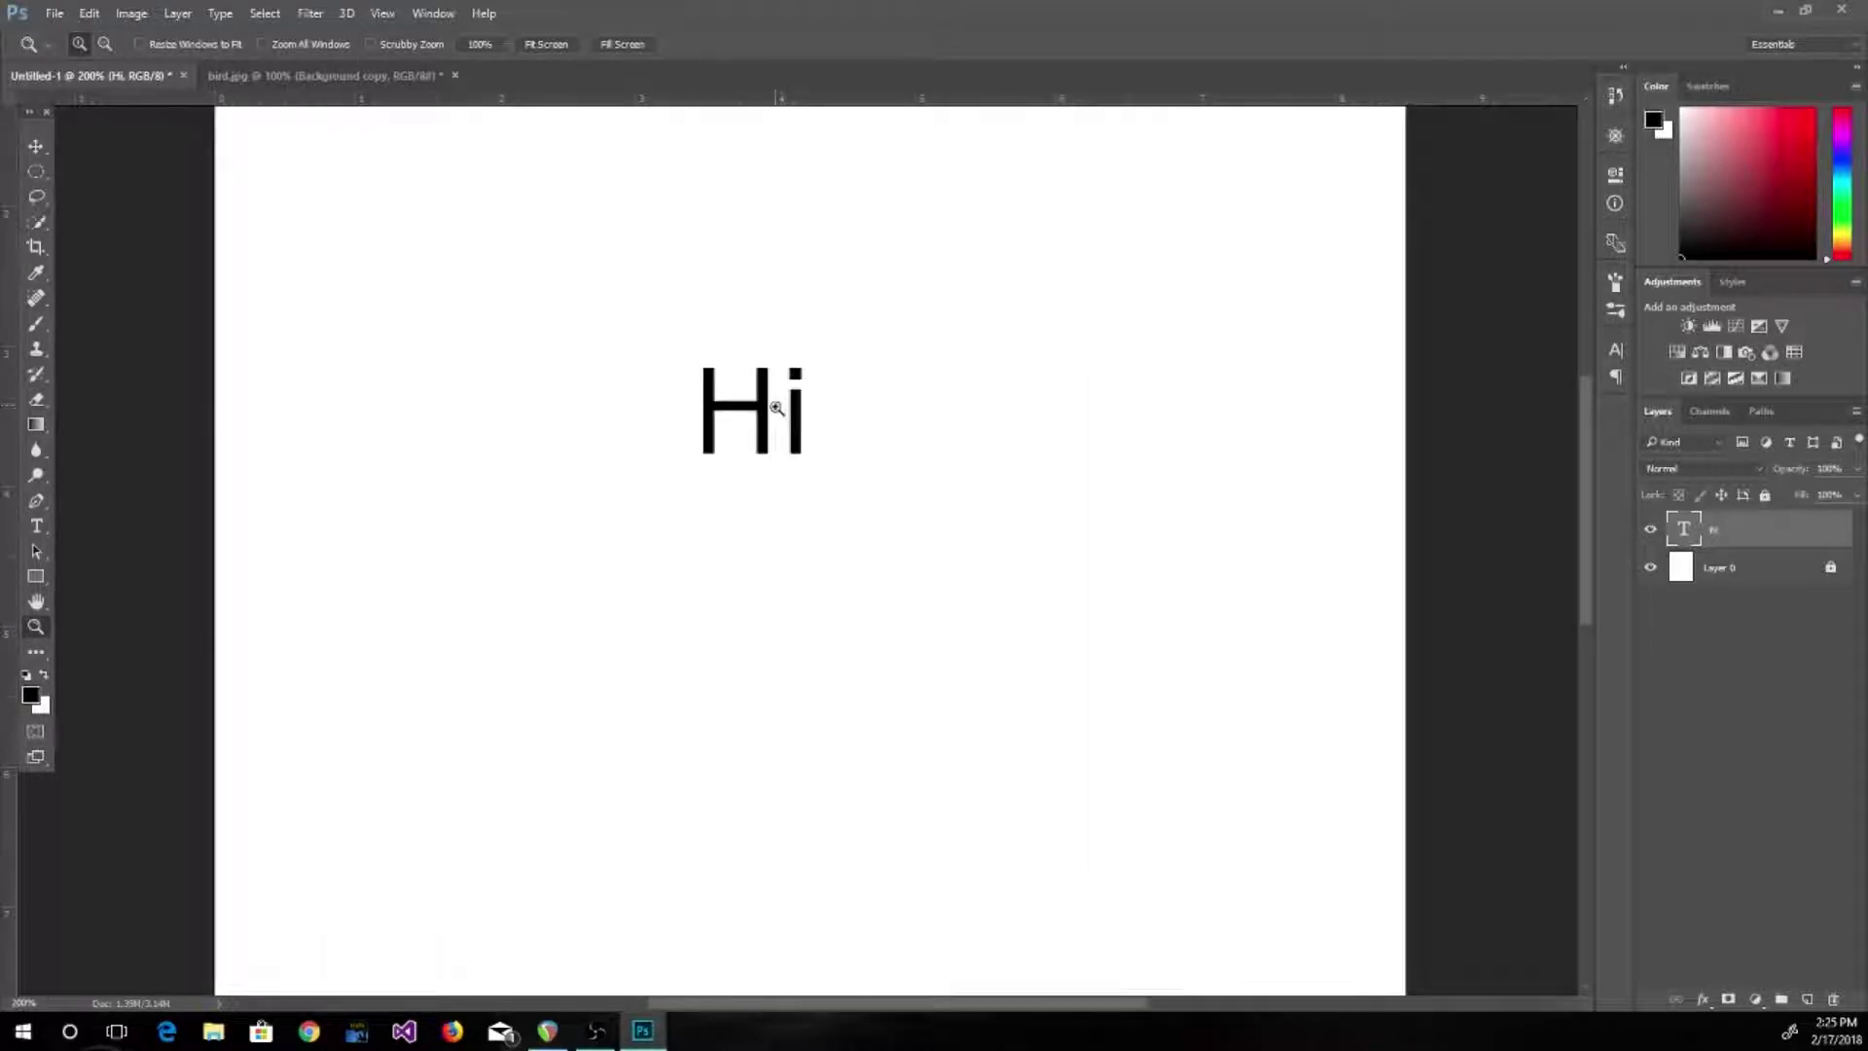
left_click(777, 407)
left_click(777, 408)
left_click(776, 408)
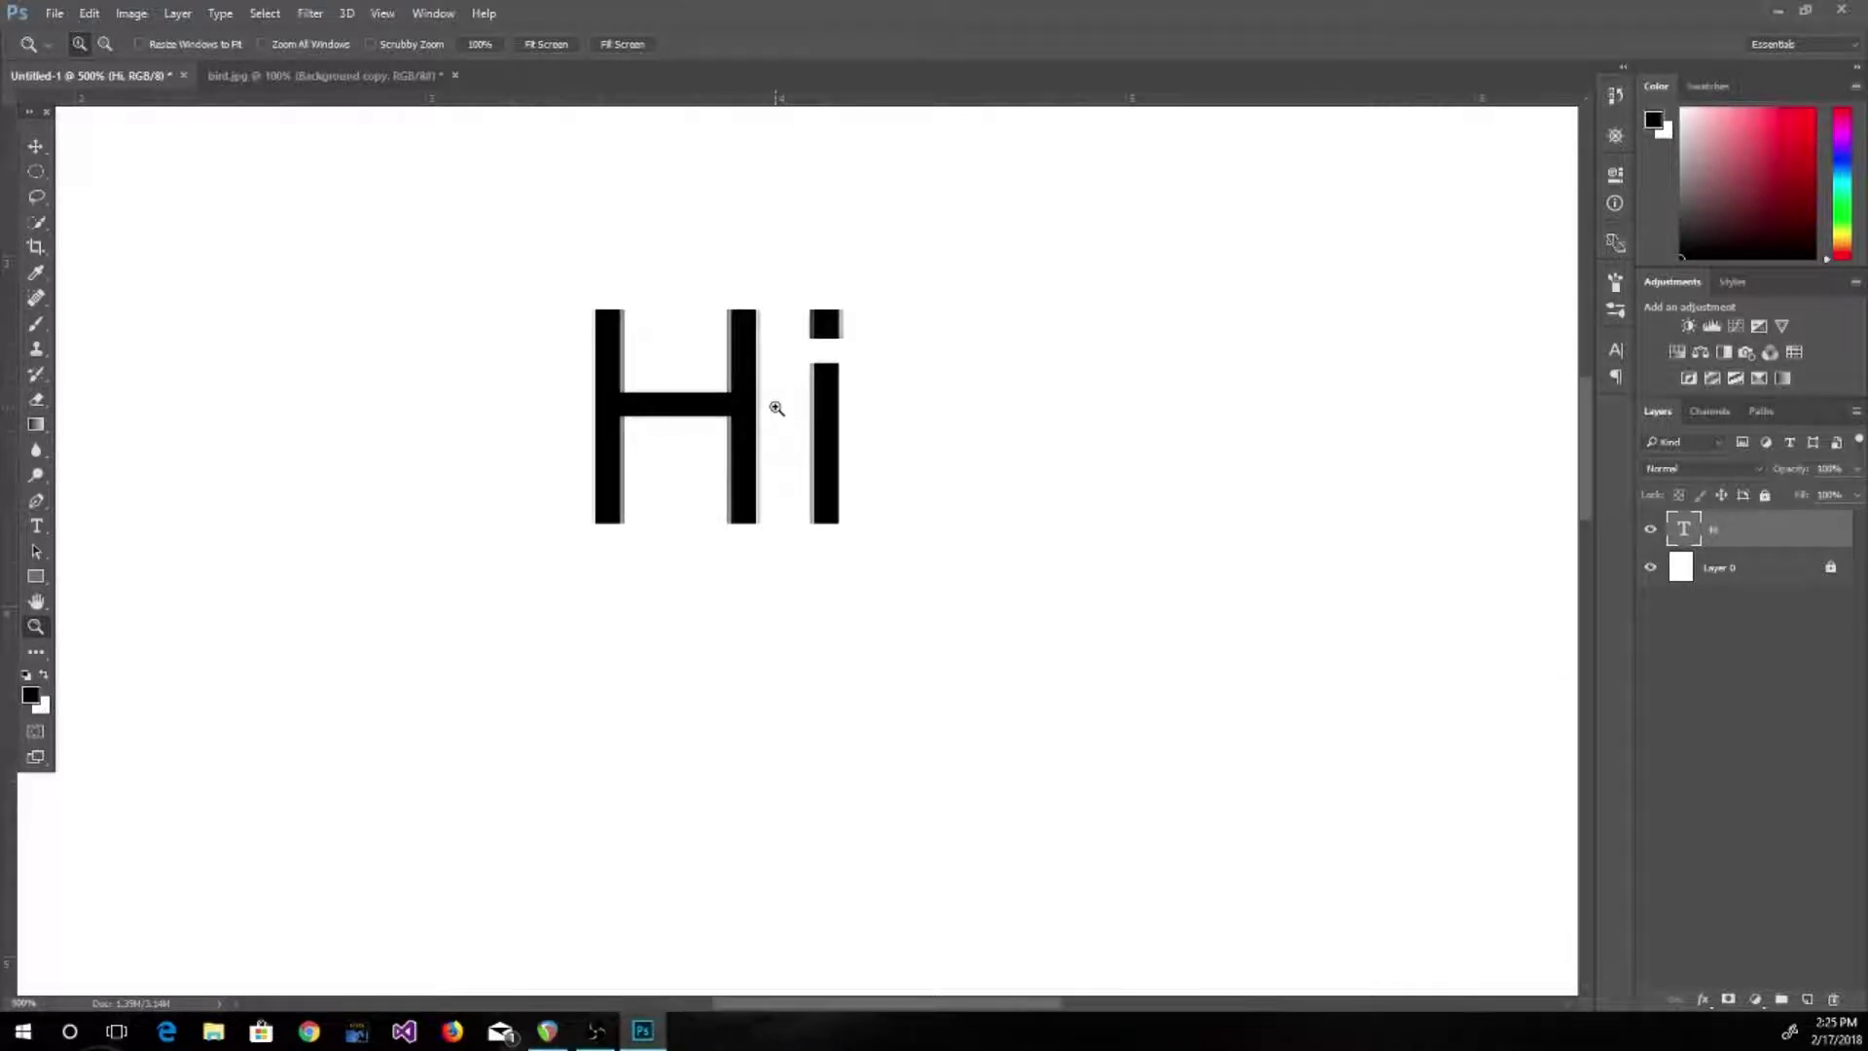
left_click(776, 408)
left_click(776, 407)
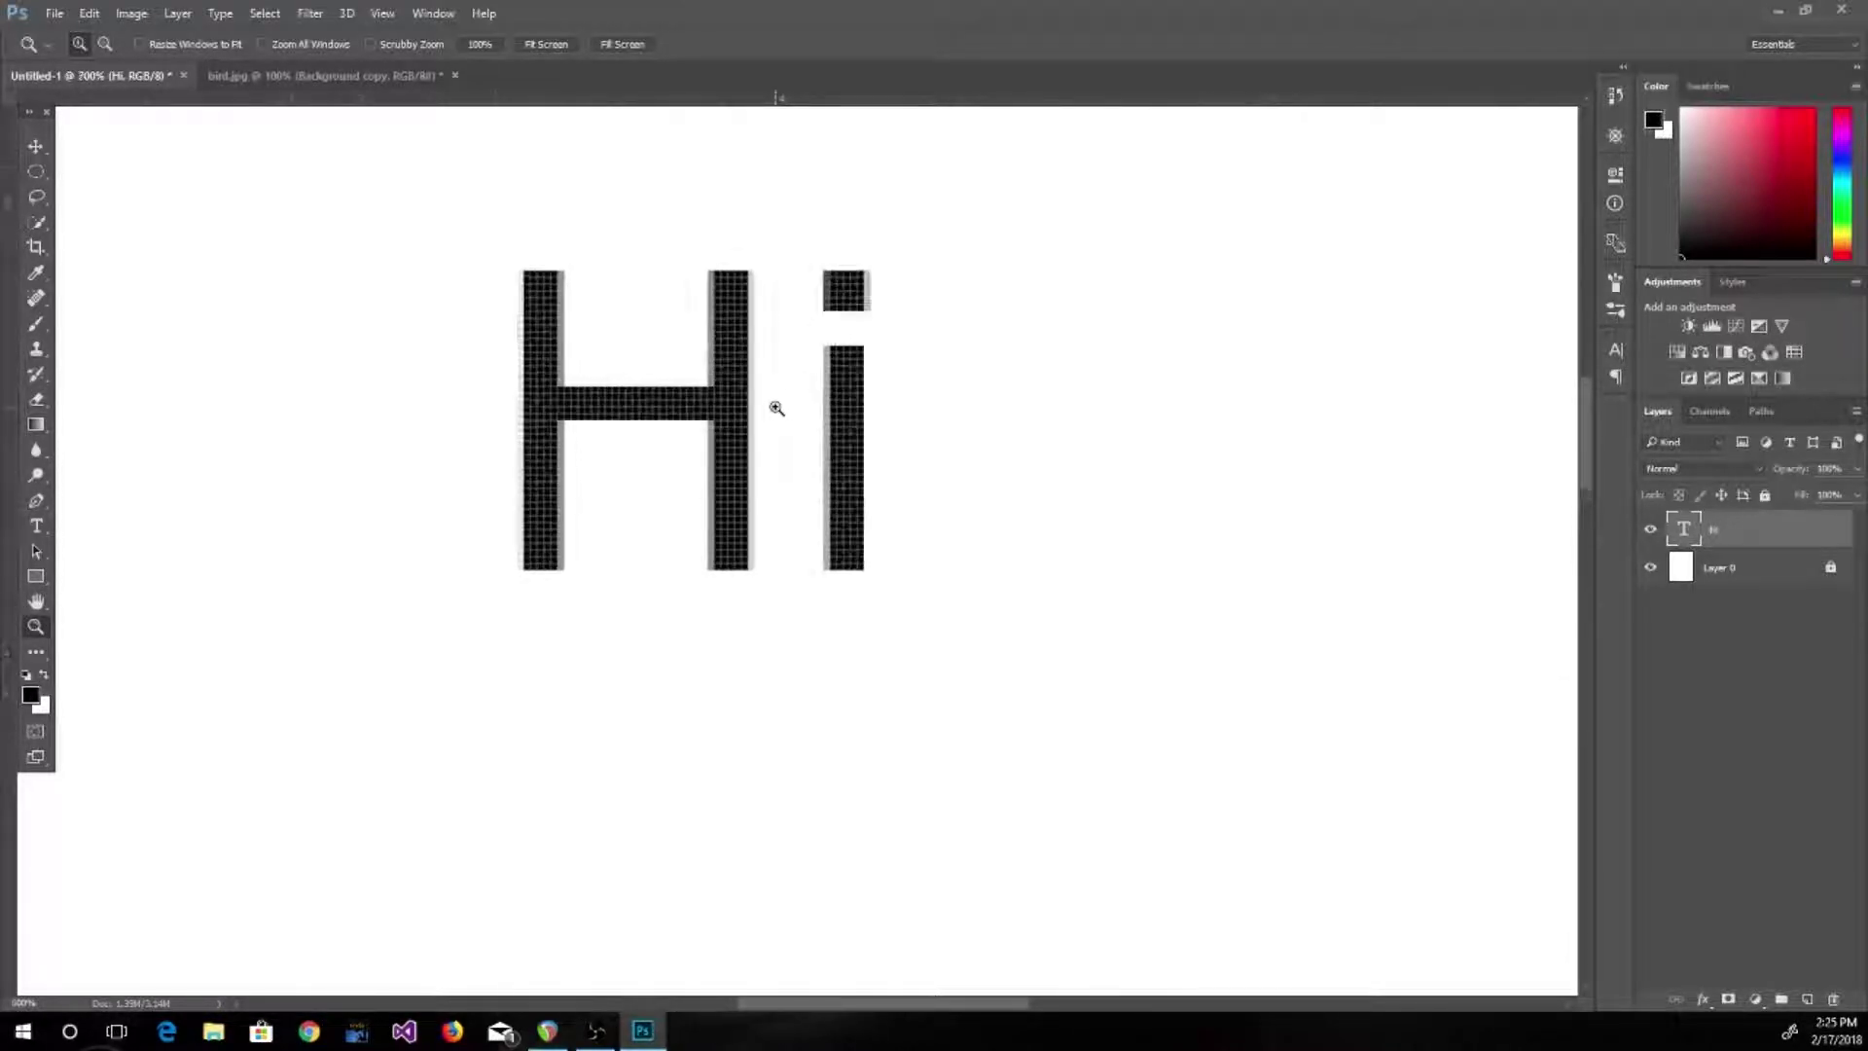
left_click(776, 408)
left_click(776, 408)
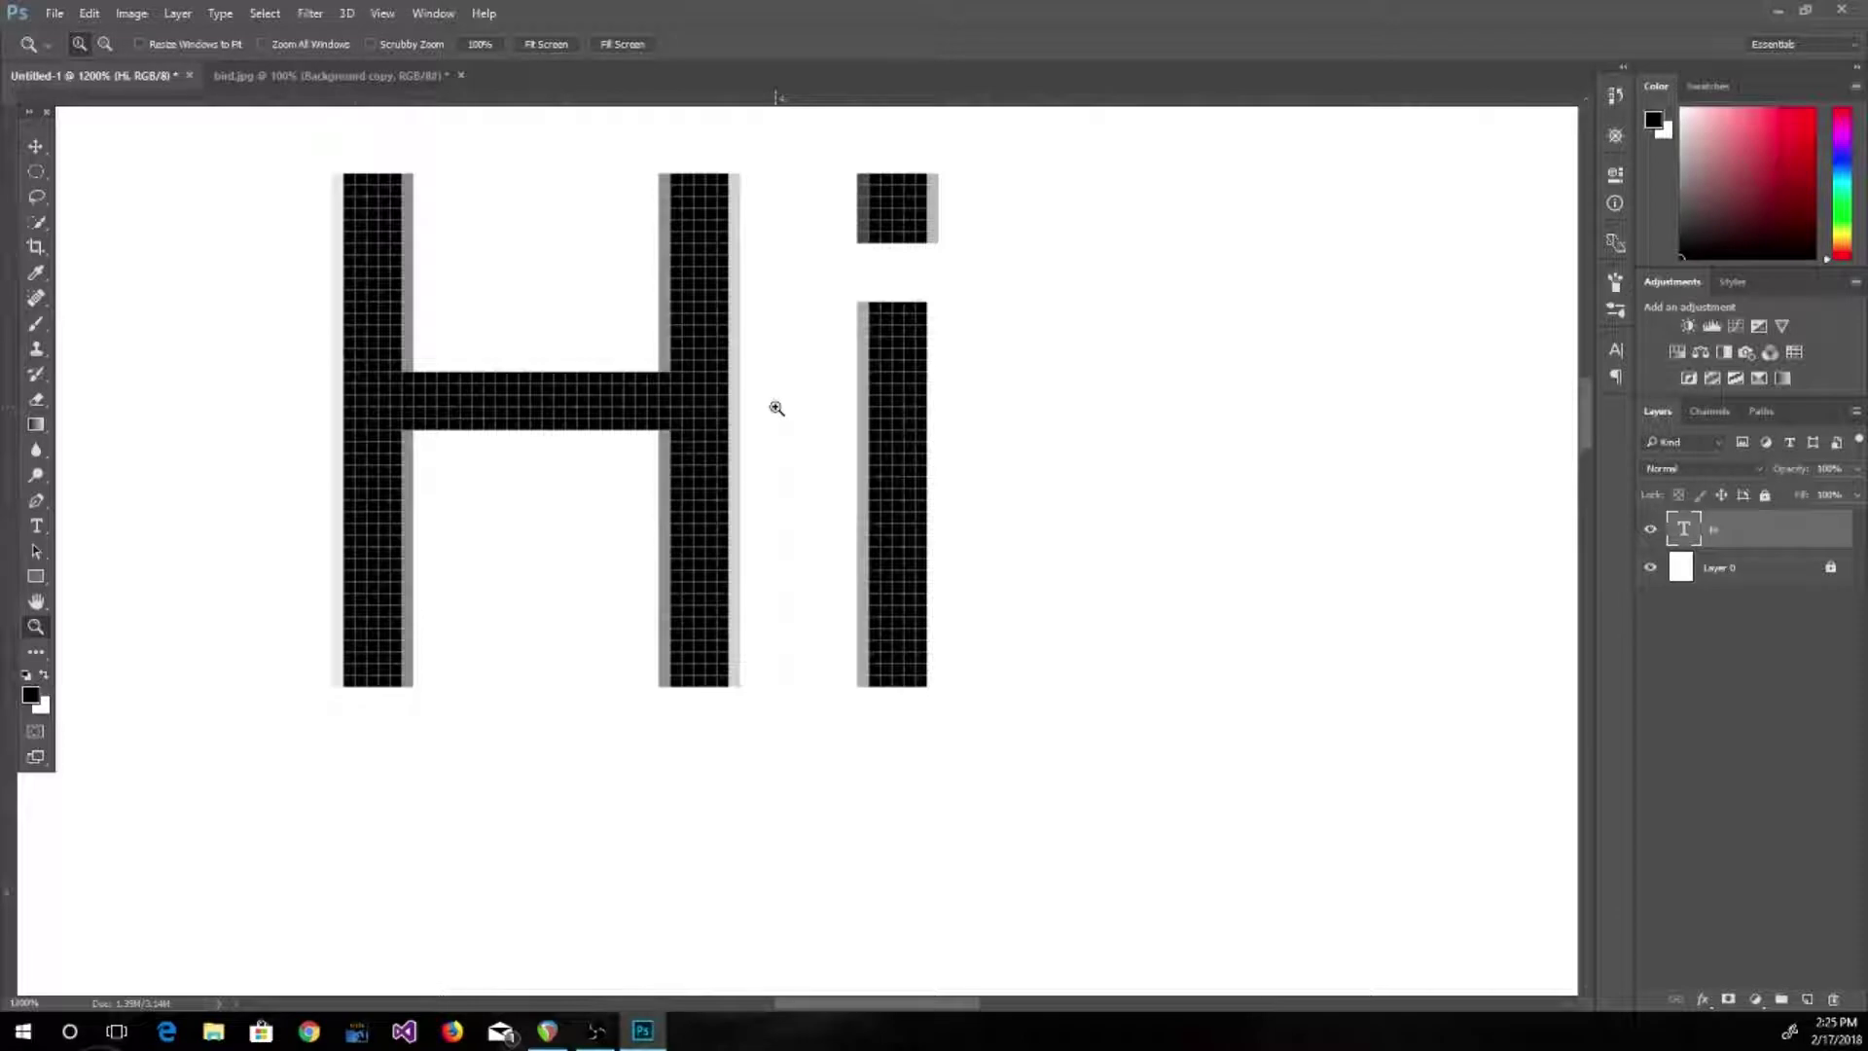
left_click(776, 407)
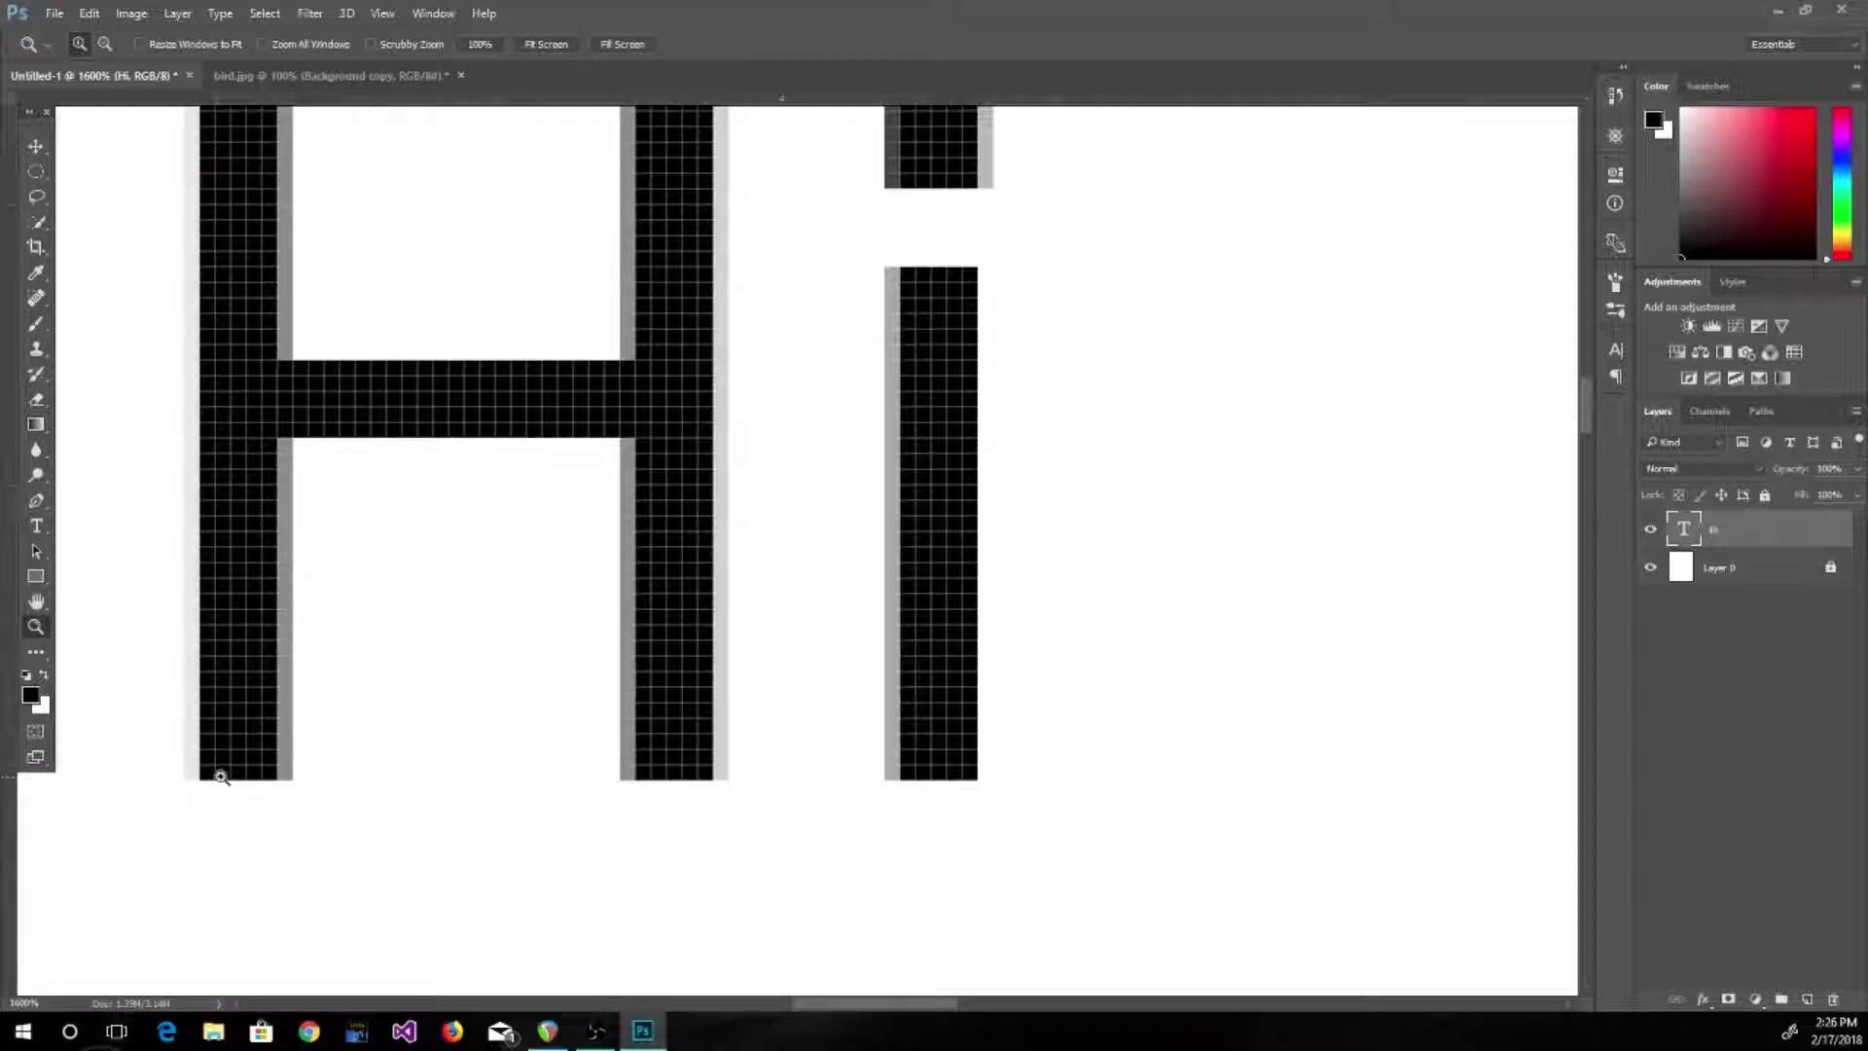
left_click(258, 719)
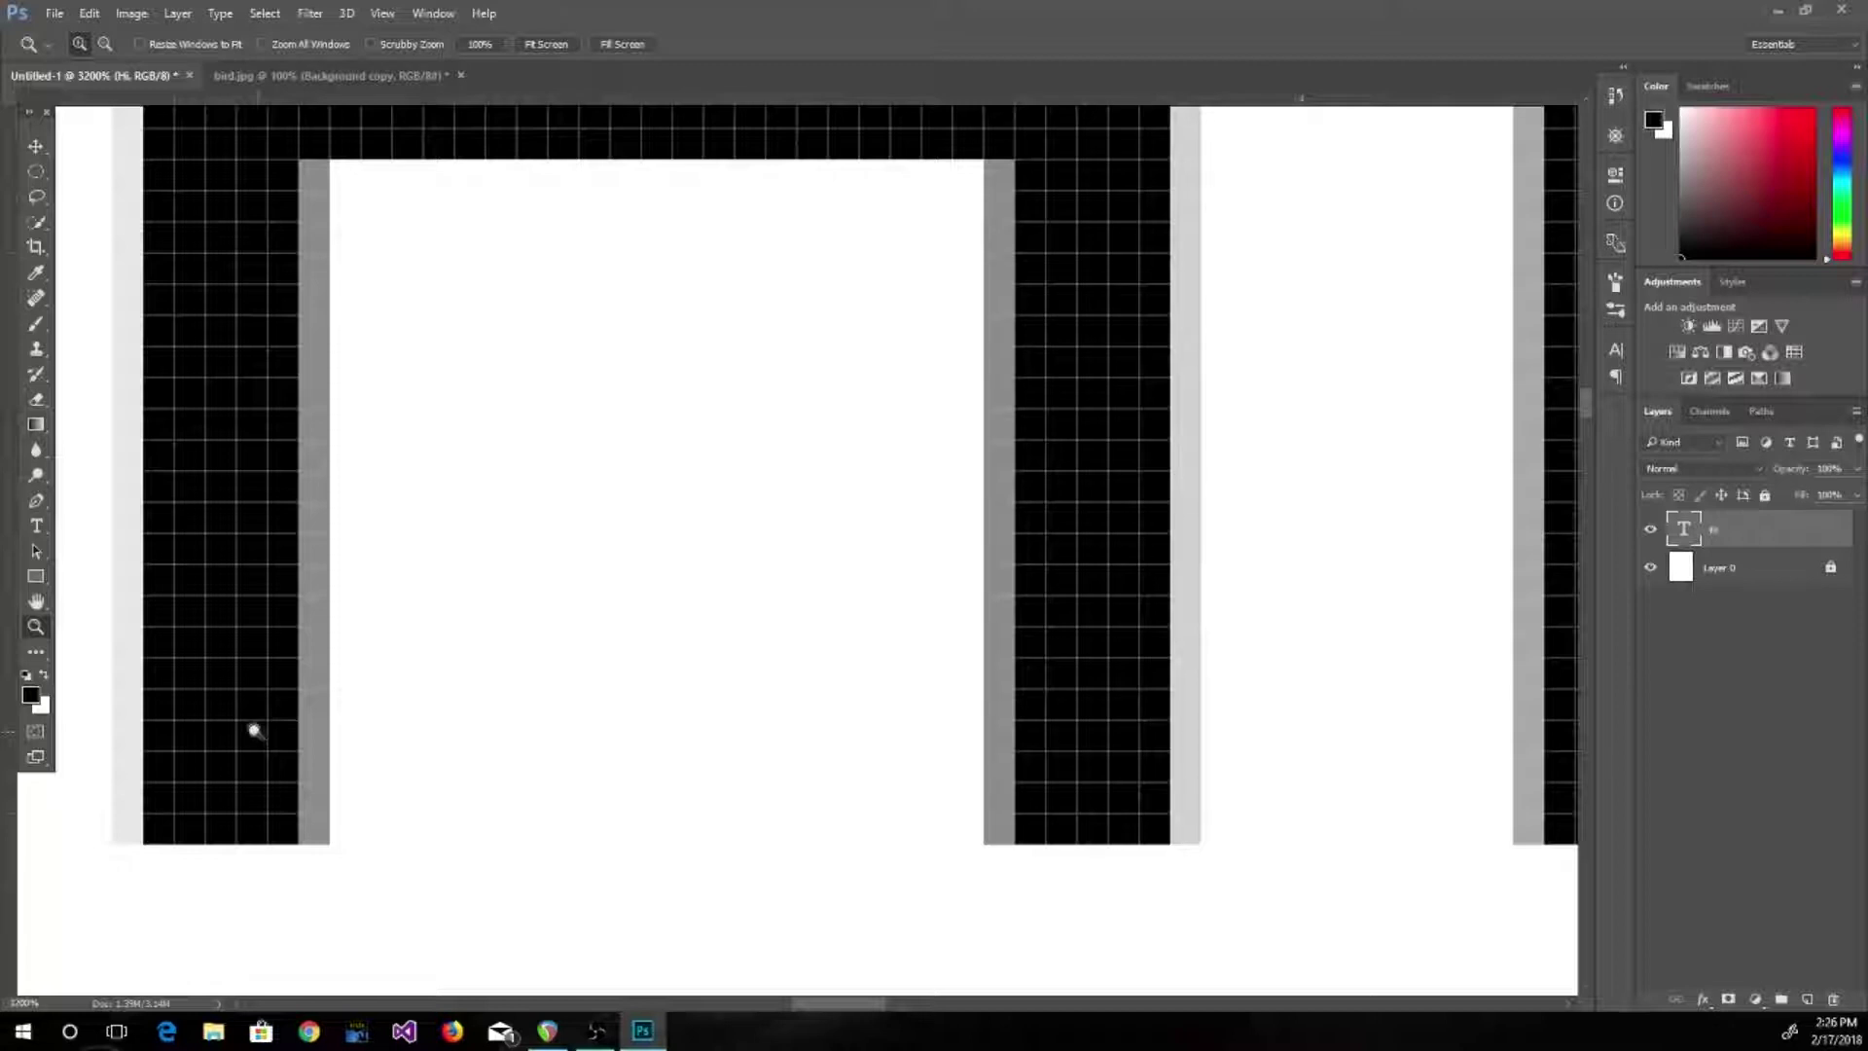
double_click(36, 626)
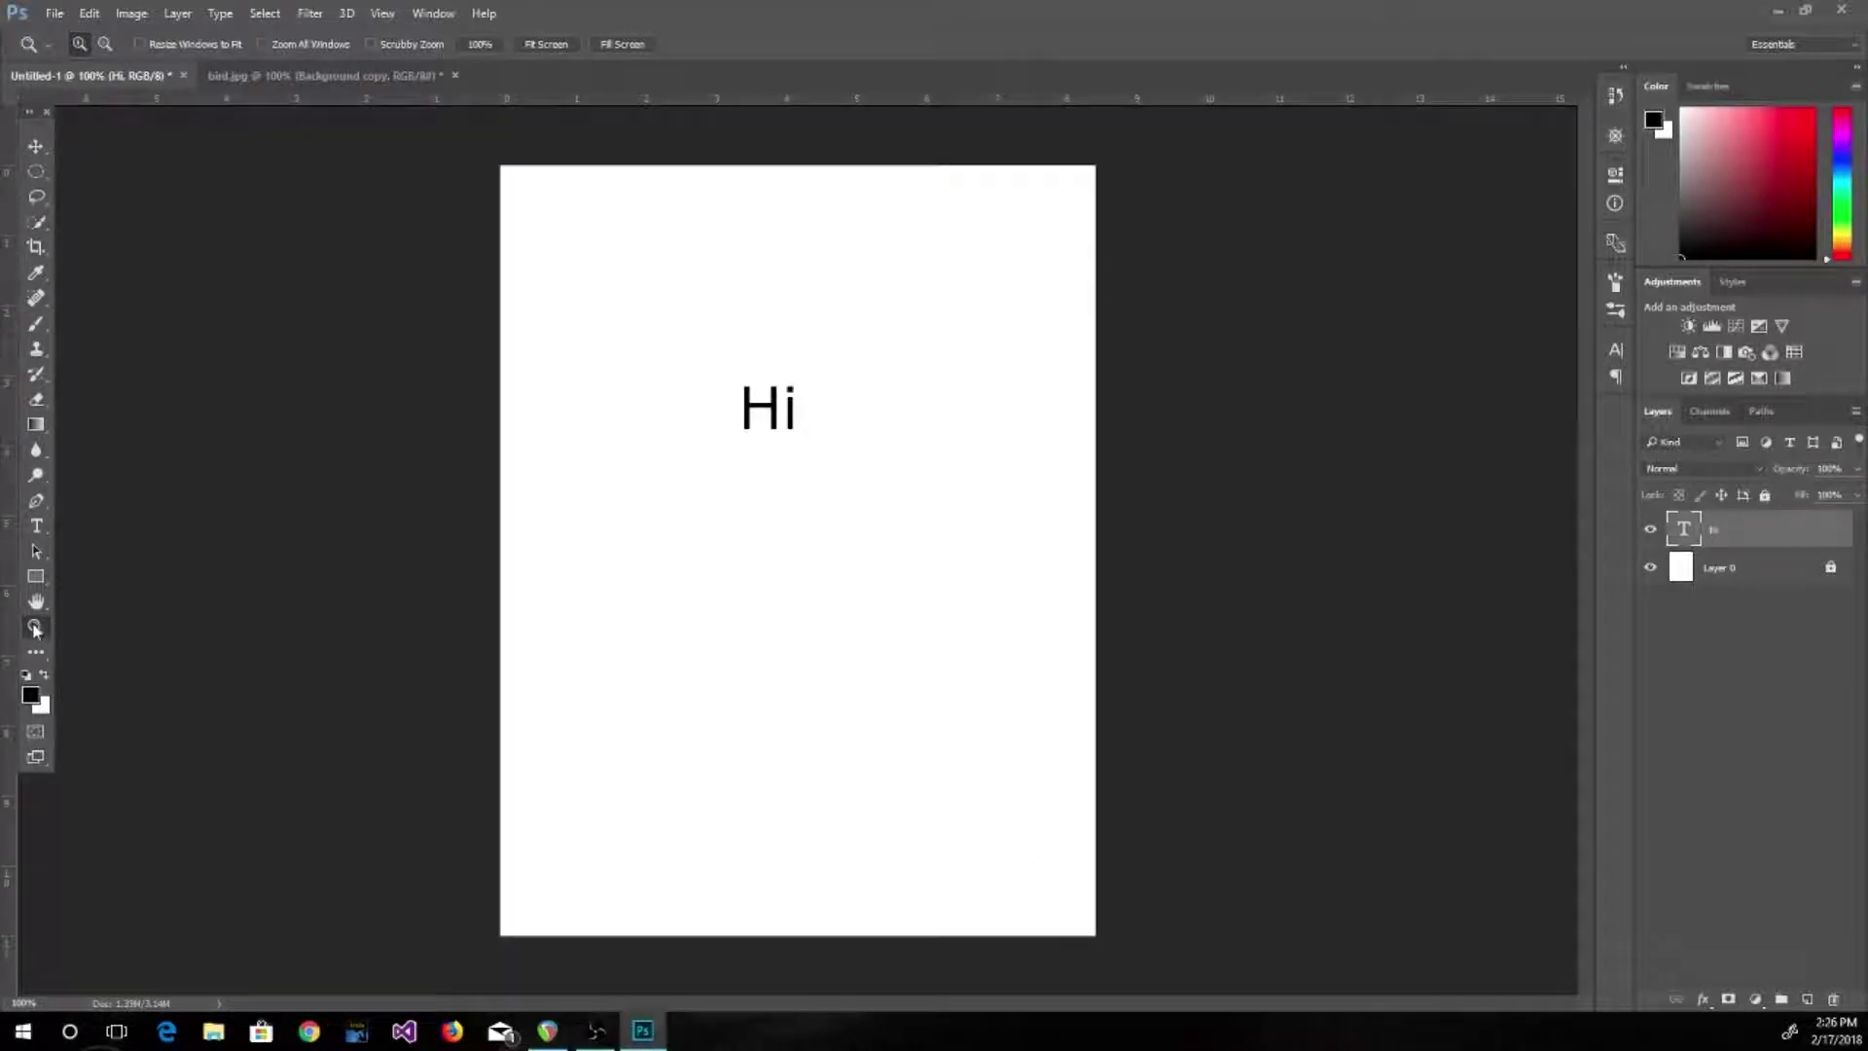
Select the whole "Hi" text and set its anti-aliasing method to Smooth
left_click(773, 406)
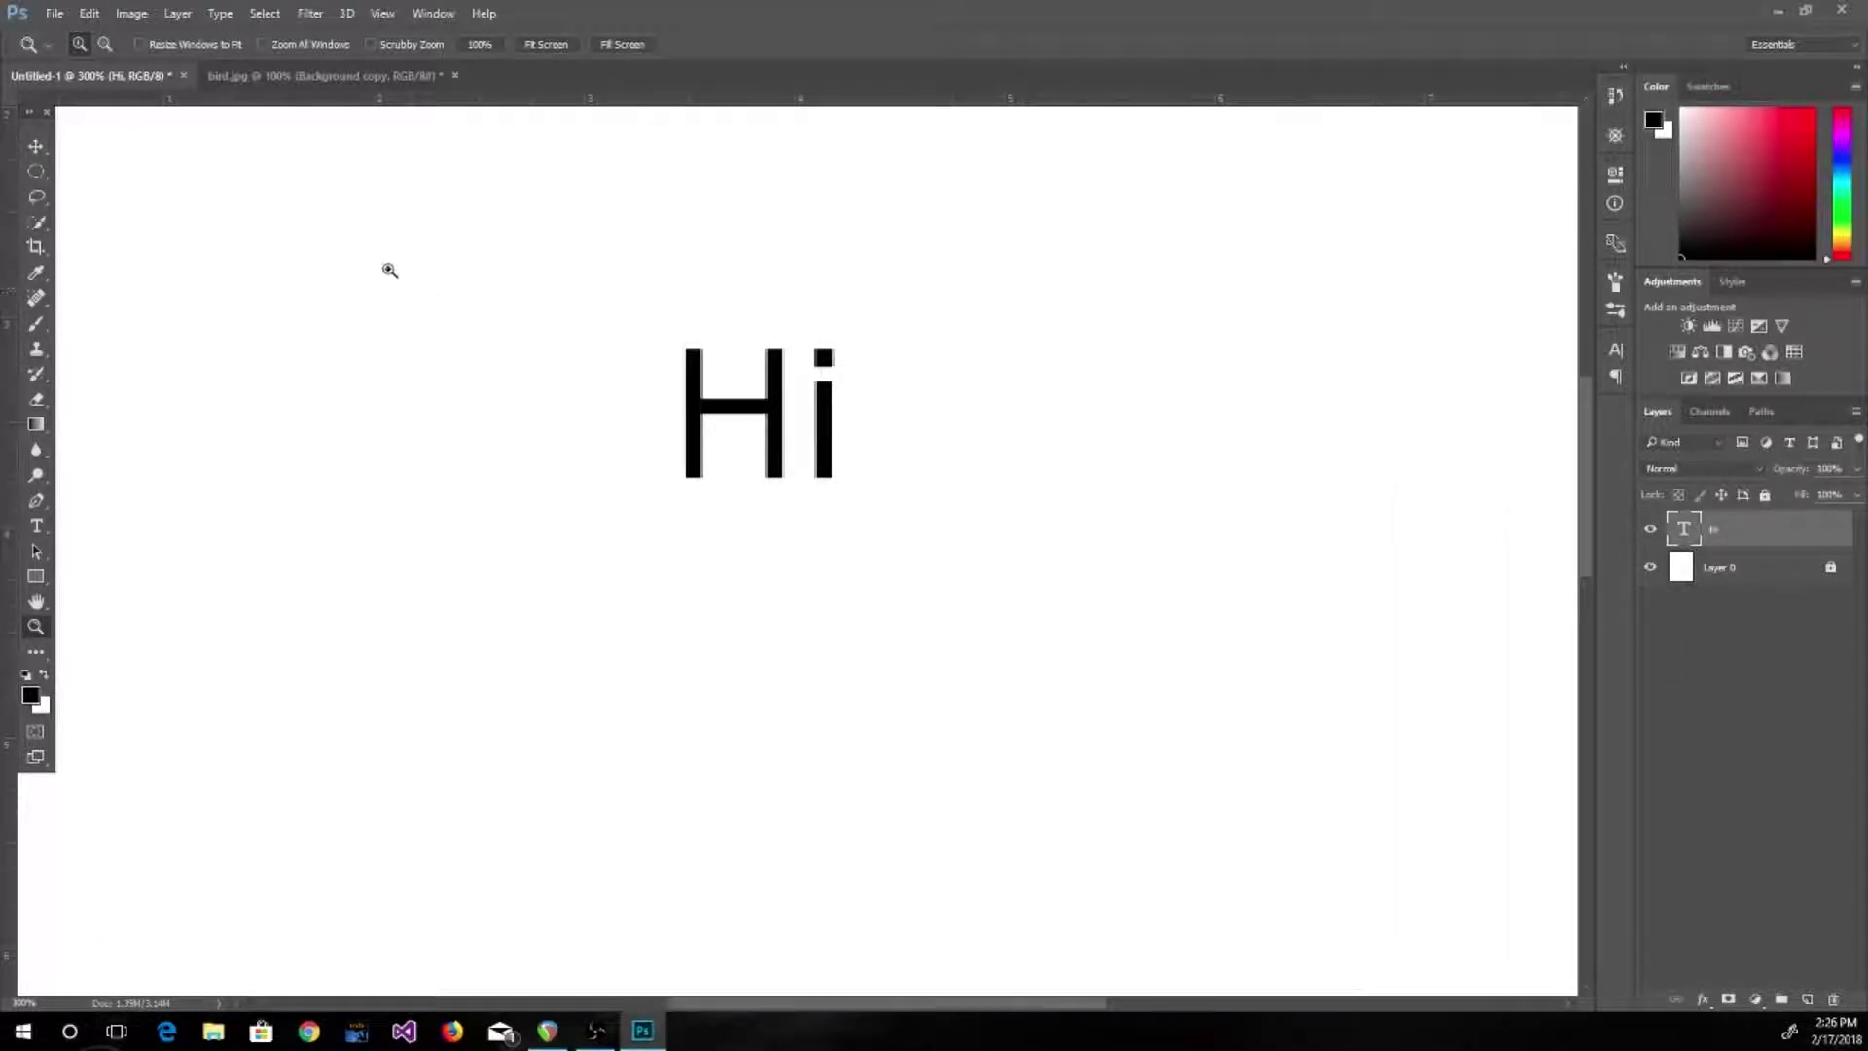
left_click(37, 526)
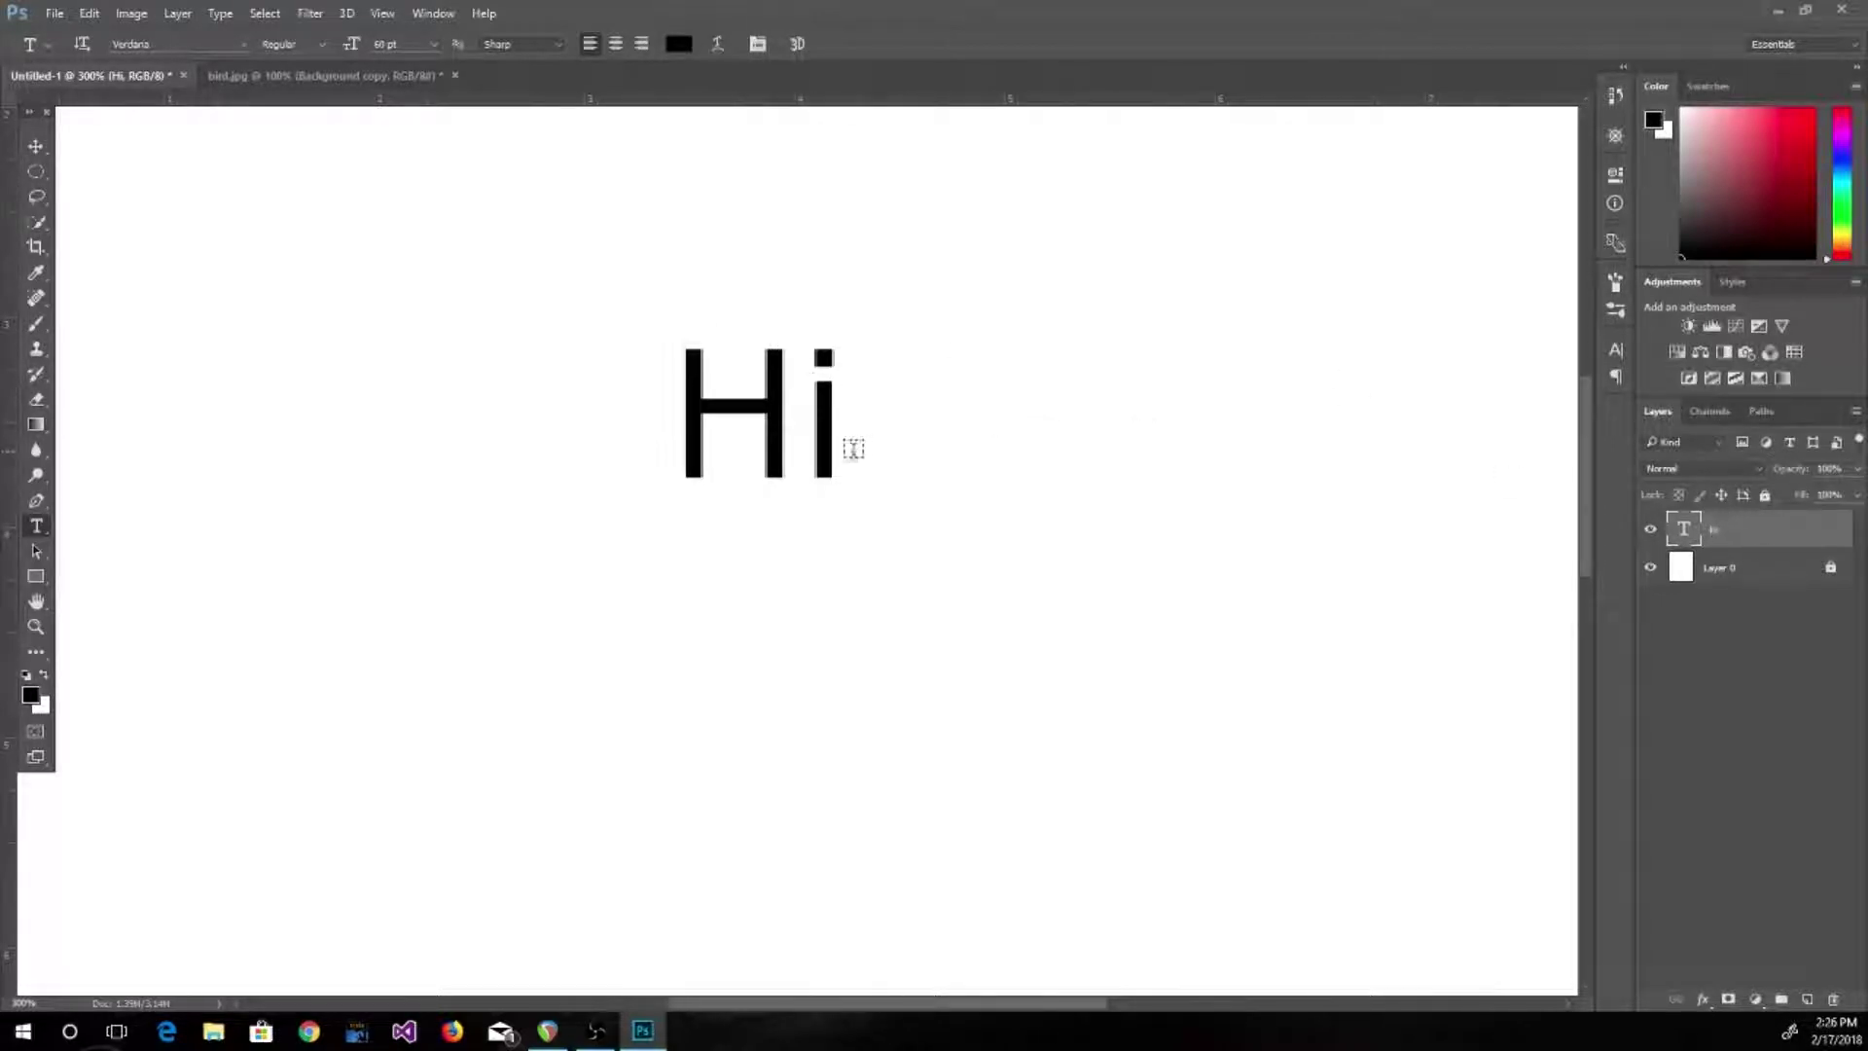
left_click(812, 447)
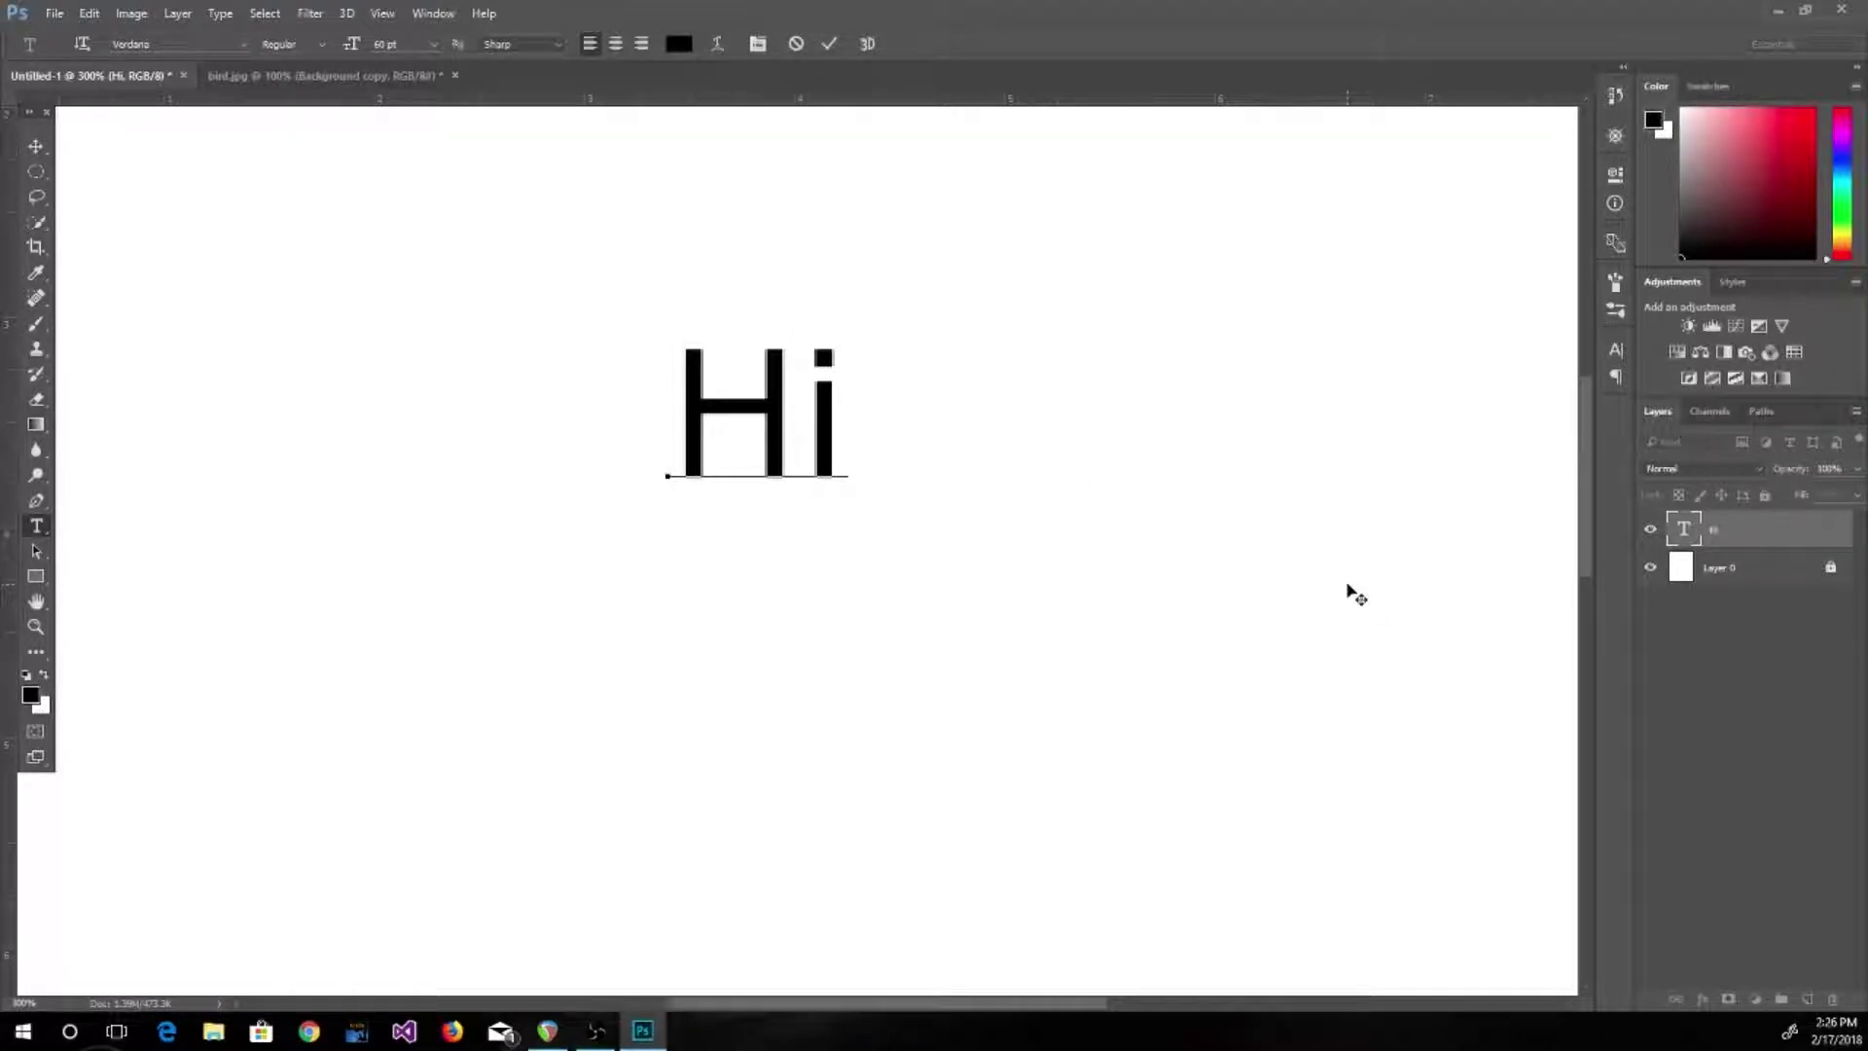
left_click_drag(855, 428, 702, 454)
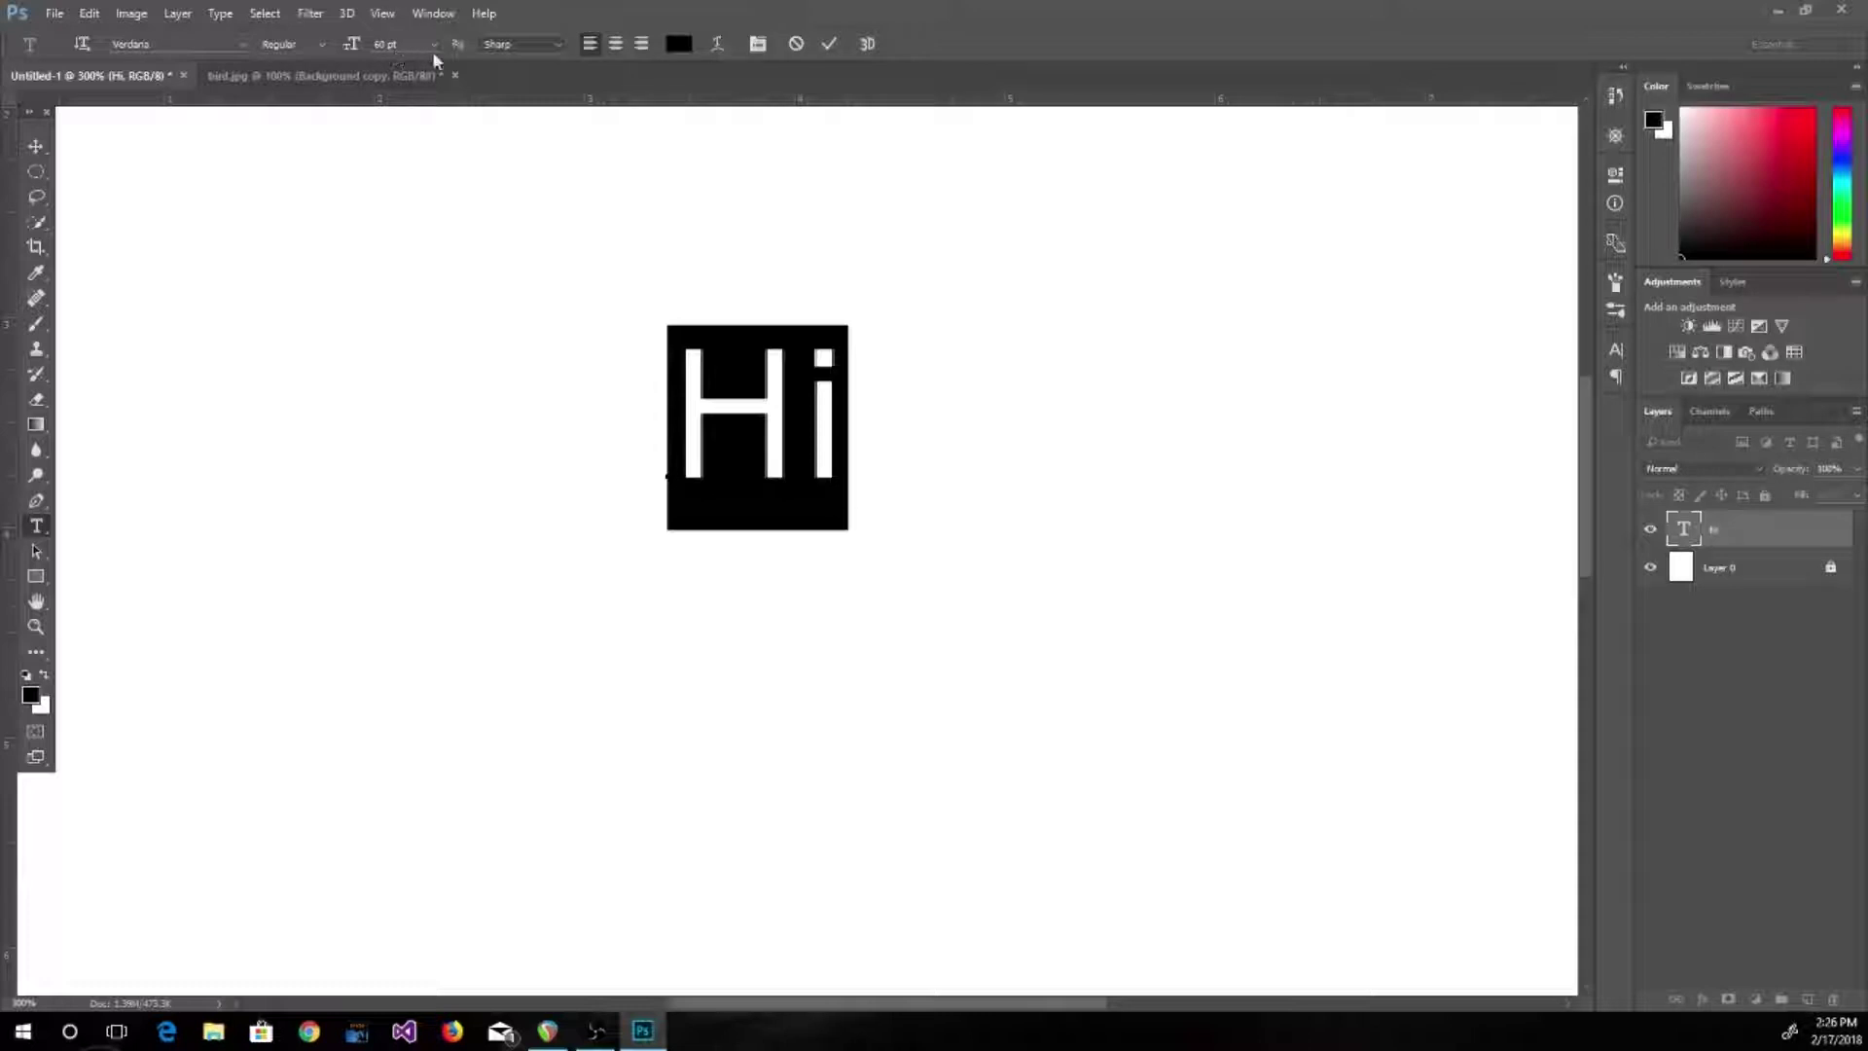
left_click(554, 50)
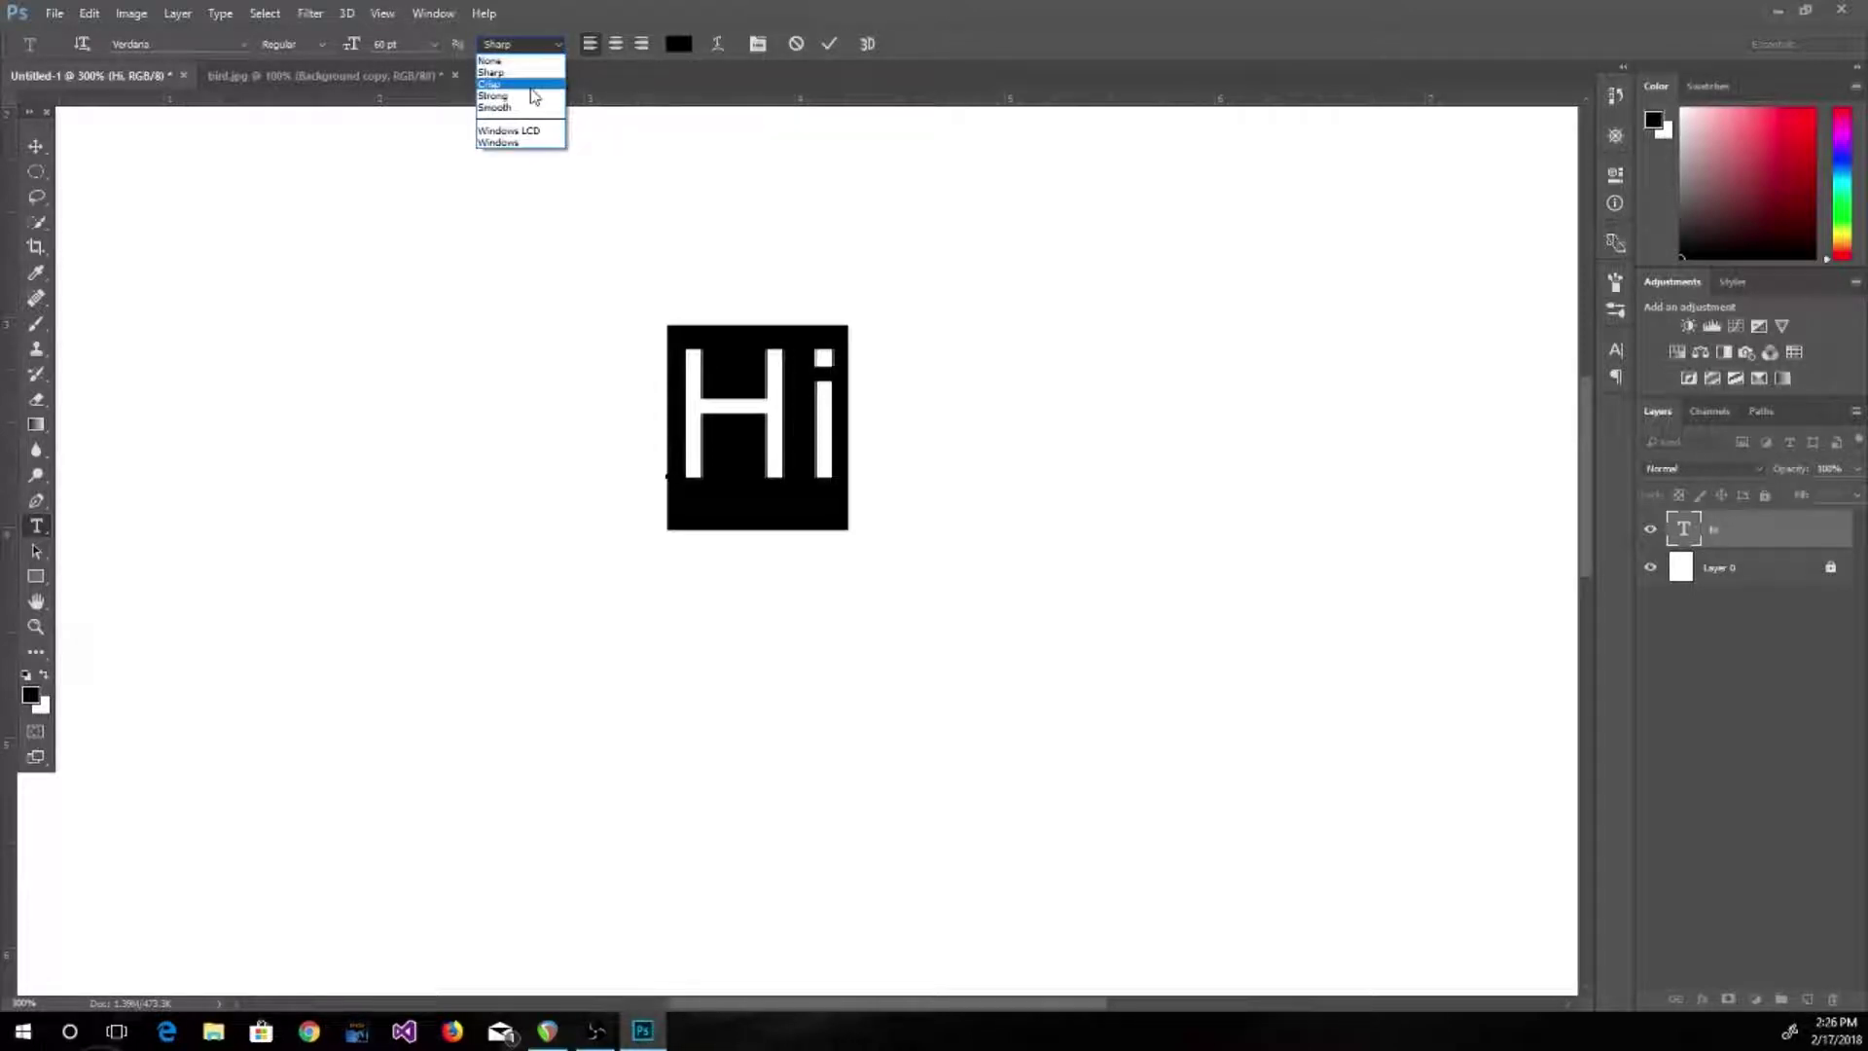
left_click(530, 108)
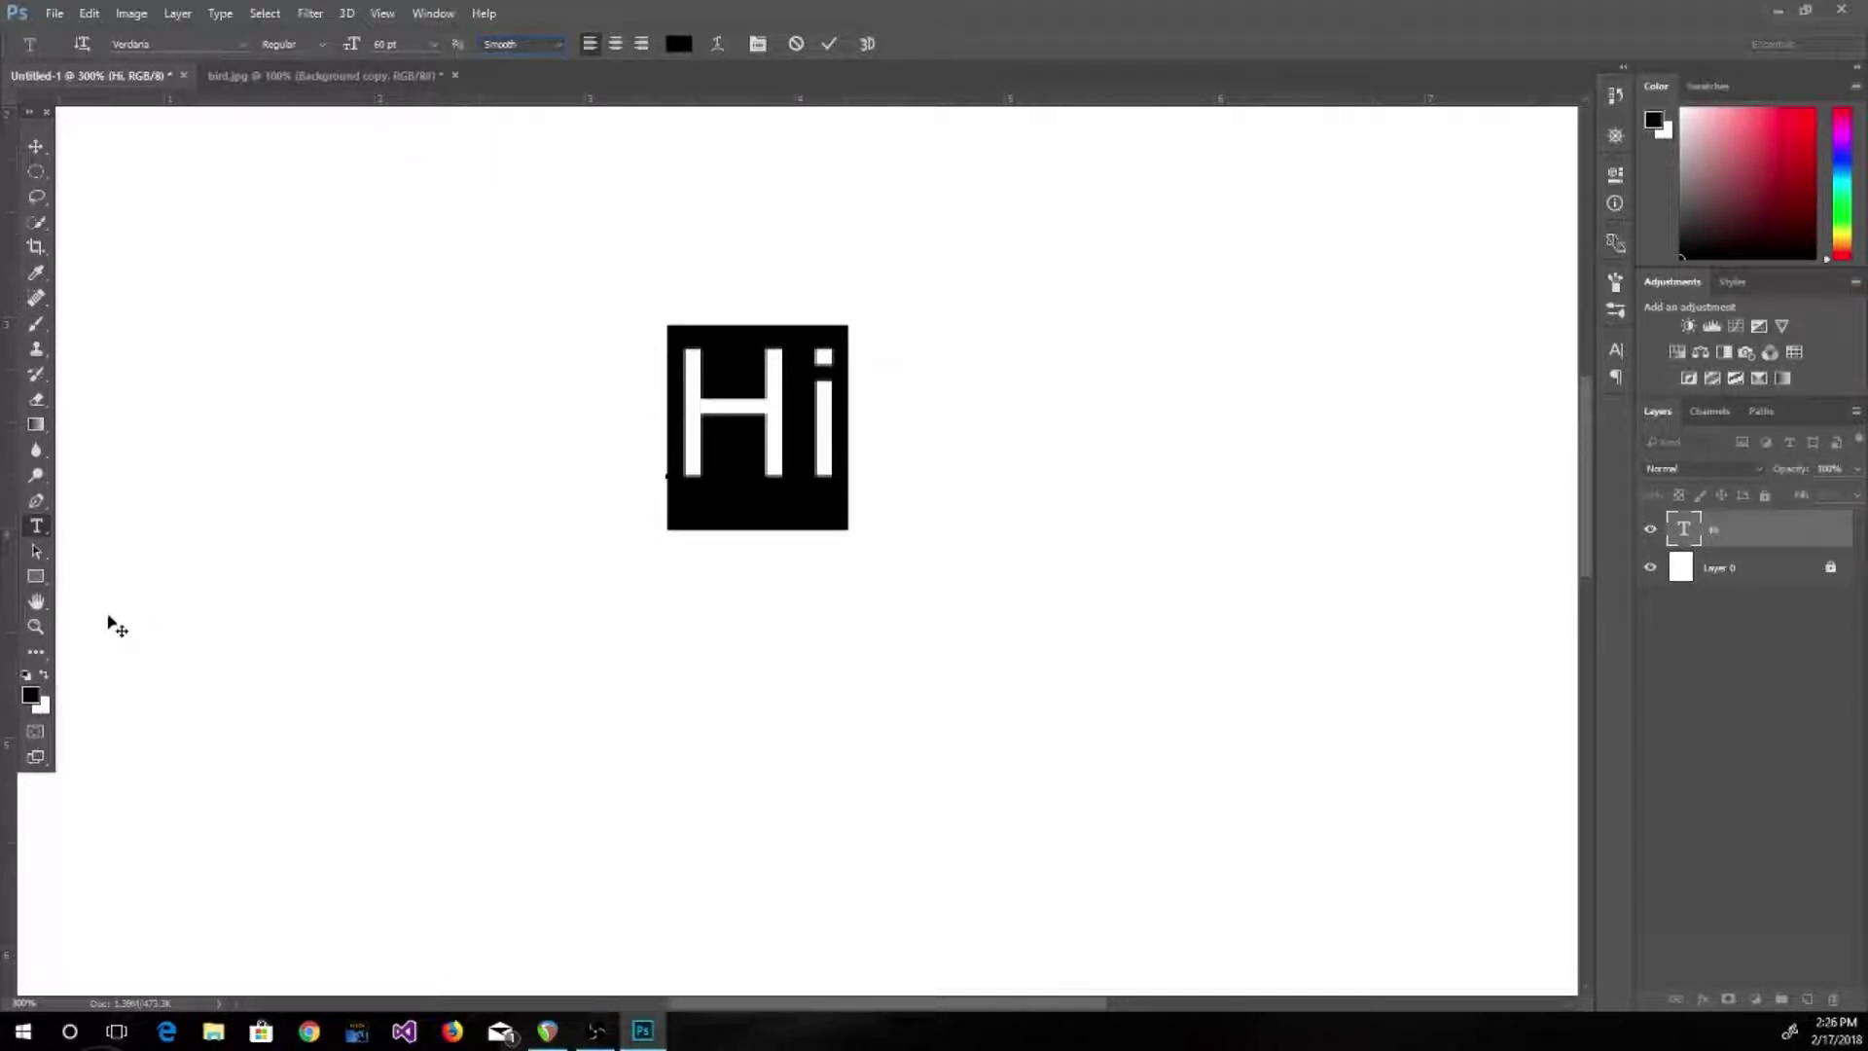
Examine the edge pixels of the smoothed "Hi" letters at 1600%, comparing them with the 100% view
left_click(36, 626)
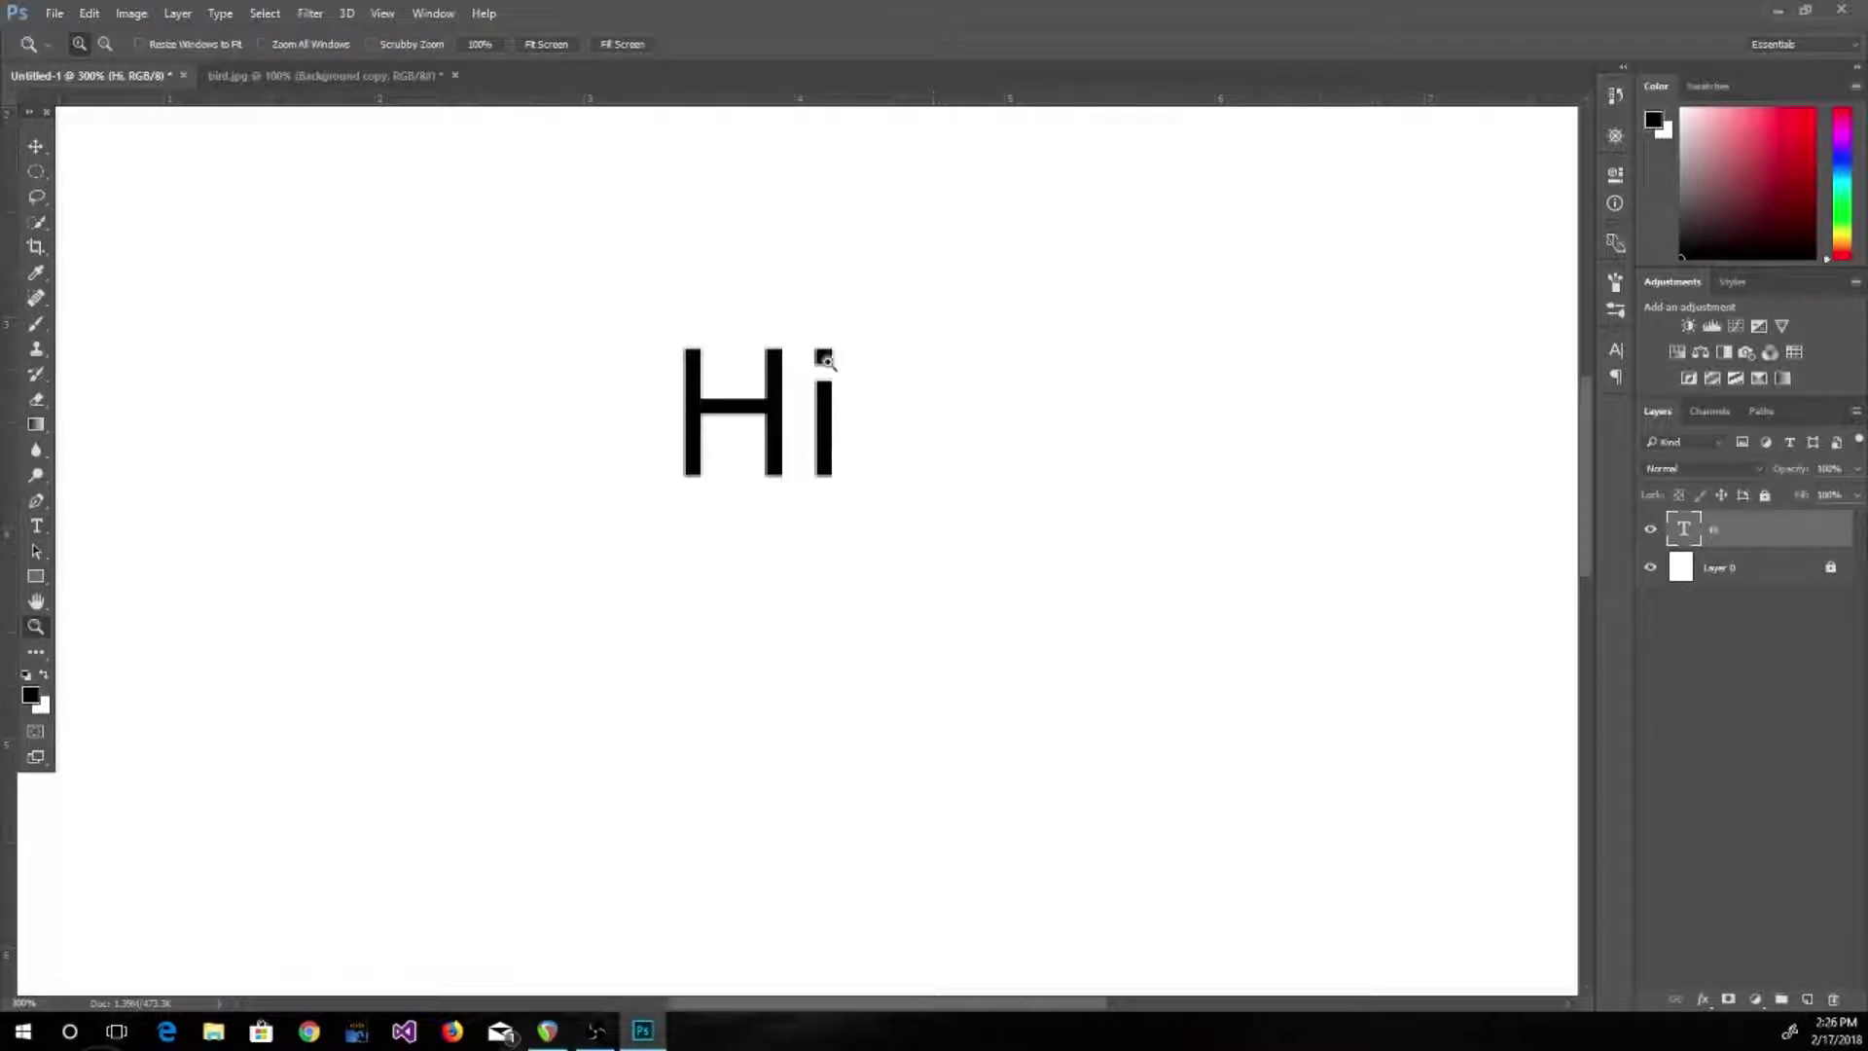
left_click(671, 436)
left_click(784, 383)
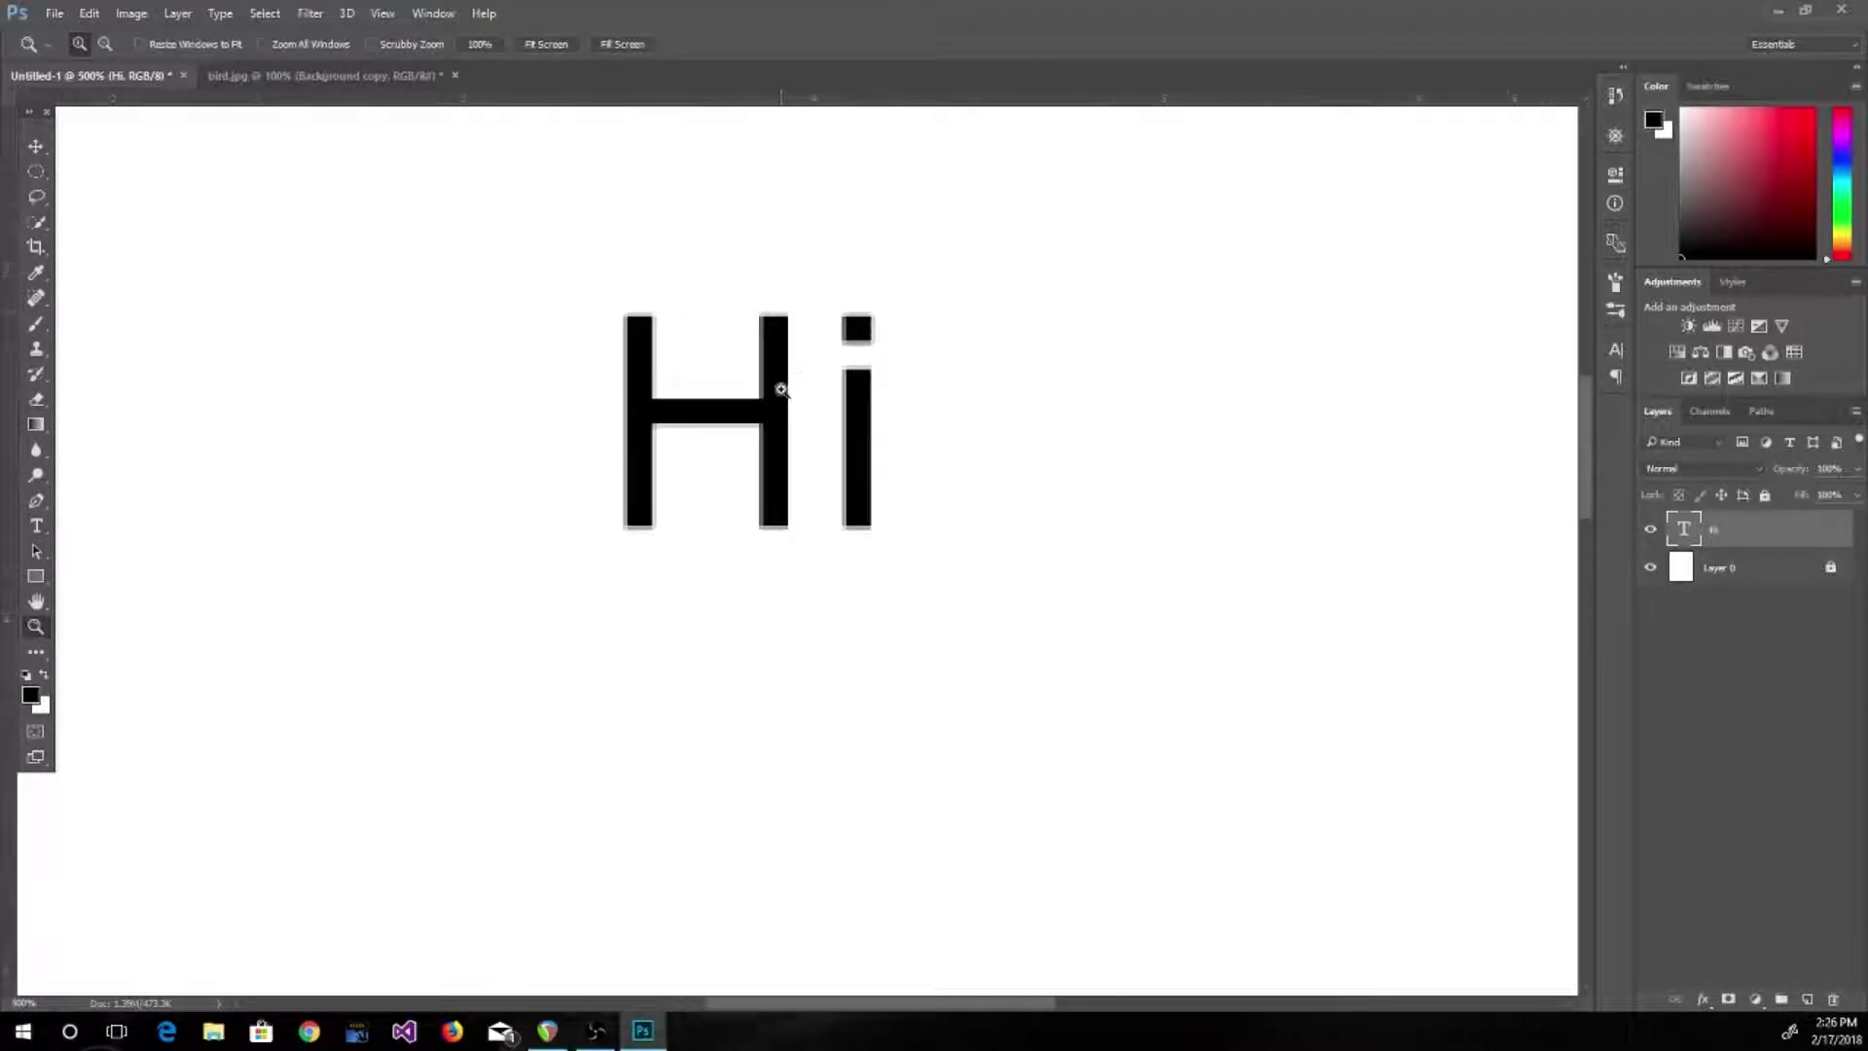
left_click(781, 389)
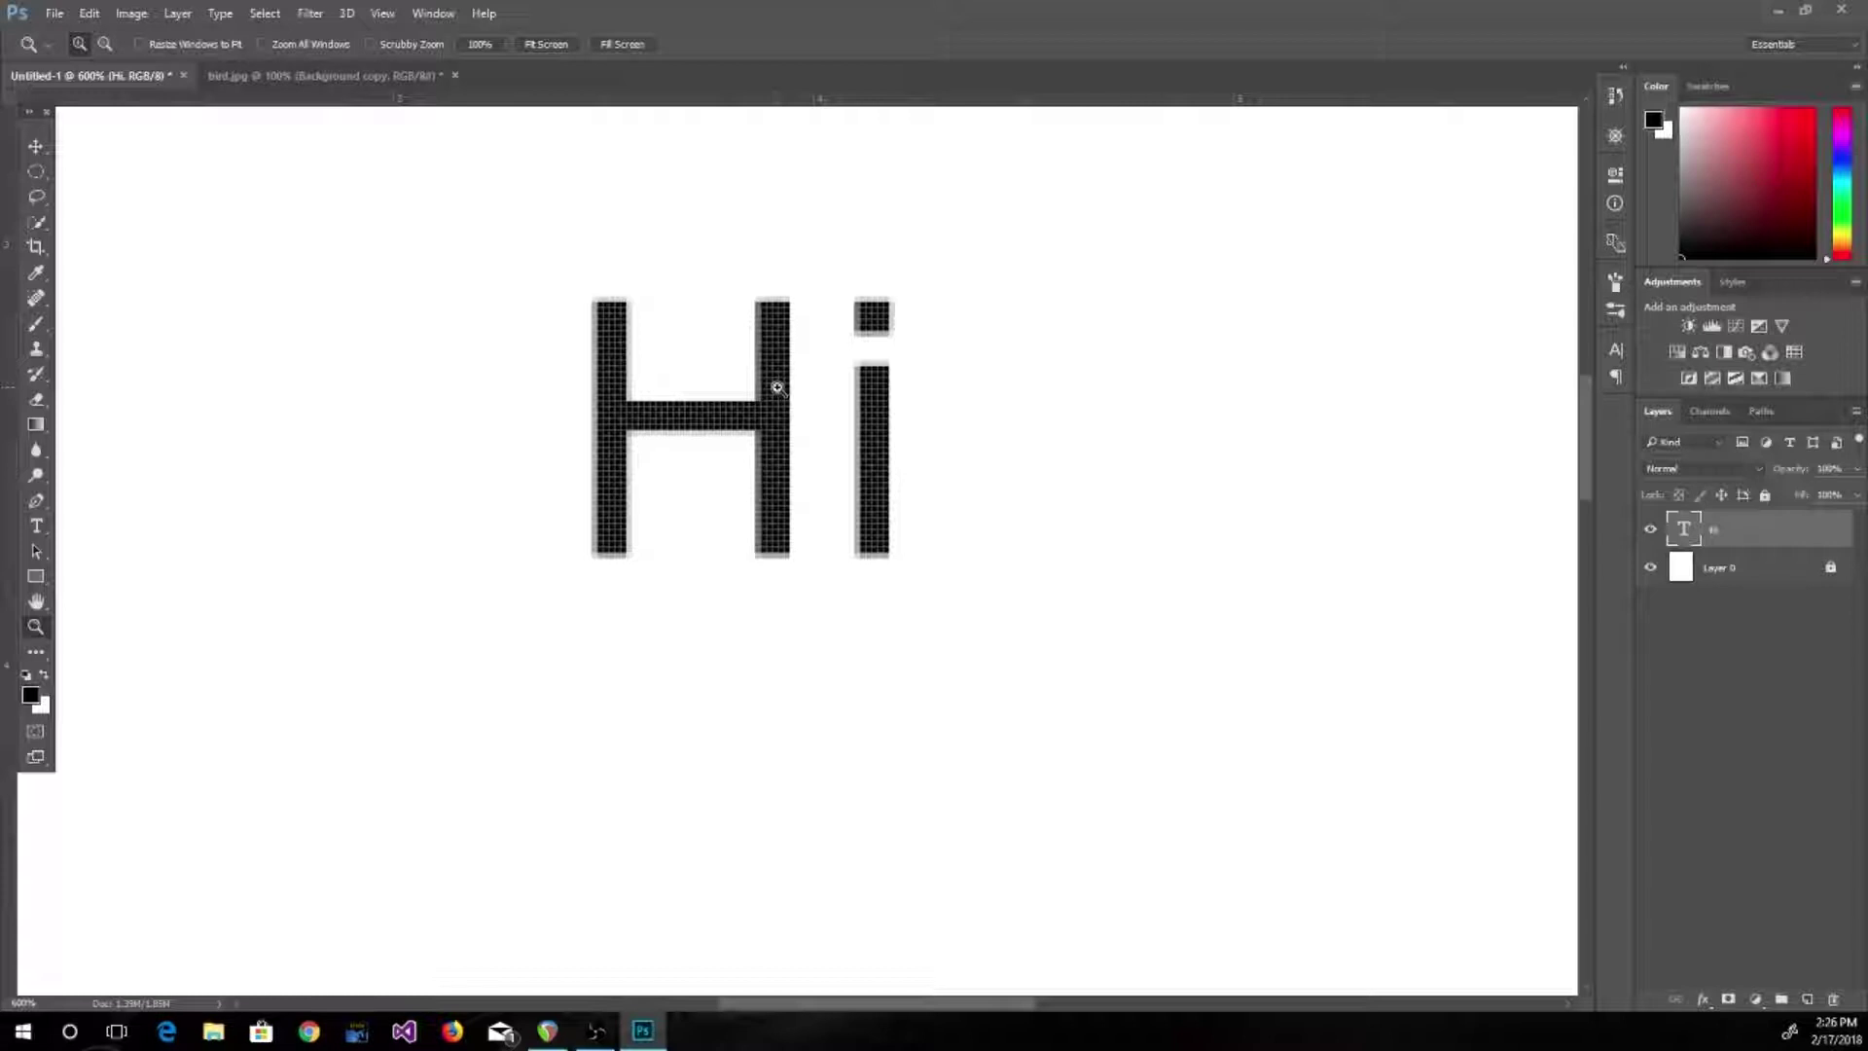
left_click(777, 387)
left_click(777, 387)
left_click(777, 387)
left_click(778, 388)
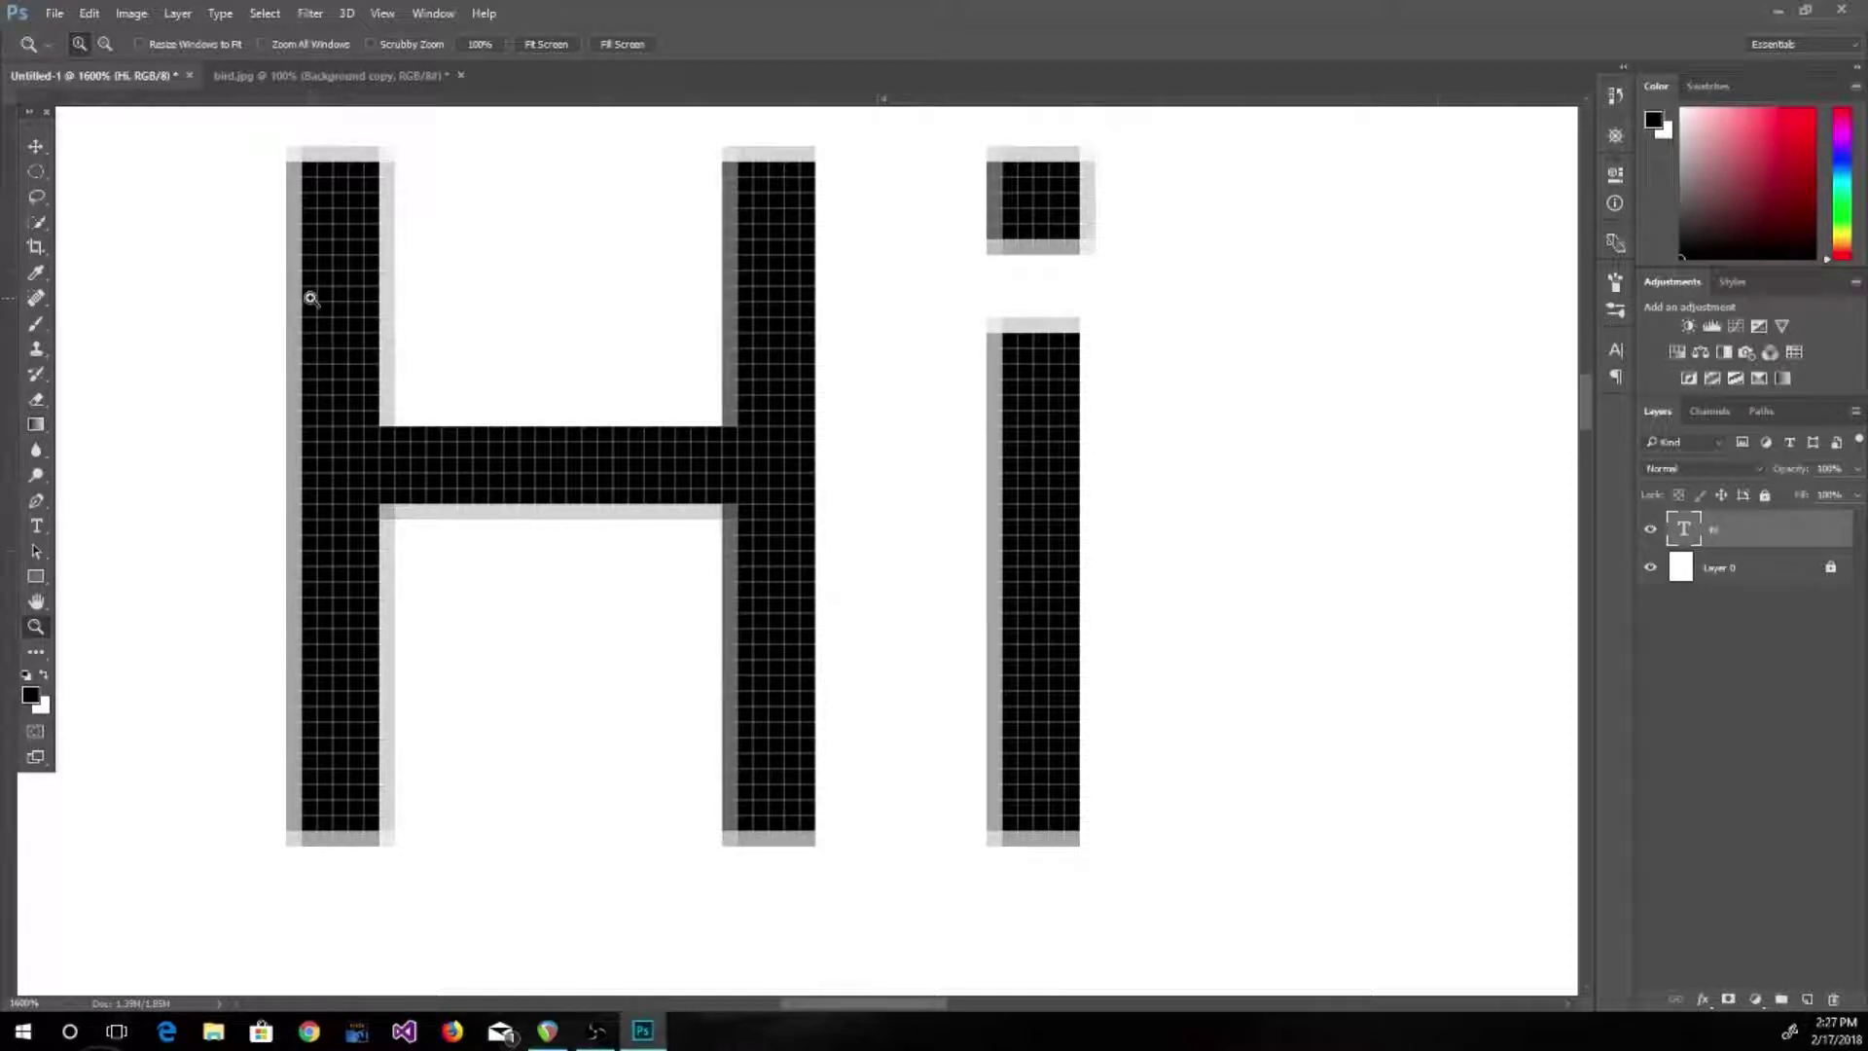
double_click(36, 628)
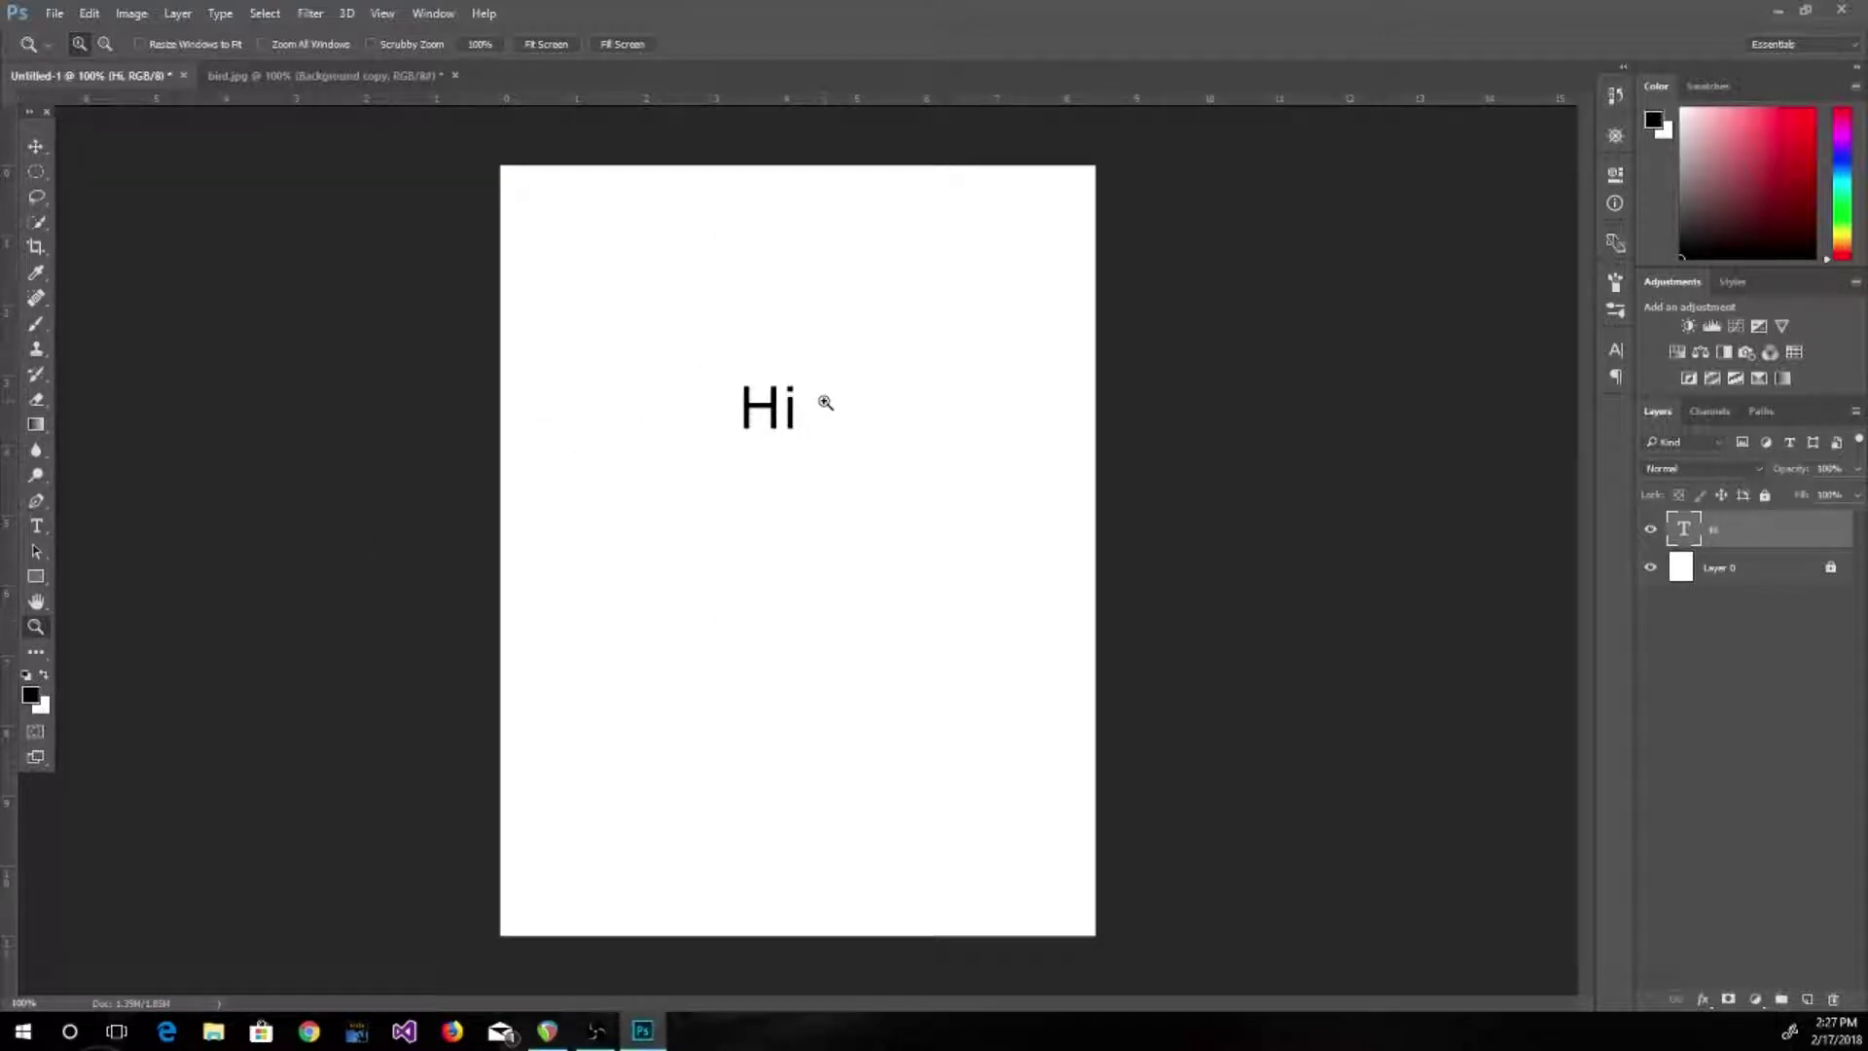
left_click_drag(768, 411, 767, 409)
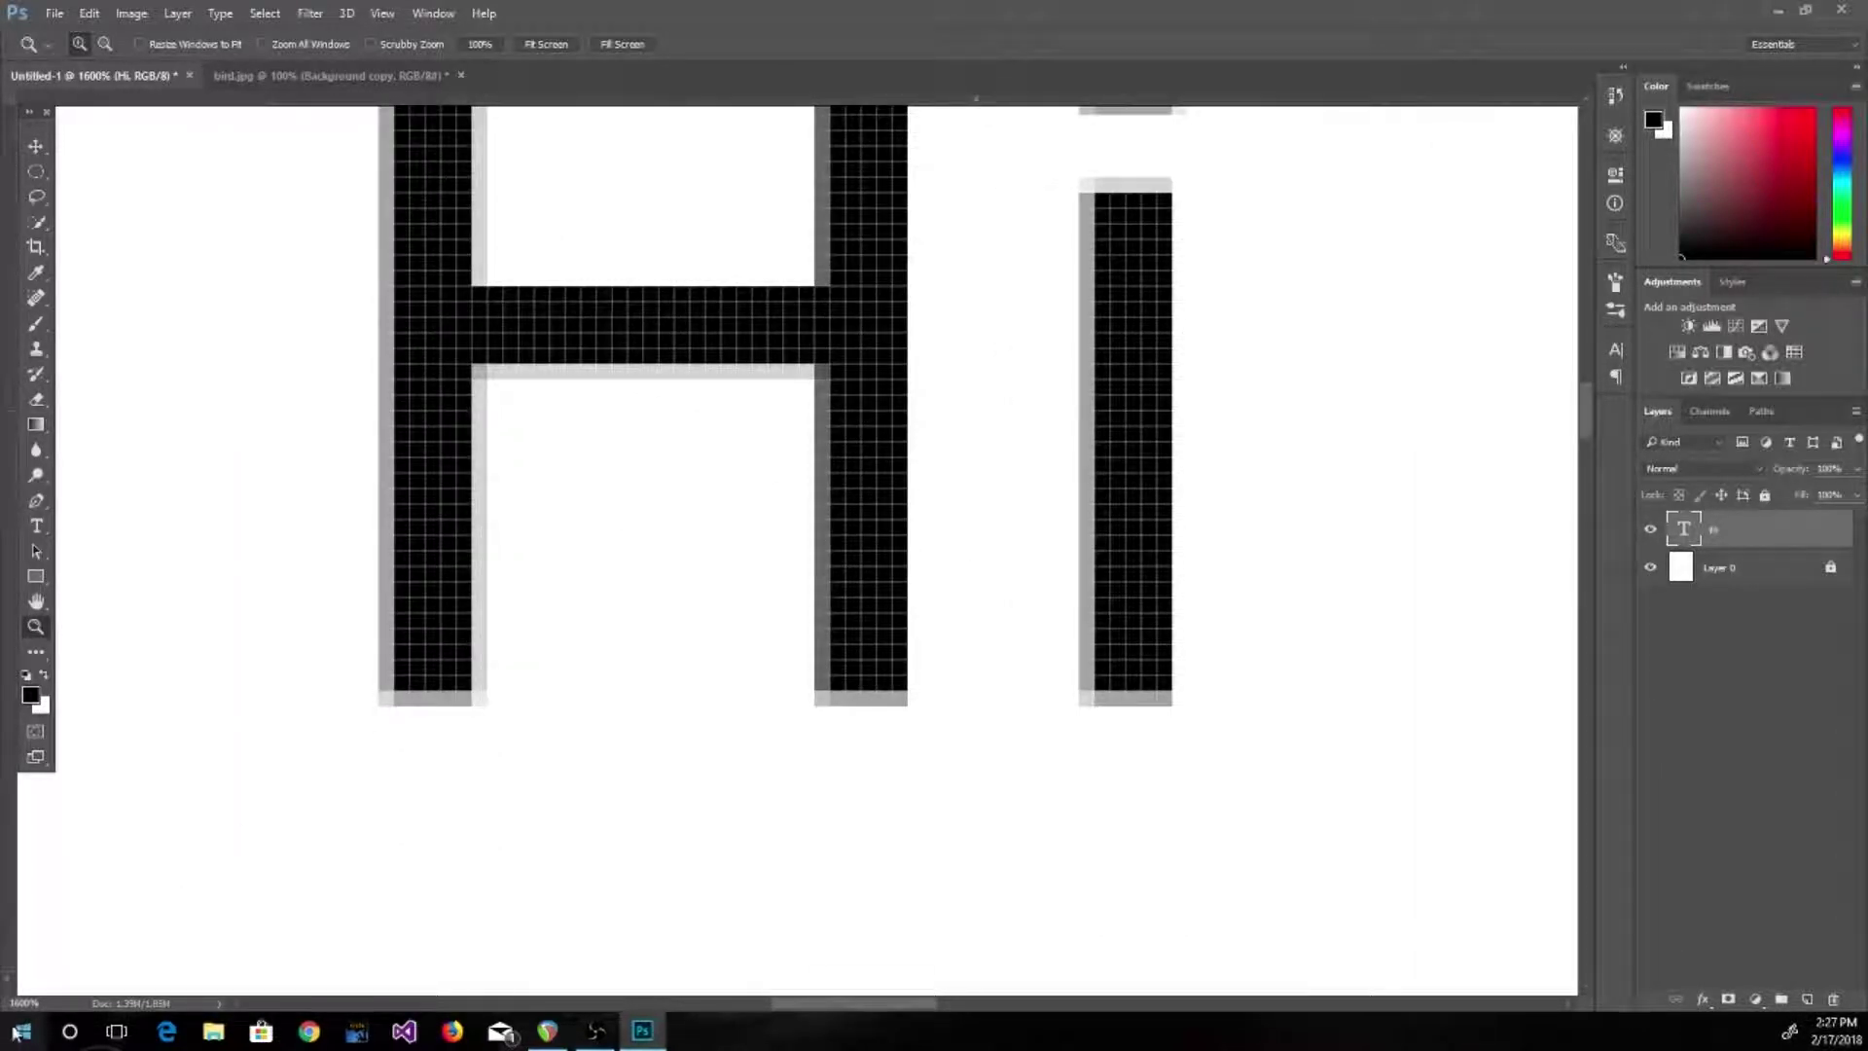
scroll(550, 582, "up", 4)
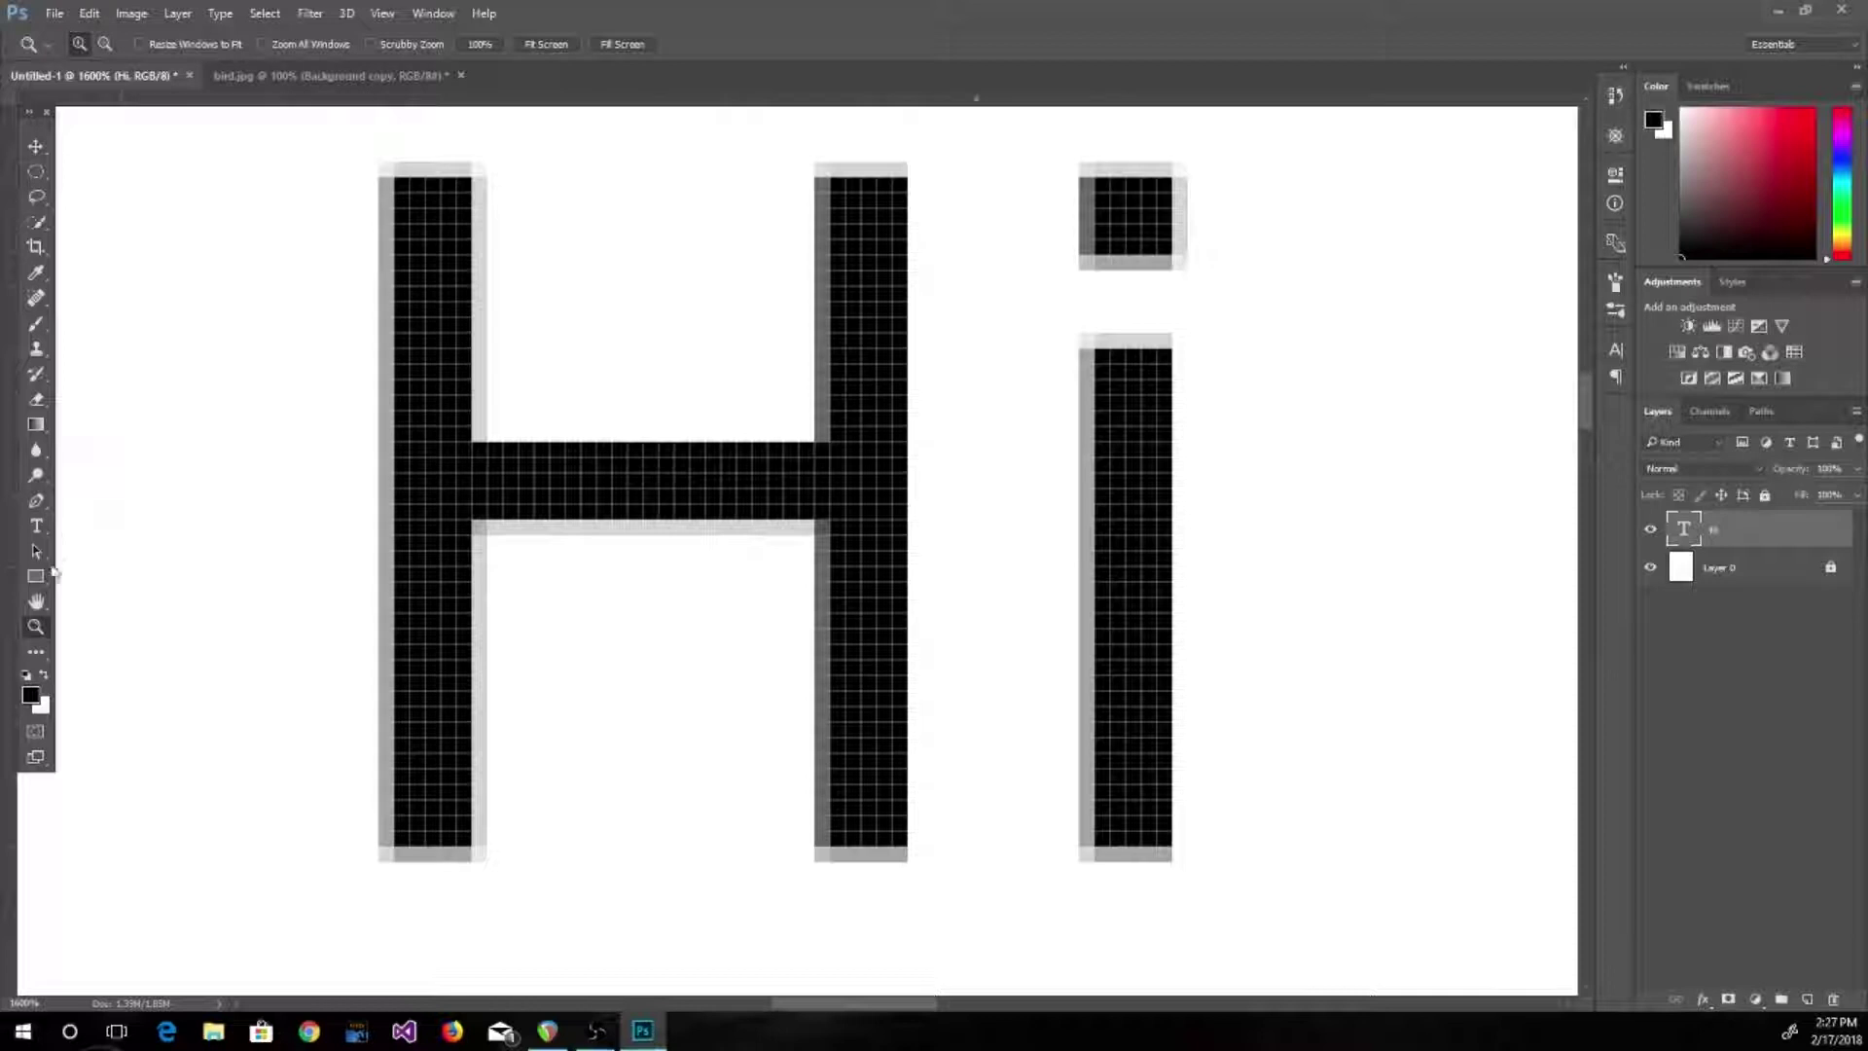
left_click(36, 525)
left_click_drag(1303, 545, 1041, 578)
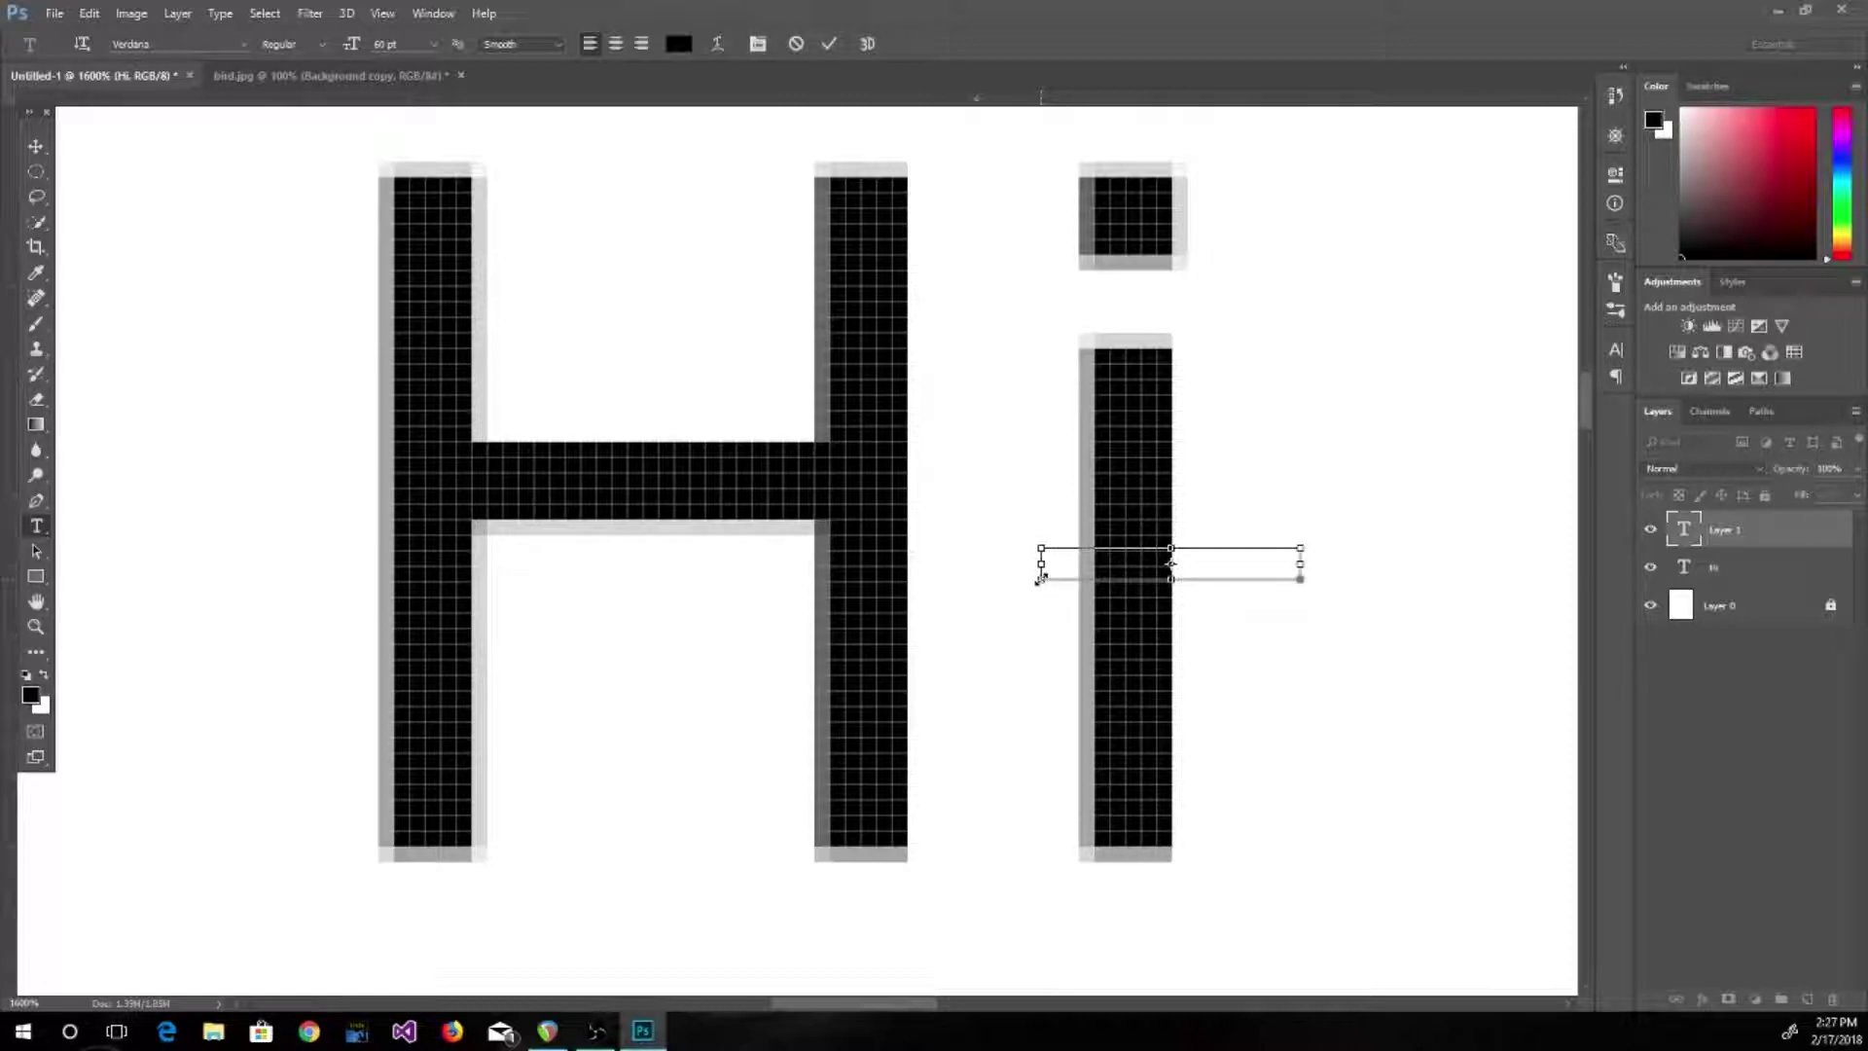
left_click_drag(1788, 541, 1836, 1002)
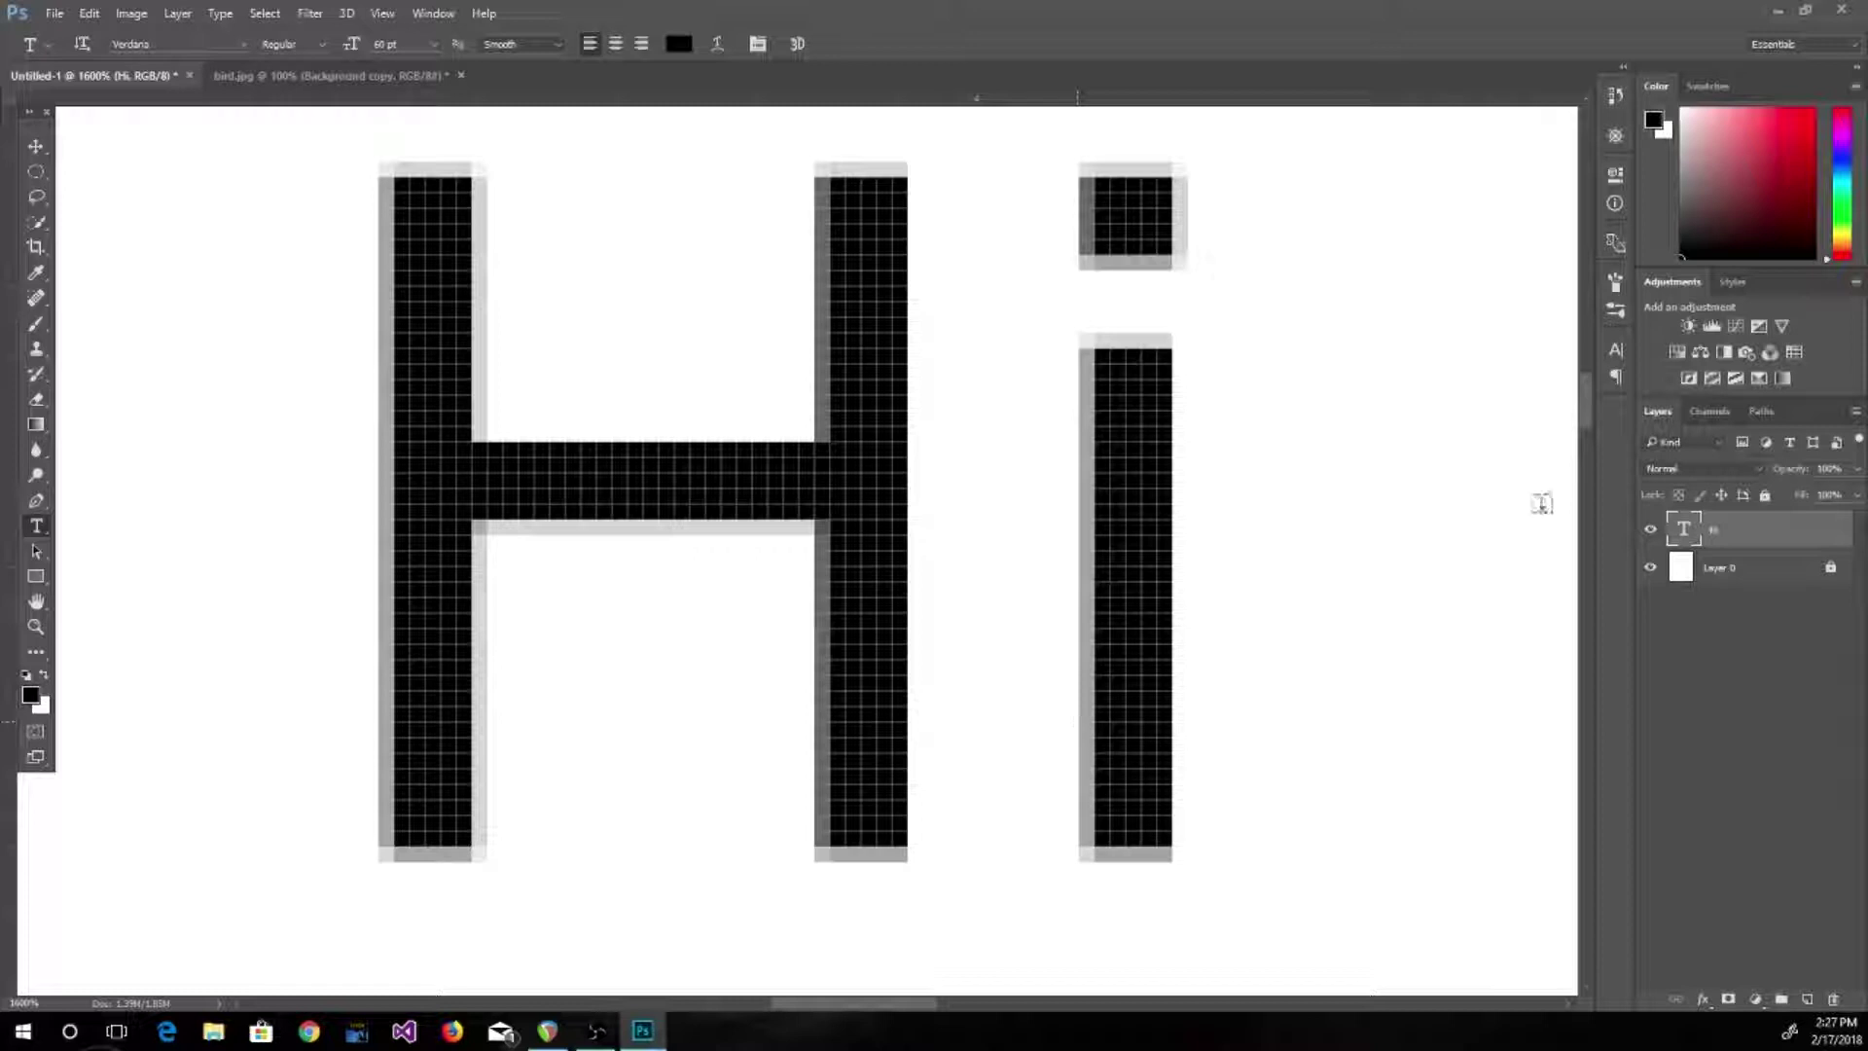
left_click(1455, 588)
left_click_drag(1735, 530, 1829, 1002)
Select the whole "Hi" text, try the Strong anti-aliasing method on it, and set anti-aliasing to None
left_click(1040, 801)
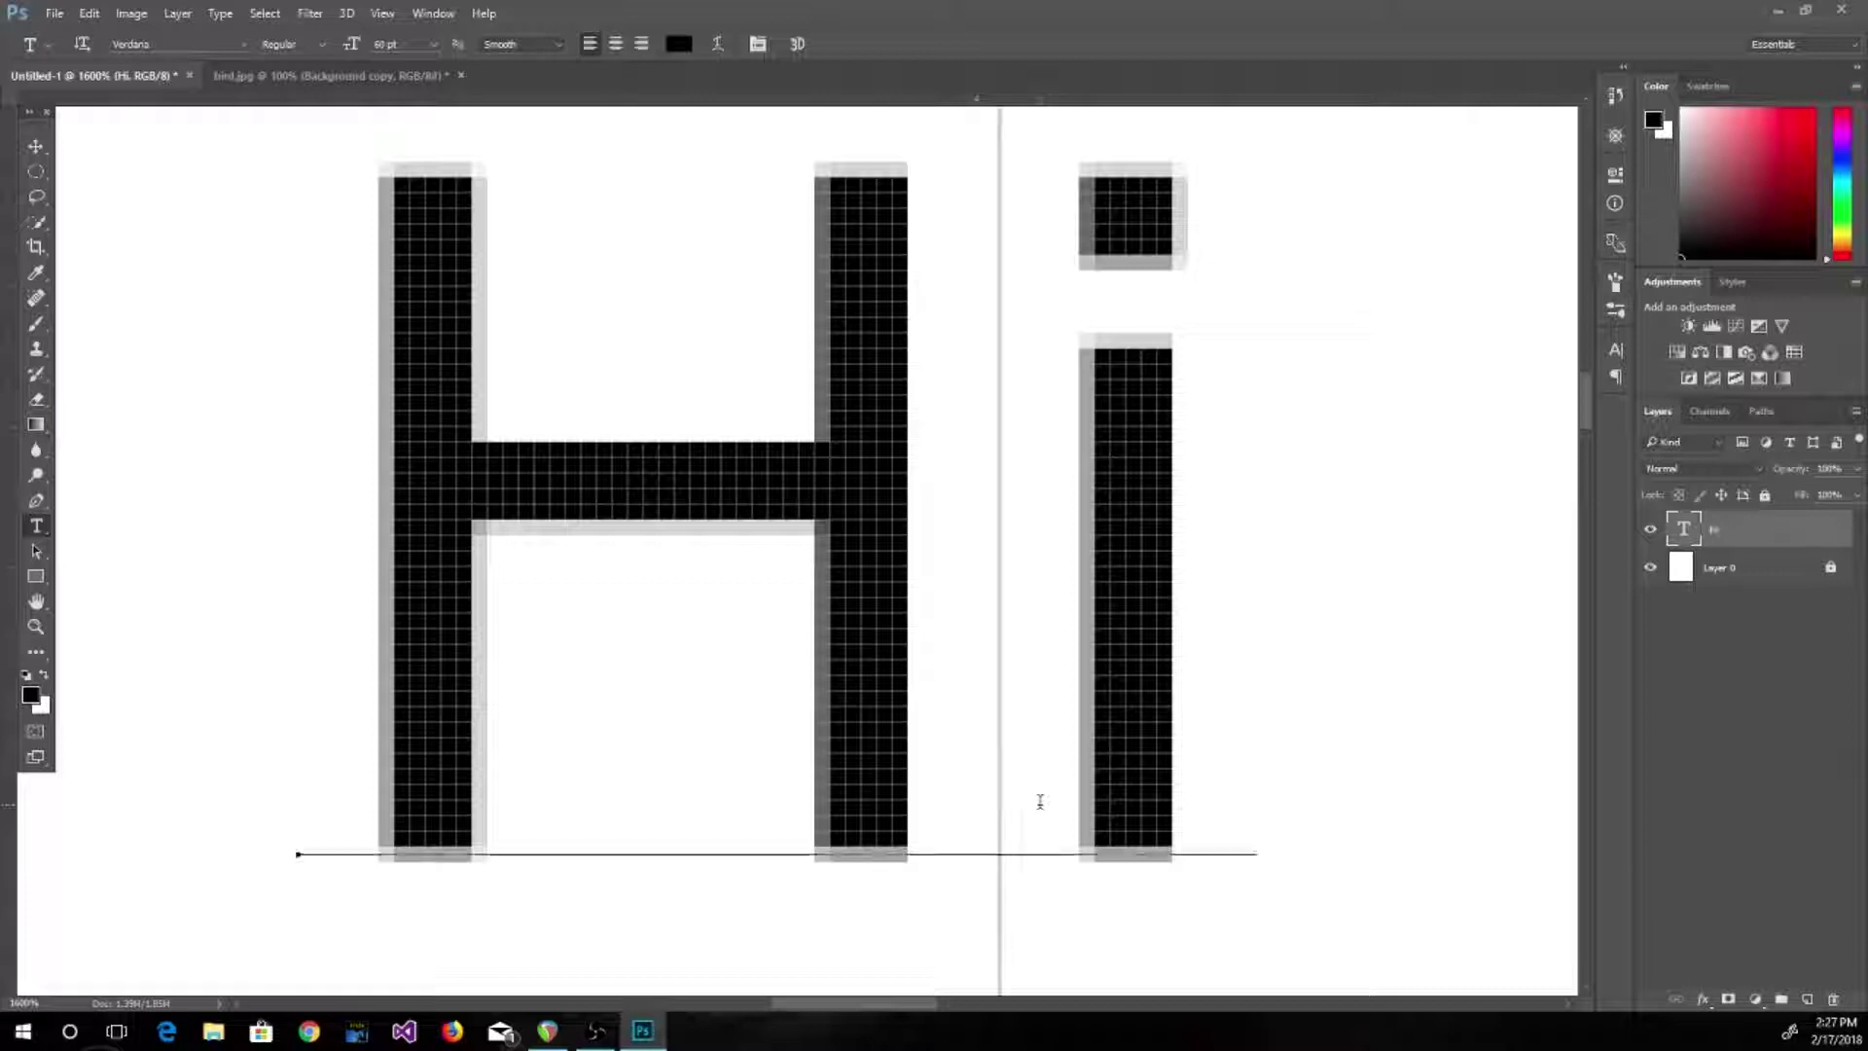
left_click_drag(1263, 760, 325, 791)
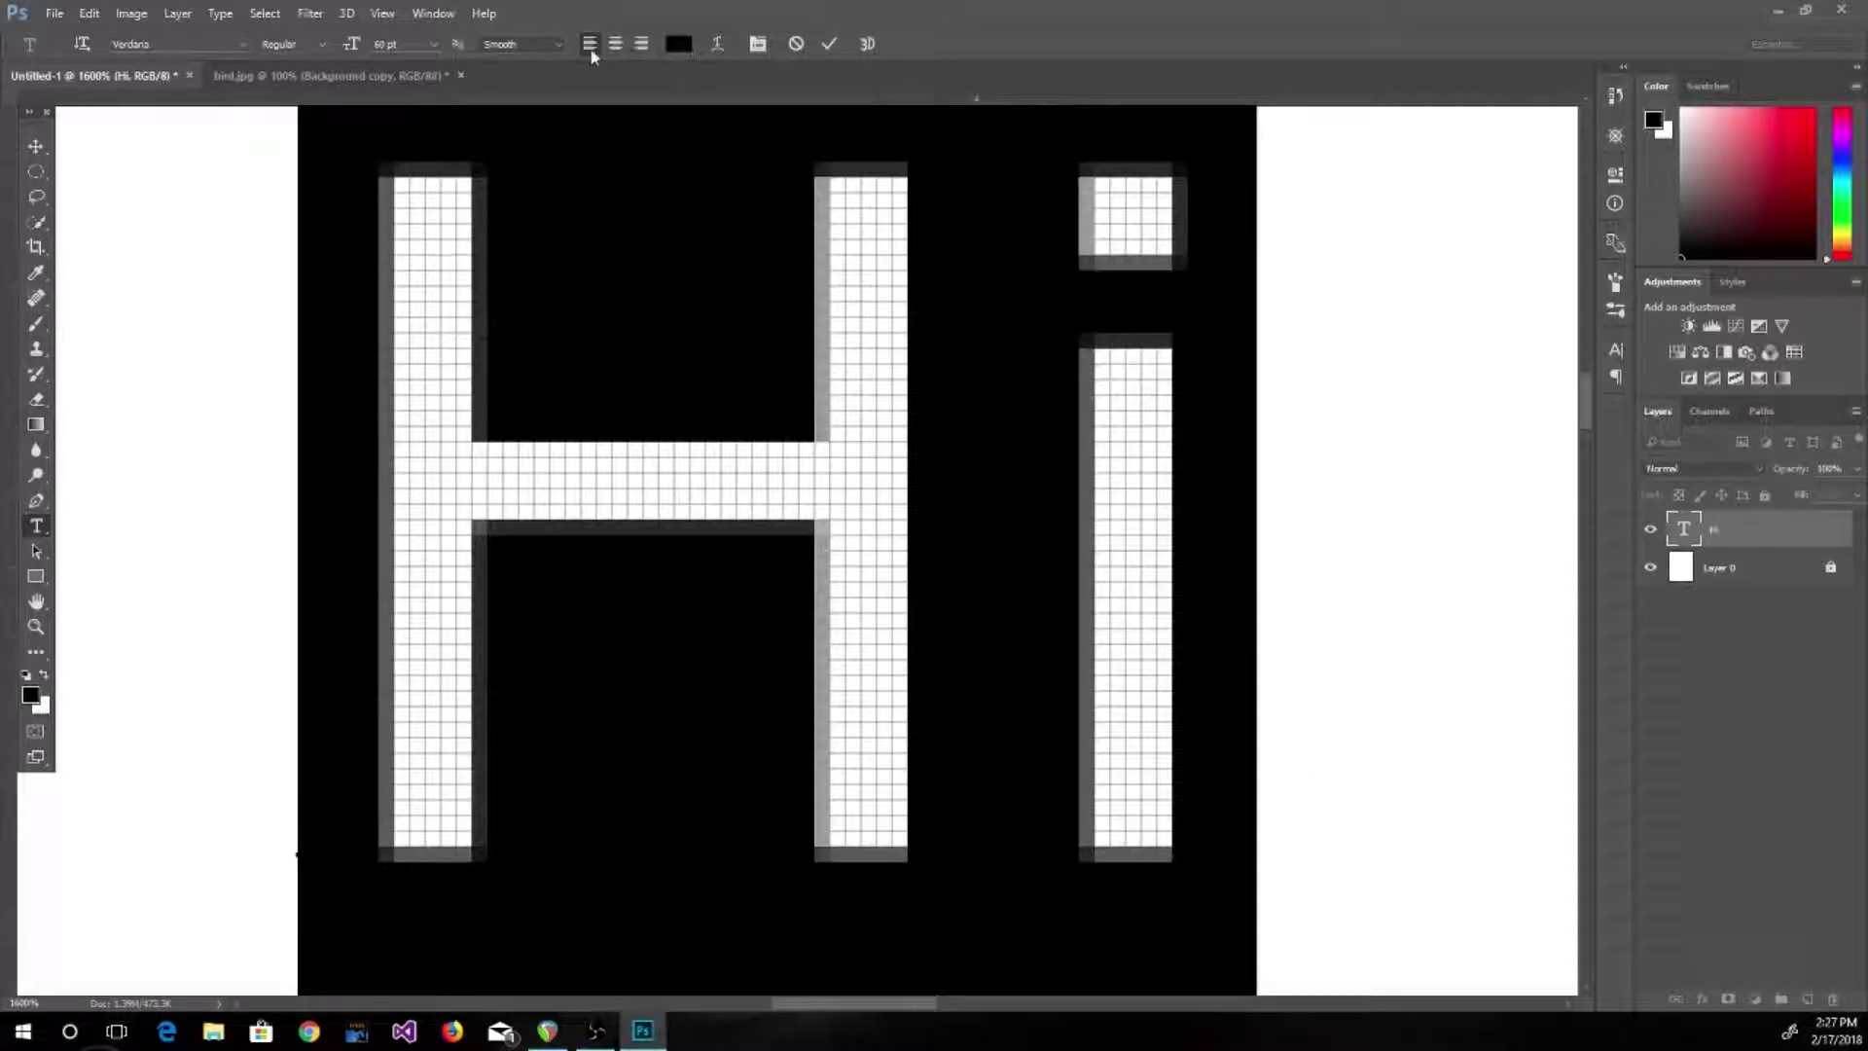
left_click(559, 45)
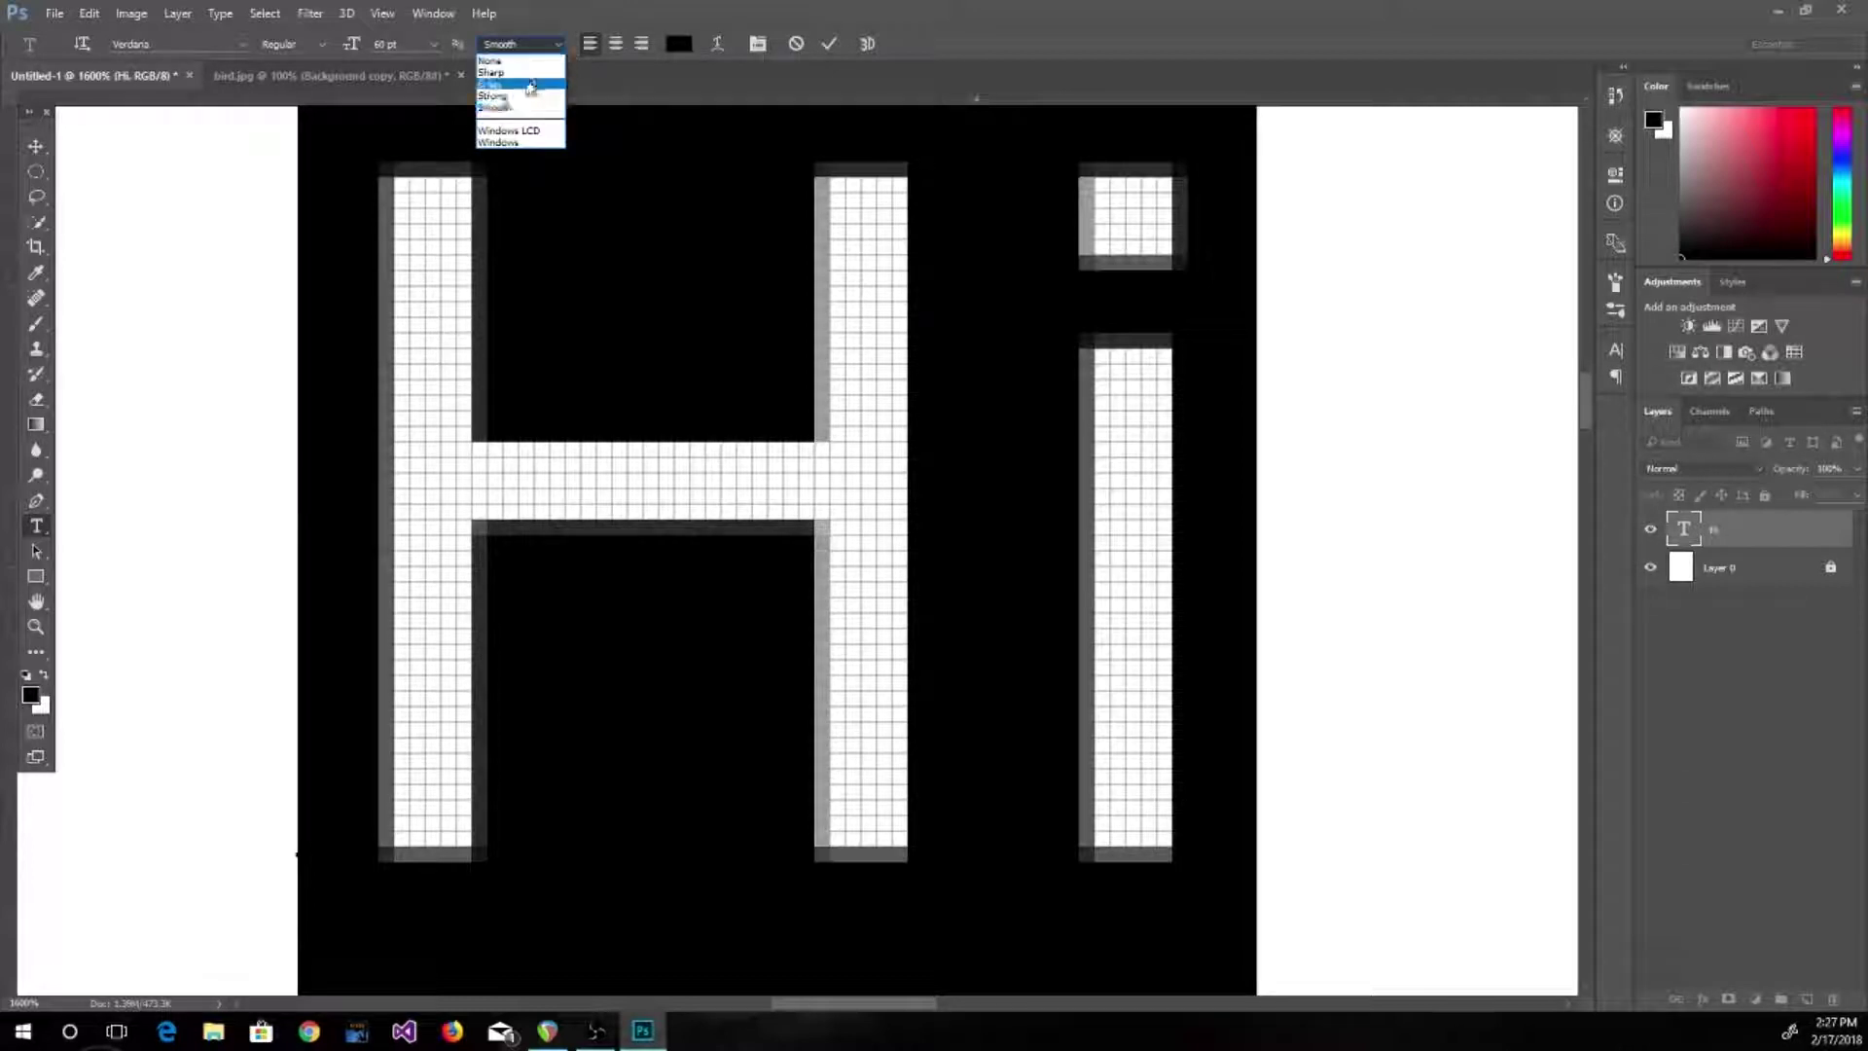
left_click(522, 95)
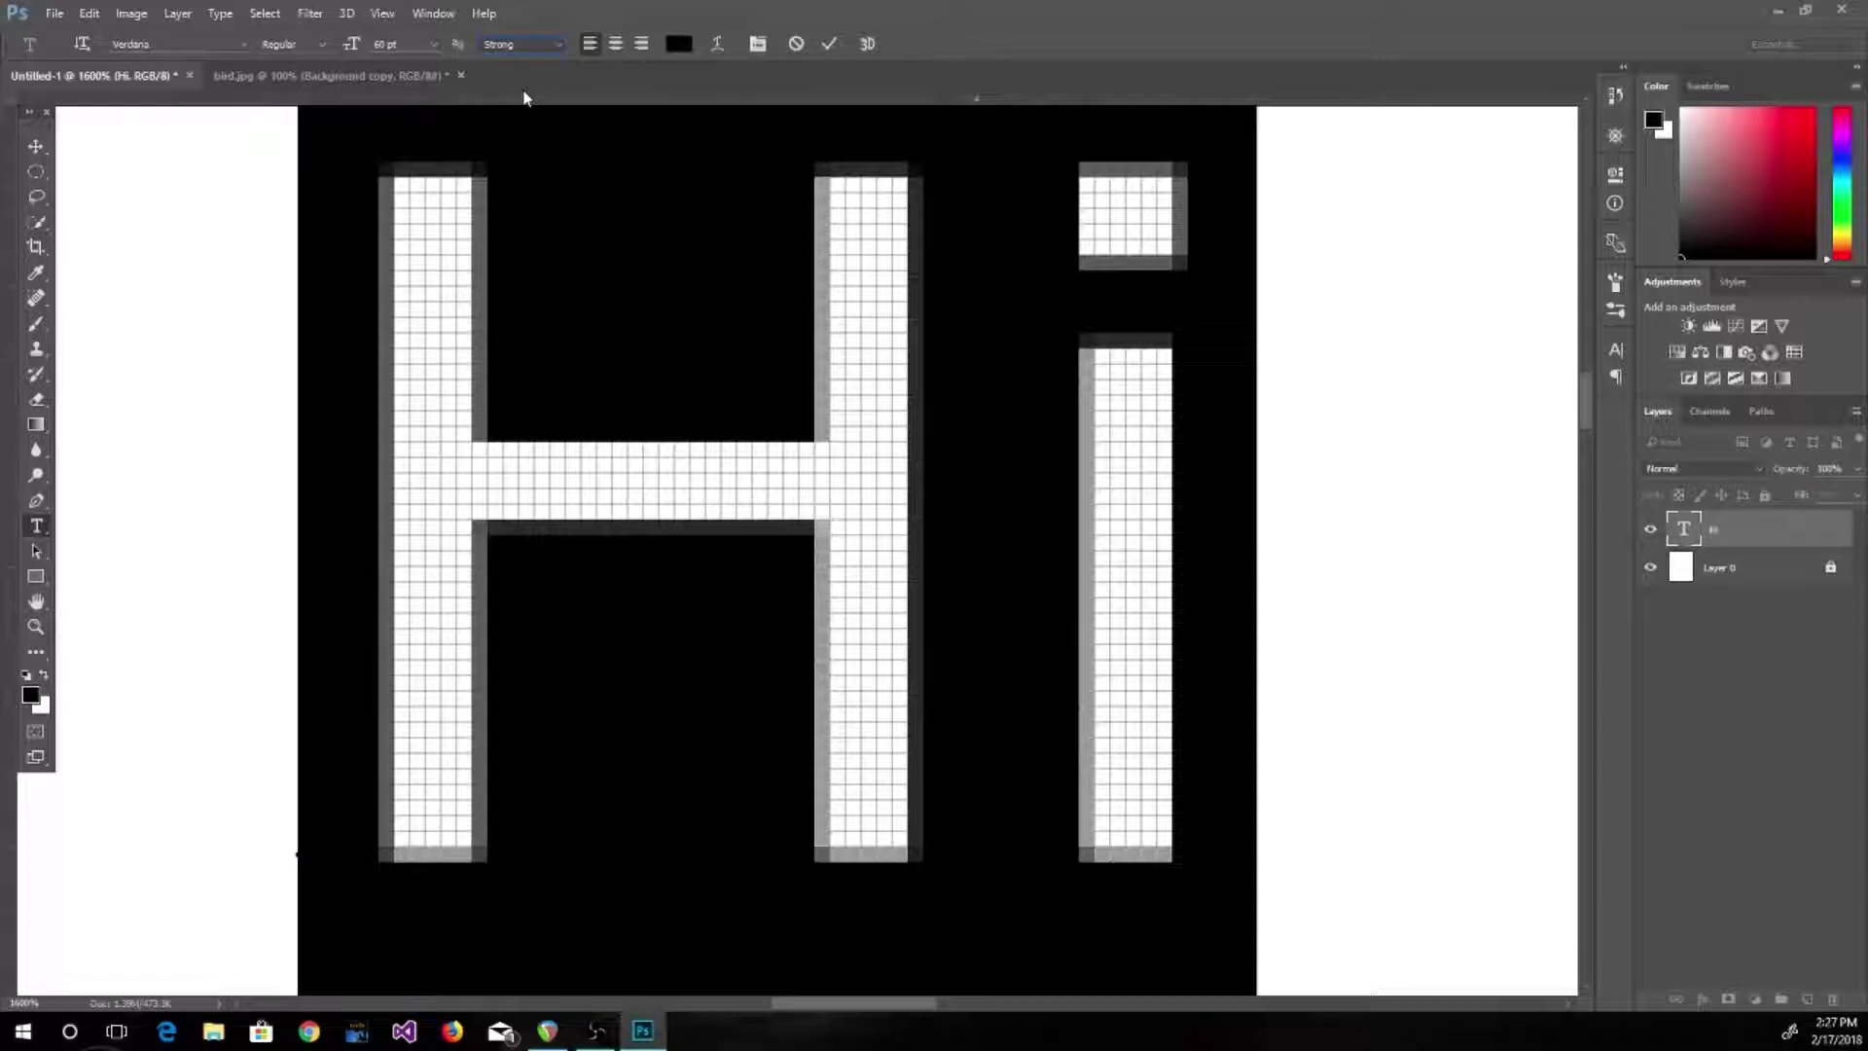
left_click(552, 46)
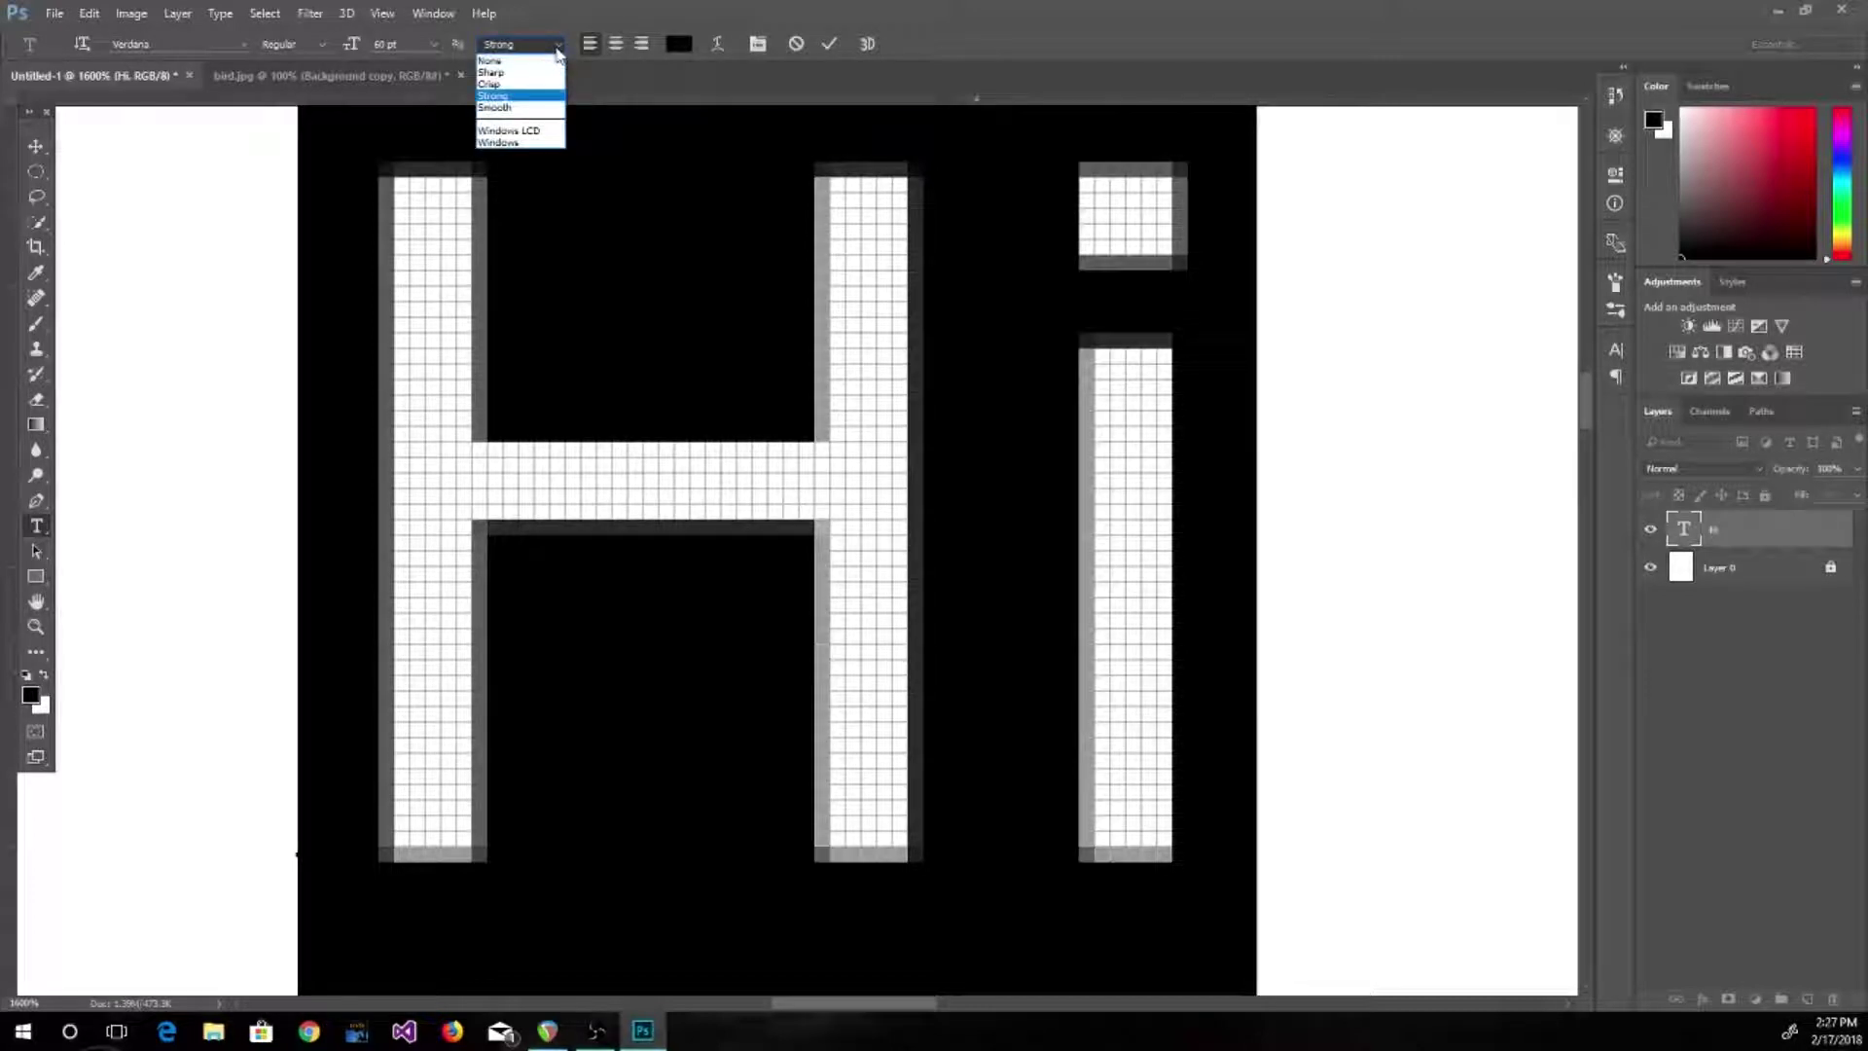
left_click(532, 63)
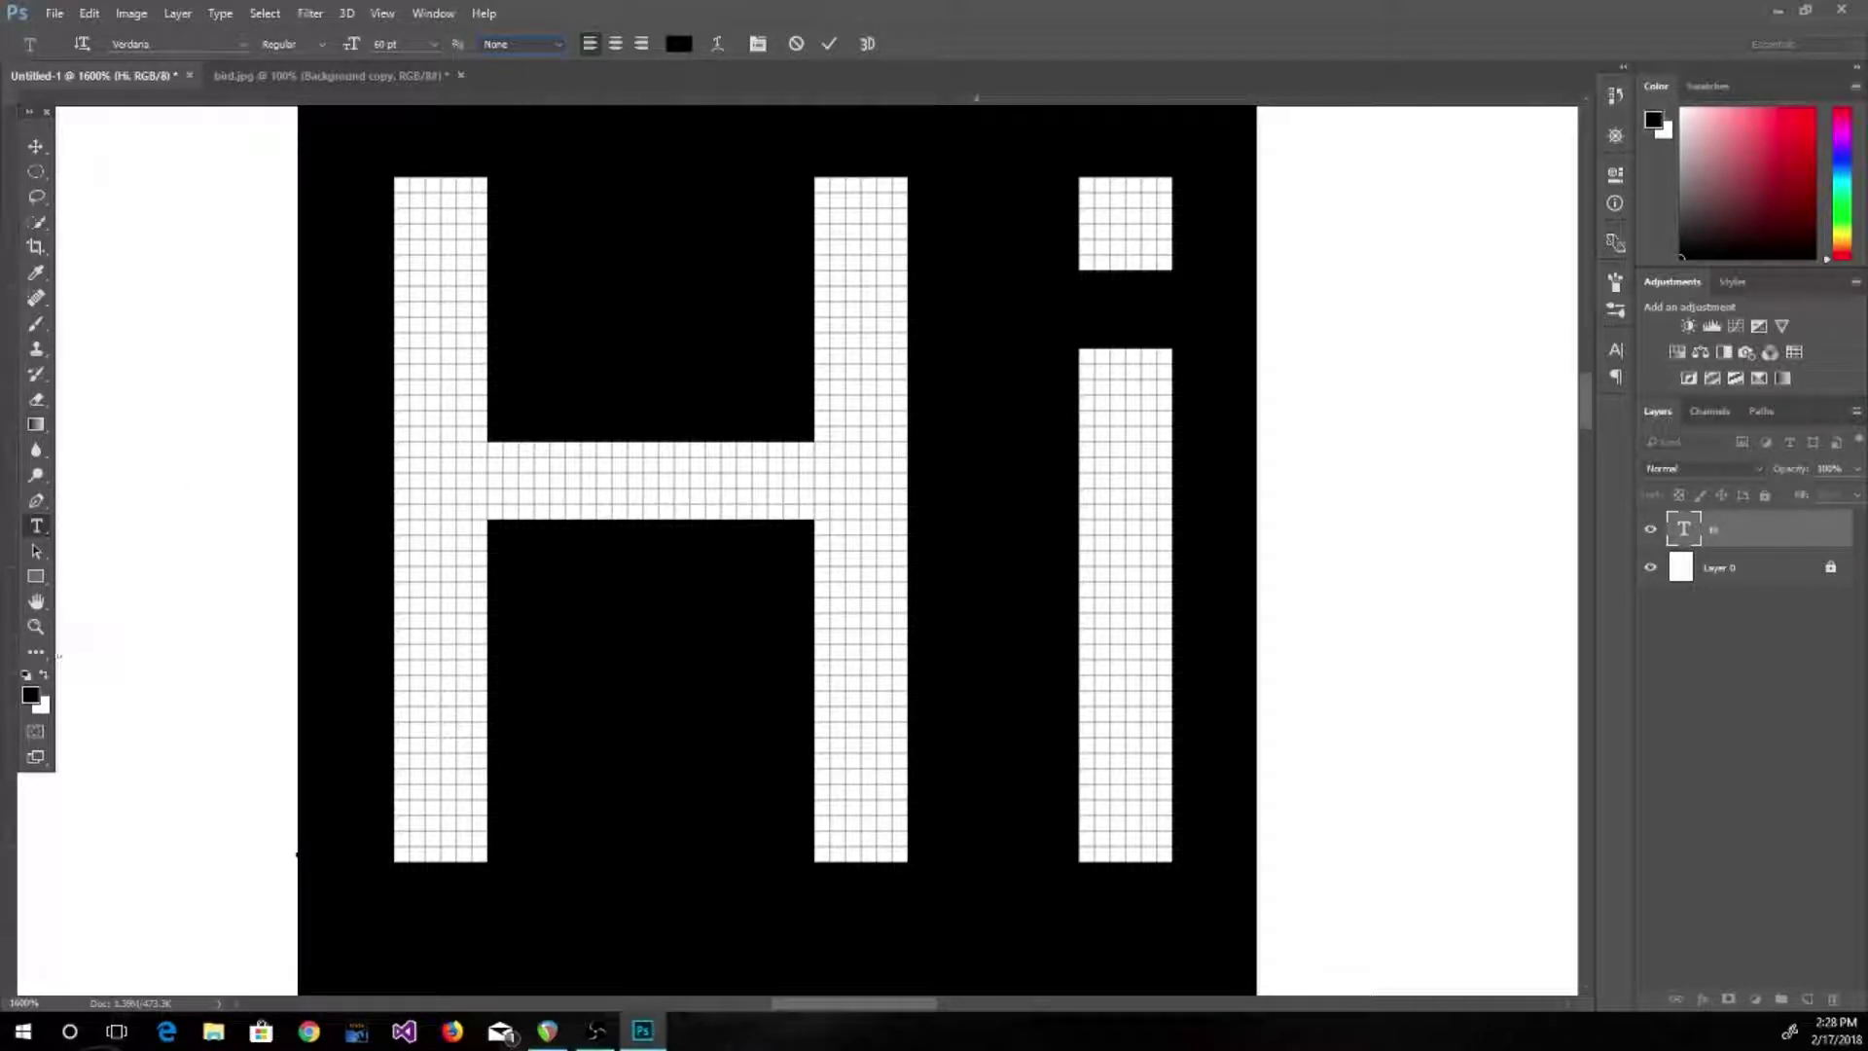
Commit the text edit and examine the edges of the "Hi" letters without anti-aliasing at 100% and up to 600% magnification
left_click(36, 551)
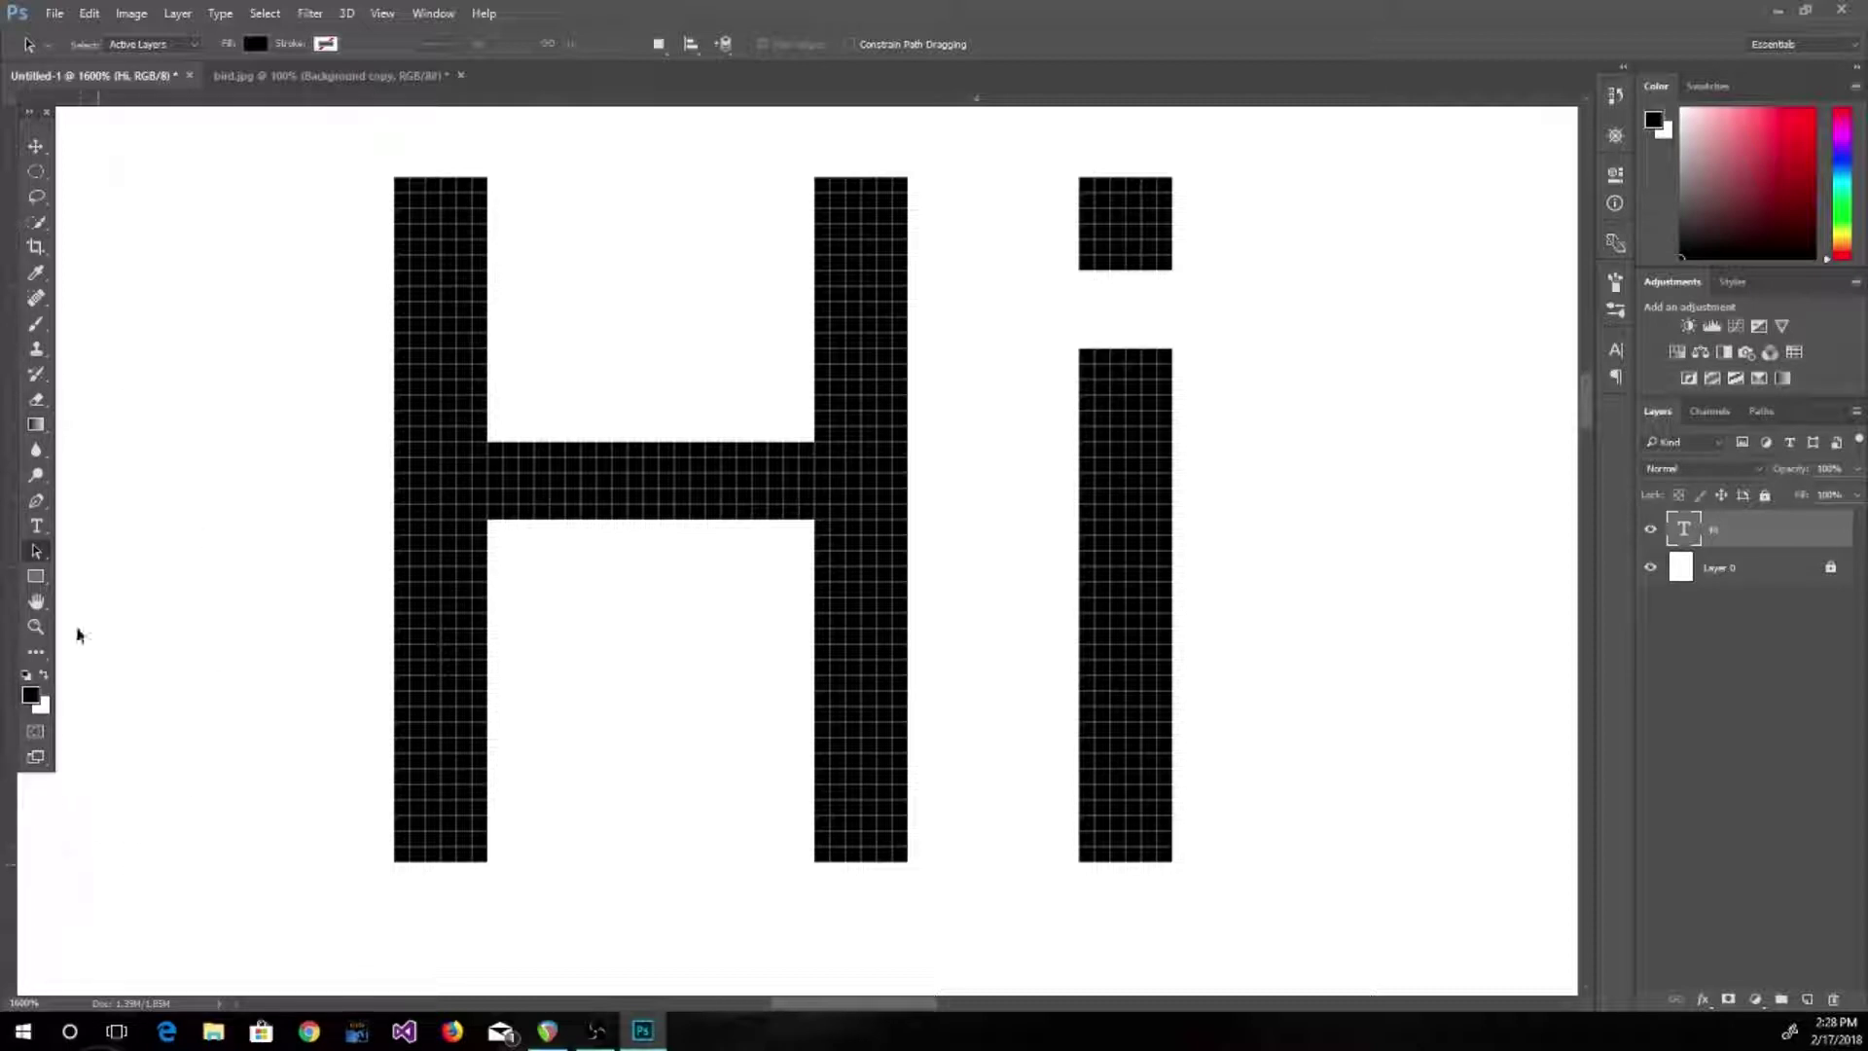
double_click(36, 627)
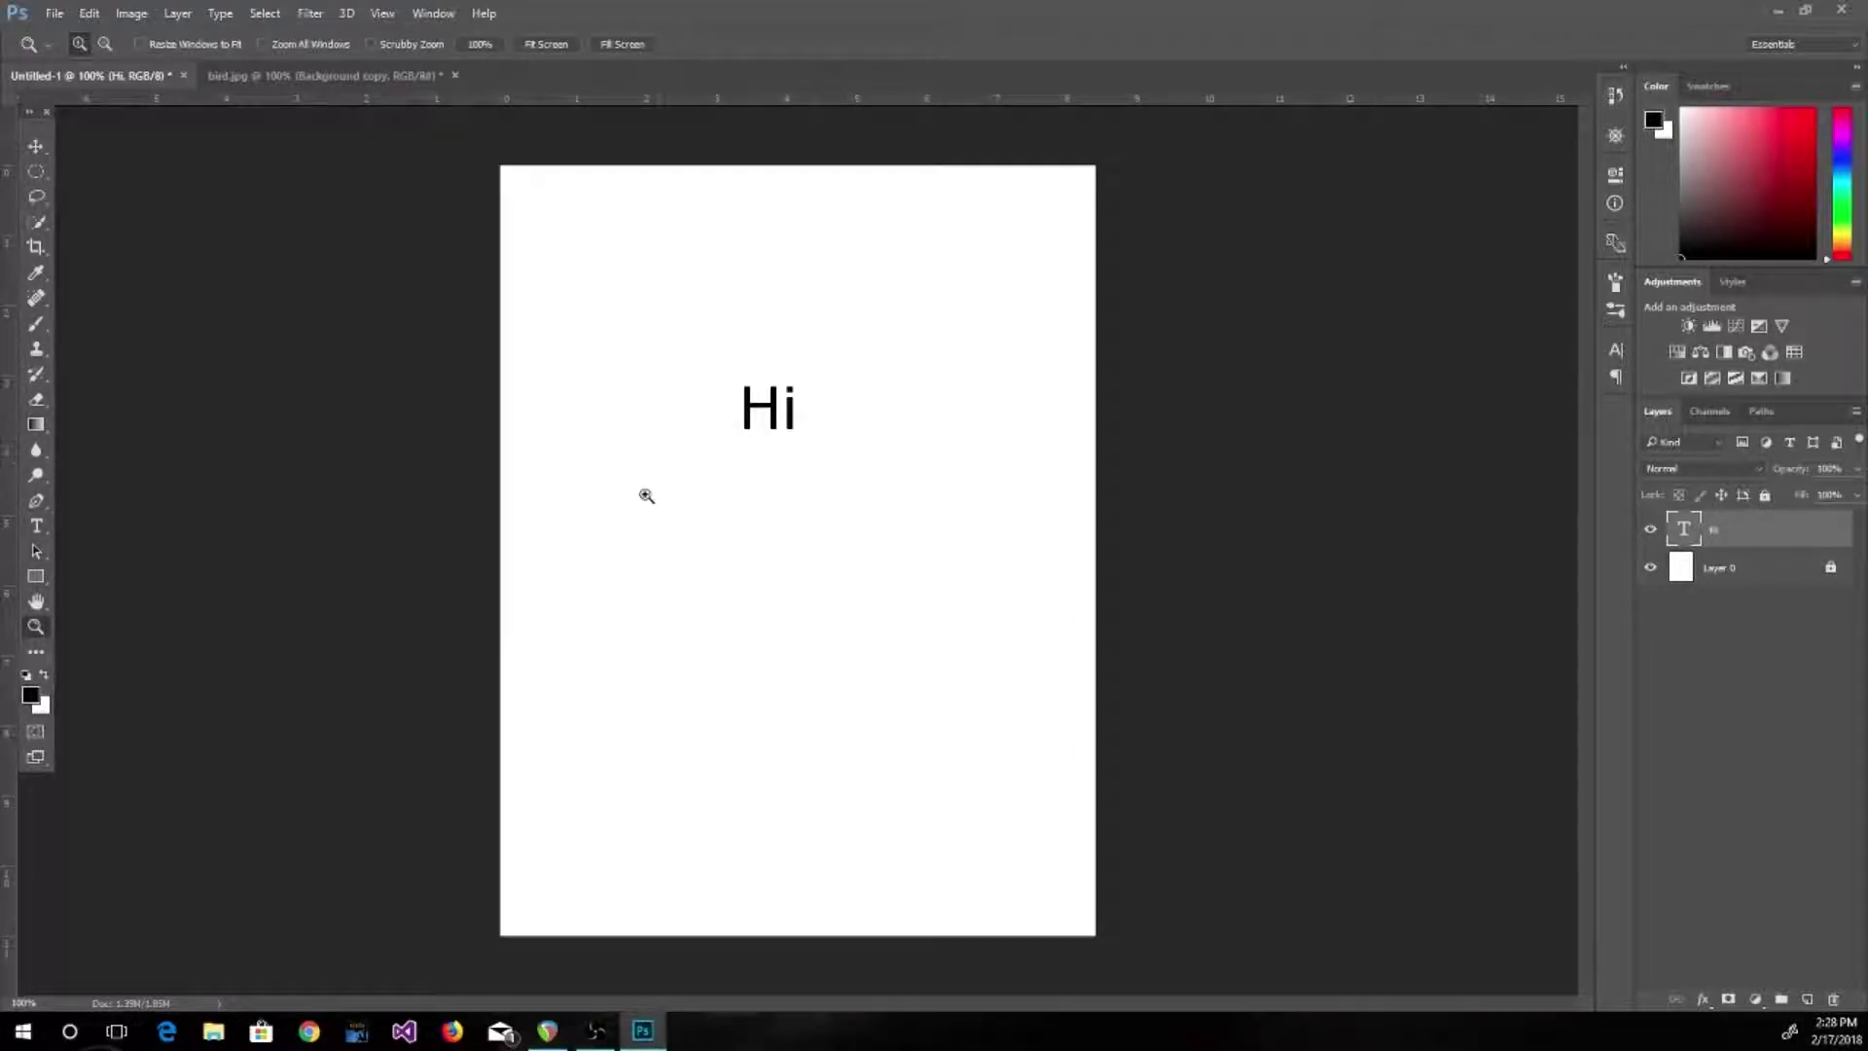
left_click(785, 402)
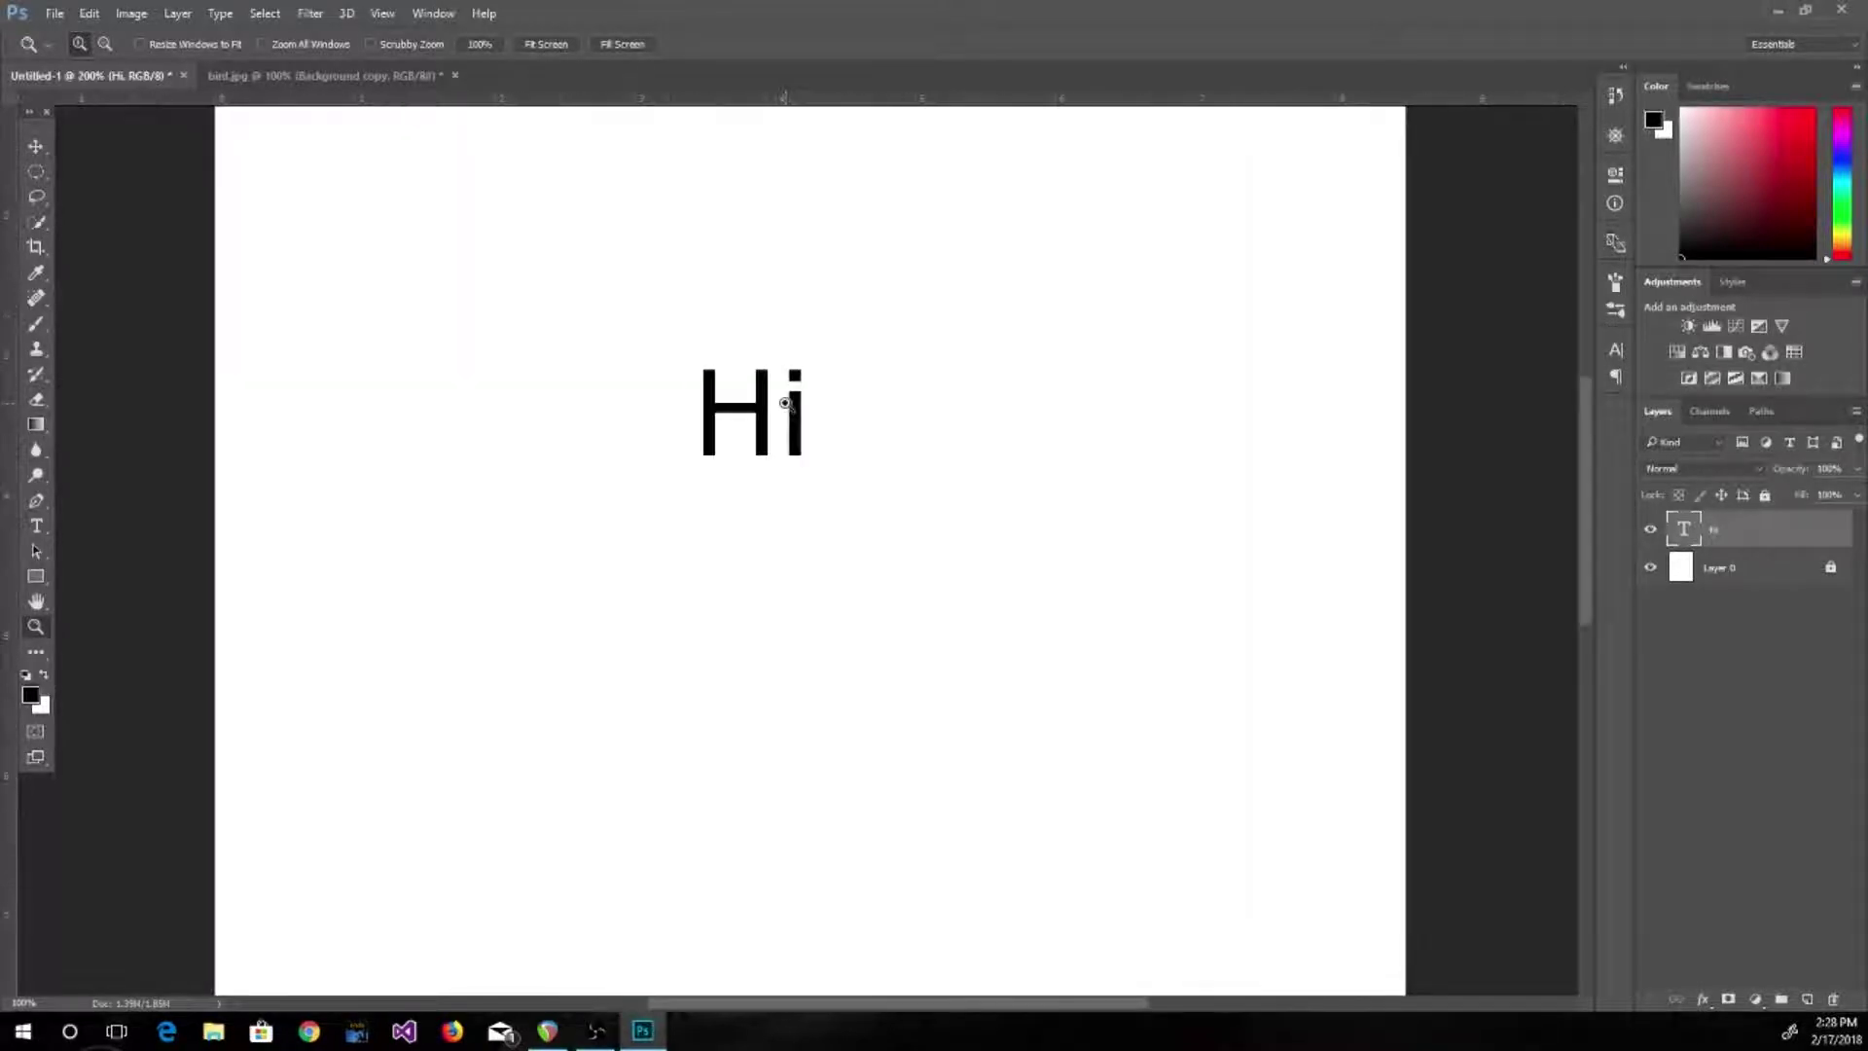
left_click(785, 403)
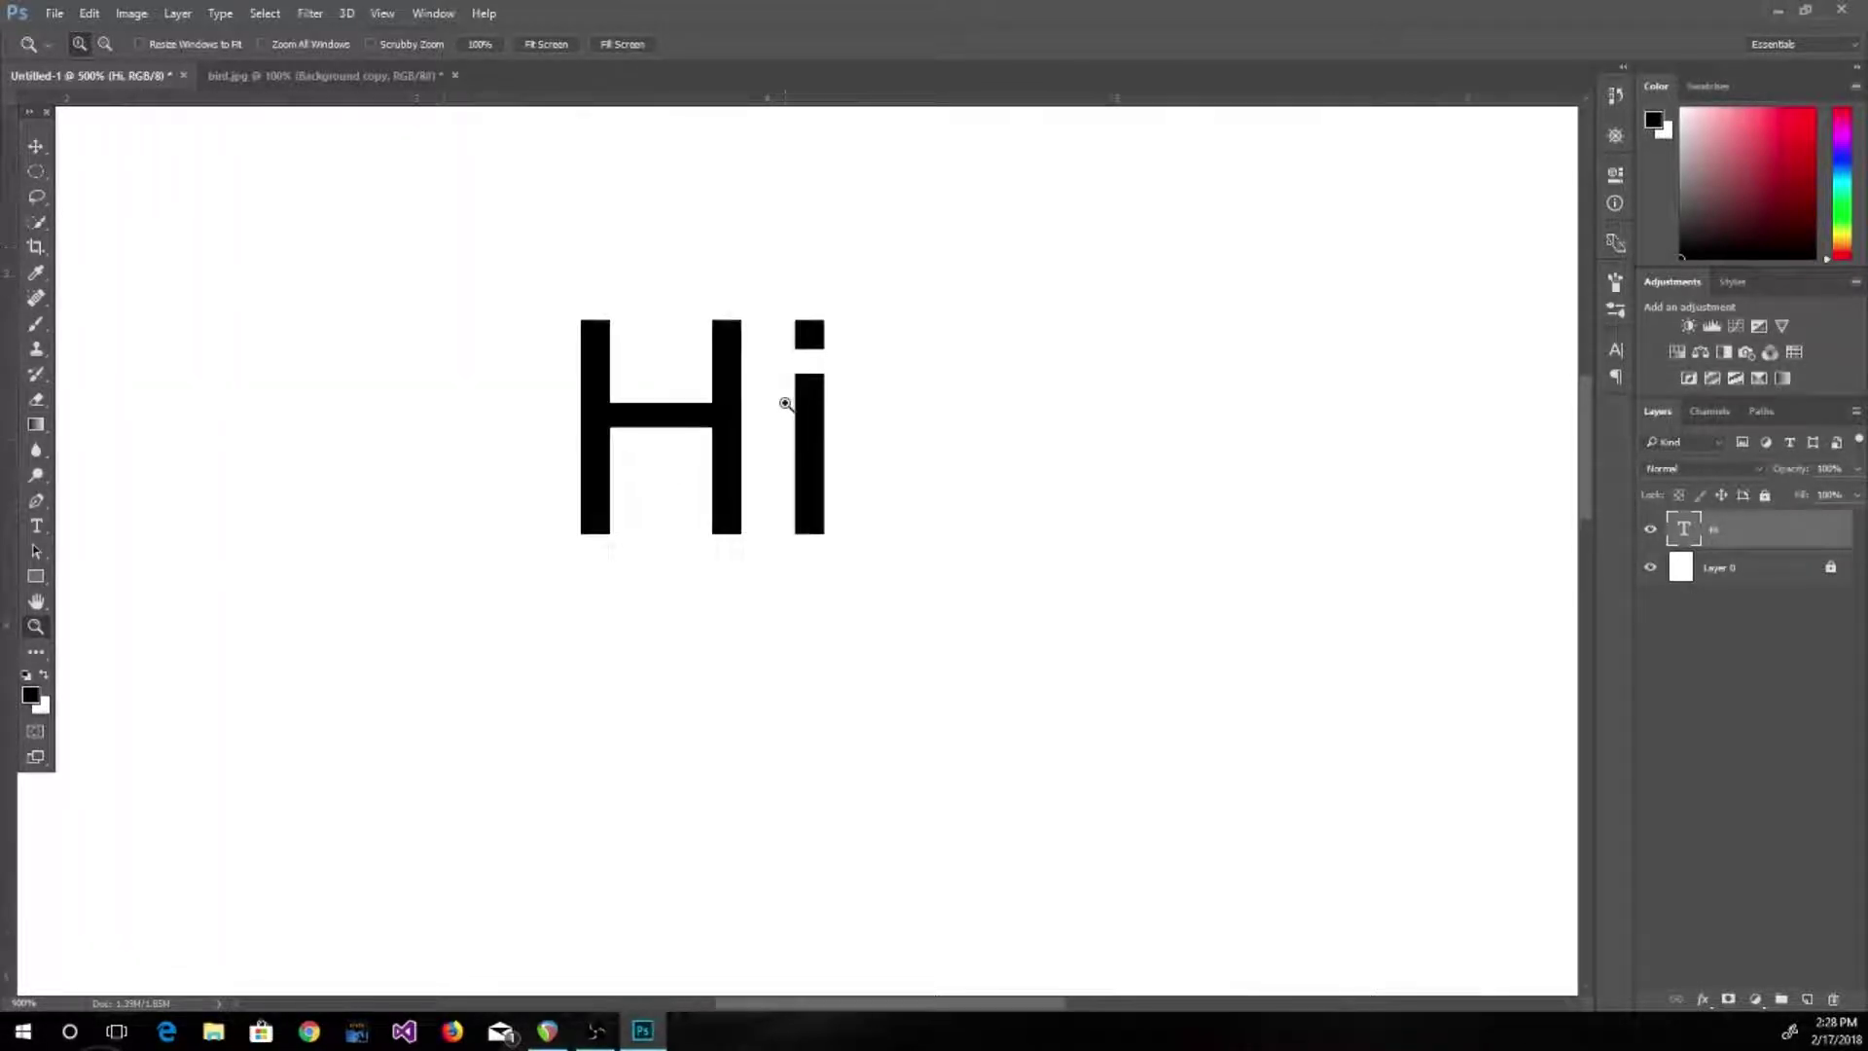
left_click(785, 402)
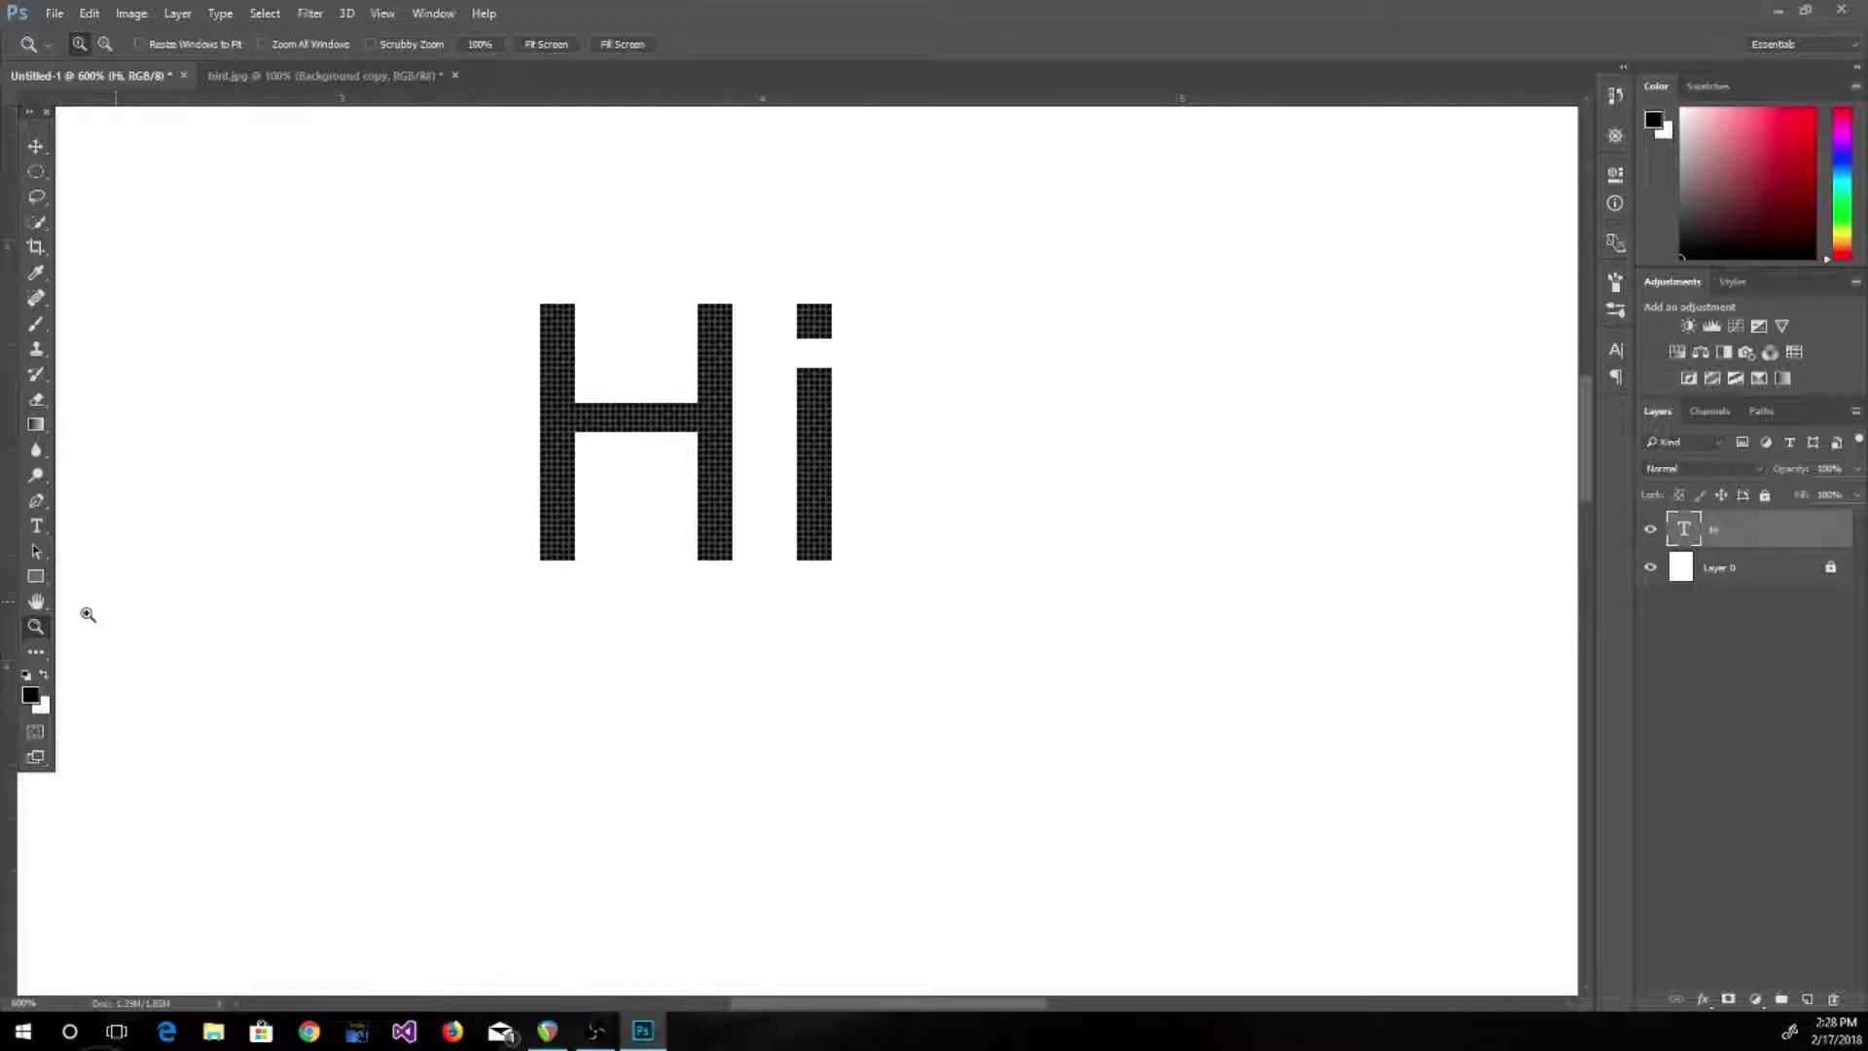
Add a new layer above the "Hi" text layer and hide the text layer, ready for drawing with the Pen tool
left_click(39, 507)
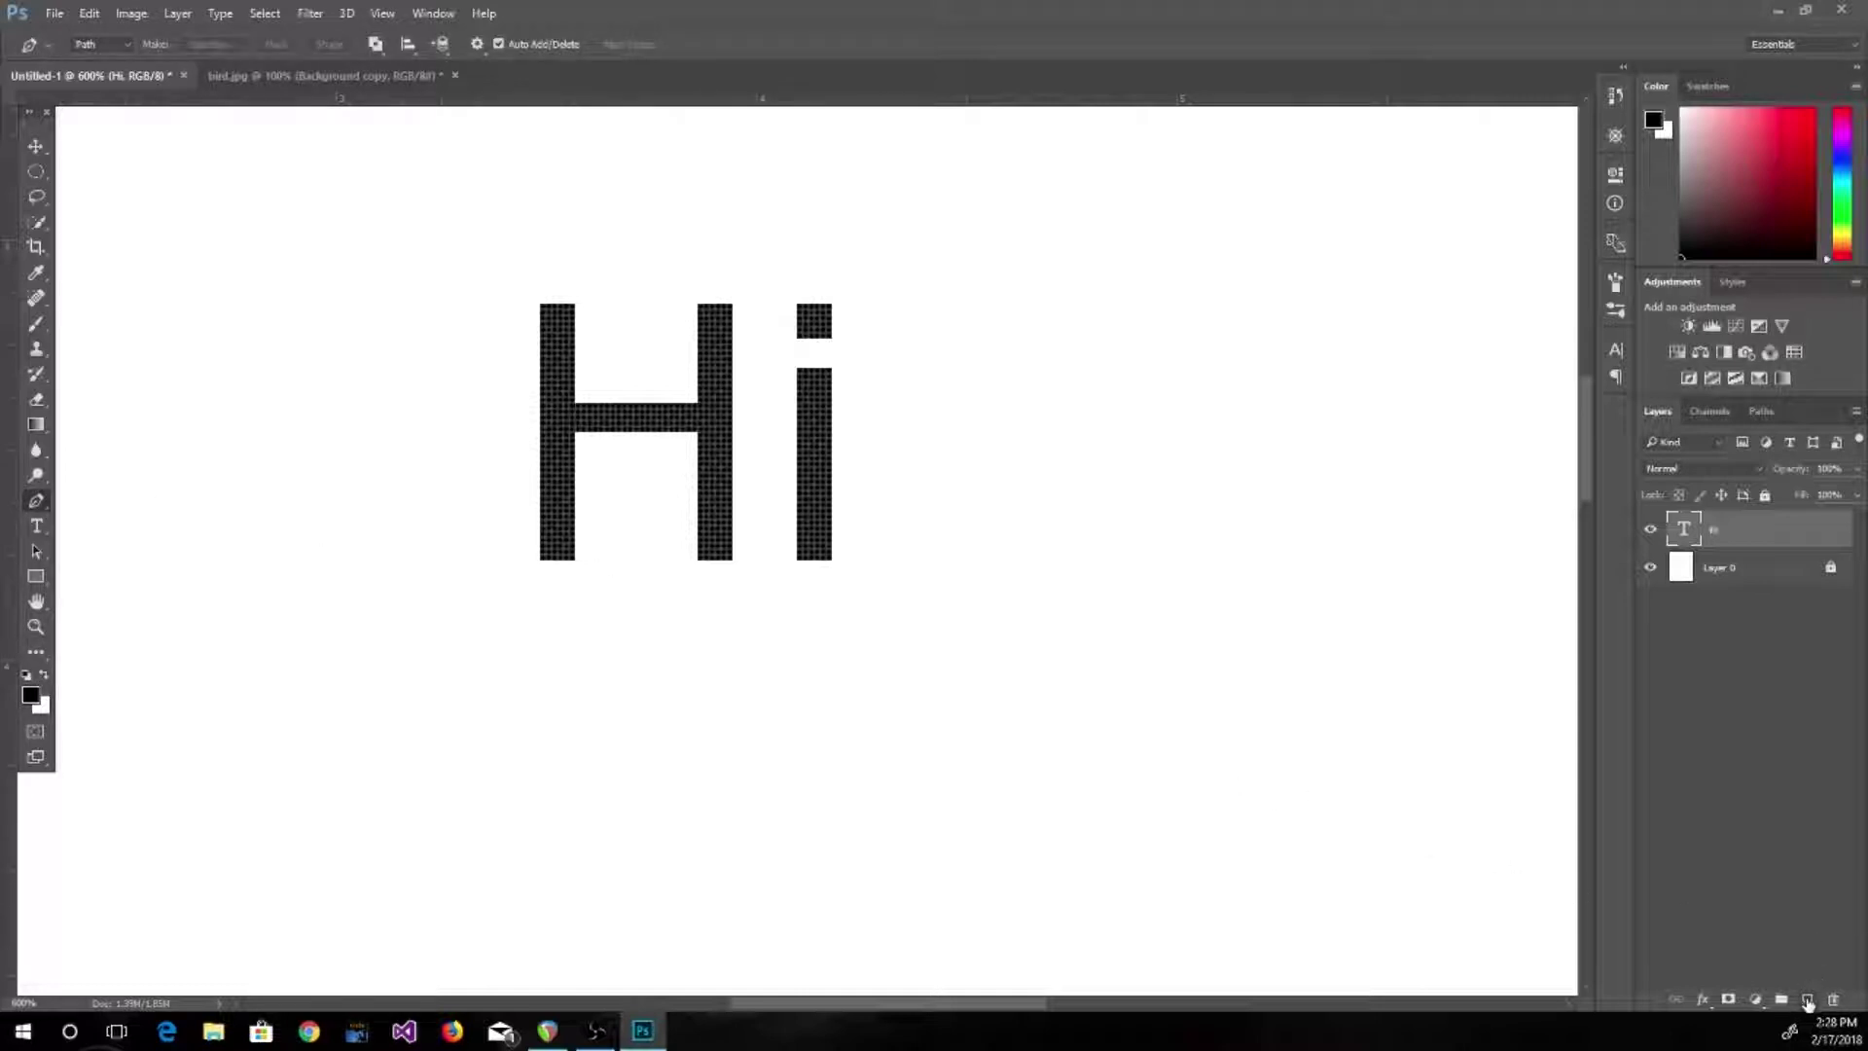
left_click(1807, 1001)
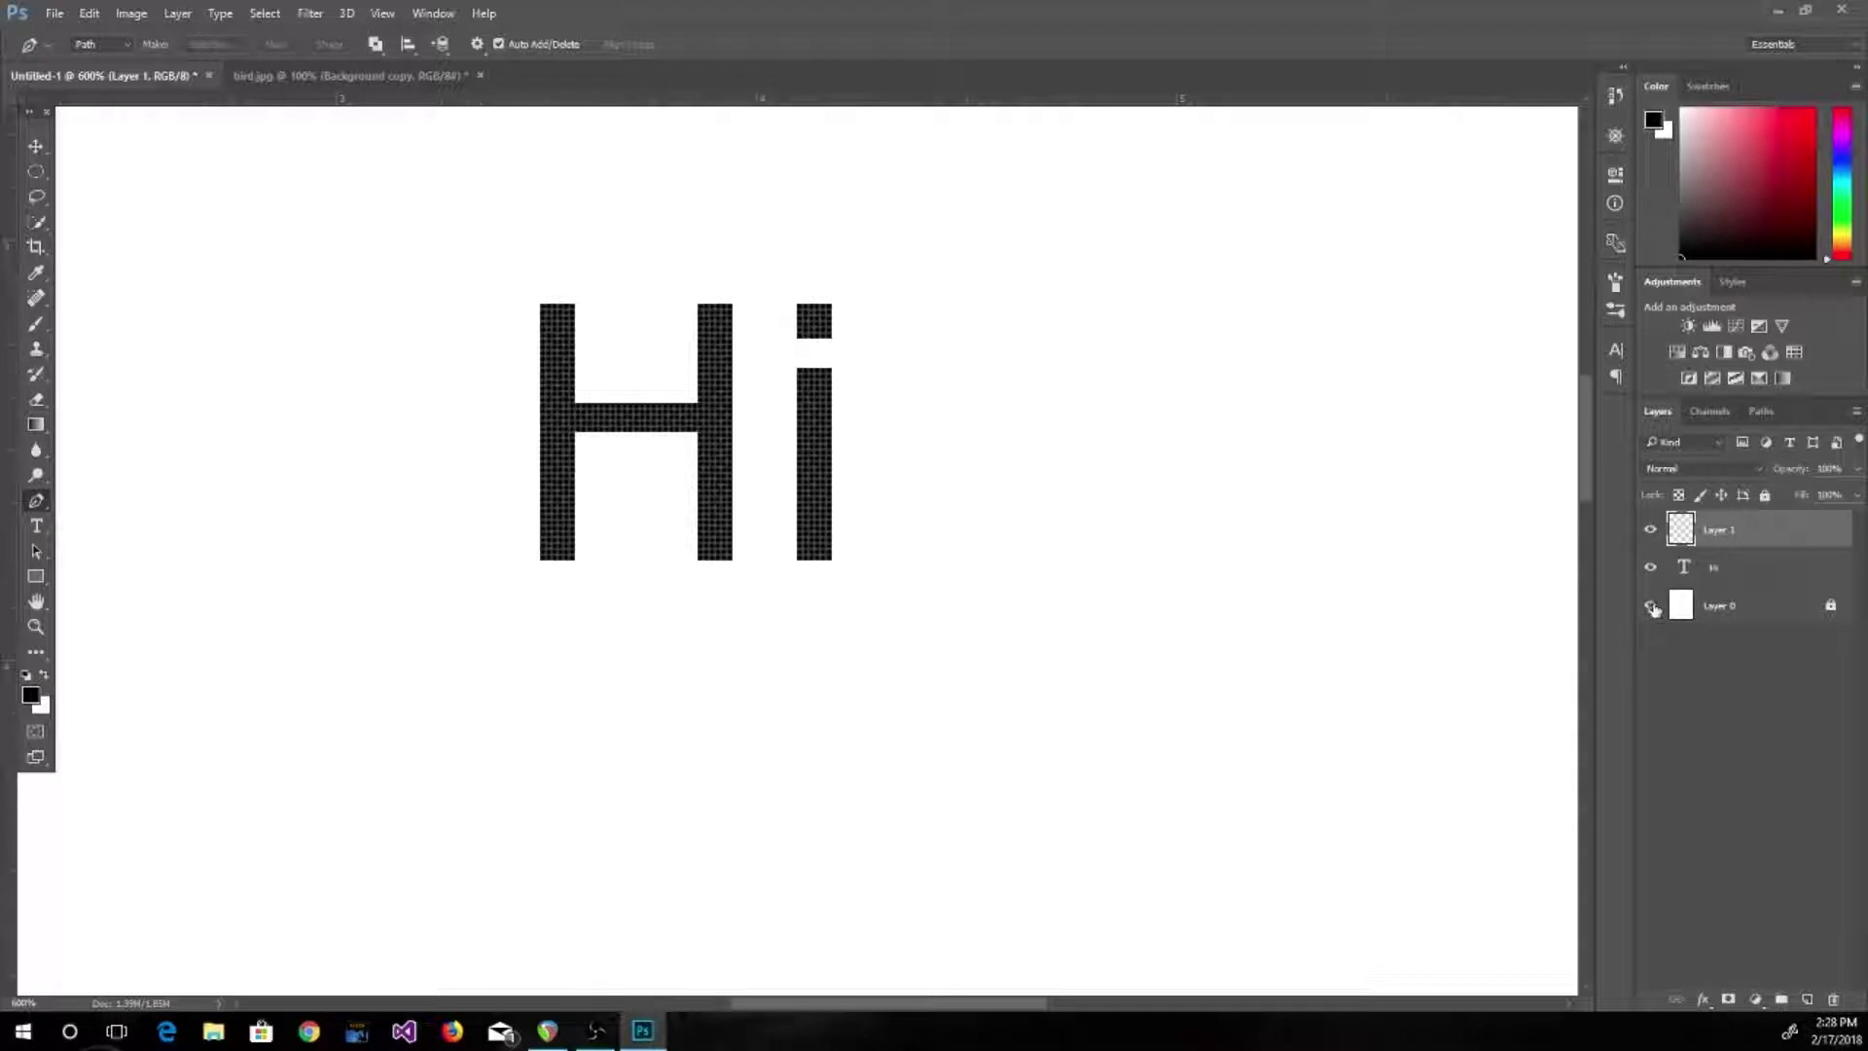
left_click(1650, 569)
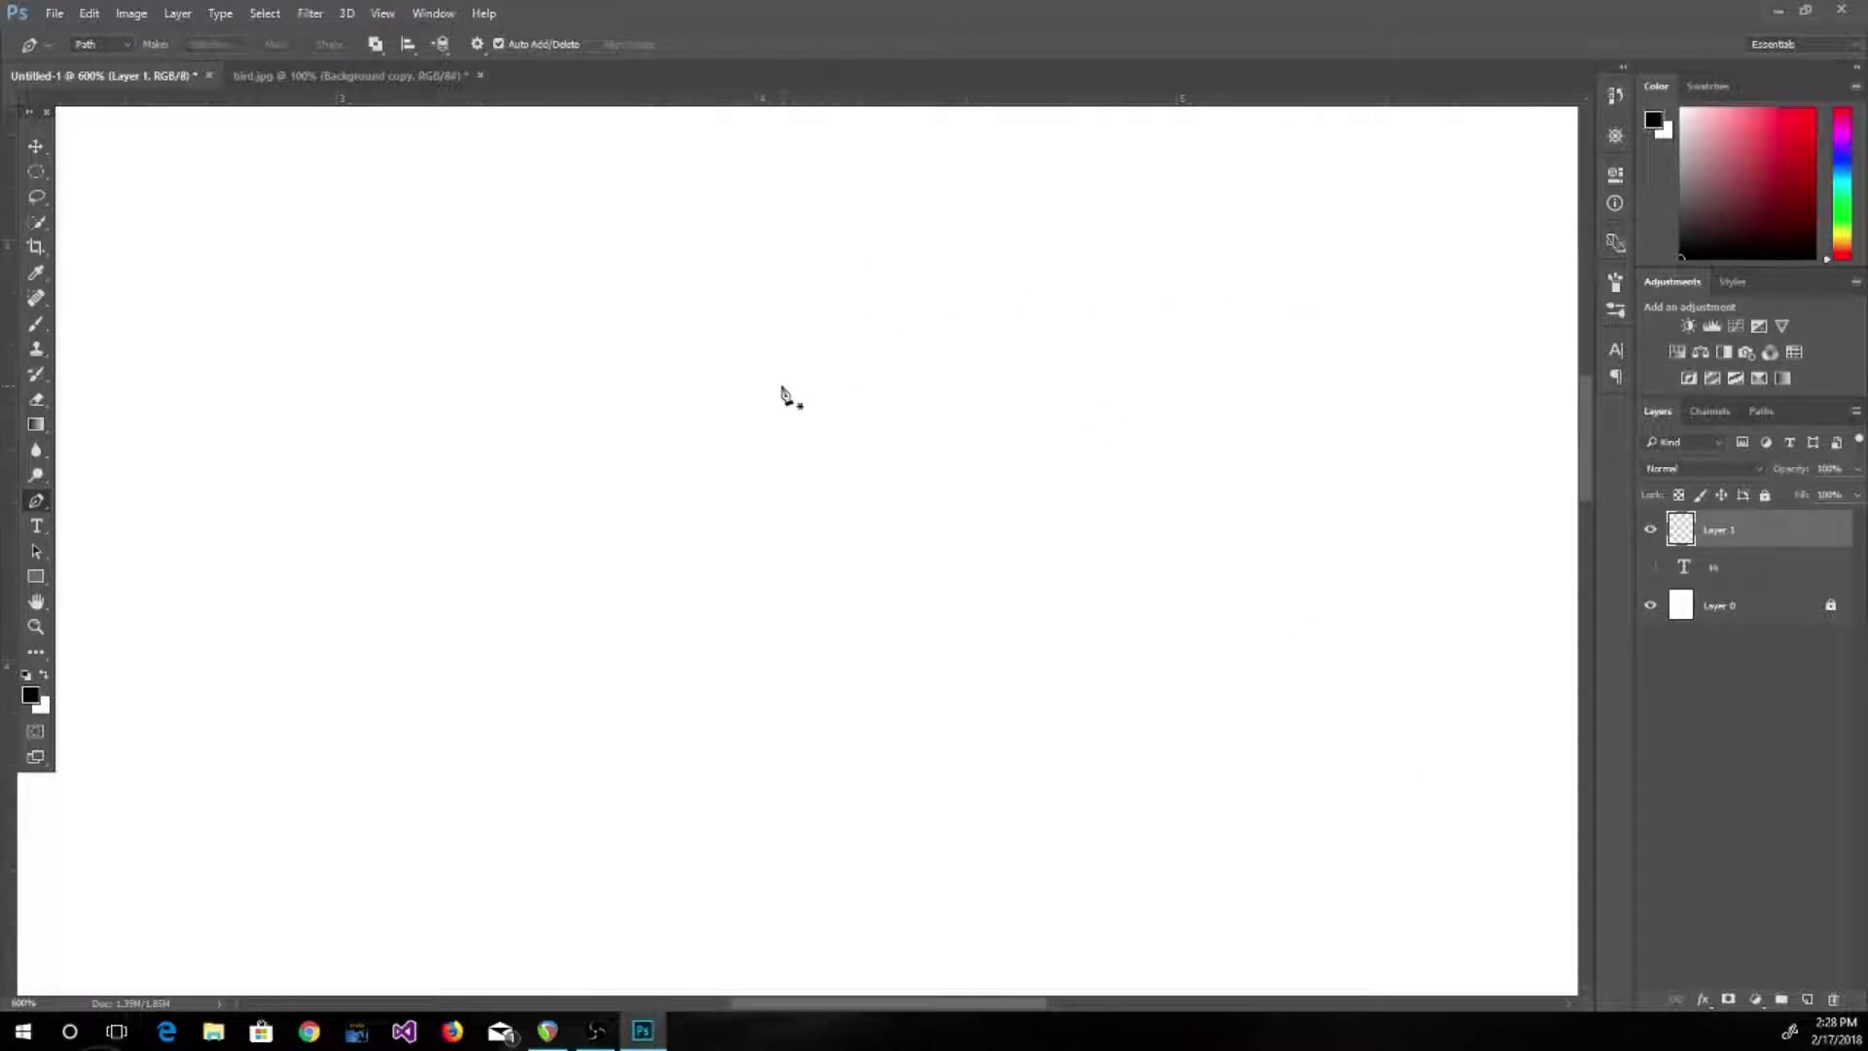
Draw an open zigzag path of straight segments through eight corner points with the Pen tool
left_click(534, 303)
left_click(721, 327)
left_click(1194, 419)
left_click(1148, 245)
left_click(1304, 391)
left_click(1328, 502)
left_click(1141, 555)
left_click(757, 683)
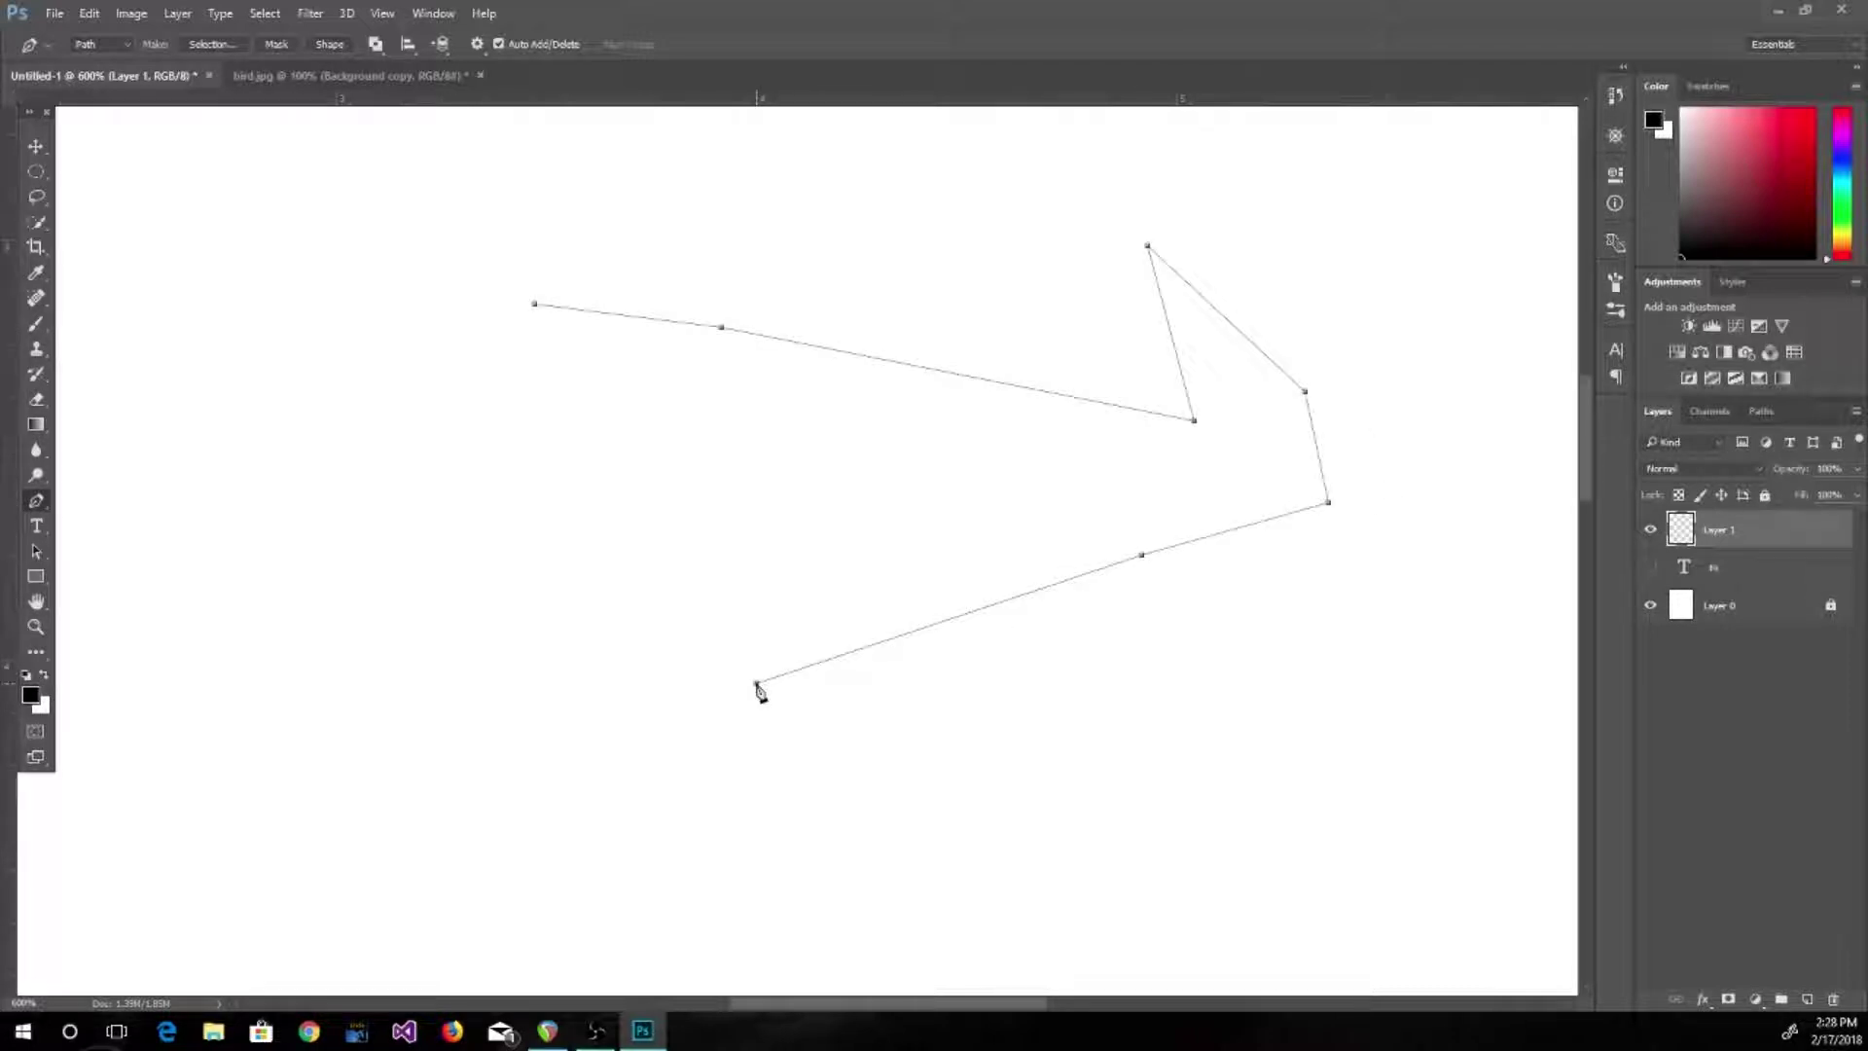
Undo all the anchor points of the straight-segment path
key("ctrl+alt+z")
key("ctrl+alt+z")
key("ctrl+alt+z")
key("ctrl+alt+z")
key("ctrl+alt+z")
key("ctrl+alt+z")
key("ctrl+alt+z")
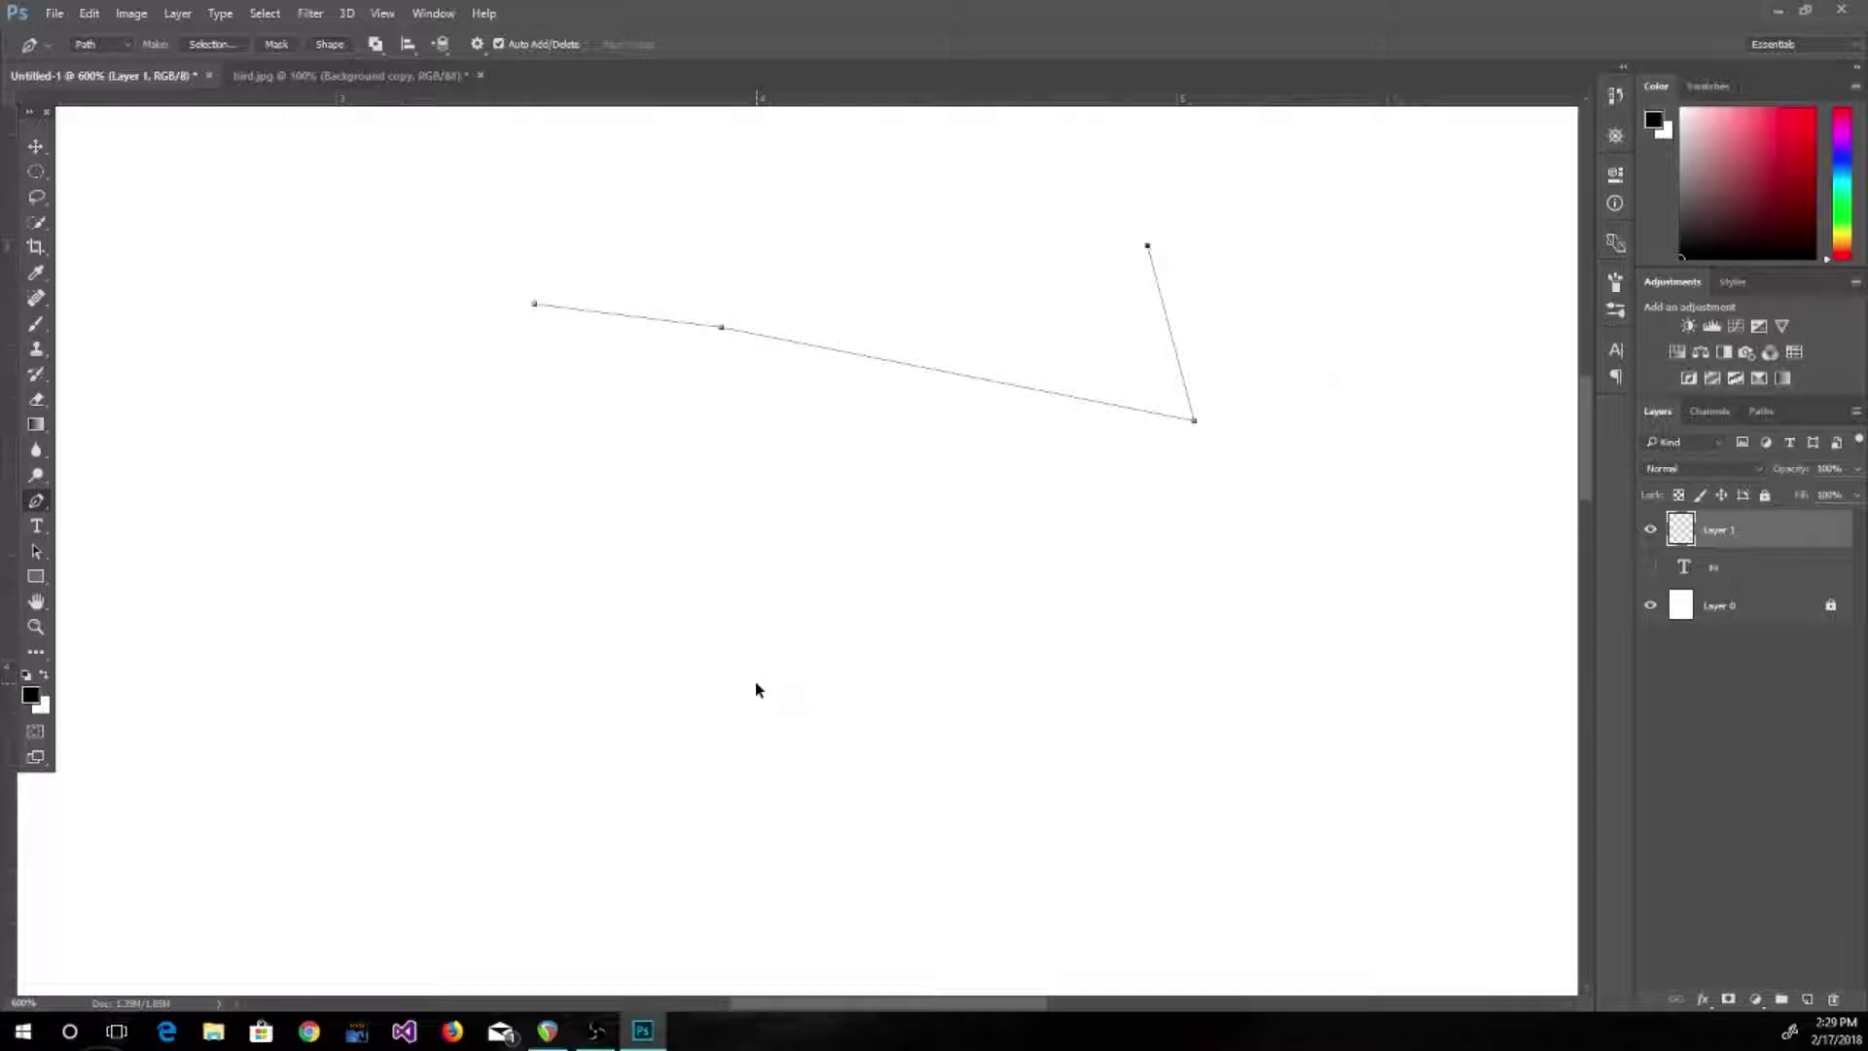
key("ctrl+alt+z")
key("ctrl+alt+z")
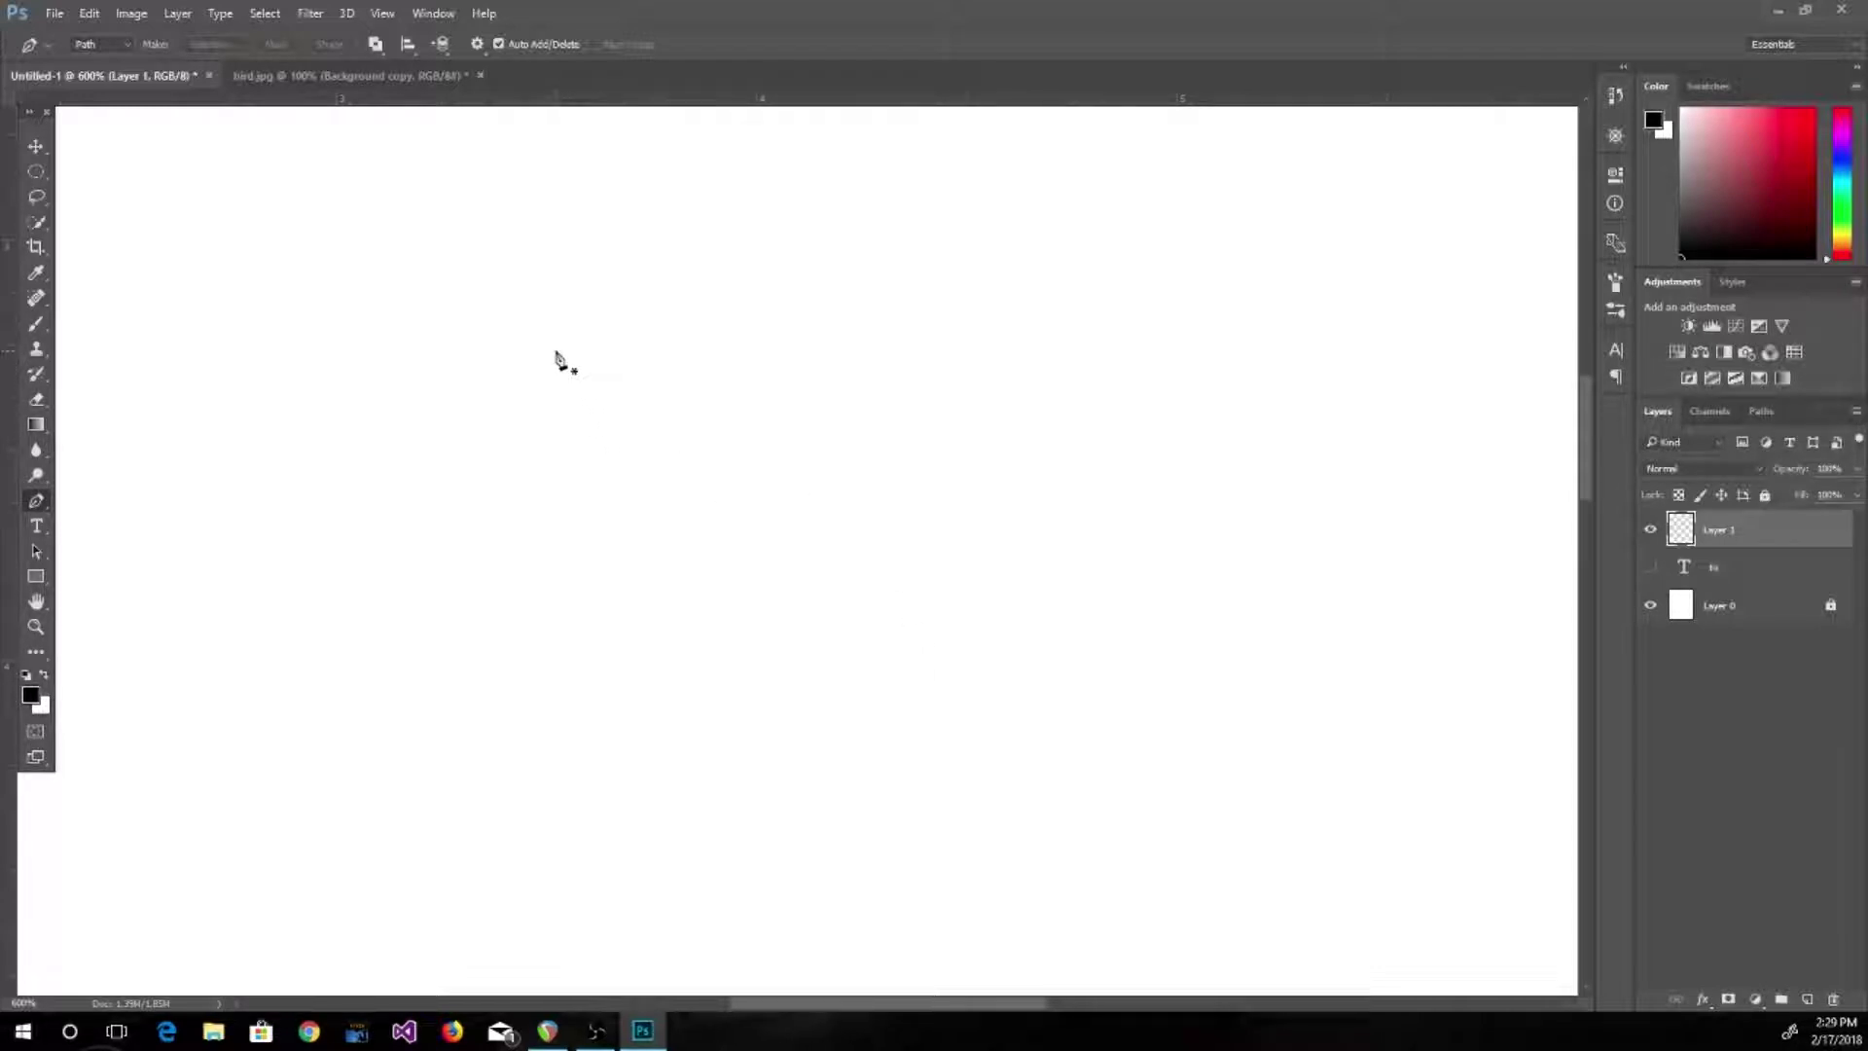
Start a new Pen path with a short horizontal segment, a smooth arch curving down from it, and a corner point below
left_click(569, 245)
left_click(881, 252)
left_click_drag(880, 252, 889, 299)
left_click_drag(875, 307, 969, 349)
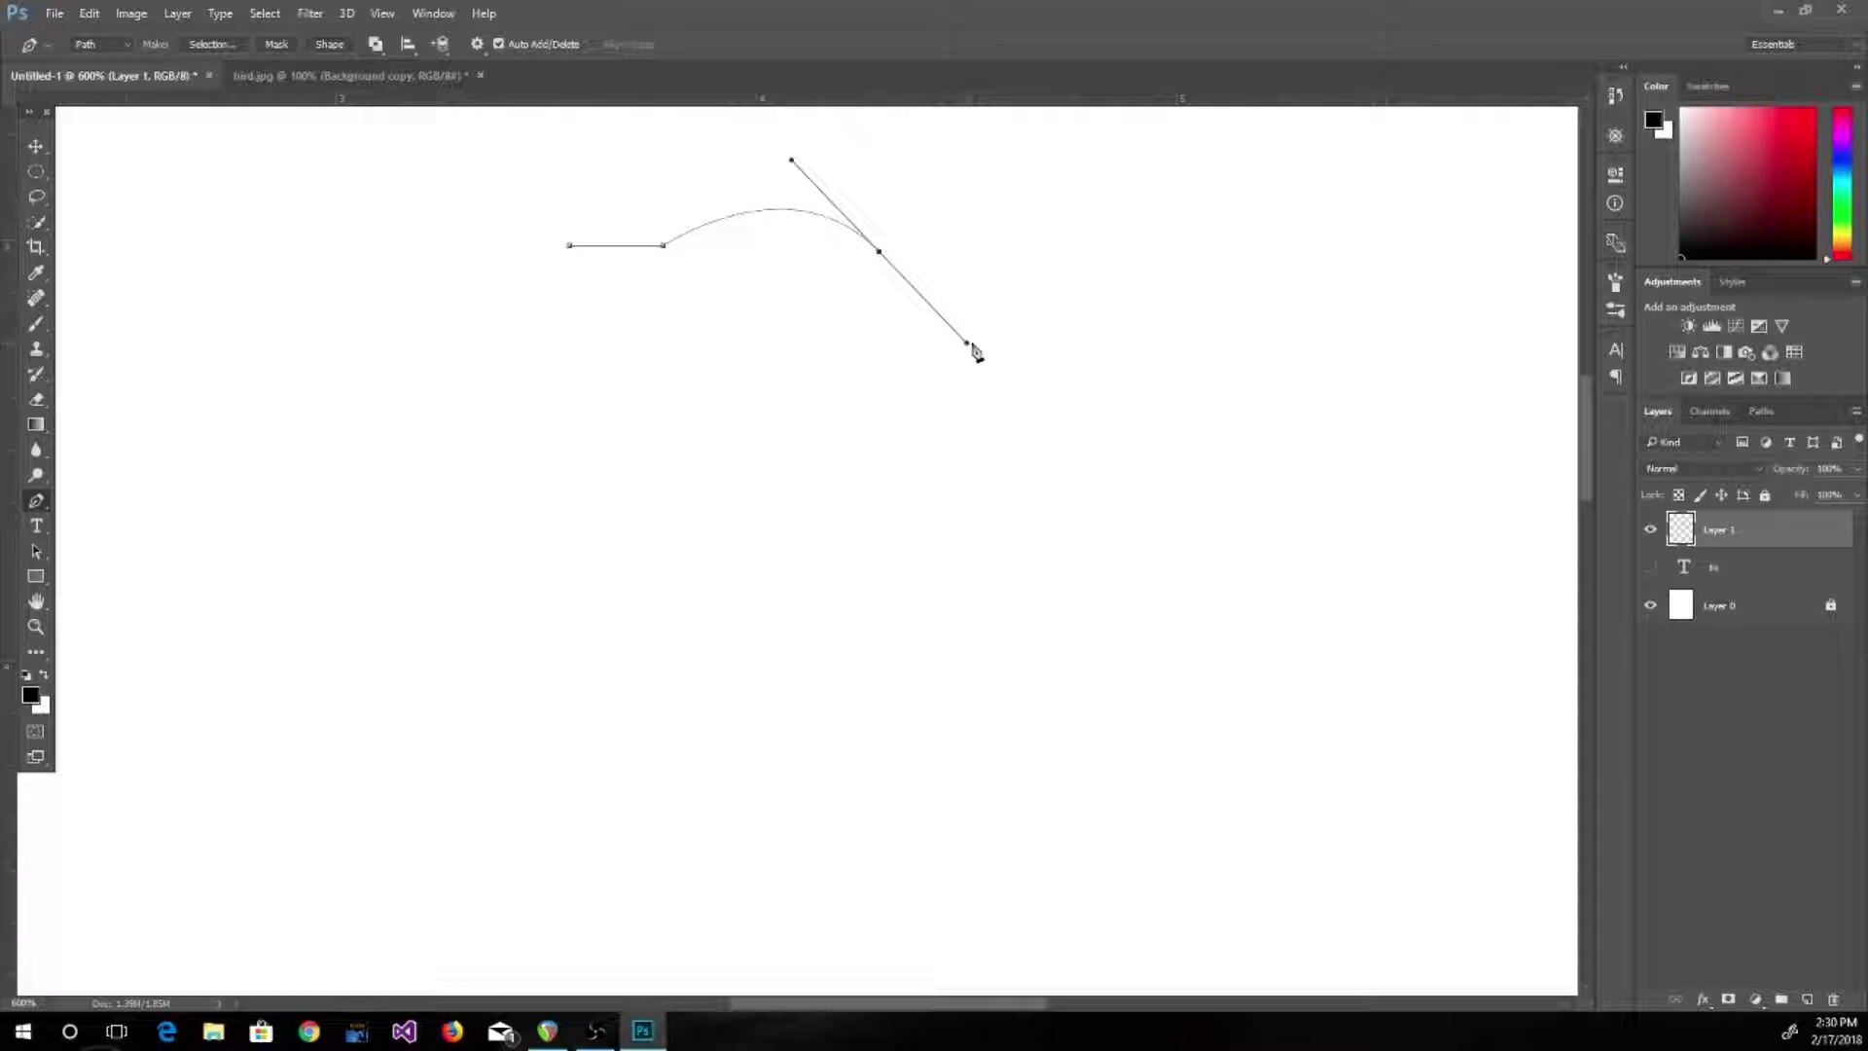
left_click(787, 493)
Extend the path down and to the left with S-shaped curves through three smooth anchor points
left_click(642, 505)
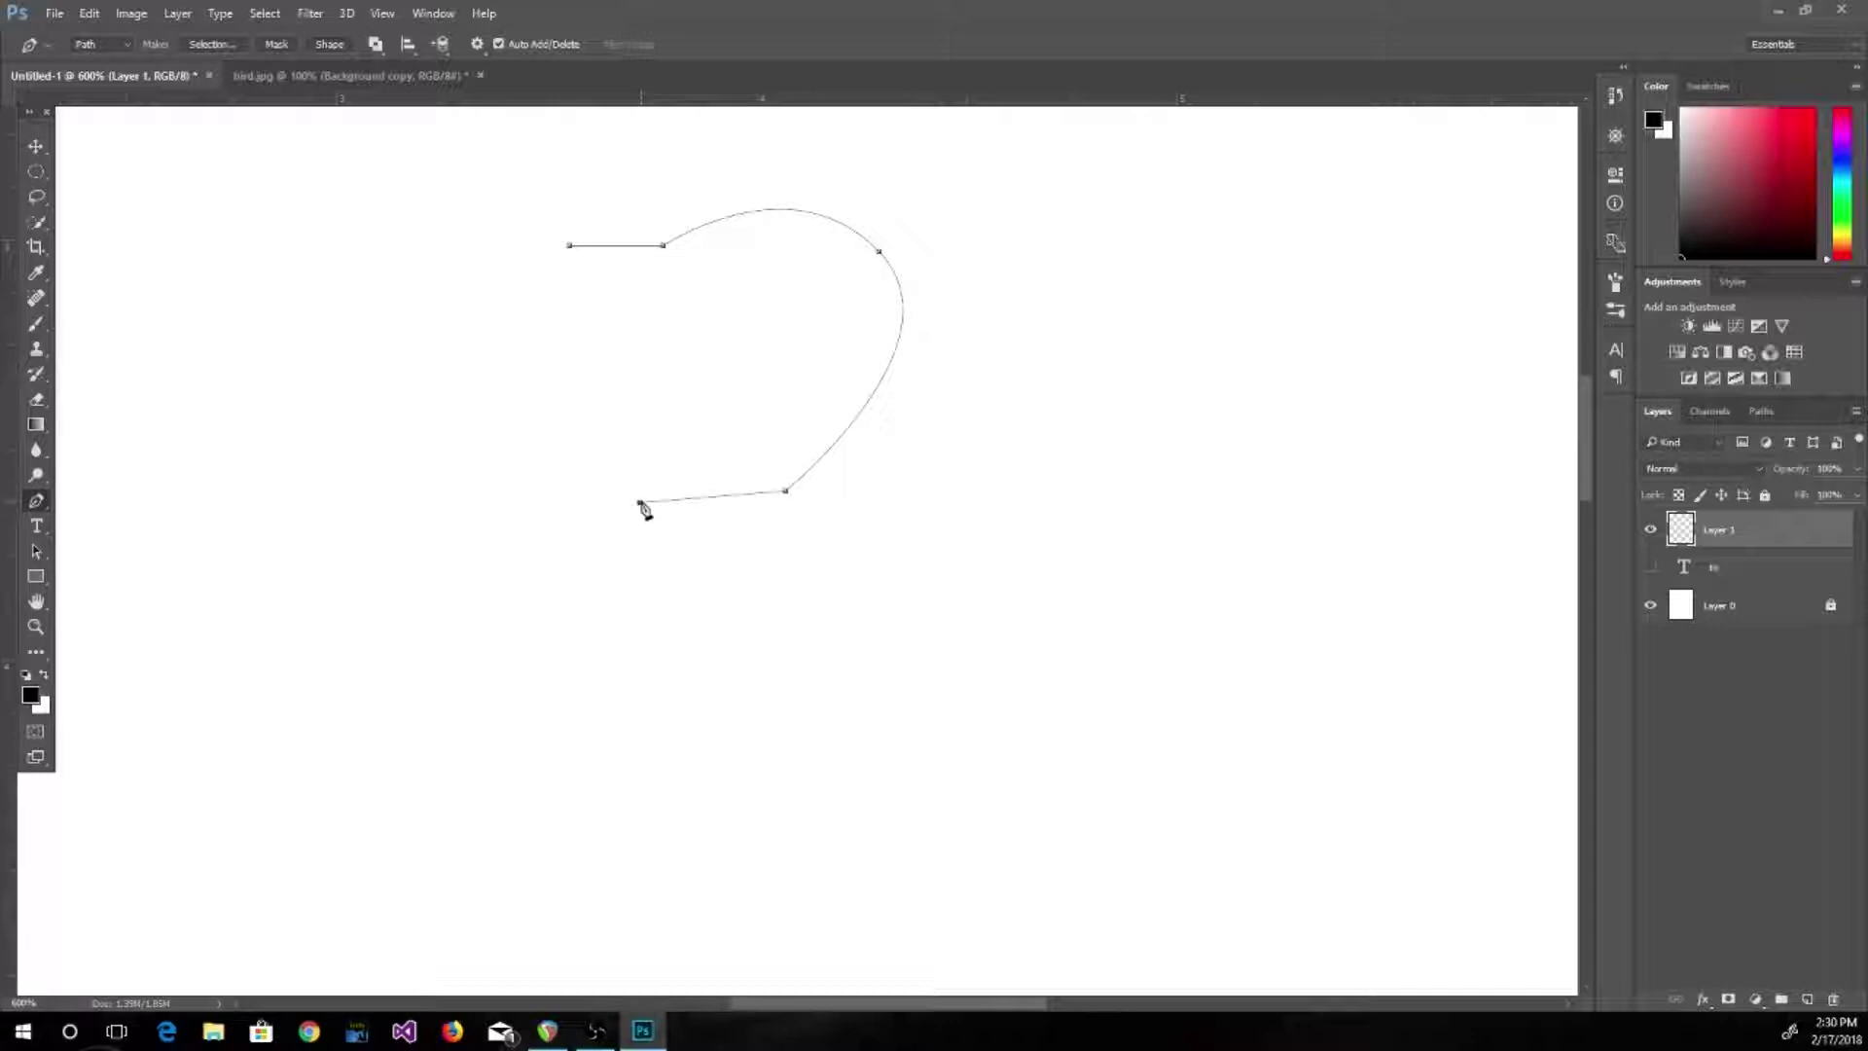
left_click_drag(635, 502, 388, 354)
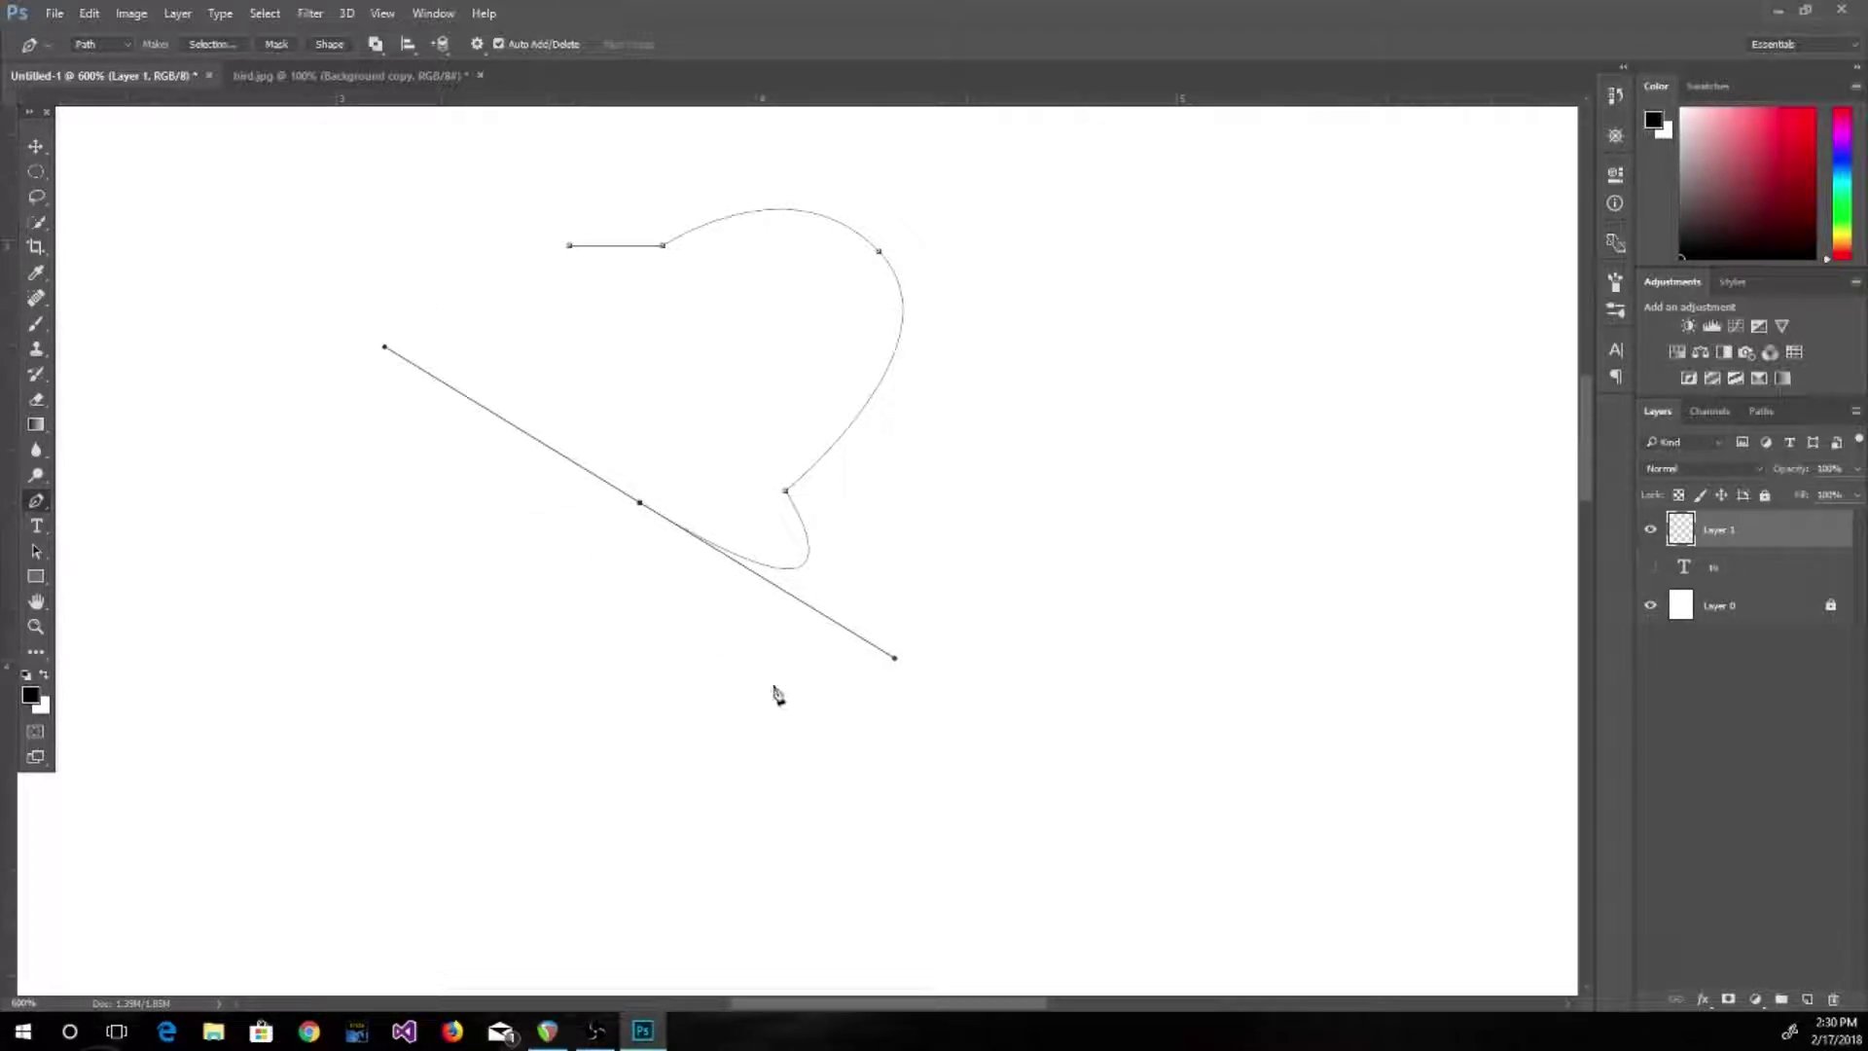
left_click(610, 663)
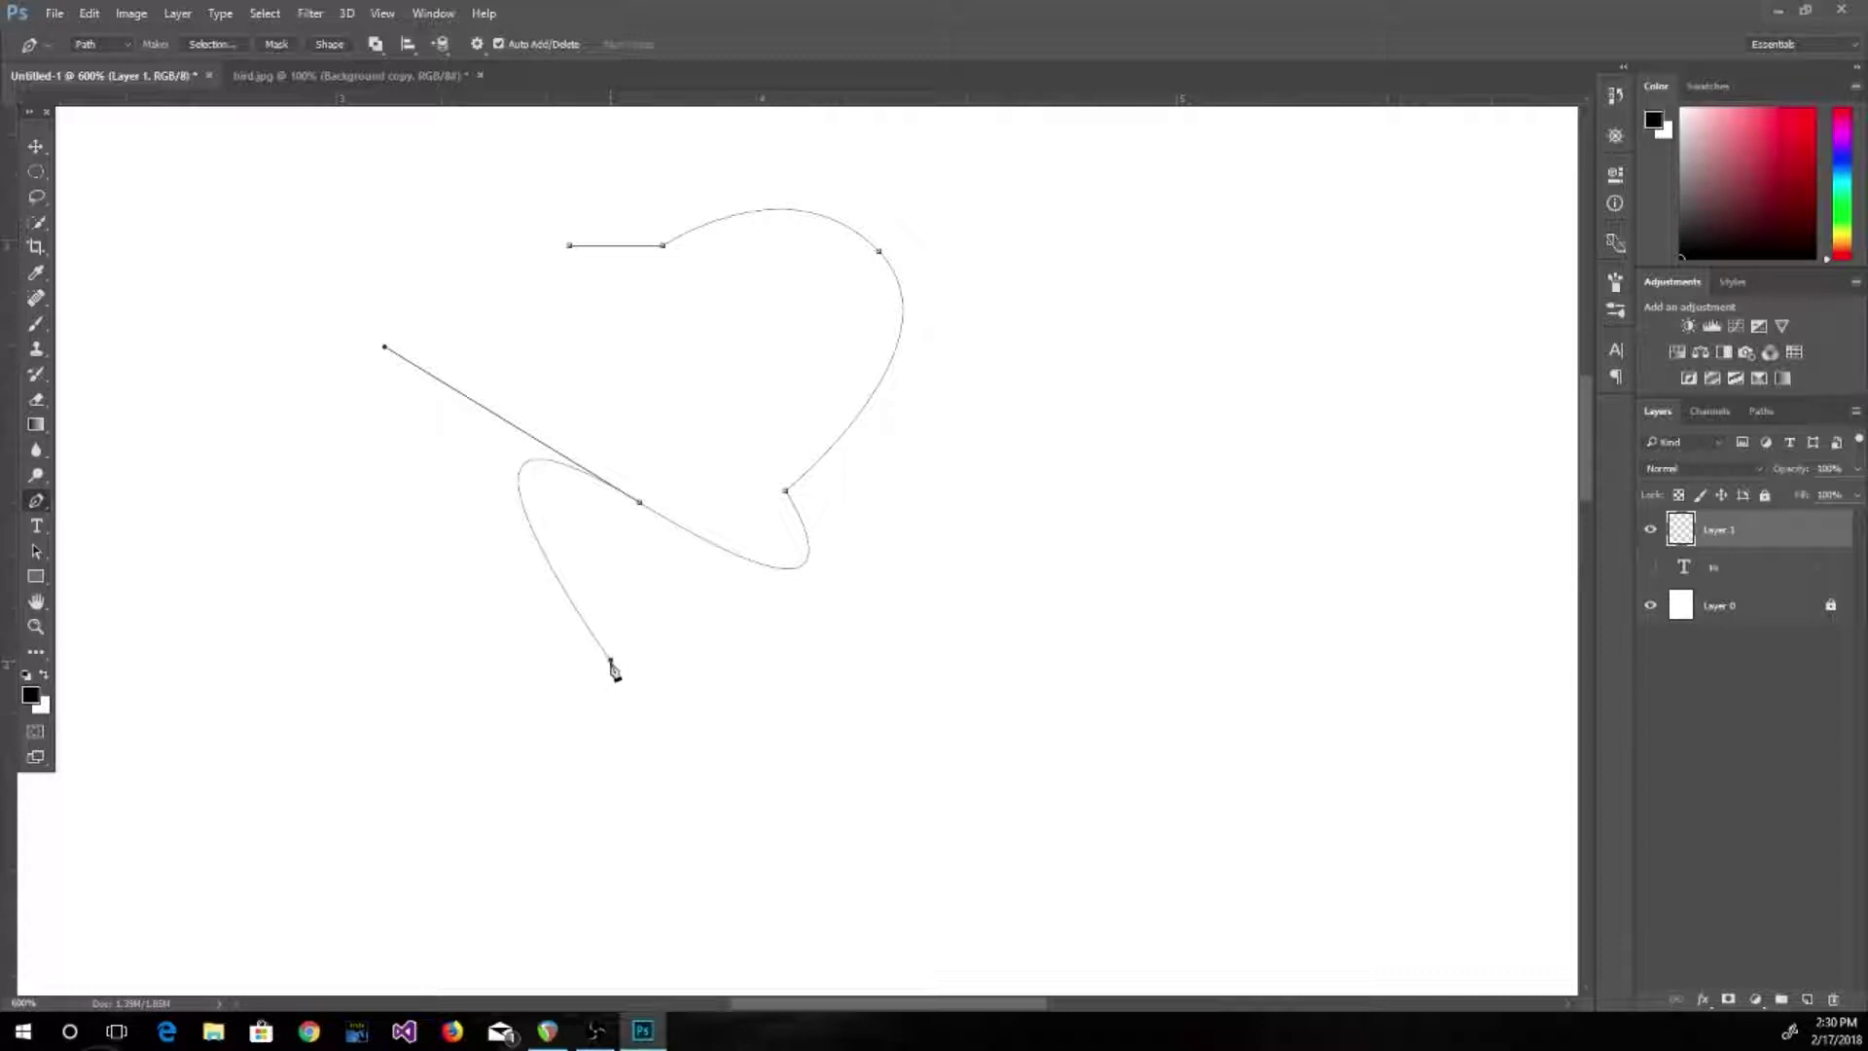
left_click_drag(610, 663, 423, 503)
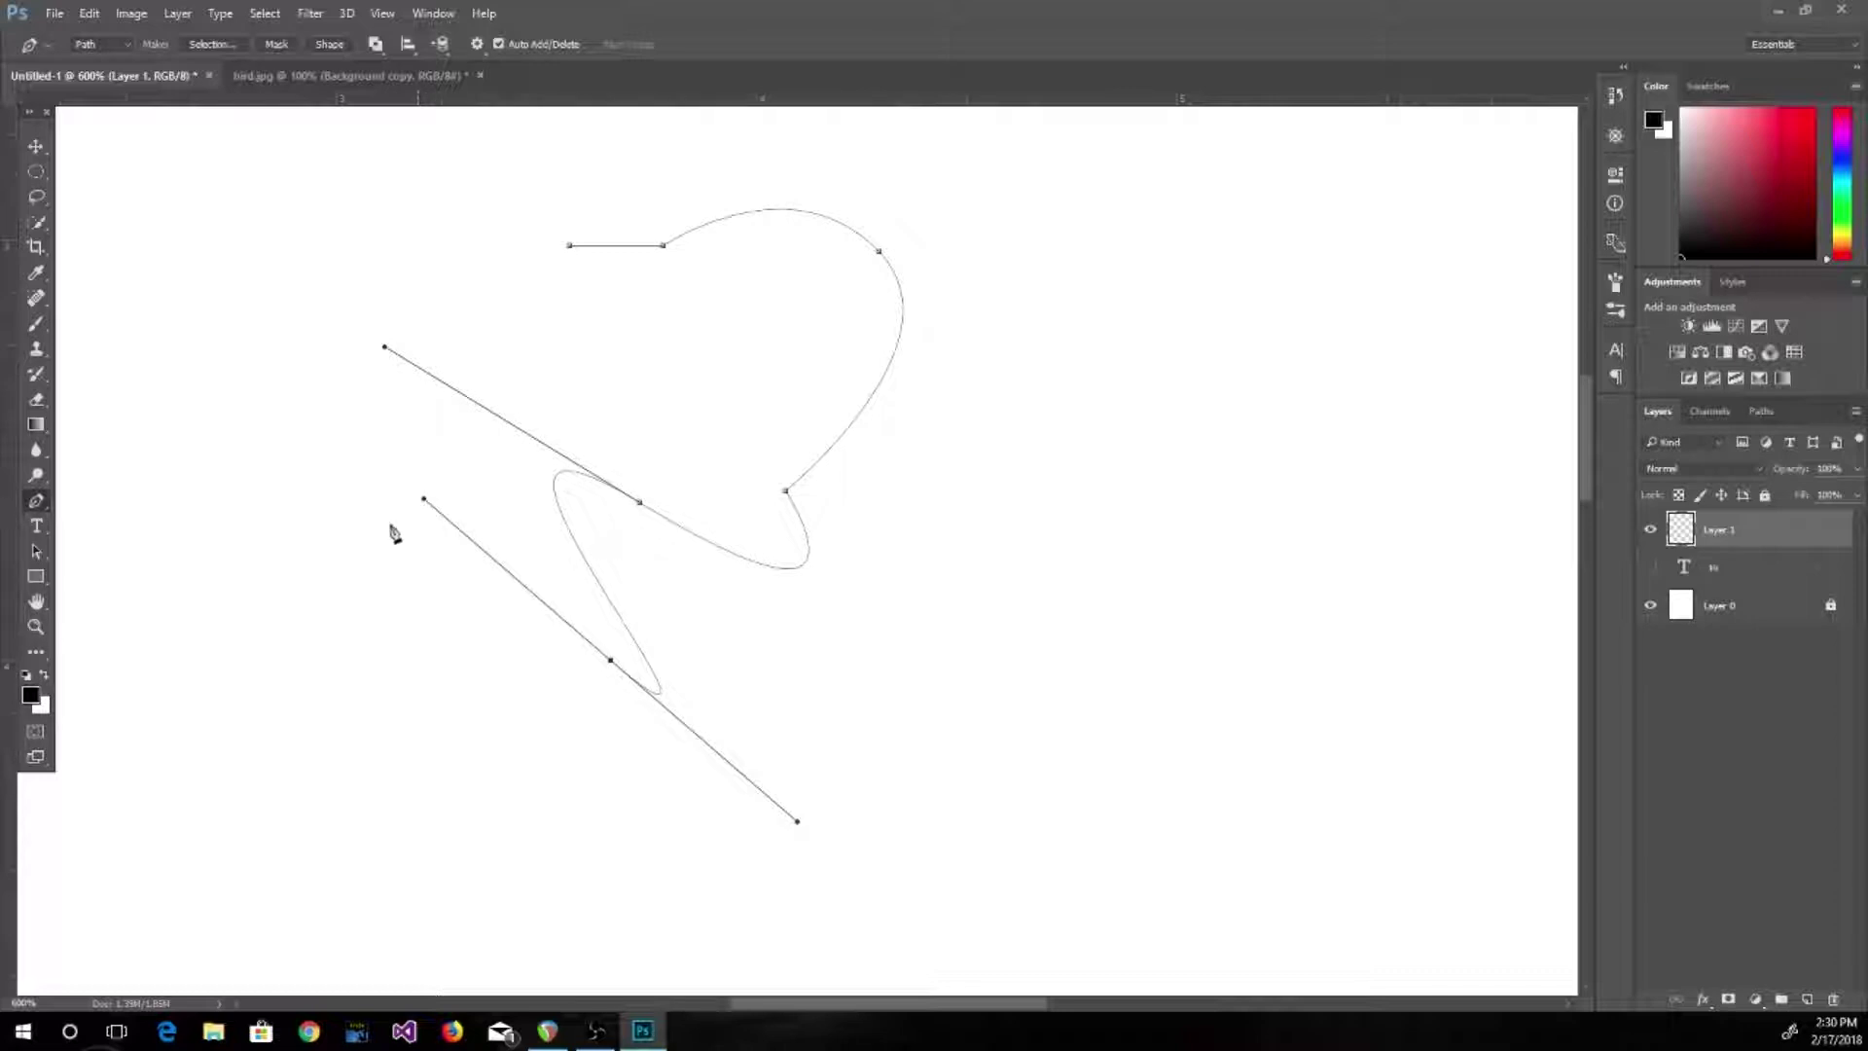
left_click_drag(354, 554, 338, 550)
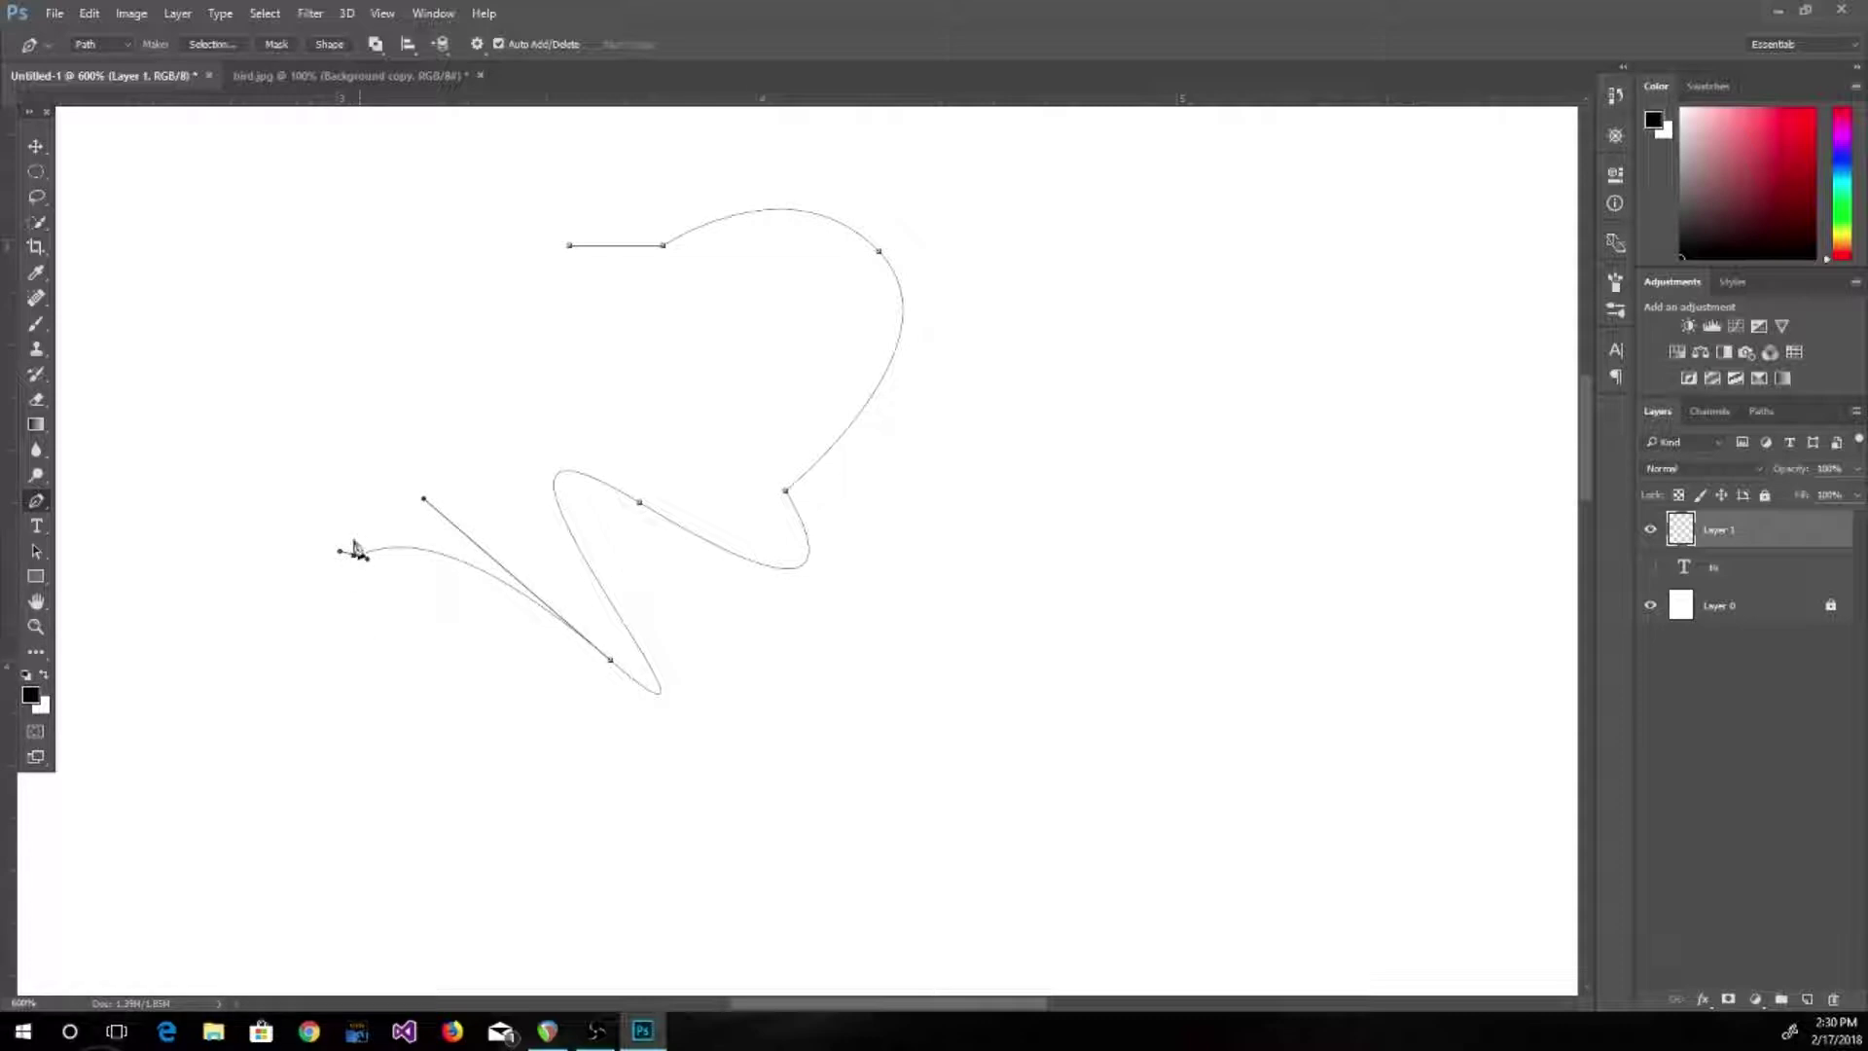
Continue the path up the left side, add a smooth peak and a smooth valley, and close it at its first anchor point
left_click(283, 245)
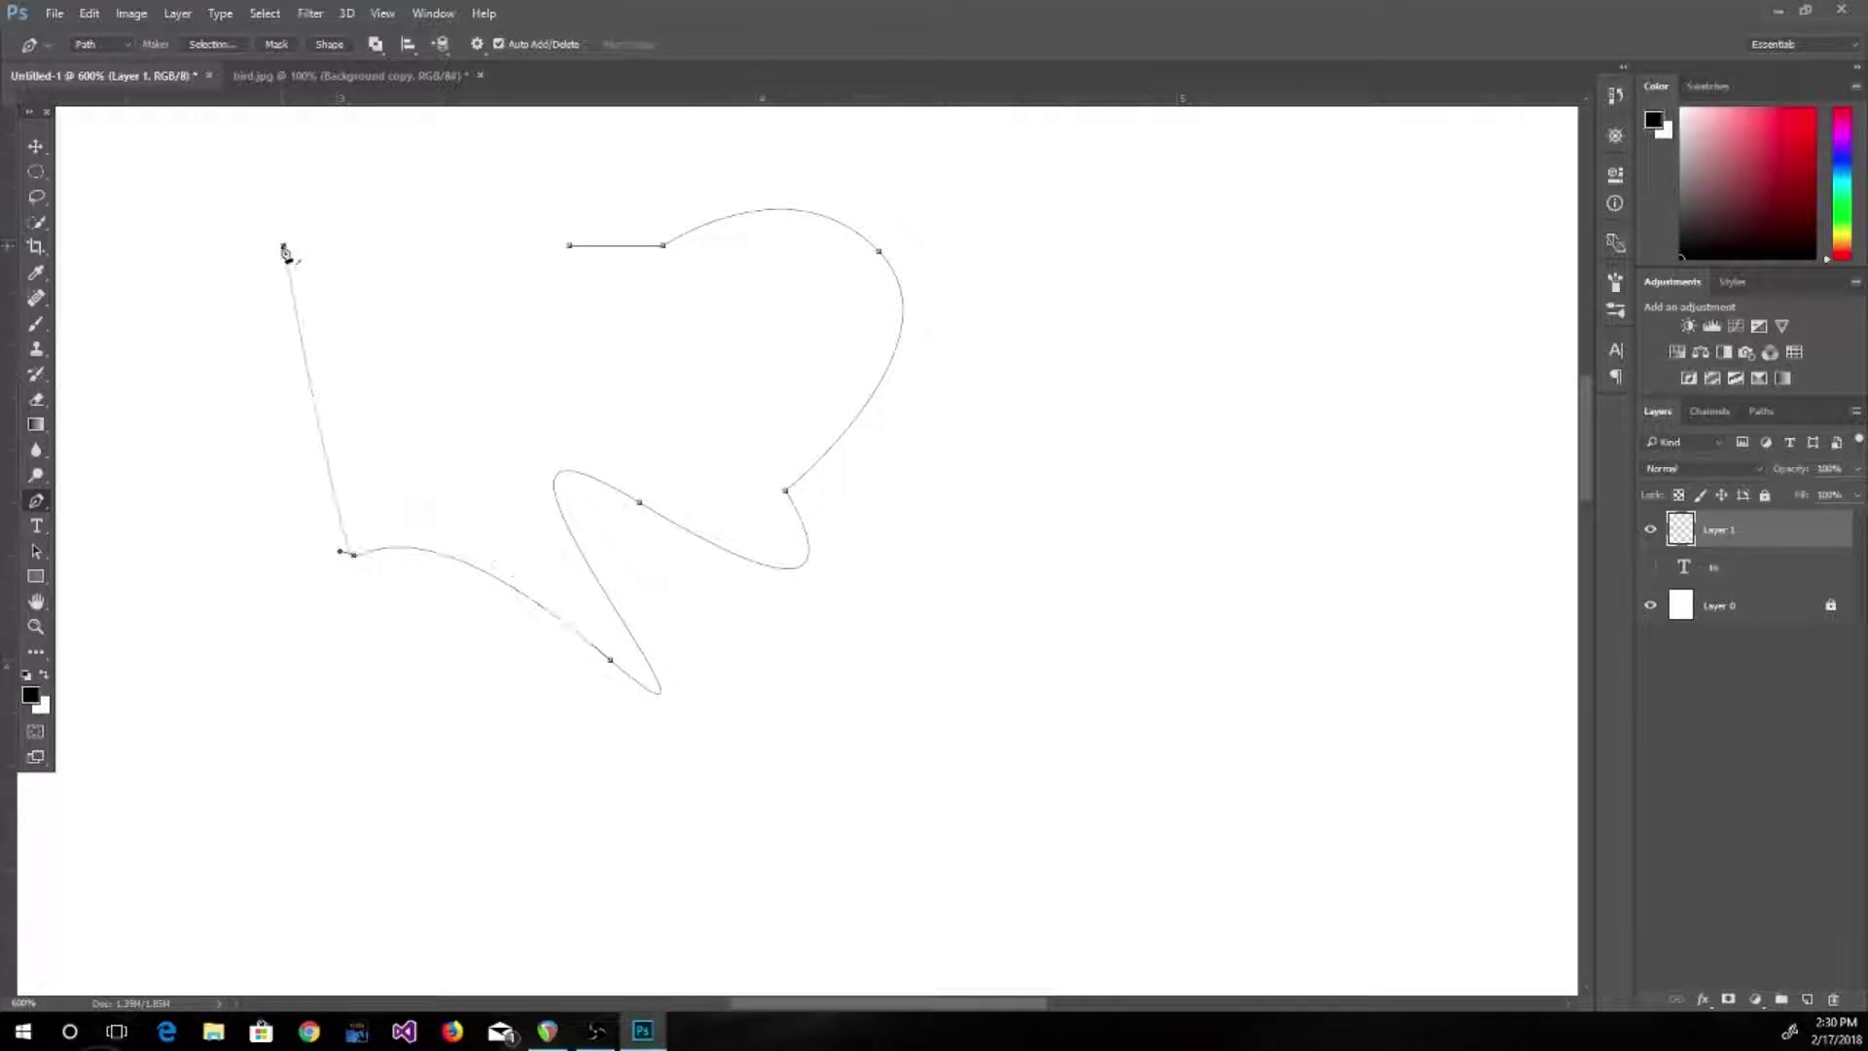
left_click_drag(341, 205, 375, 210)
left_click_drag(464, 345, 505, 336)
left_click(571, 247)
Move the whole closed path down and to the right with the Path Selection tool, then adjust it slightly up and left
left_click(37, 552)
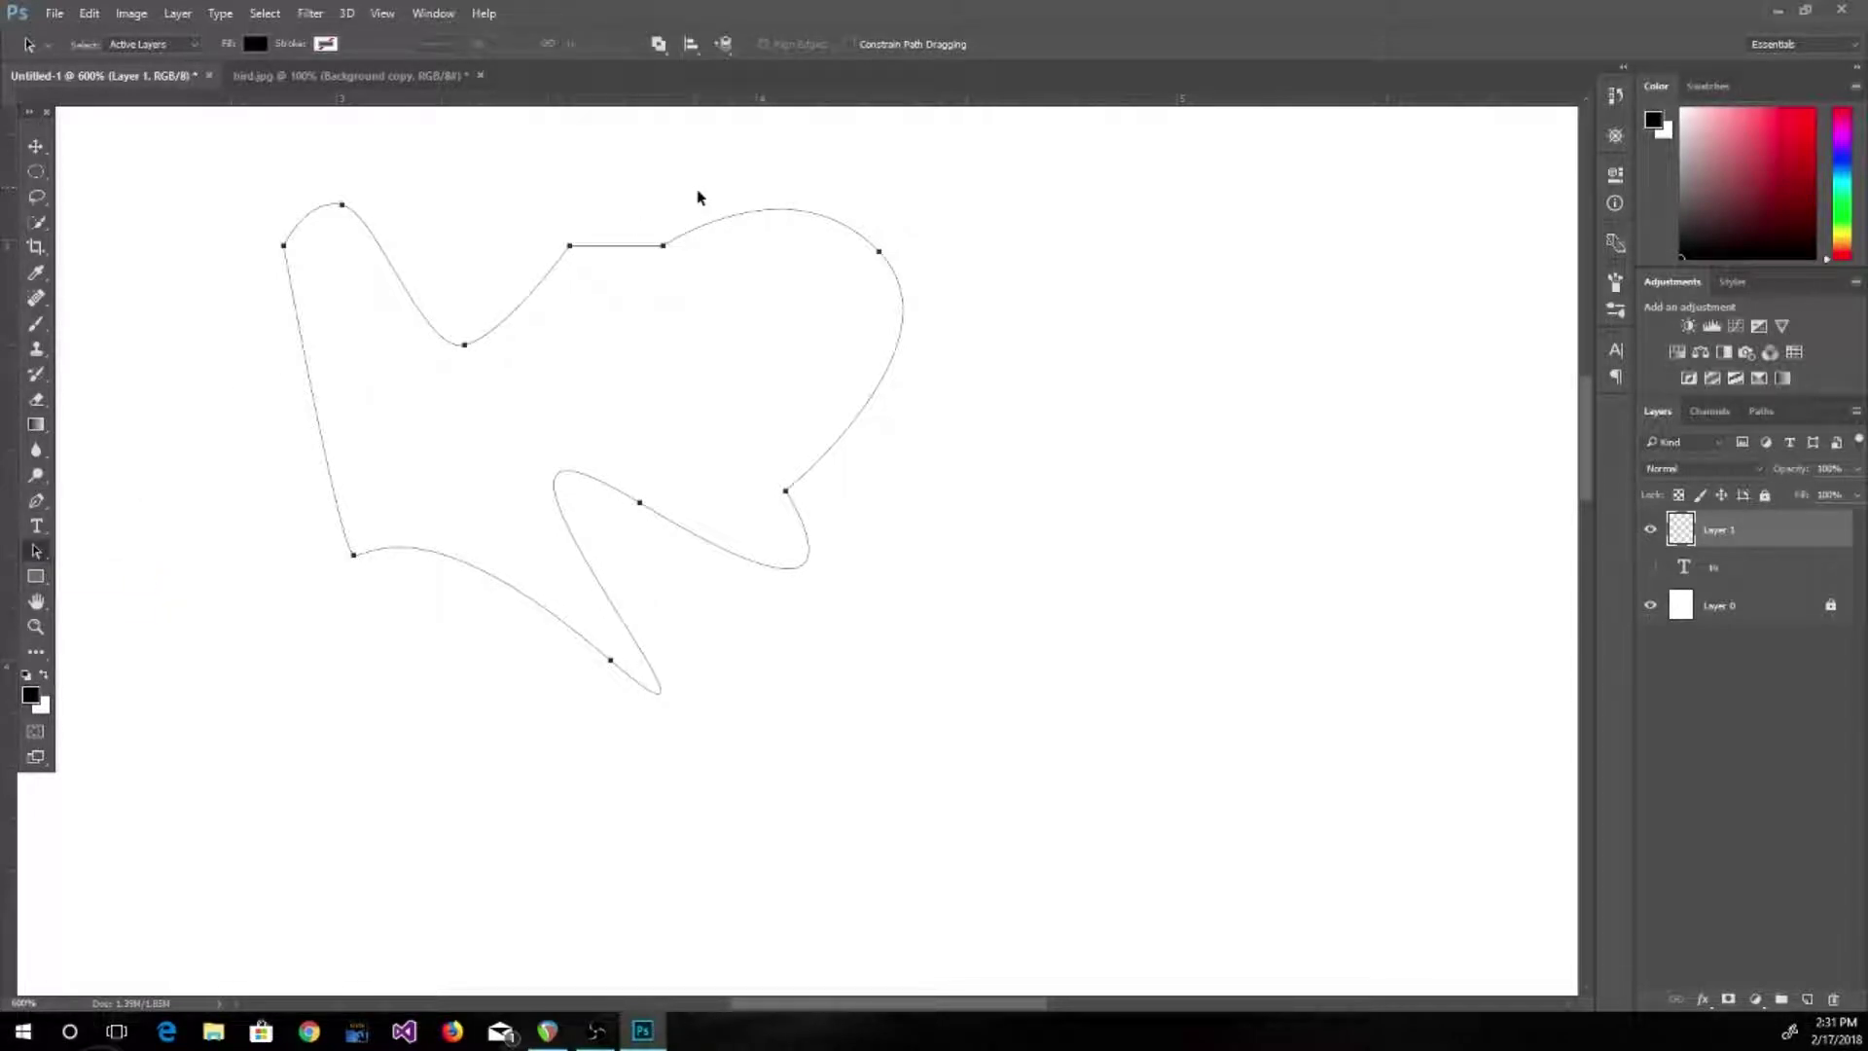
left_click_drag(720, 220, 1043, 320)
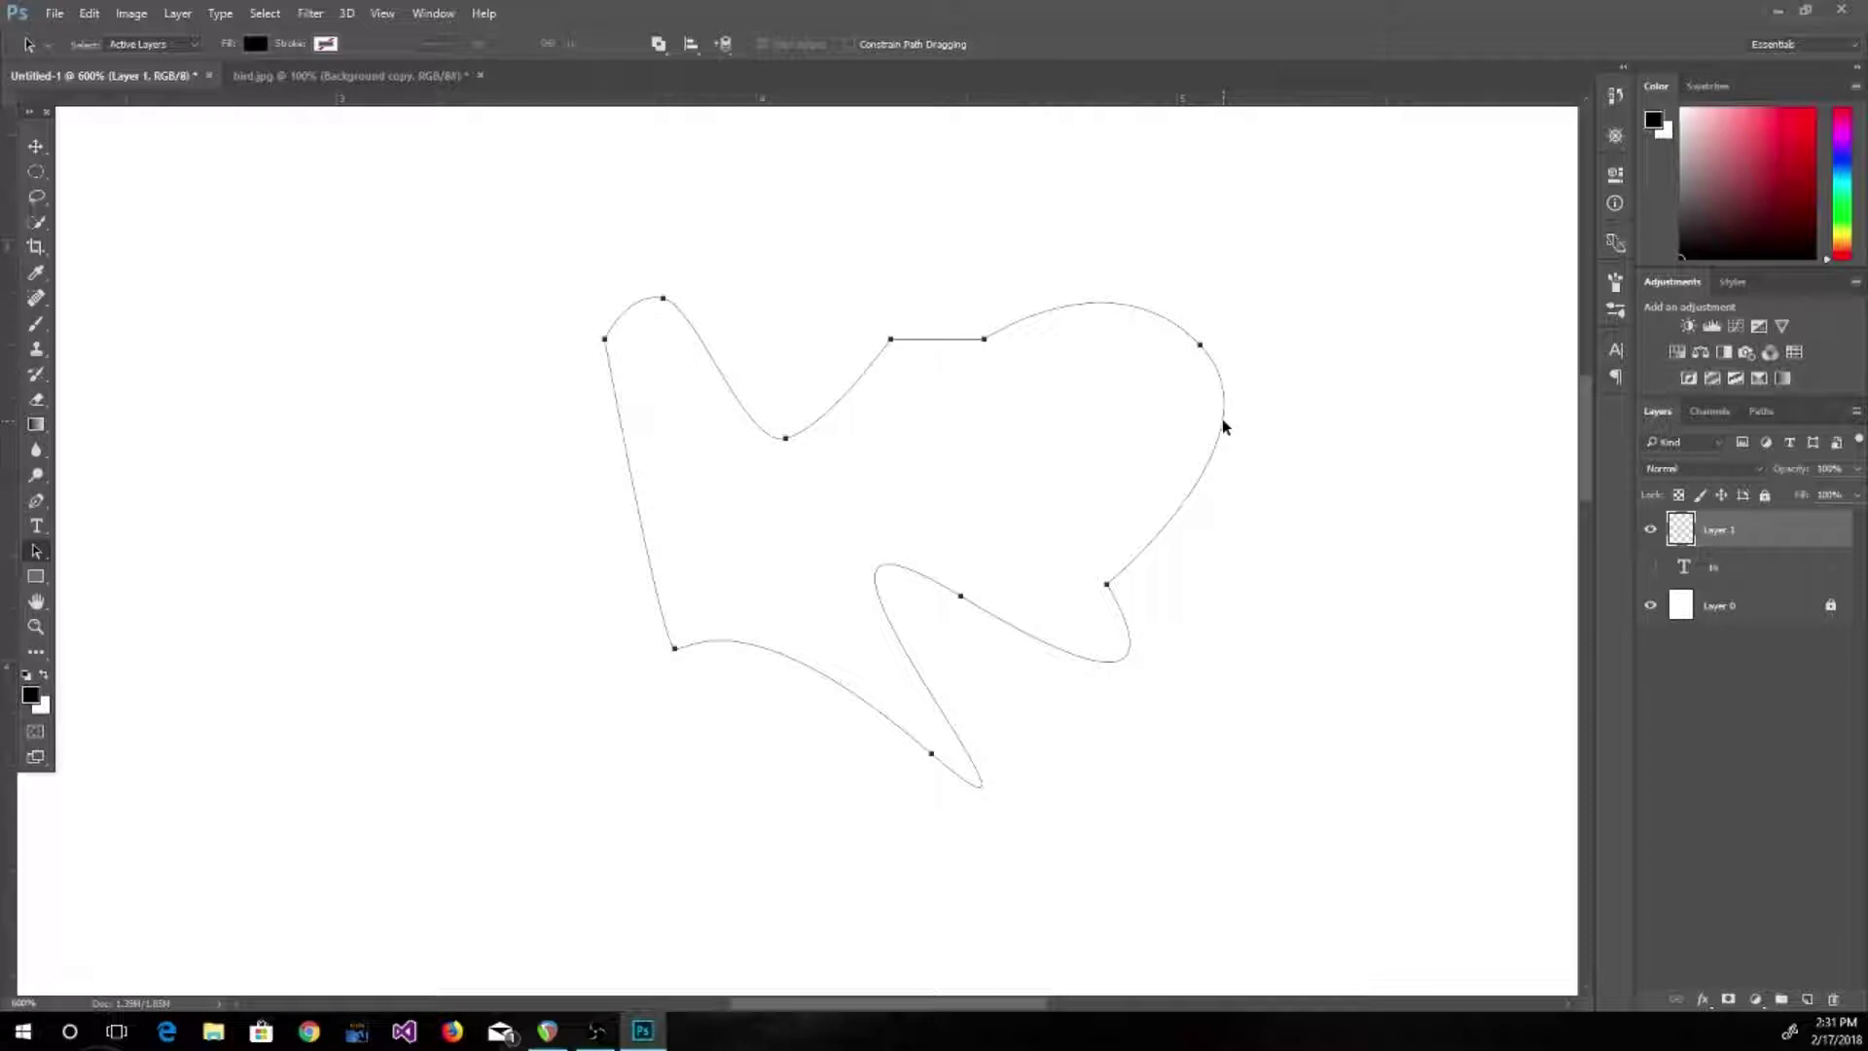
mouse_move(1225, 425)
left_mouse_down()
mouse_move(849, 479)
mouse_move(951, 425)
mouse_move(1210, 405)
left_mouse_up()
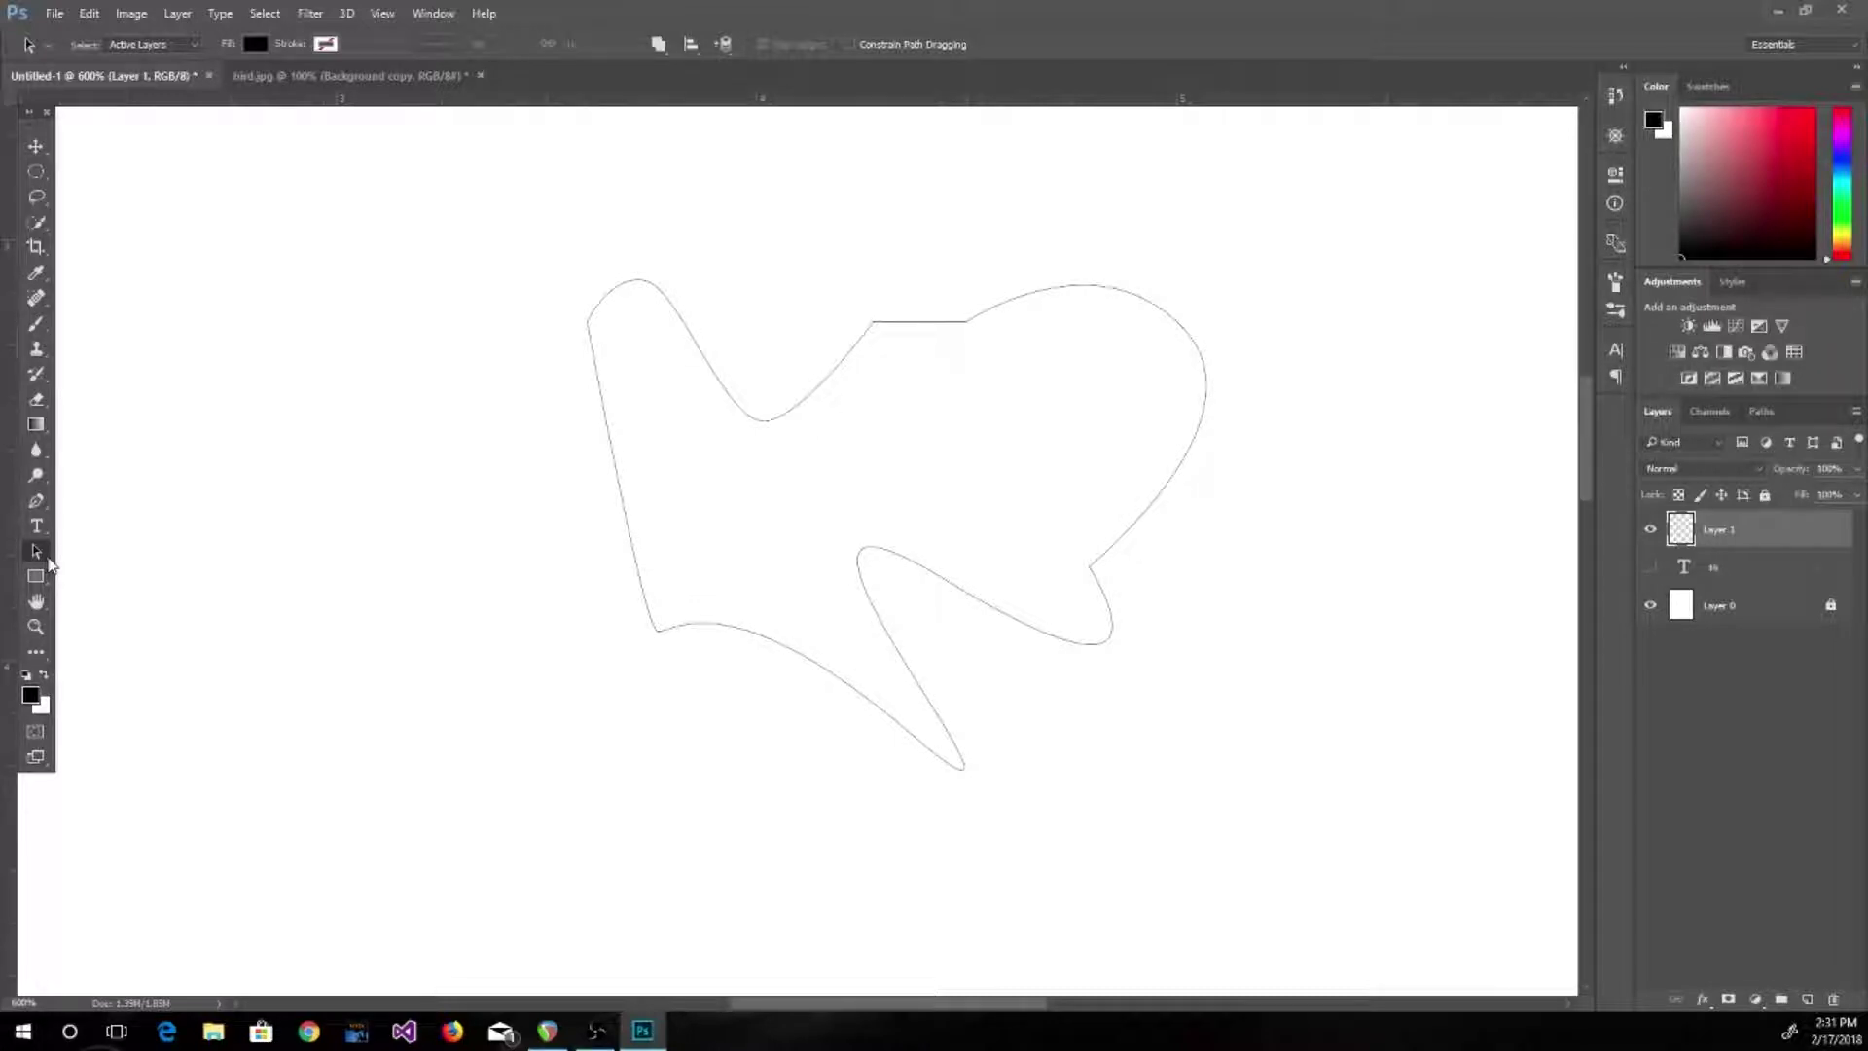
Move only the path's upper-right anchor point slightly outward with the Direct Selection tool
right_click(49, 564)
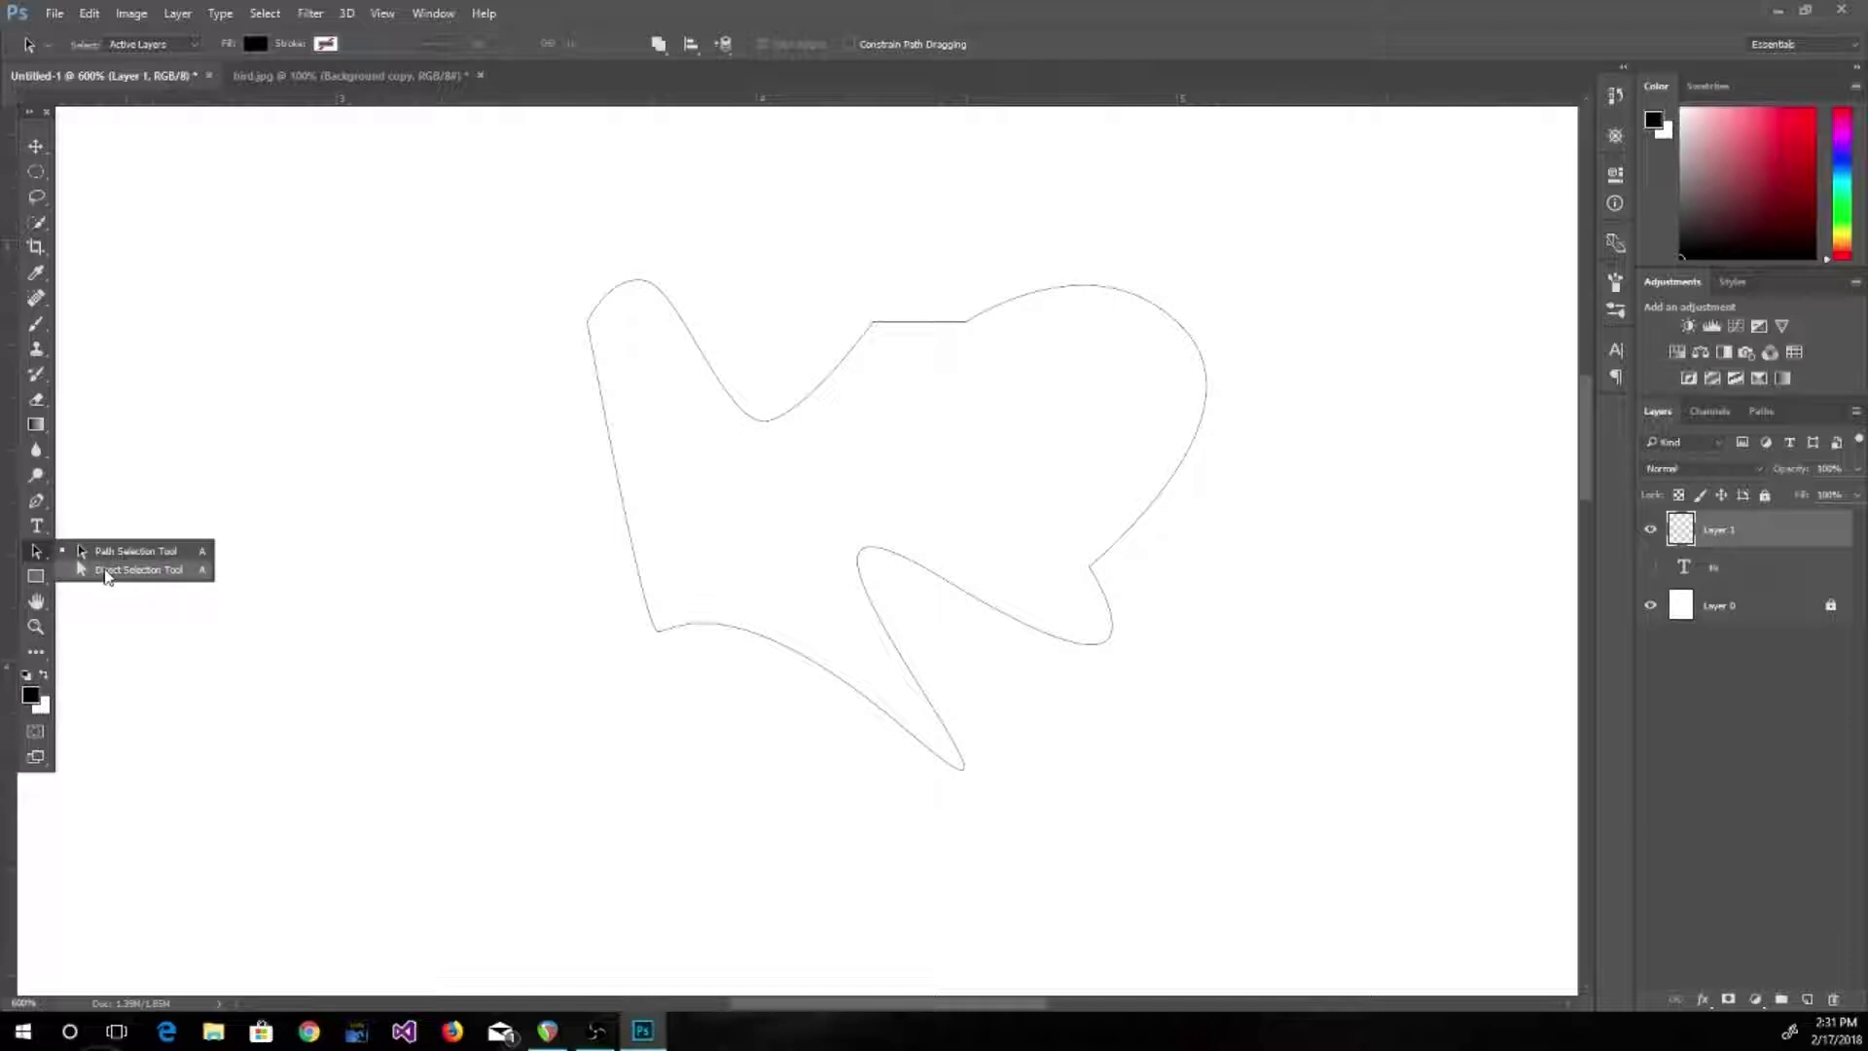
left_click(107, 573)
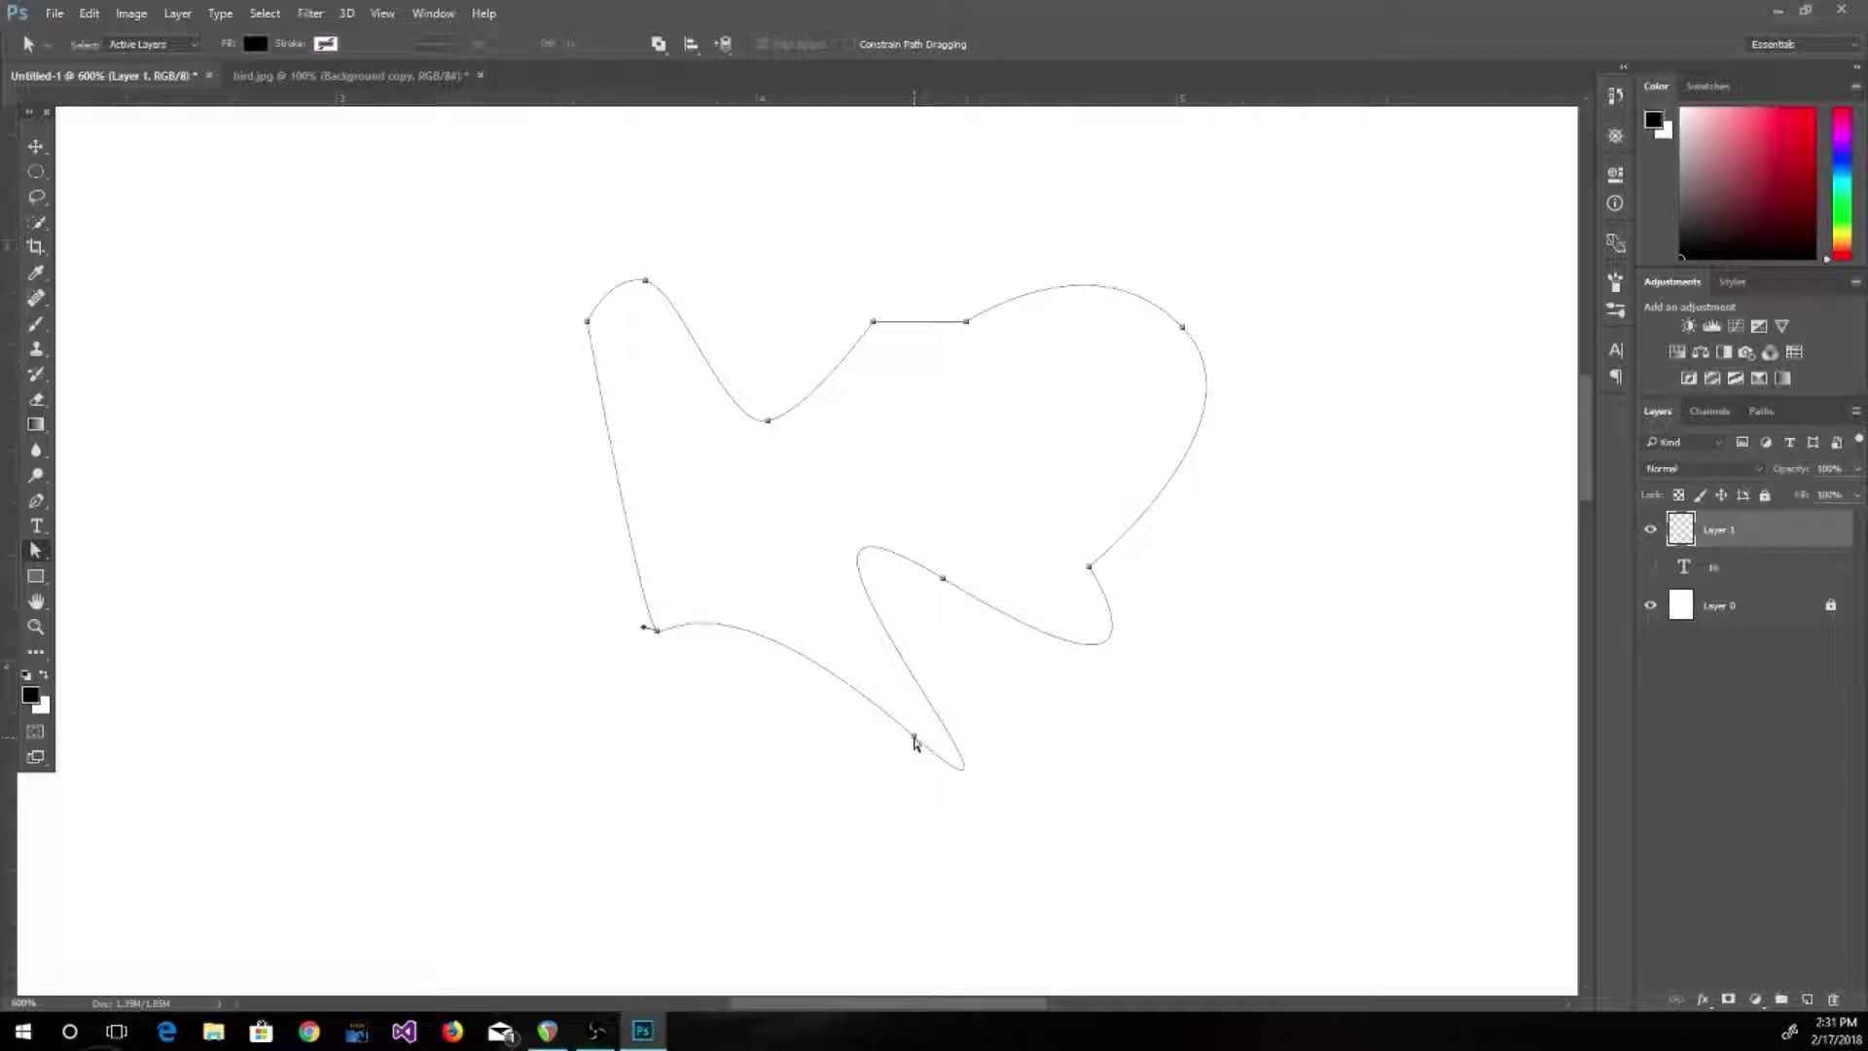
left_click(914, 738)
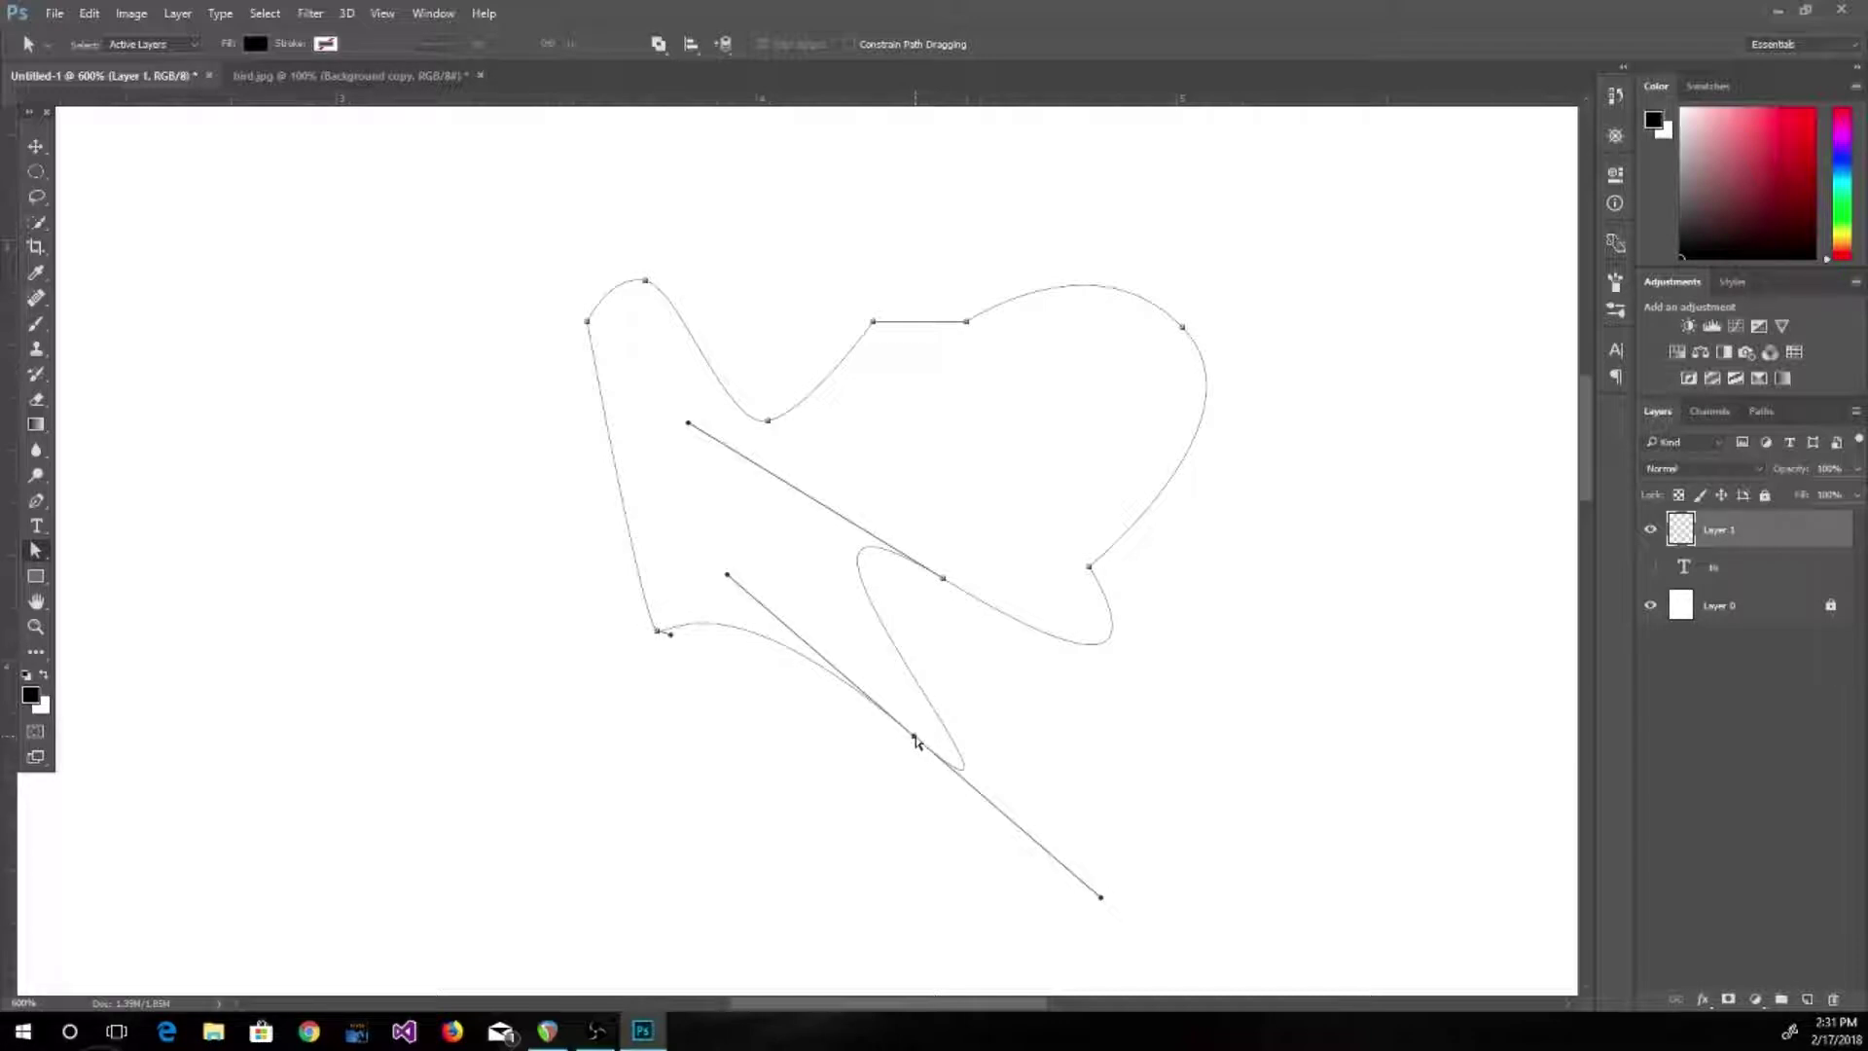
left_click(1183, 331)
left_click_drag(1186, 329, 1230, 315)
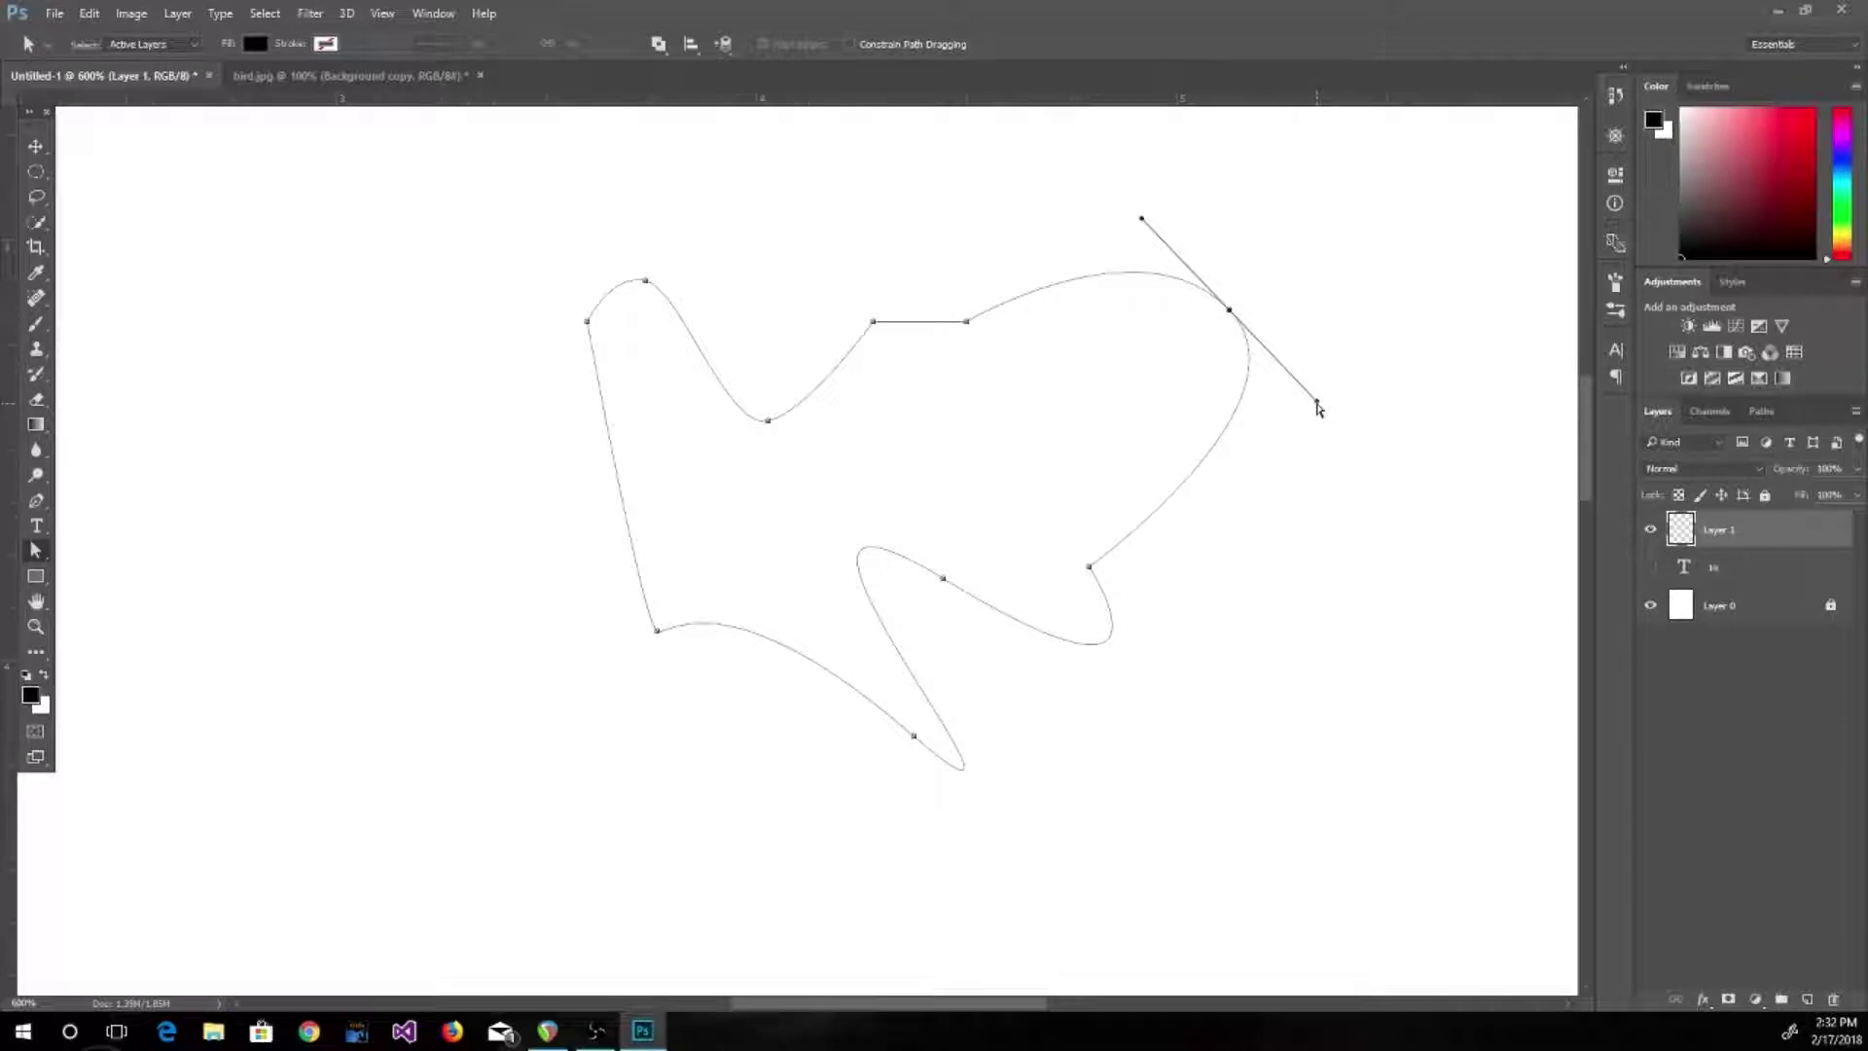
Reshape the curves around the upper-right anchor point with its direction handles, ending with a rounded bulge
left_click_drag(1317, 404, 1244, 311)
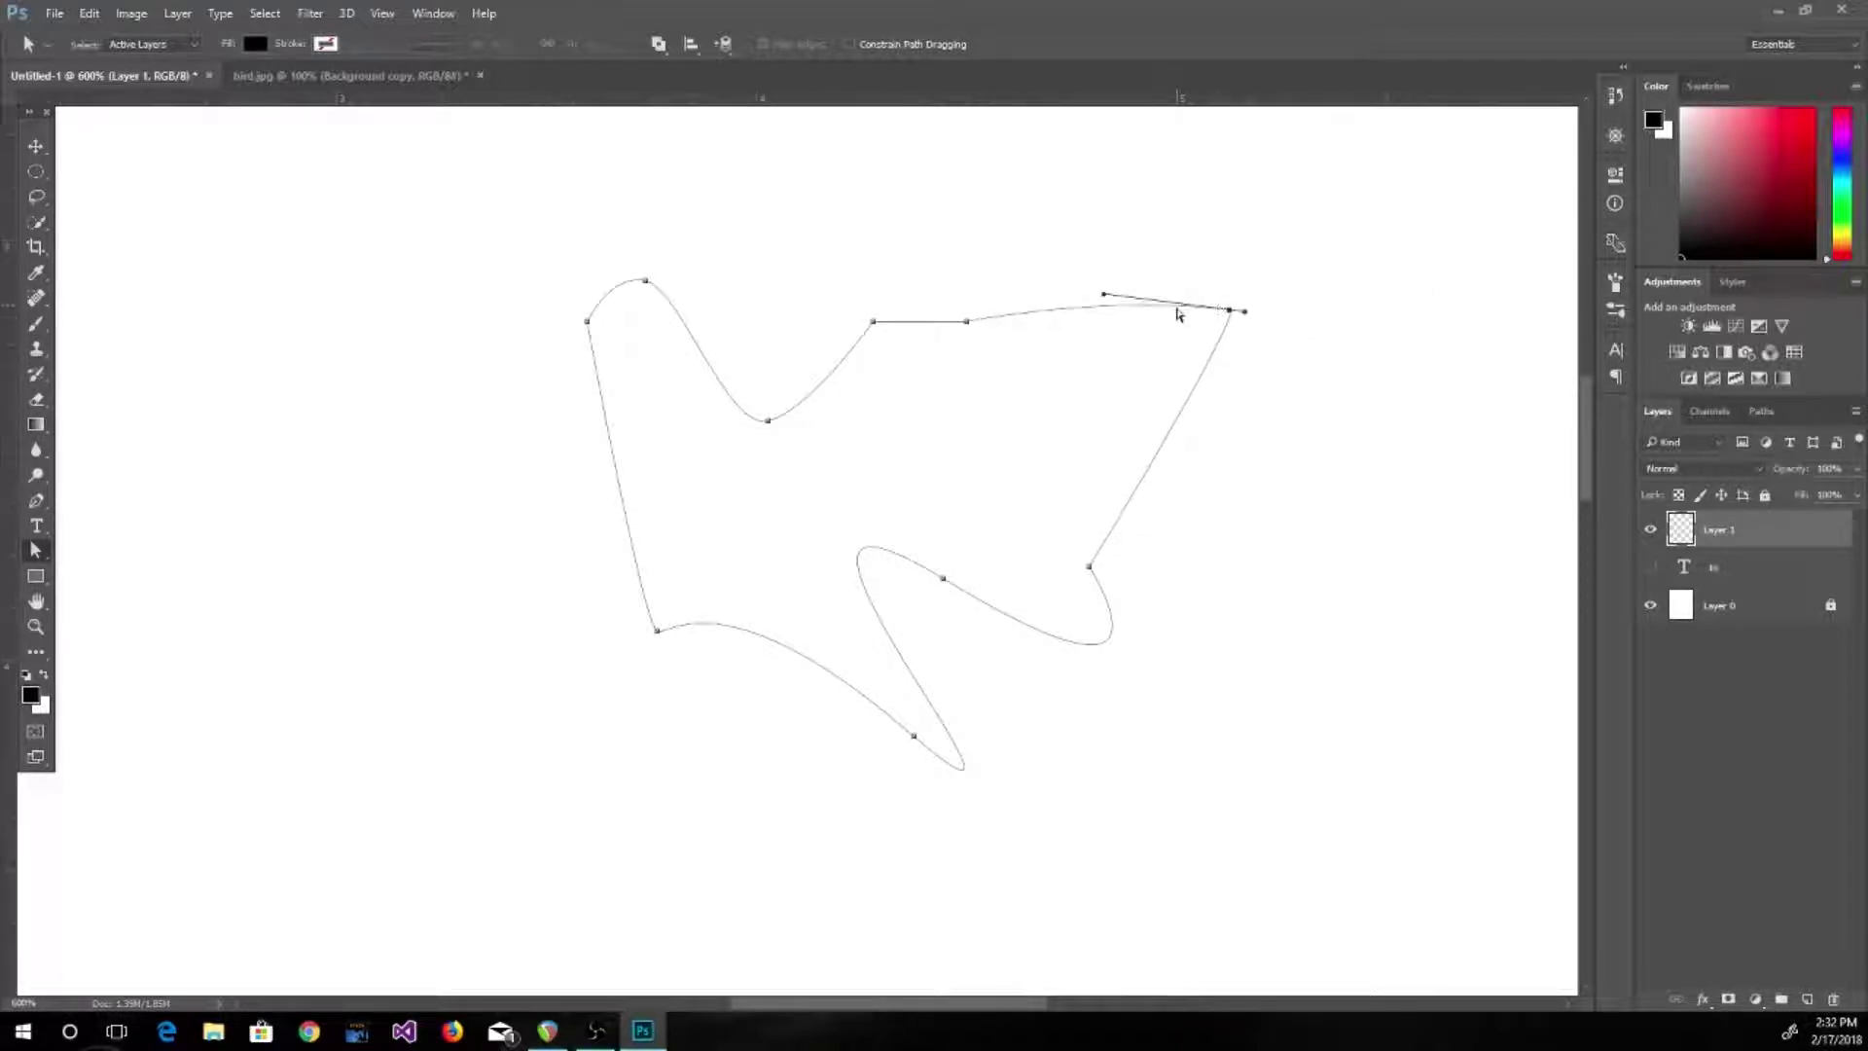
left_click_drag(1109, 296, 1278, 496)
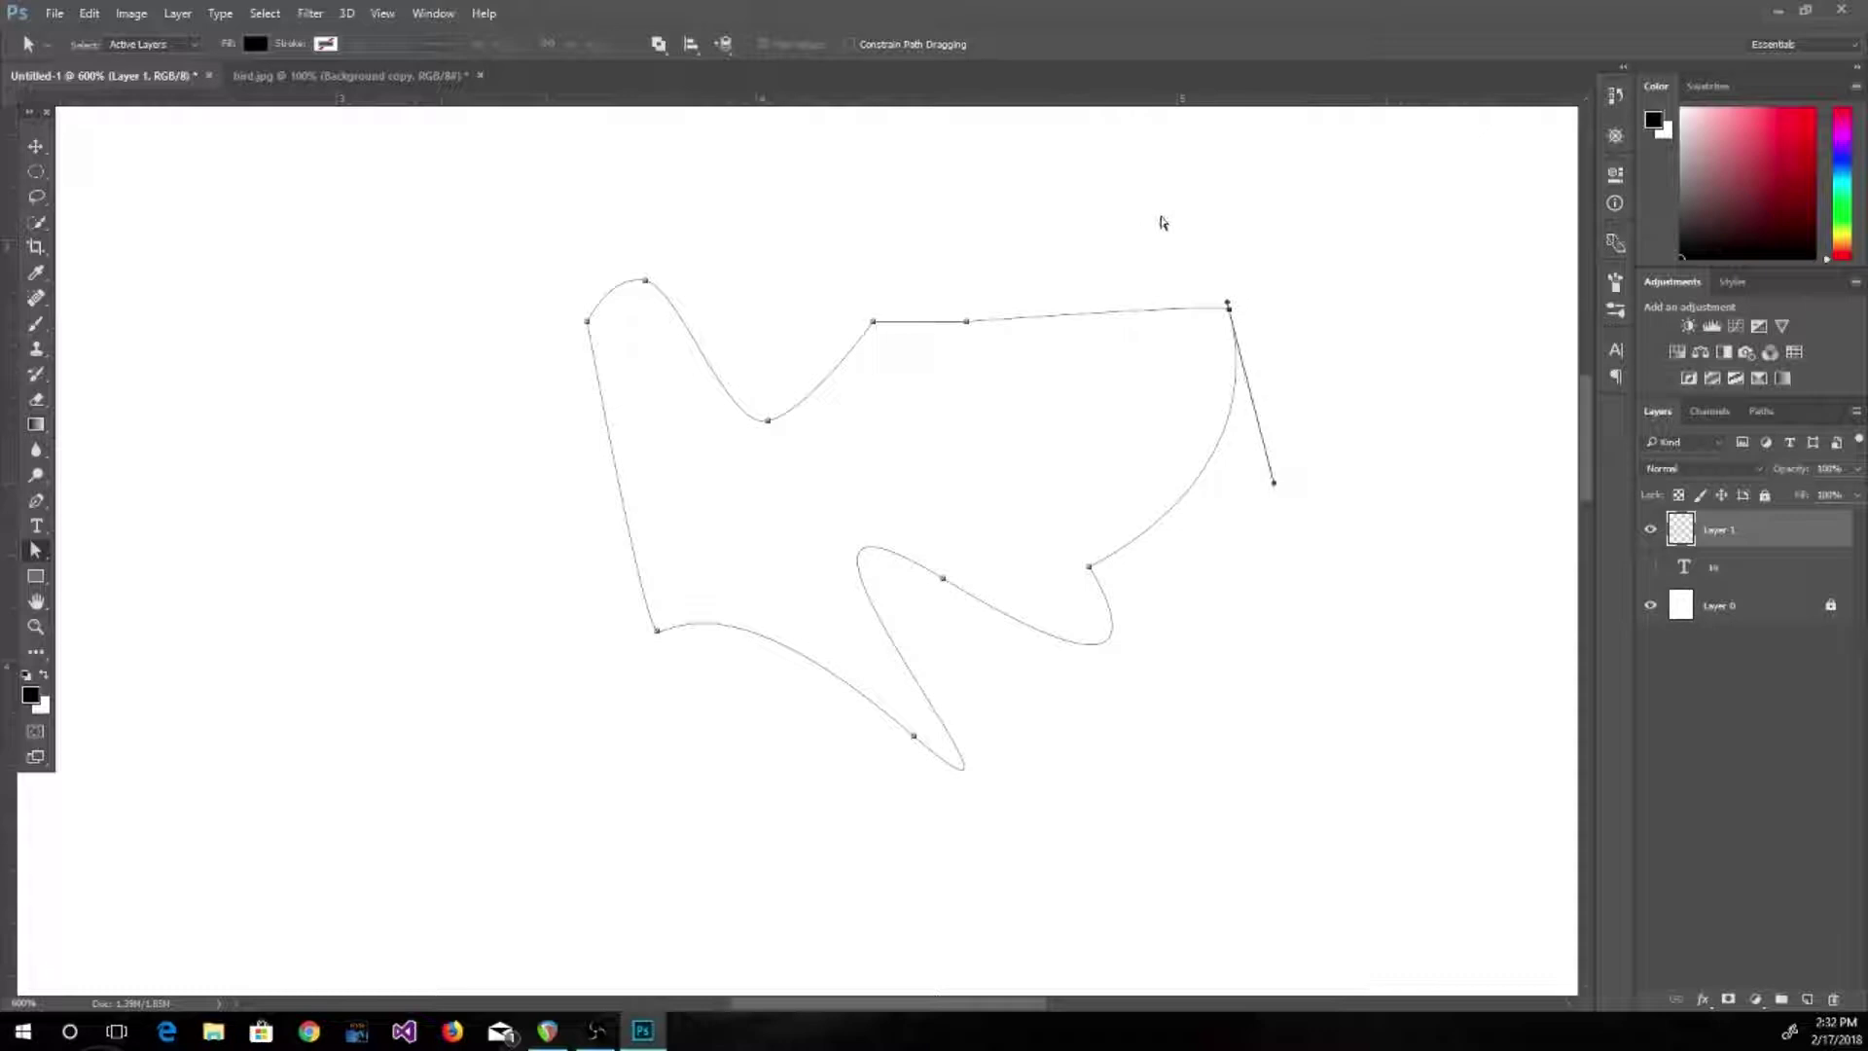
left_click_drag(1229, 307, 1250, 194)
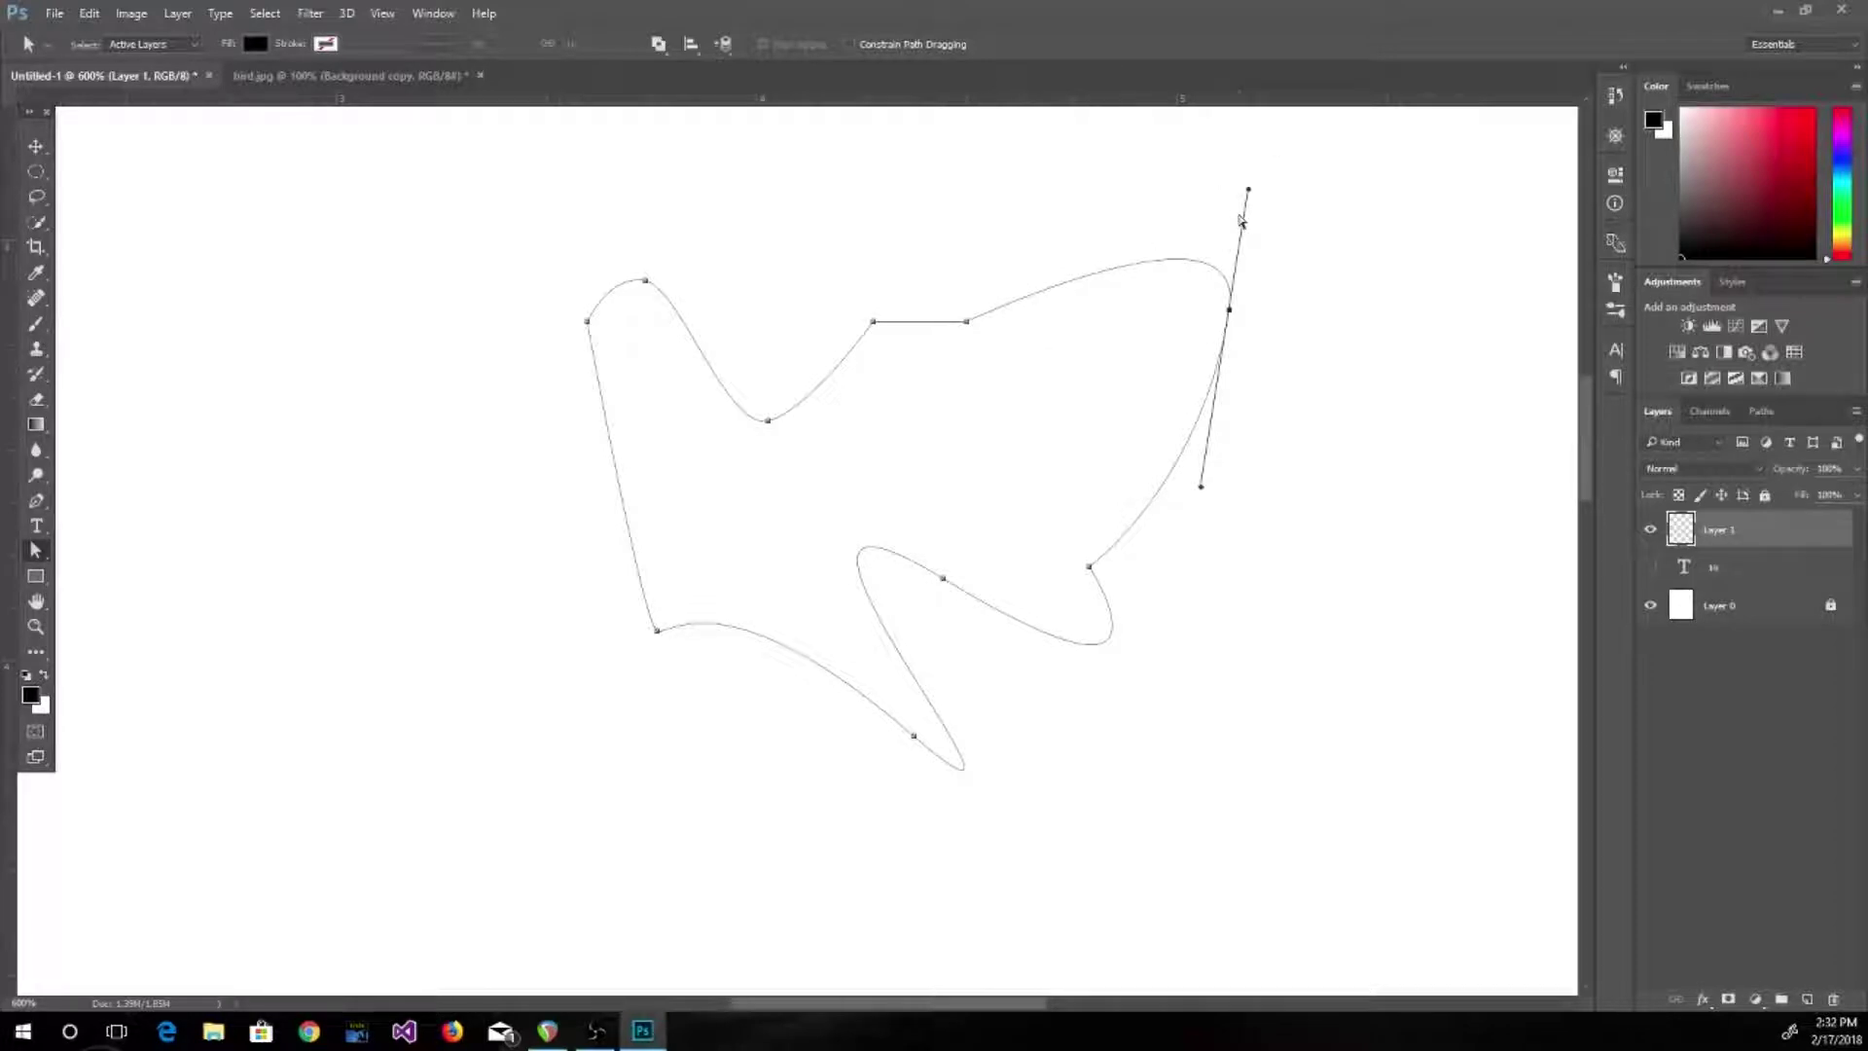
left_click_drag(1248, 191, 1174, 246)
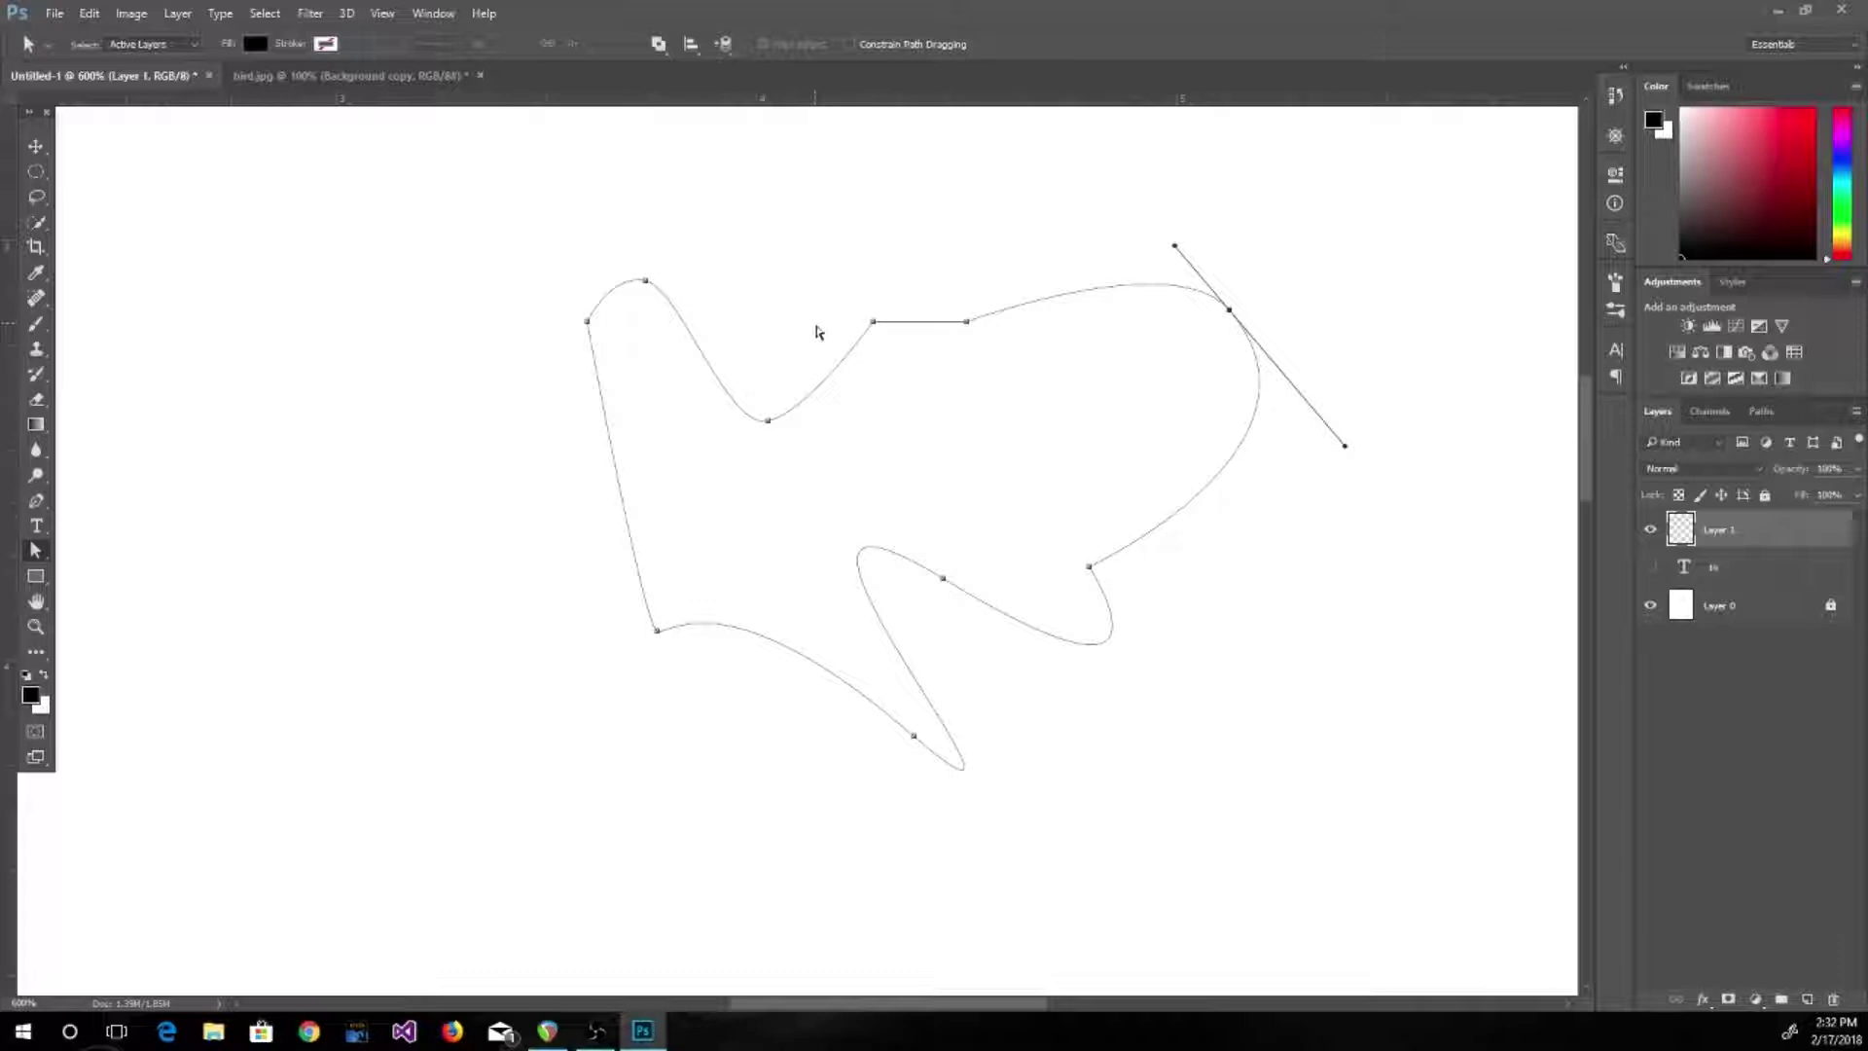
Convert both ends of the straight top segment and the two left-side corners of the path to smooth points with the Convert Point tool
left_click(873, 325)
left_click(968, 322)
left_click(877, 327)
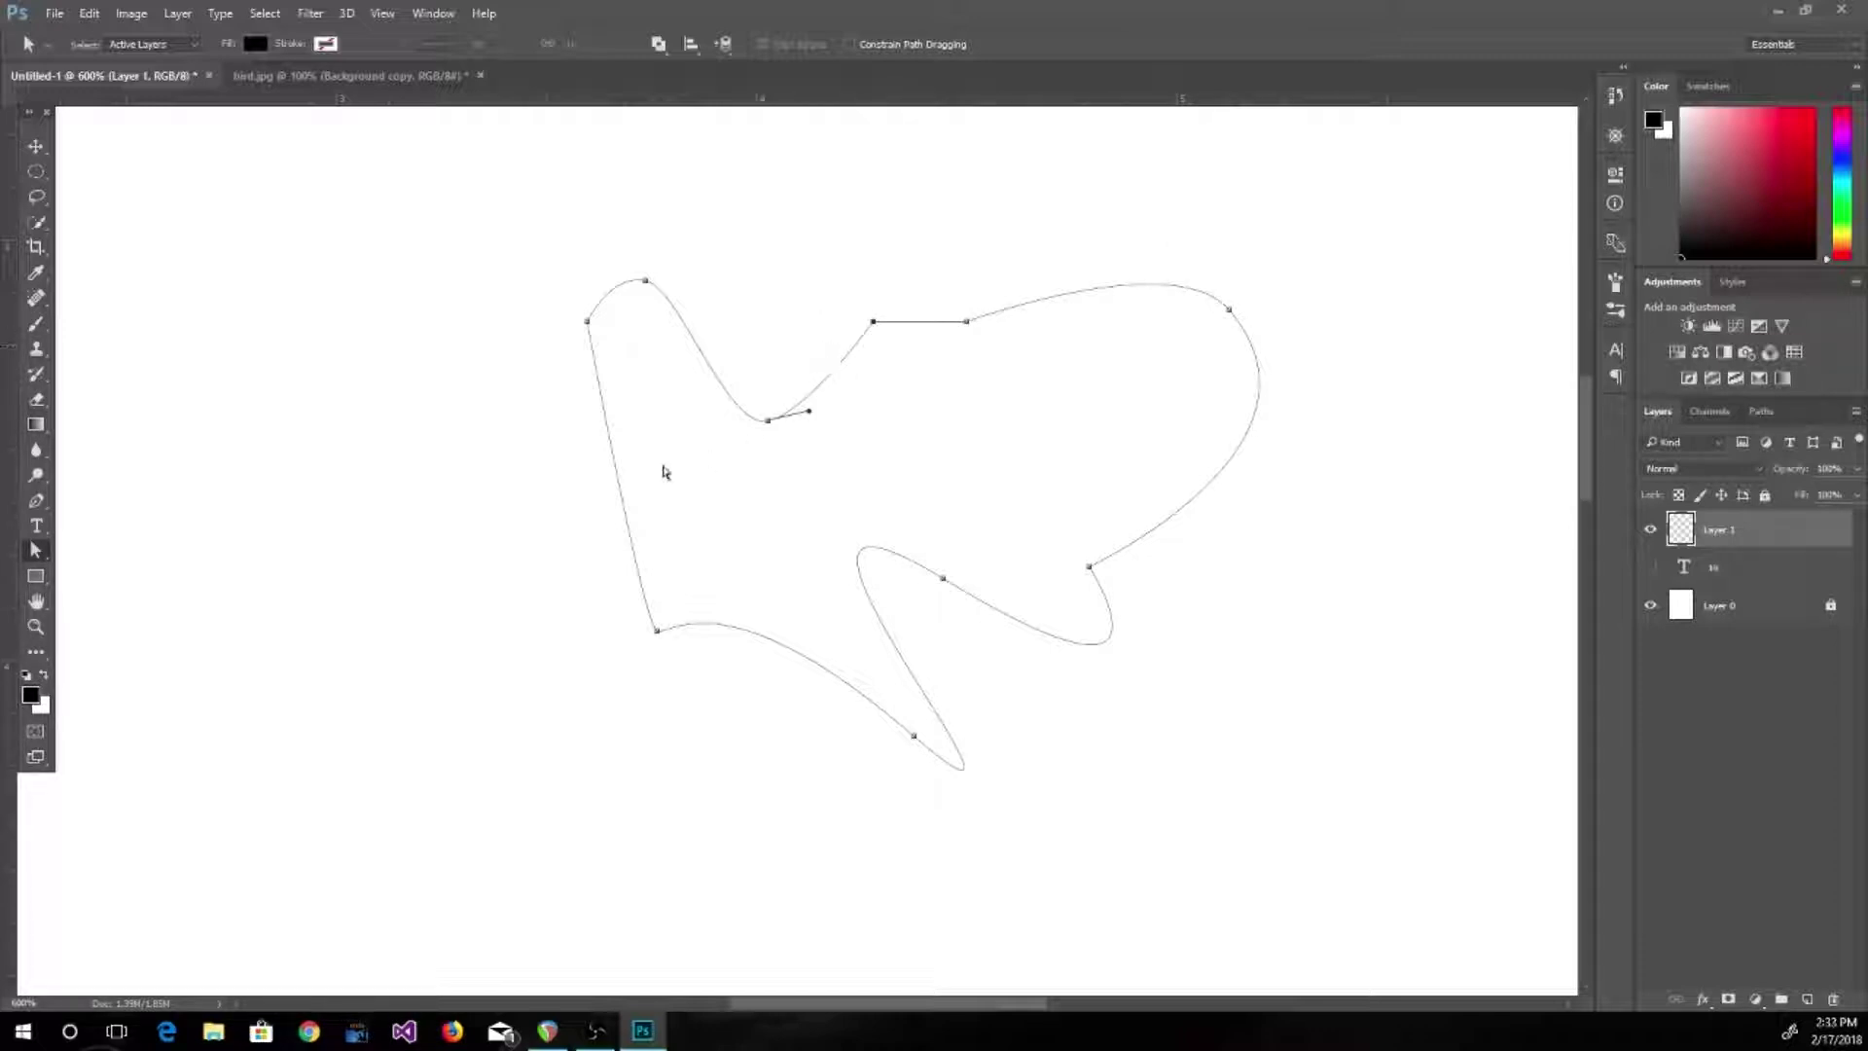
left_click(46, 504)
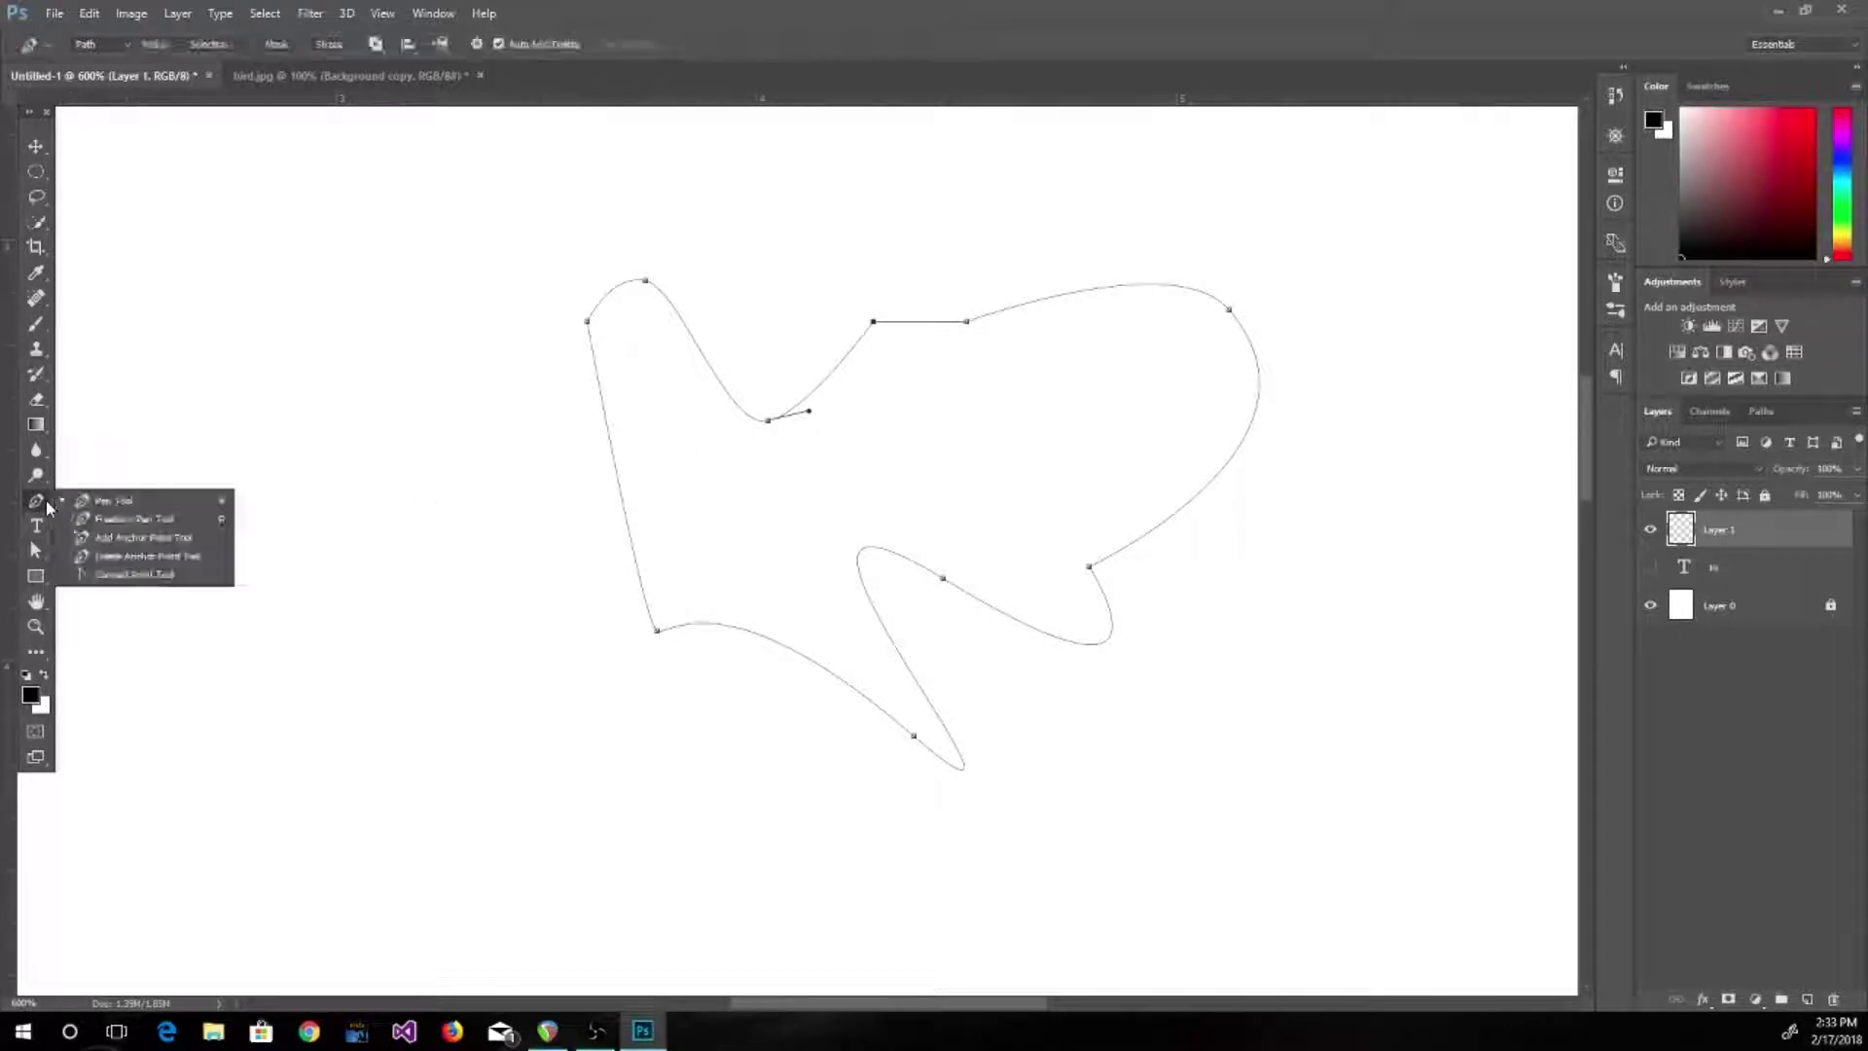
left_click(141, 576)
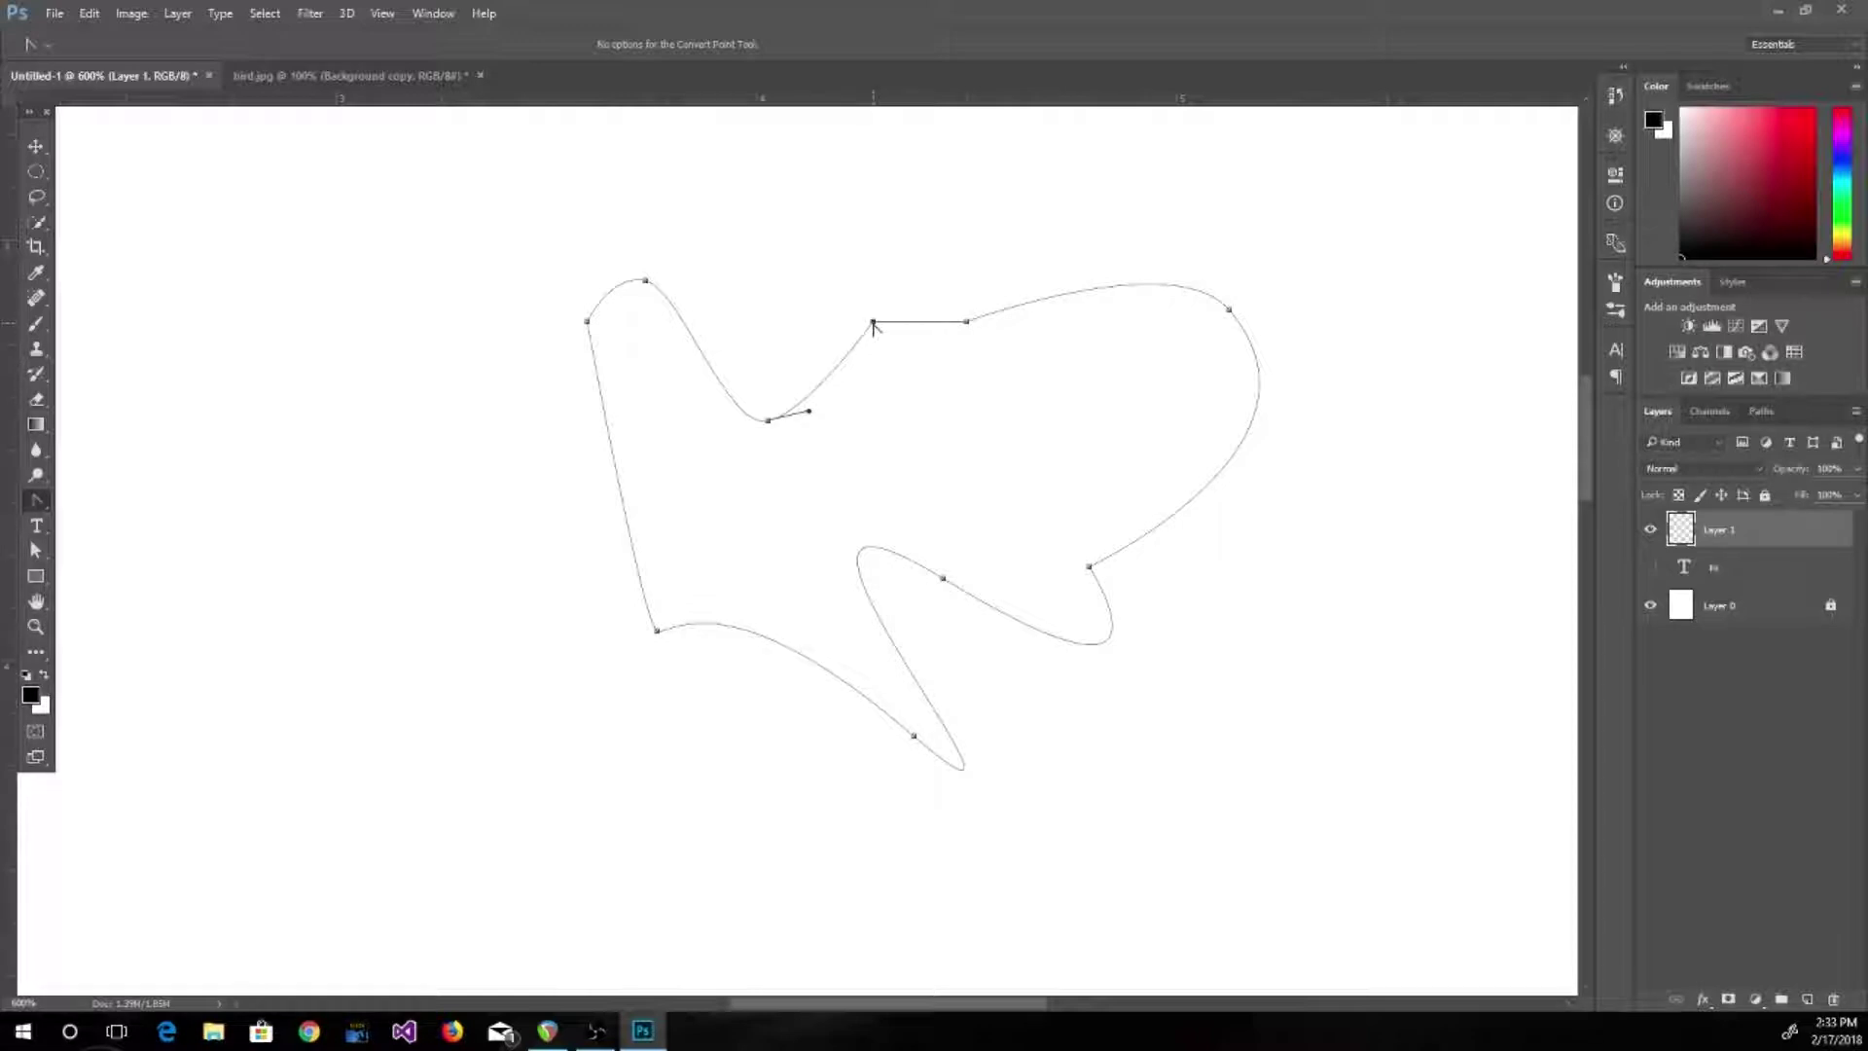
left_click_drag(873, 322, 888, 281)
left_click_drag(966, 322, 991, 354)
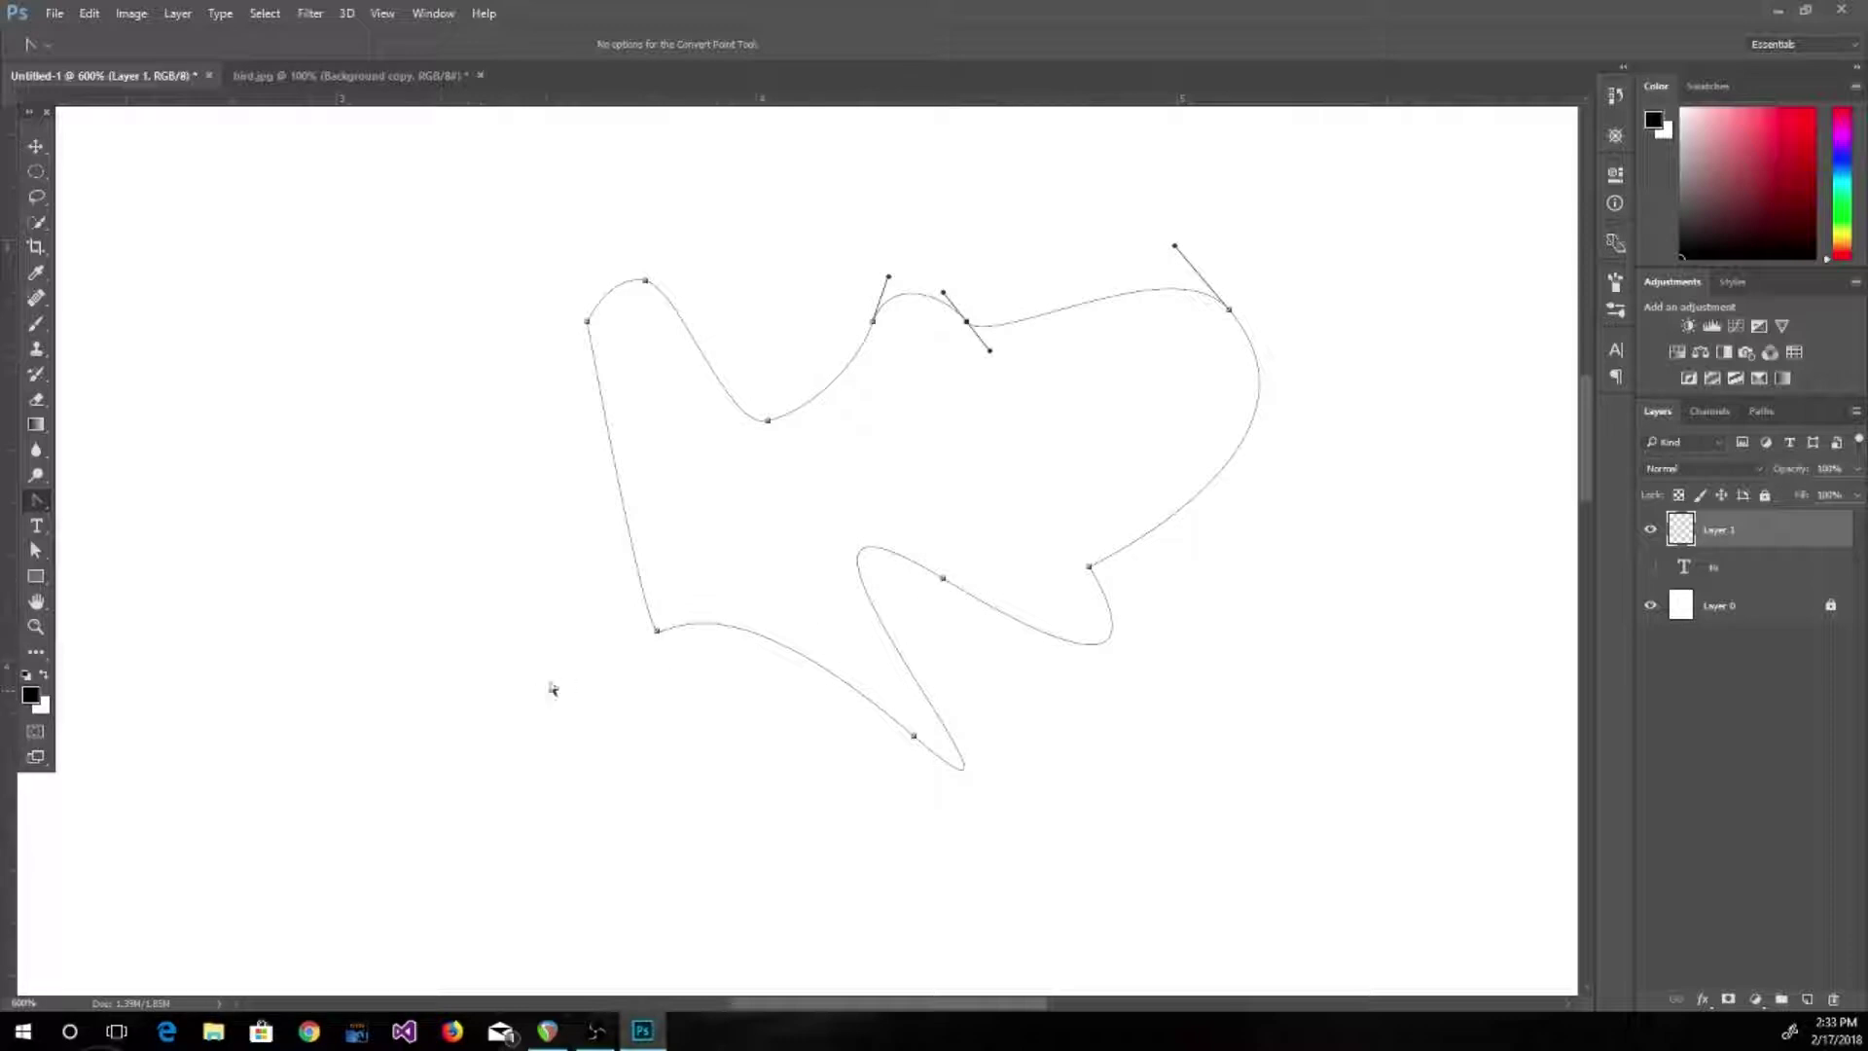
left_click_drag(657, 632, 601, 600)
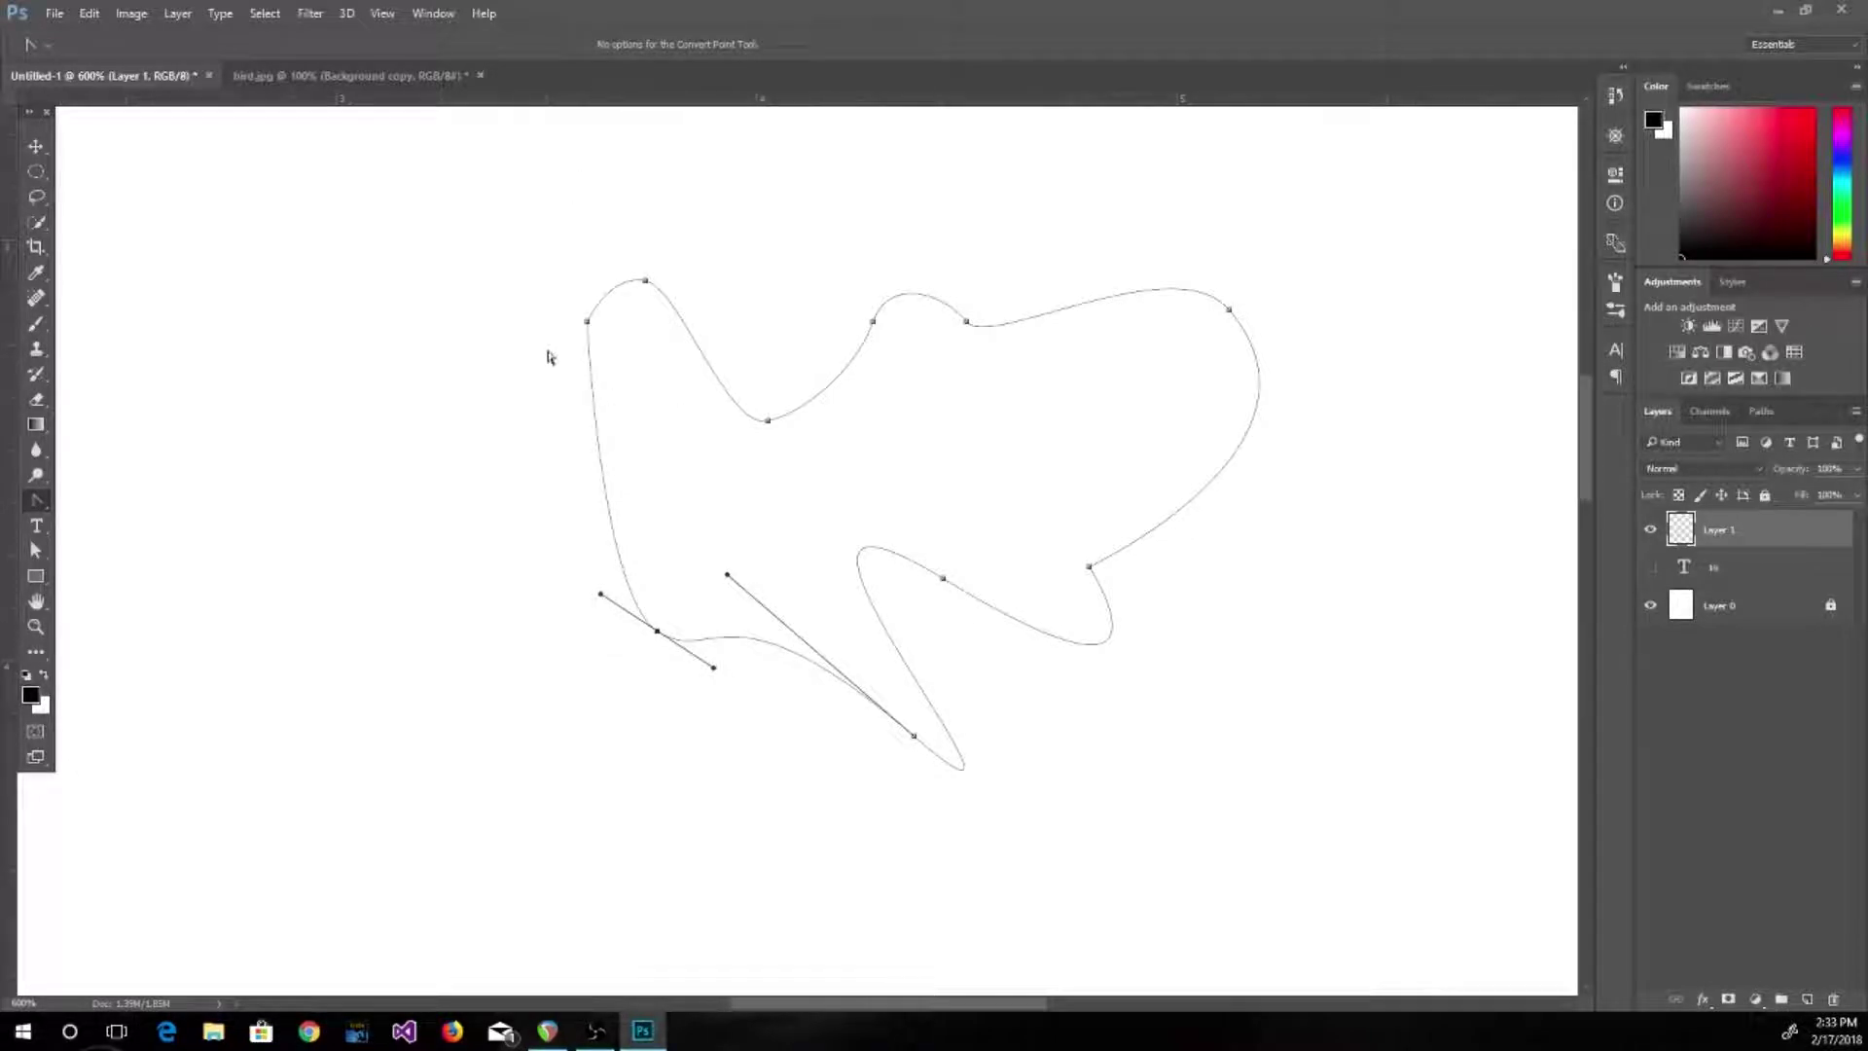
mouse_move(586, 321)
left_mouse_down()
mouse_move(569, 327)
mouse_move(587, 302)
left_mouse_up()
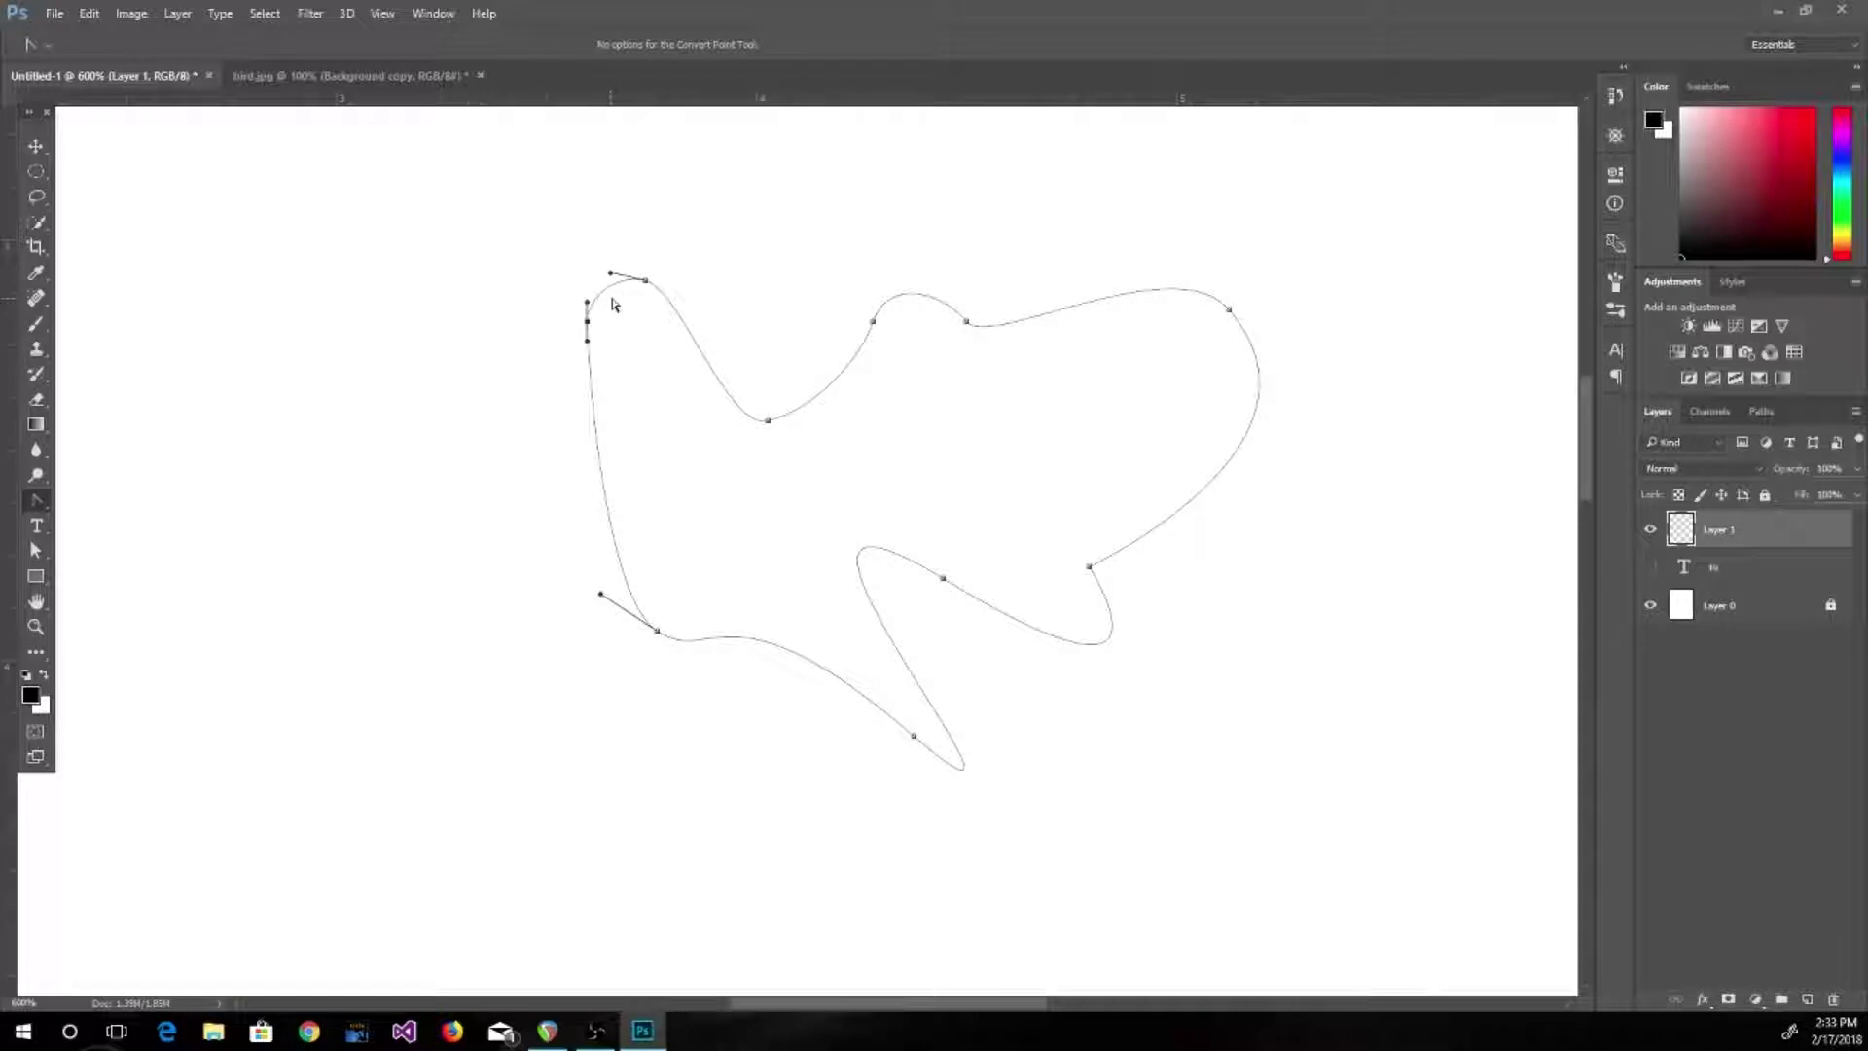
Reset the path's upper-left anchor and the anchor beginning the middle bump to corner points with Convert Point, converting each back to smooth
left_click(646, 282)
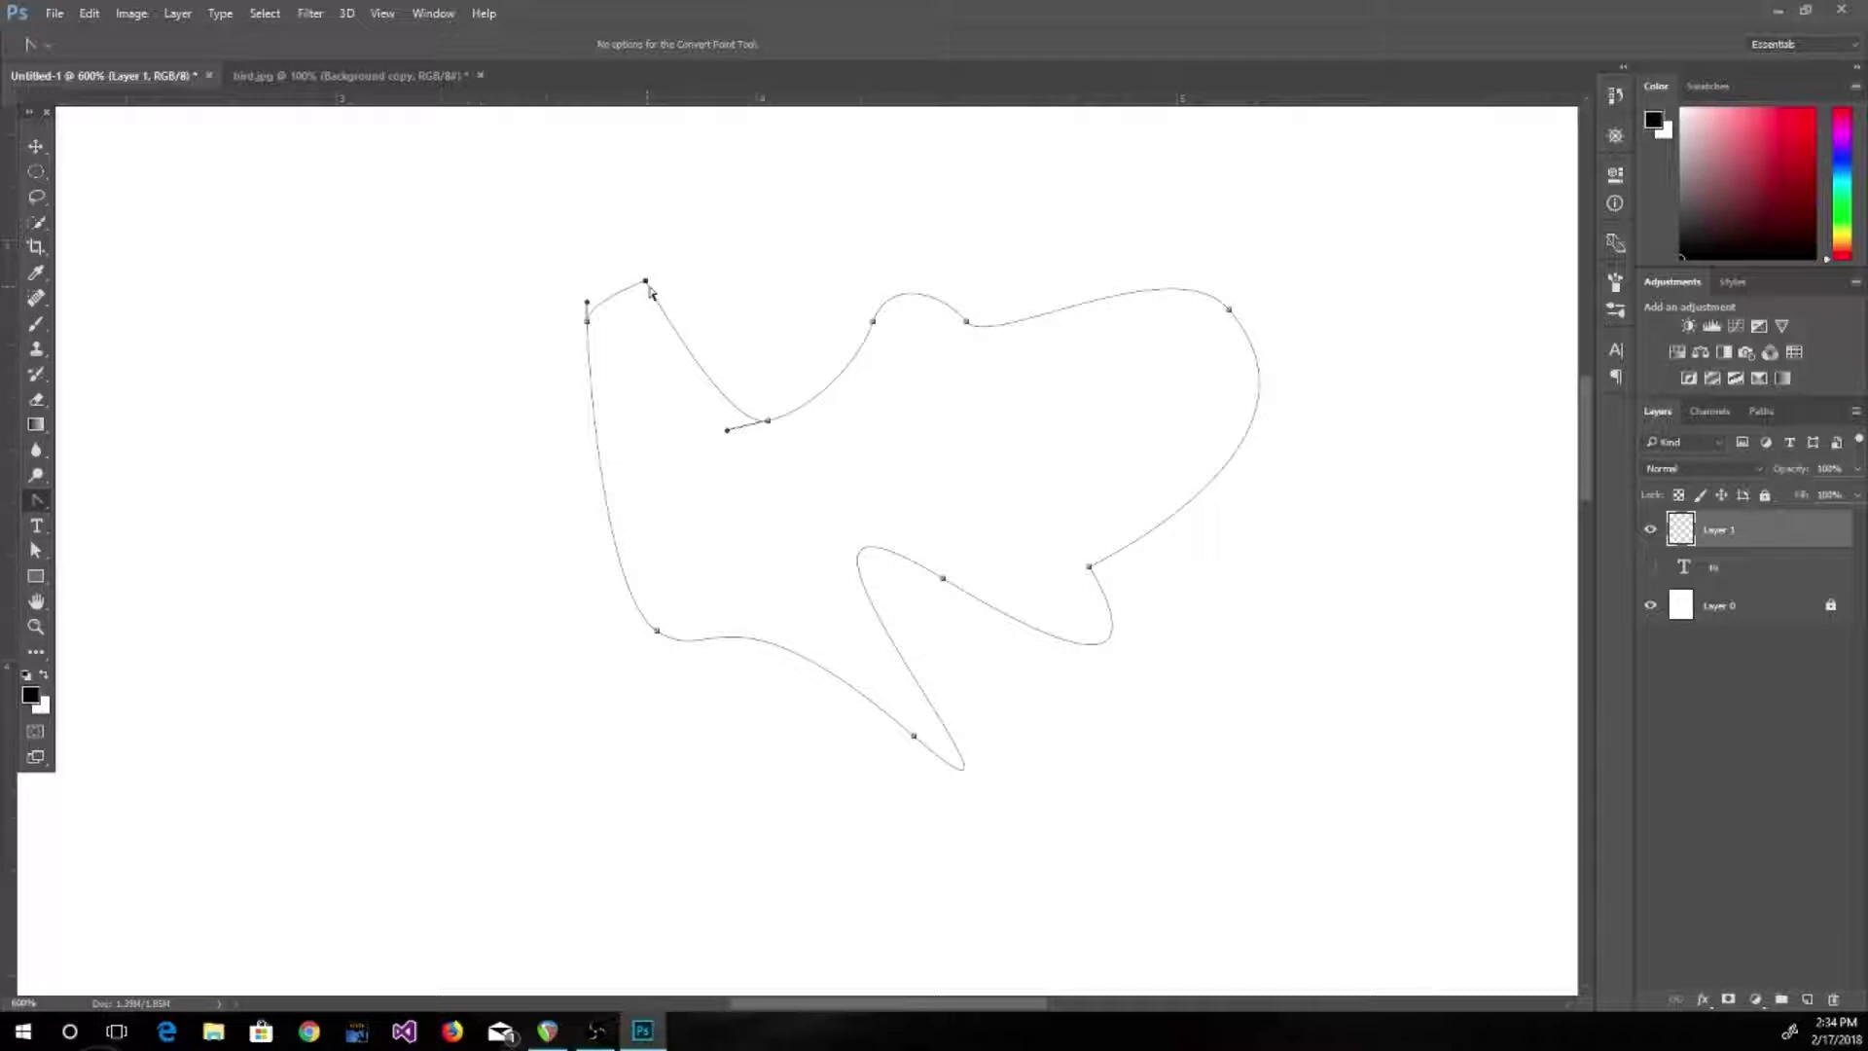
left_click_drag(646, 282, 675, 277)
left_click(873, 323)
left_click_drag(872, 323, 883, 337)
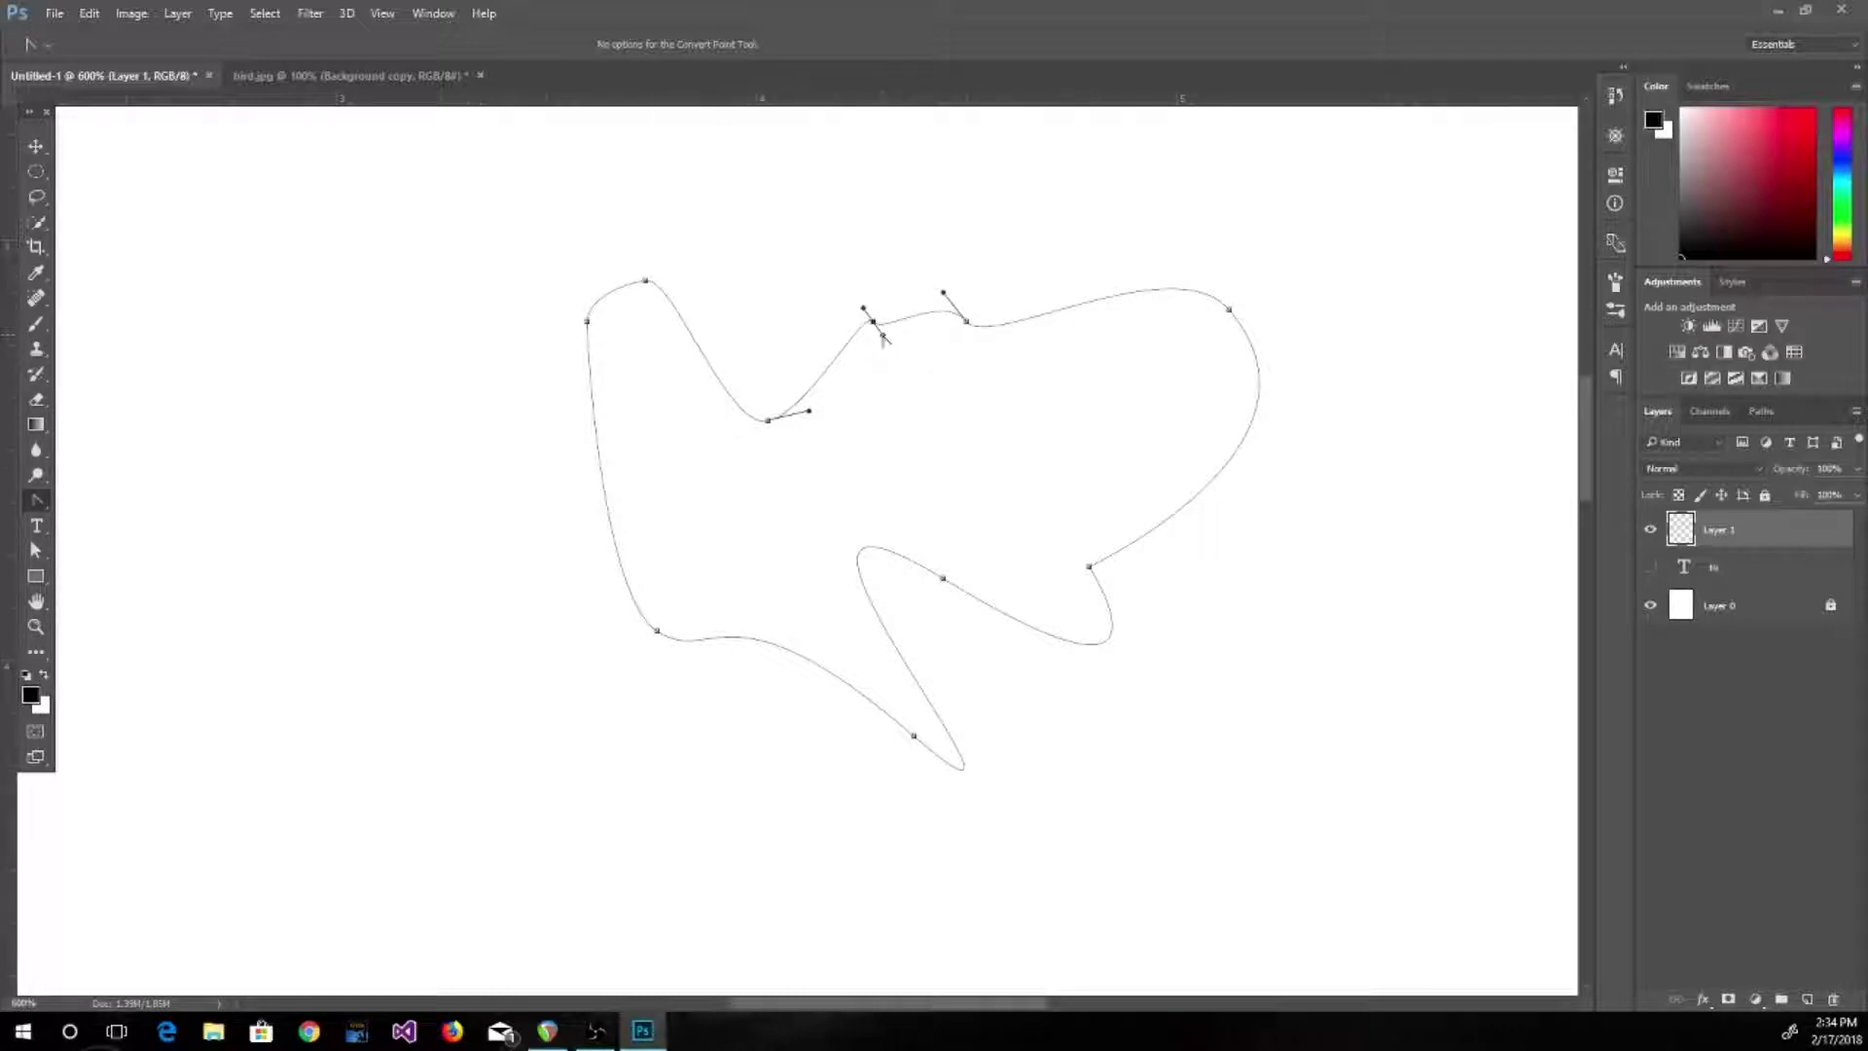
Draw a small closed four-sided path with straight segments to the left of the large curved path using the Pen tool
right_click(42, 510)
left_click(117, 497)
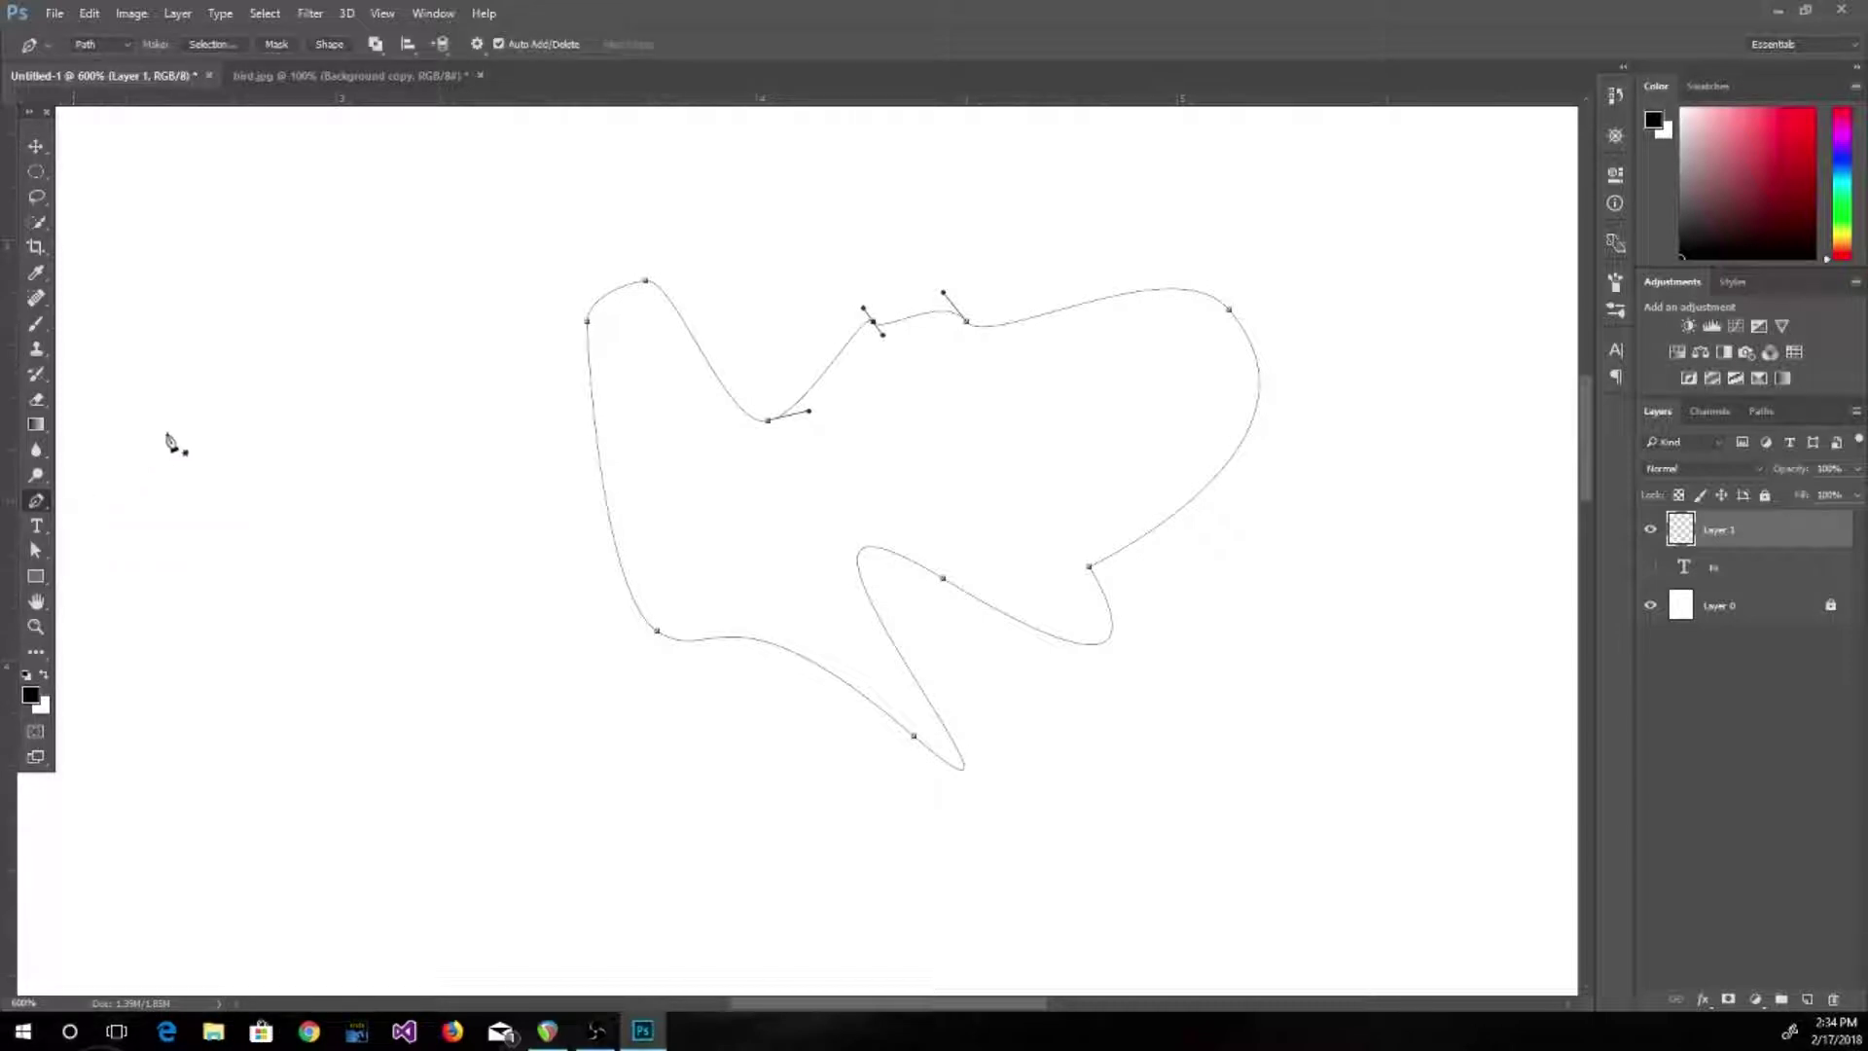
left_click(161, 350)
left_click(248, 351)
left_click(248, 427)
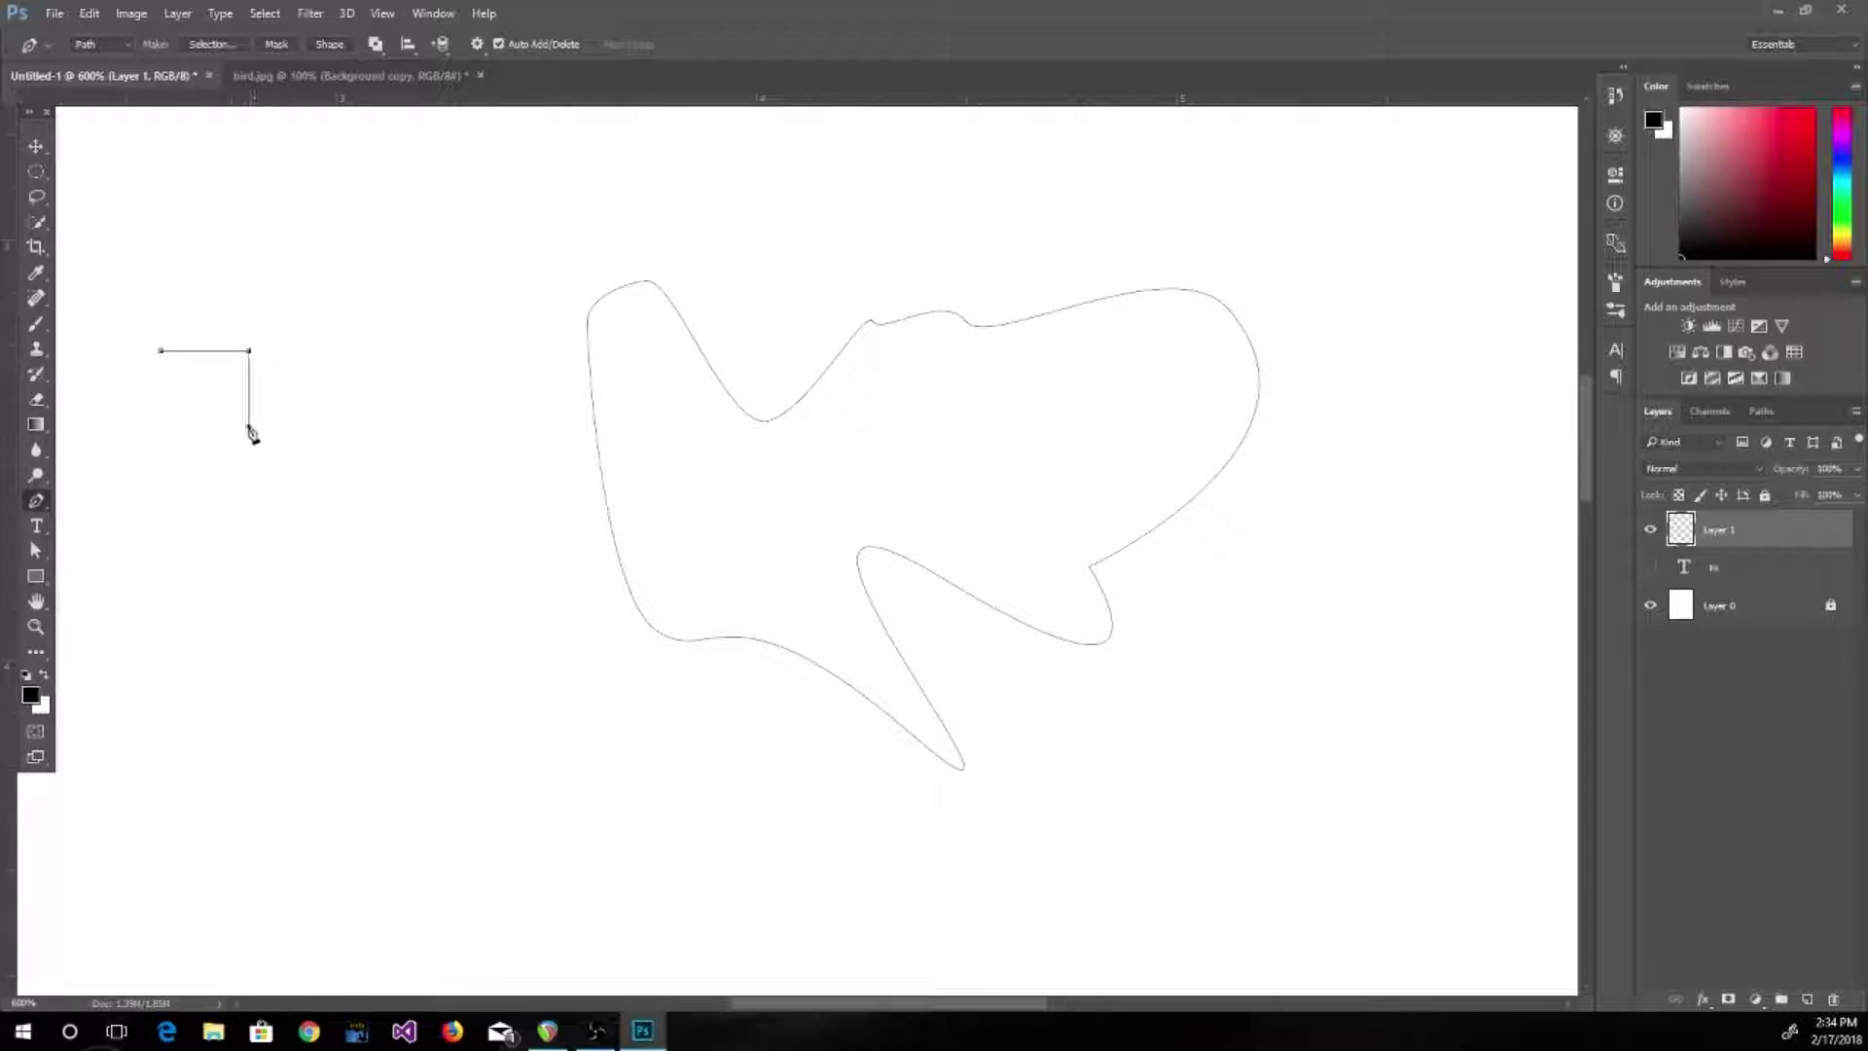
left_click(172, 422)
left_click(161, 351)
Delete Layer 1 and make the Hi text layer visible
left_click(1650, 529)
left_click_drag(1711, 542, 1832, 999)
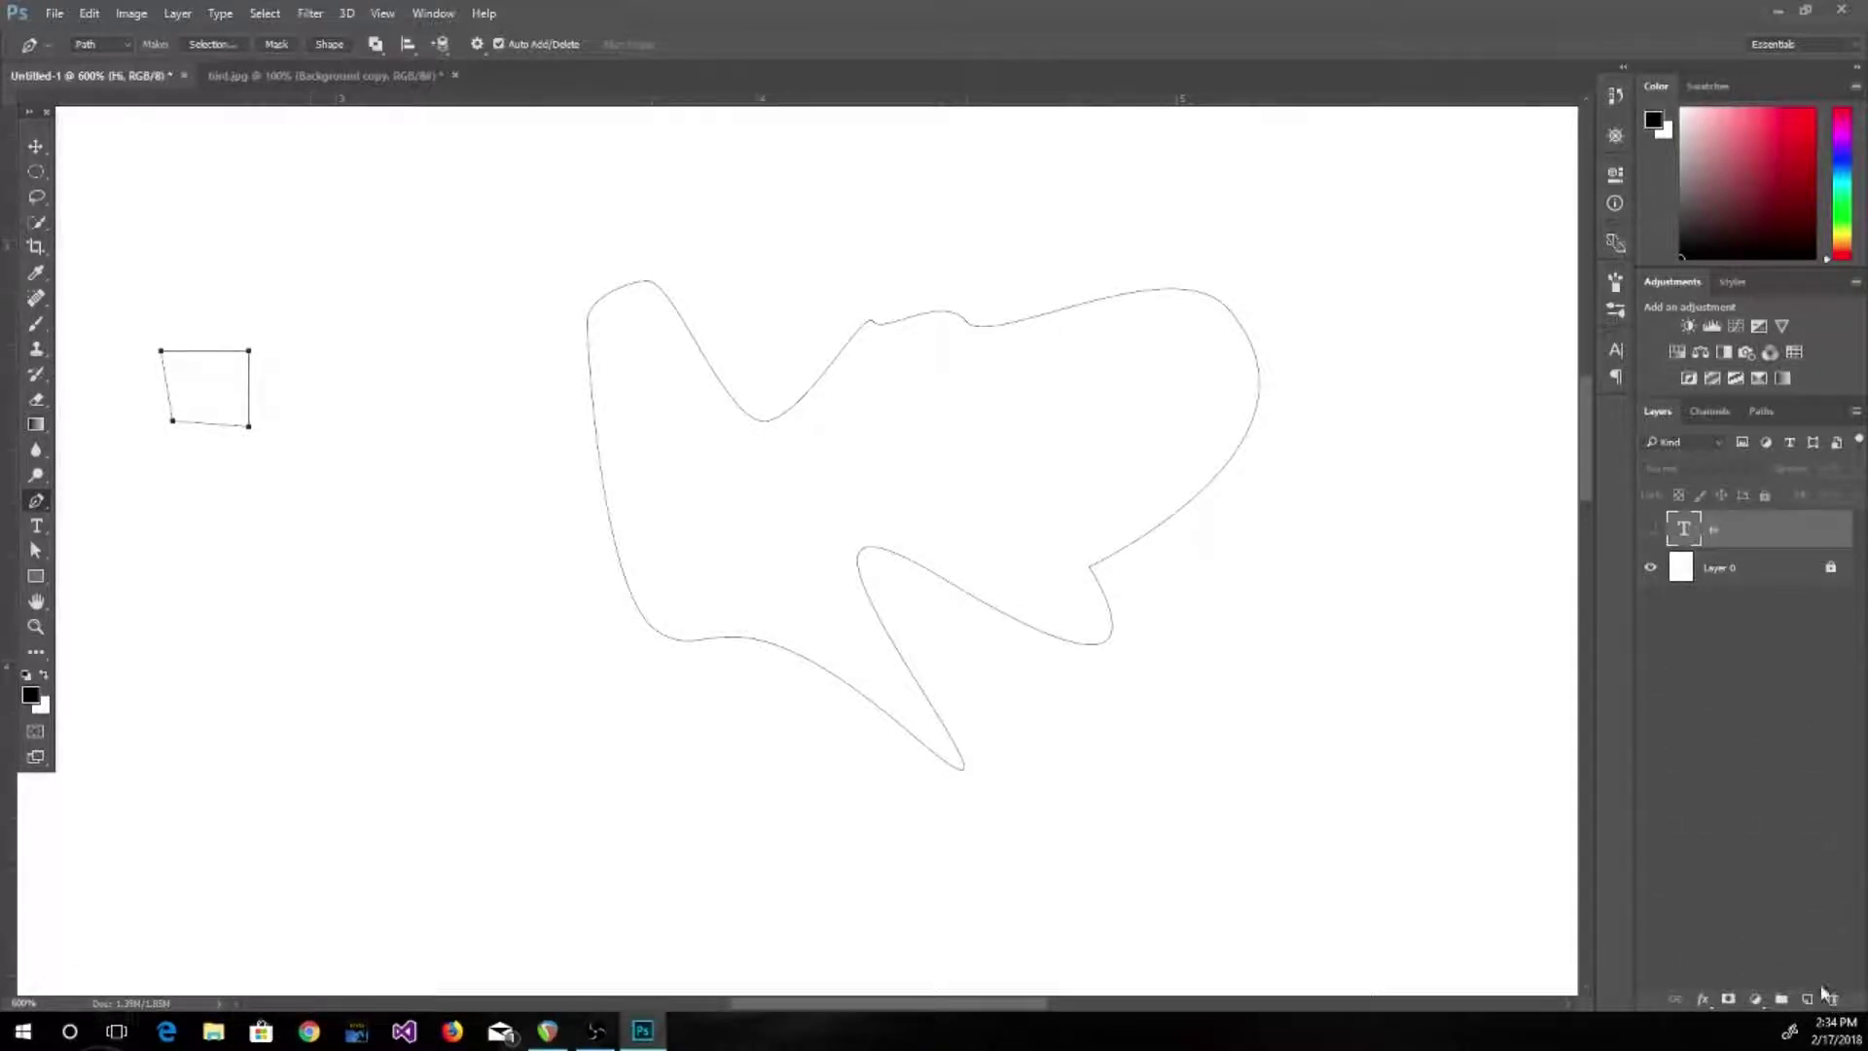
left_click(1652, 530)
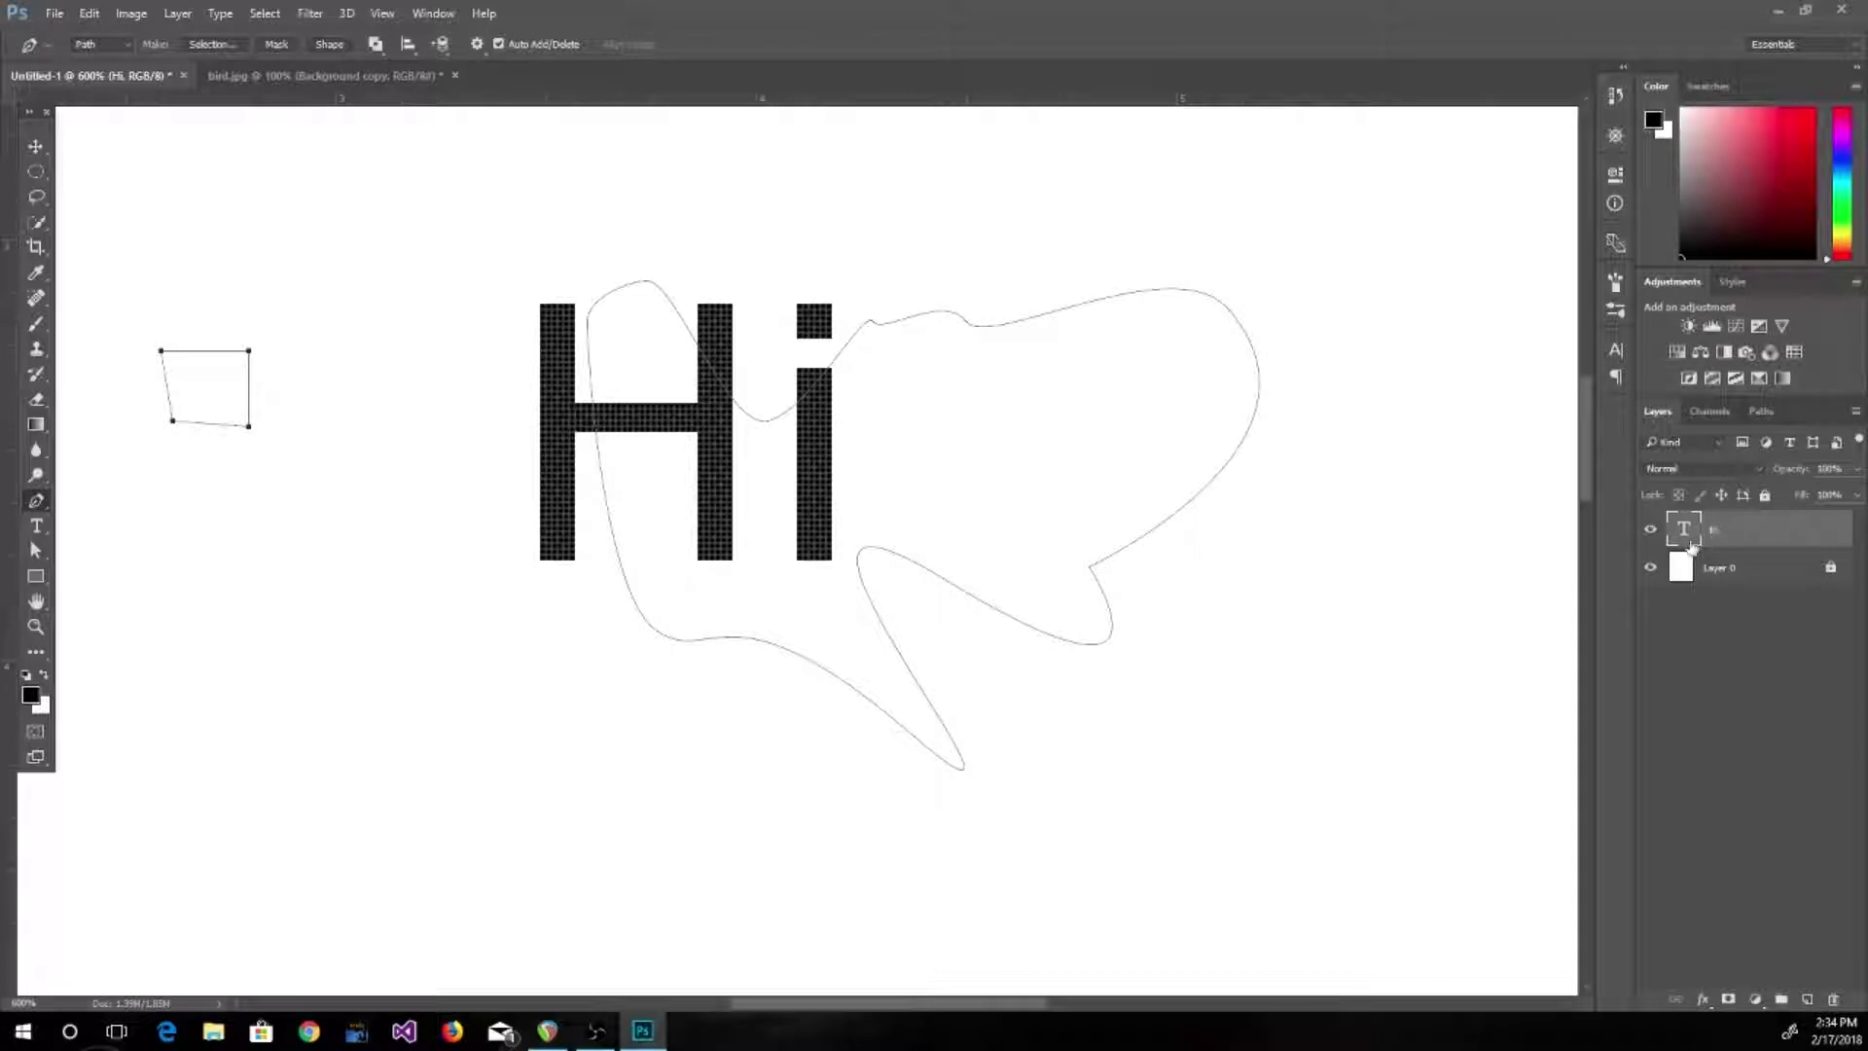
Delete the small four-sided path and the large curved path from the canvas
left_click(1280, 781)
left_click(36, 551)
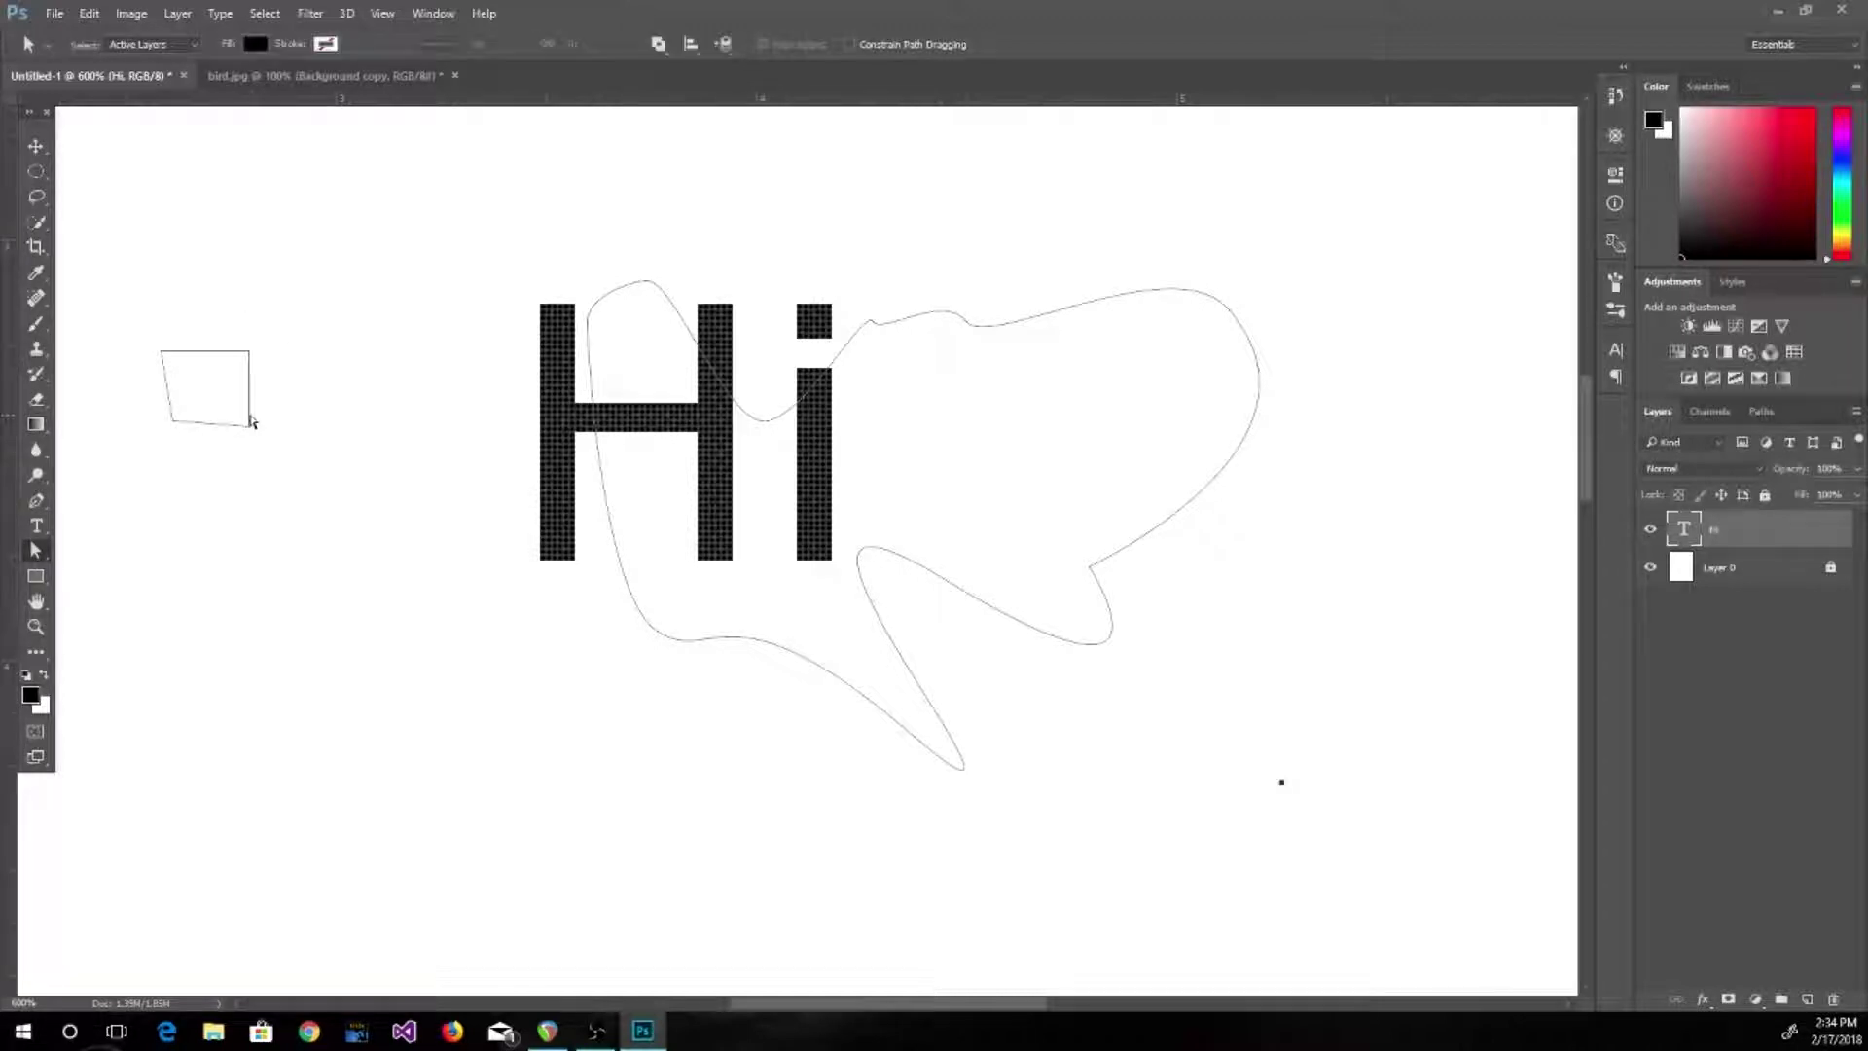
key("Delete")
left_click(645, 620)
key("Delete")
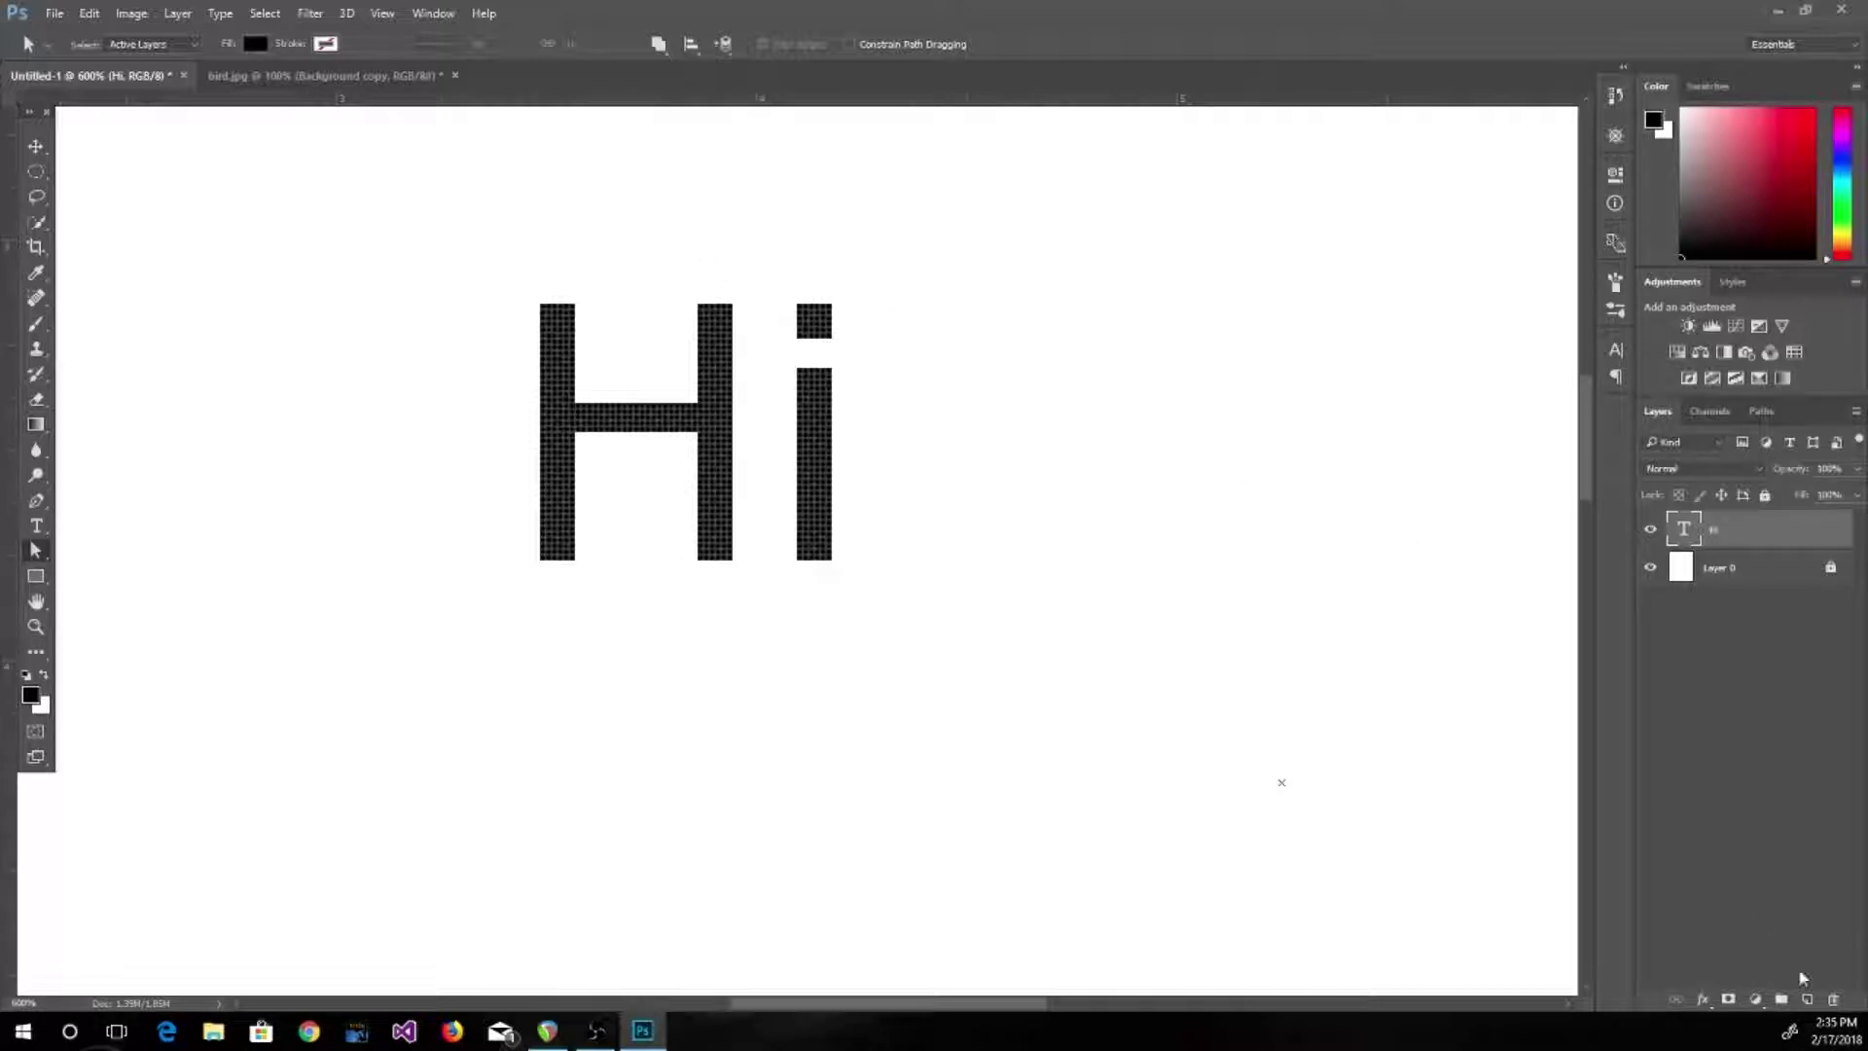
Add four new empty layers above the Hi text layer, with the Pen tool active
left_click(1807, 999)
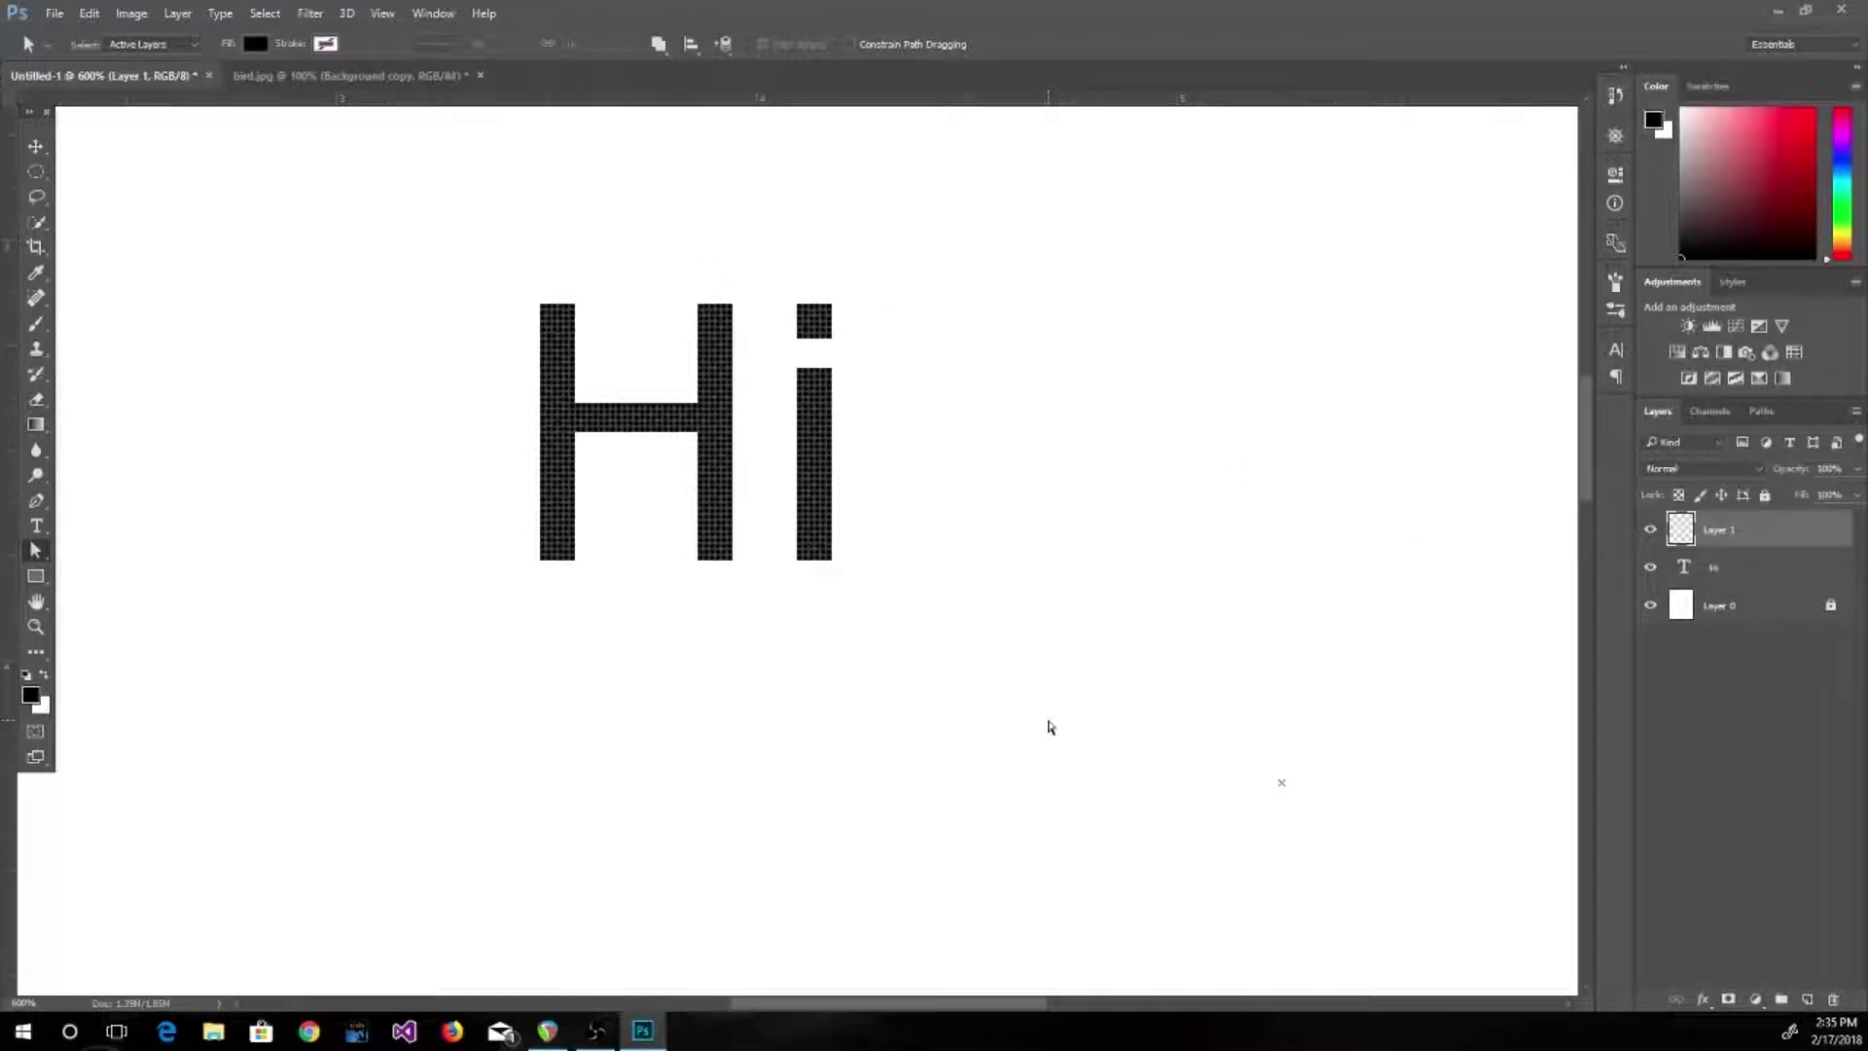
left_click(35, 502)
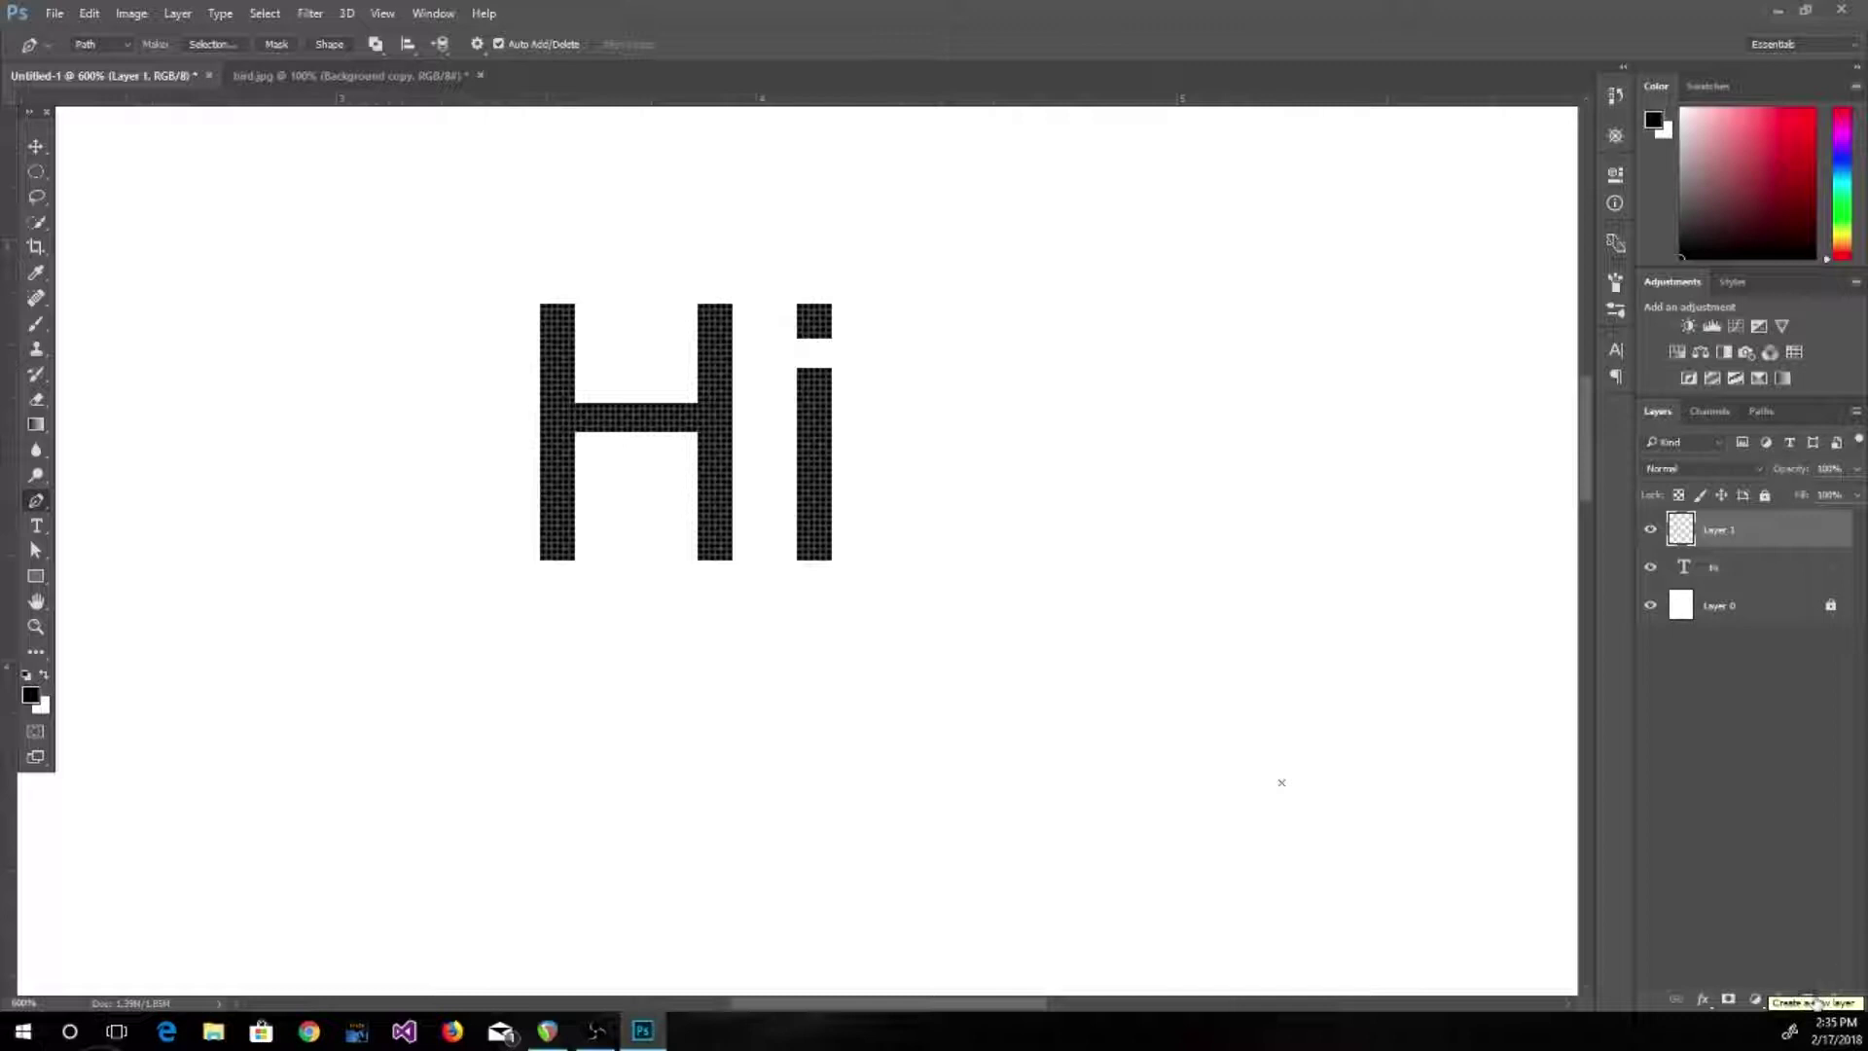
left_click(1811, 1000)
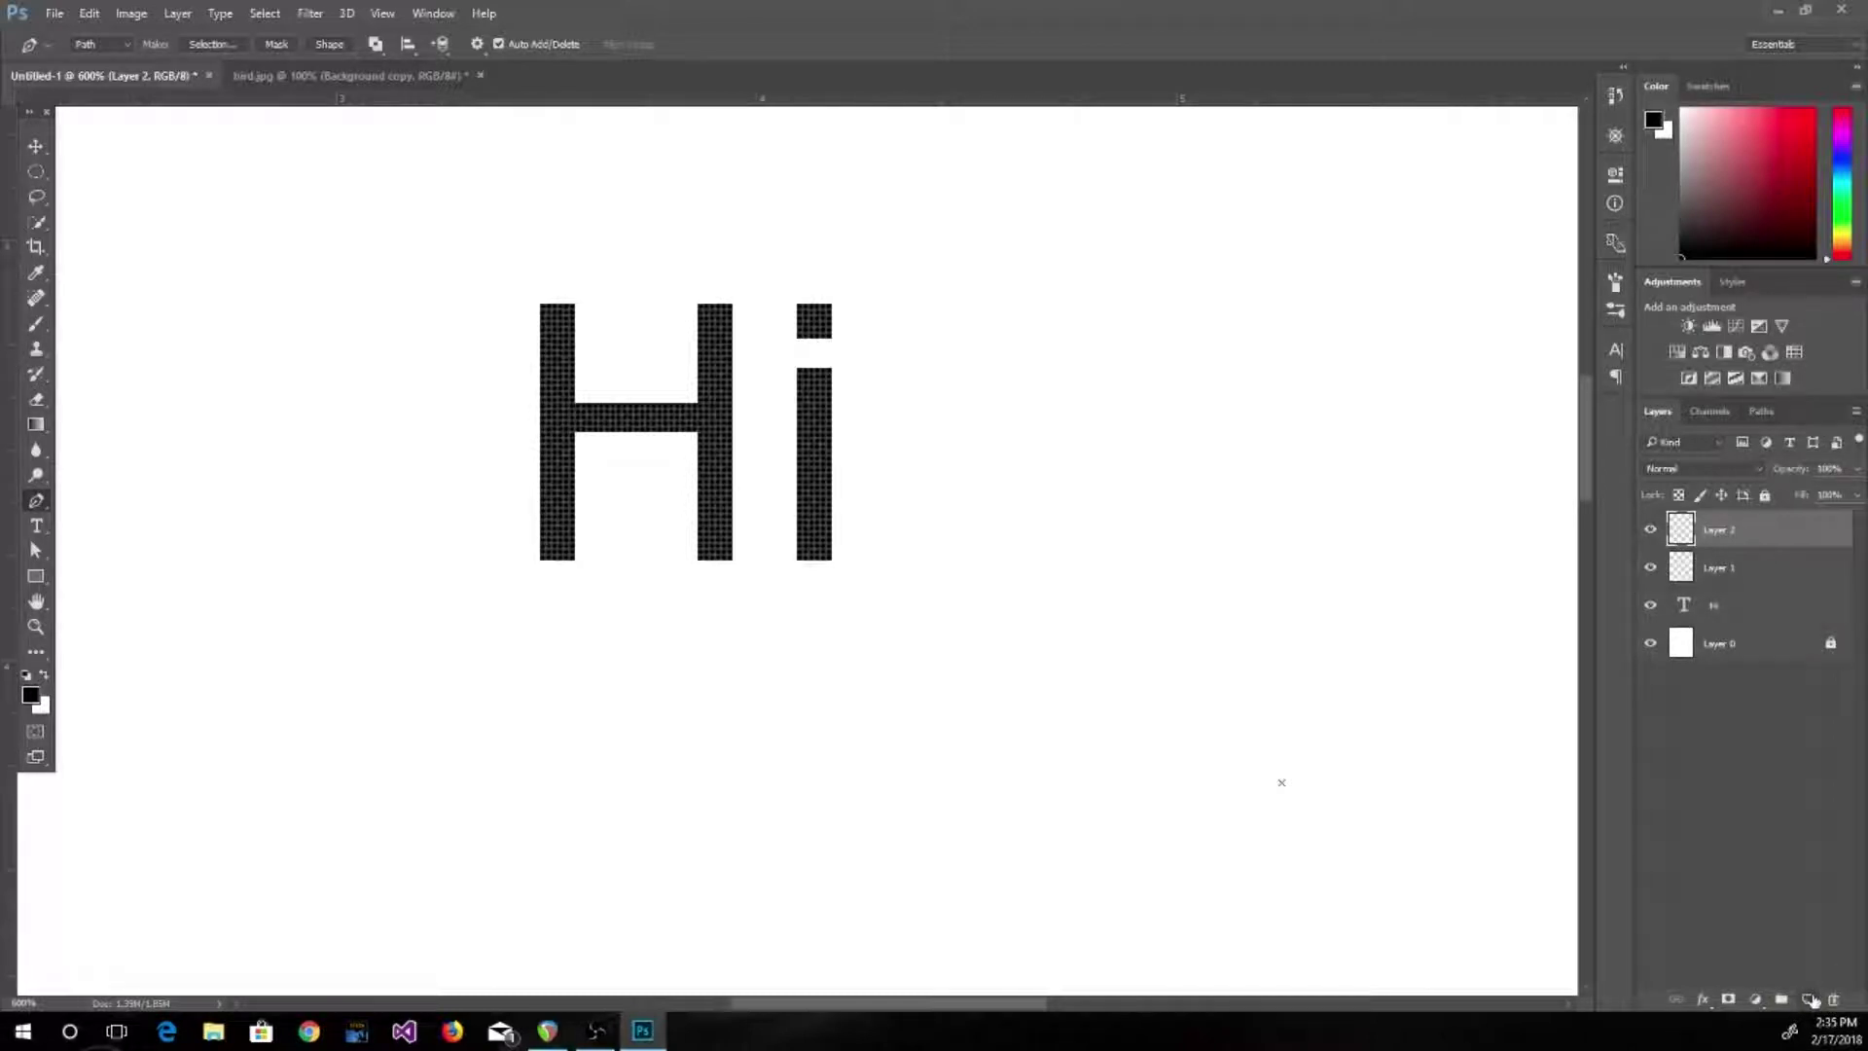
left_click(1811, 1000)
left_click(1811, 1000)
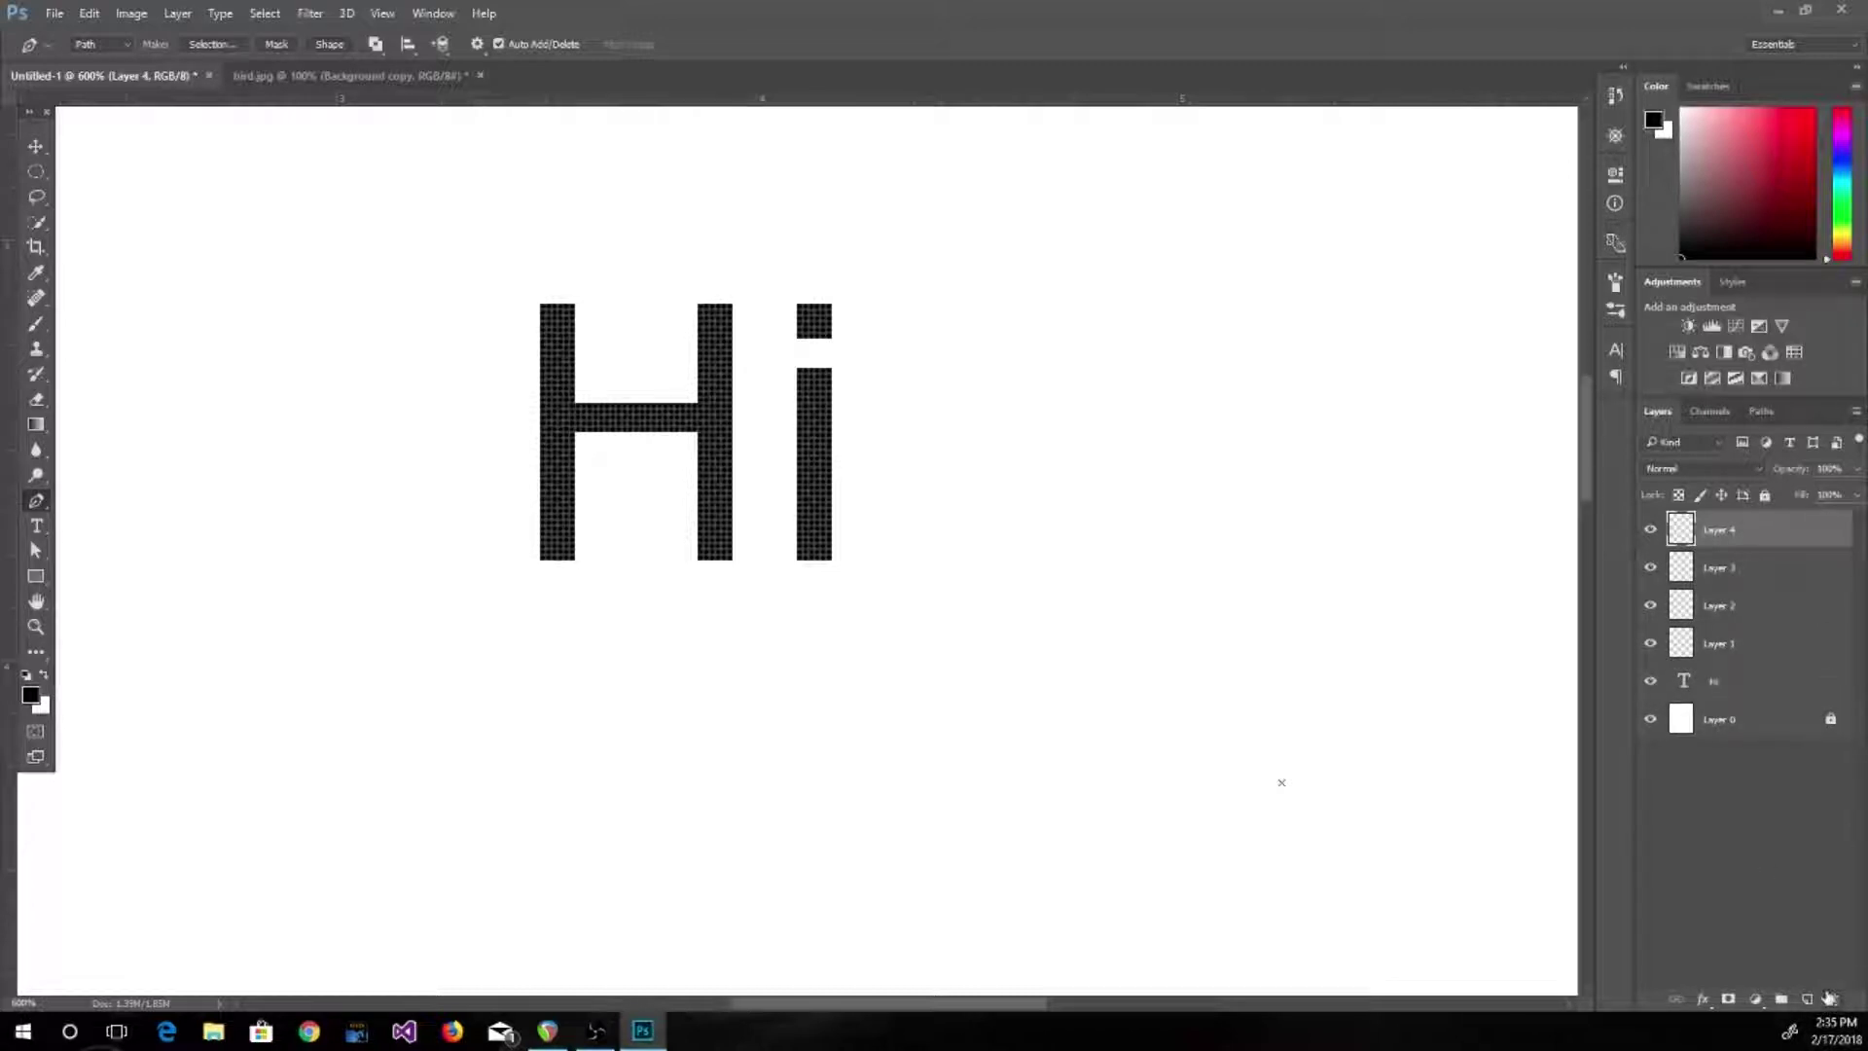
Delete Layer 4, Layer 3 and Layer 2, turning off the layer deletion confirmation for future deletions
left_click(1831, 999)
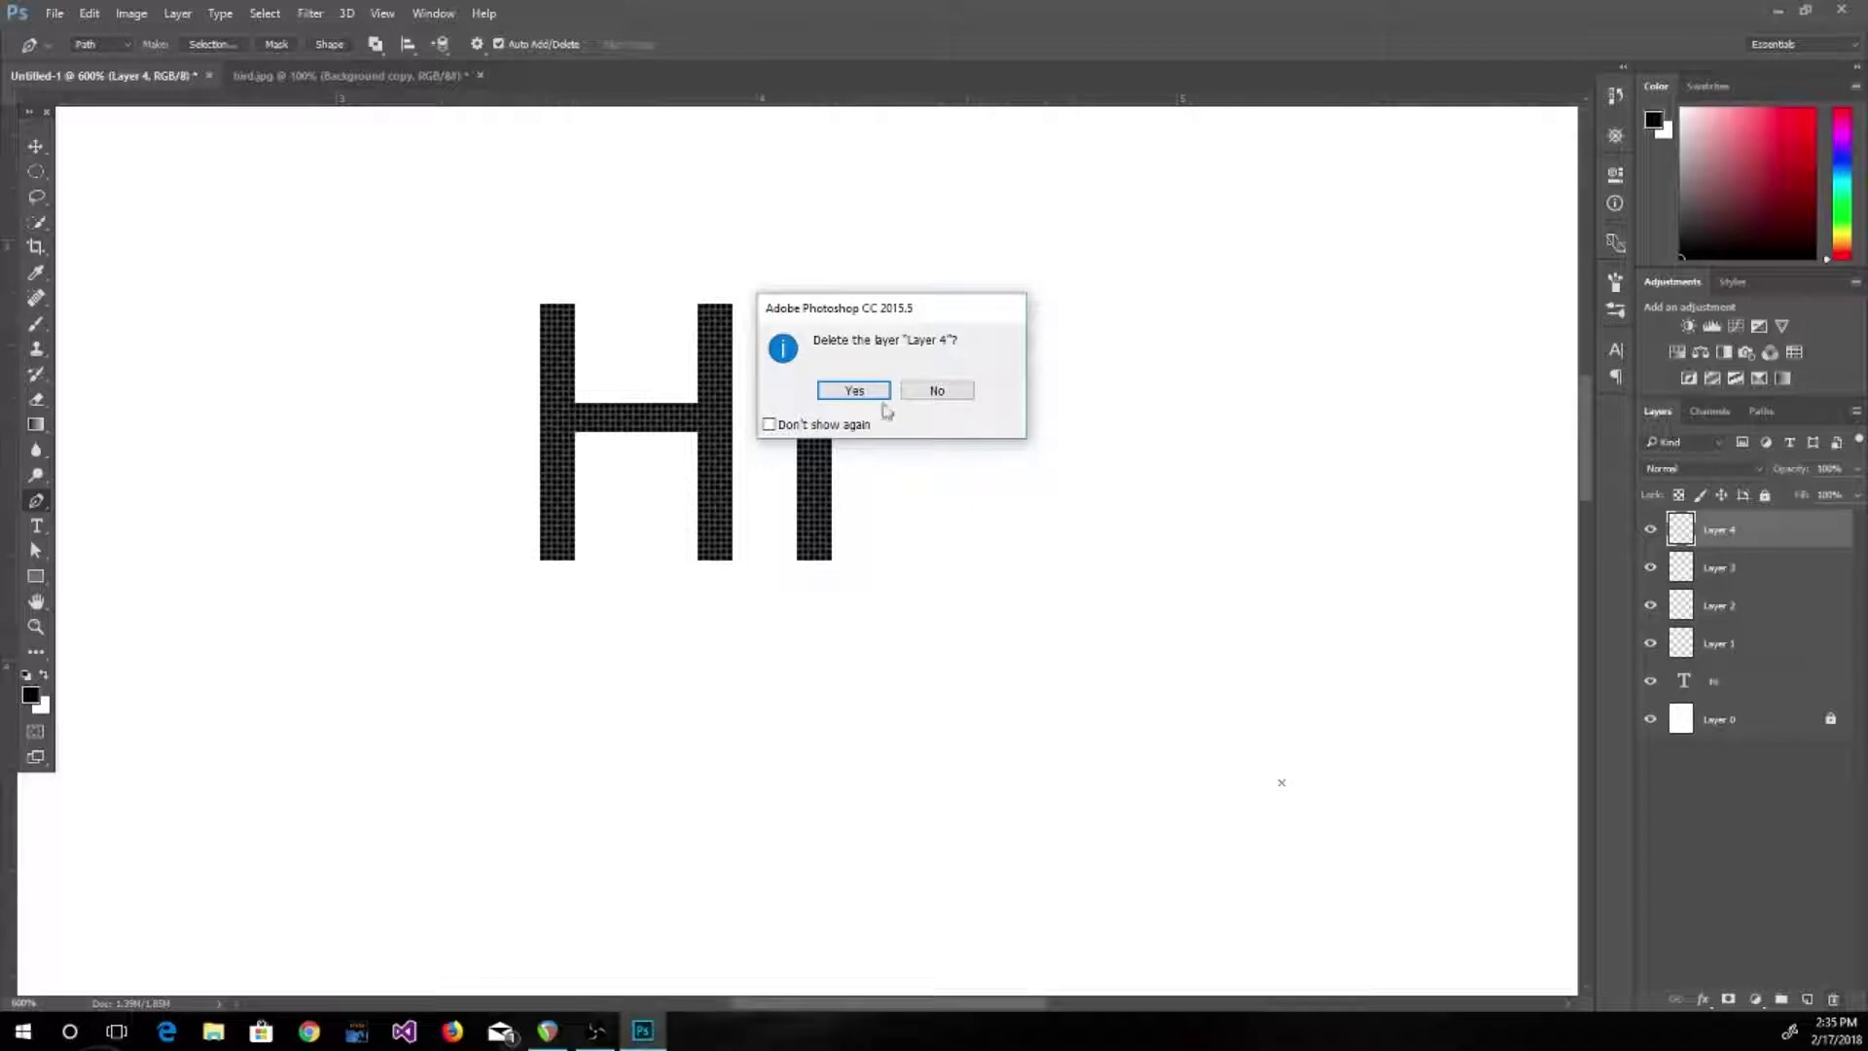
left_click(770, 424)
left_click(822, 394)
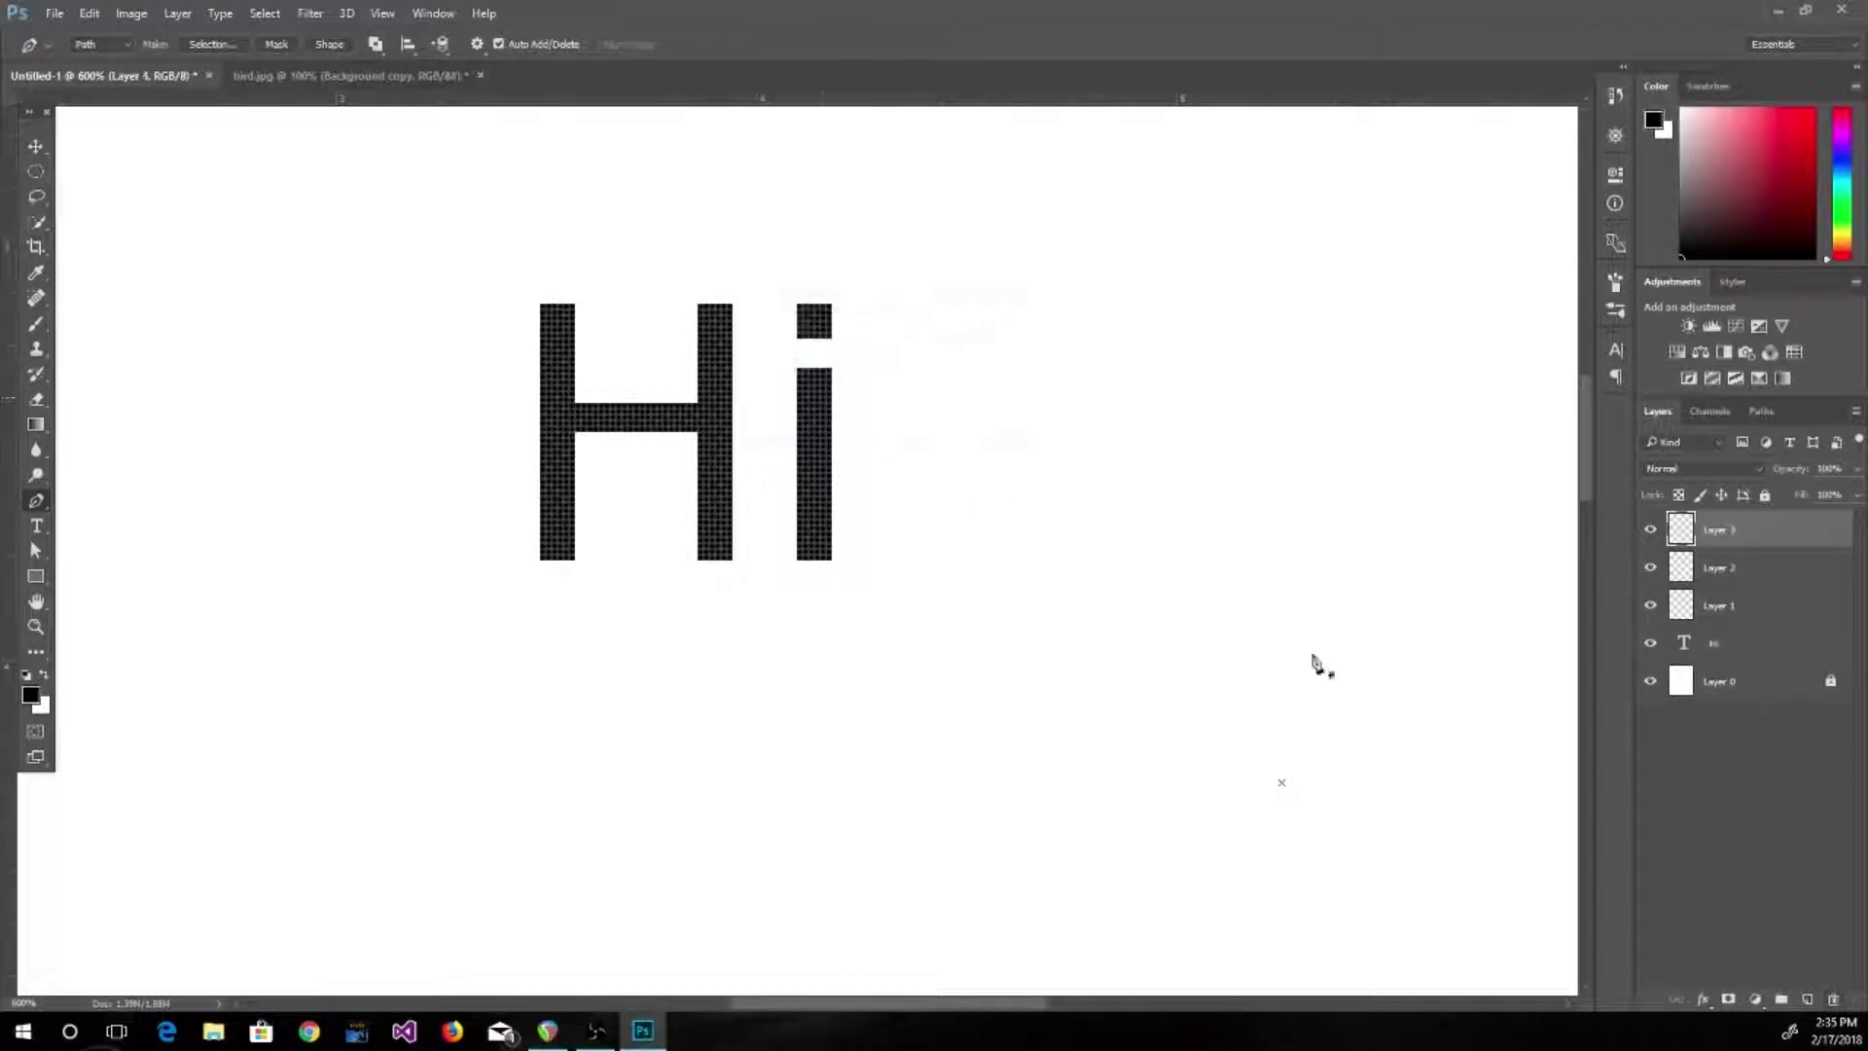
left_click(1836, 999)
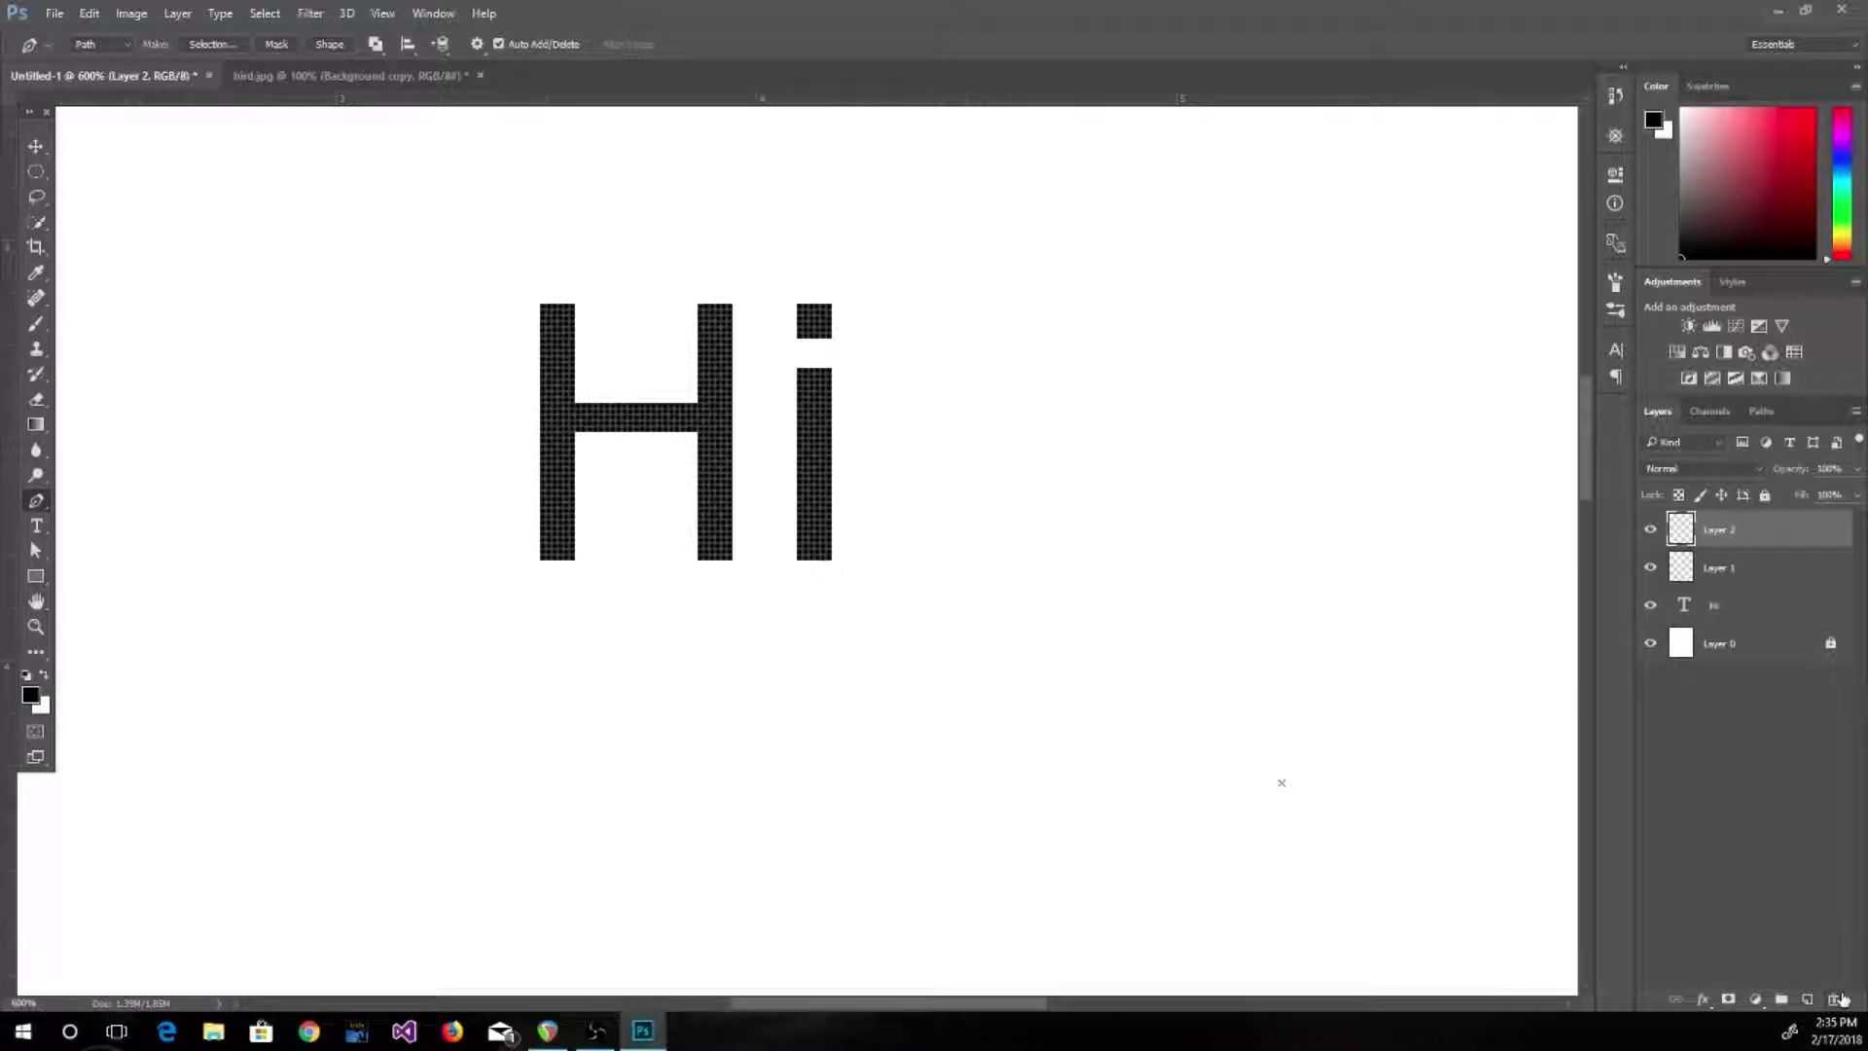
left_click(1836, 999)
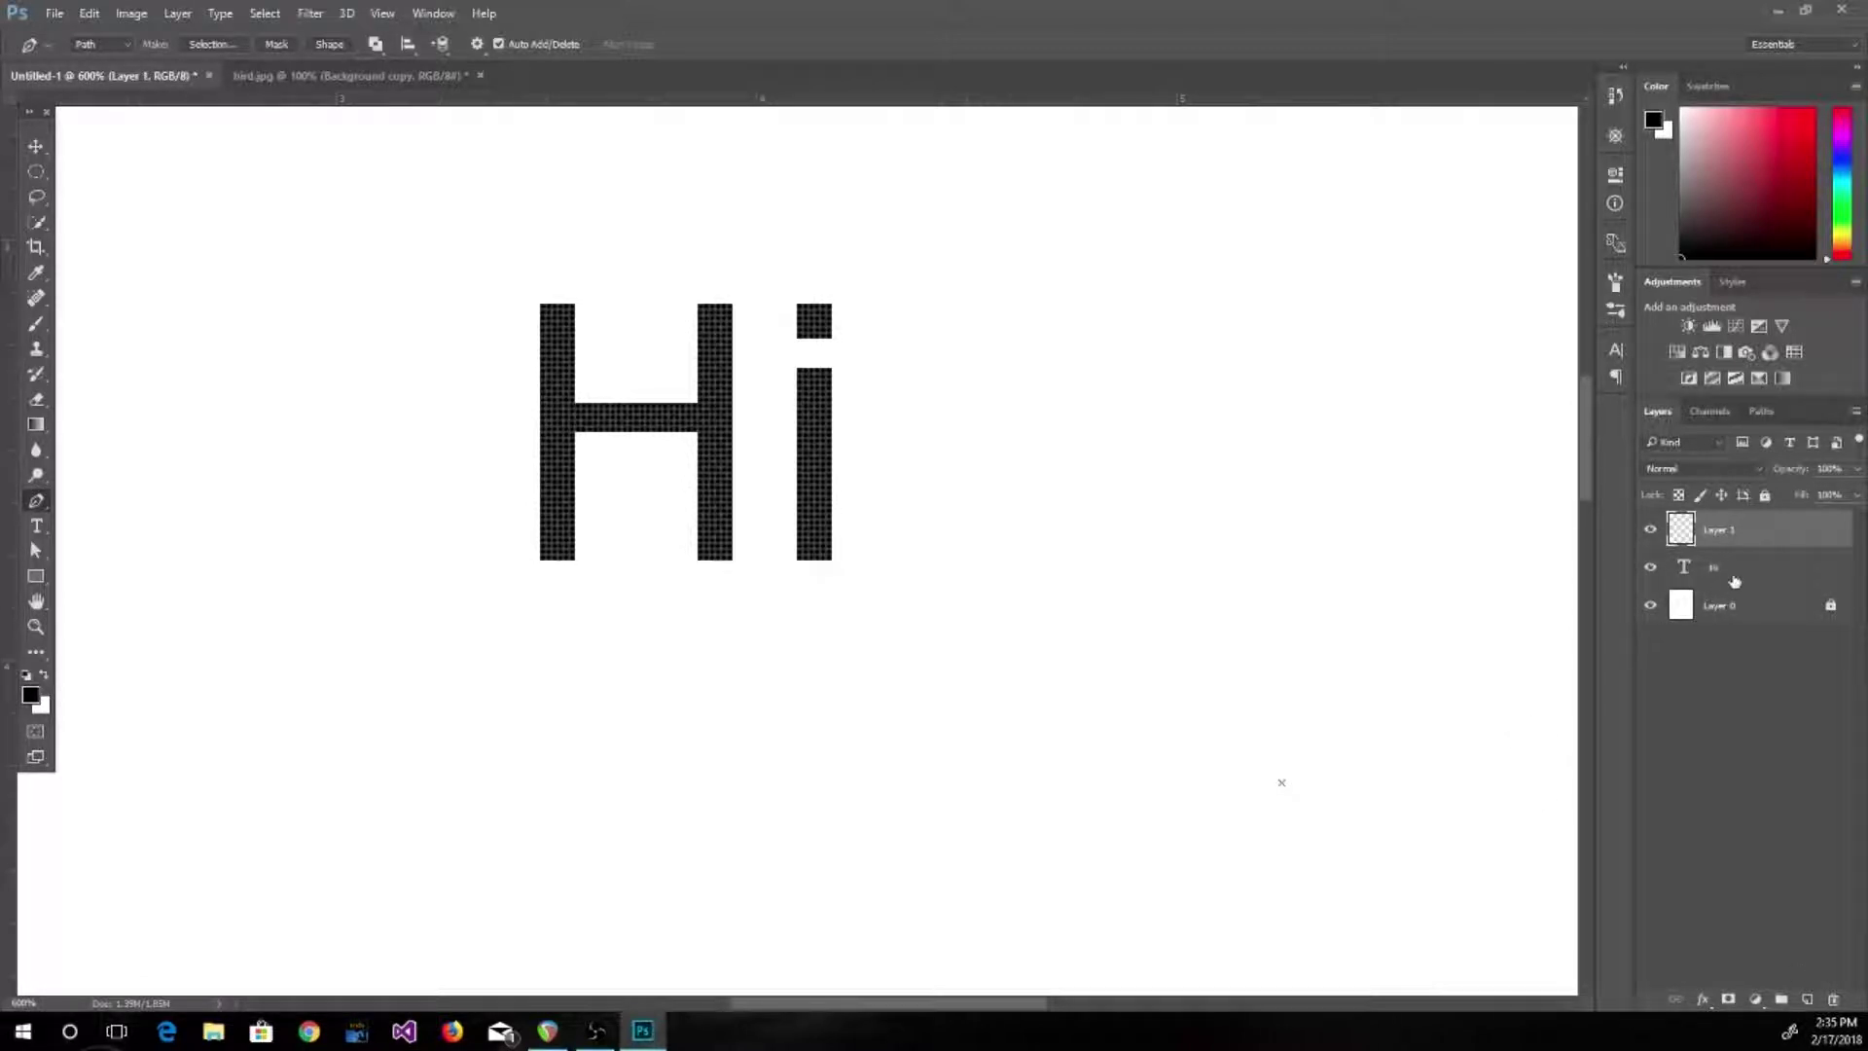
Fully lock the Hi text layer
left_click(1841, 571)
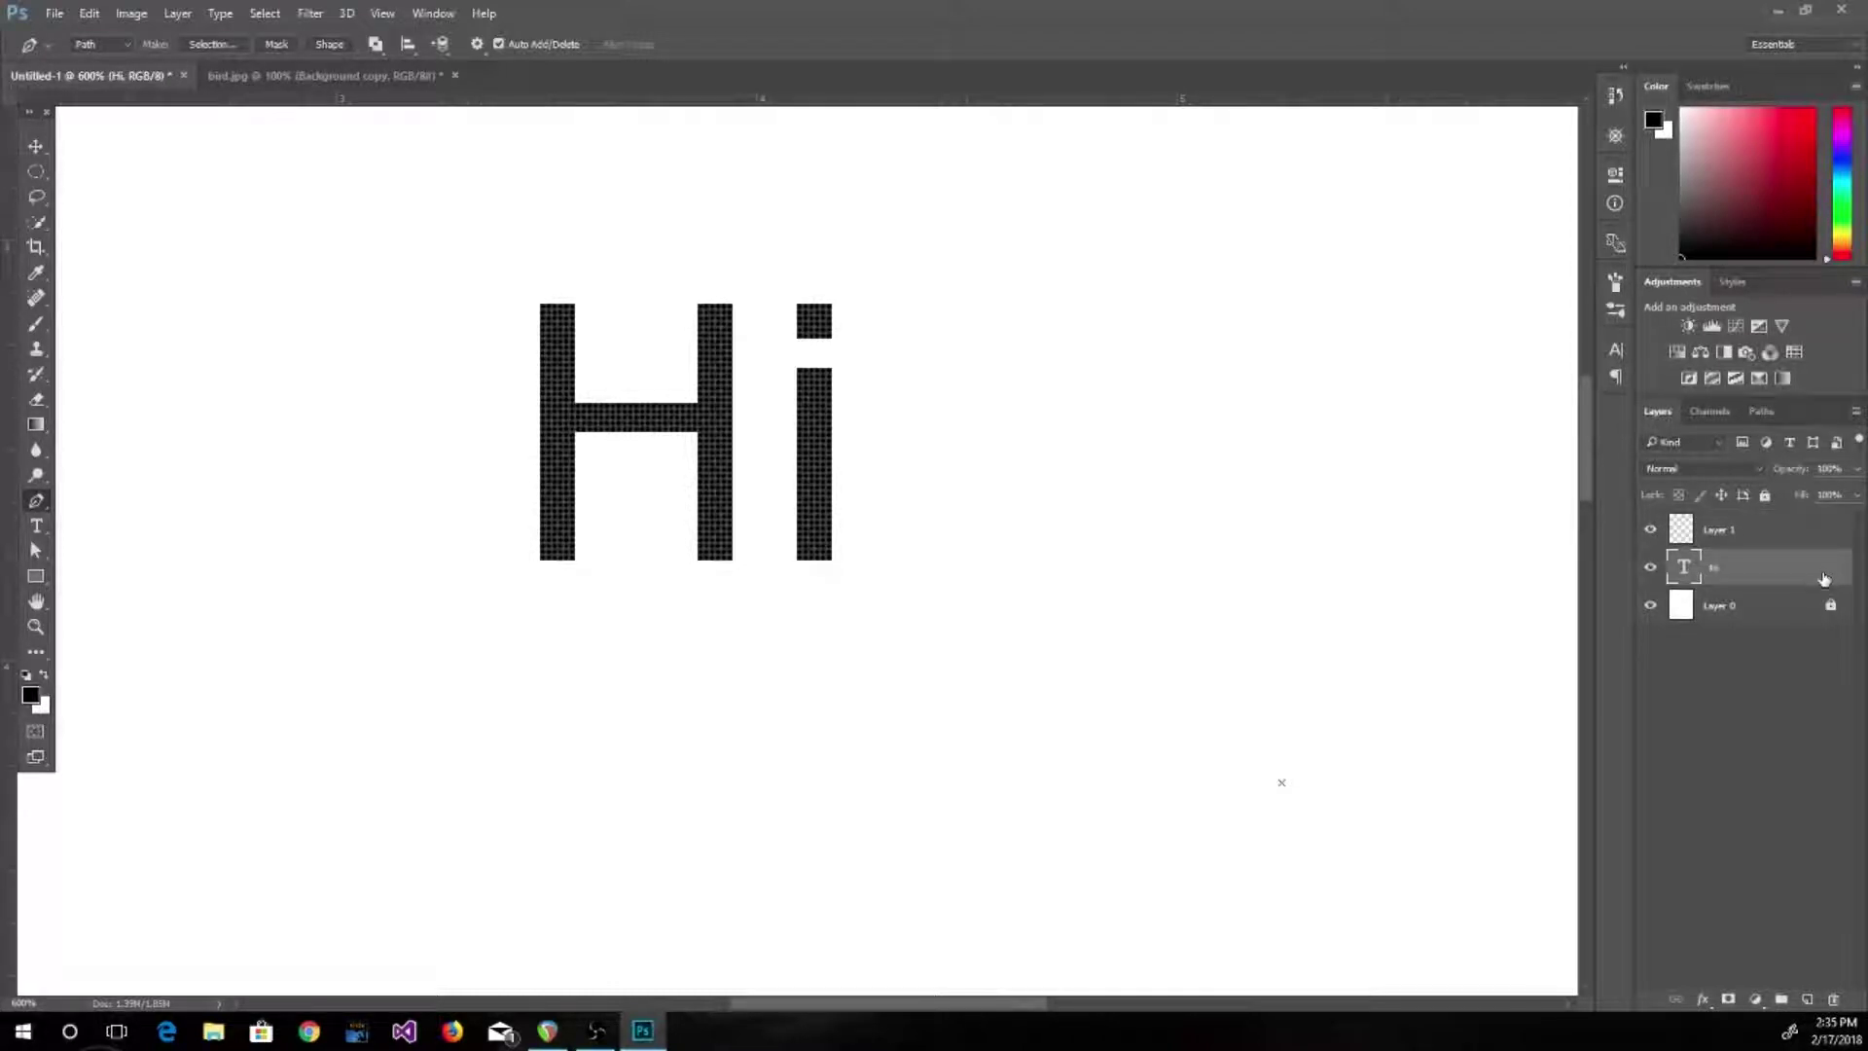
left_click(1767, 498)
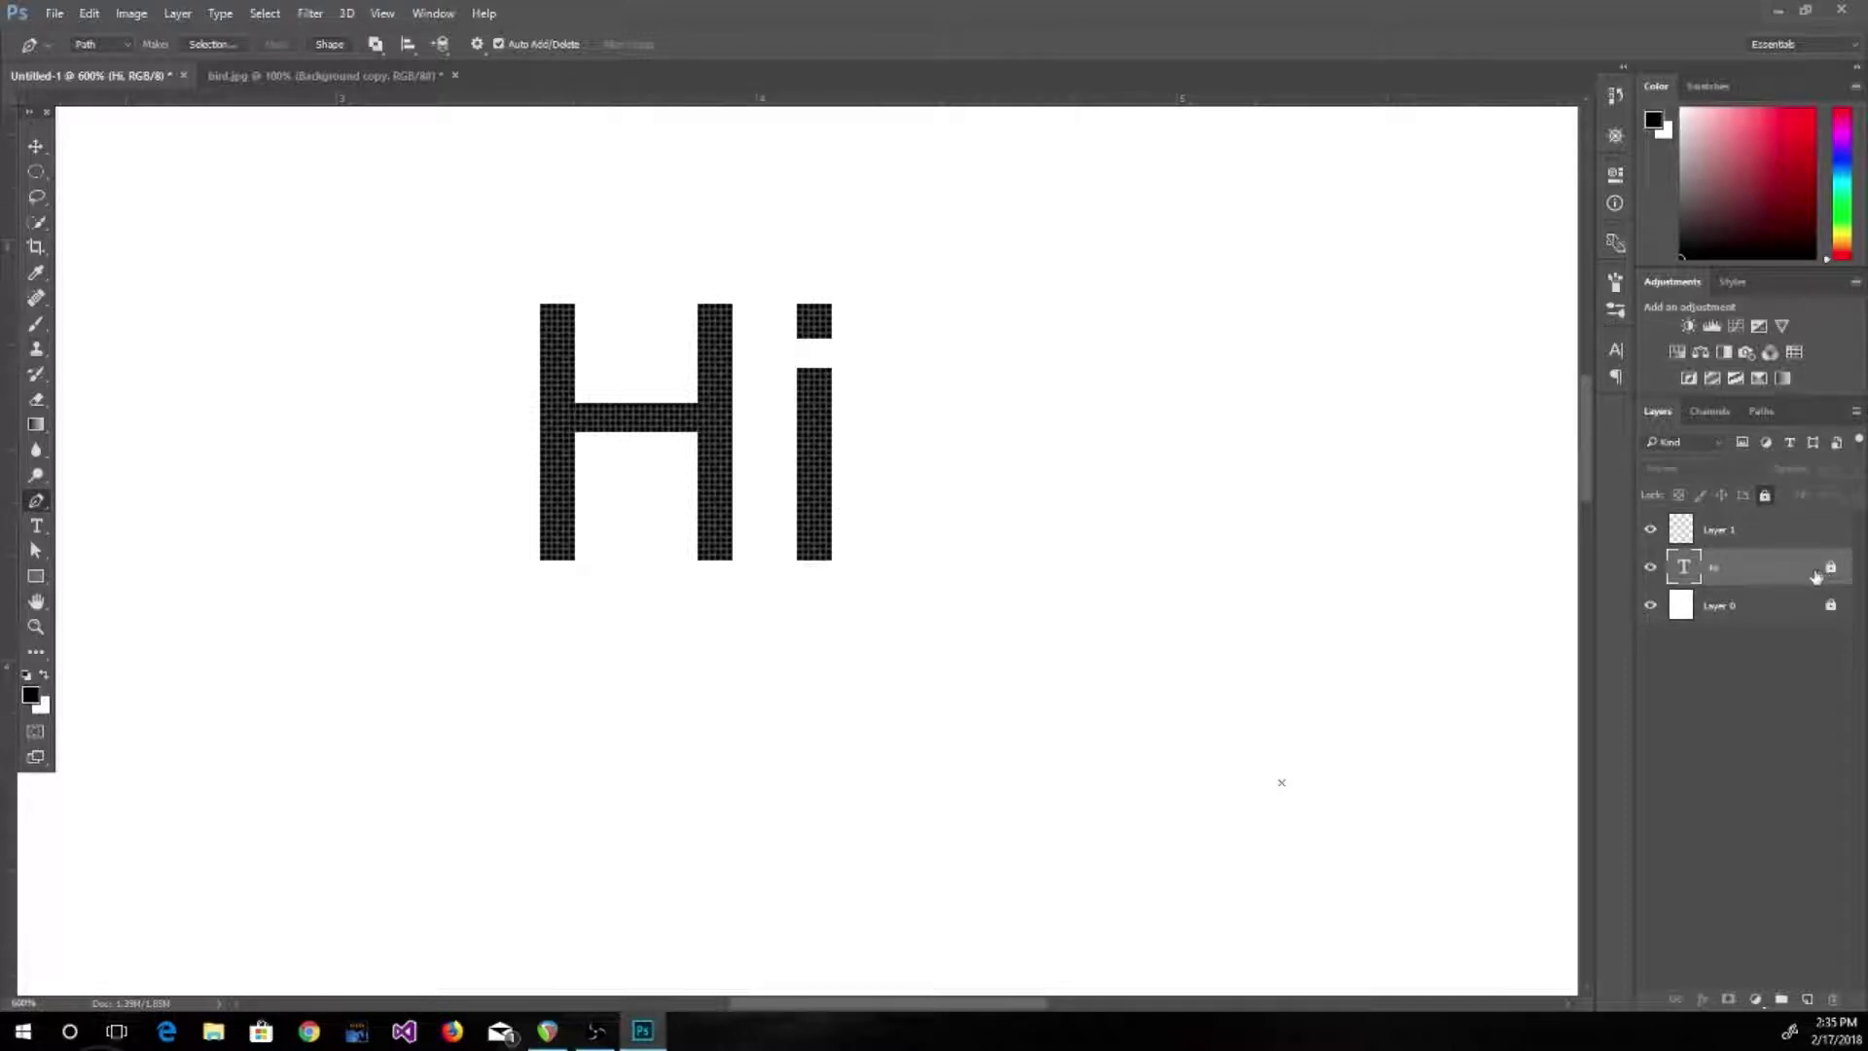
left_click_drag(821, 456, 862, 486)
key("ctrl+s")
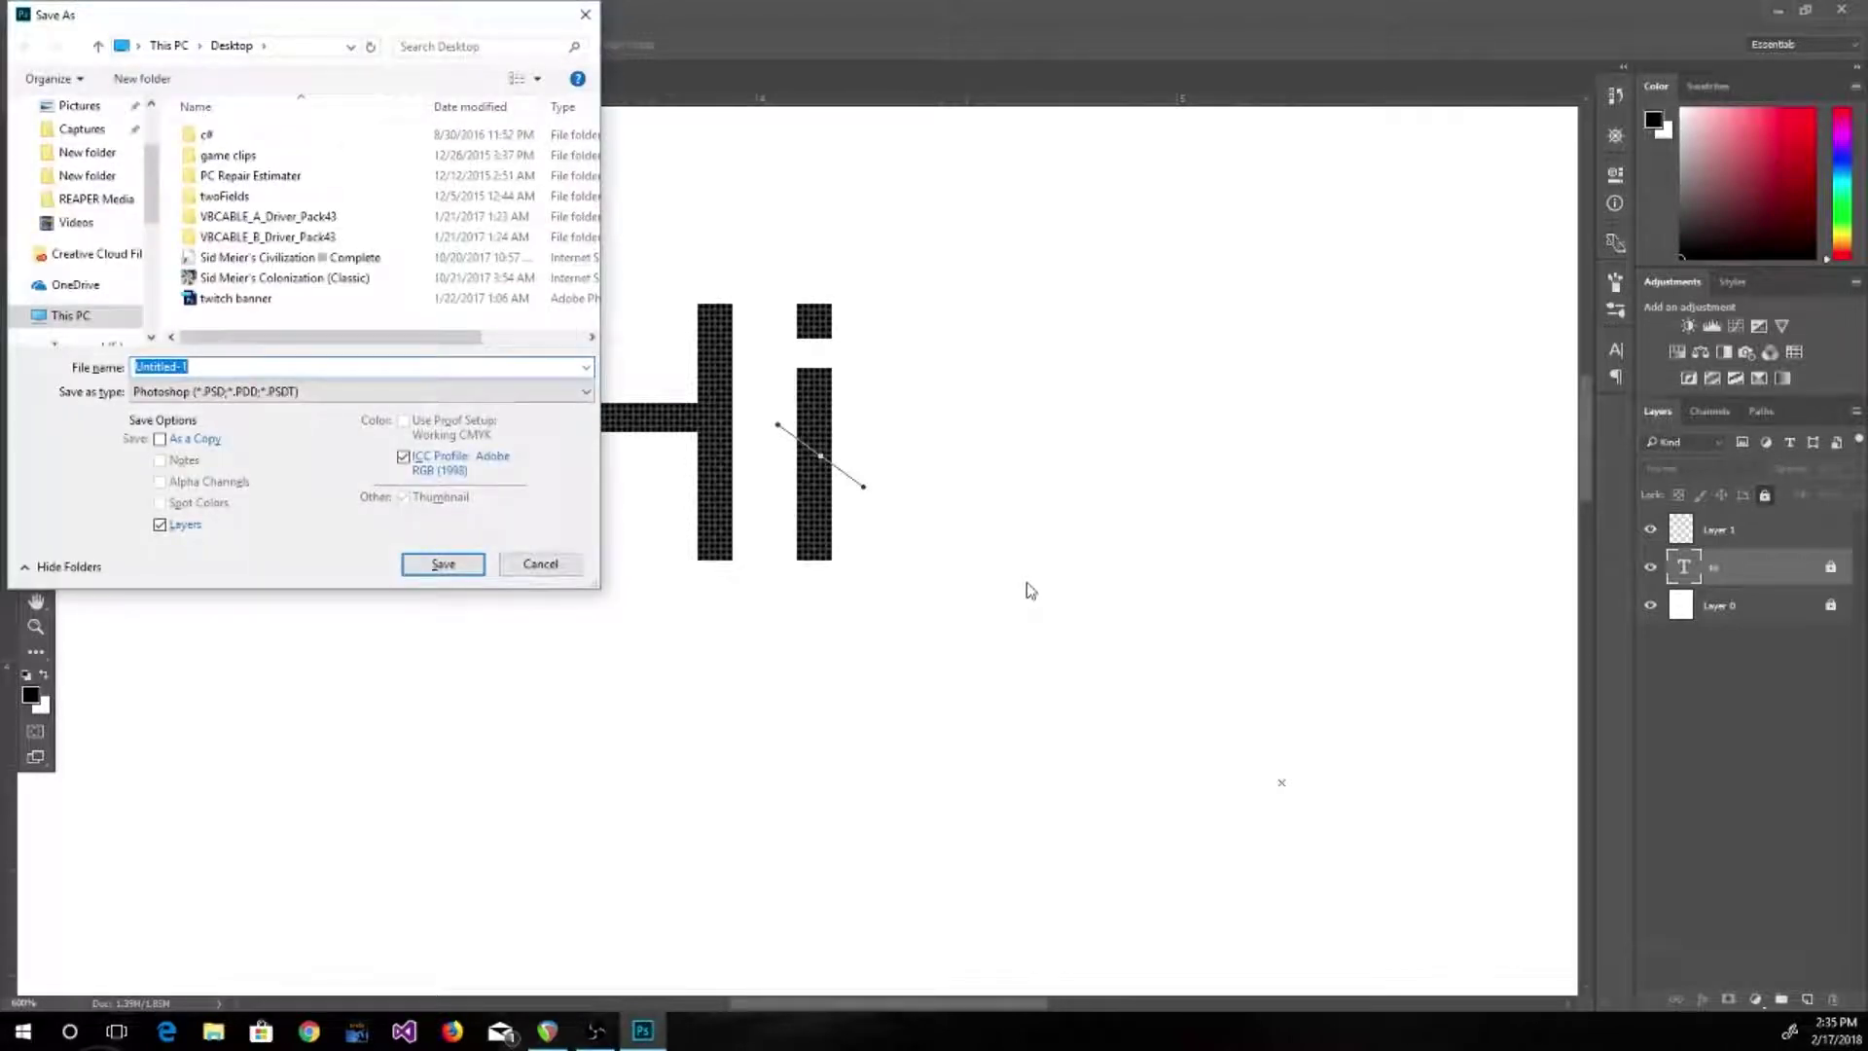
left_click(524, 573)
key("ctrl+z")
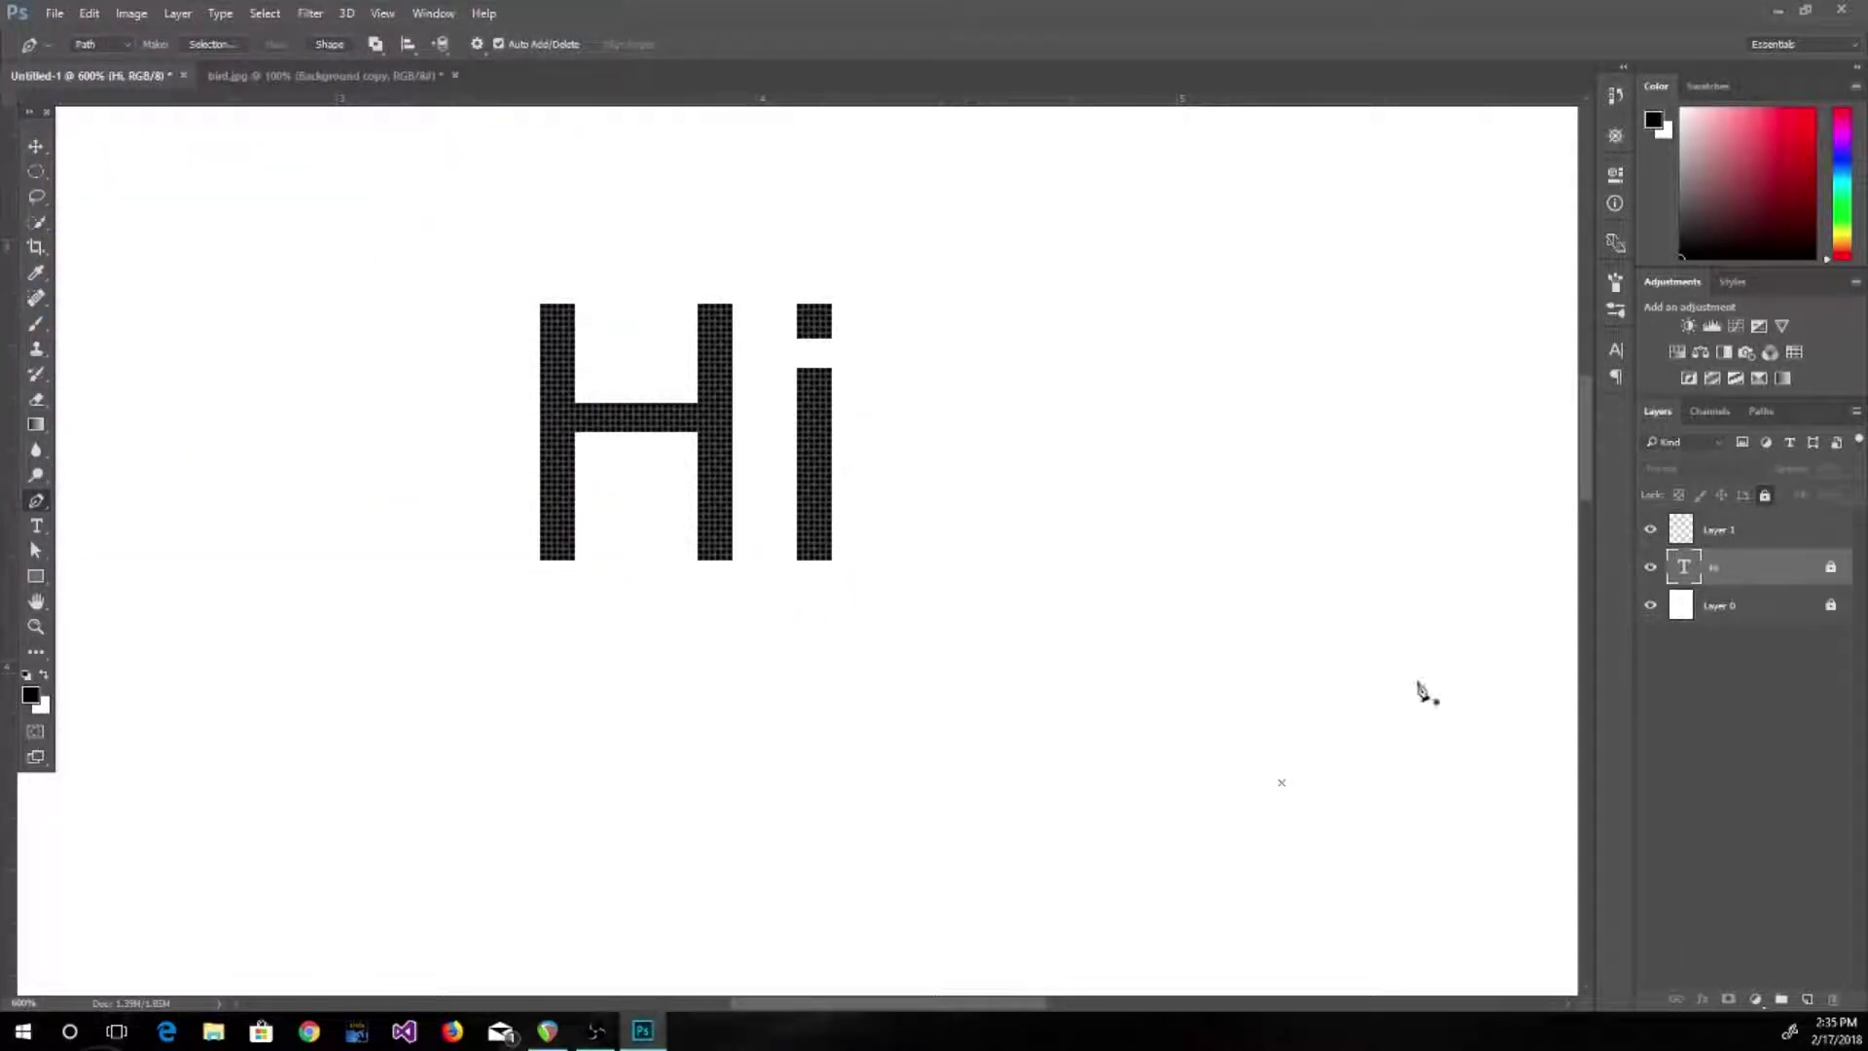
Trace the letter H corner by corner with the Pen tool on Layer 1, forming a closed straight-sided path
left_click(1702, 534)
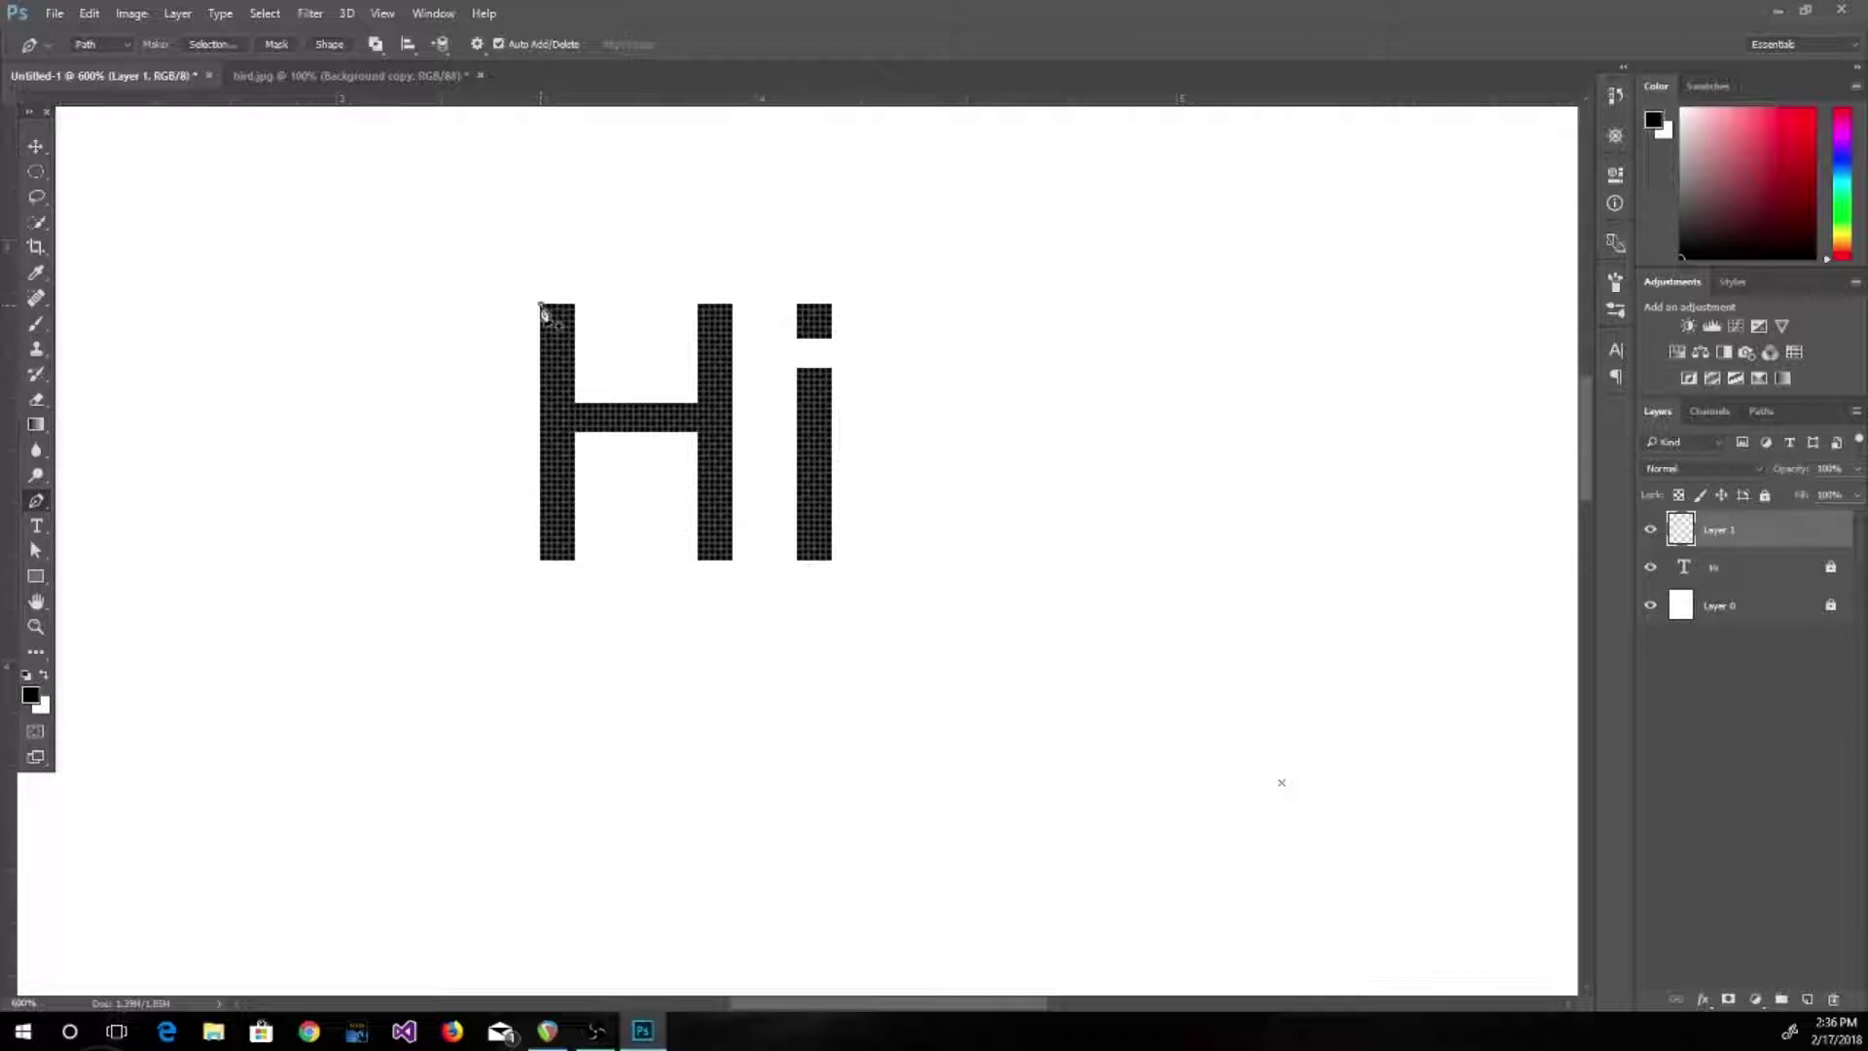
left_click(574, 304)
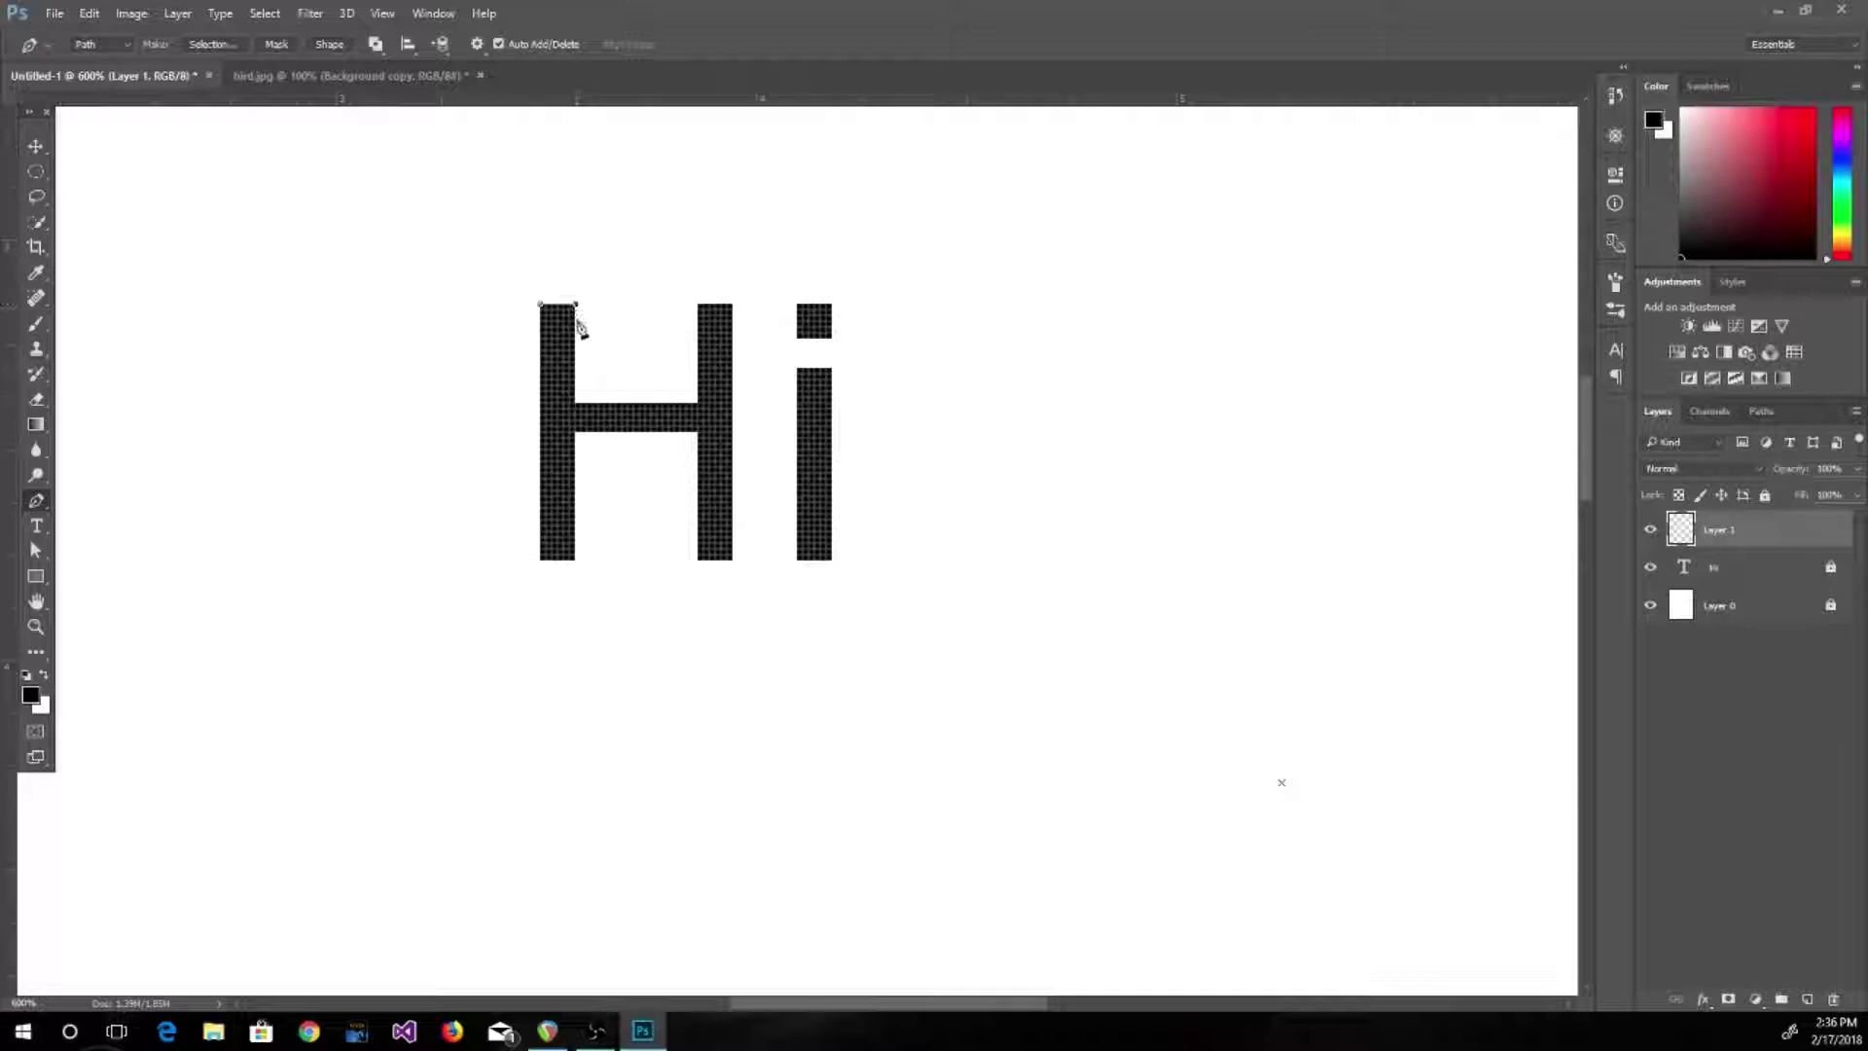
left_click(576, 403)
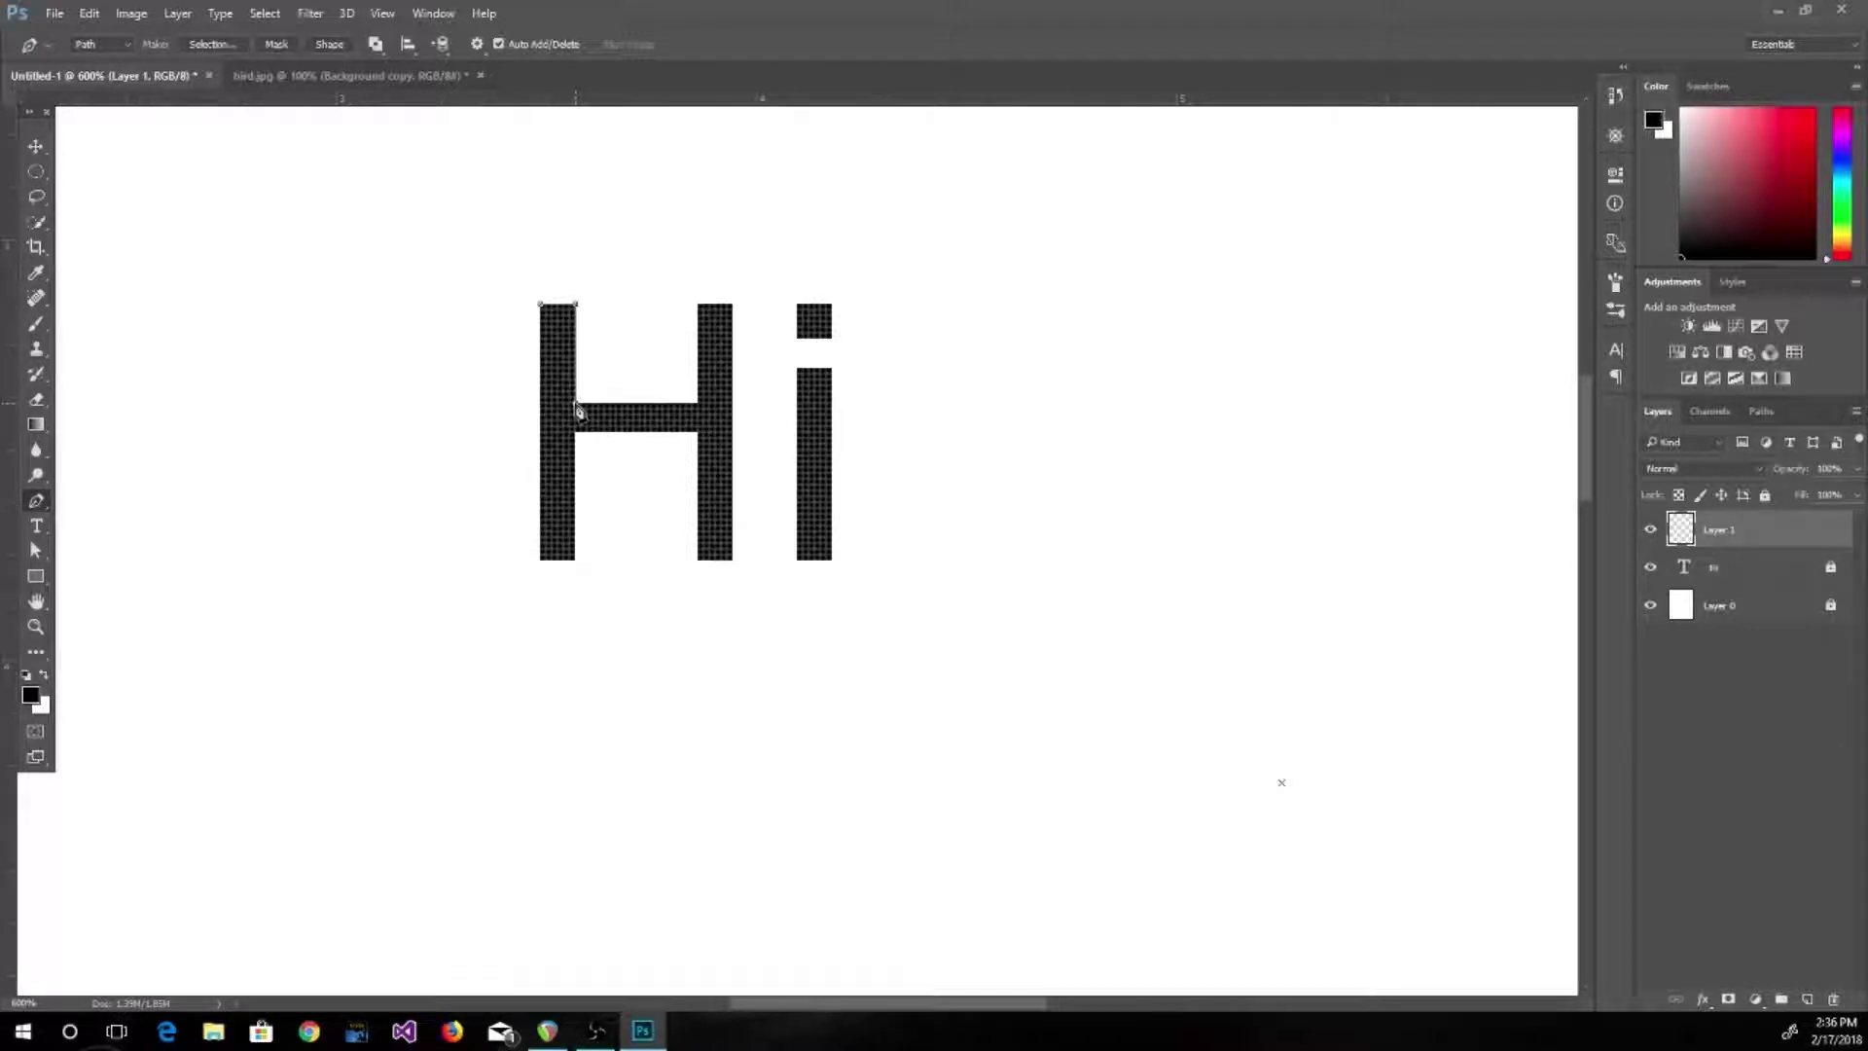
left_click(697, 403)
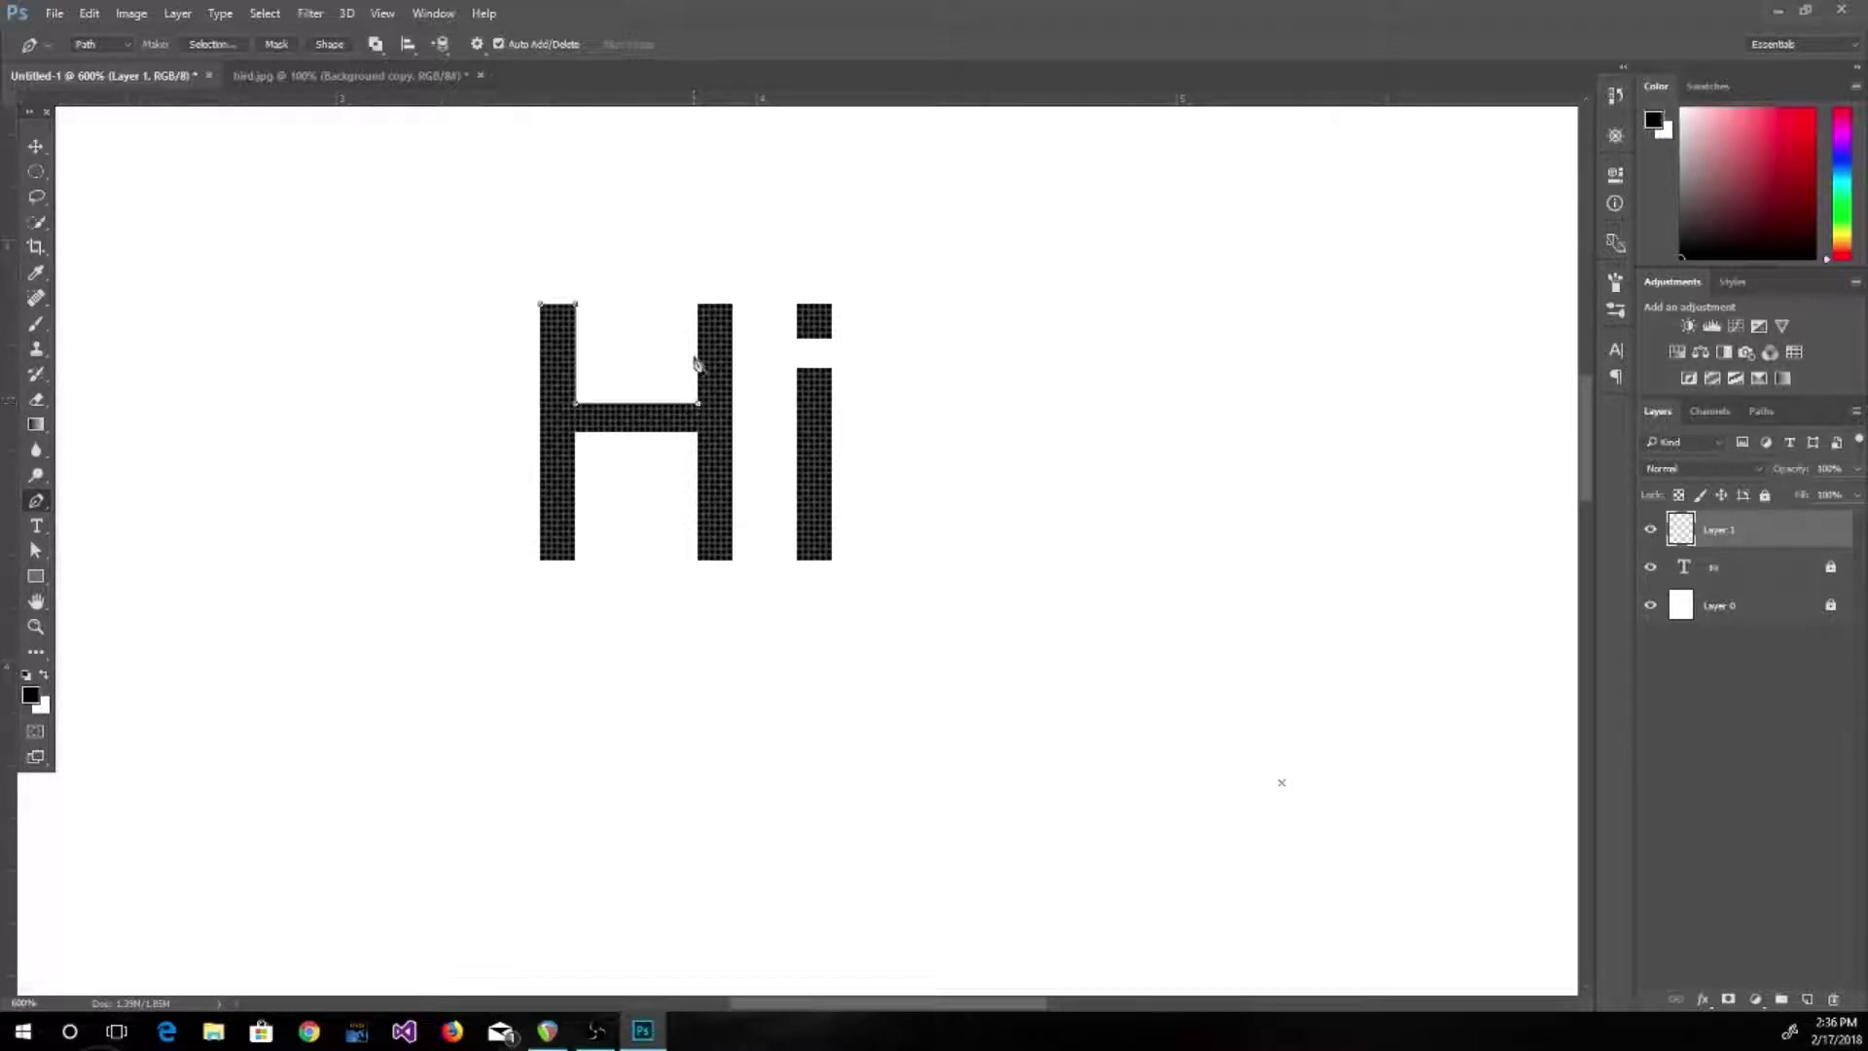
left_click(698, 308)
left_click(732, 304)
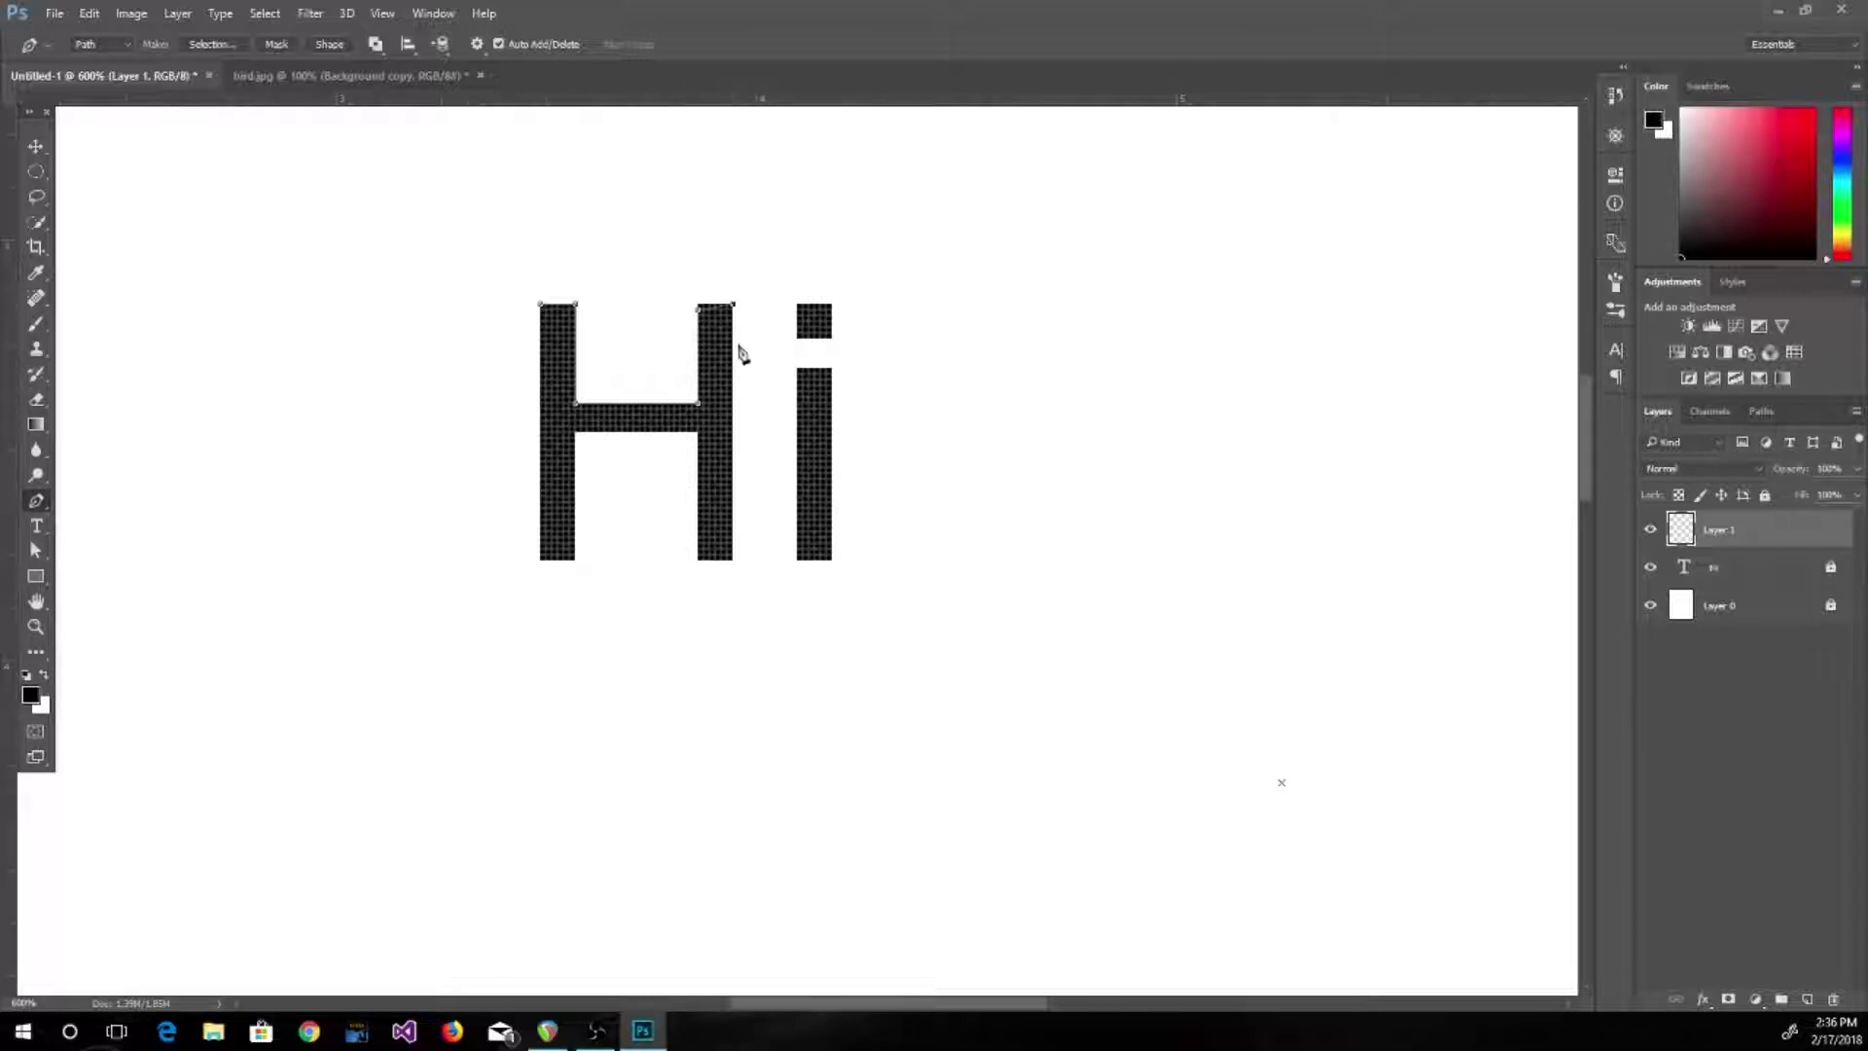
left_click(732, 562)
left_click(698, 560)
left_click(698, 432)
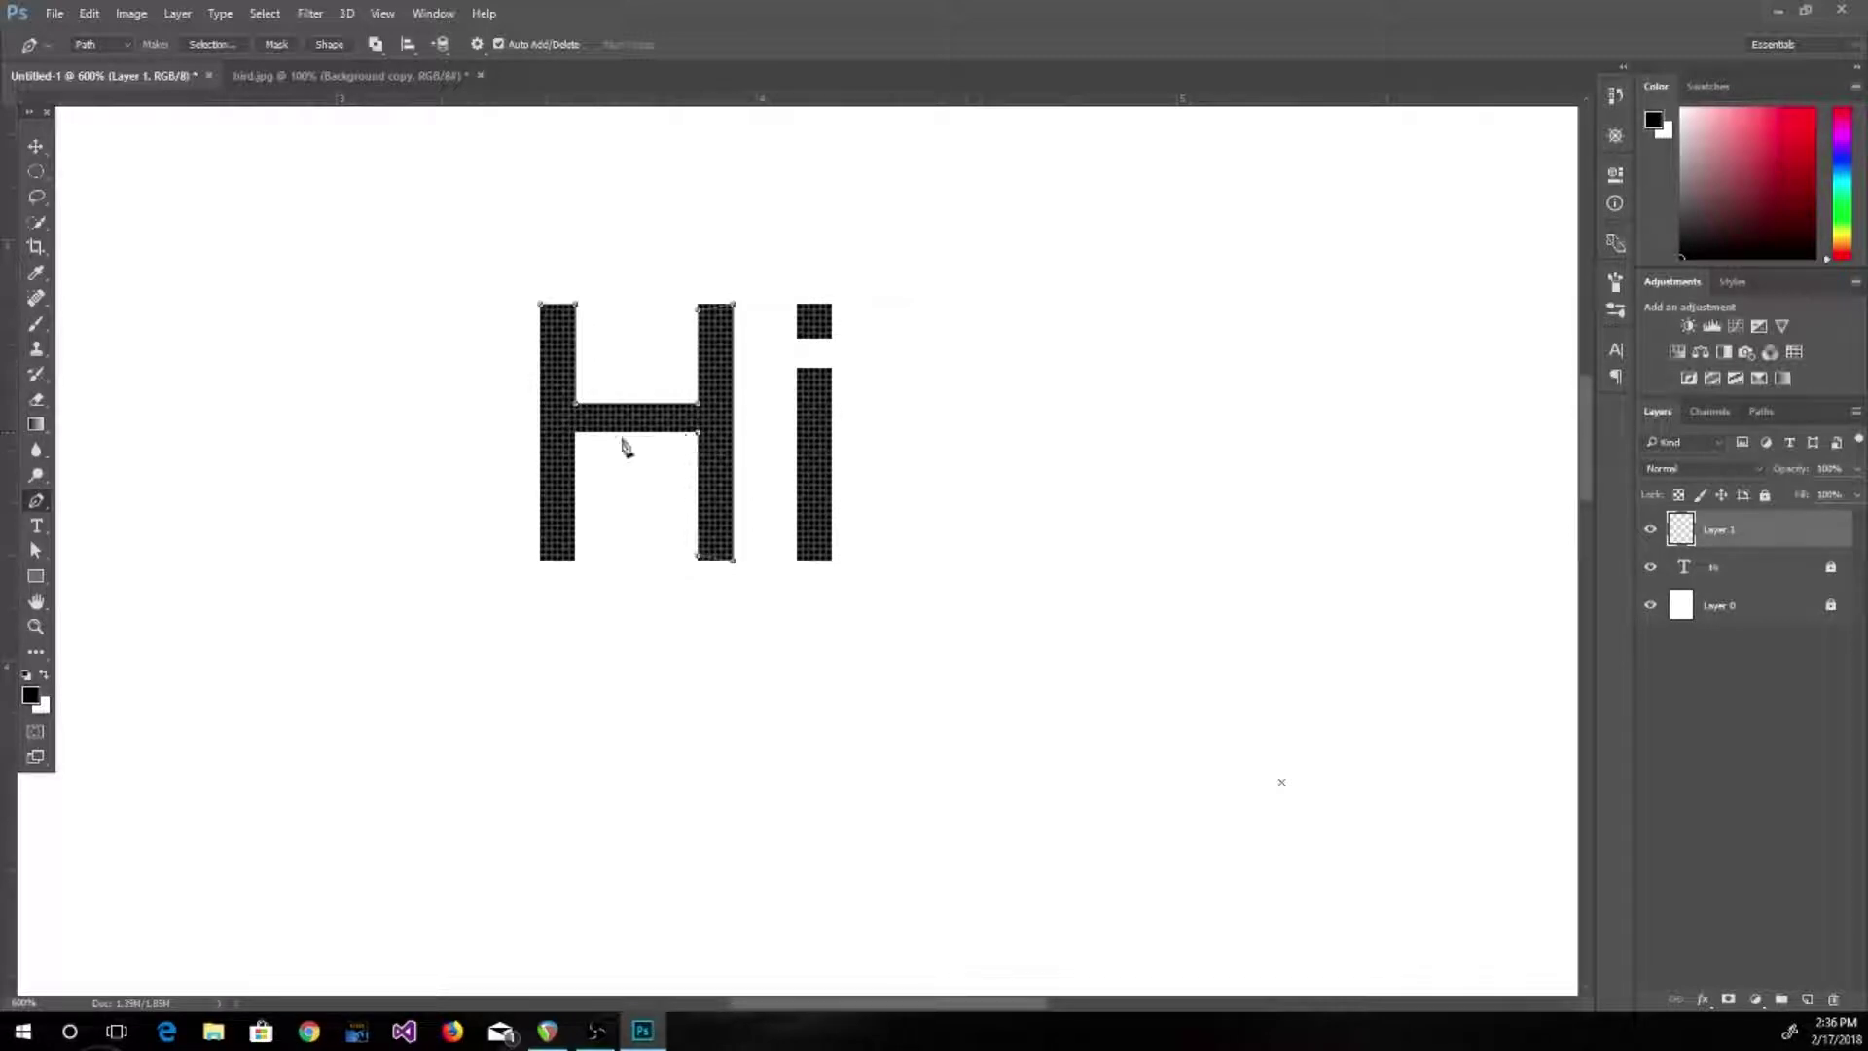
left_click(575, 431)
left_click(574, 560)
left_click(542, 562)
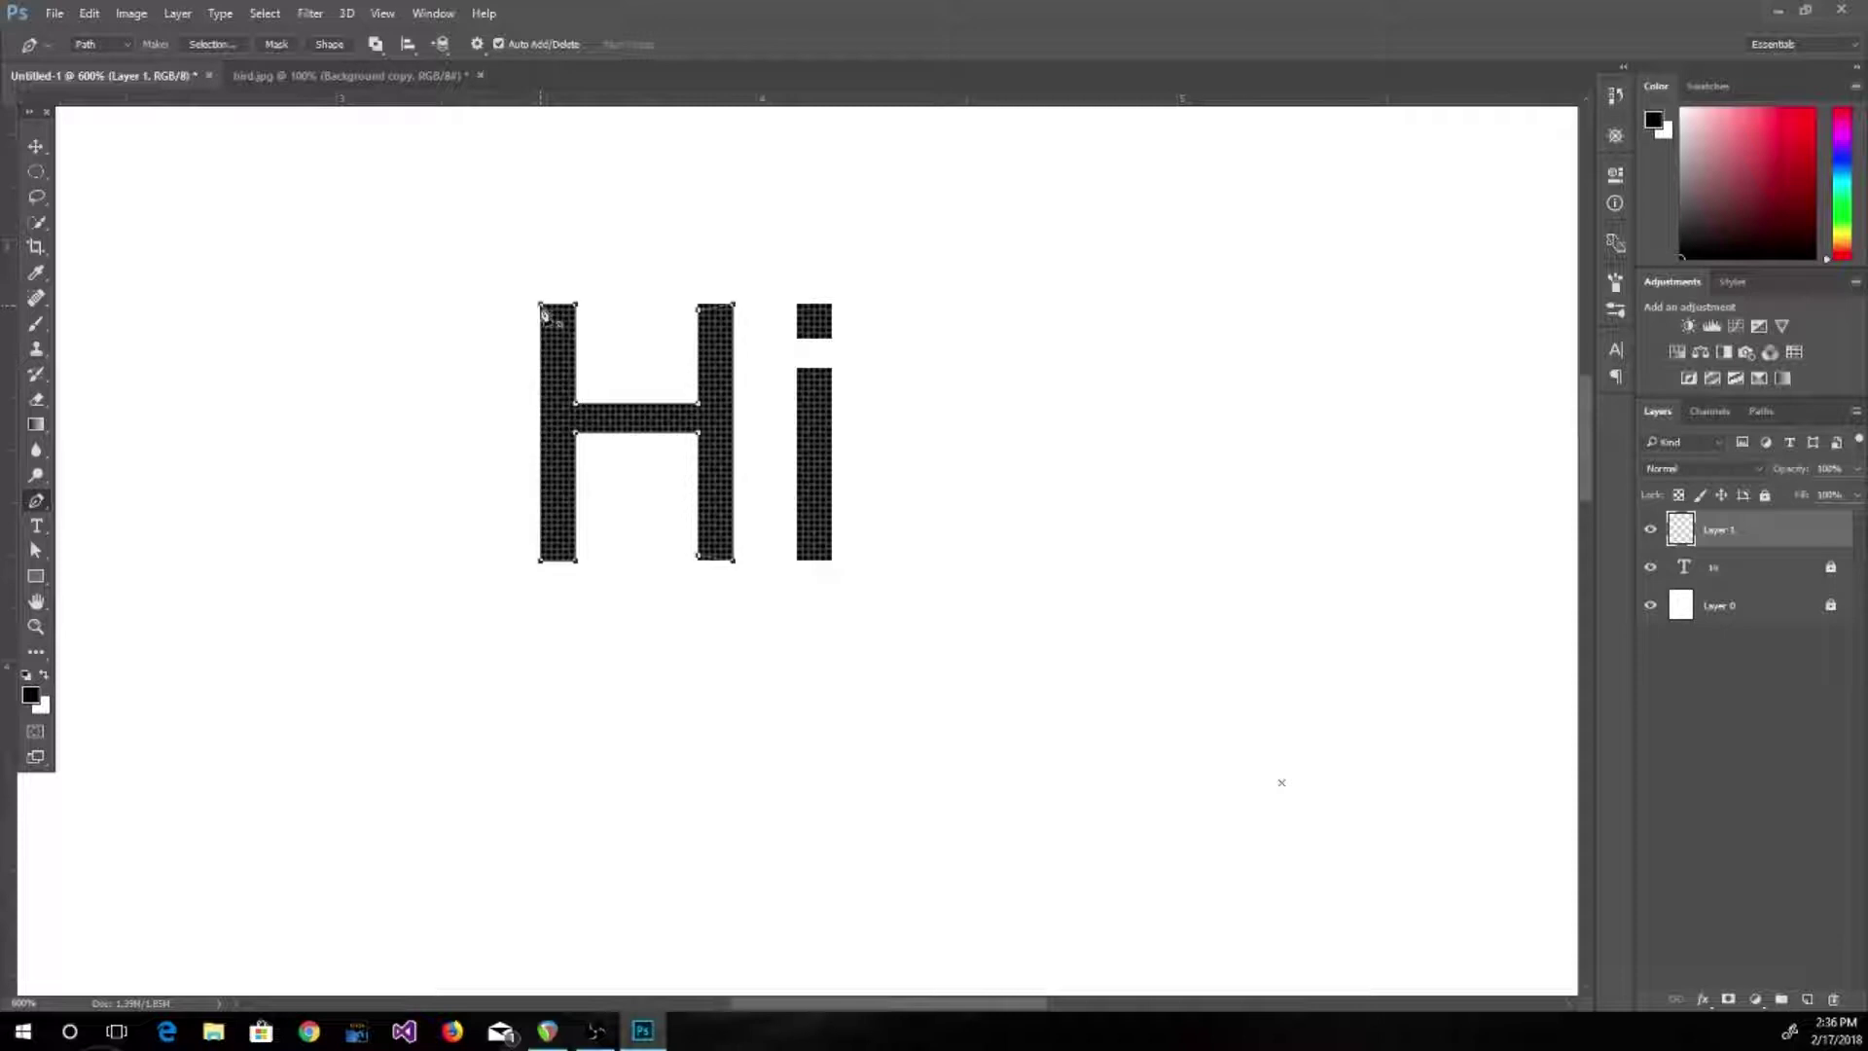
Straighten the ends of the H path's right stem by moving its two misplaced inner corner anchors onto the letter's corners
left_click(1653, 566)
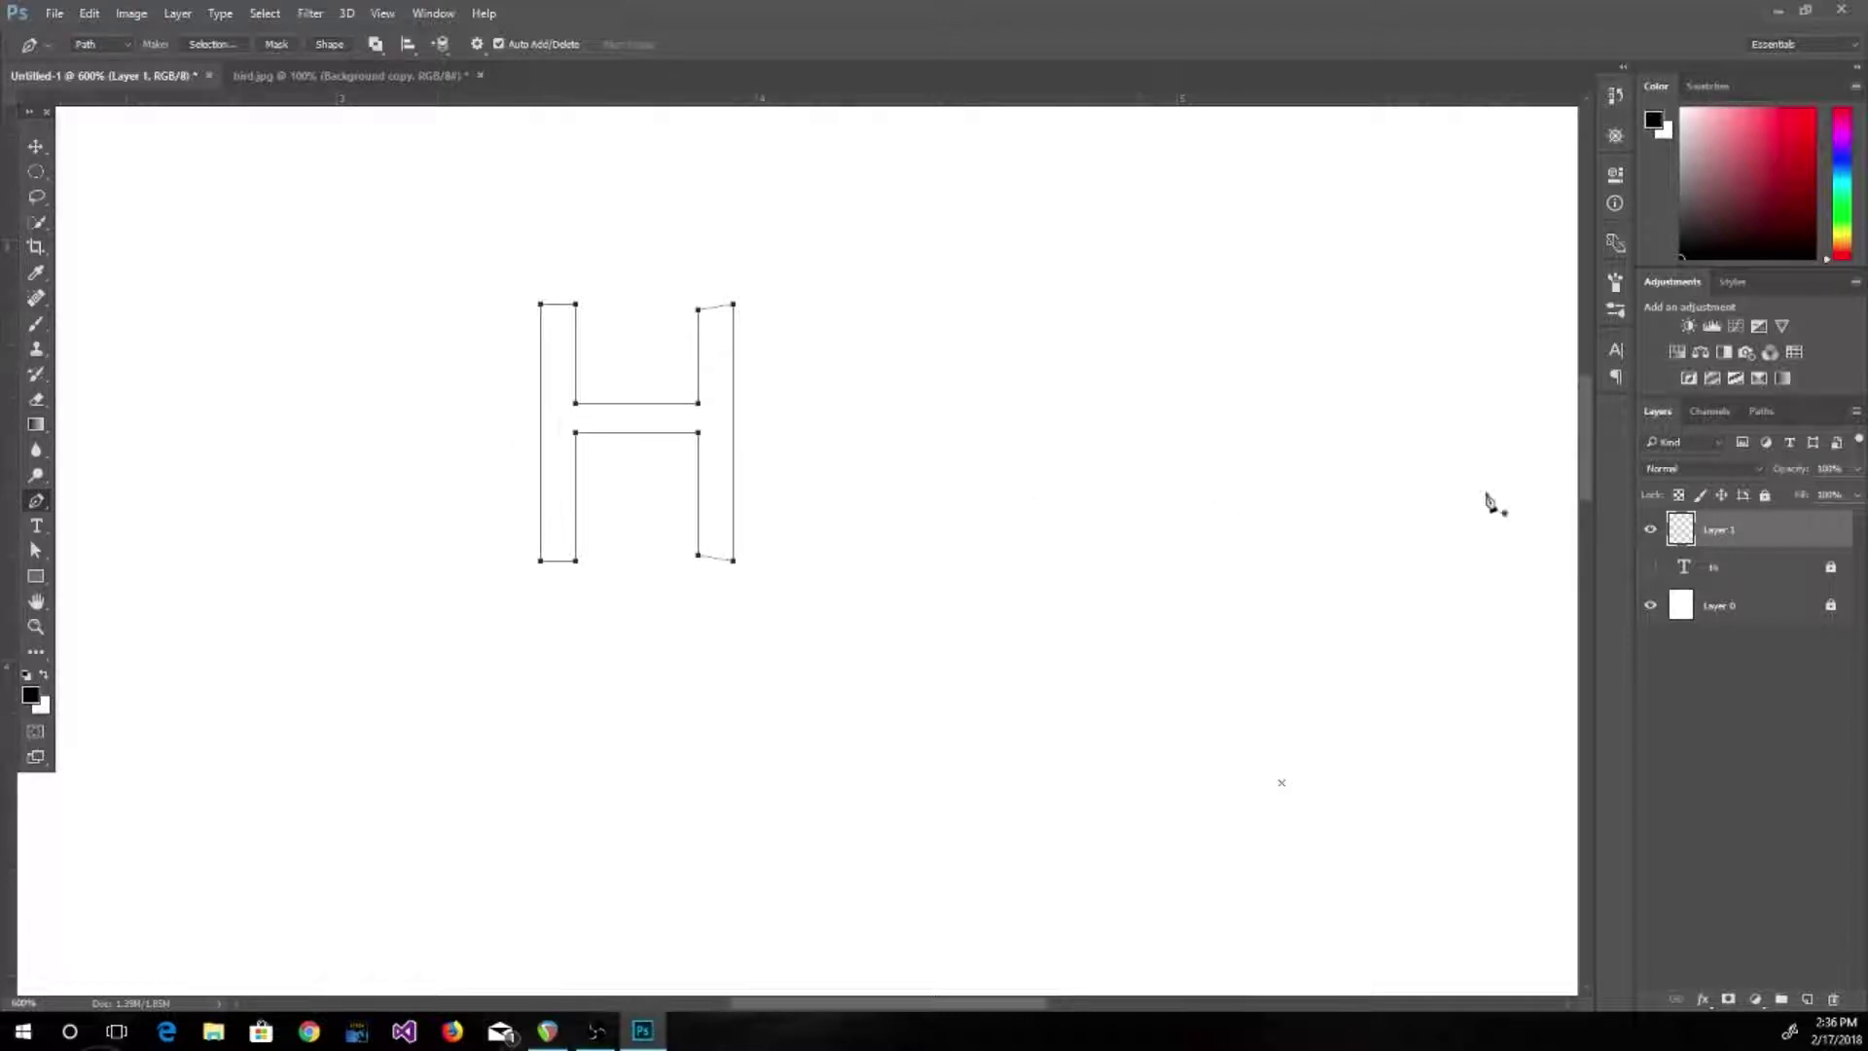
left_click(1650, 568)
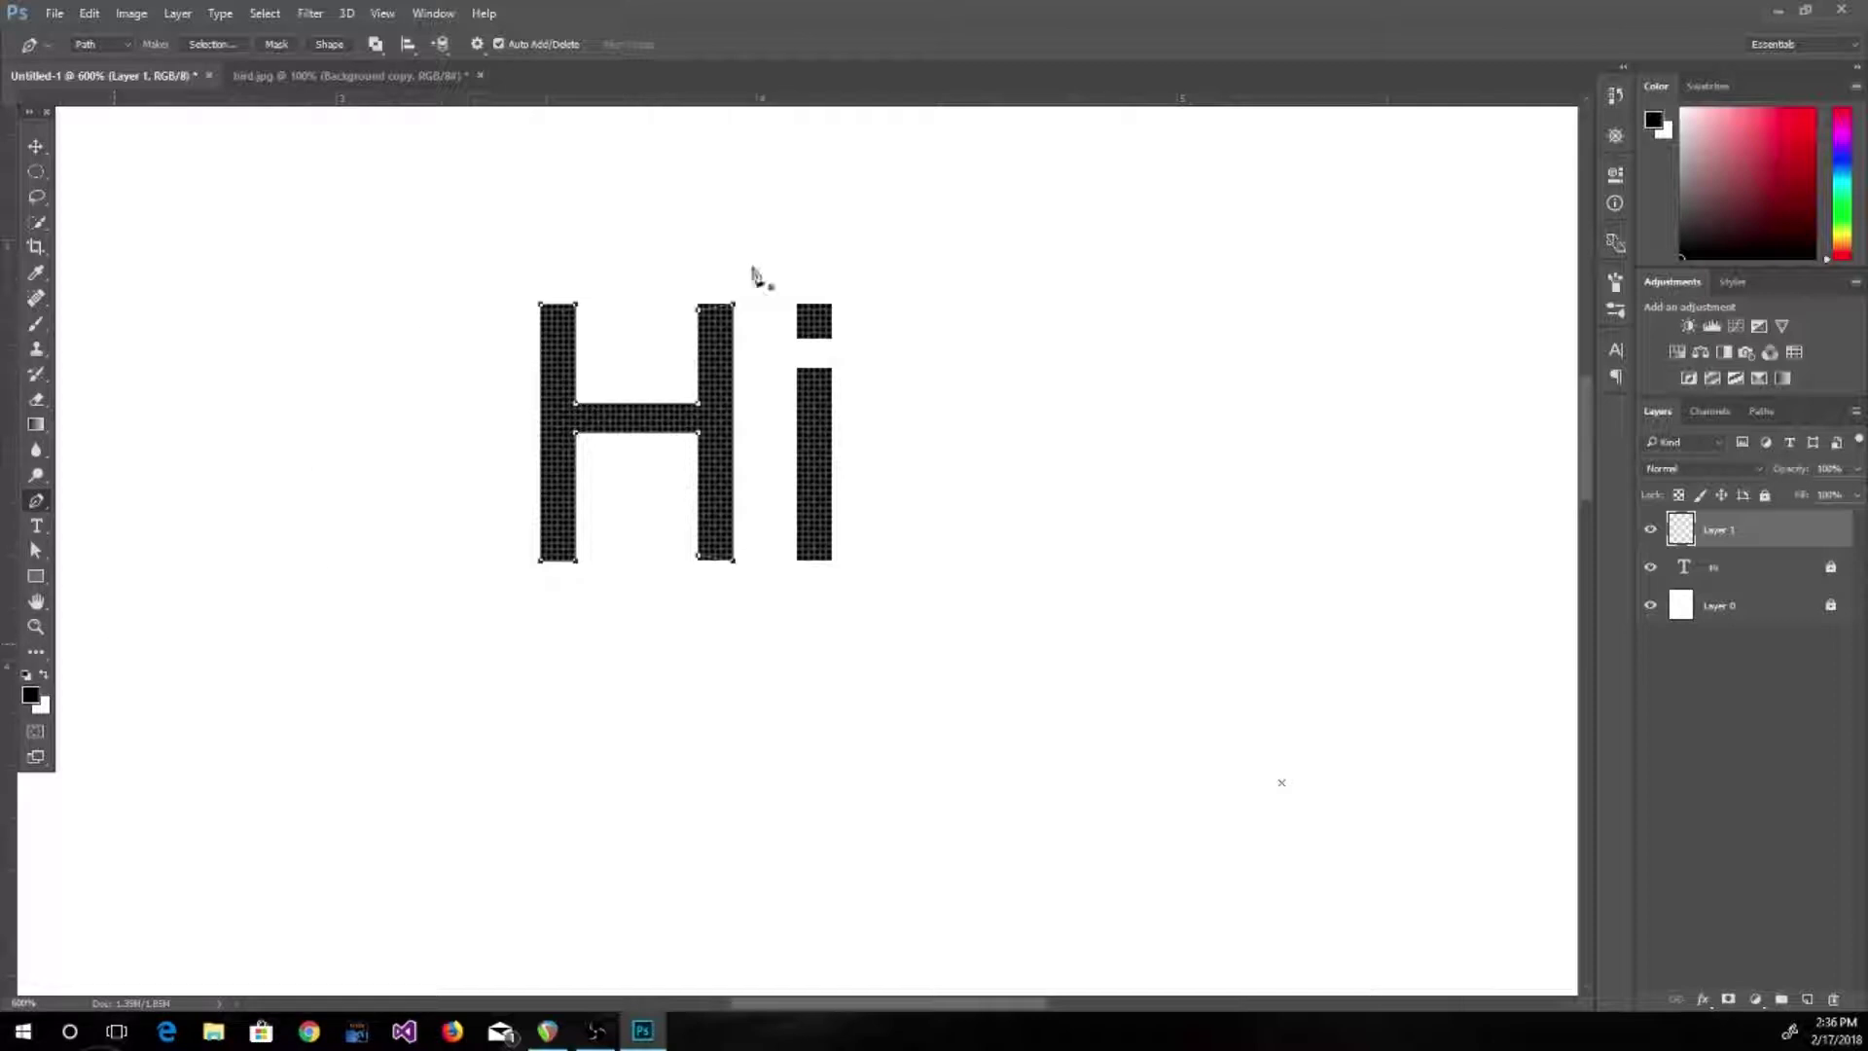
left_click(37, 603)
left_click(41, 625)
left_click(610, 356)
left_click_drag(634, 357, 635, 356)
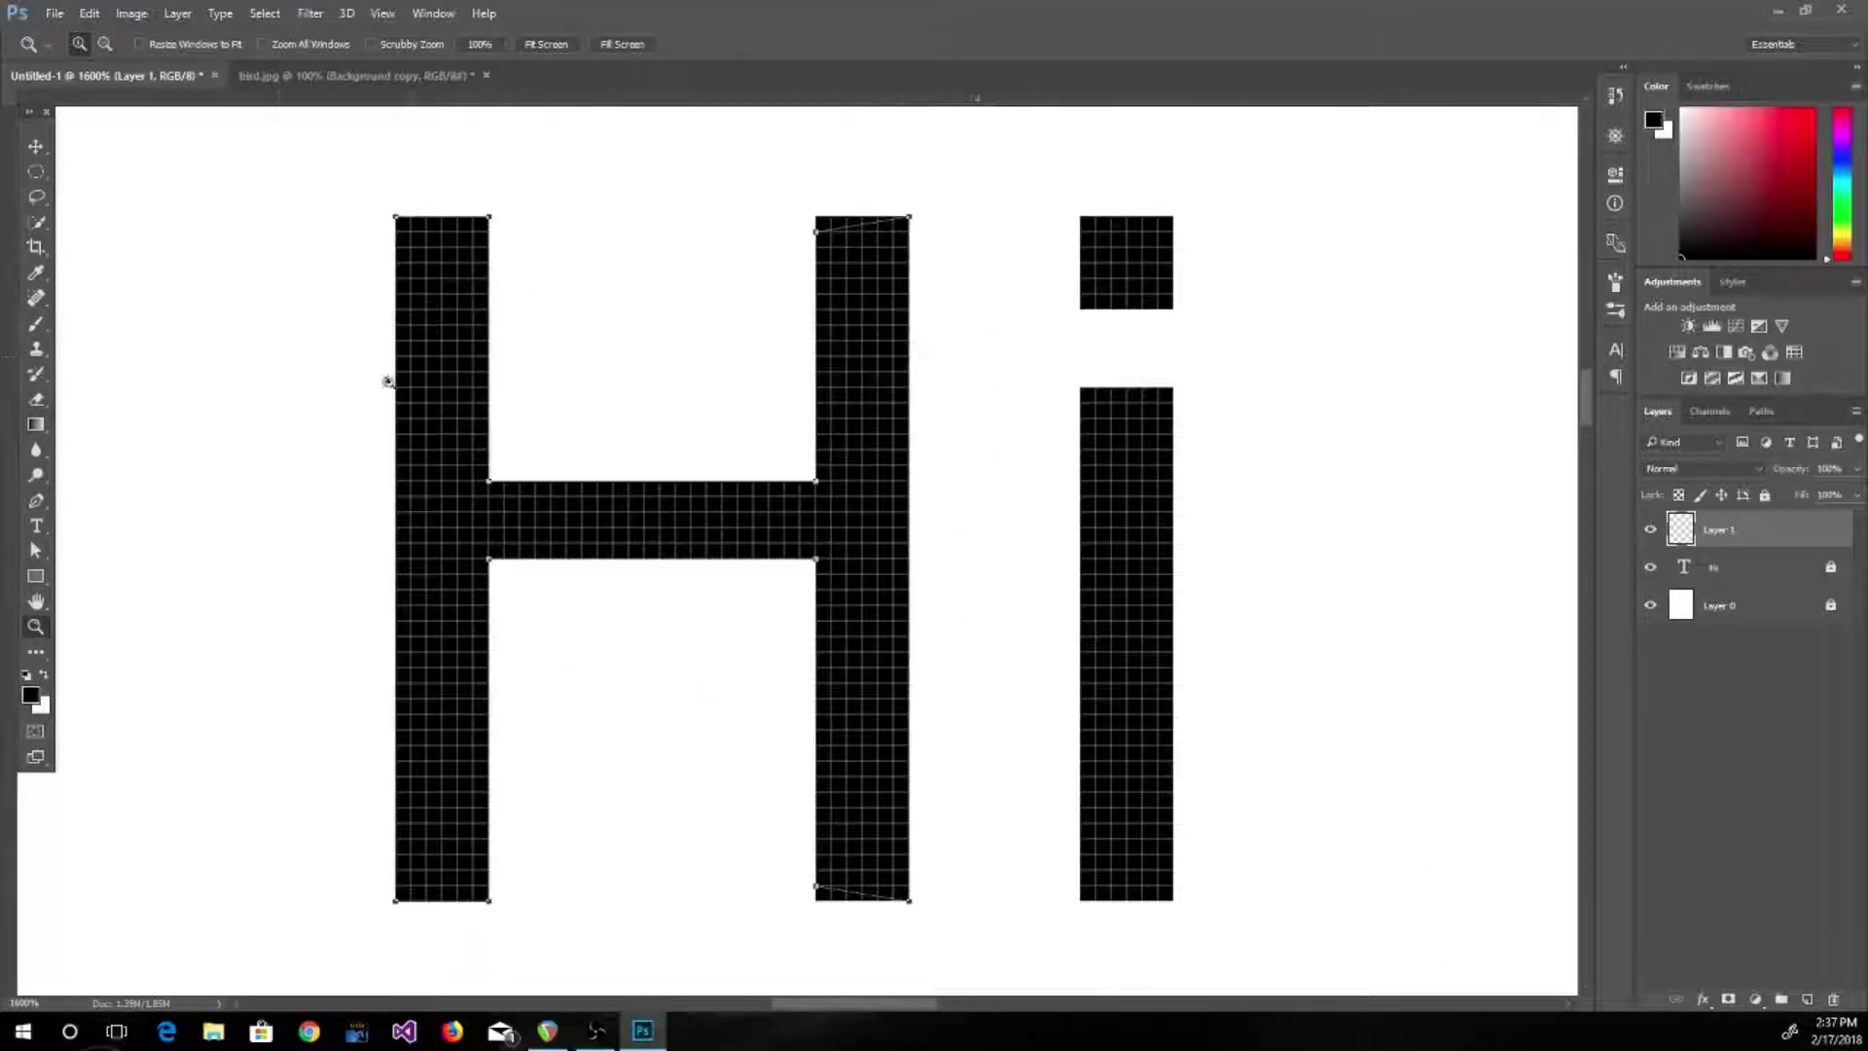
left_click(37, 551)
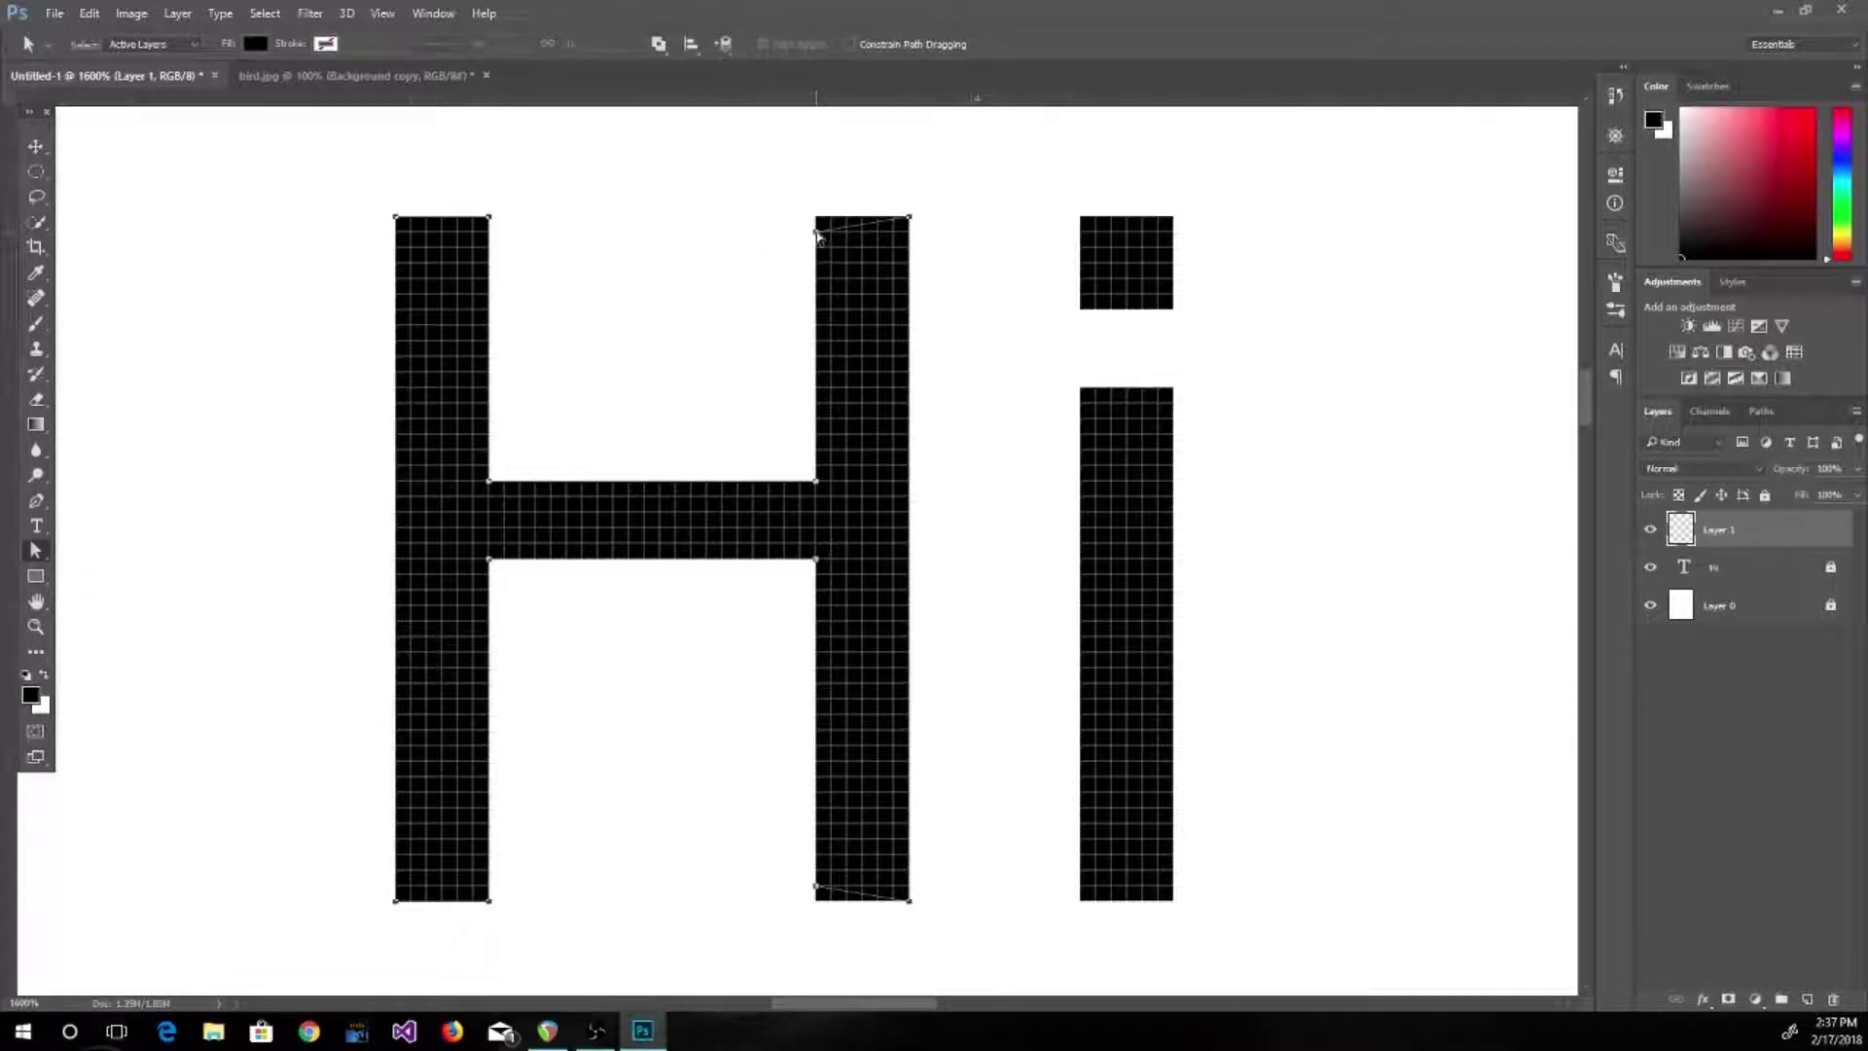
left_click_drag(818, 233, 817, 220)
left_click_drag(817, 888, 816, 901)
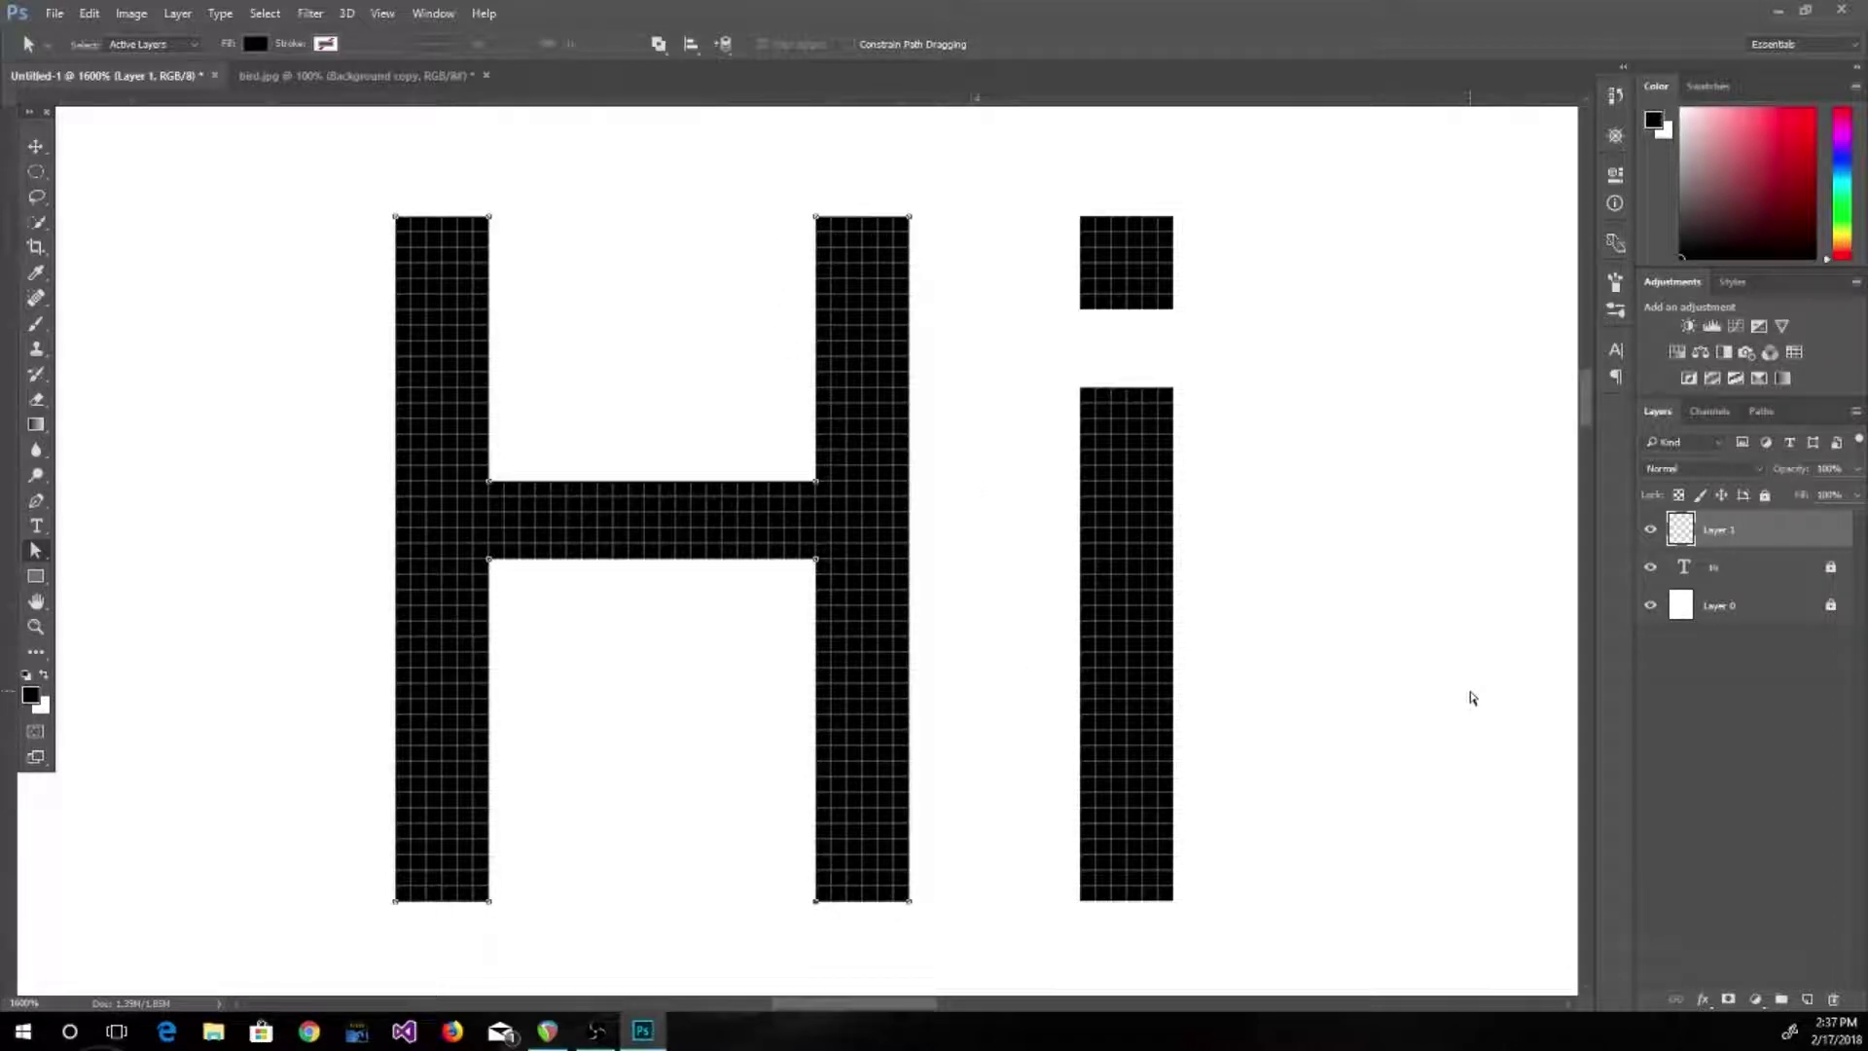
Hide the Hi text layer and deselect the work path in the list of paths
left_click(1648, 569)
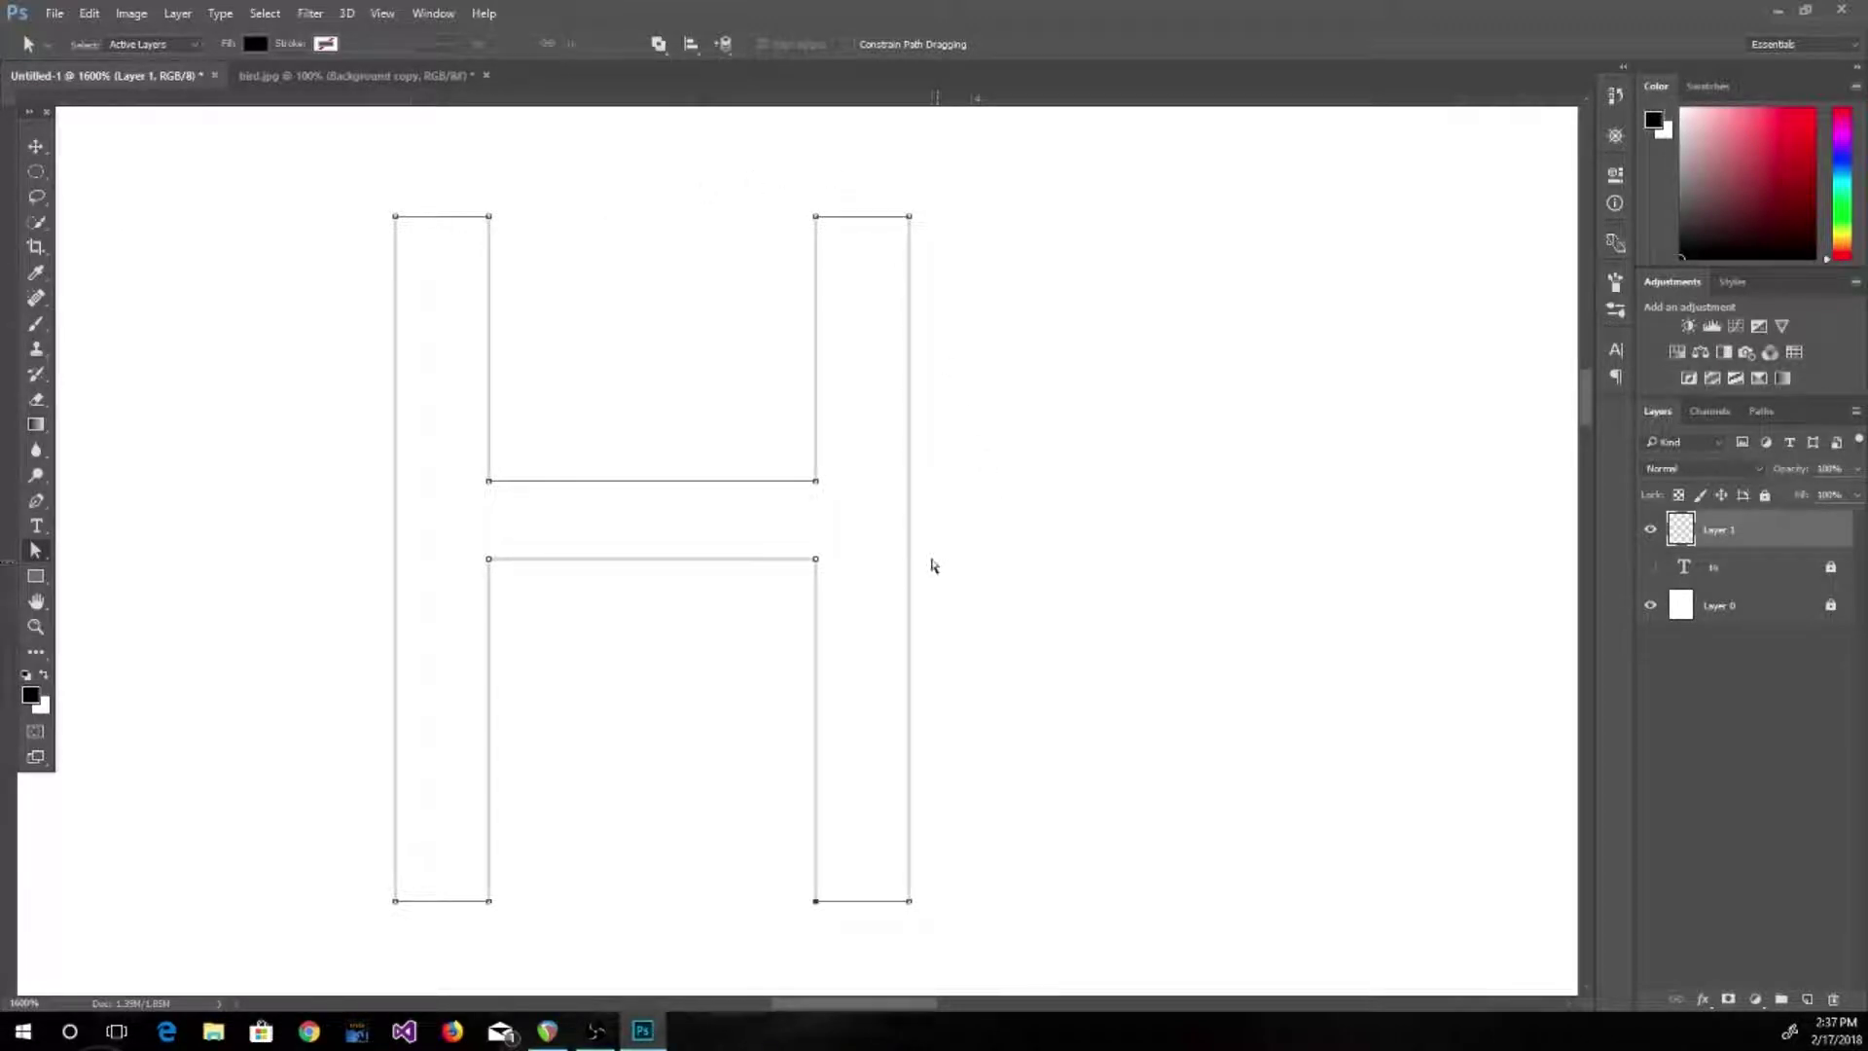
left_click(1762, 412)
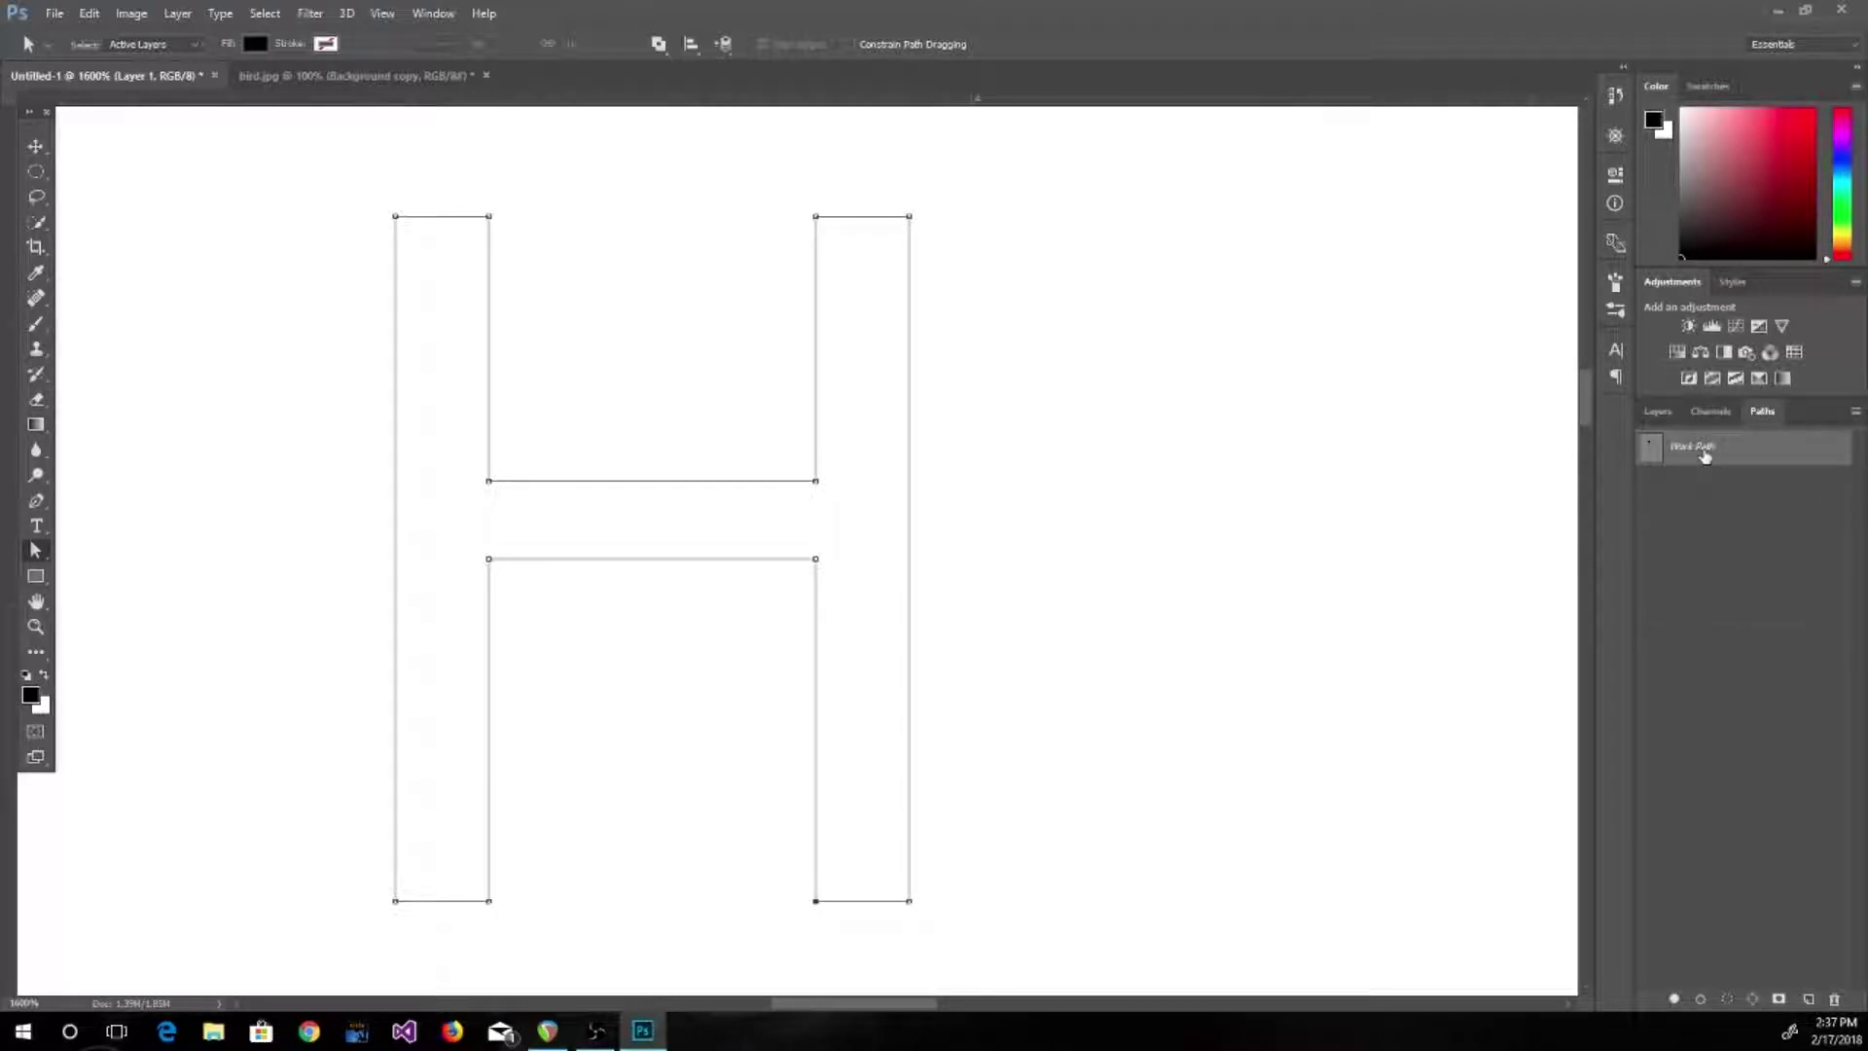
key("Escape")
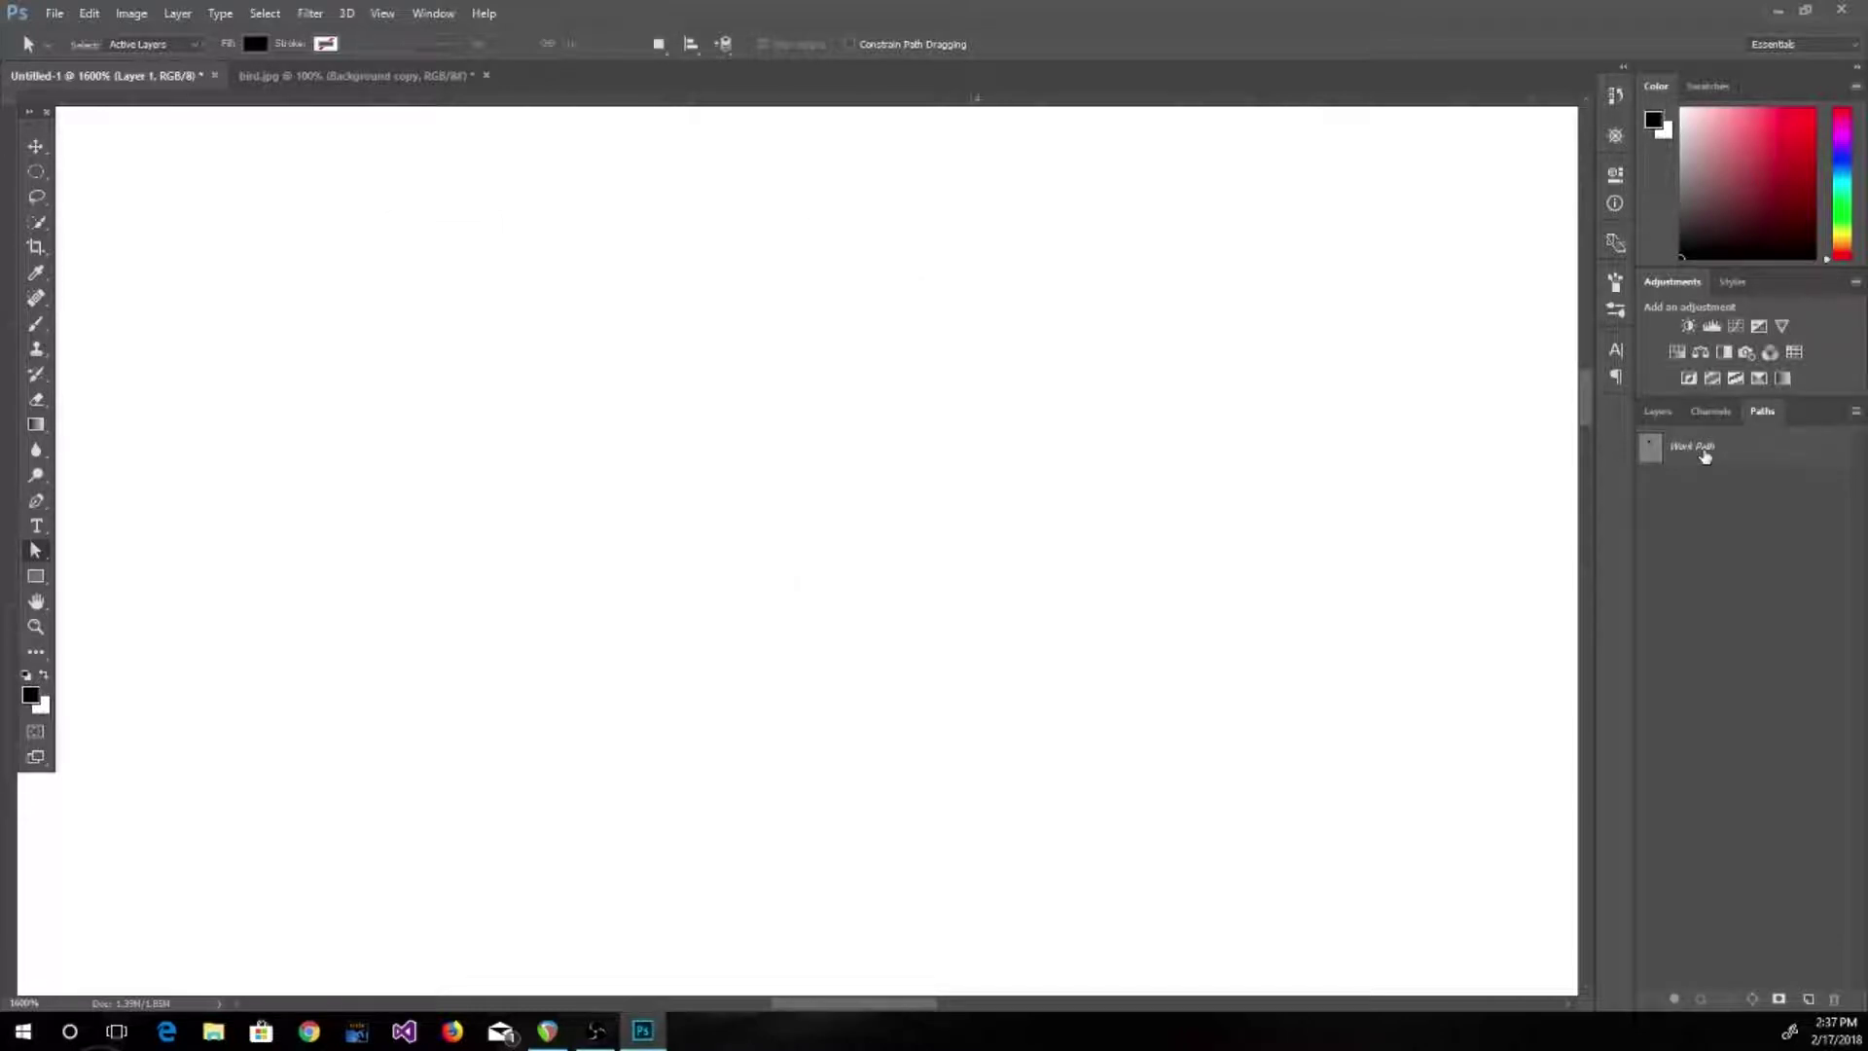
Load the H work path as a selection without saving the path, and fill it with red on Layer 1
double_click(1705, 457)
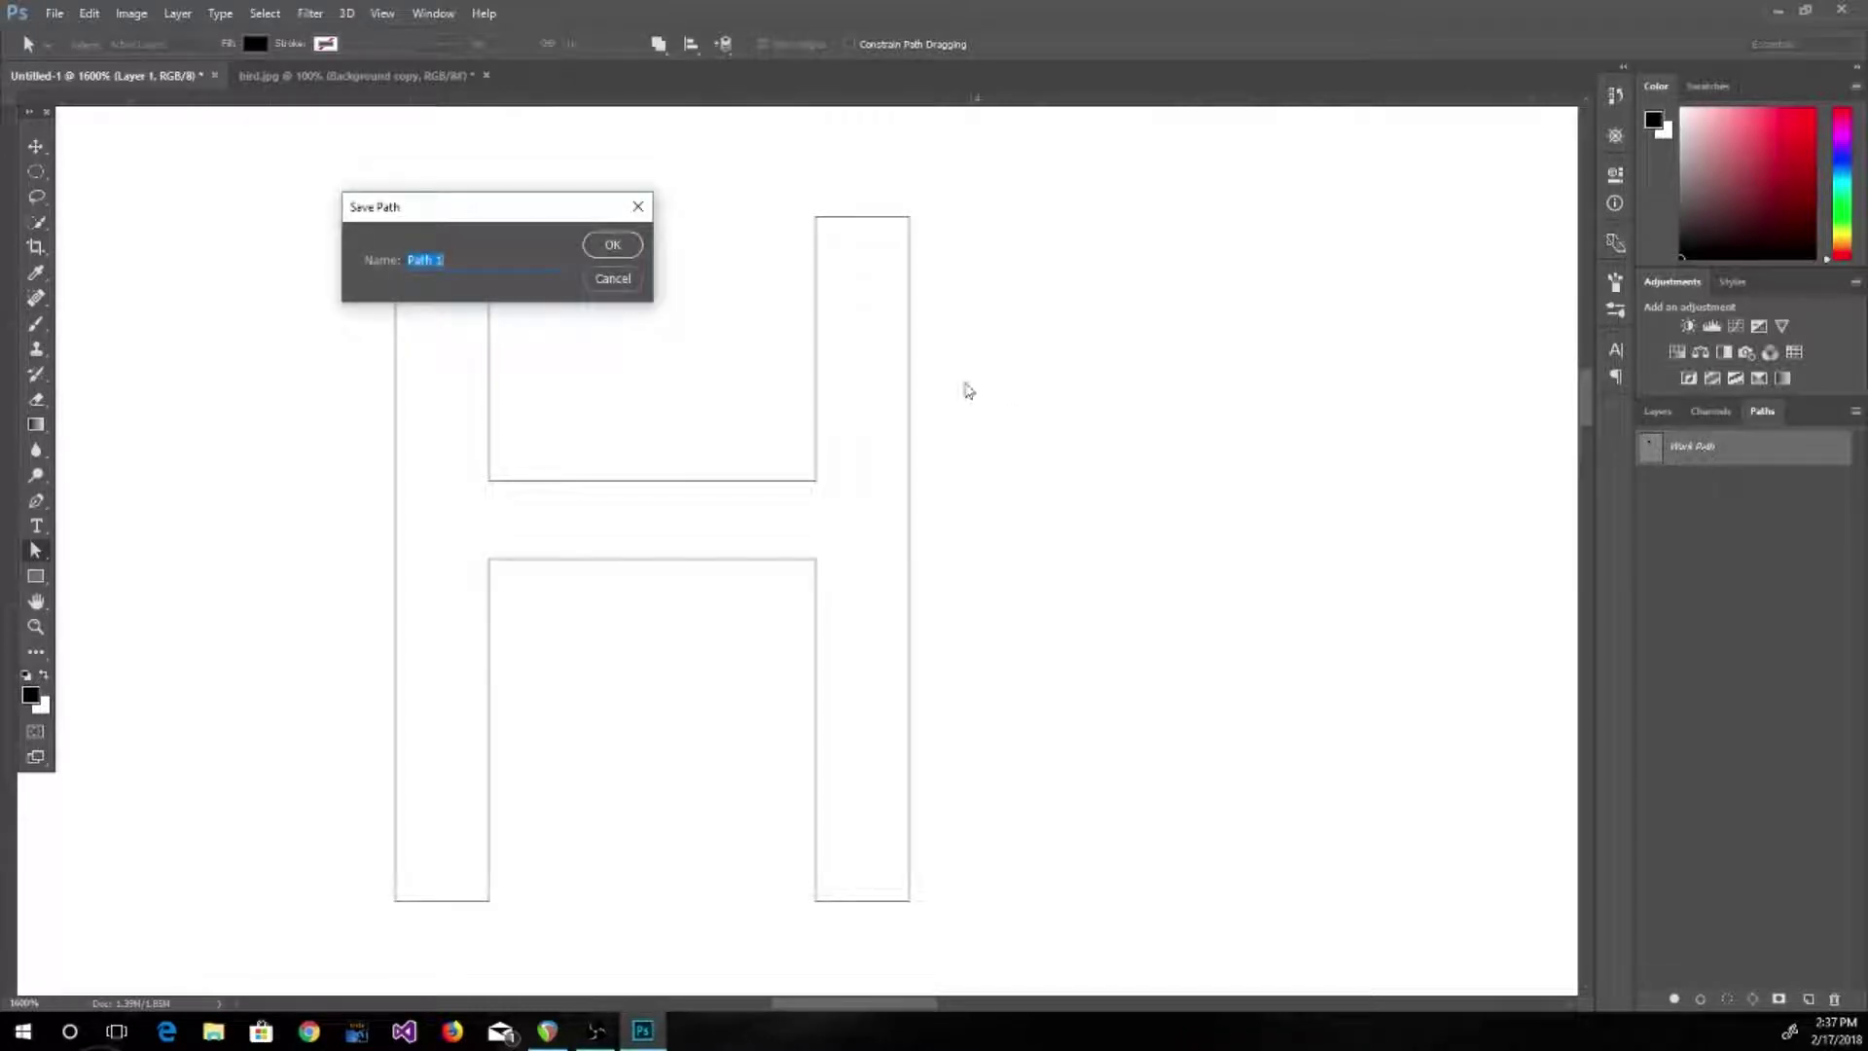
left_click(612, 280)
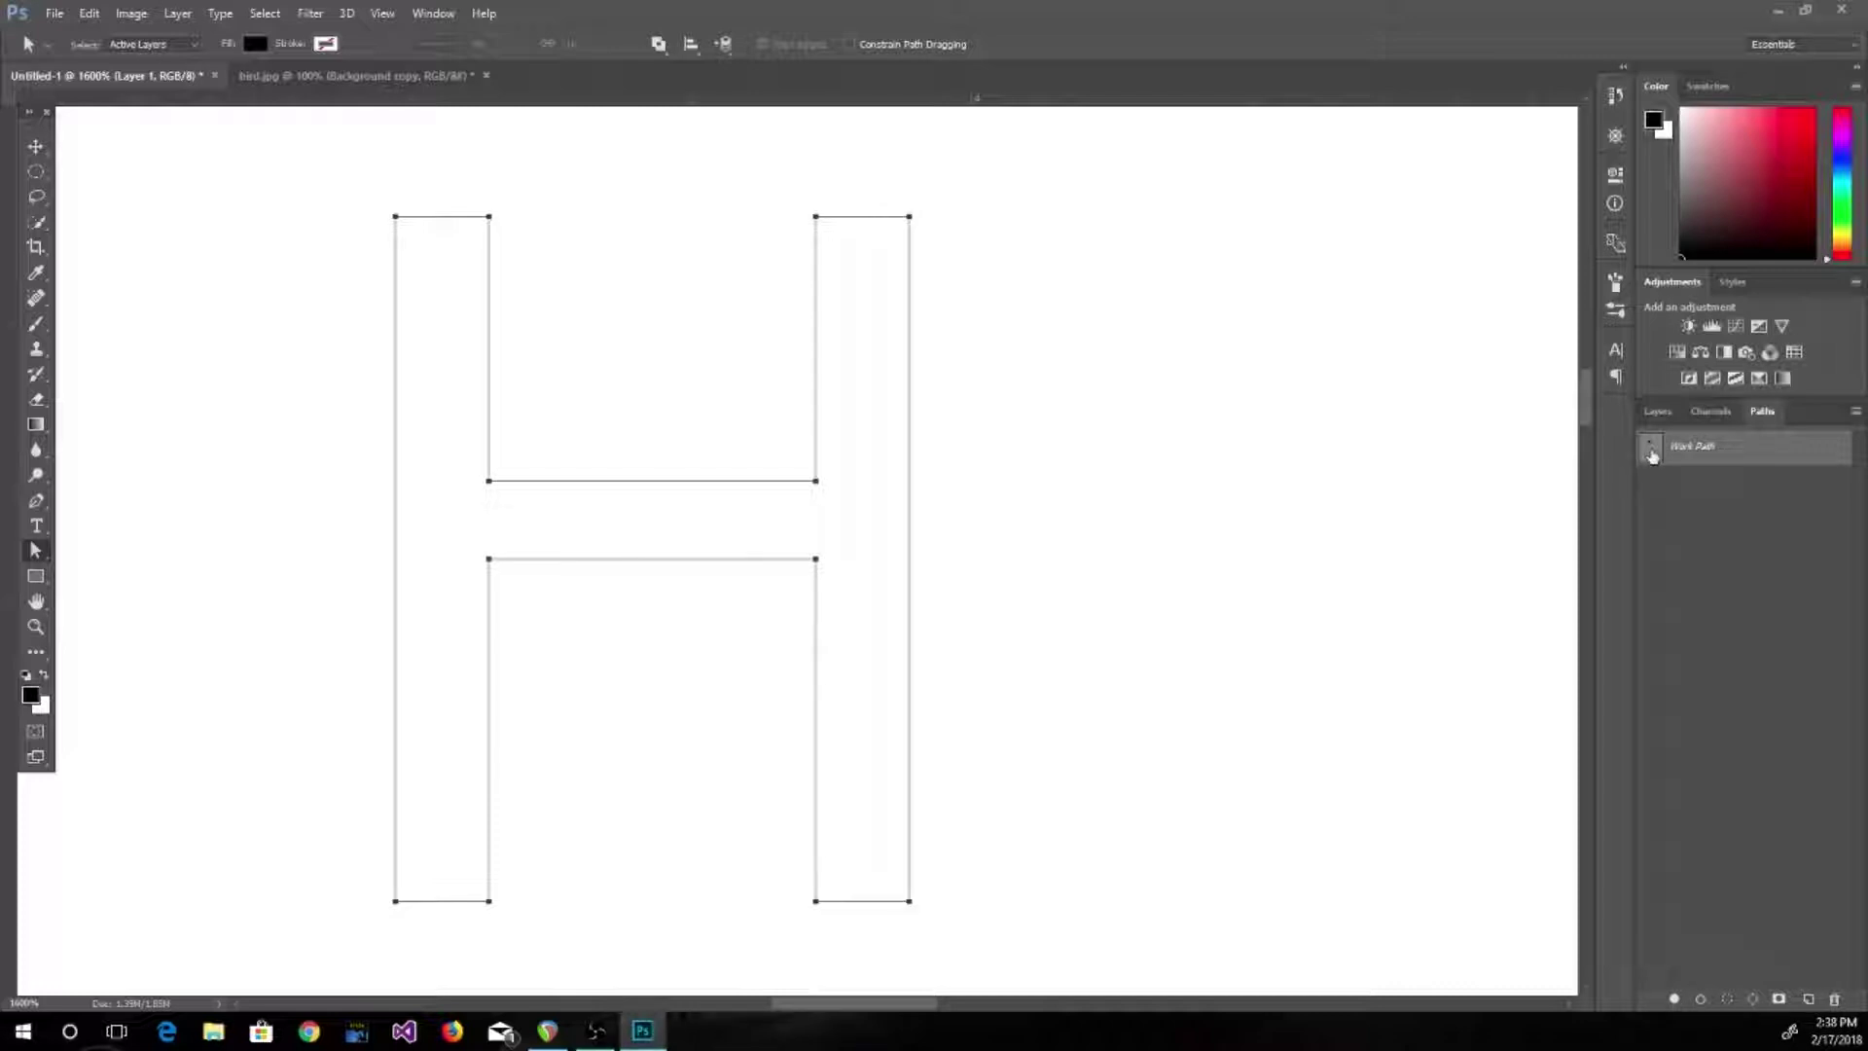
double_click(1651, 455, "ctrl")
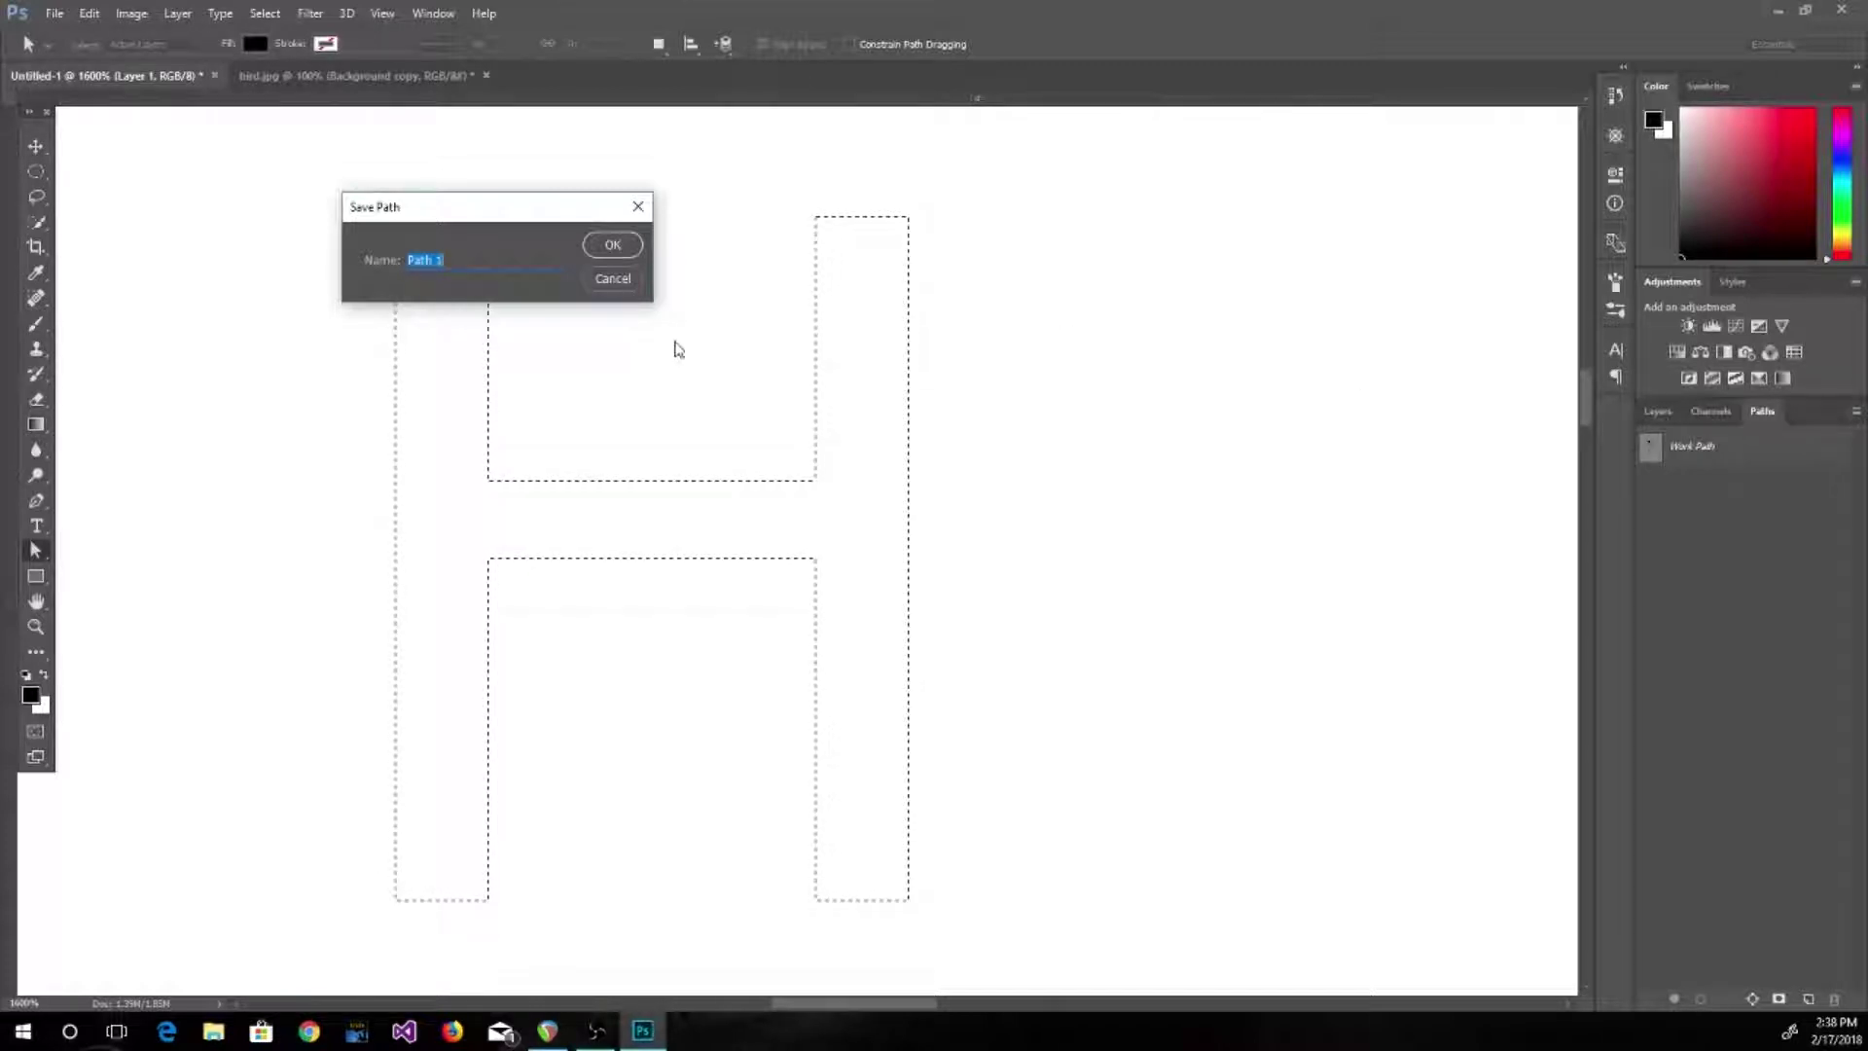
left_click(613, 279)
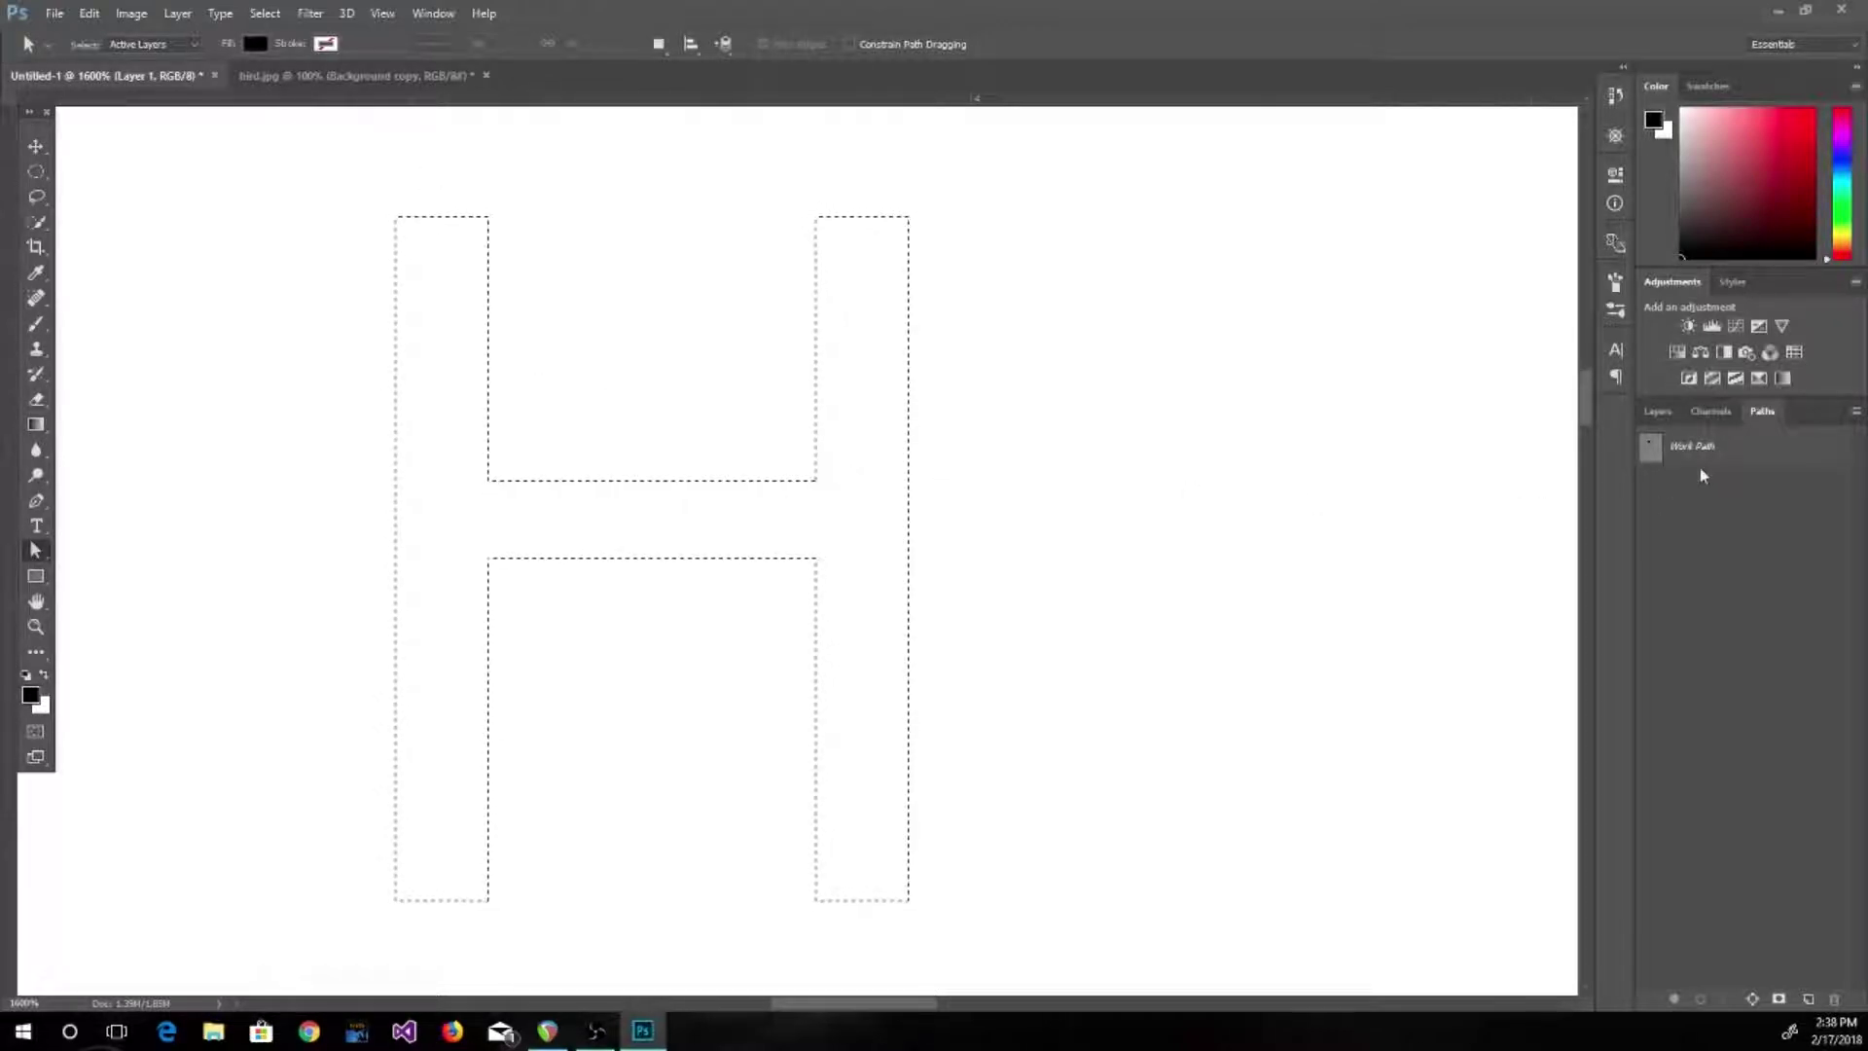
left_click(1659, 413)
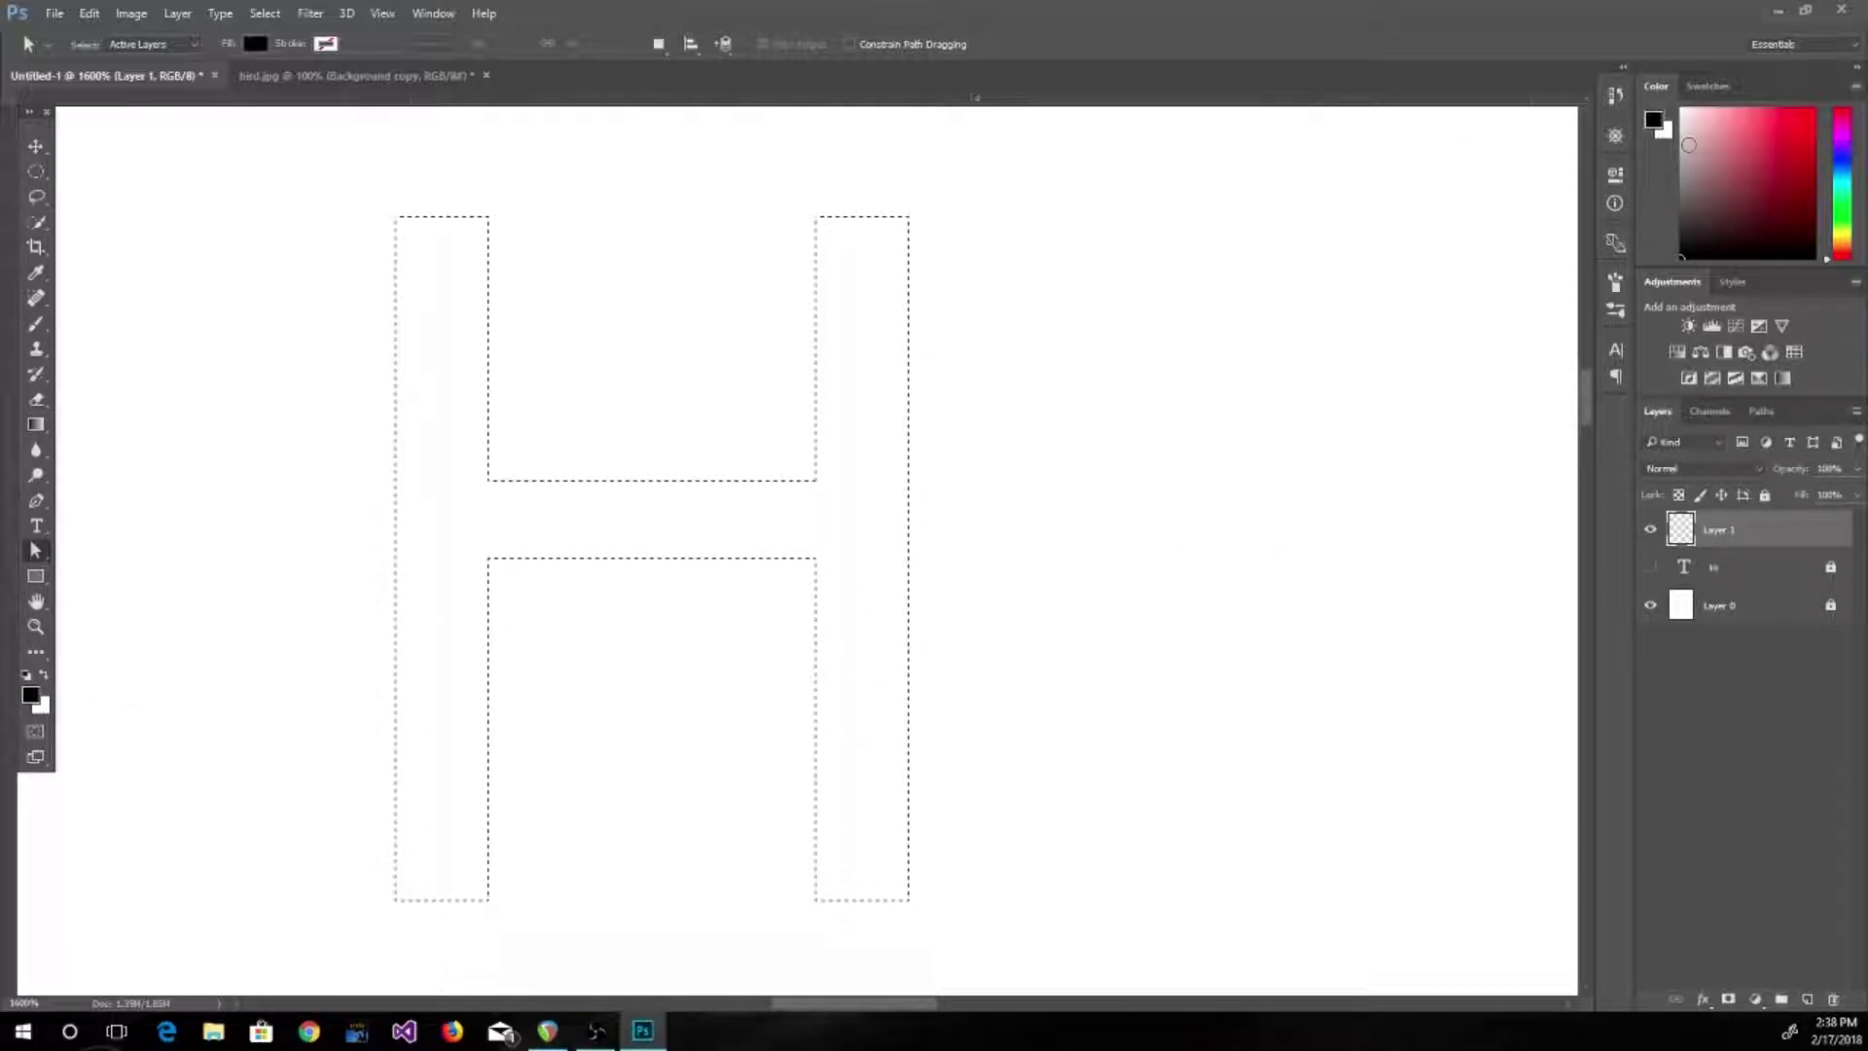
left_click(1812, 109)
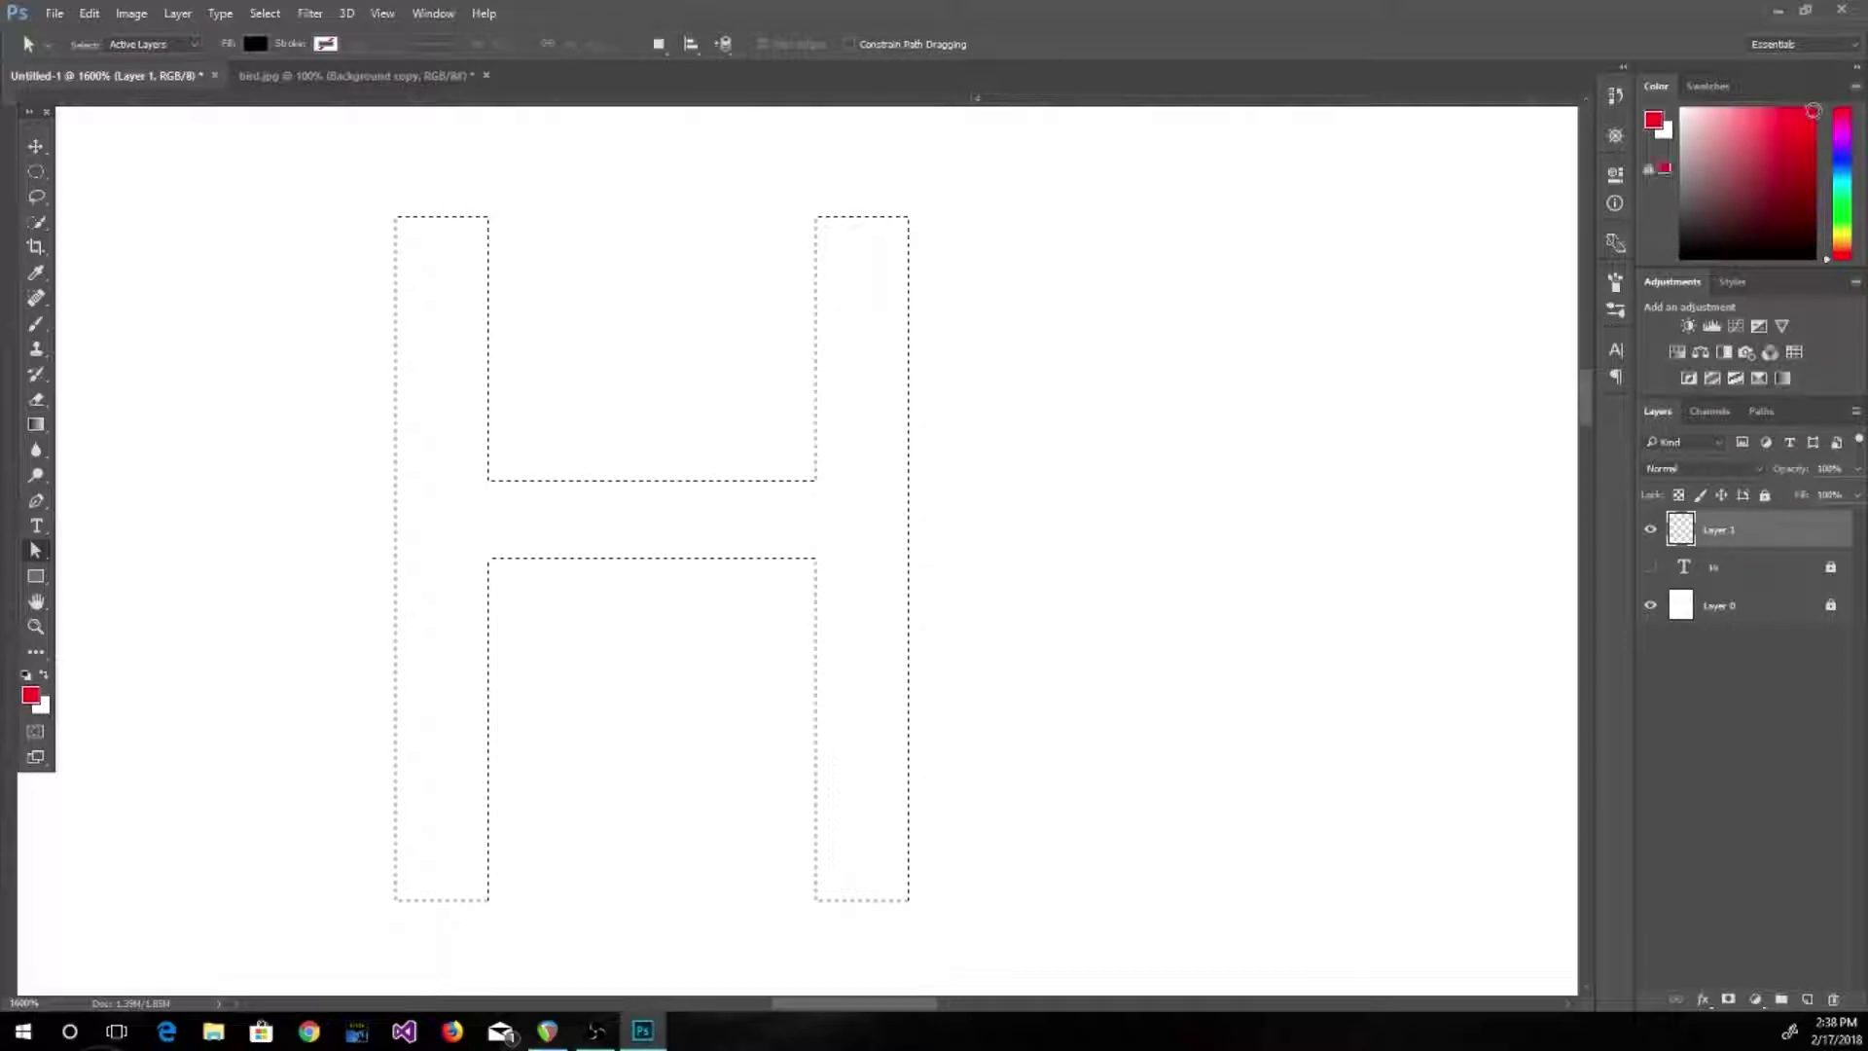
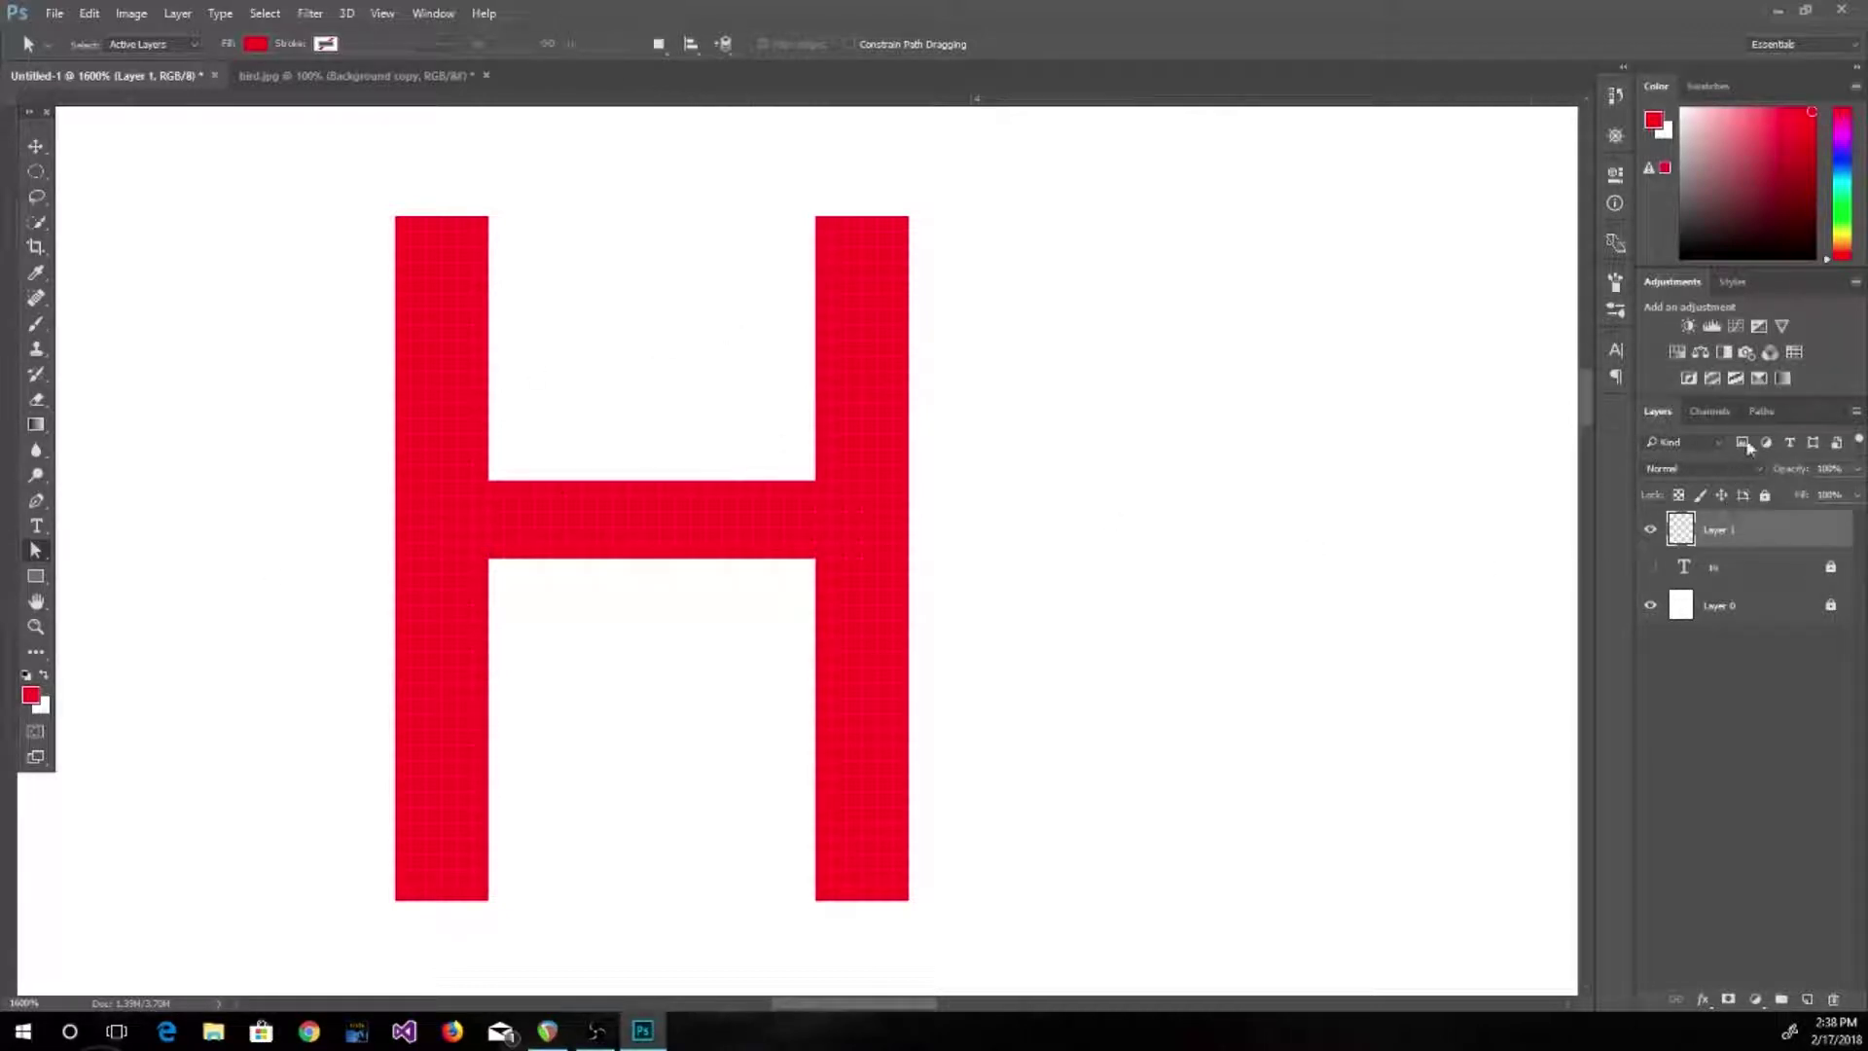
Load the H work path as a selection again, deselect it, and return to the layer list
left_click(1762, 412)
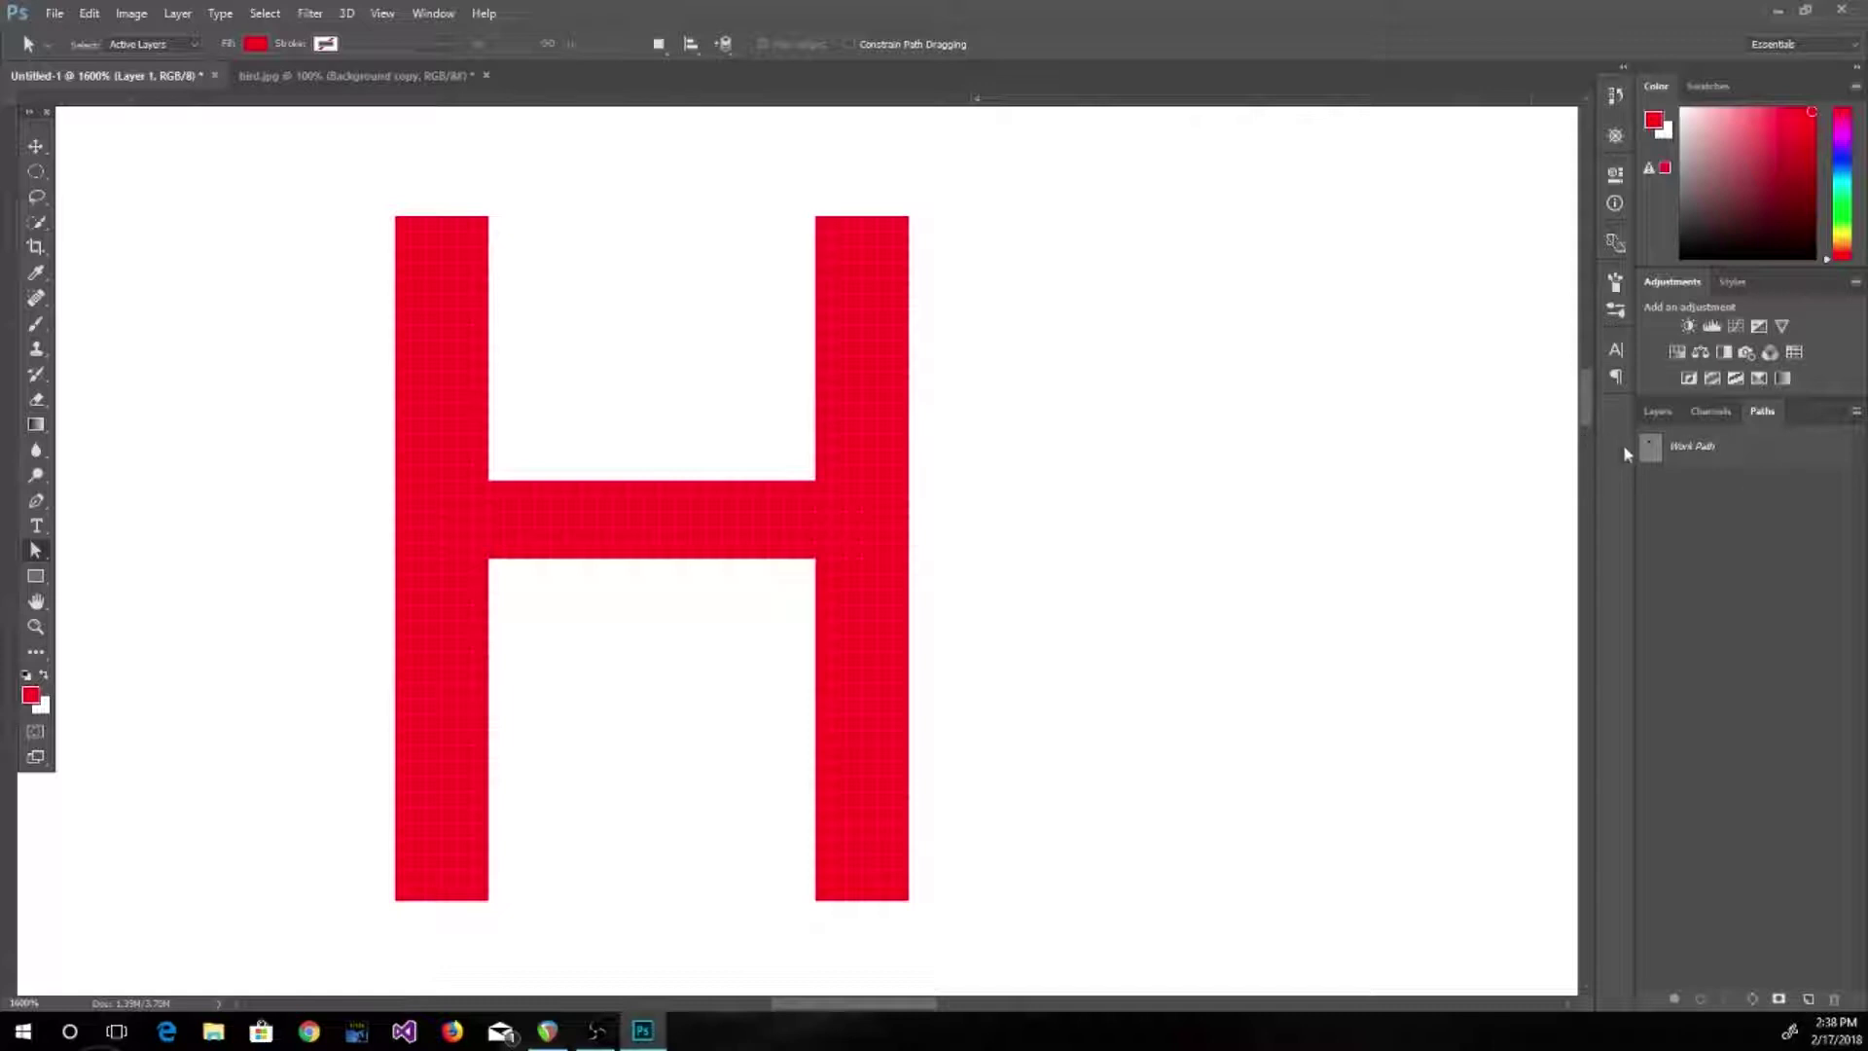
left_click(1651, 457, "ctrl")
key("ctrl+d")
left_click(1657, 412)
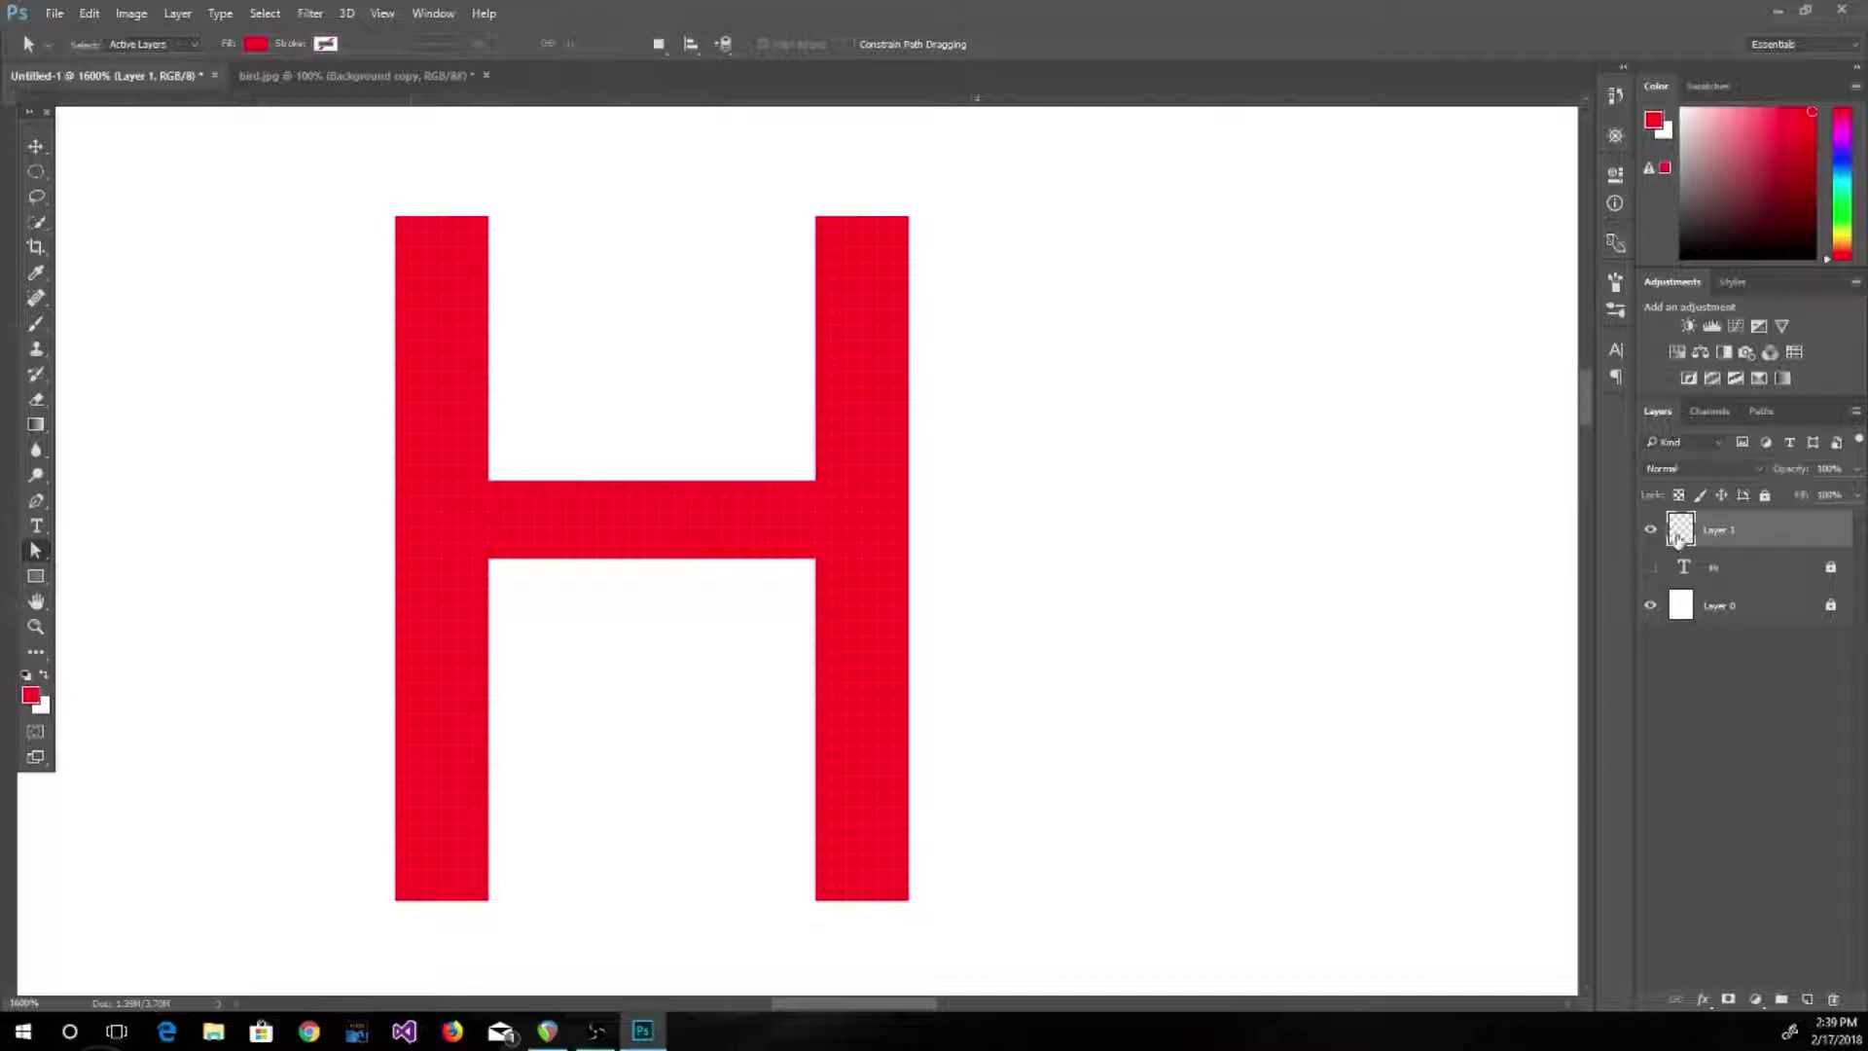
Show the Hi text layer and line up the red H on Layer 1 with the text's H using the Move tool
left_click(1651, 568)
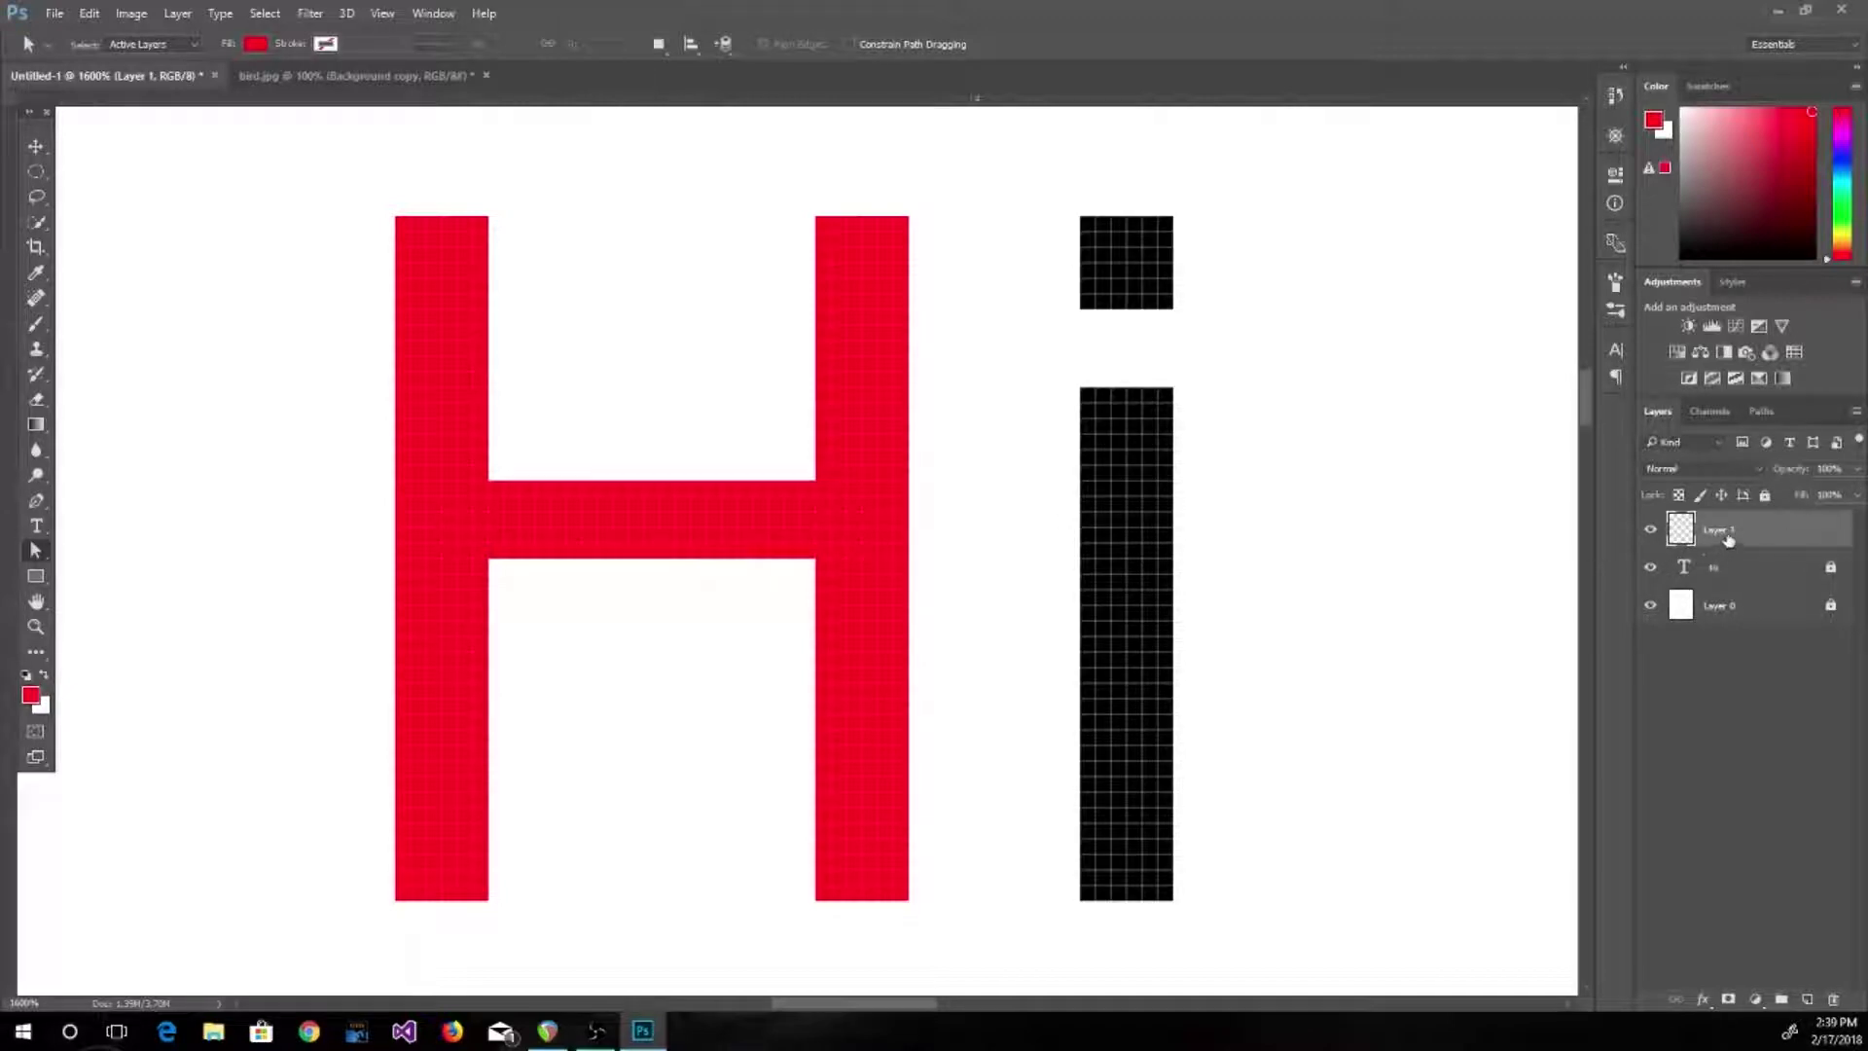
left_click(36, 146)
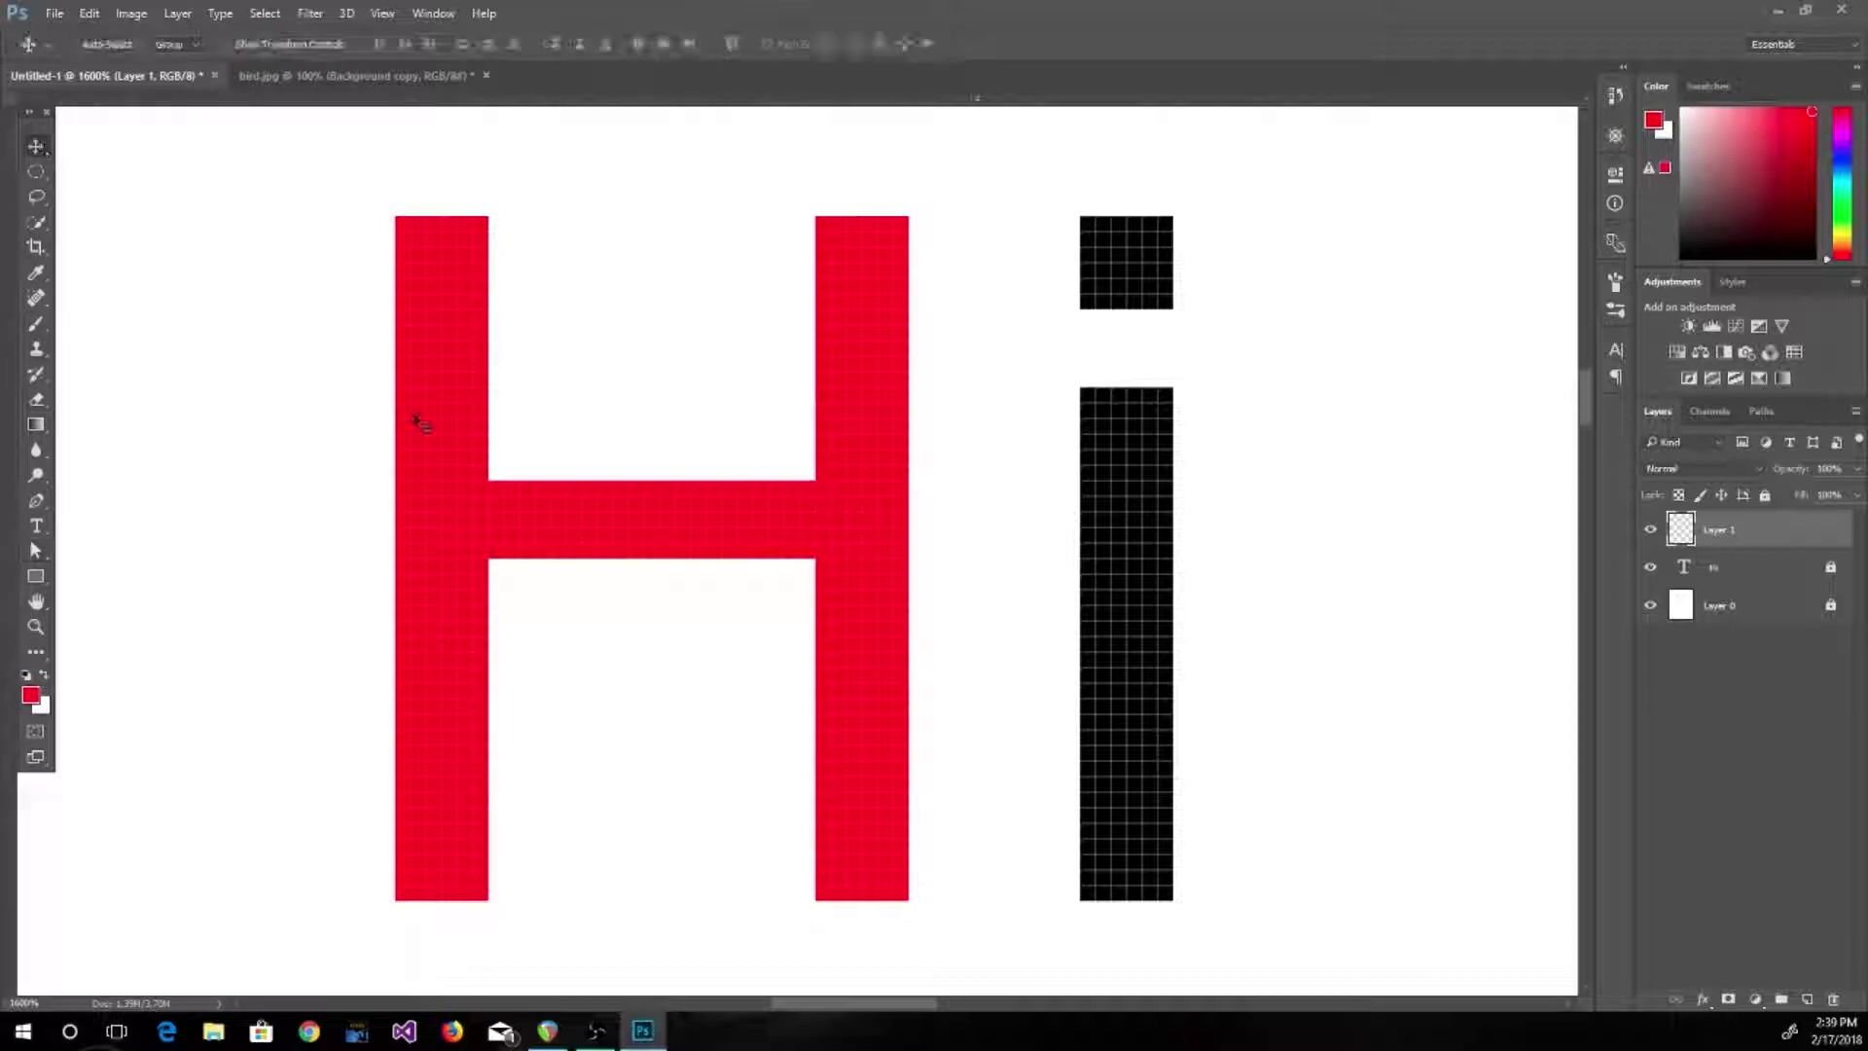
mouse_move(489, 459)
left_mouse_down()
mouse_move(656, 476)
mouse_move(5, 522)
mouse_move(239, 379)
mouse_move(372, 370)
mouse_move(466, 425)
mouse_move(475, 460)
left_mouse_up()
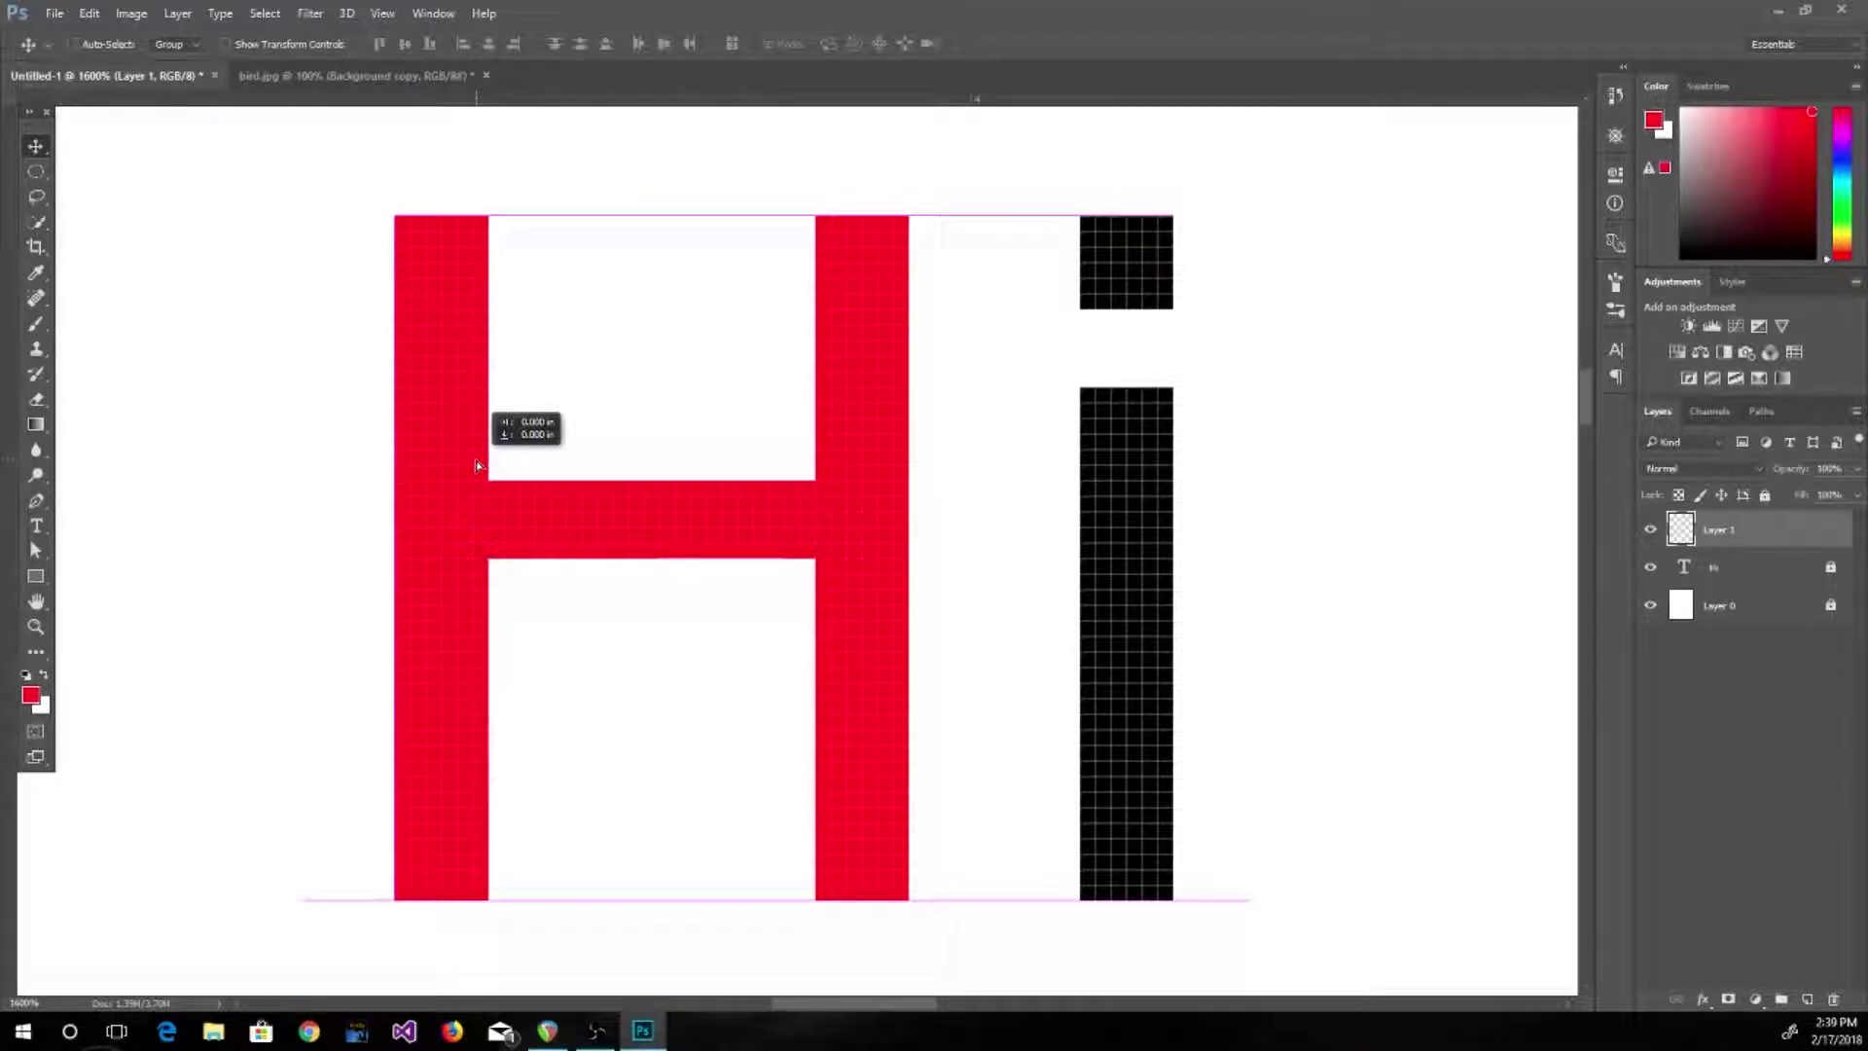
mouse_move(476, 465)
left_mouse_down()
mouse_move(414, 428)
mouse_move(457, 446)
left_mouse_up()
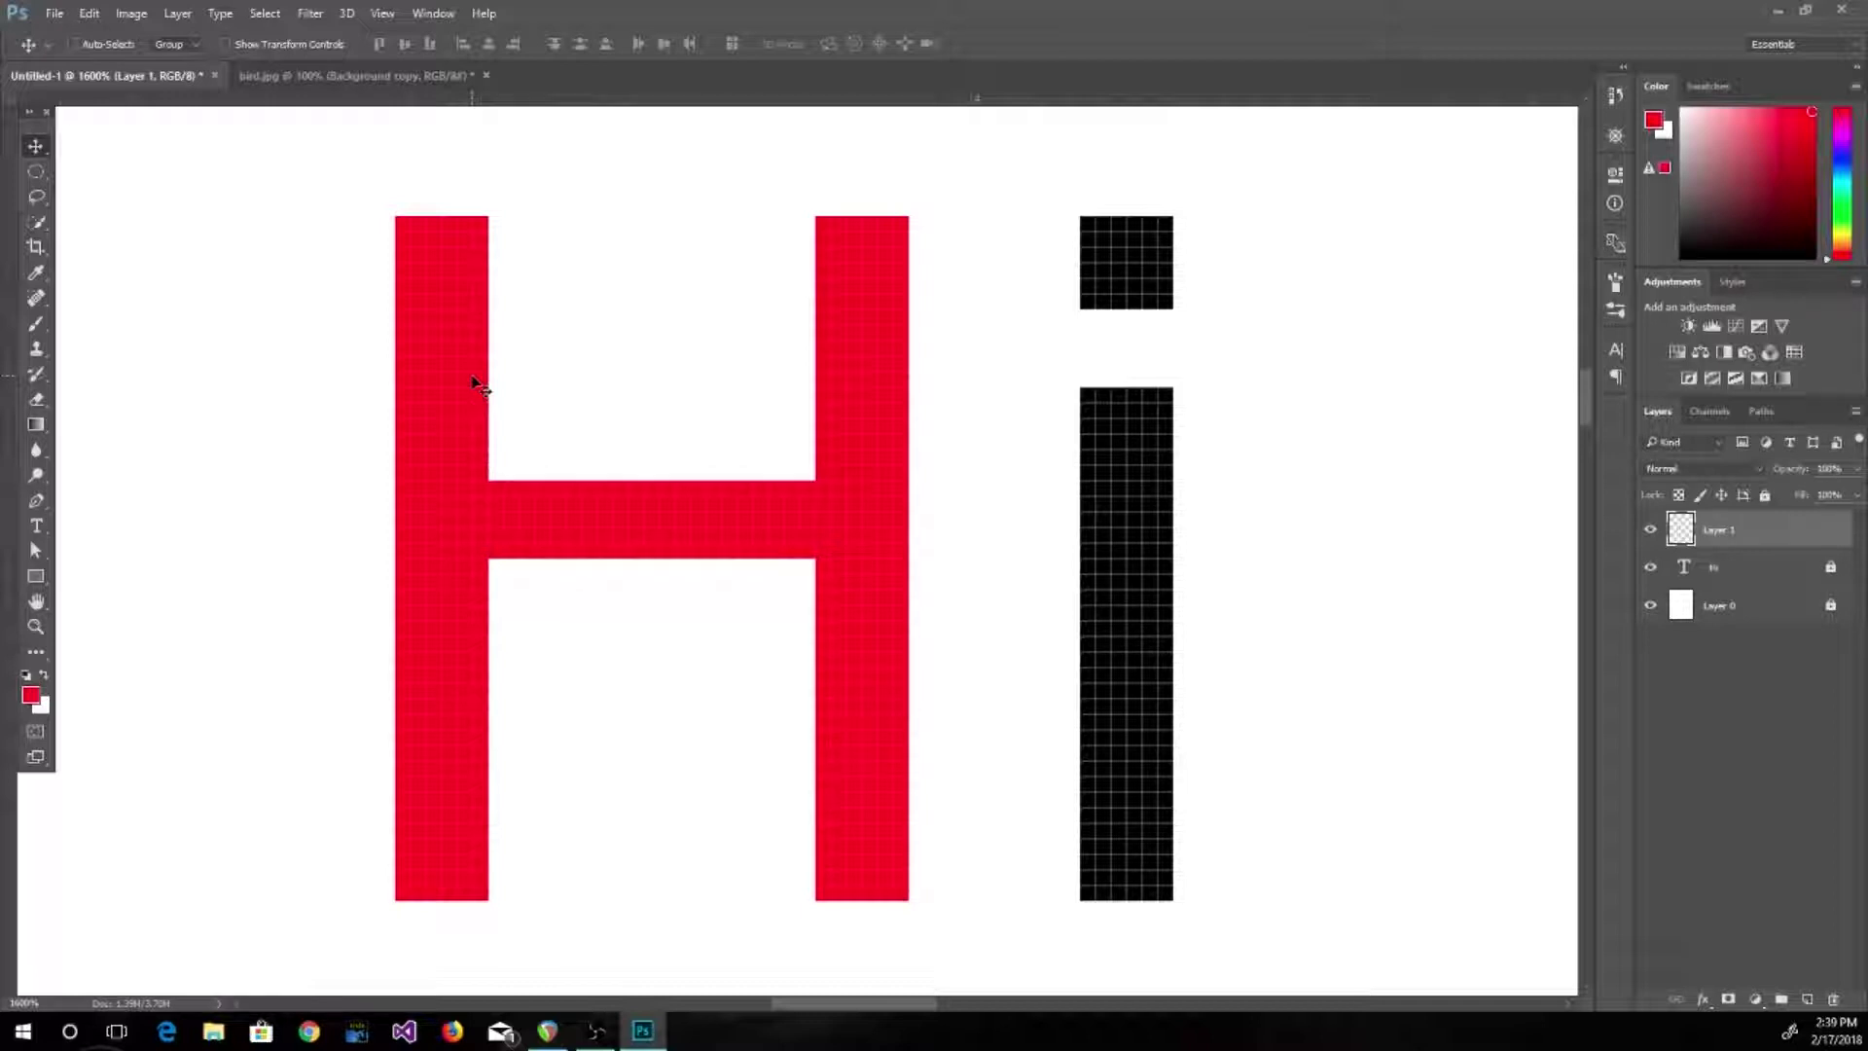
Delete Layer 1 and the Hi text layer, unlocking the text layer so that it can be removed
left_click_drag(1712, 536, 1838, 1002)
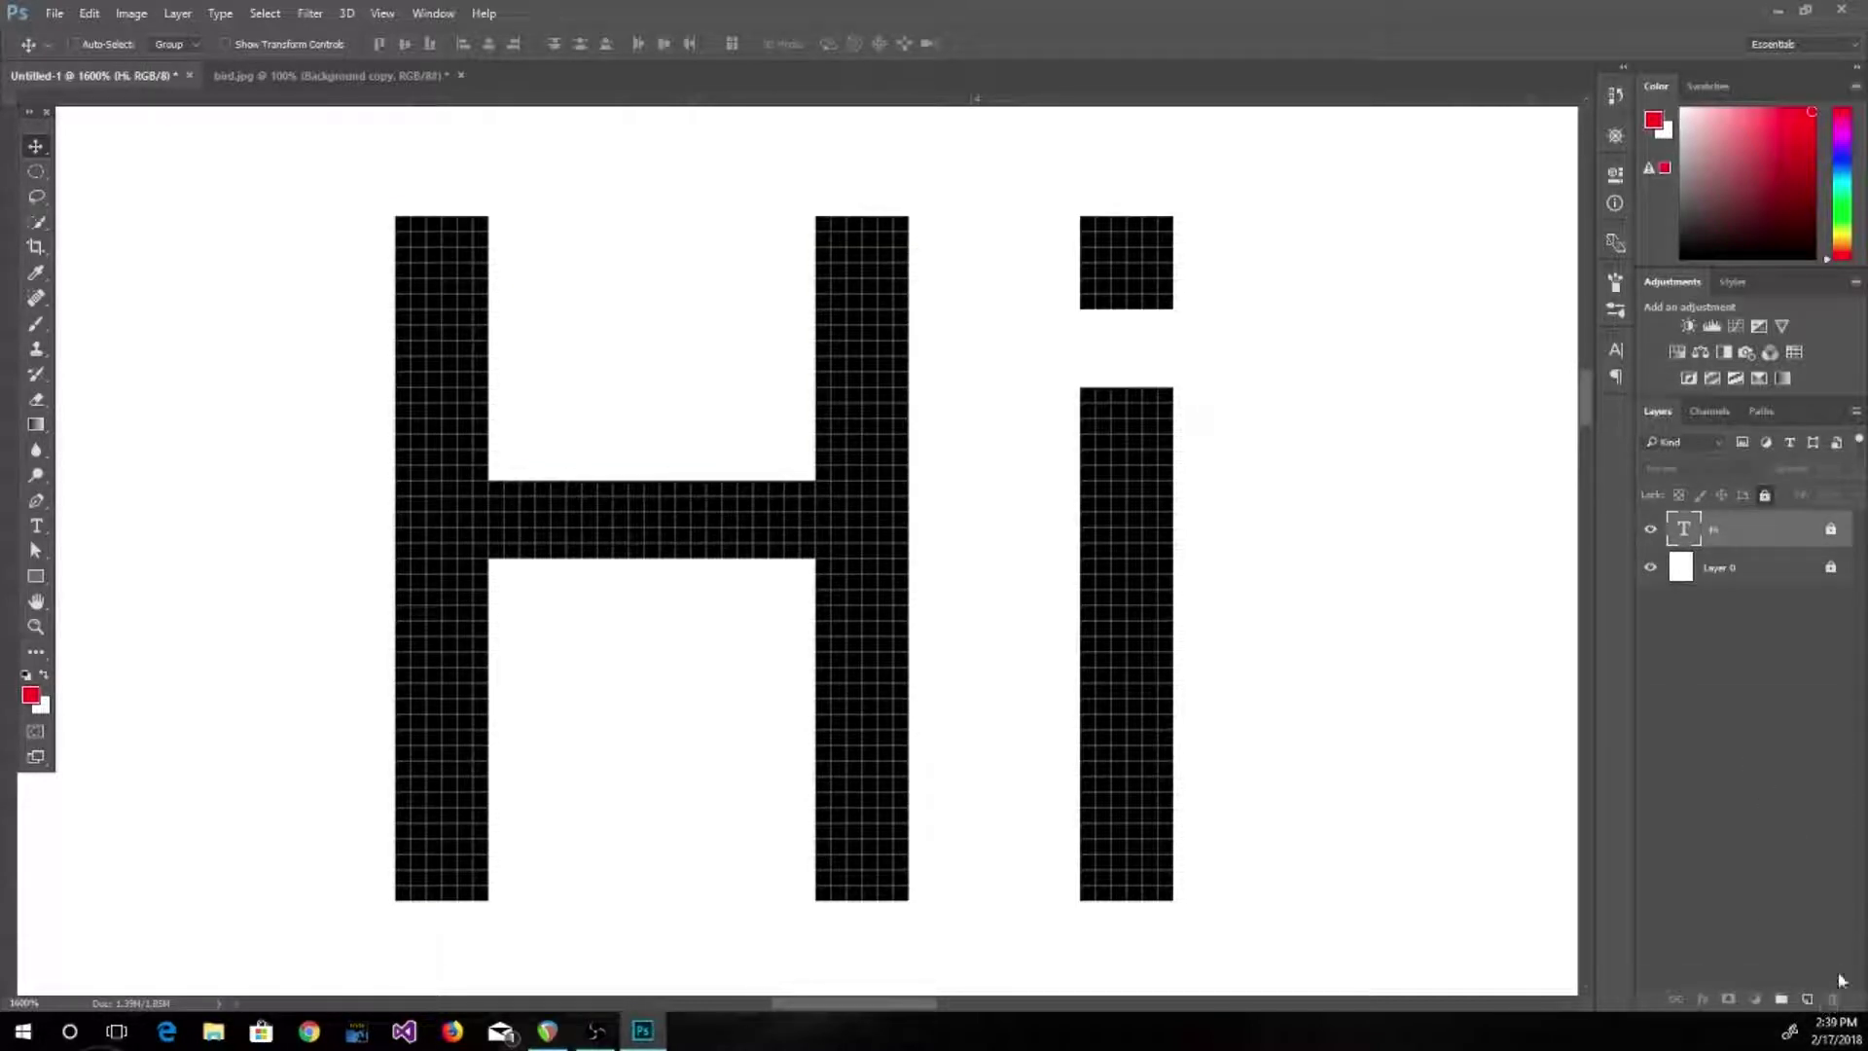
left_click_drag(1733, 529, 1824, 998)
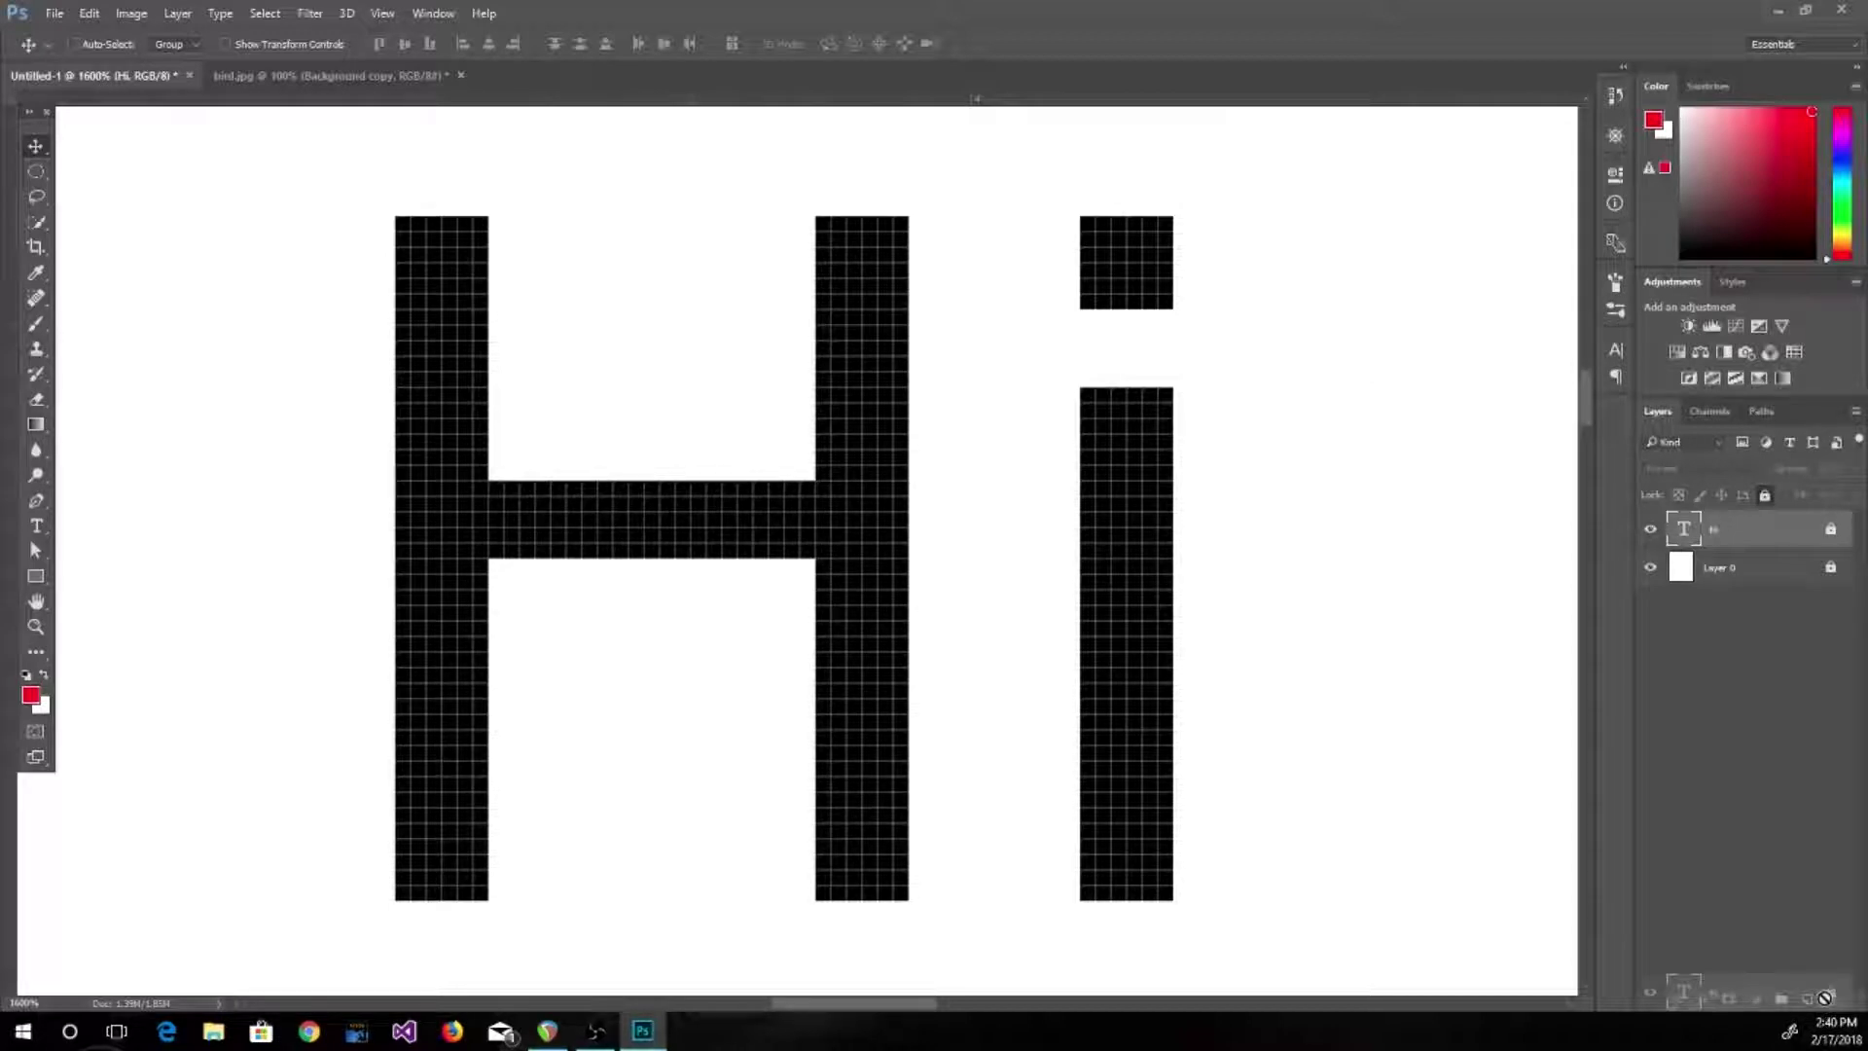
left_click_drag(1824, 998, 1821, 993)
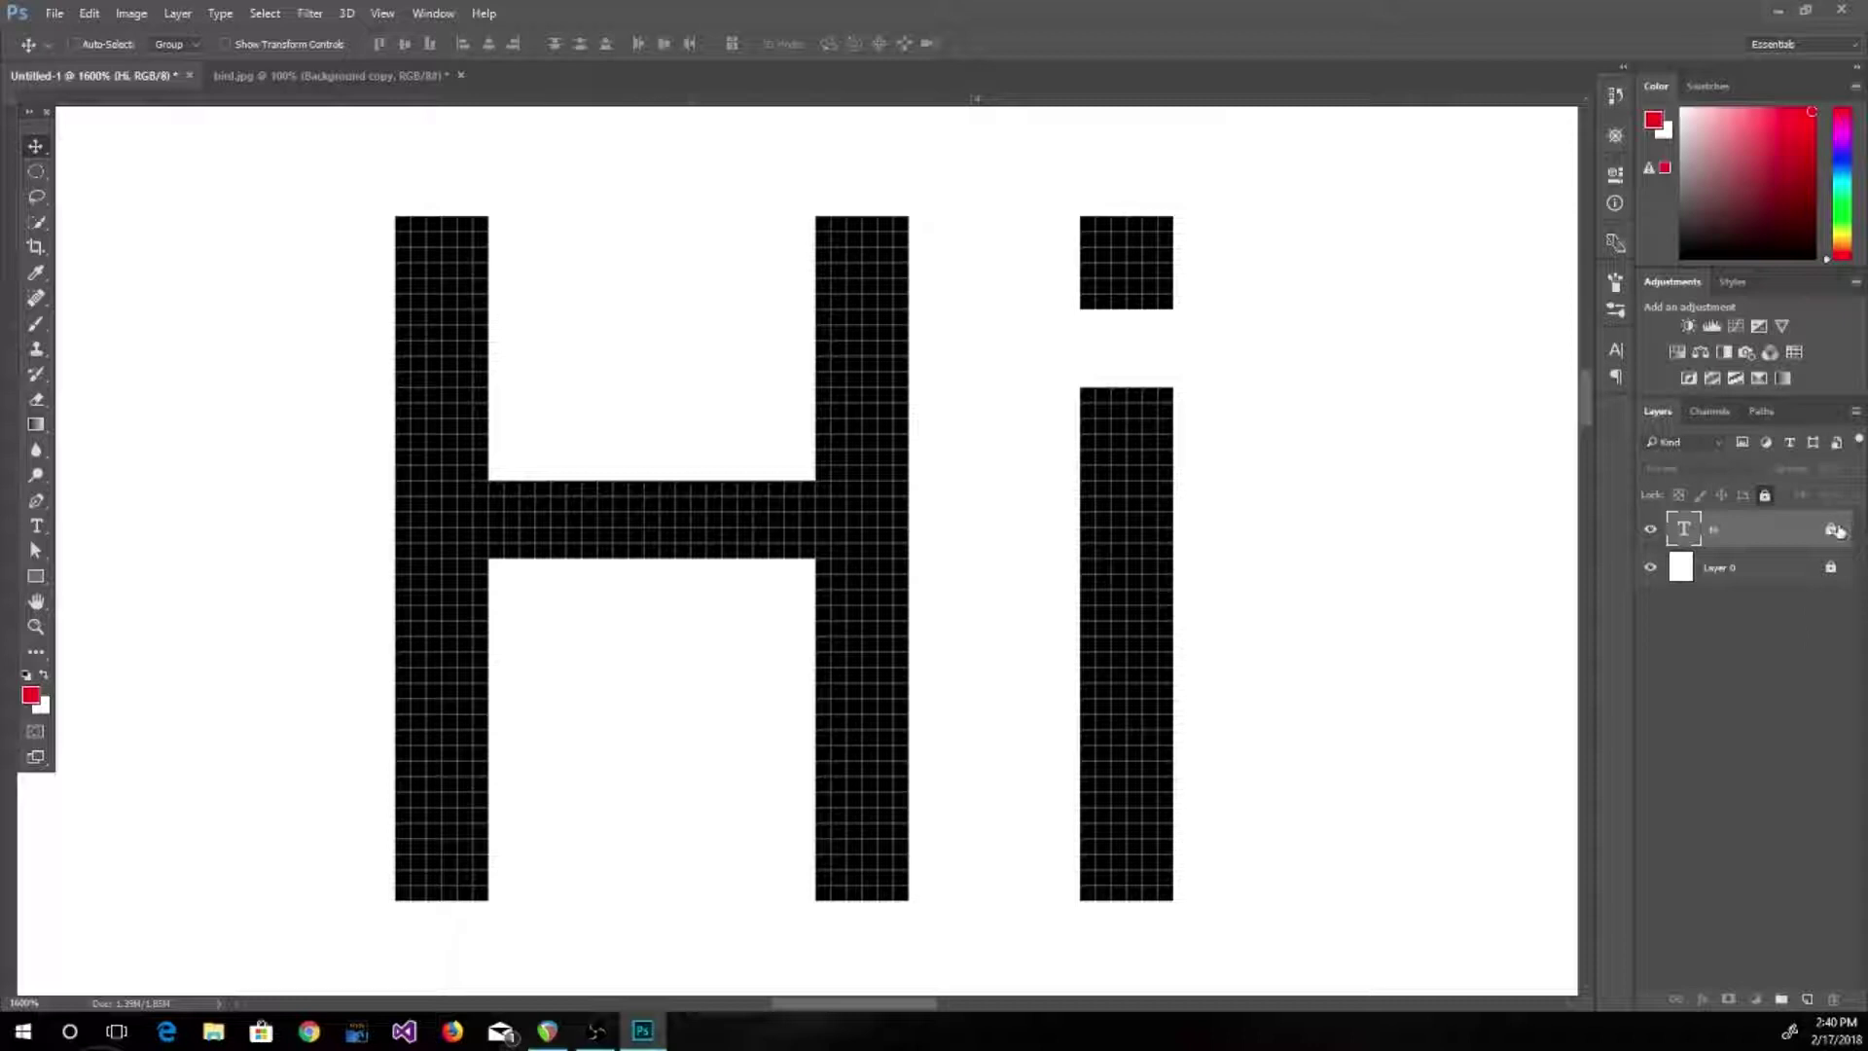
left_click(1765, 498)
left_click_drag(1764, 530, 1833, 1000)
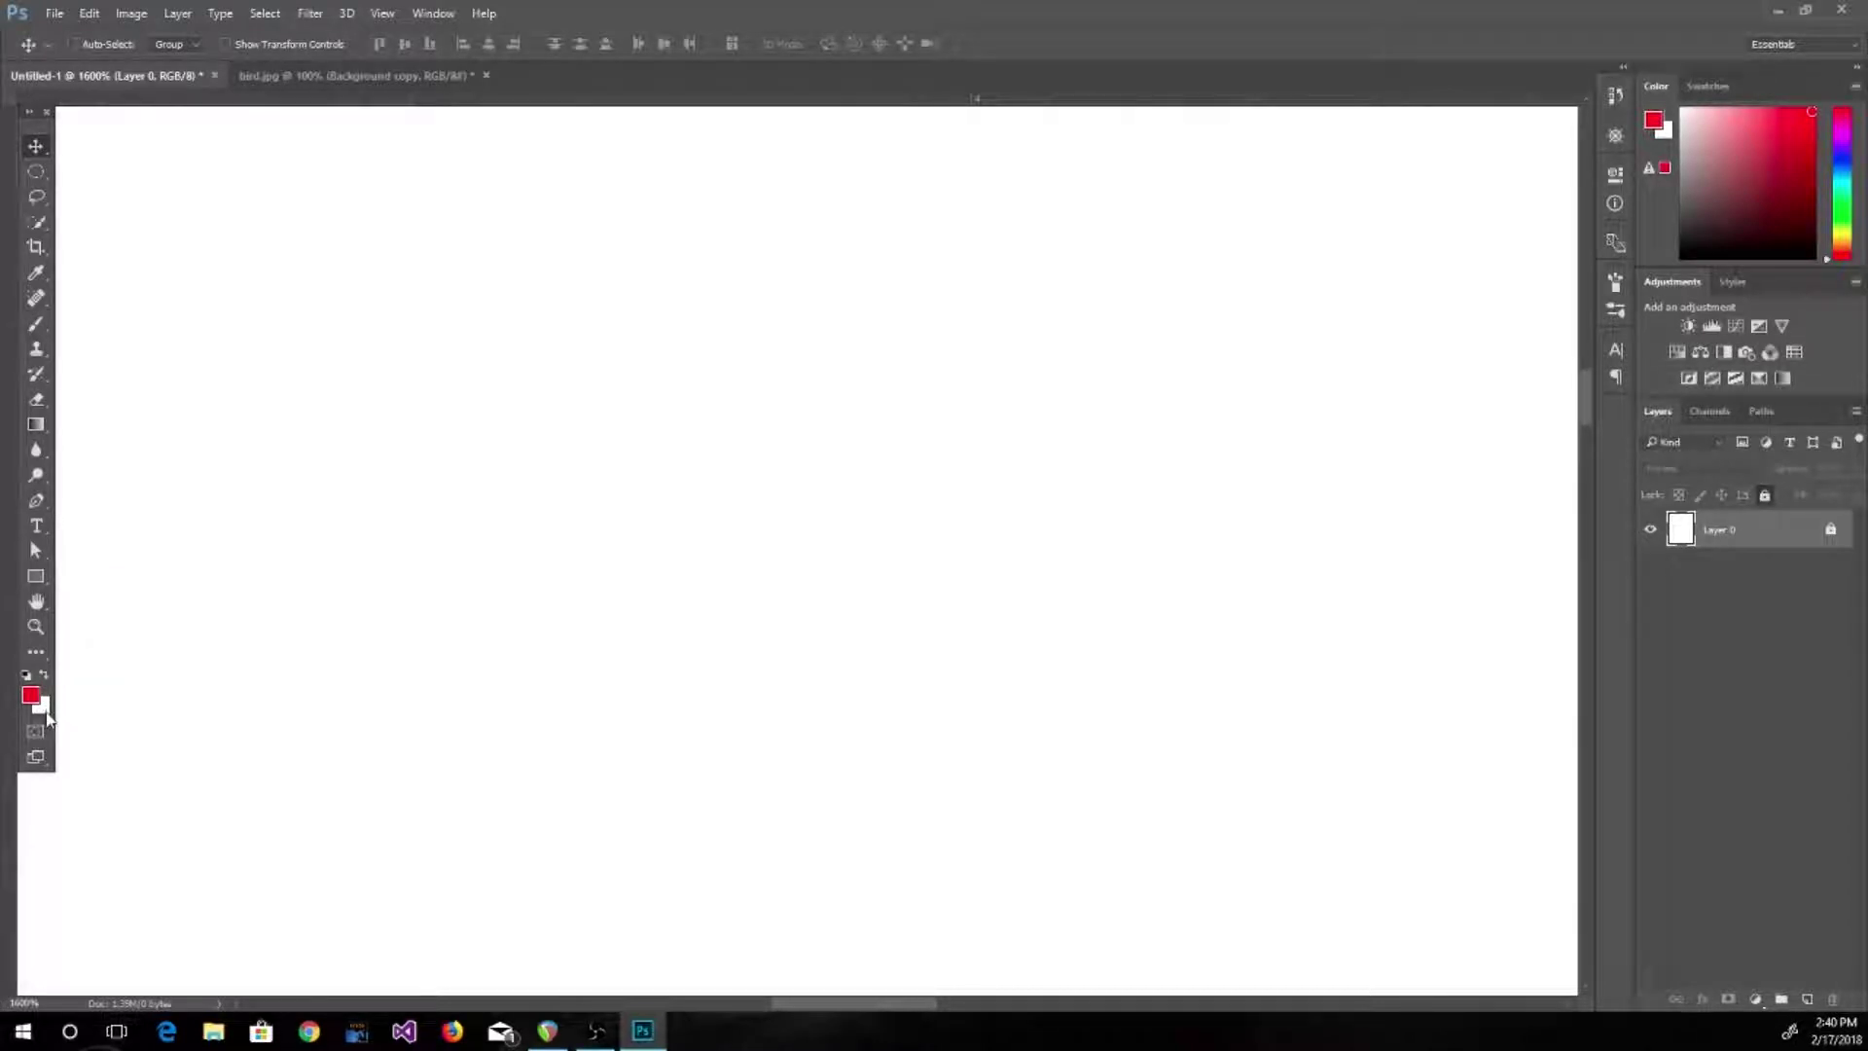
Reset the foreground and background colors to default black and white, and swap them repeatedly, ending with black as the foreground
key("d")
key("x")
key("x")
key("x")
key("x")
key("x")
key("x")
left_click(42, 678)
left_click(42, 678)
left_click(43, 679)
left_click(43, 679)
key("x")
key("x")
key("x")
key("x")
key("x")
key("x")
key("x")
key("x")
key("x")
key("x")
Add a 72 pt text letter G to the page with the Type tool and switch to the Pen tool
left_click(37, 525)
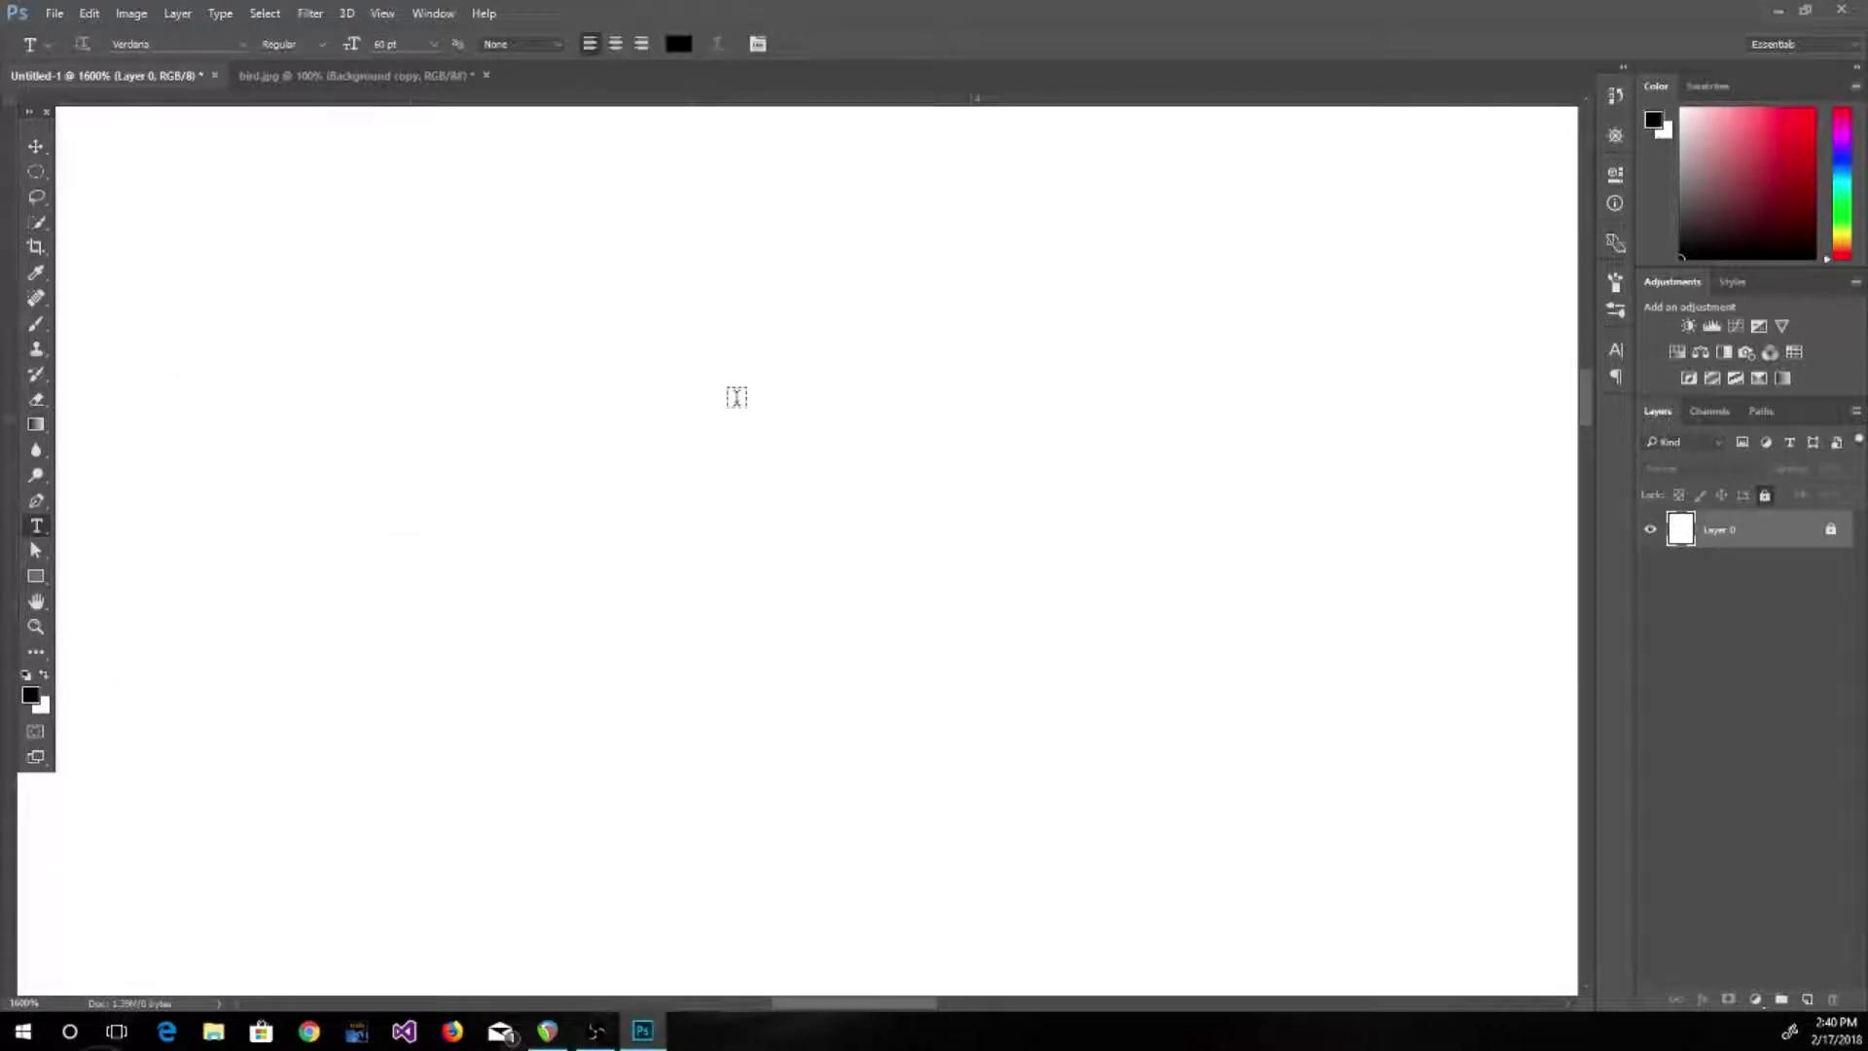
left_click(433, 43)
left_click(426, 394)
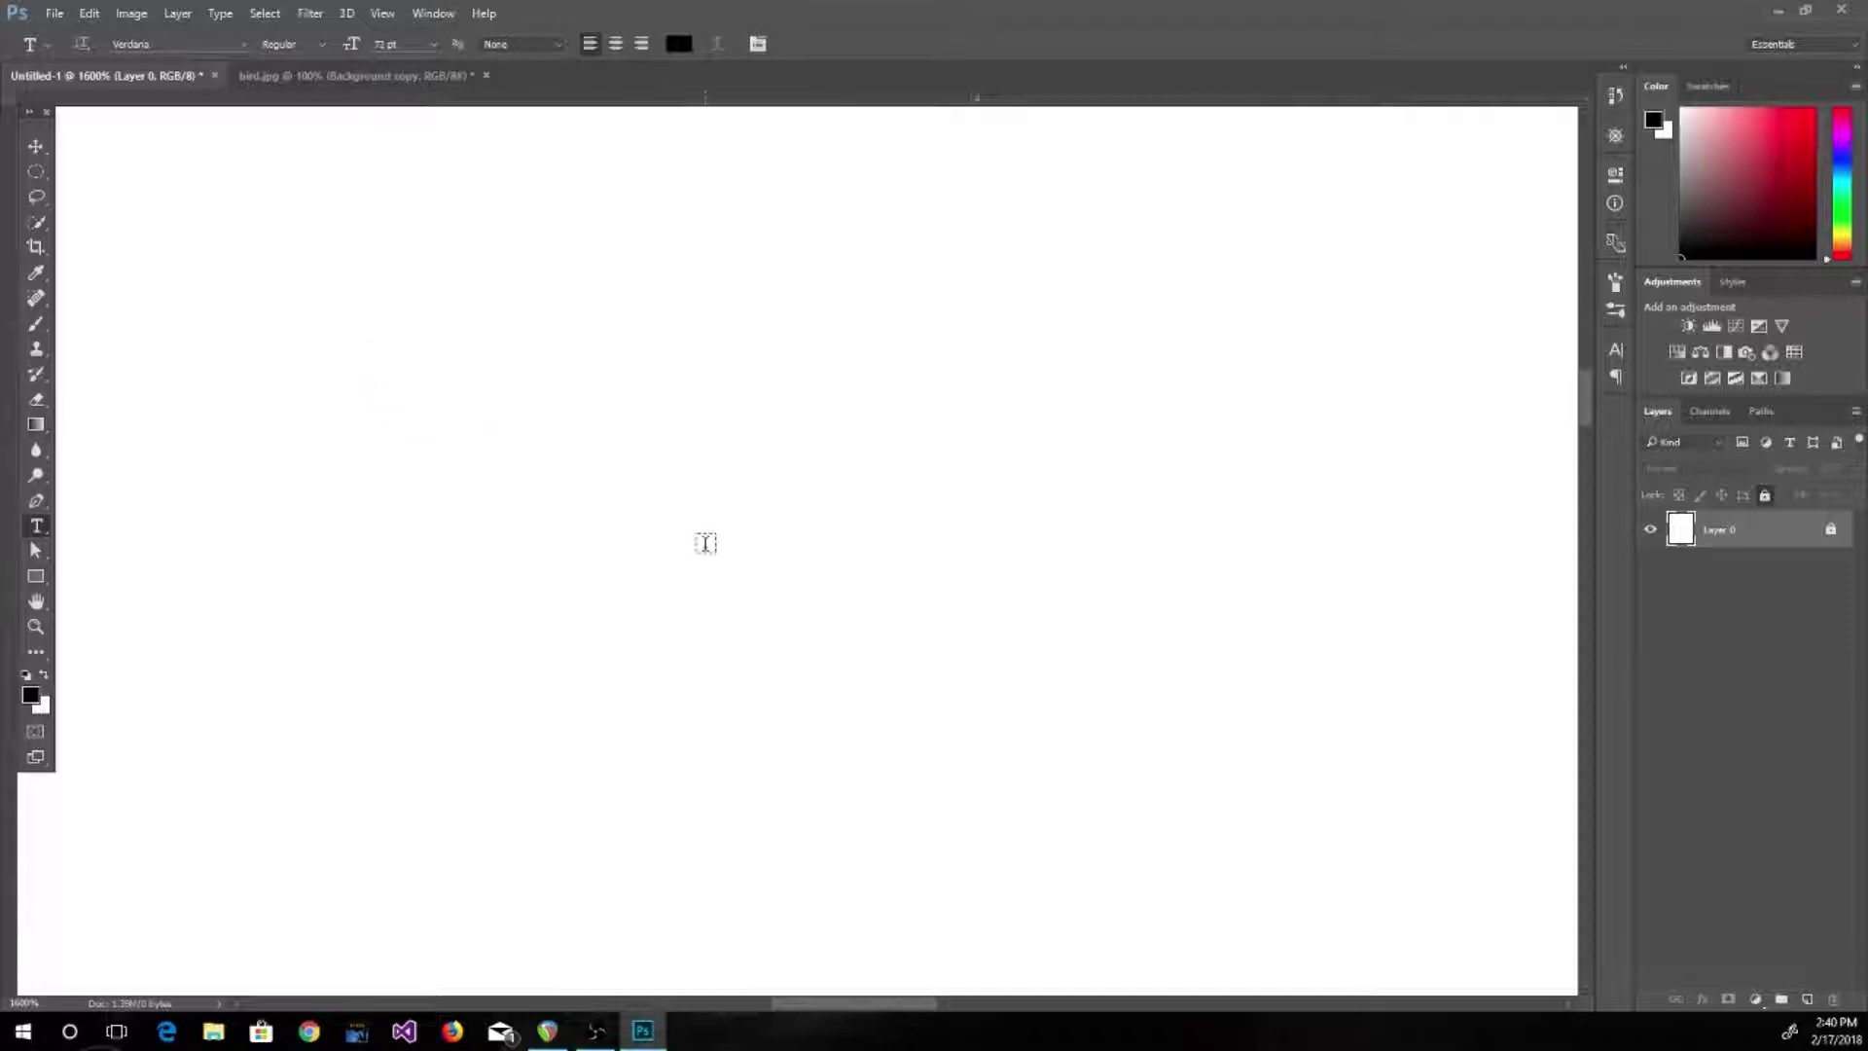
left_click(663, 436)
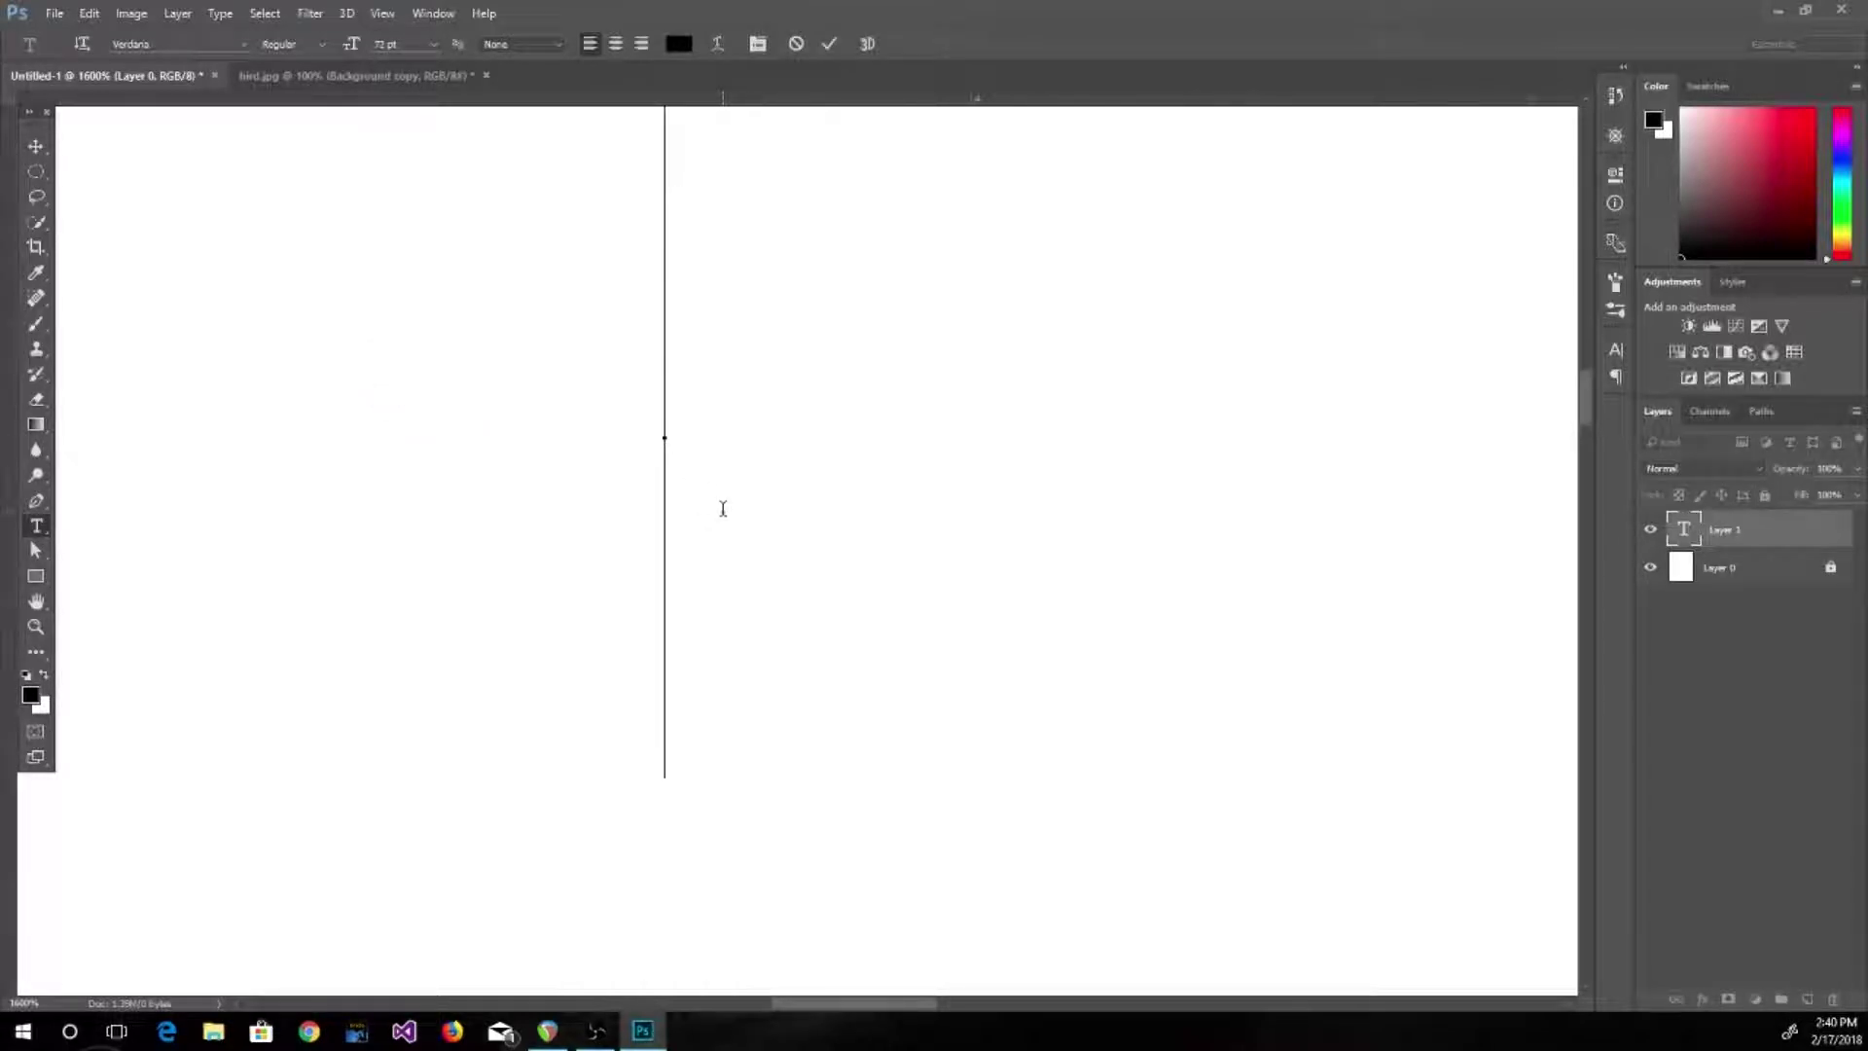
type("G")
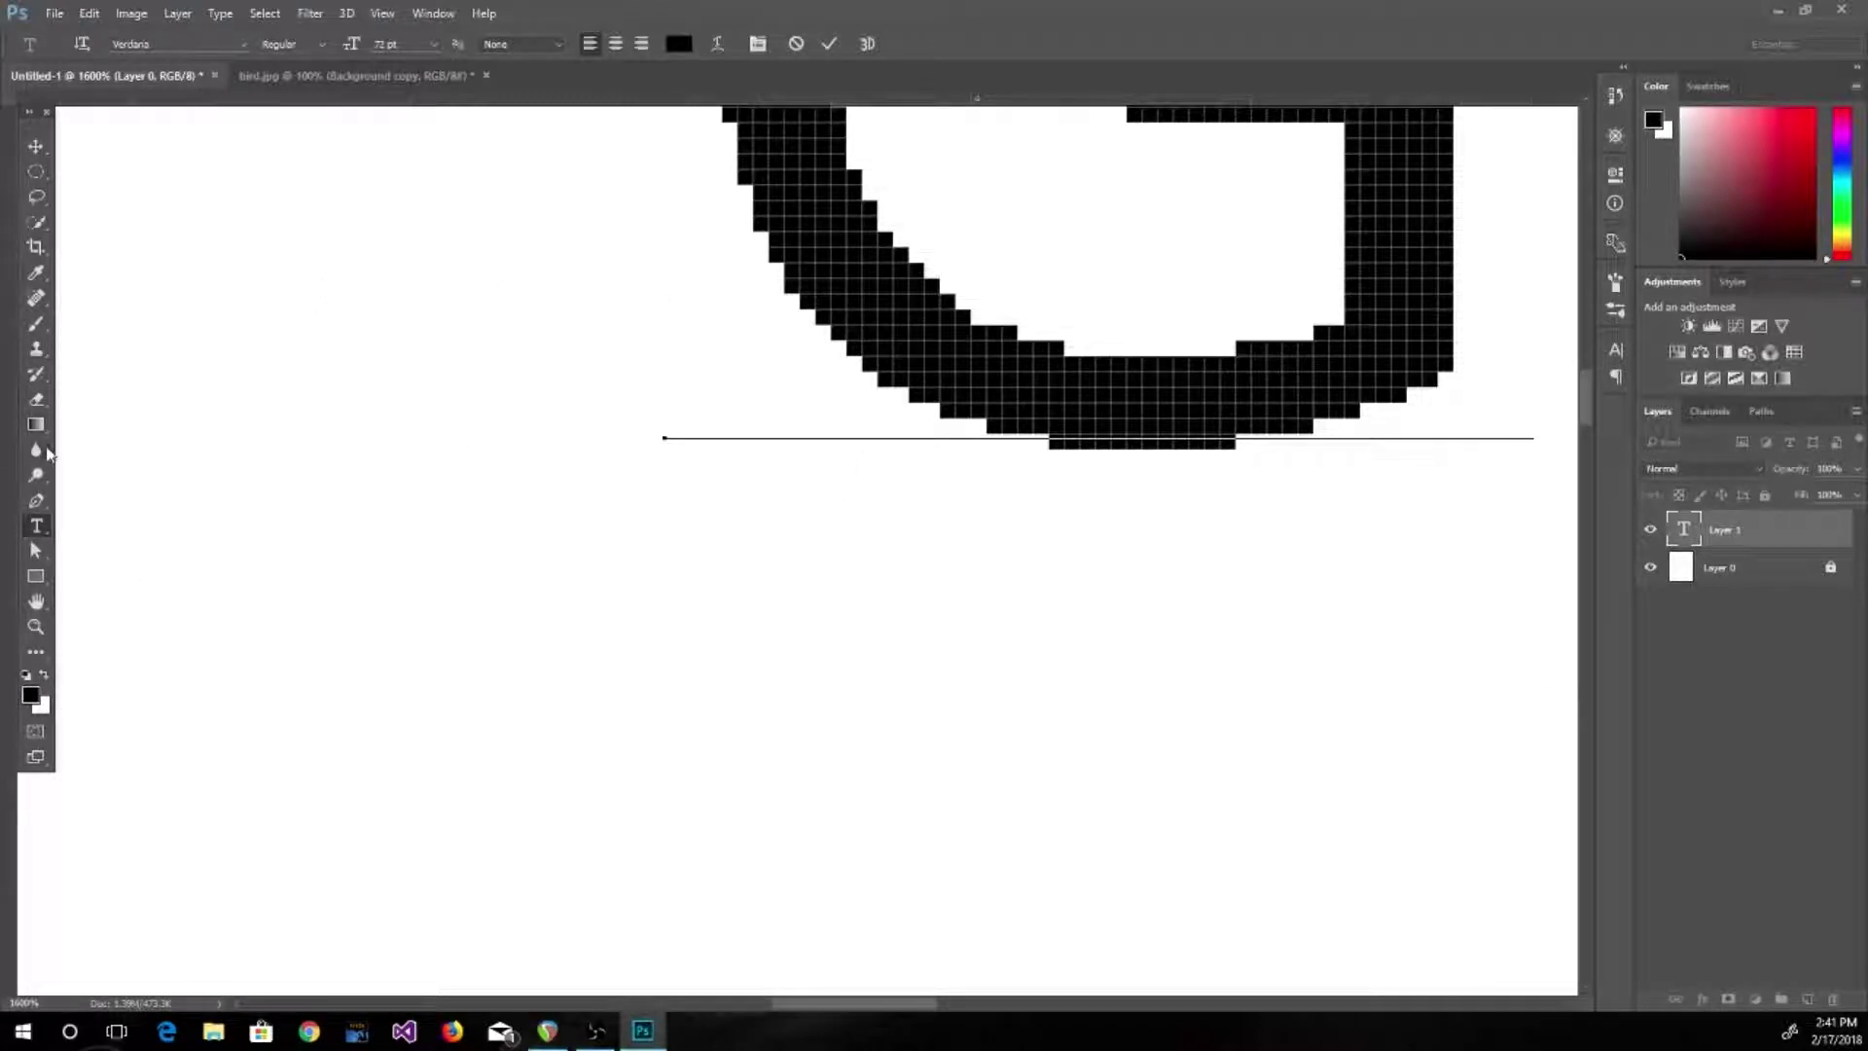
left_click(36, 500)
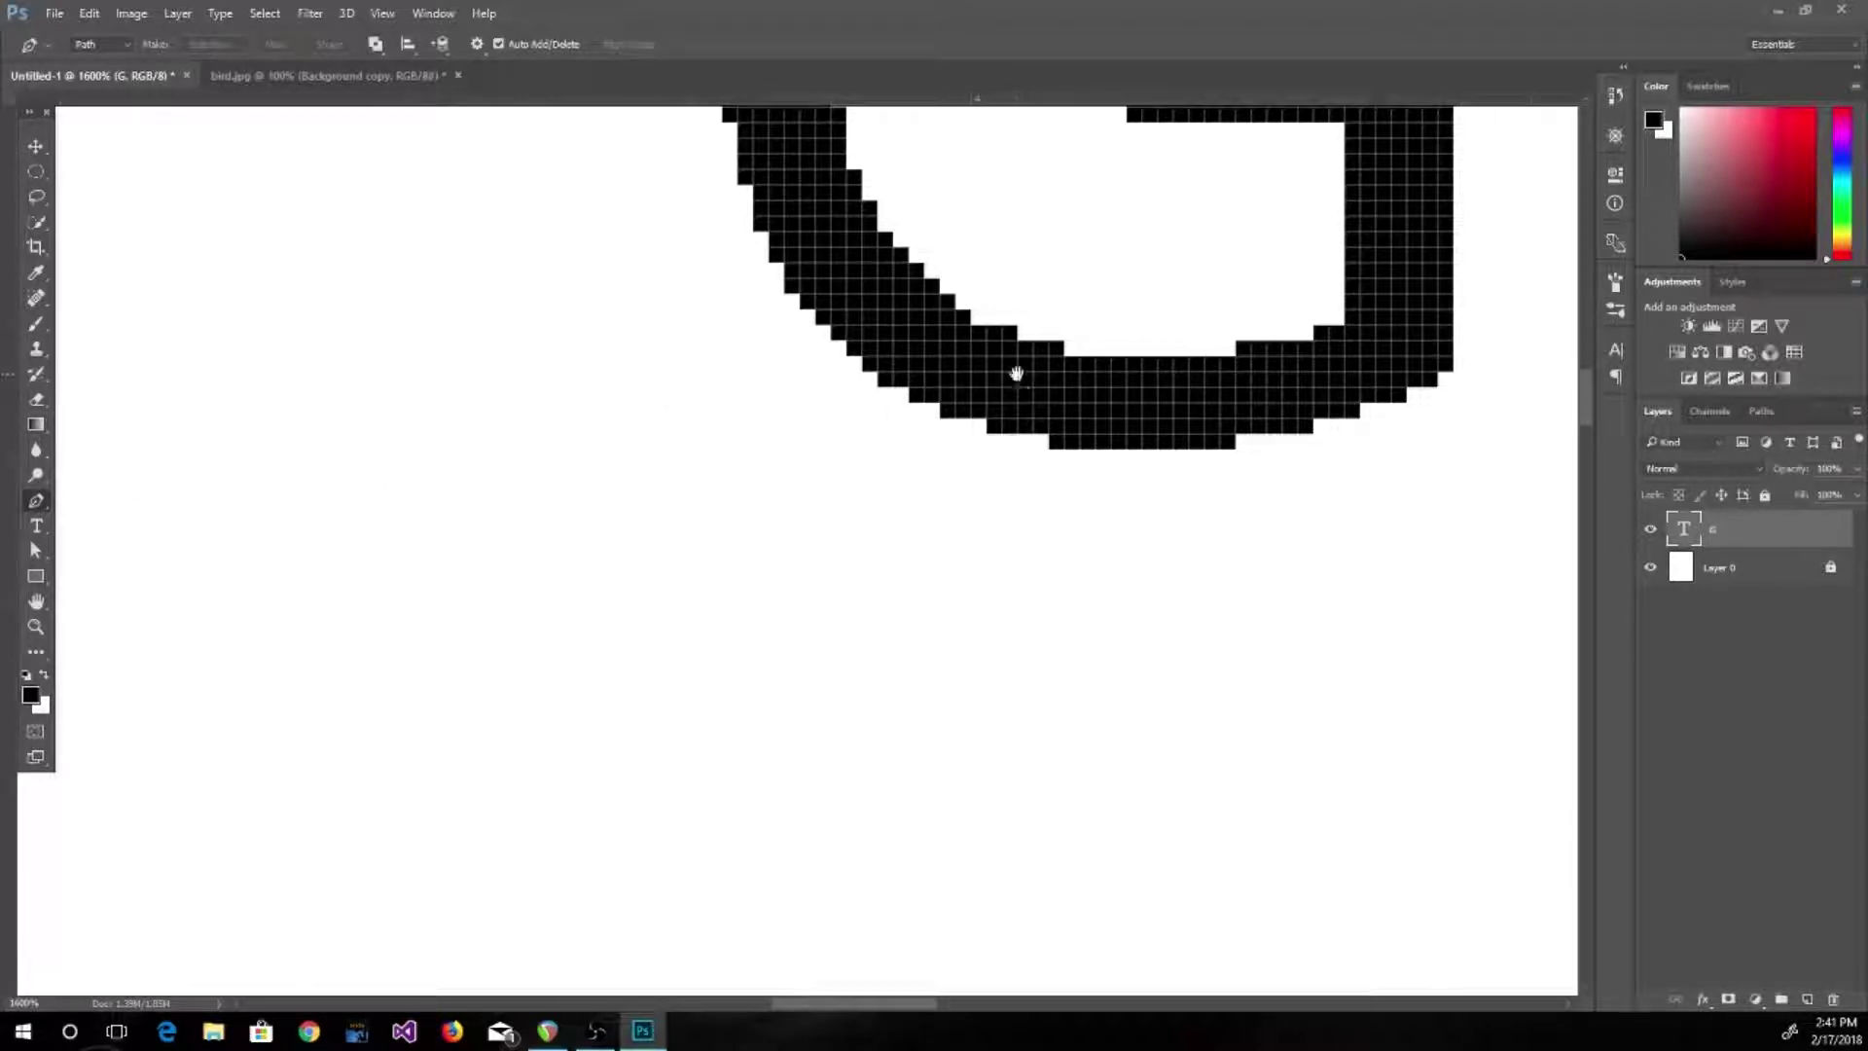
Select the letter G in its text layer and set its anti-aliasing to Crisp
left_click_drag(1015, 373, 756, 907)
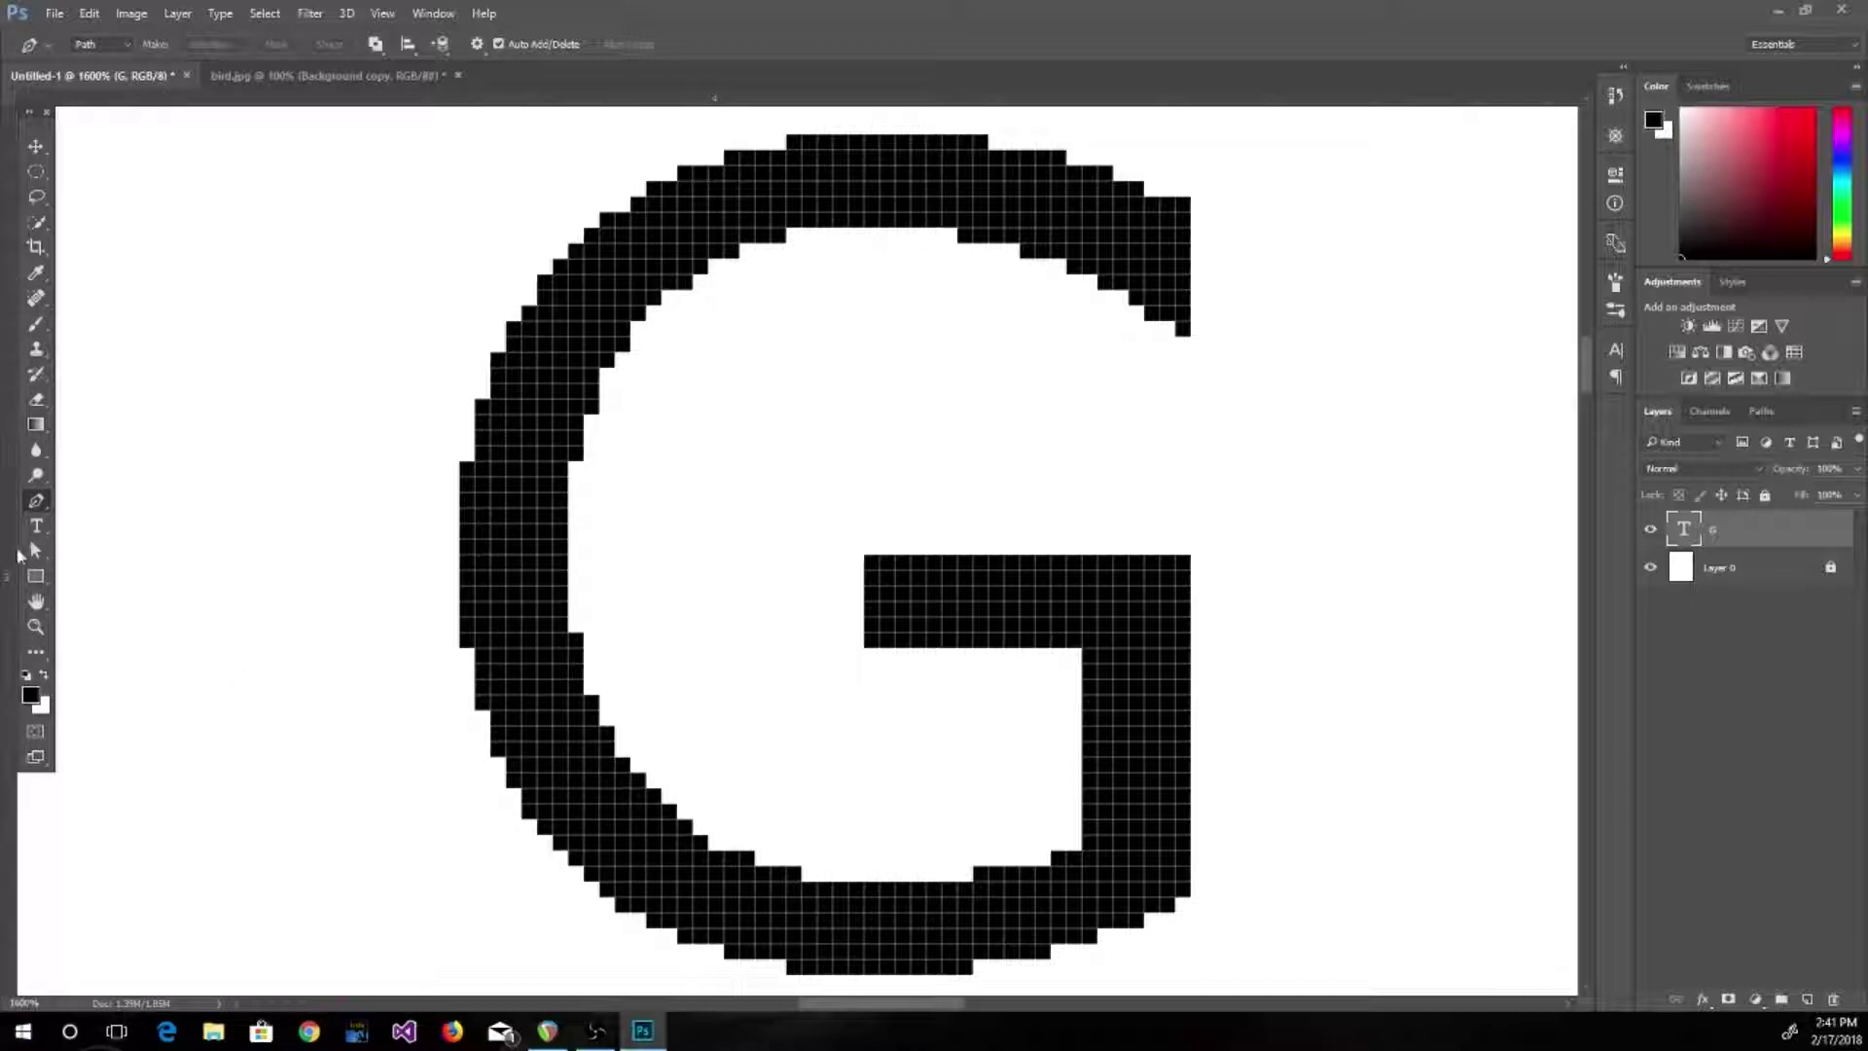
double_click(36, 626)
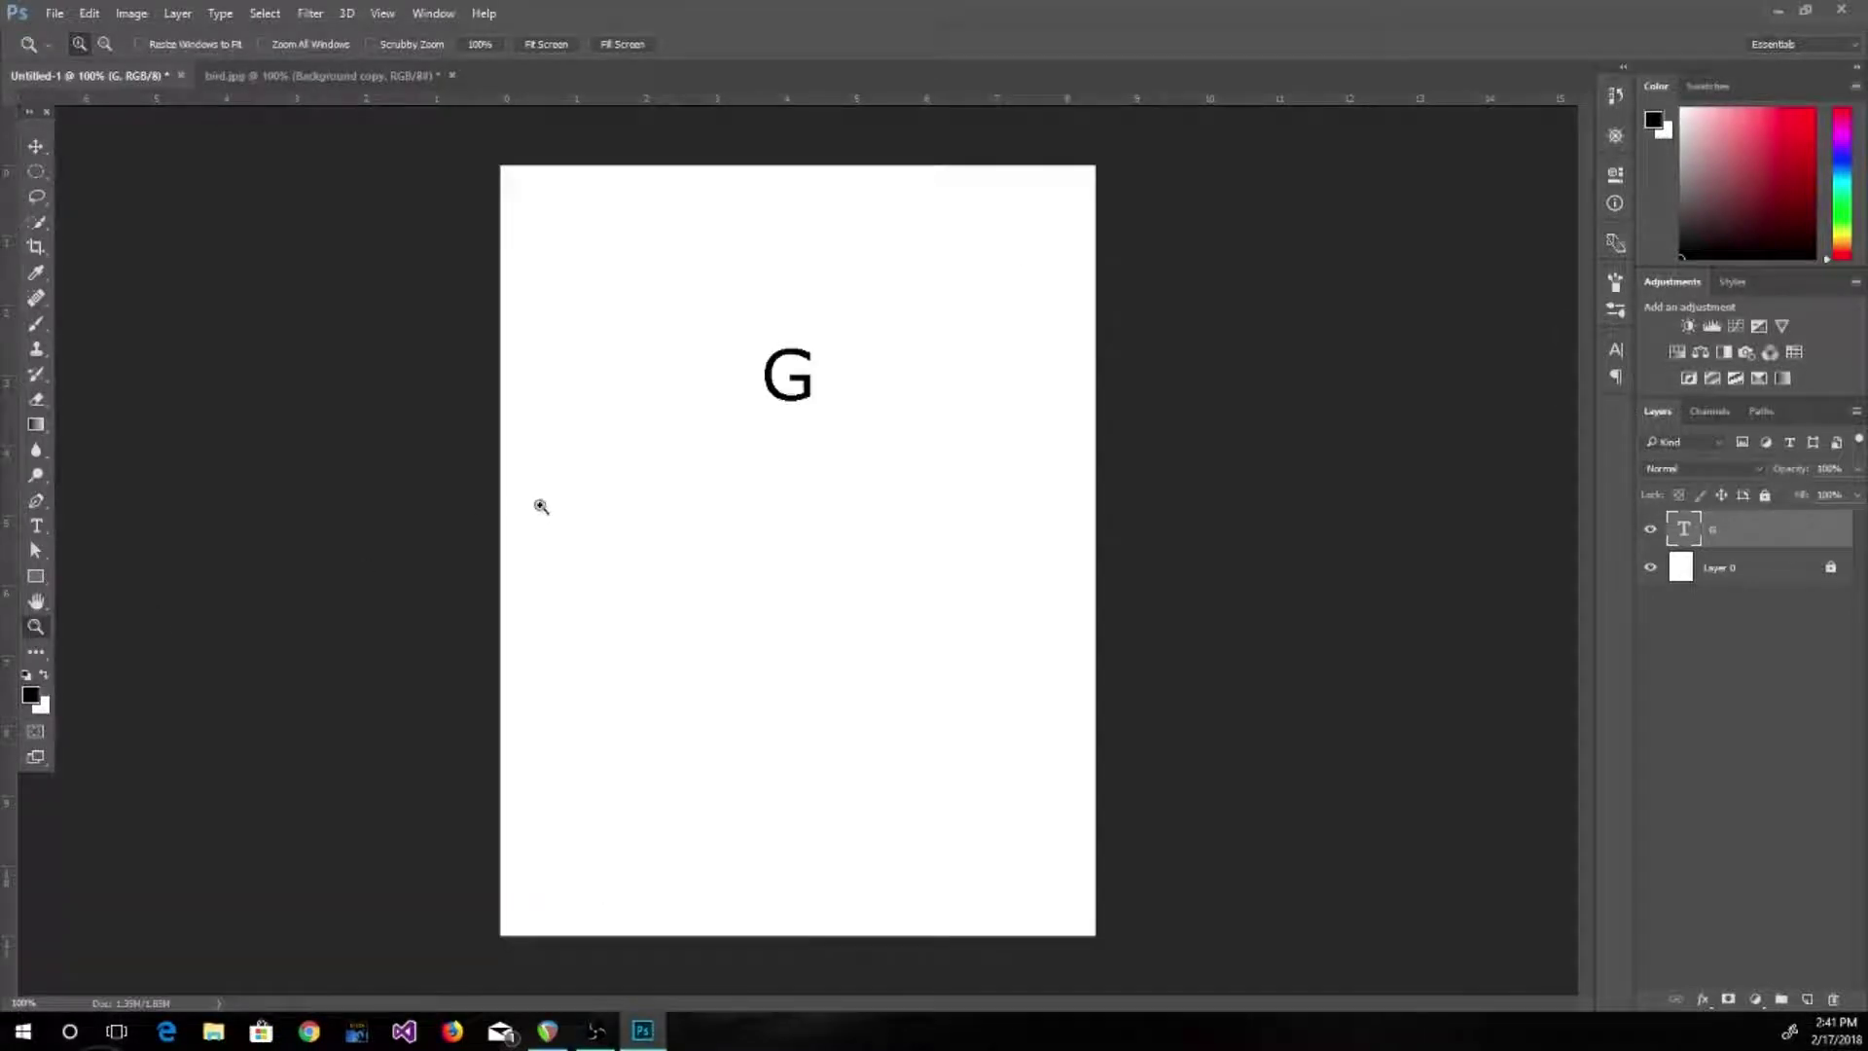
left_click(790, 386)
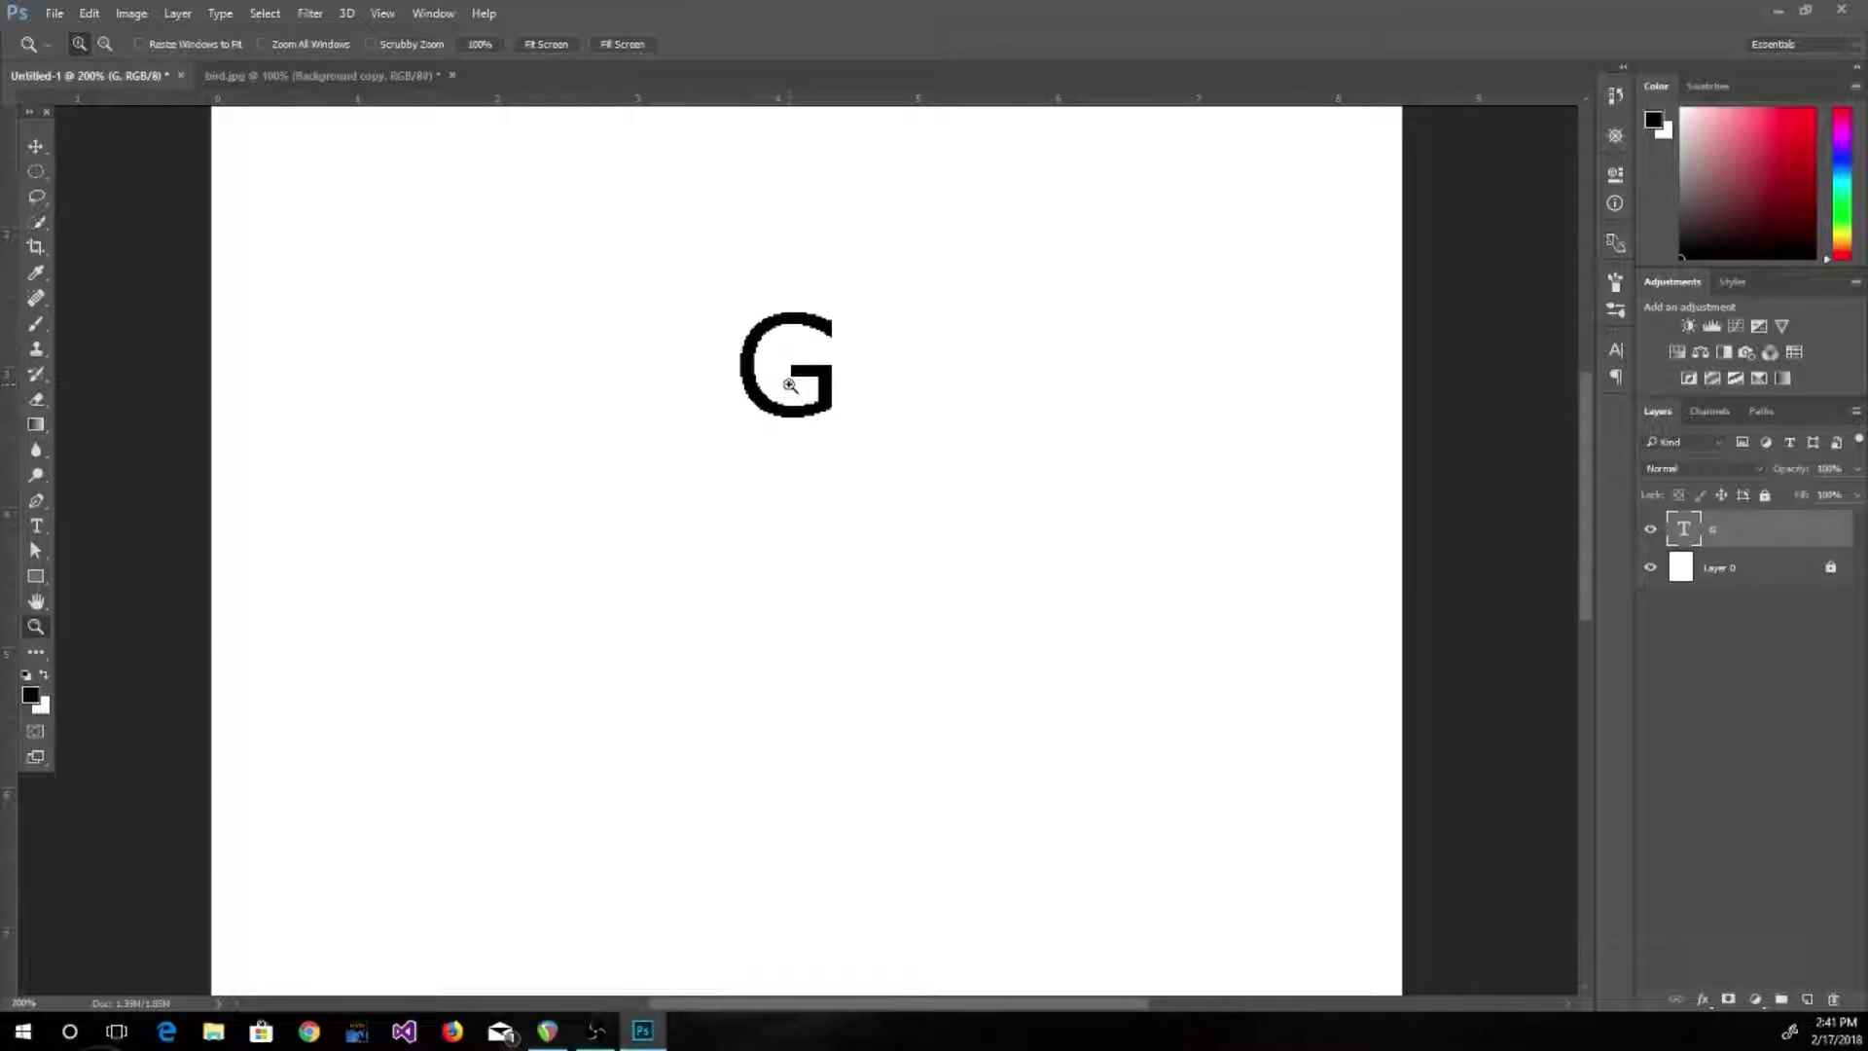
left_click(790, 387)
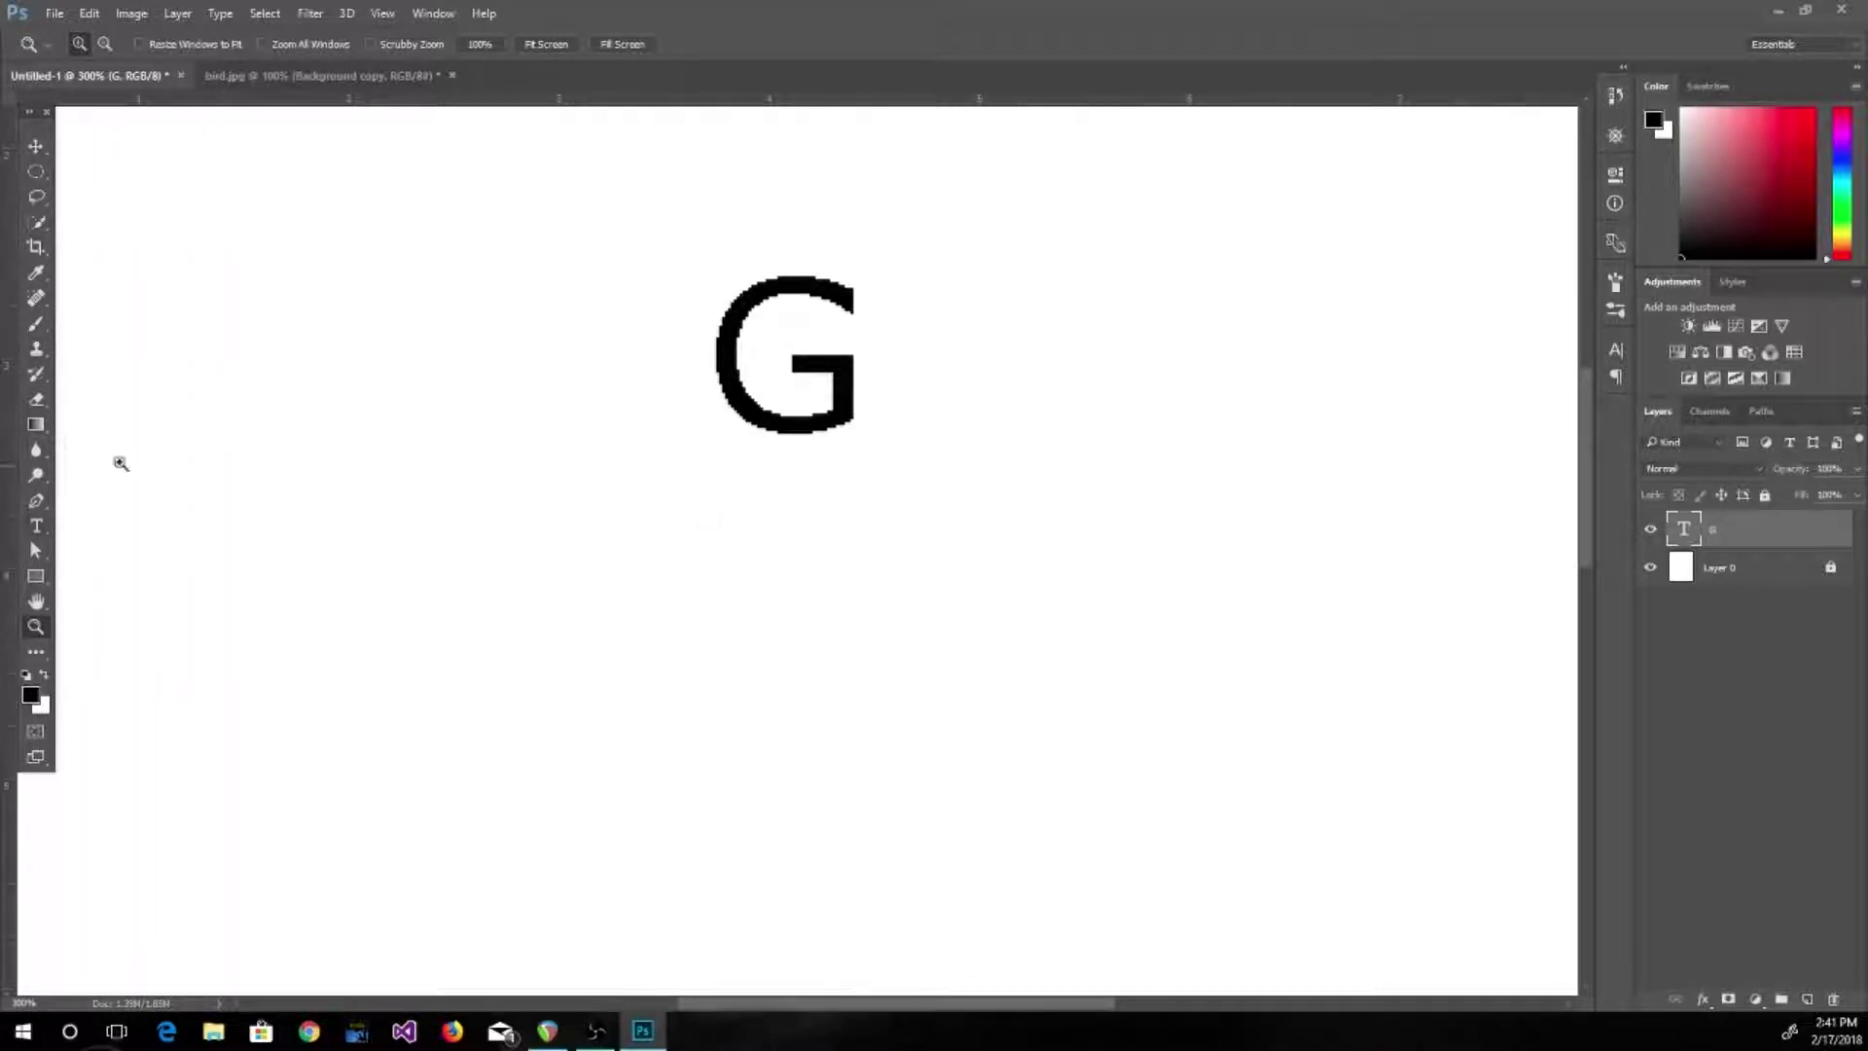
left_click(36, 525)
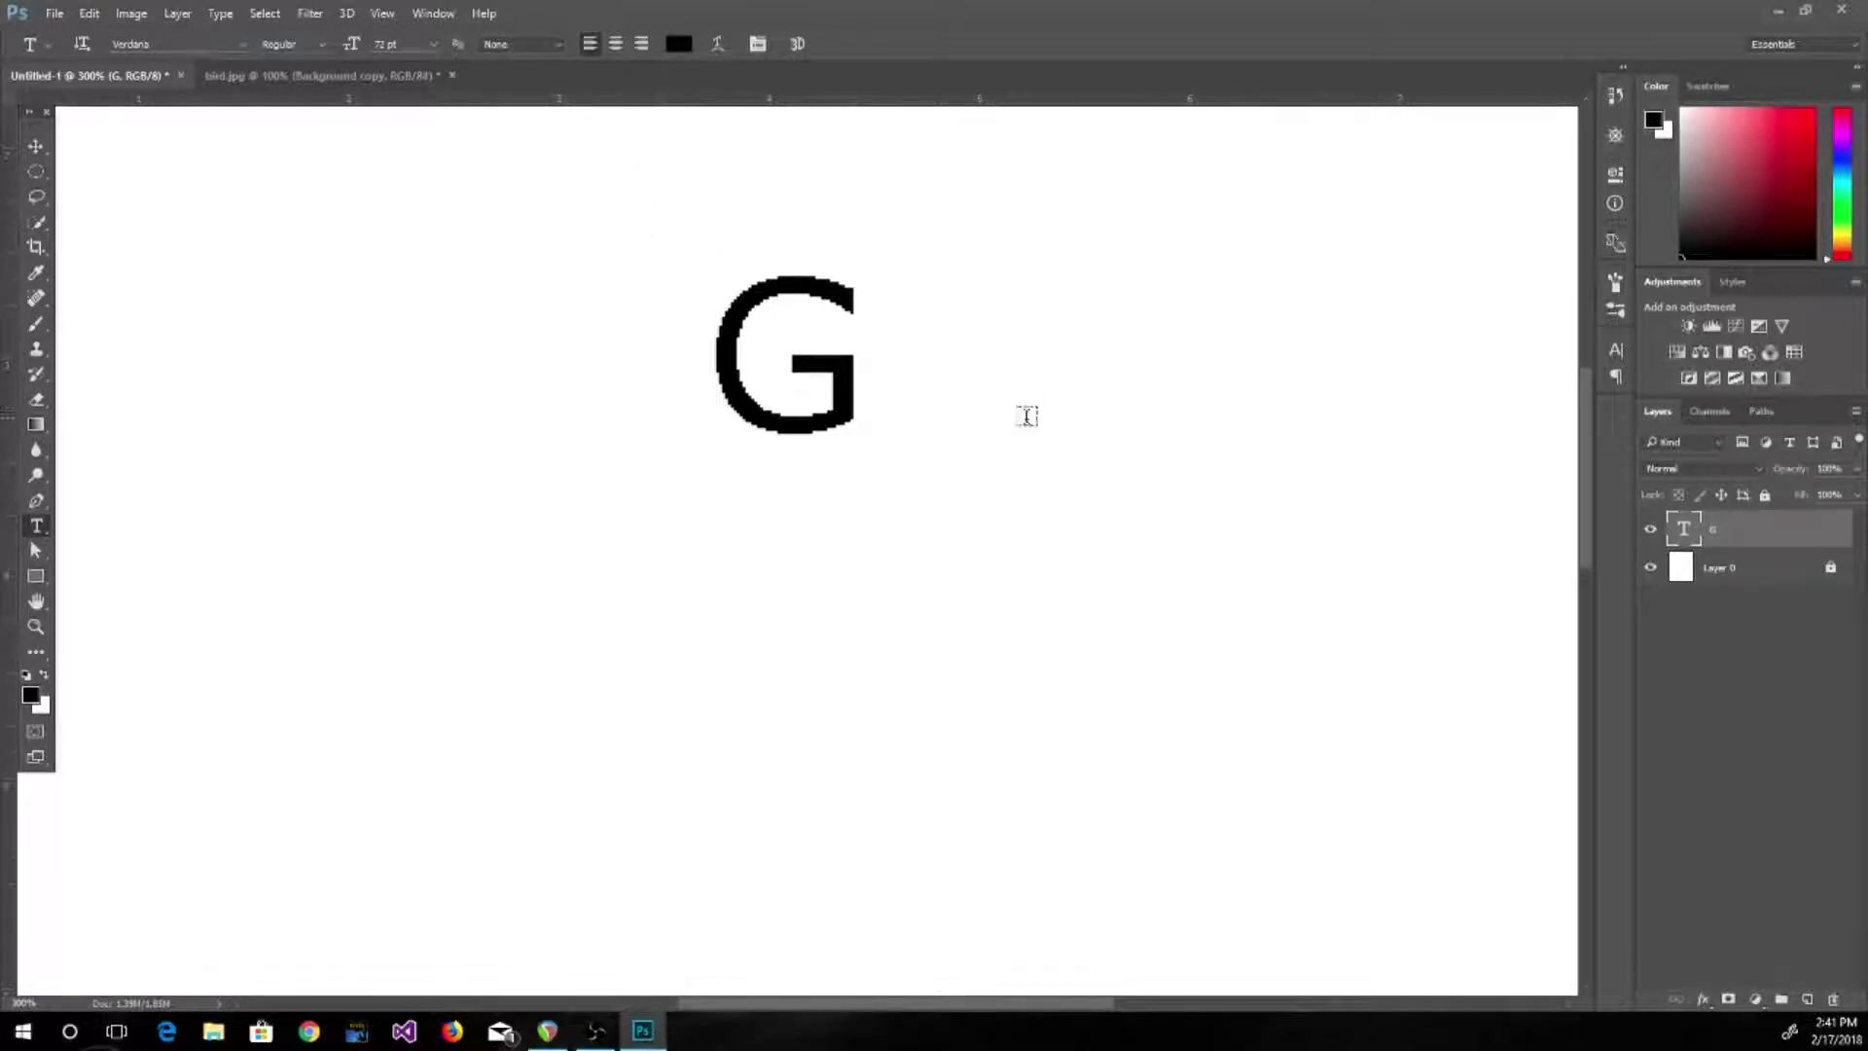
left_click(852, 399)
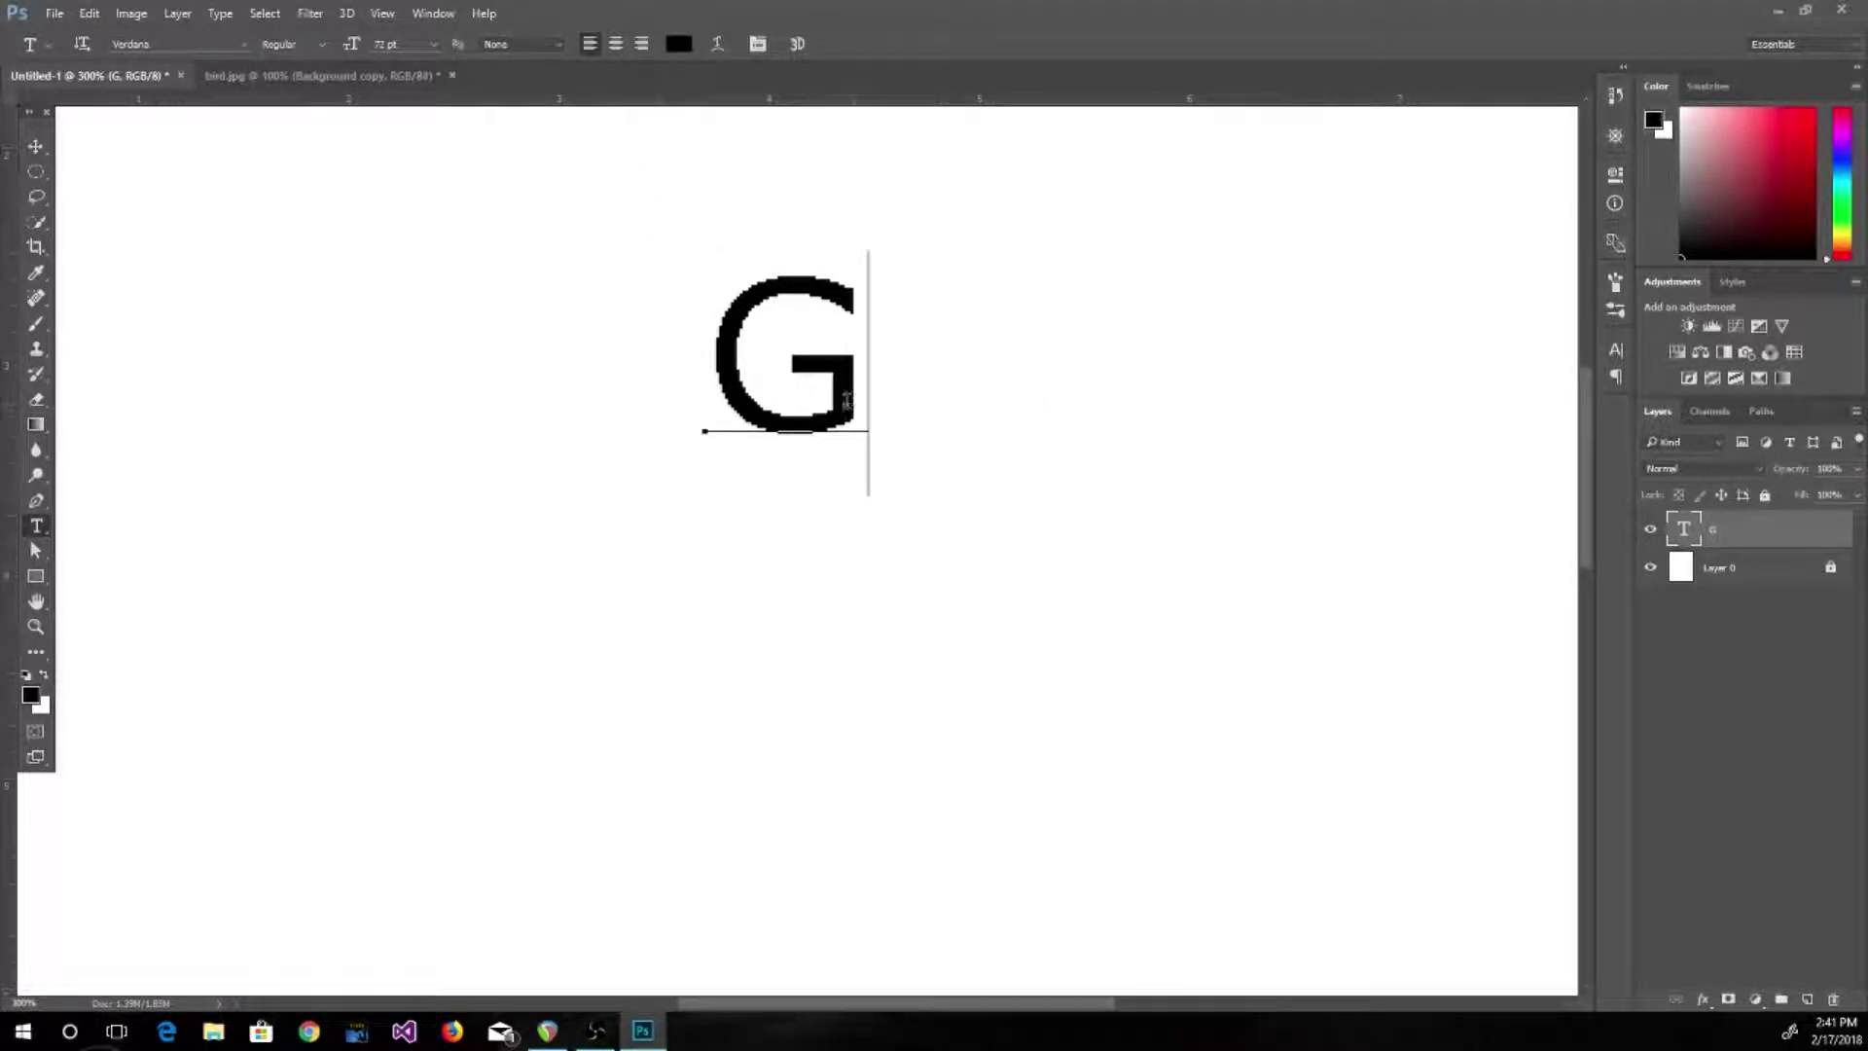
double_click(763, 400)
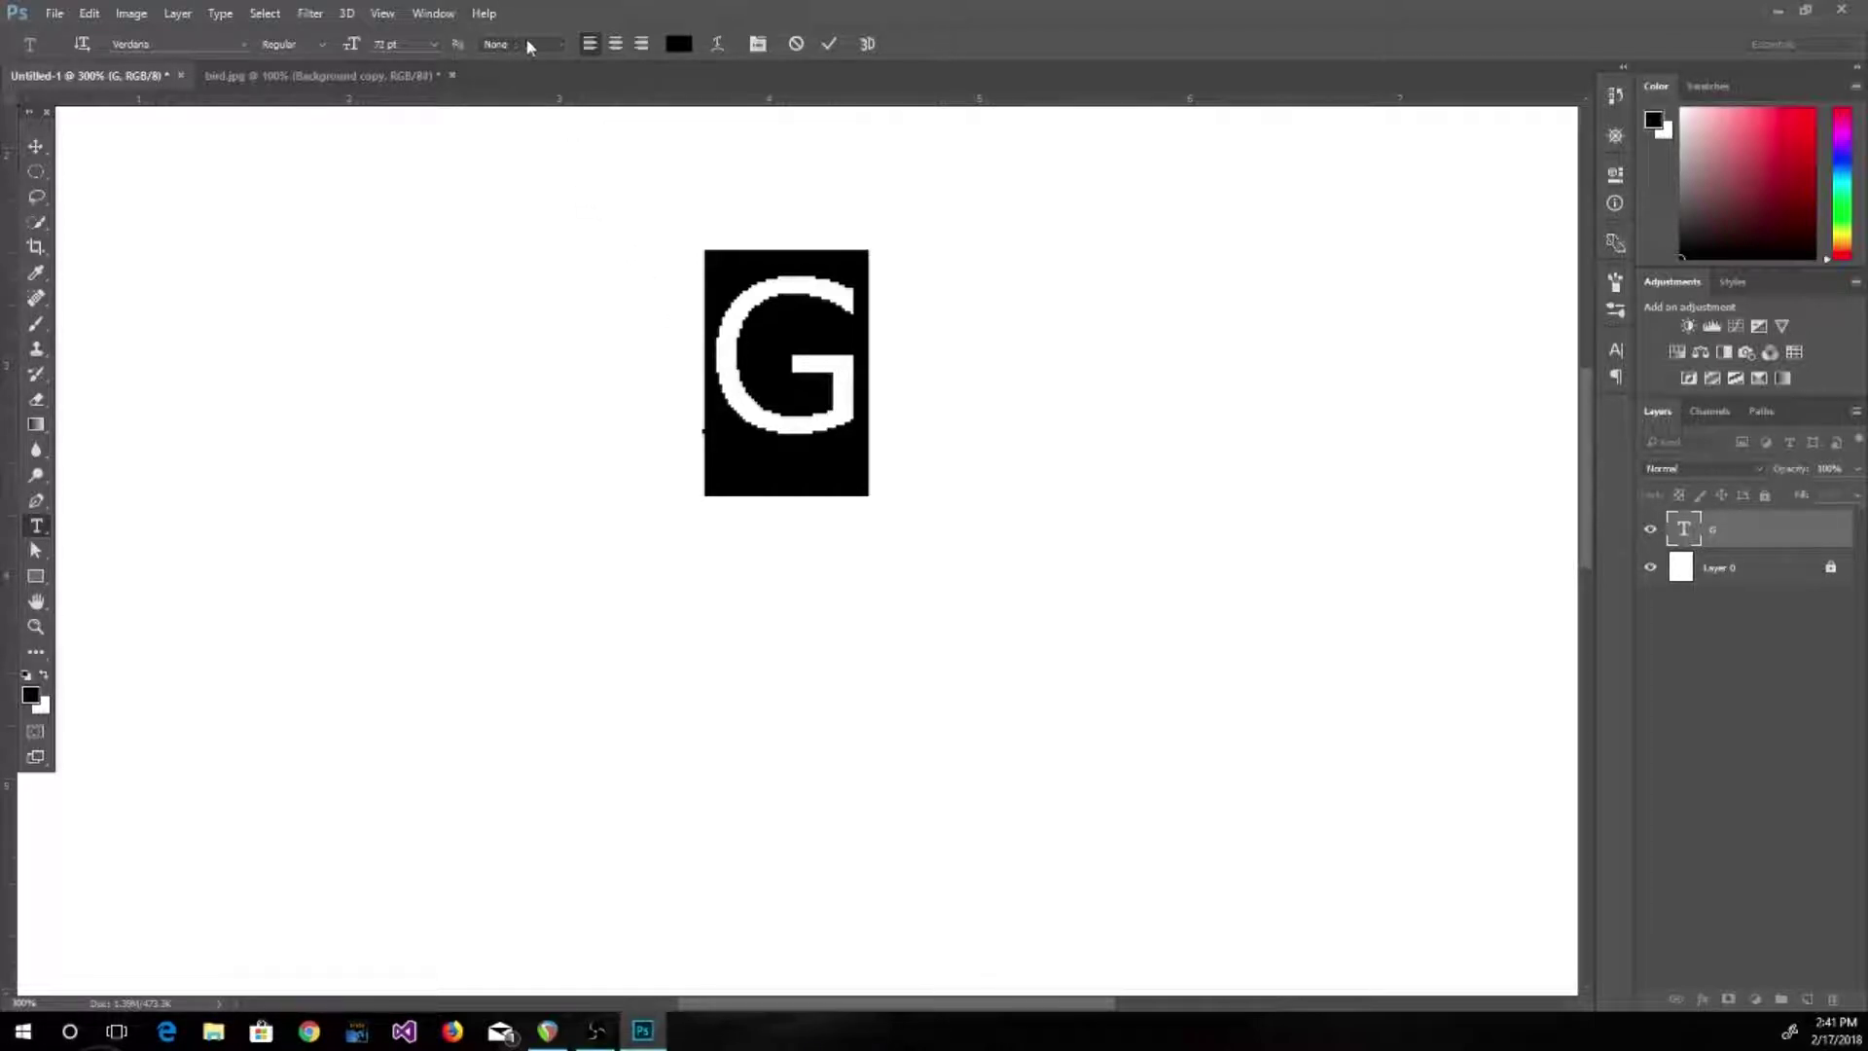
left_click(556, 45)
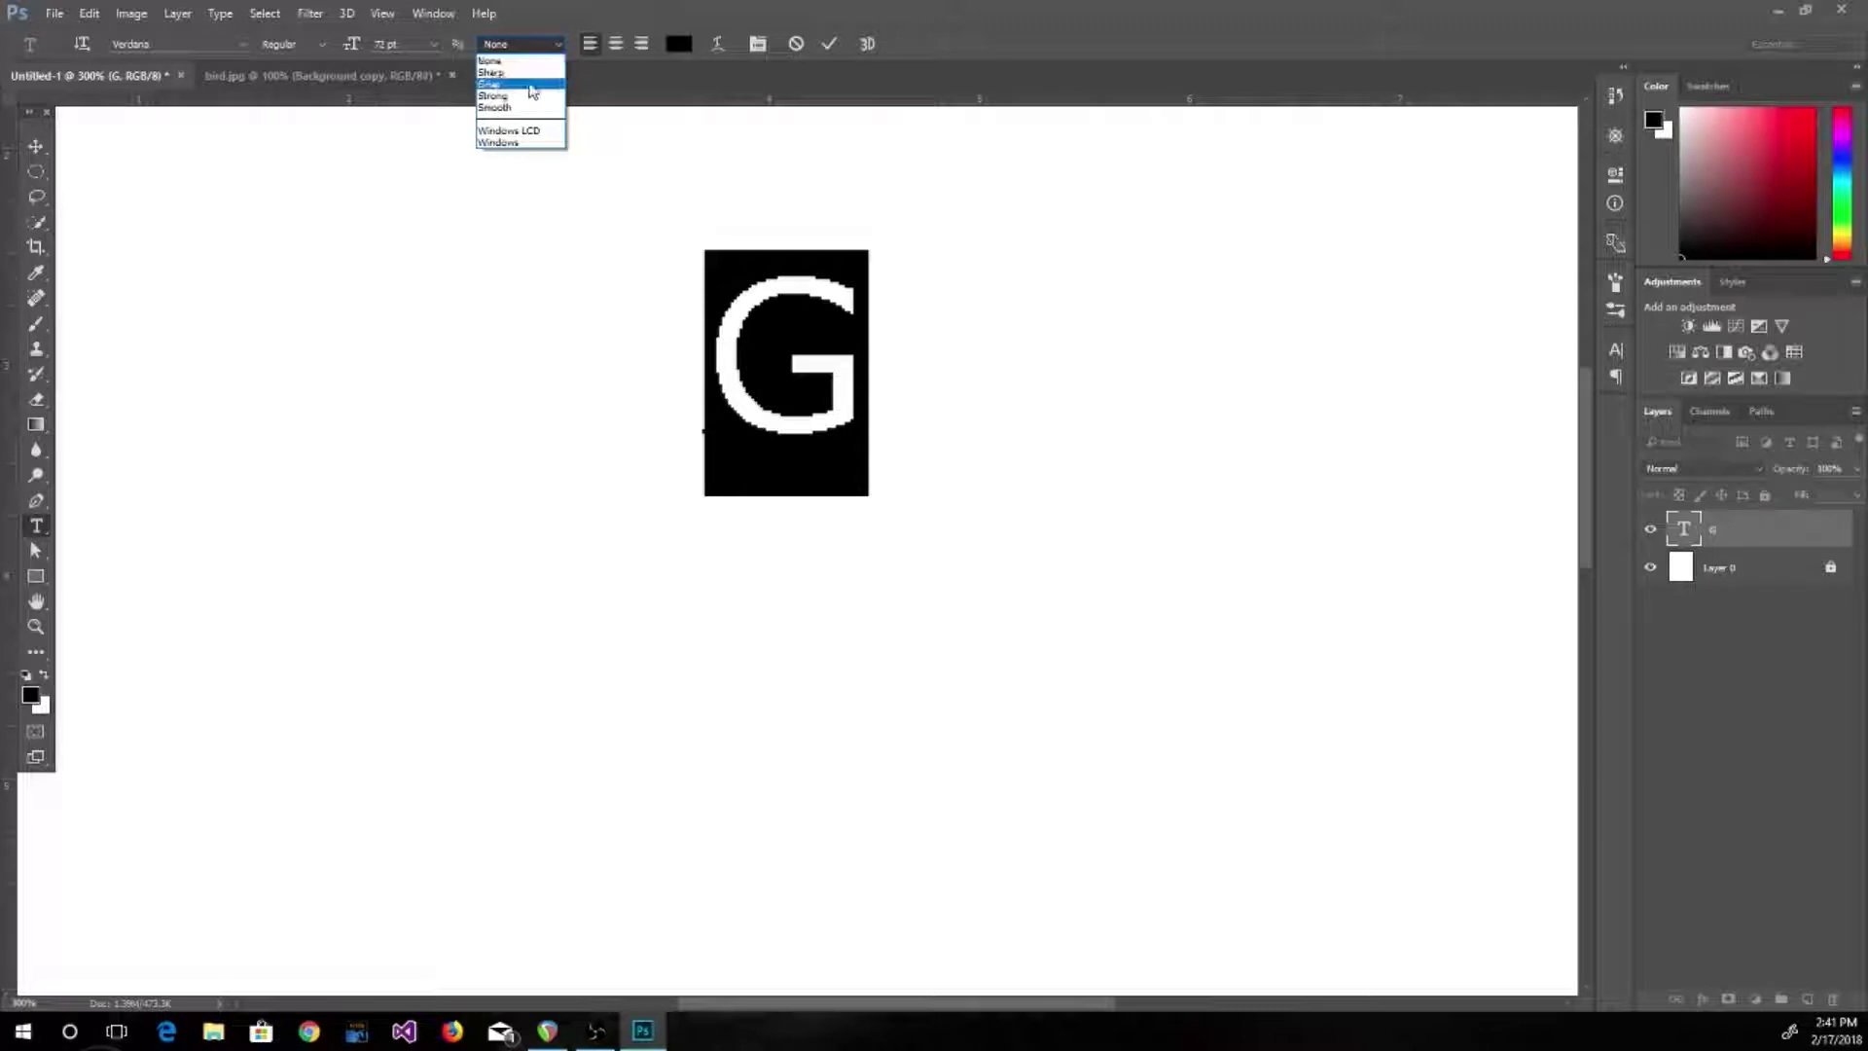
left_click(533, 86)
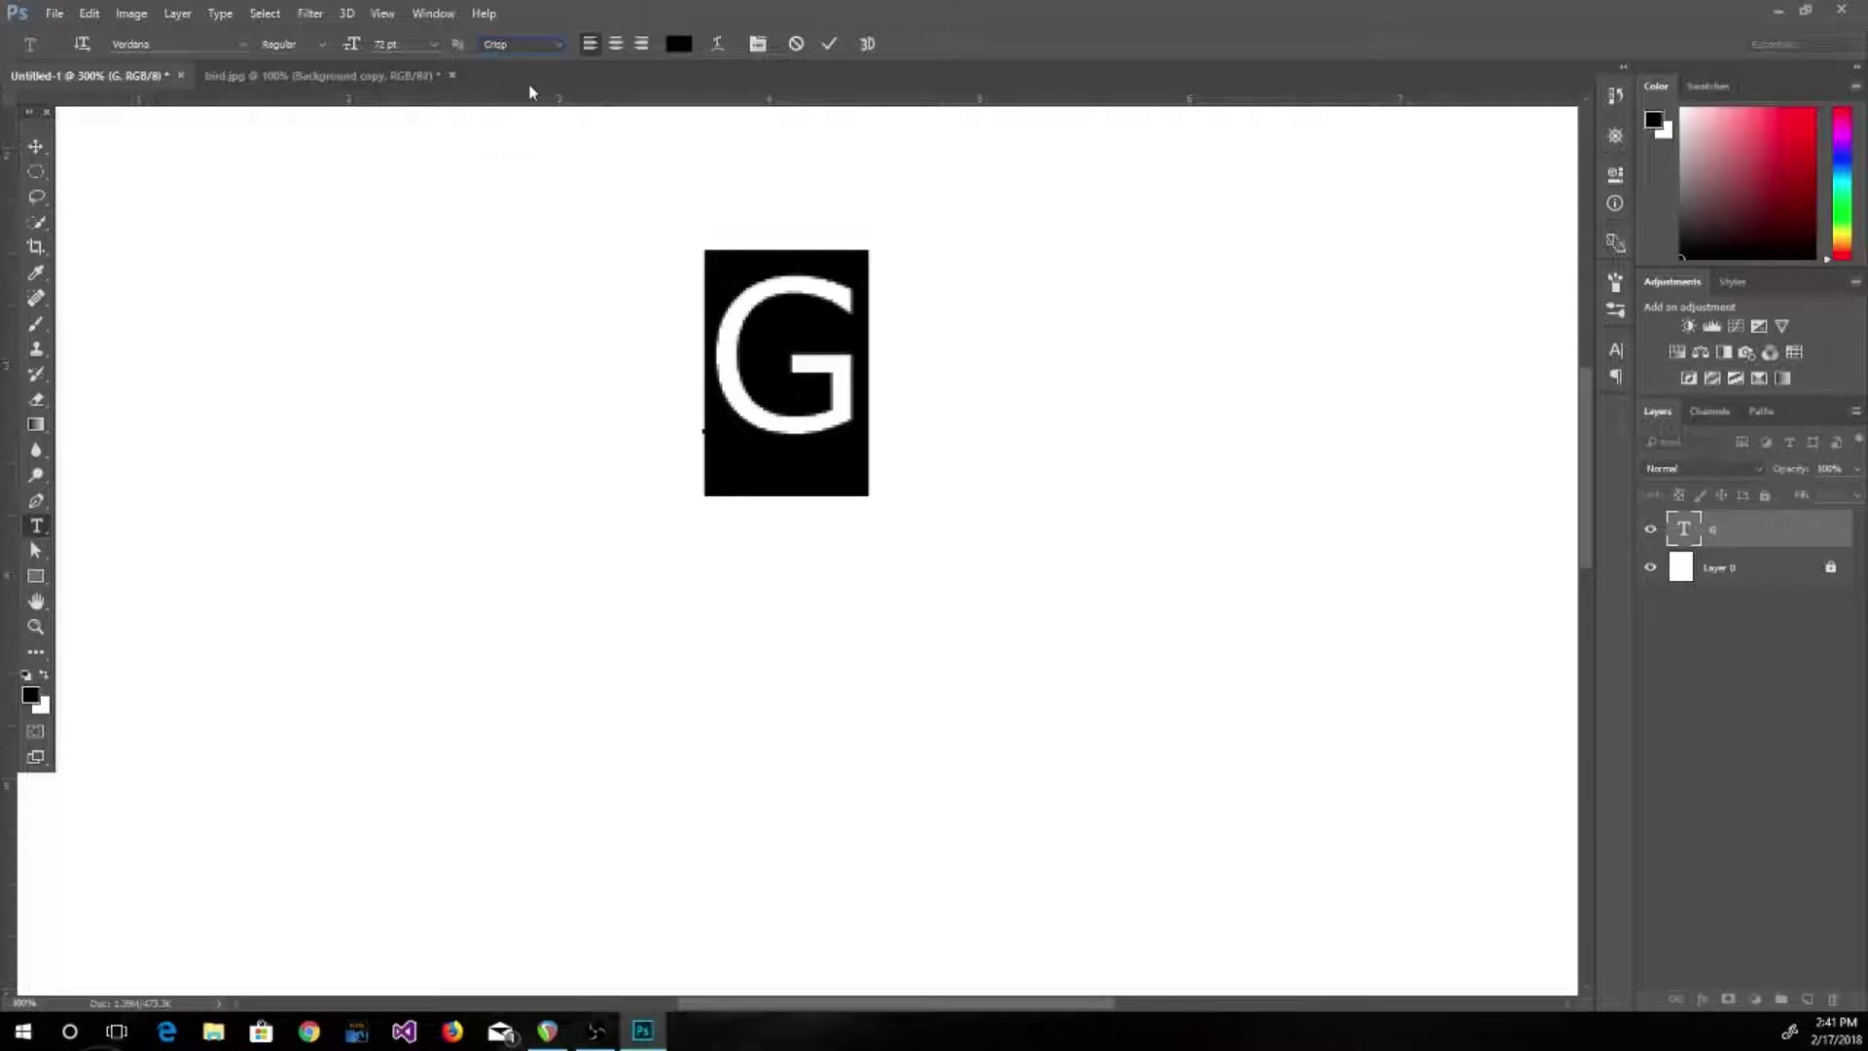
Set the letter G's anti-aliasing to Smooth, commit the text, and view the page at 100%
left_click(531, 46)
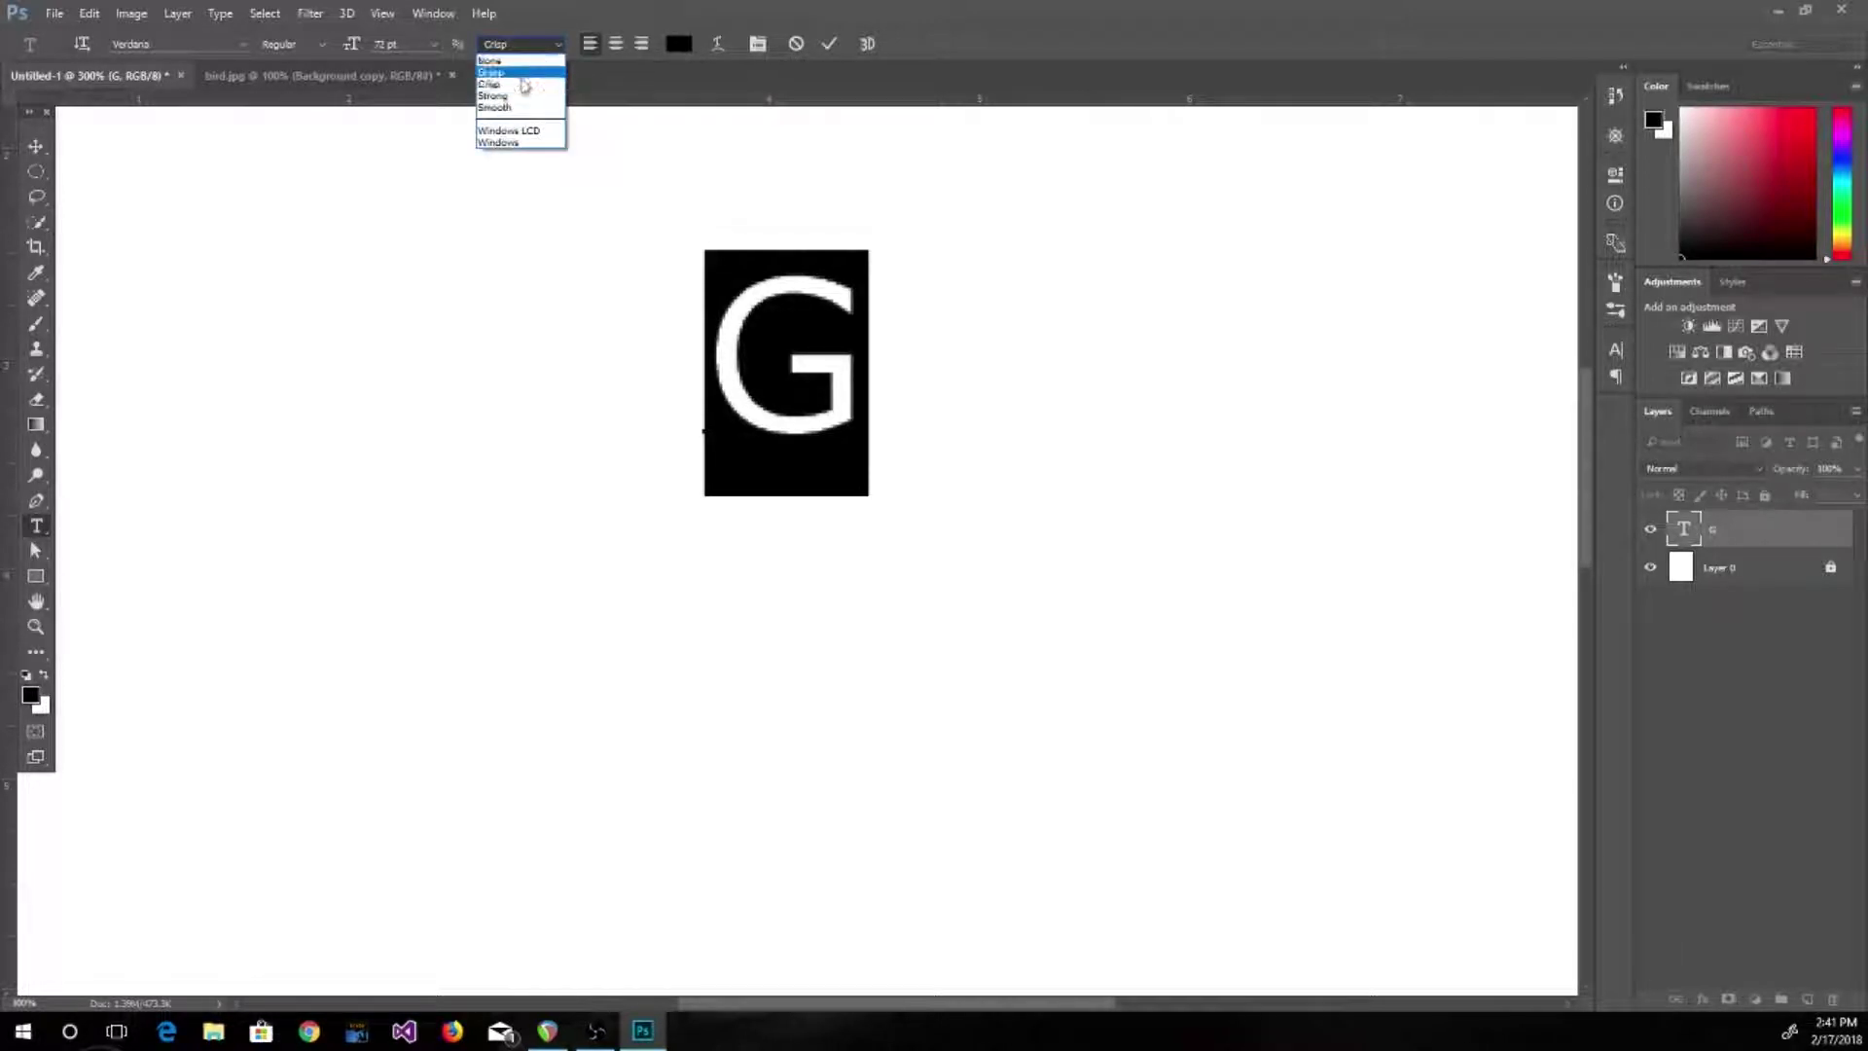
left_click(521, 107)
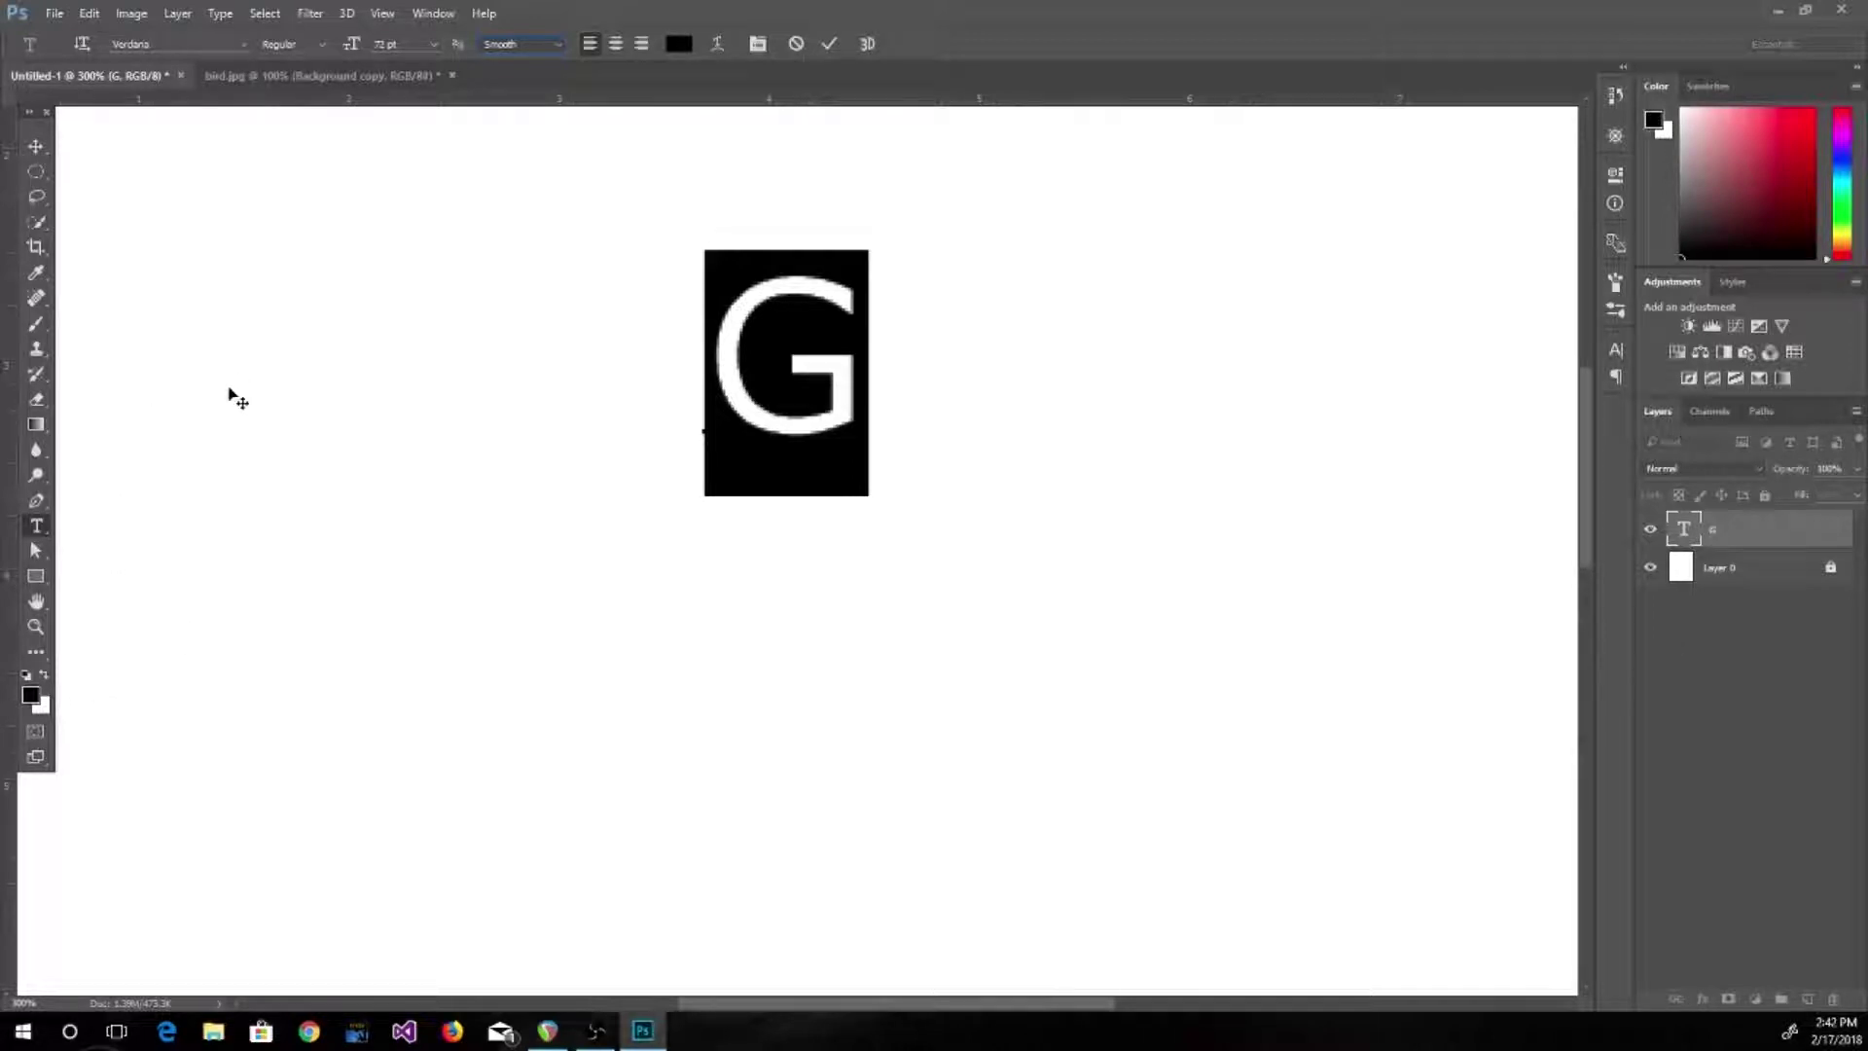
left_click(34, 554)
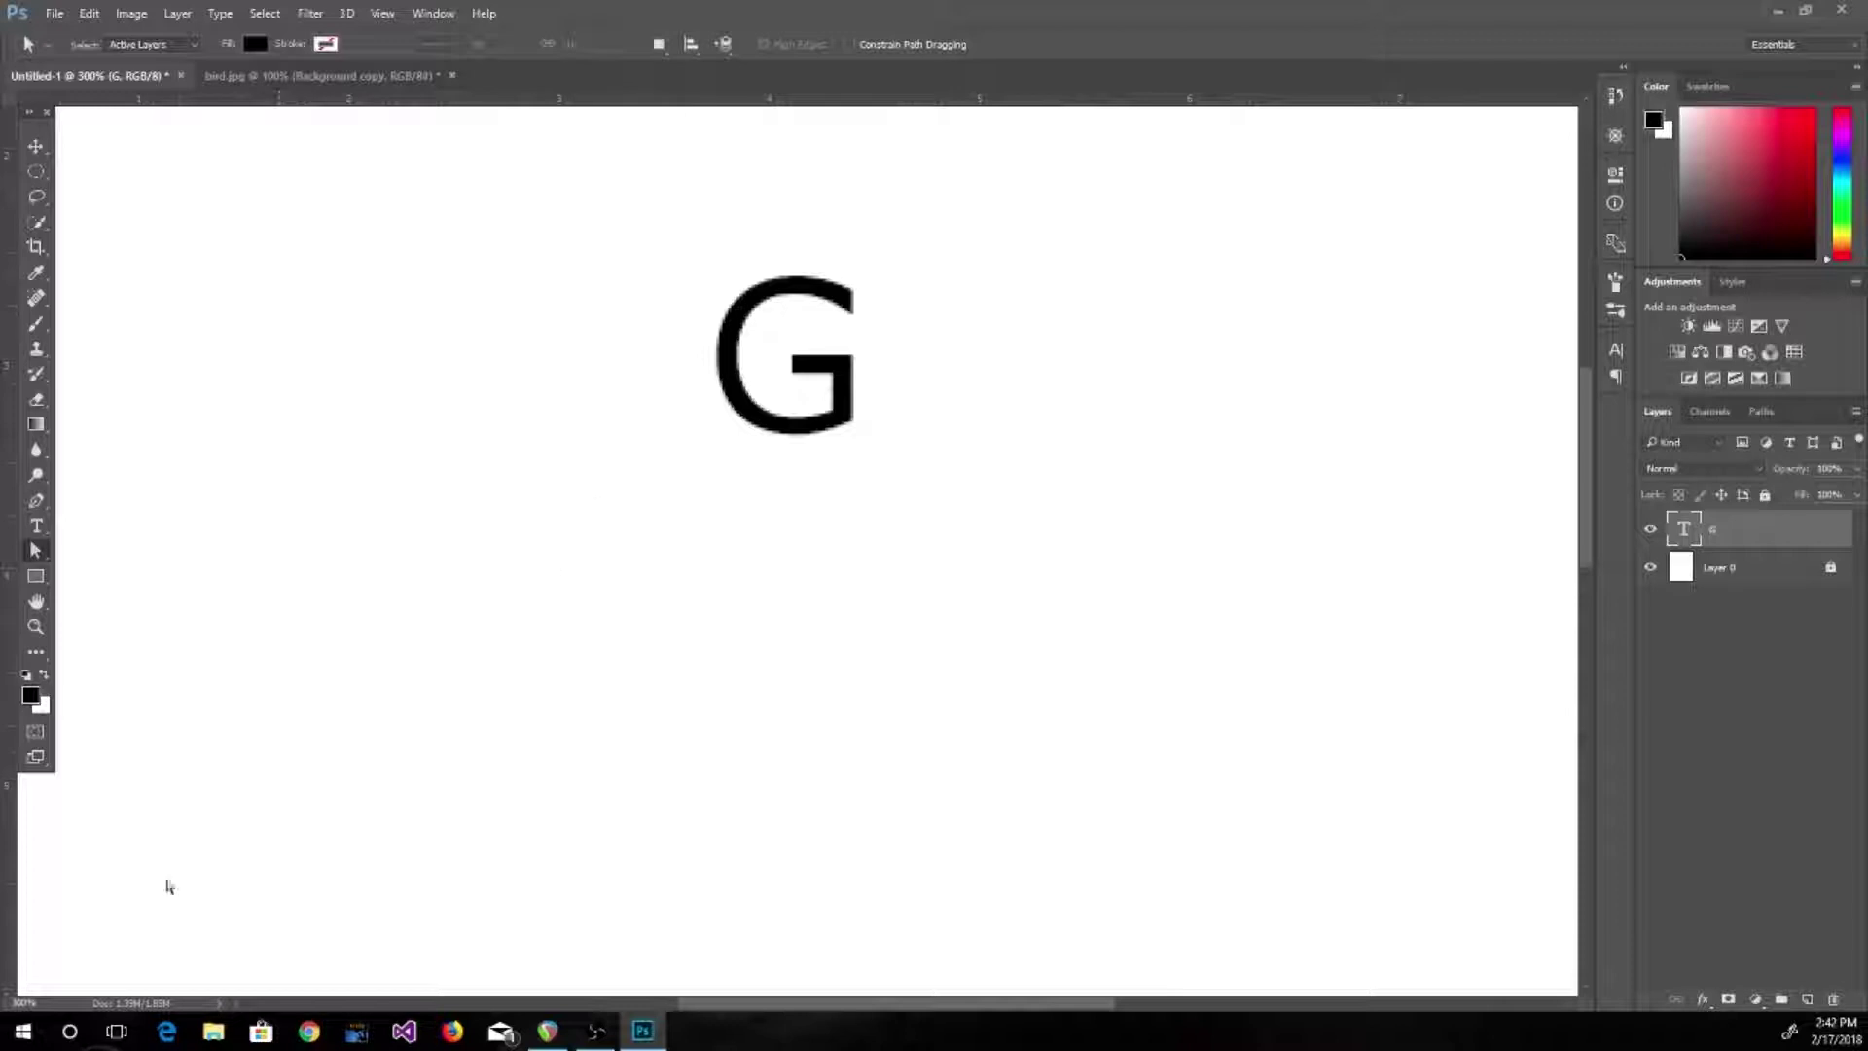
double_click(35, 626)
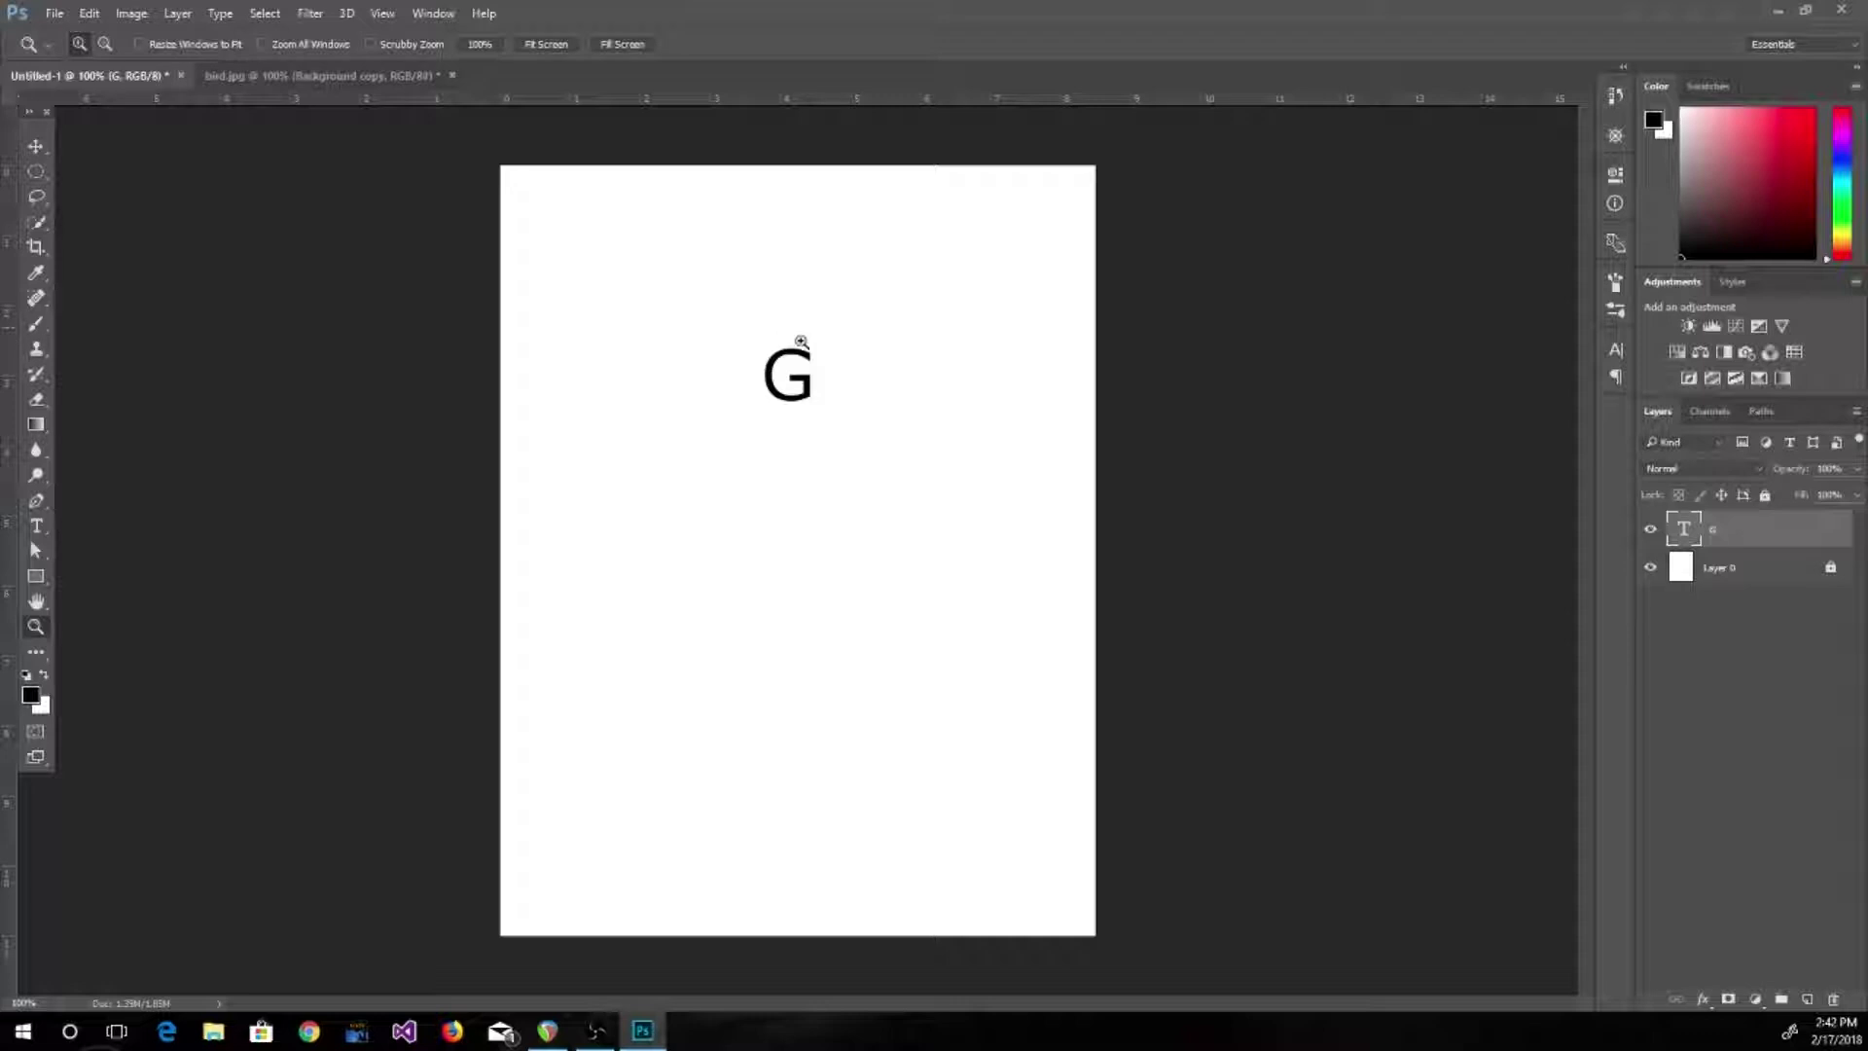
Start a Pen path at the G's upper tip and trace its outer left curve down to the base with curved anchor points
left_click(764, 375)
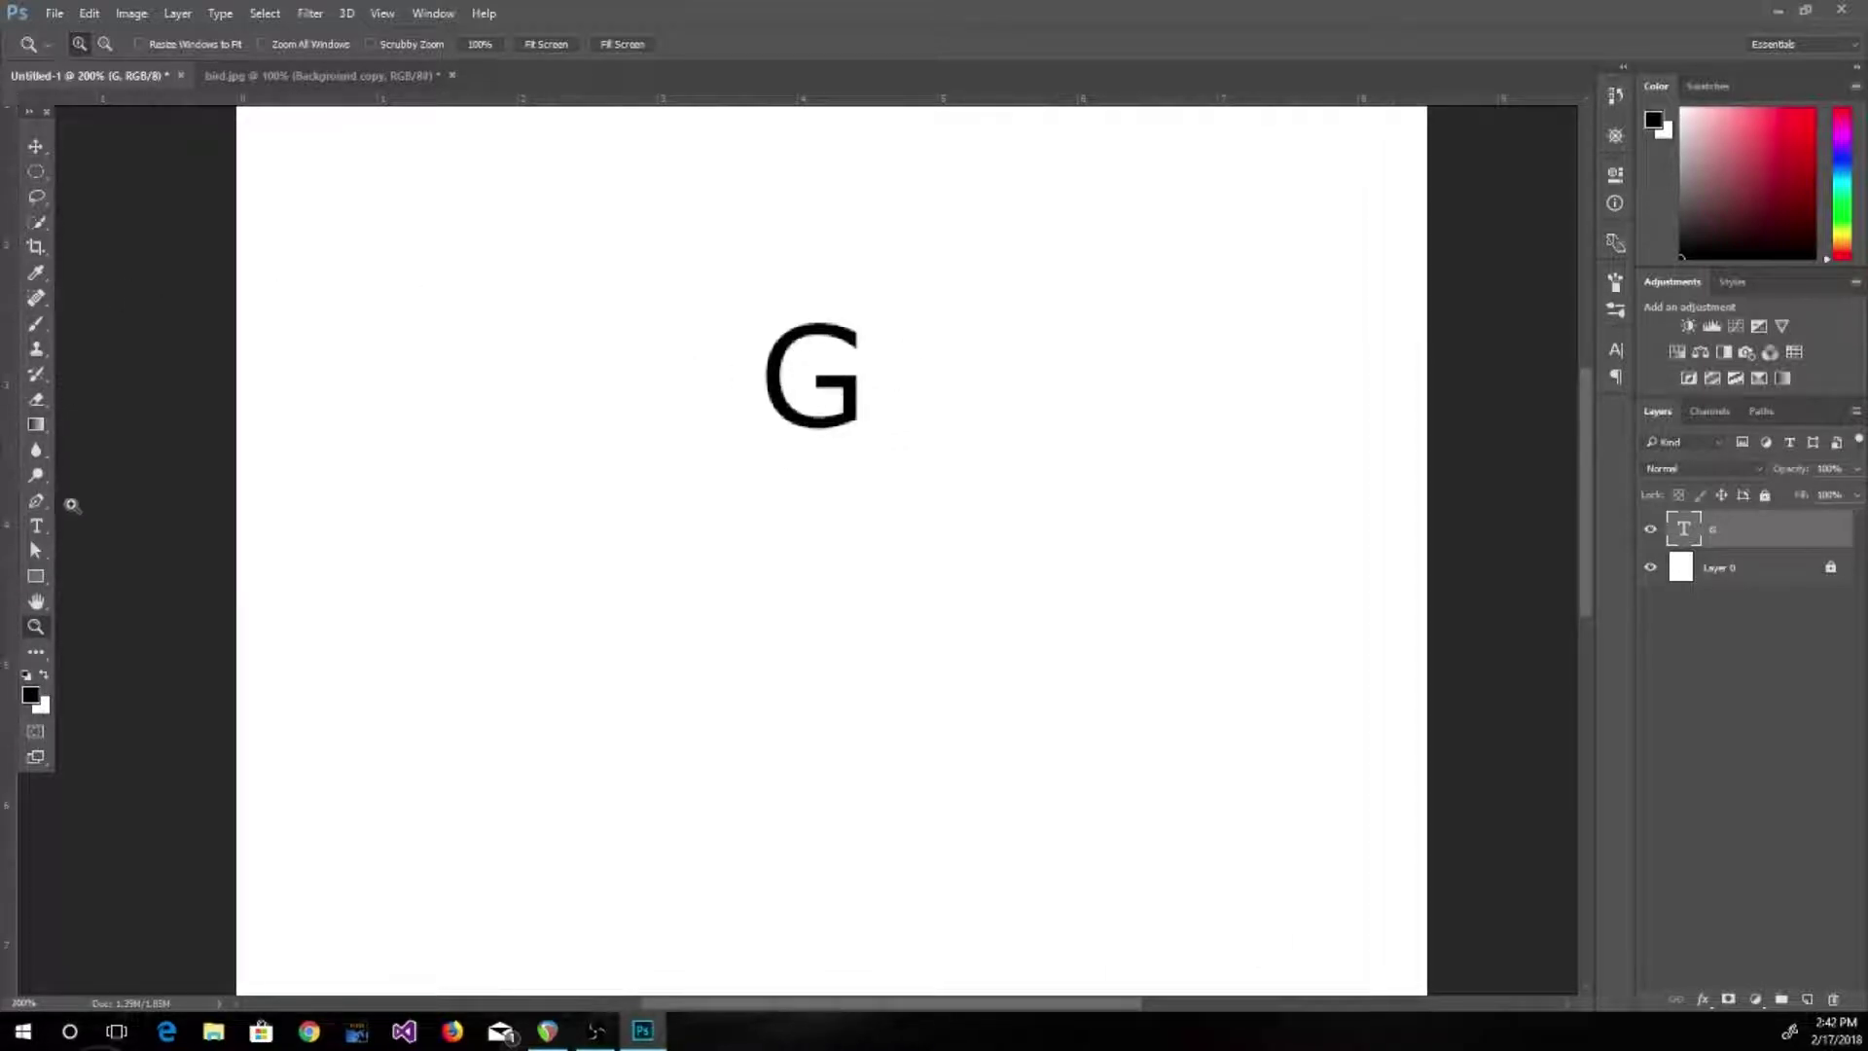
left_click(39, 502)
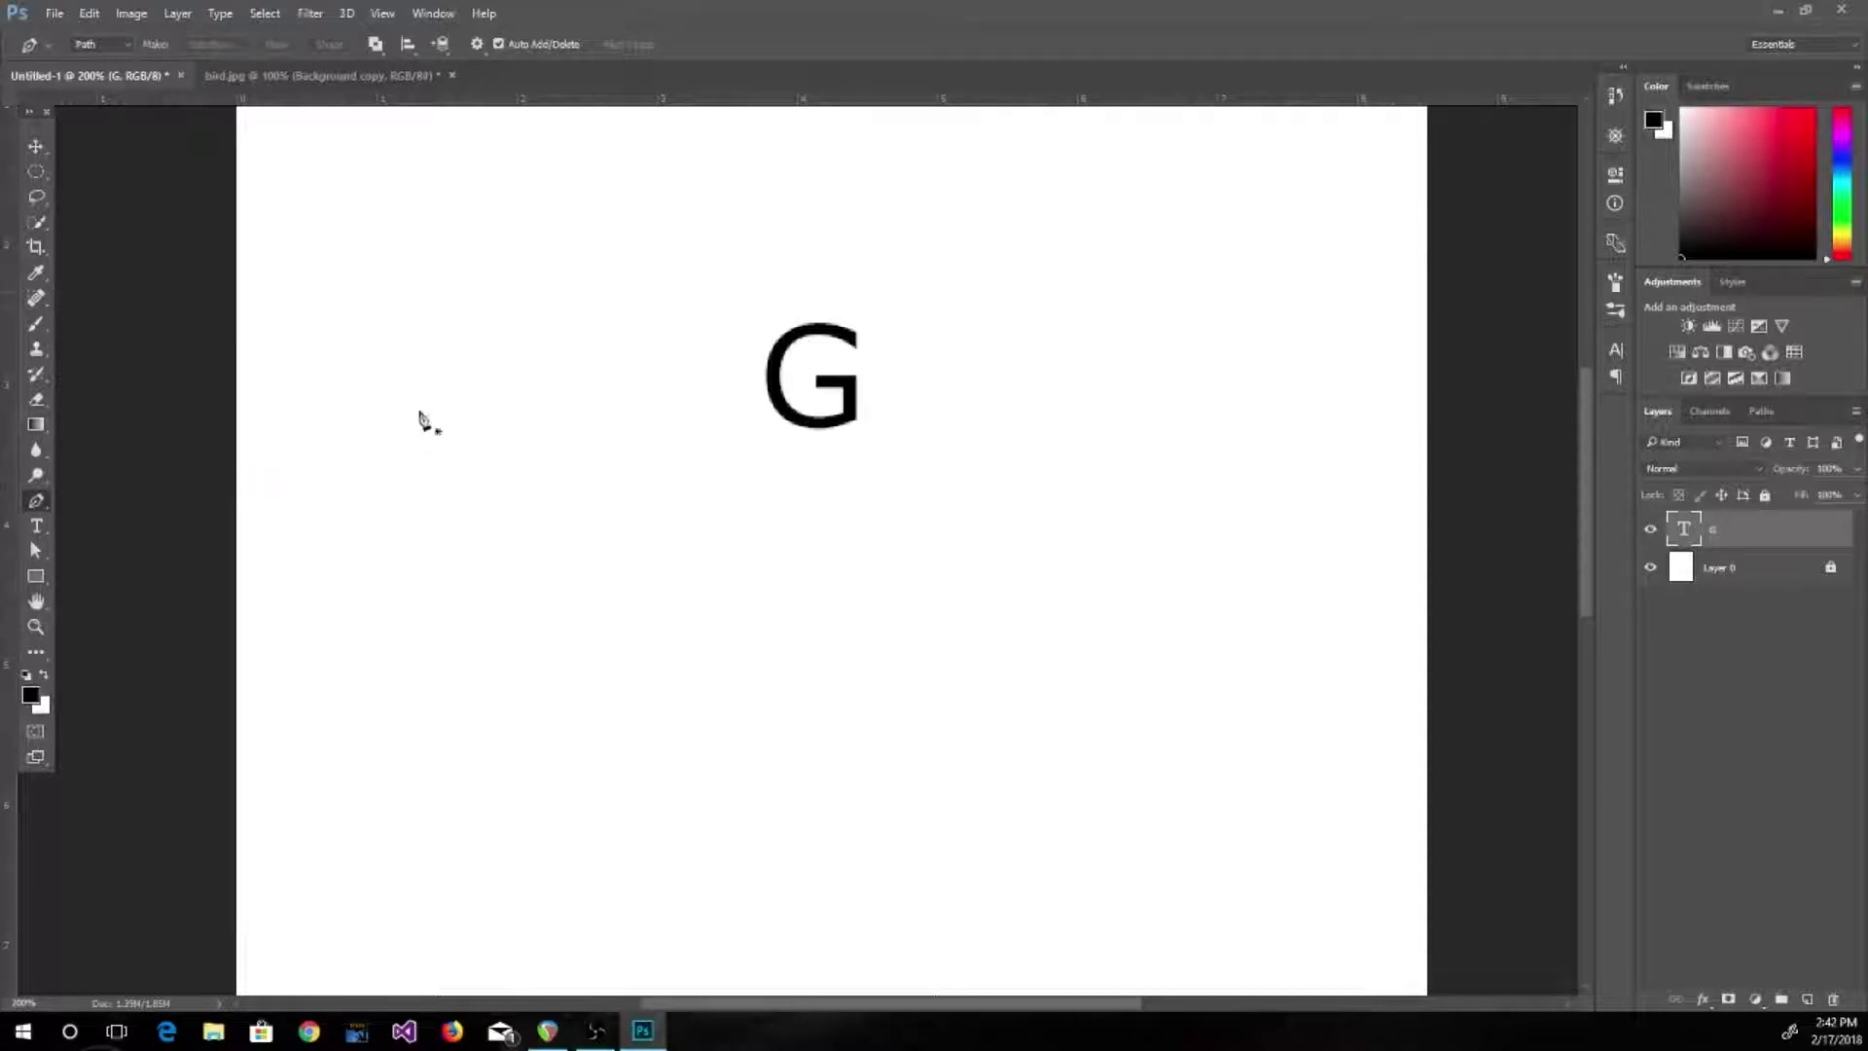
left_click(858, 356)
left_click_drag(774, 344, 763, 376)
left_click_drag(760, 376, 744, 387)
left_click_drag(803, 428, 831, 437)
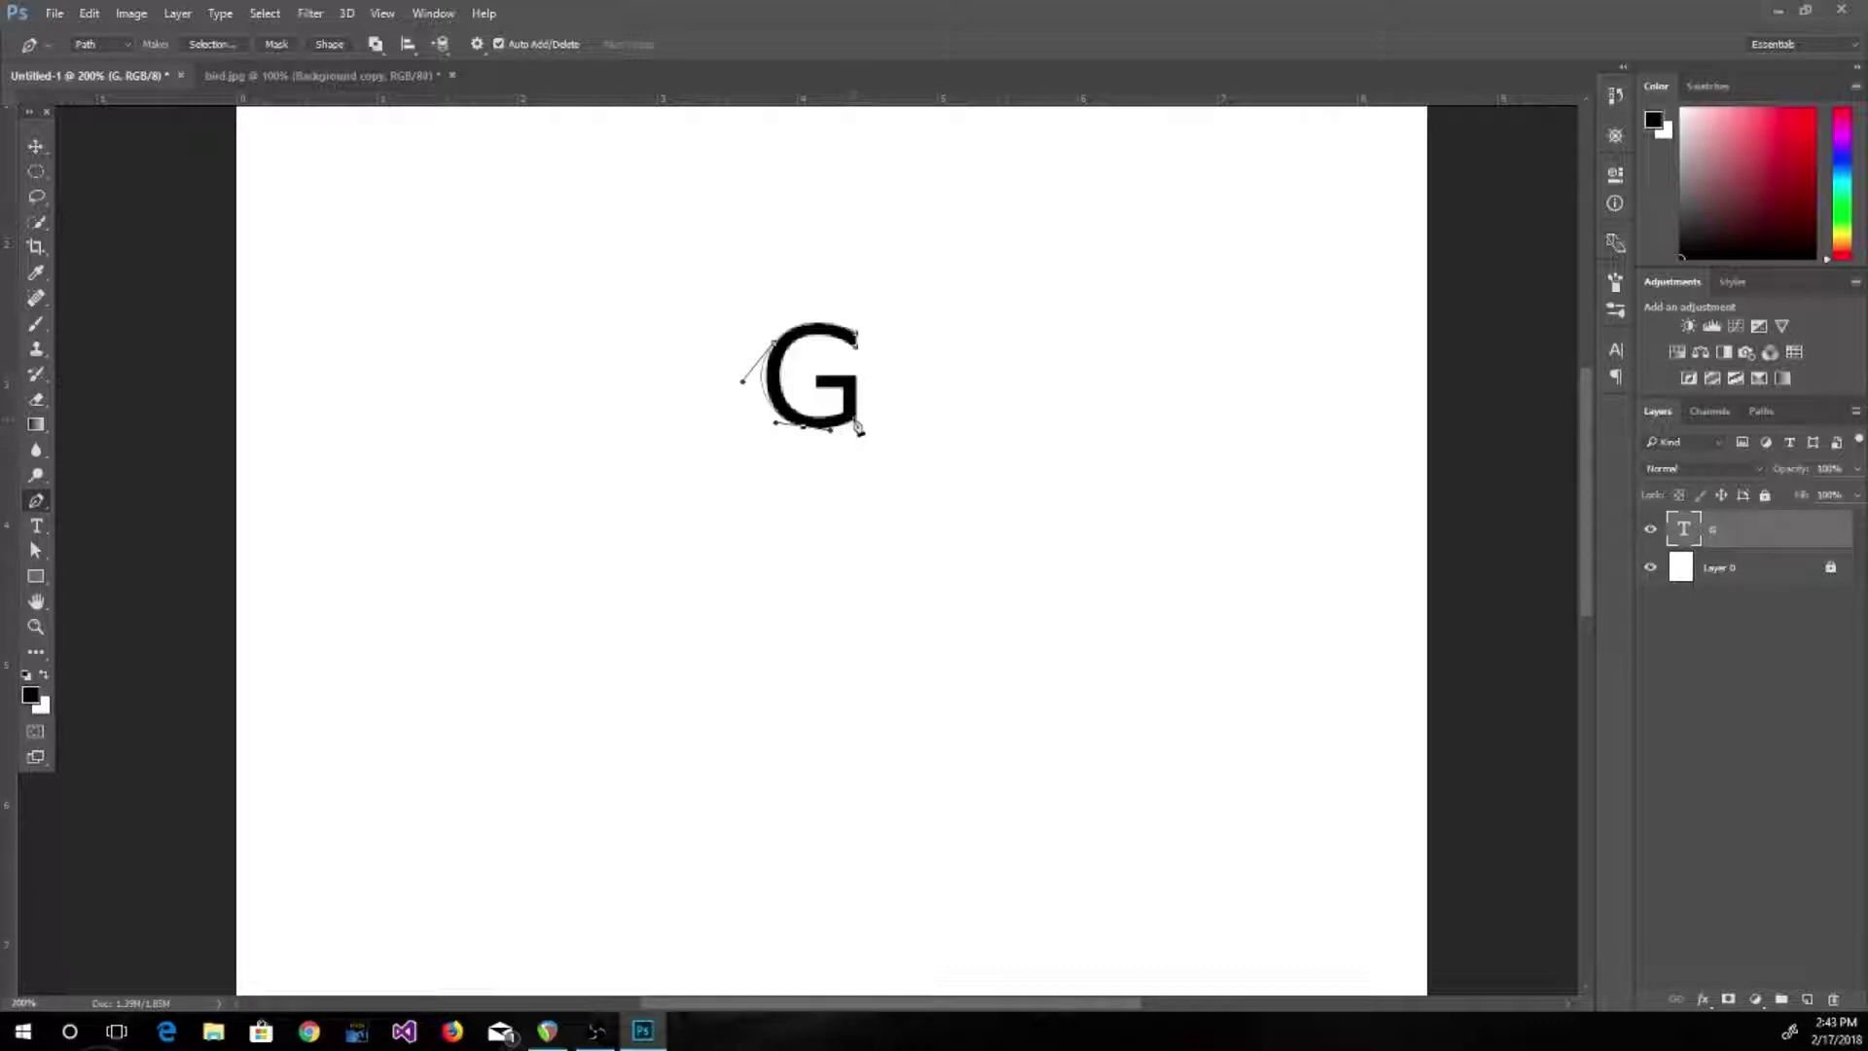
Continue the Pen path around the G's crossbar and inner curve, and close it at the starting anchor
left_click(857, 424)
left_click(857, 378)
left_click(817, 380)
left_click_drag(781, 392, 778, 359)
left_click_drag(839, 337, 887, 351)
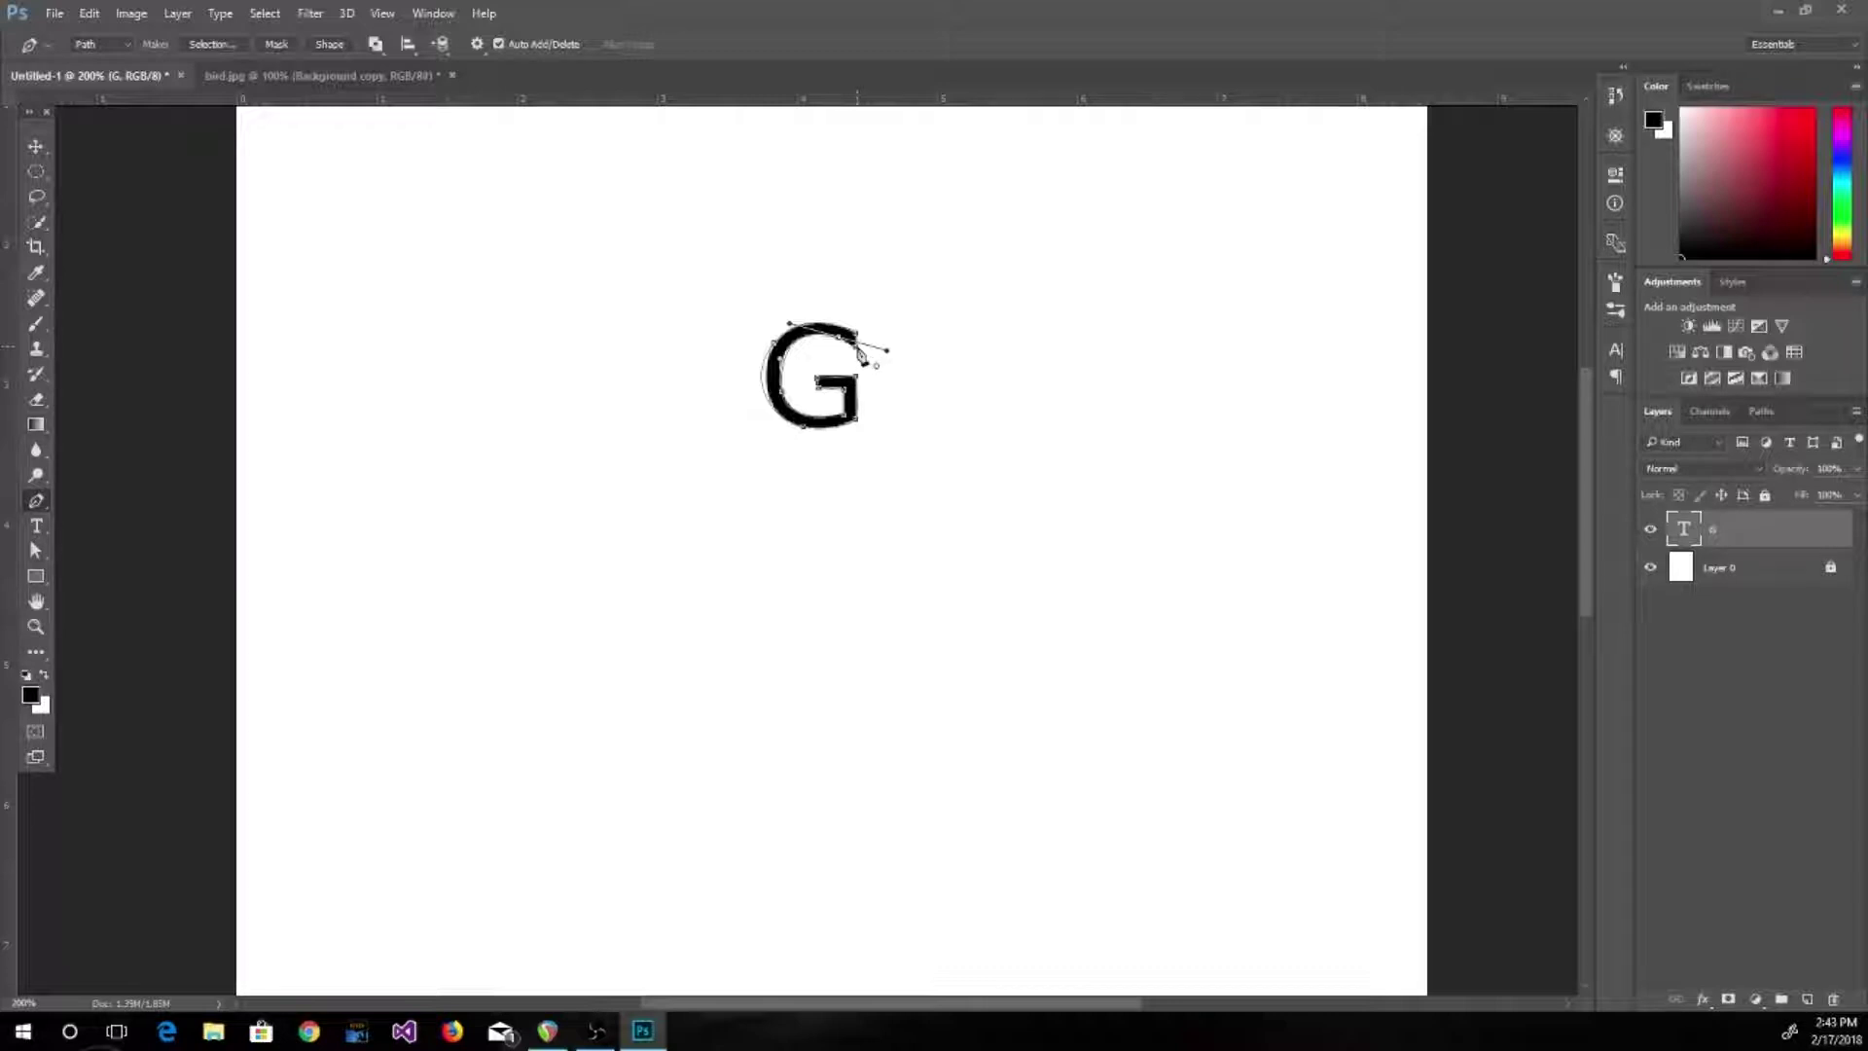
left_click(859, 356)
At 1200% magnification, reshape the path's upper inner curve by adjusting its anchor's direction handles with the Direct Selection tool
left_click(35, 550)
left_click(35, 625)
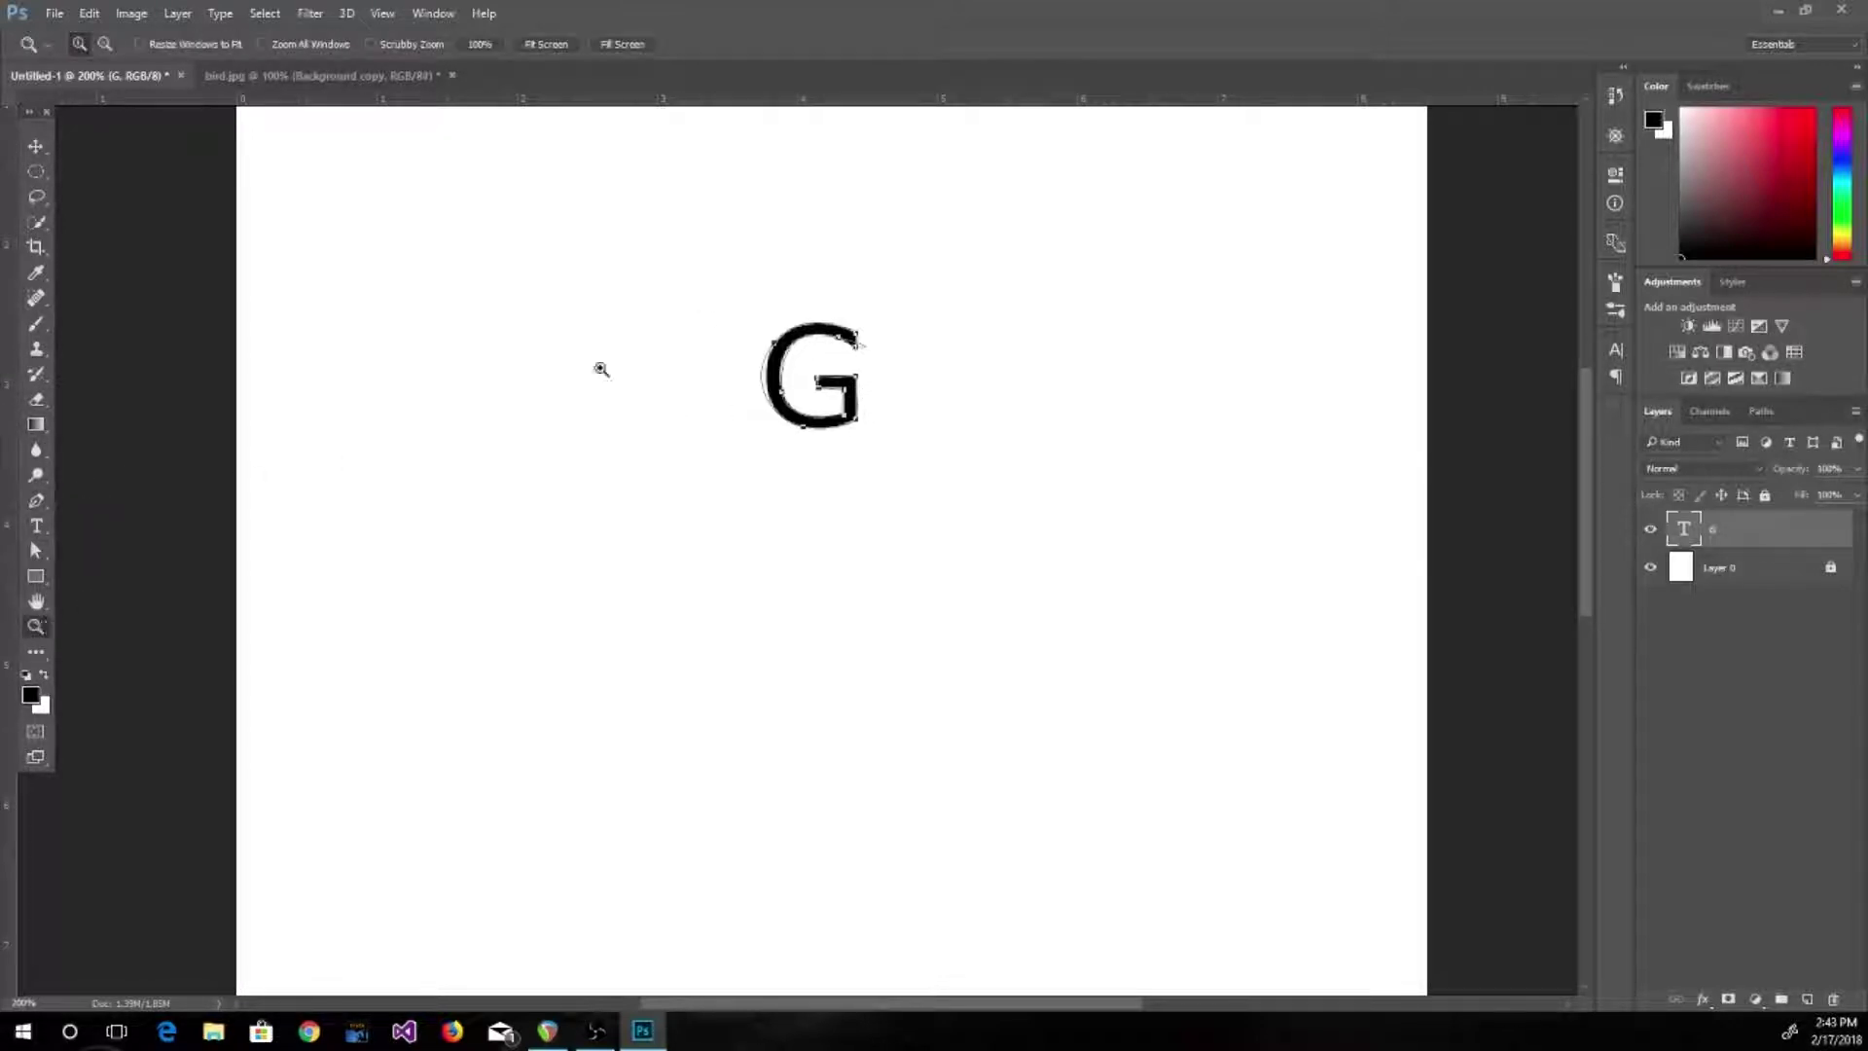
left_click(834, 324)
left_click(763, 334)
left_click(764, 340)
left_click(765, 346)
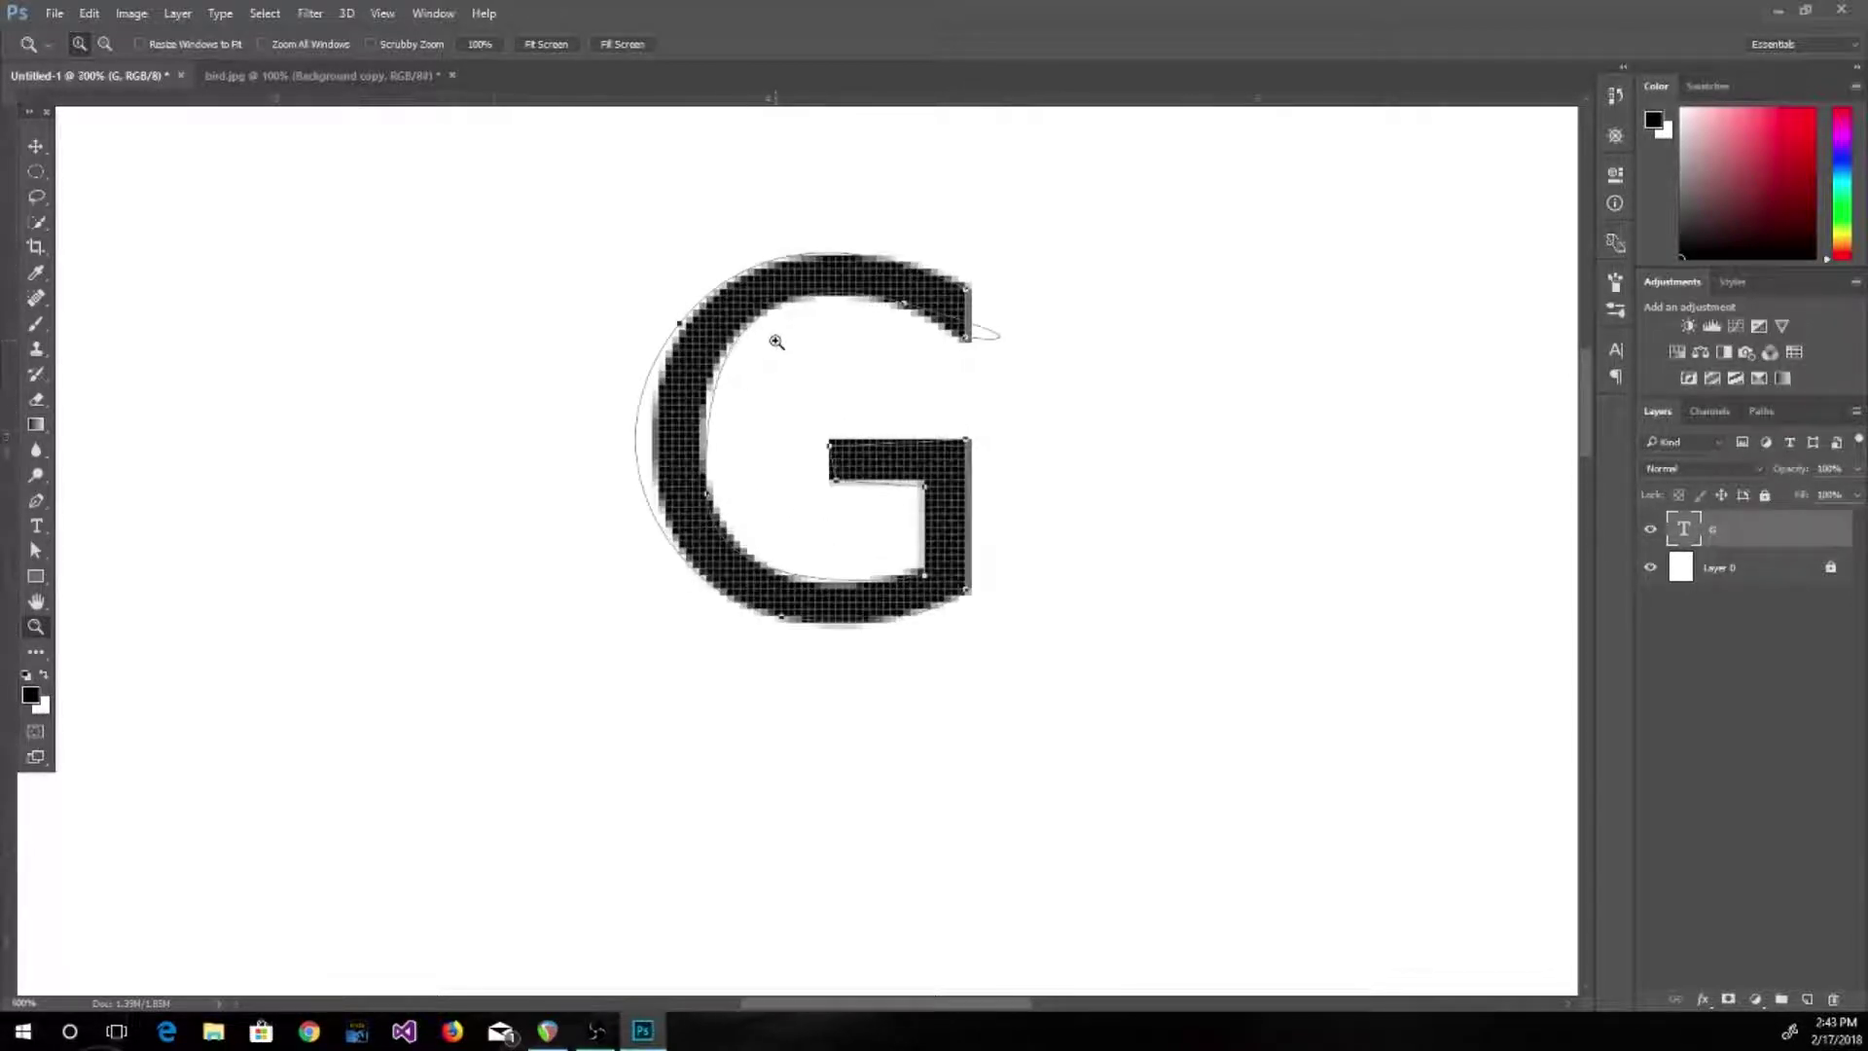
left_click(768, 343)
left_click(777, 341)
left_click(776, 342)
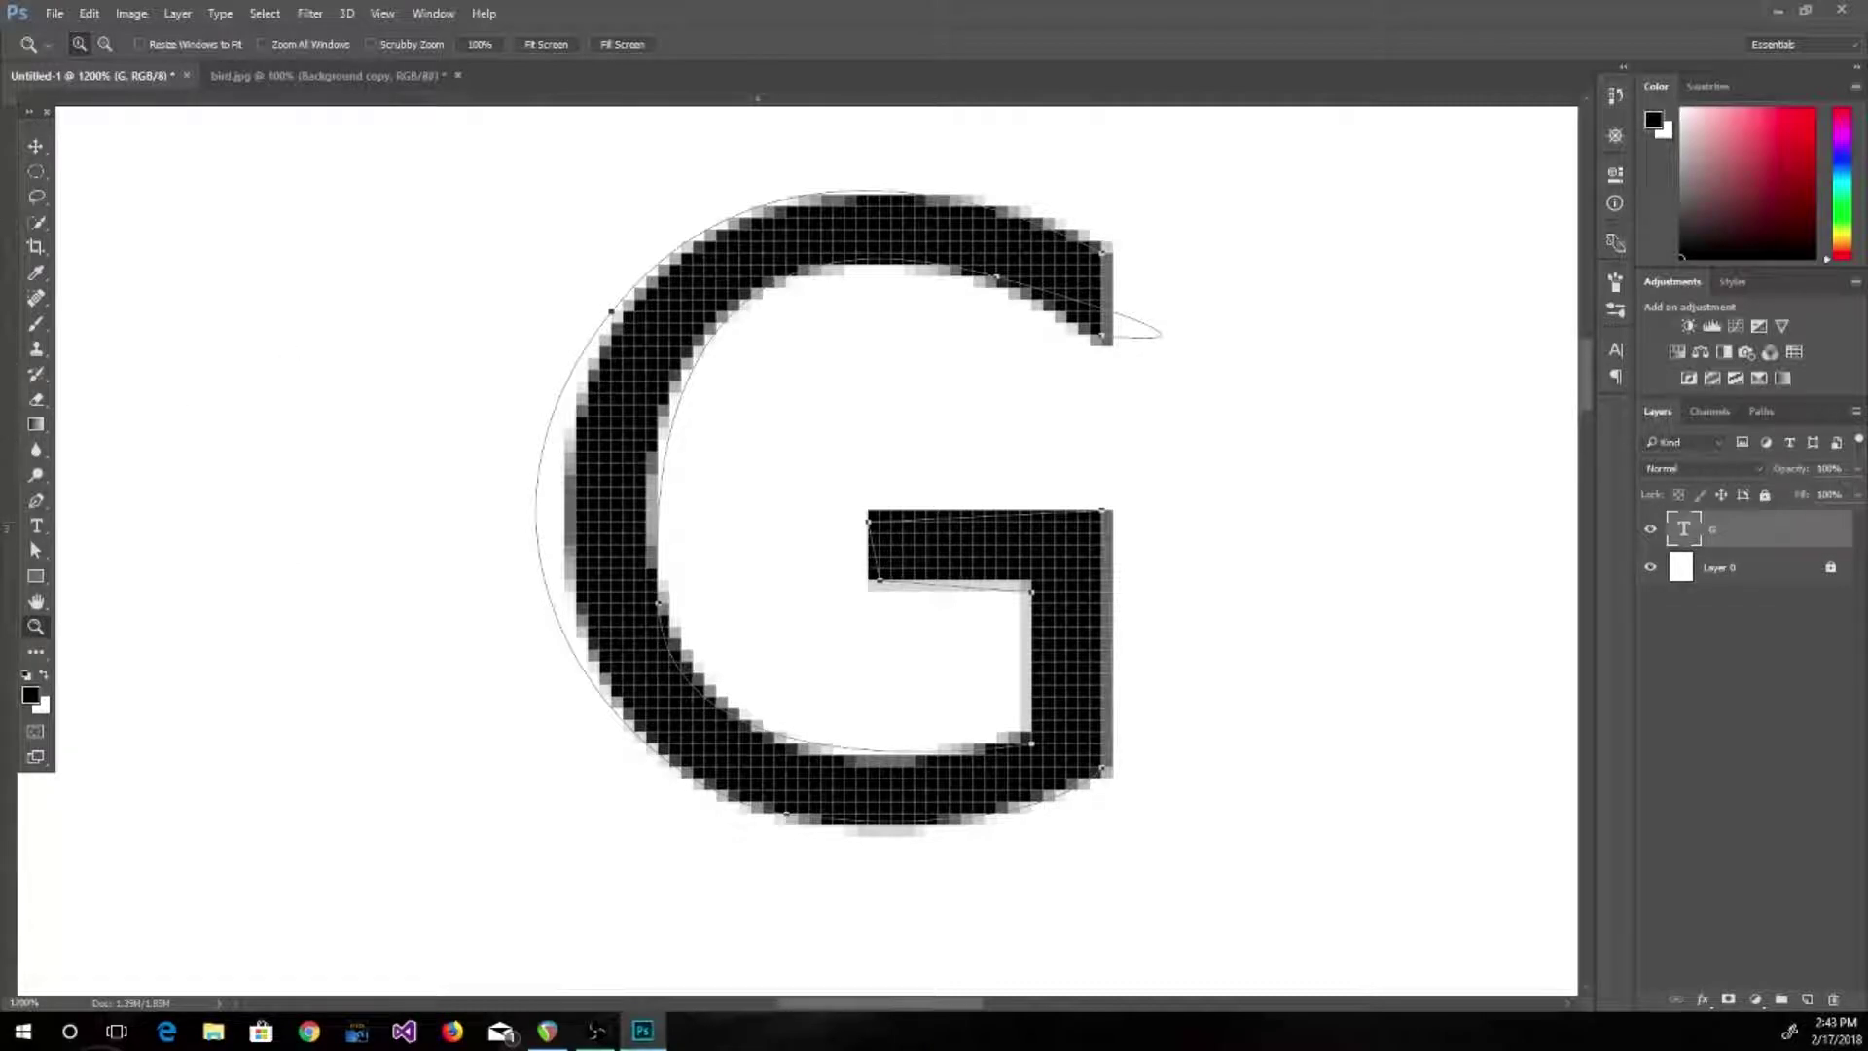
left_click(34, 548)
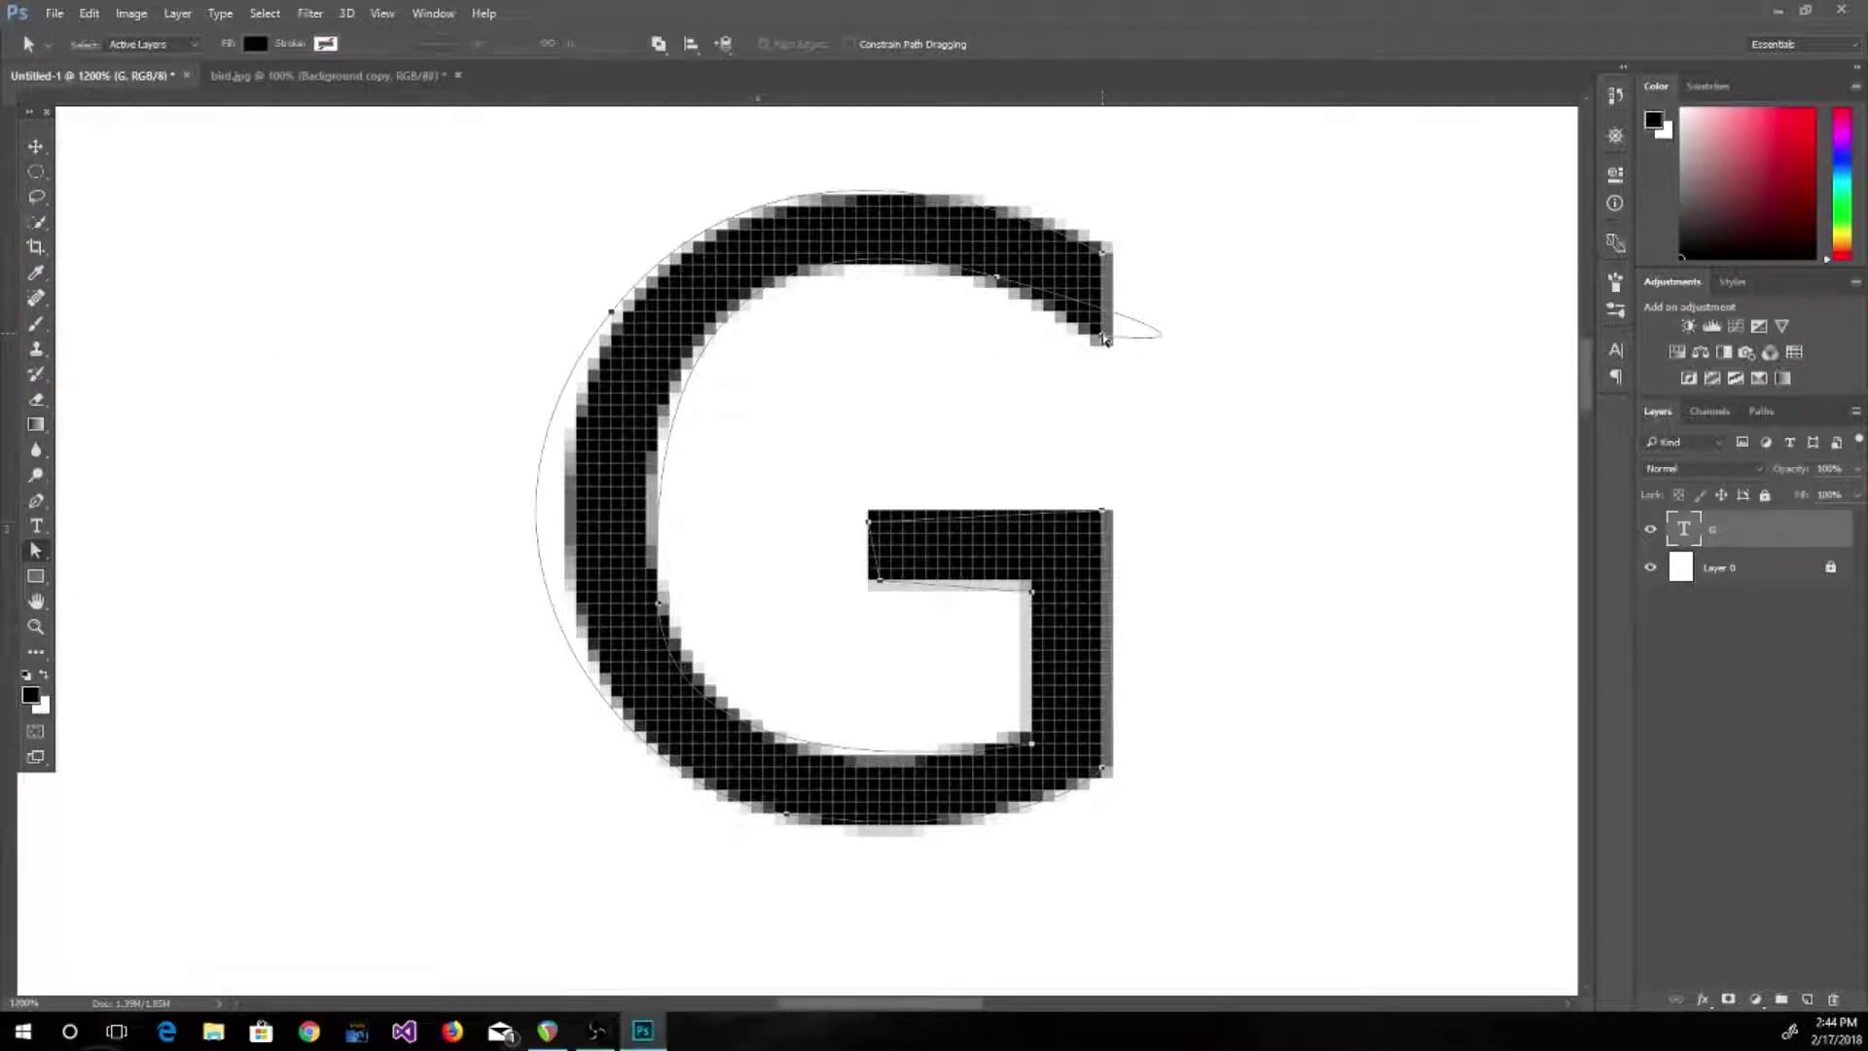
left_click(995, 282)
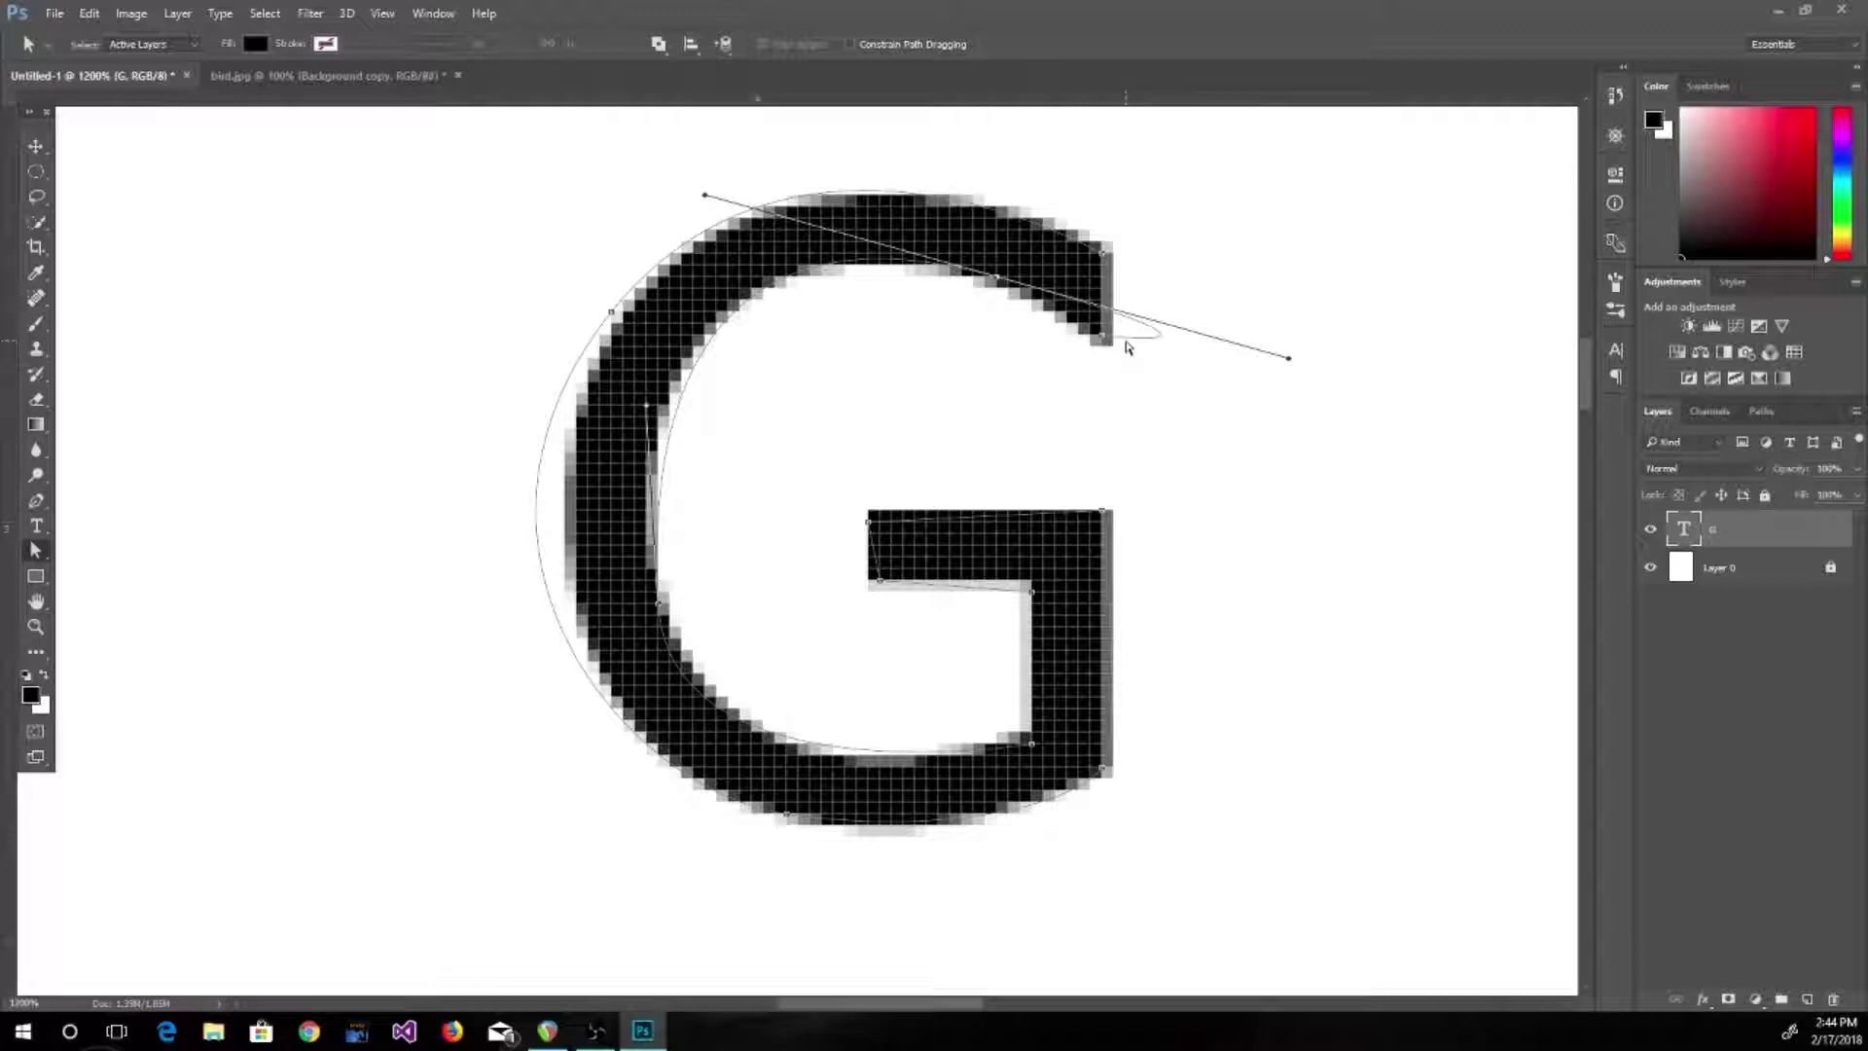
left_click_drag(1289, 362, 1002, 287)
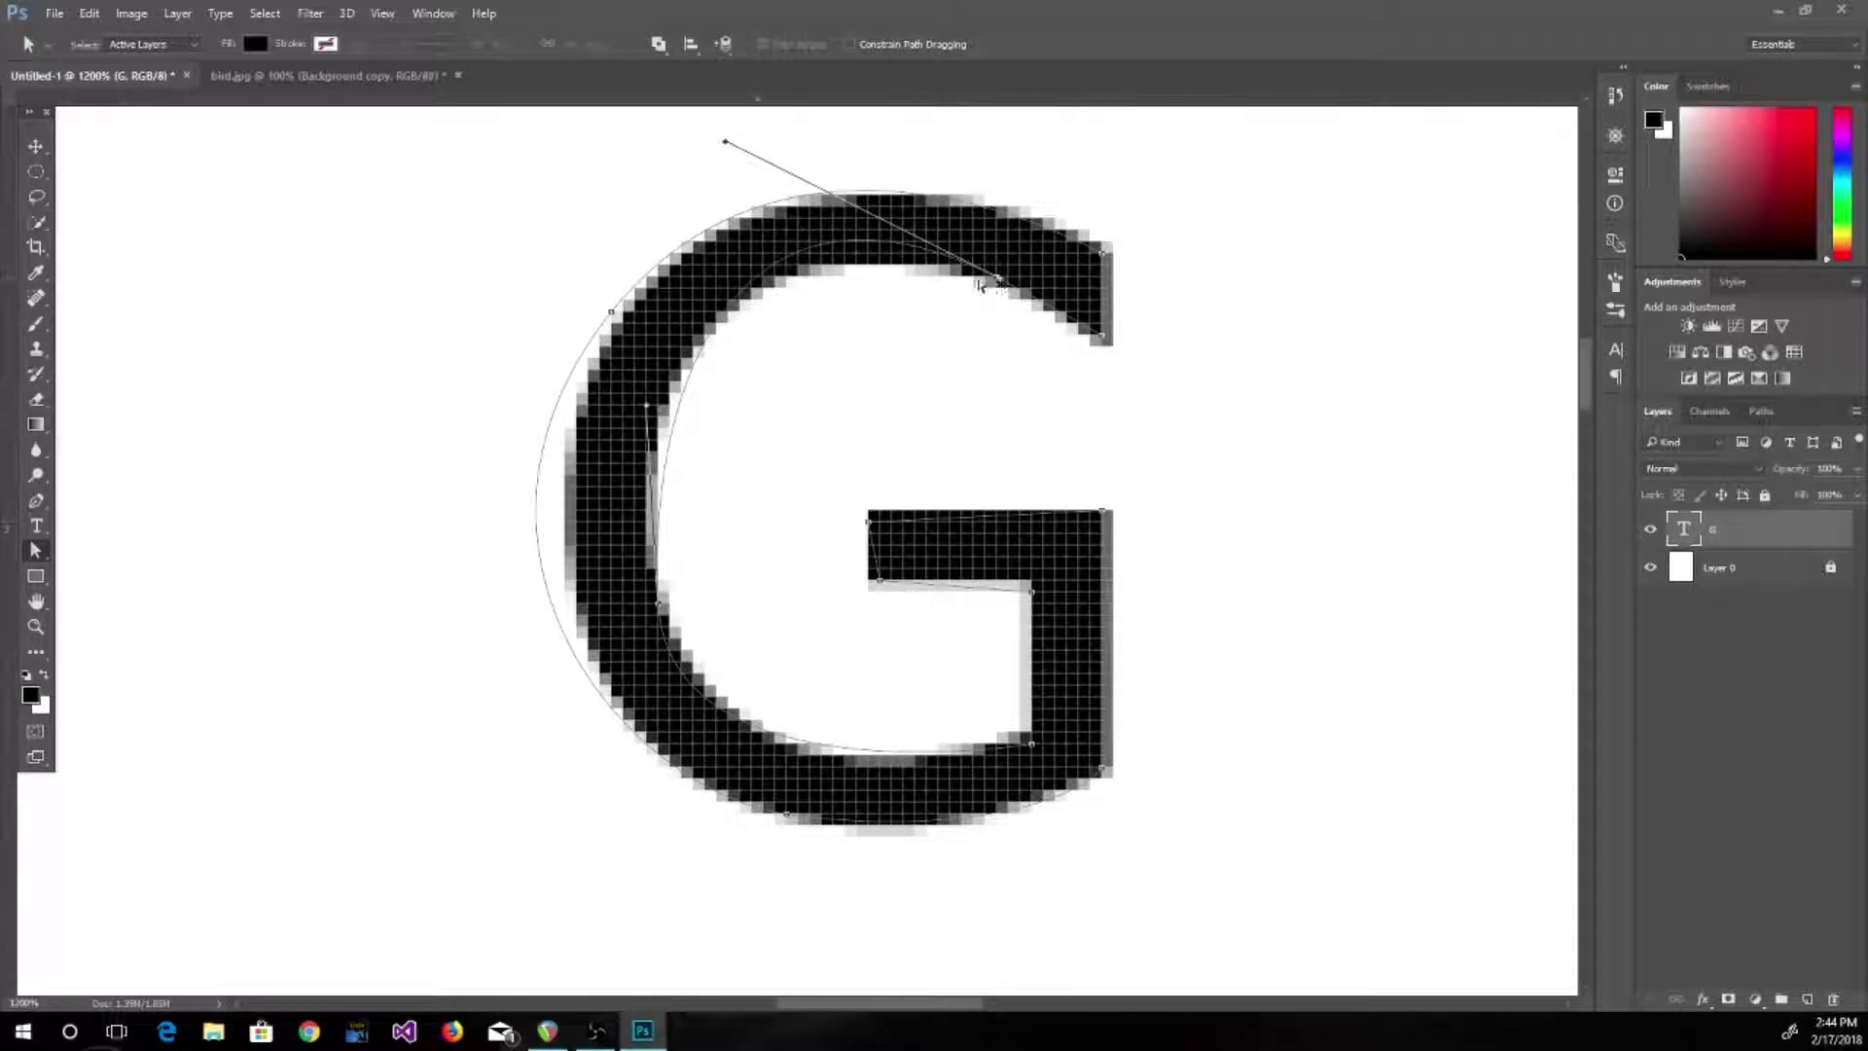
left_click_drag(728, 144, 672, 210)
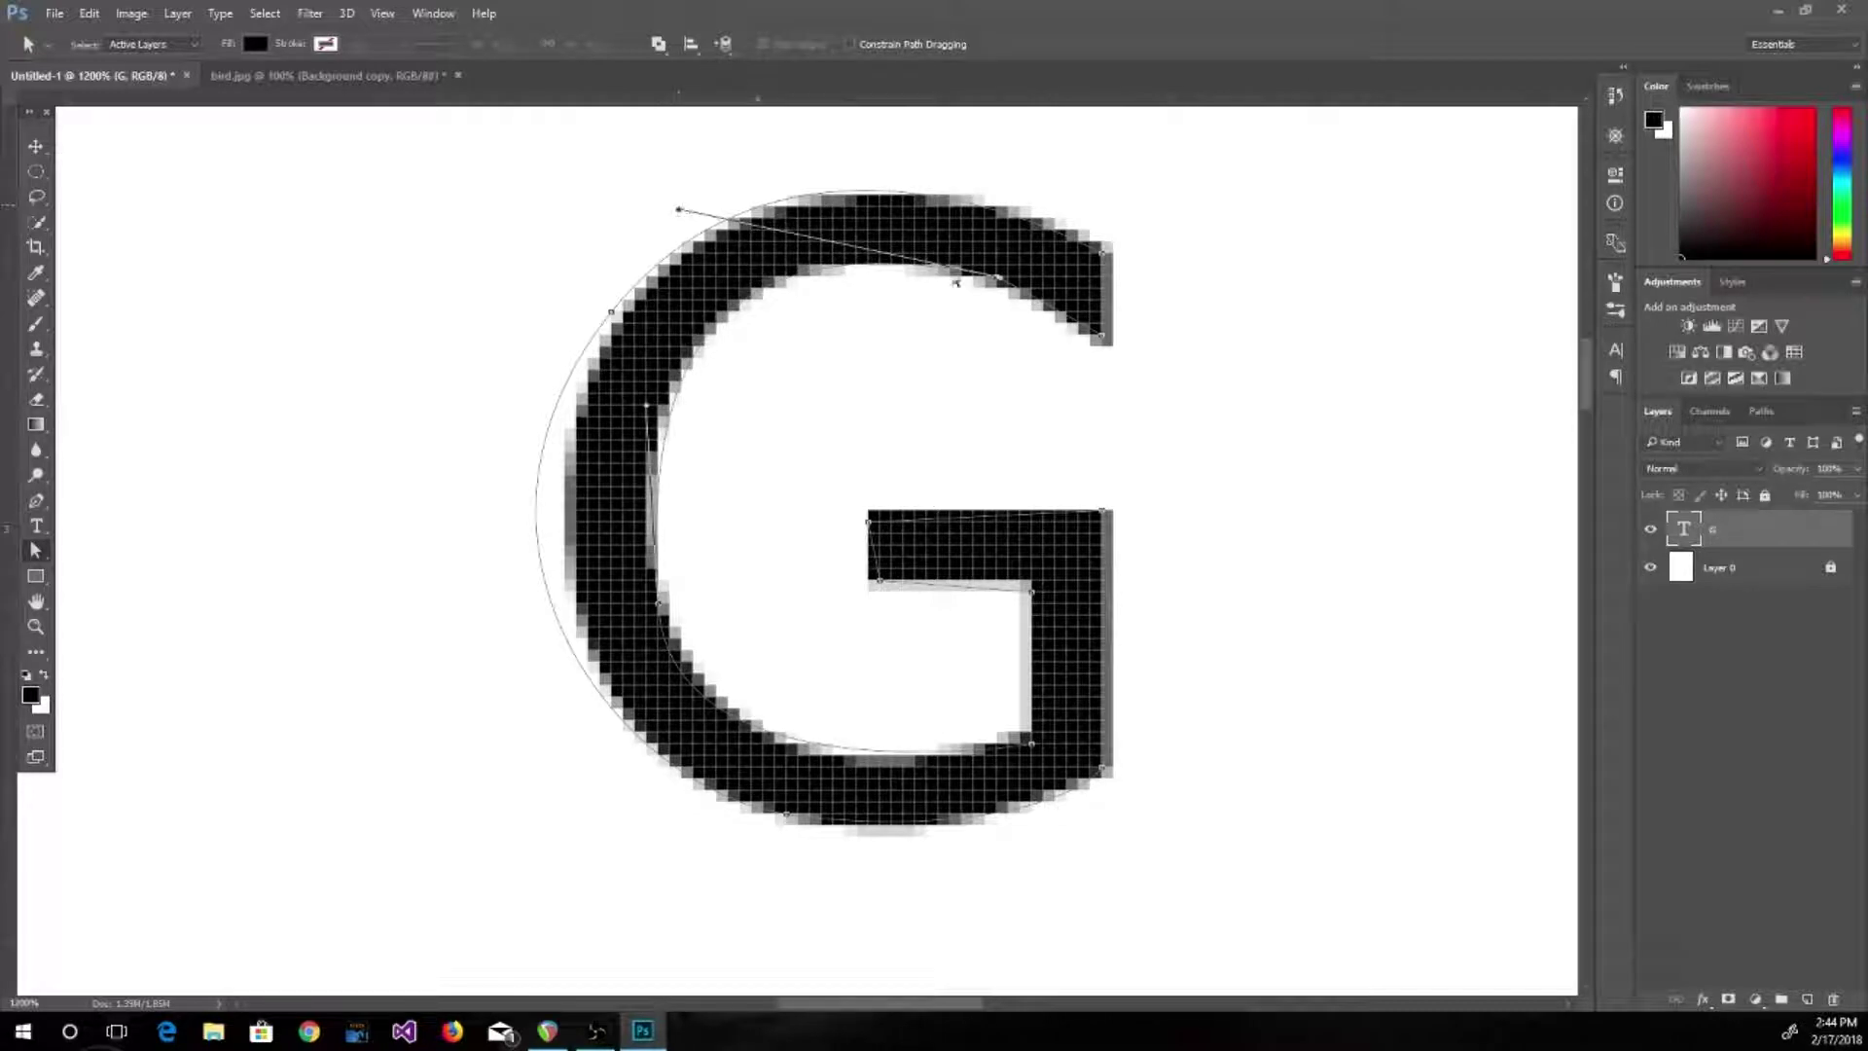
left_click_drag(999, 281, 994, 281)
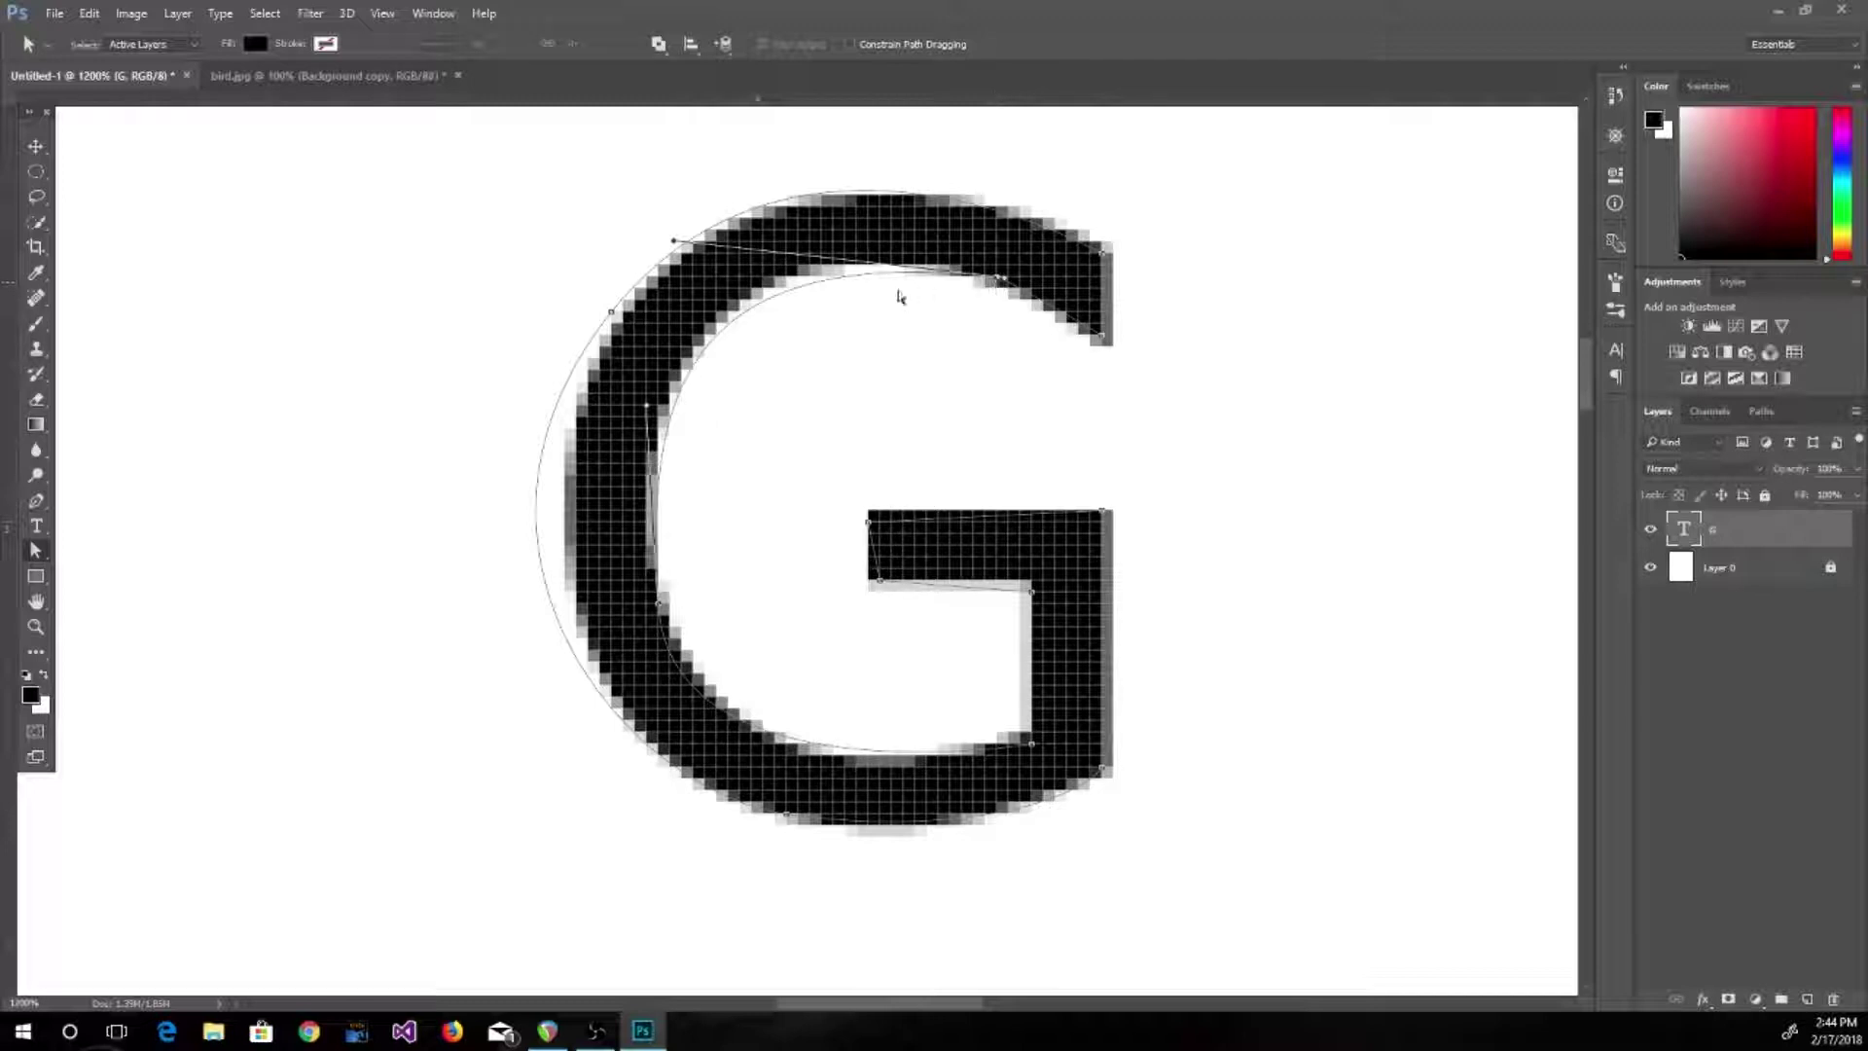
mouse_move(676, 243)
left_mouse_down()
mouse_move(639, 223)
mouse_move(653, 234)
left_mouse_up()
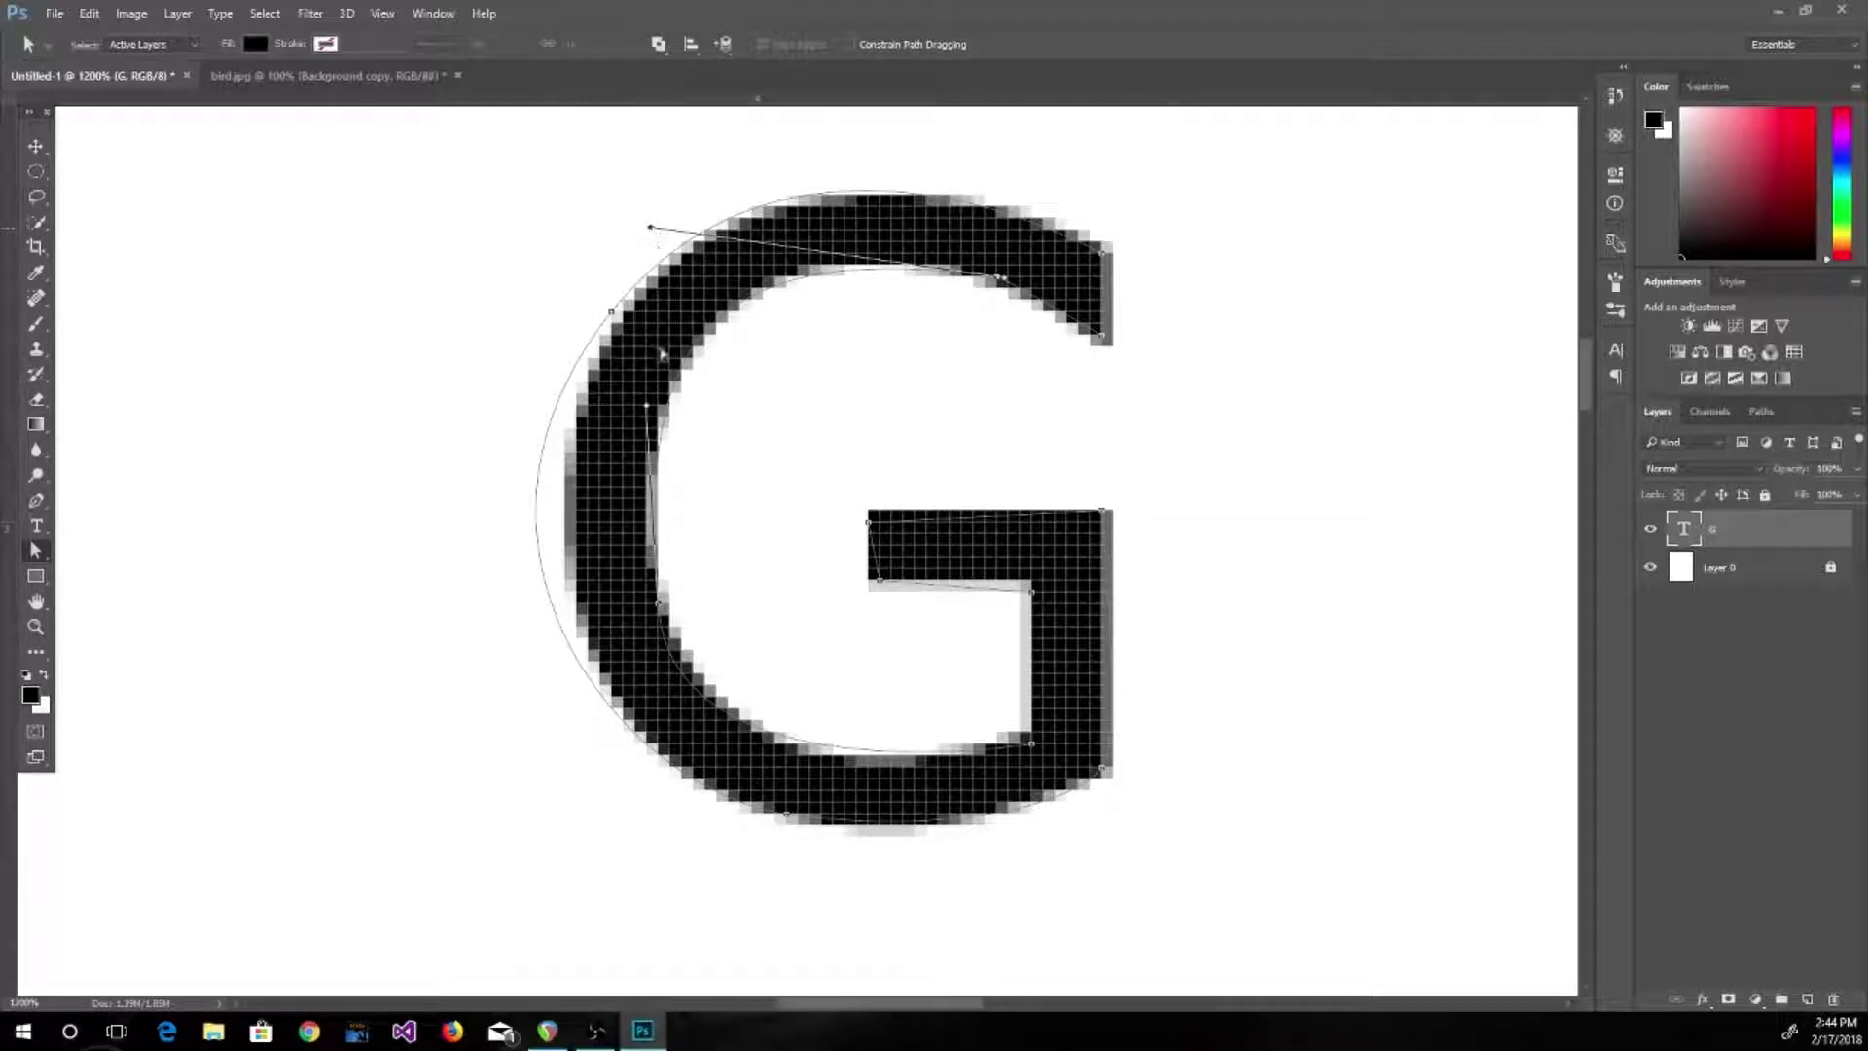
Adjust the direction handles of the inner left anchor and the outer upper-left anchor to bring the path closer to the G's edges
left_click(647, 408)
left_click_drag(644, 407, 643, 407)
left_click_drag(671, 804, 708, 829)
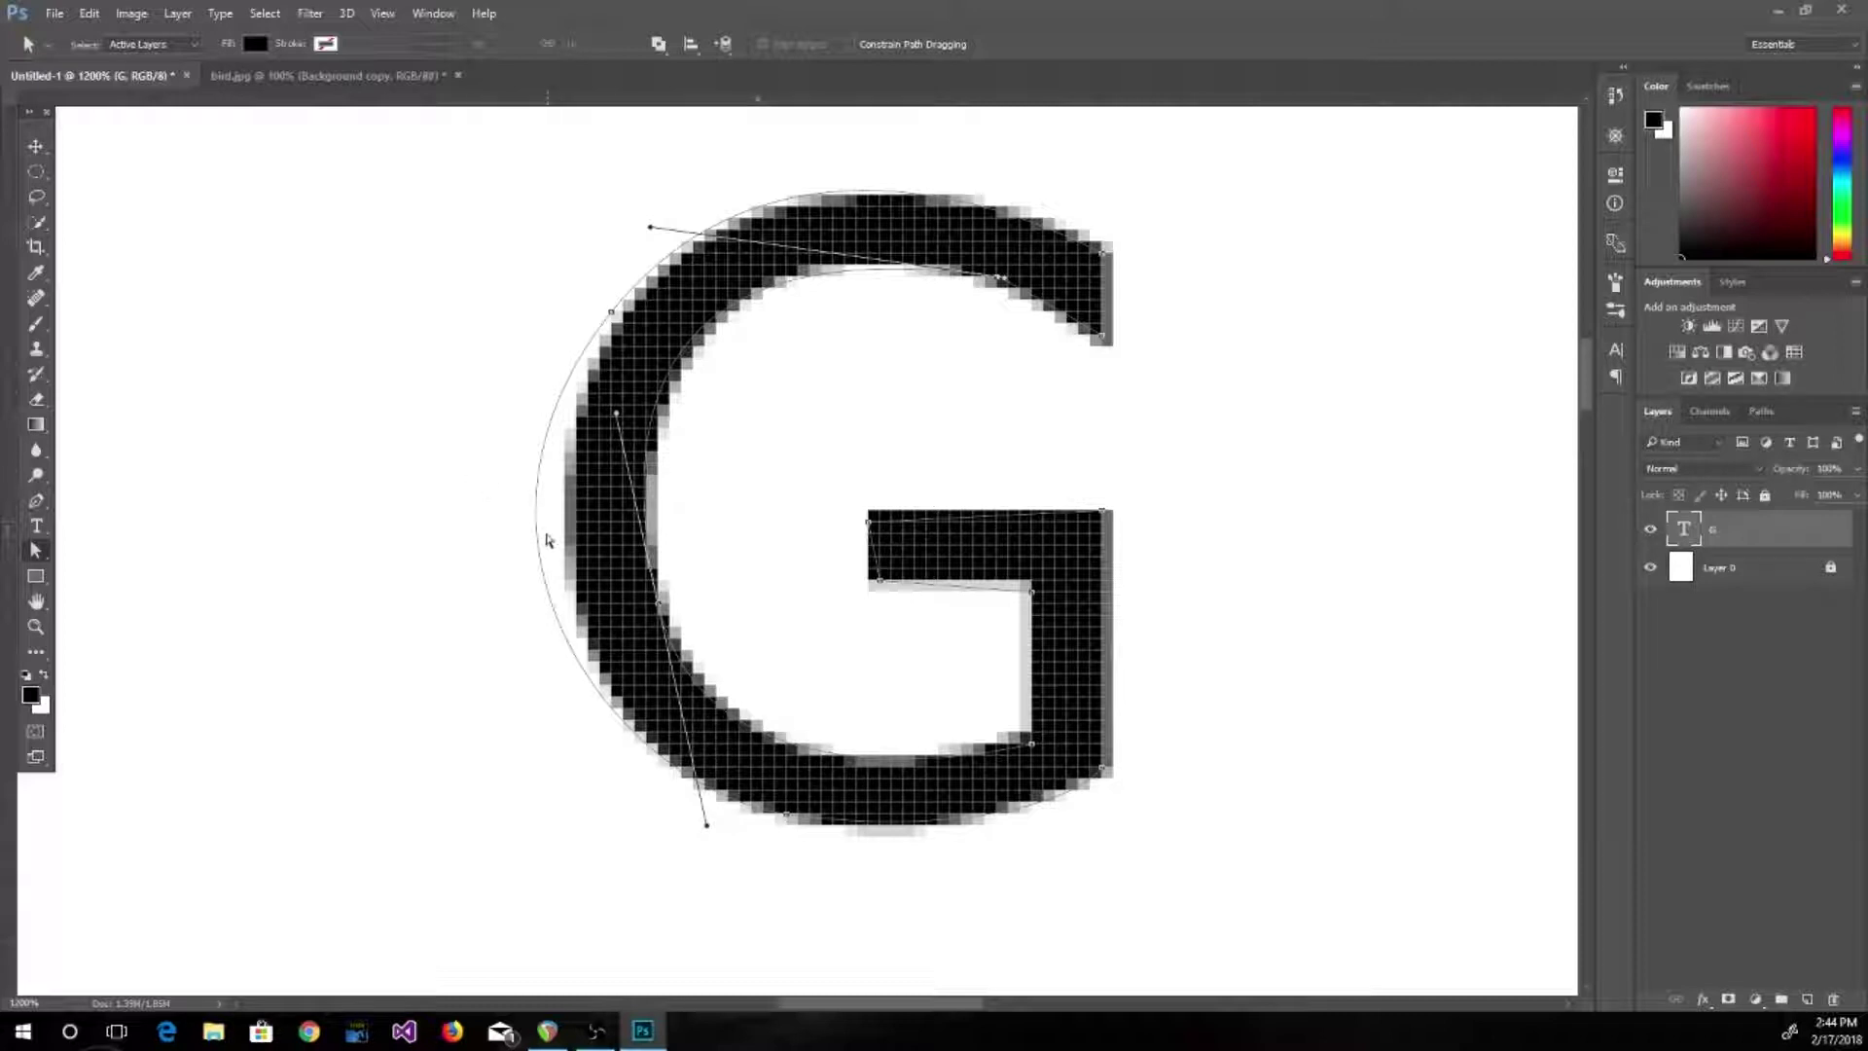
left_click(611, 313)
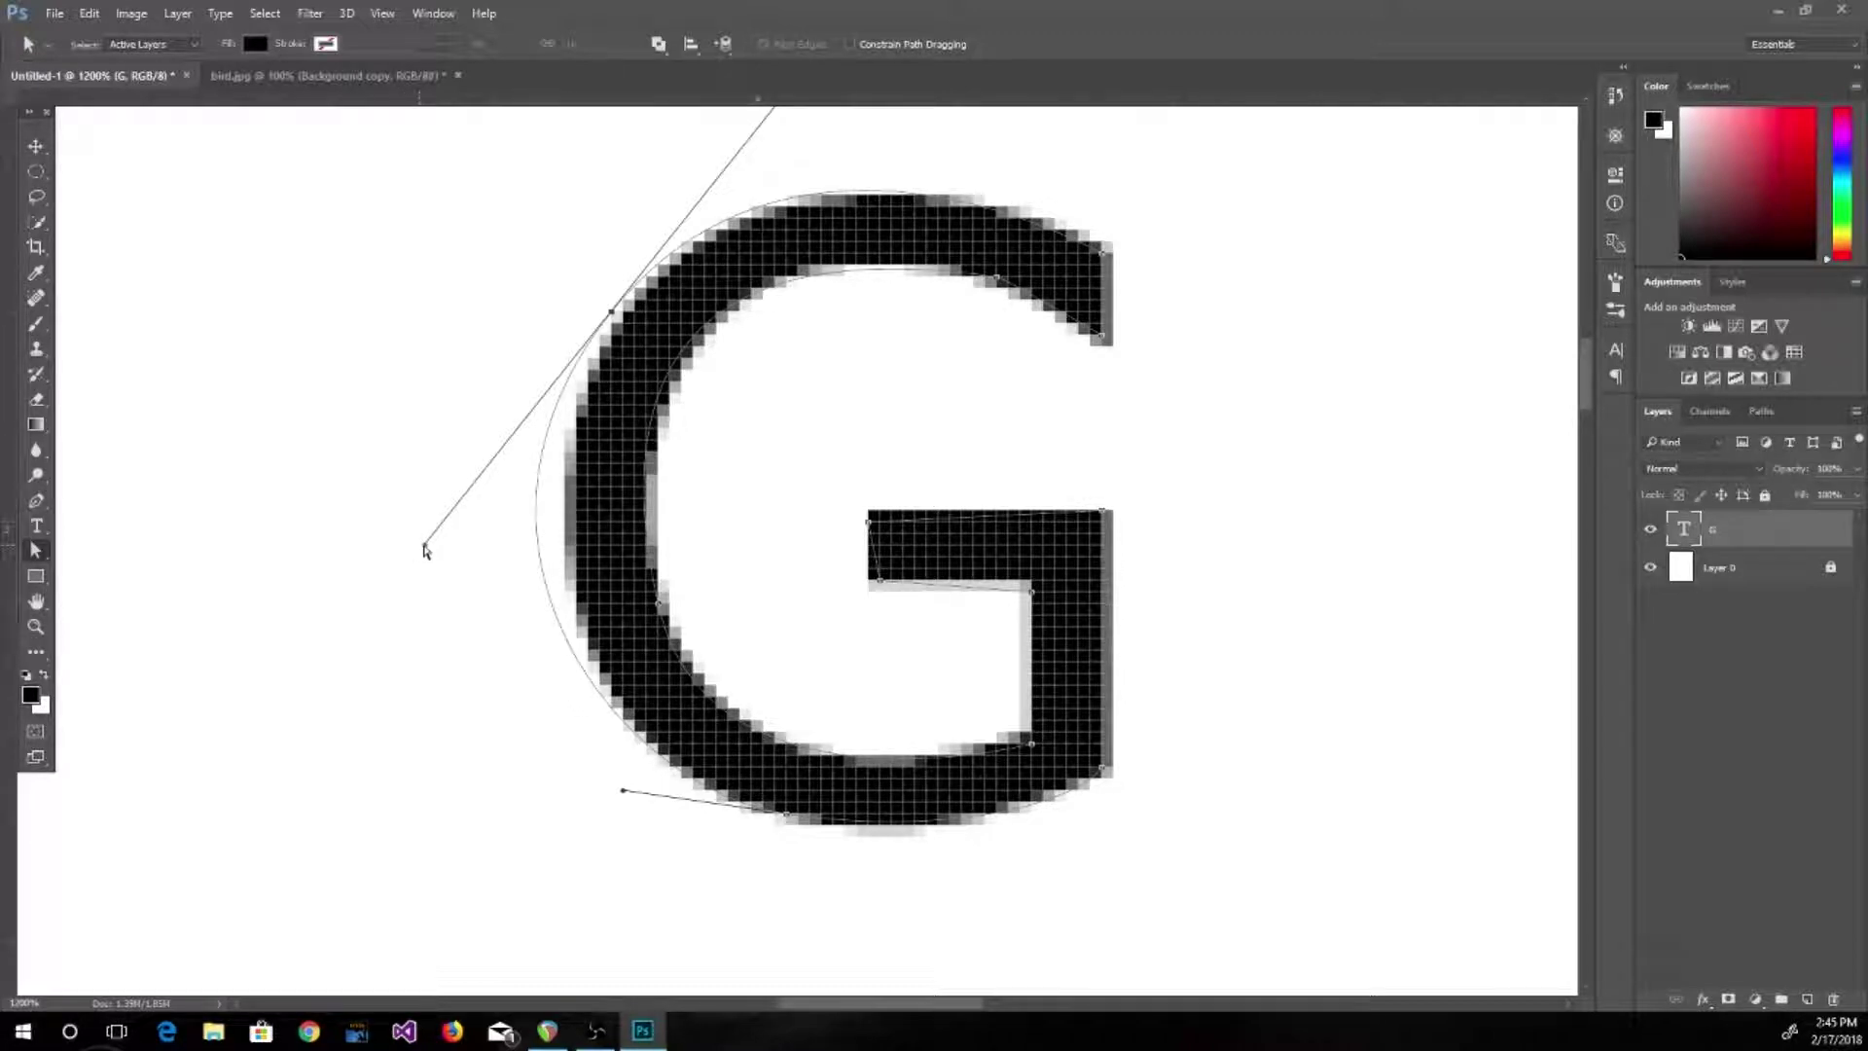
left_click_drag(425, 546, 420, 443)
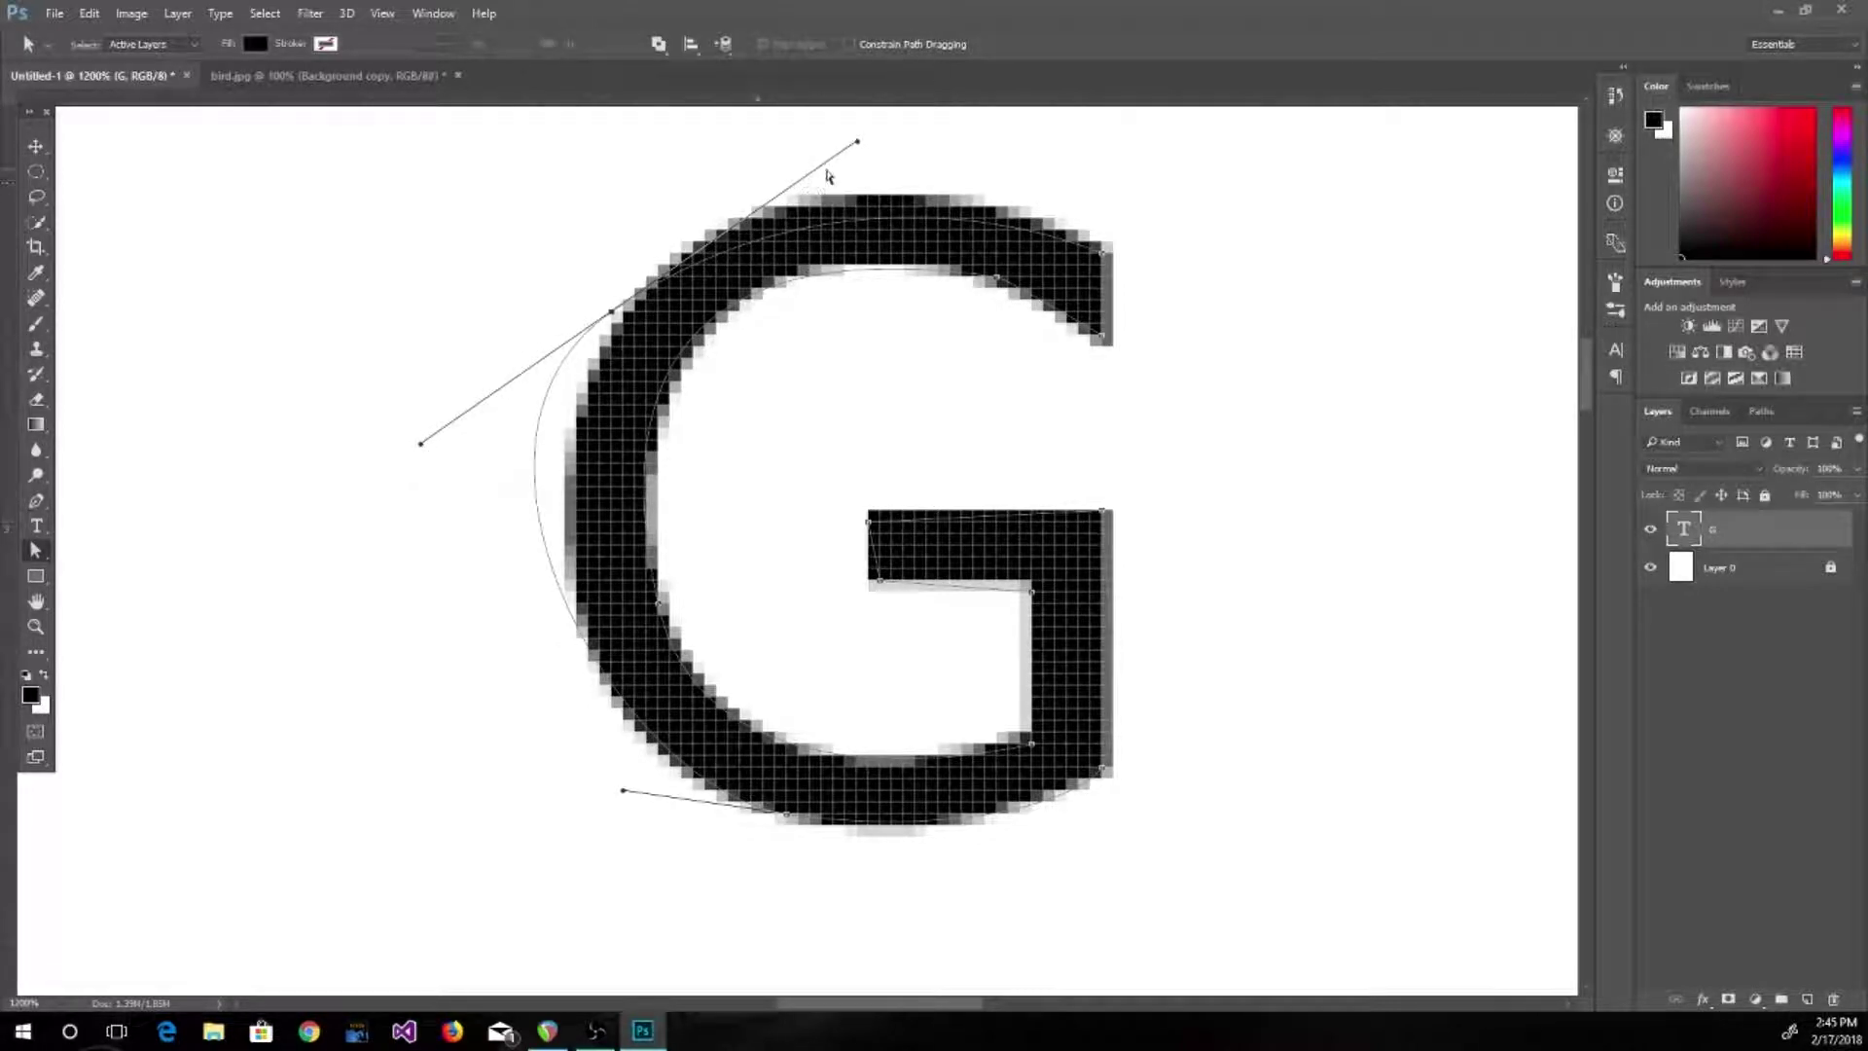
mouse_move(857, 144)
left_mouse_down()
mouse_move(854, 94)
mouse_move(842, 153)
left_mouse_up()
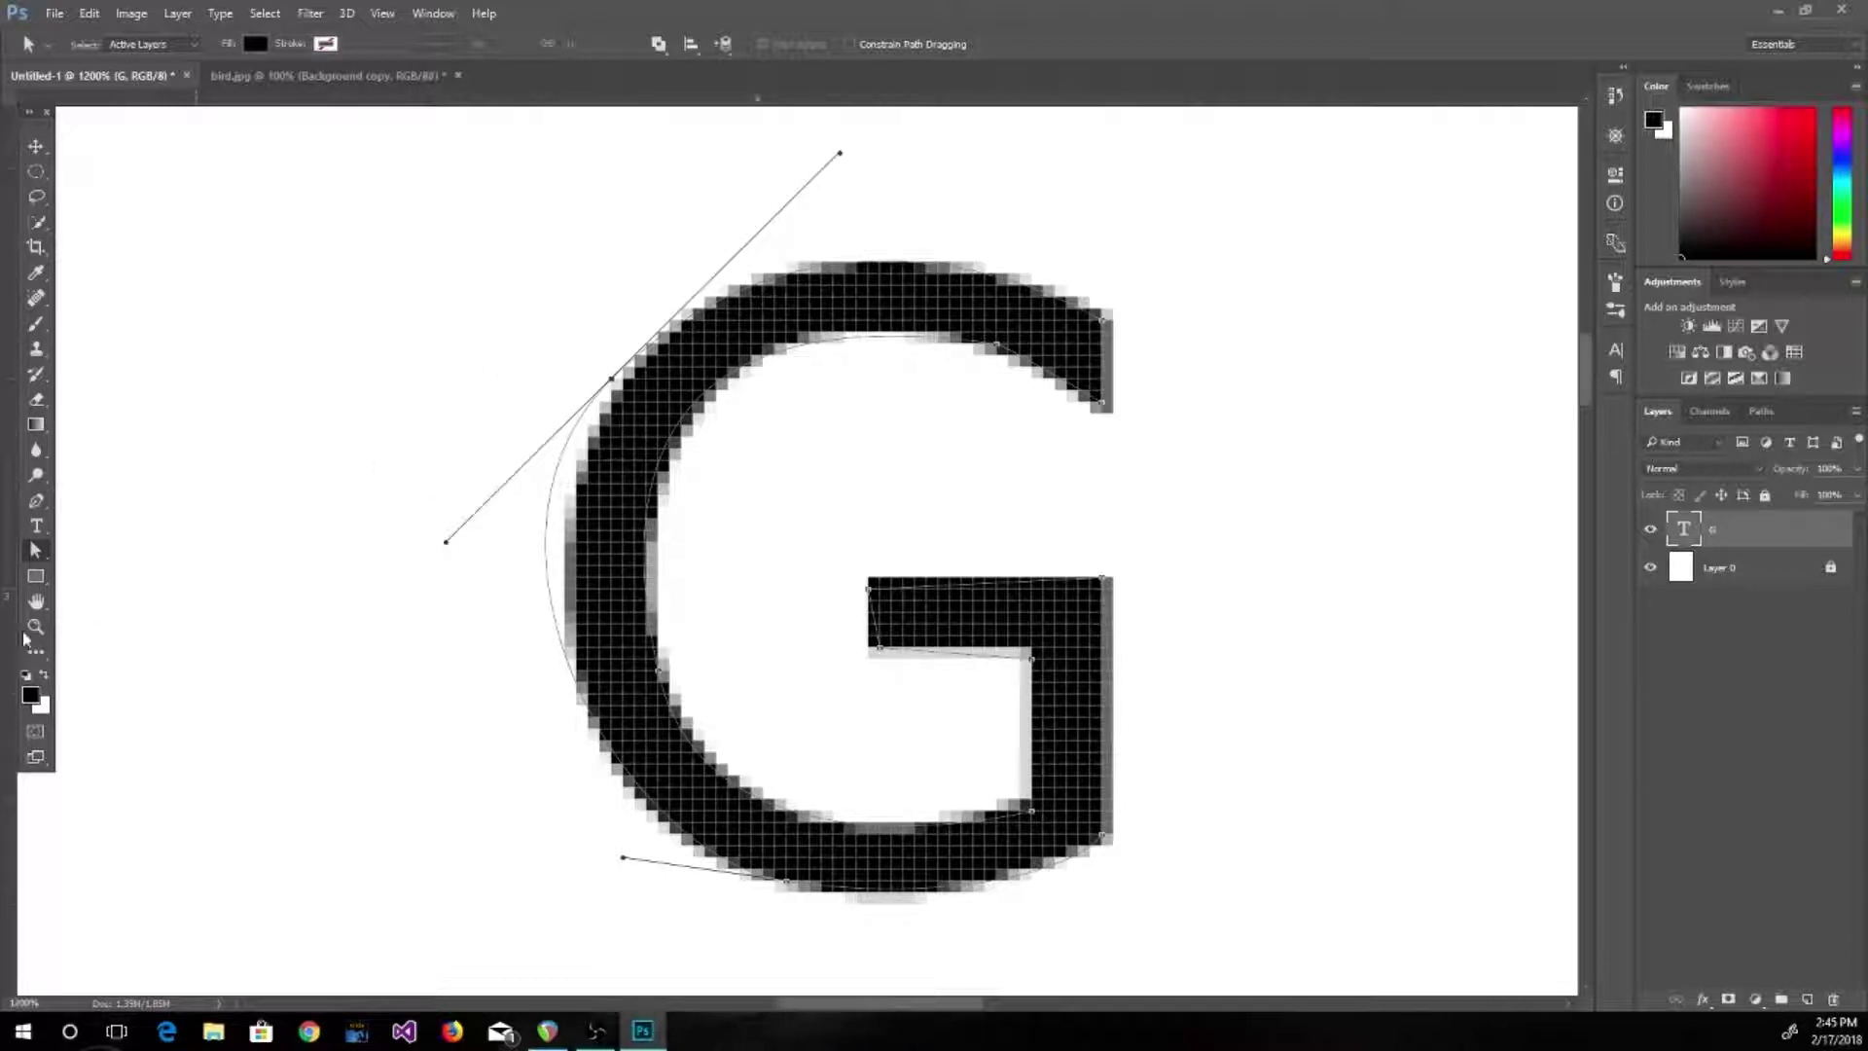
Add two anchor points to the path's outer left curve with the Add Anchor Point tool and shorten their handles
left_click(36, 502)
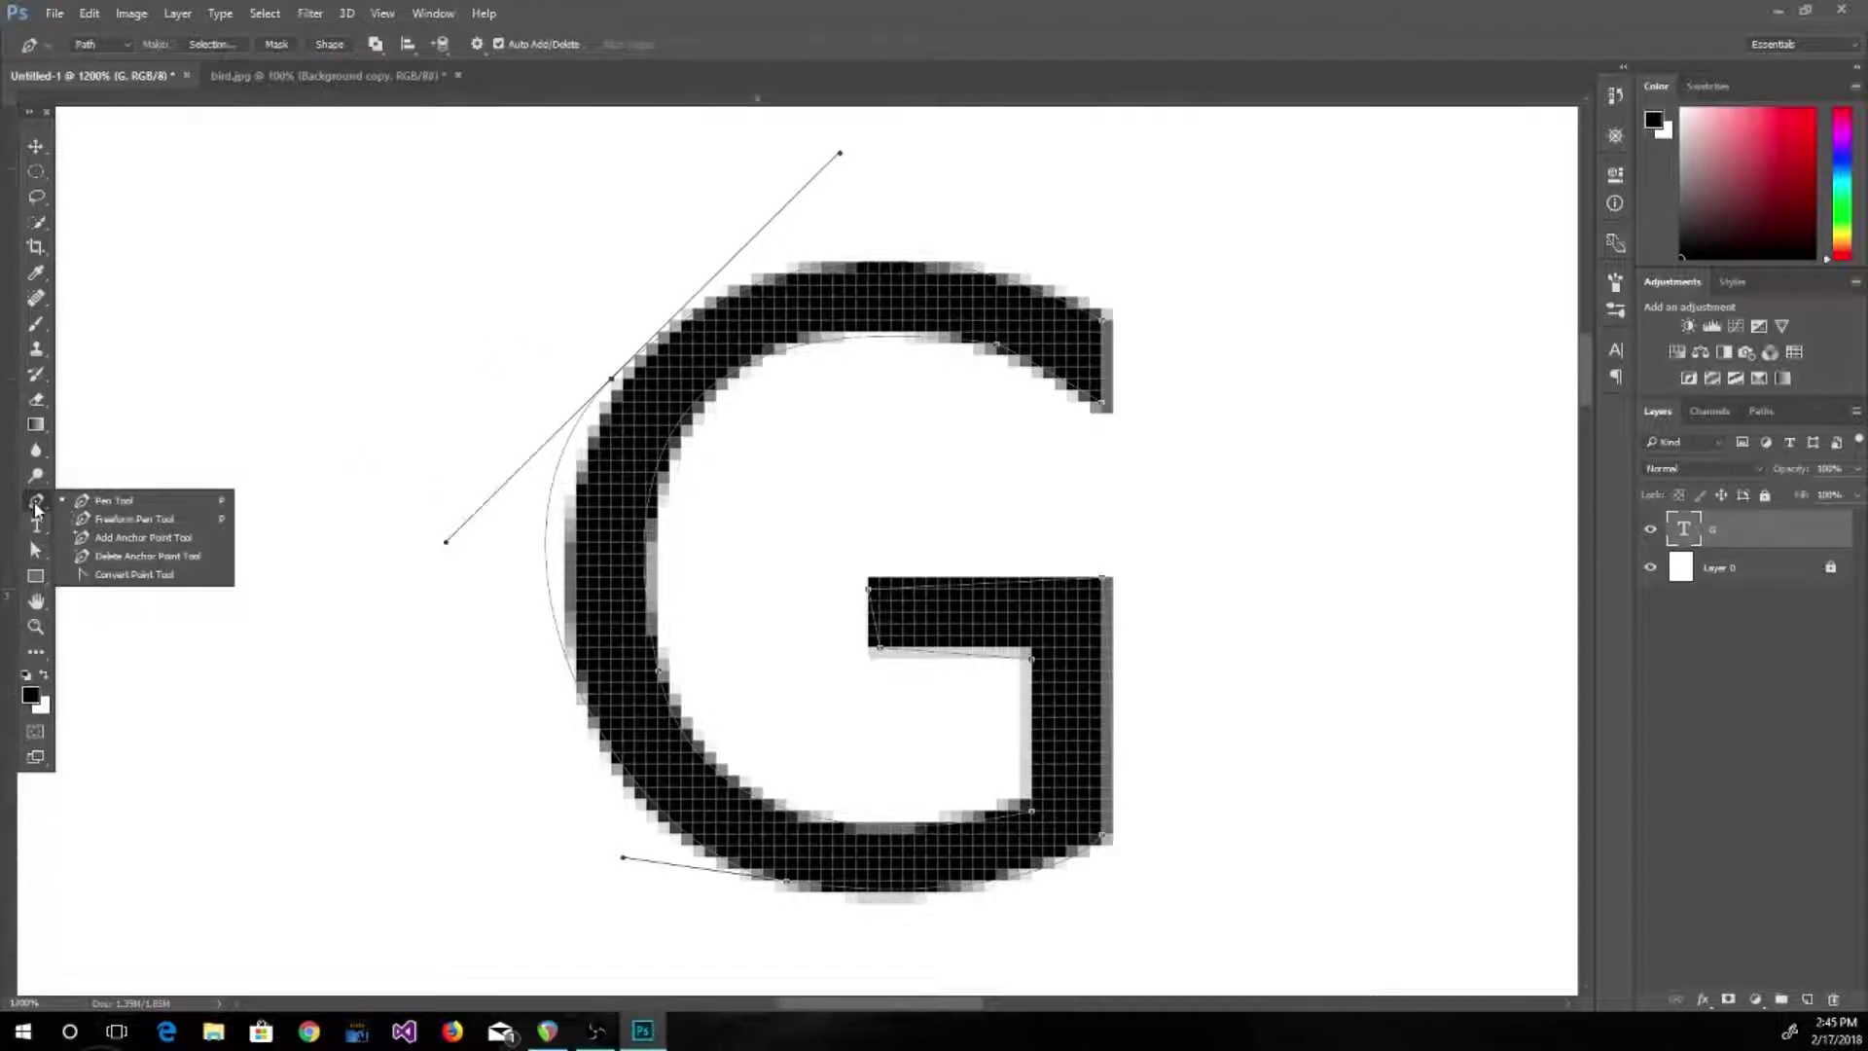
left_click(154, 539)
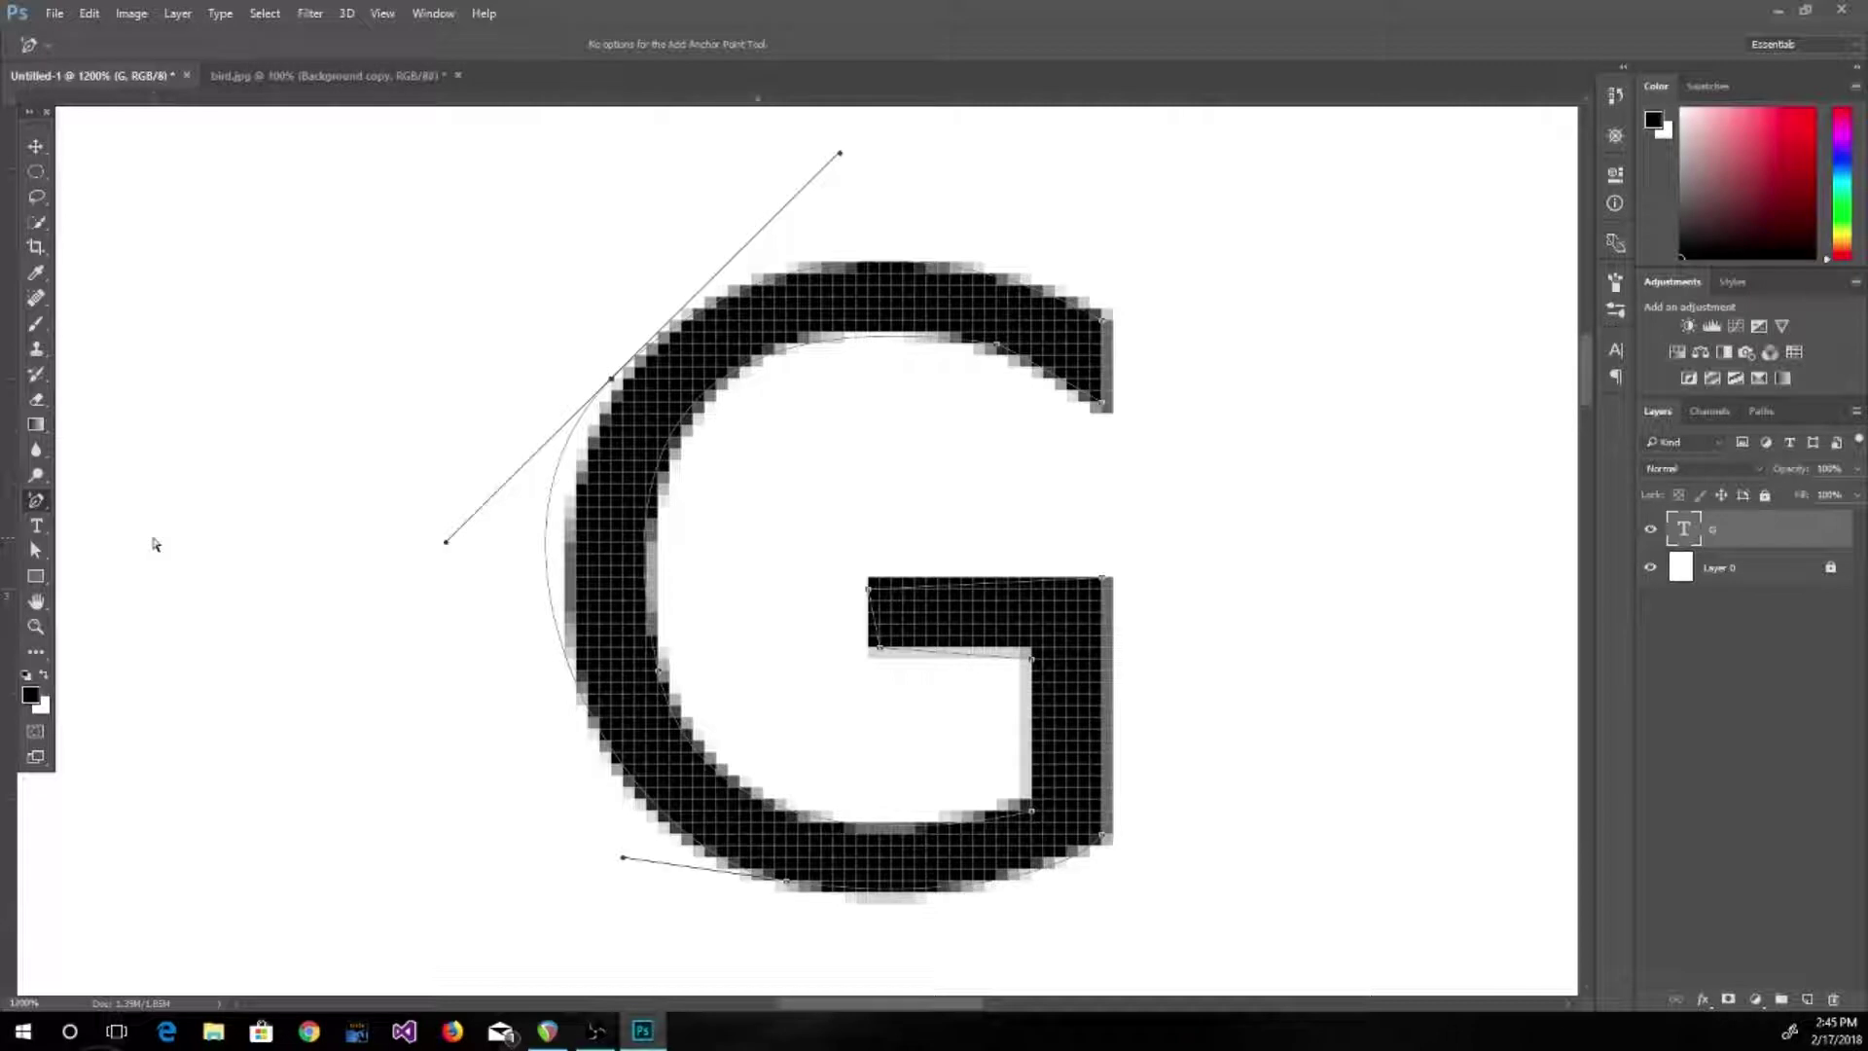
left_click(555, 497)
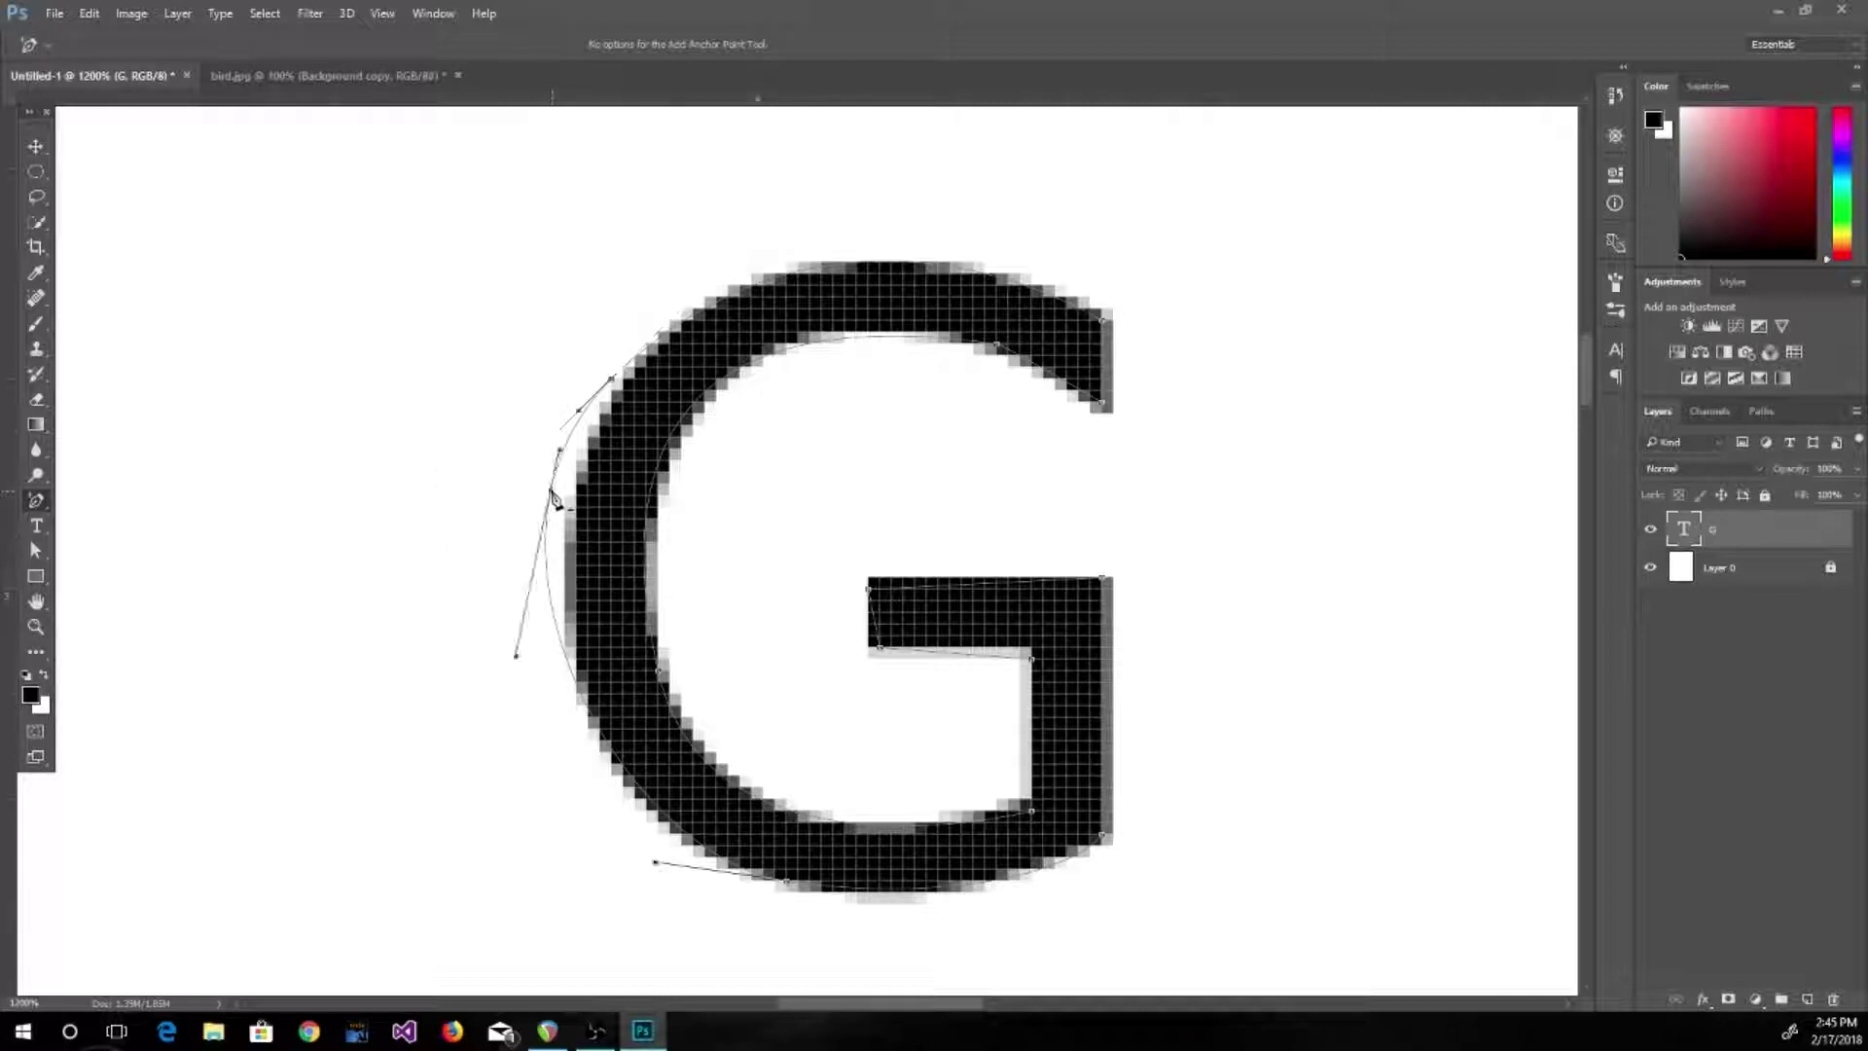
left_click_drag(551, 498, 545, 515)
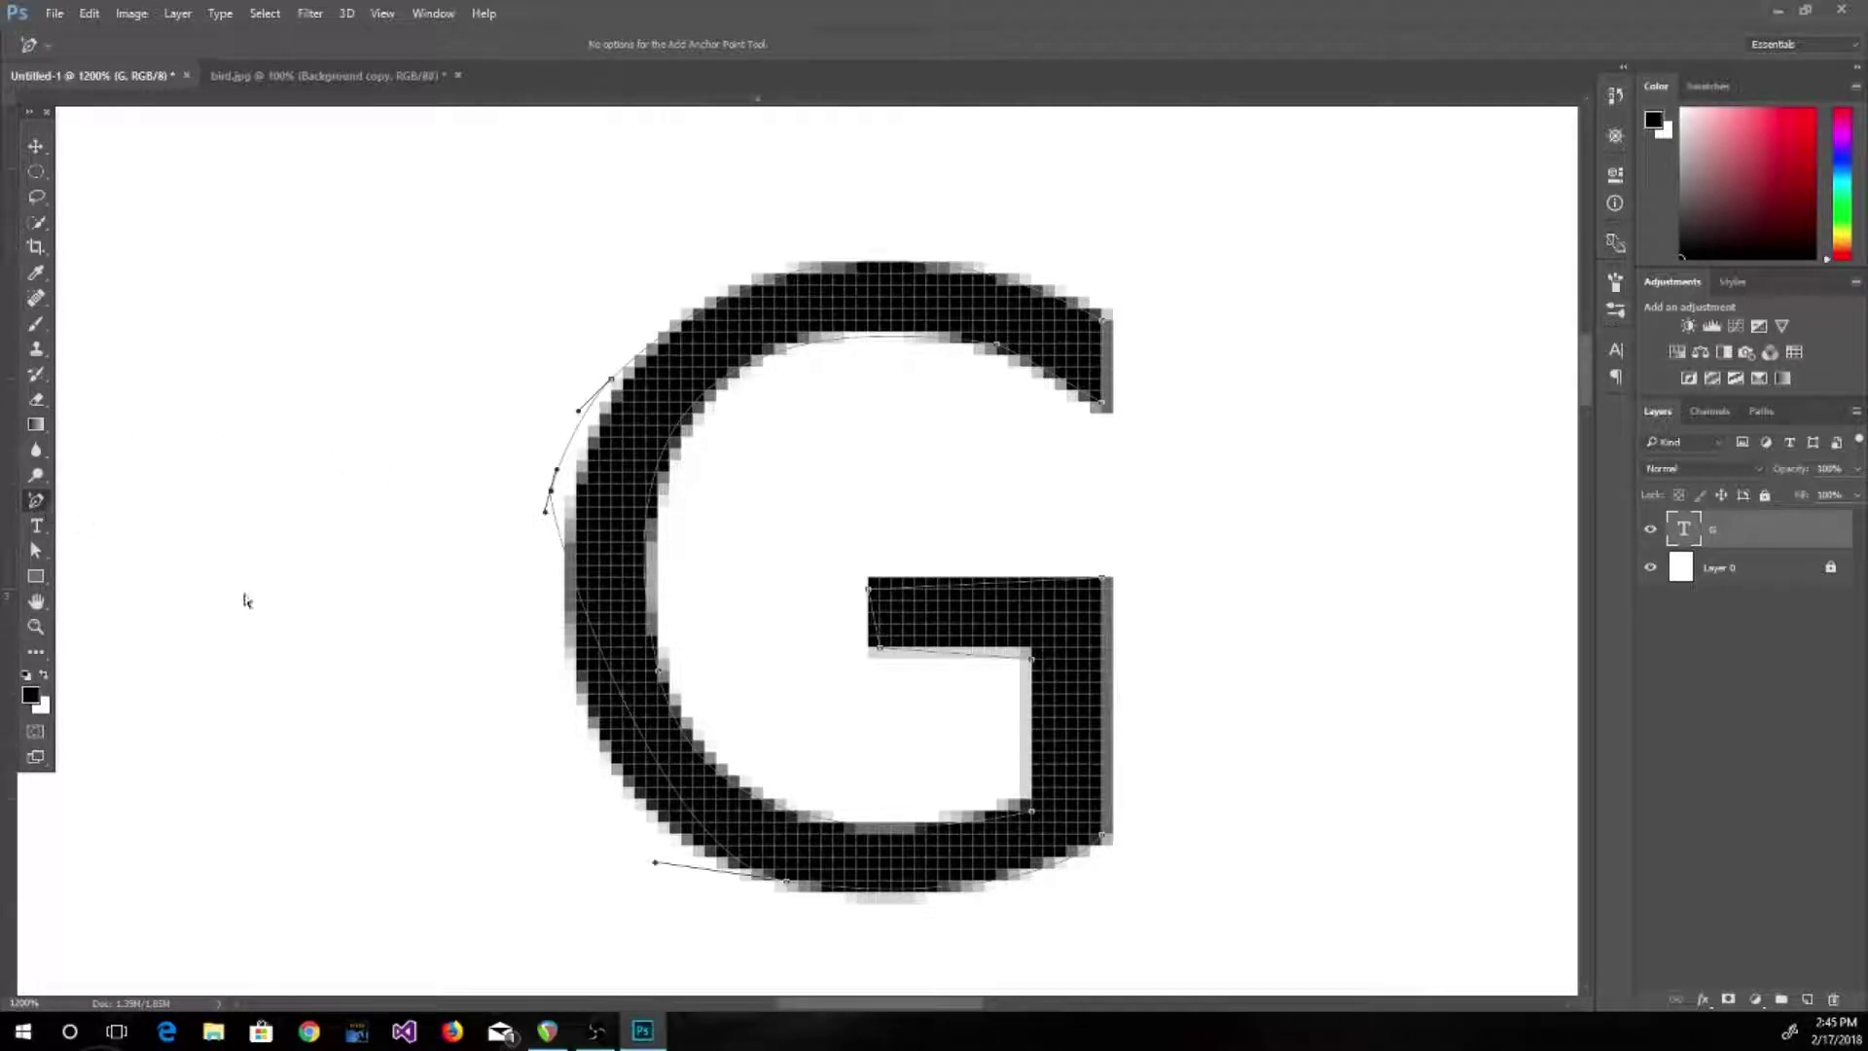
left_click(647, 751)
mouse_move(644, 742)
left_mouse_down()
mouse_move(632, 754)
mouse_move(658, 761)
left_mouse_up()
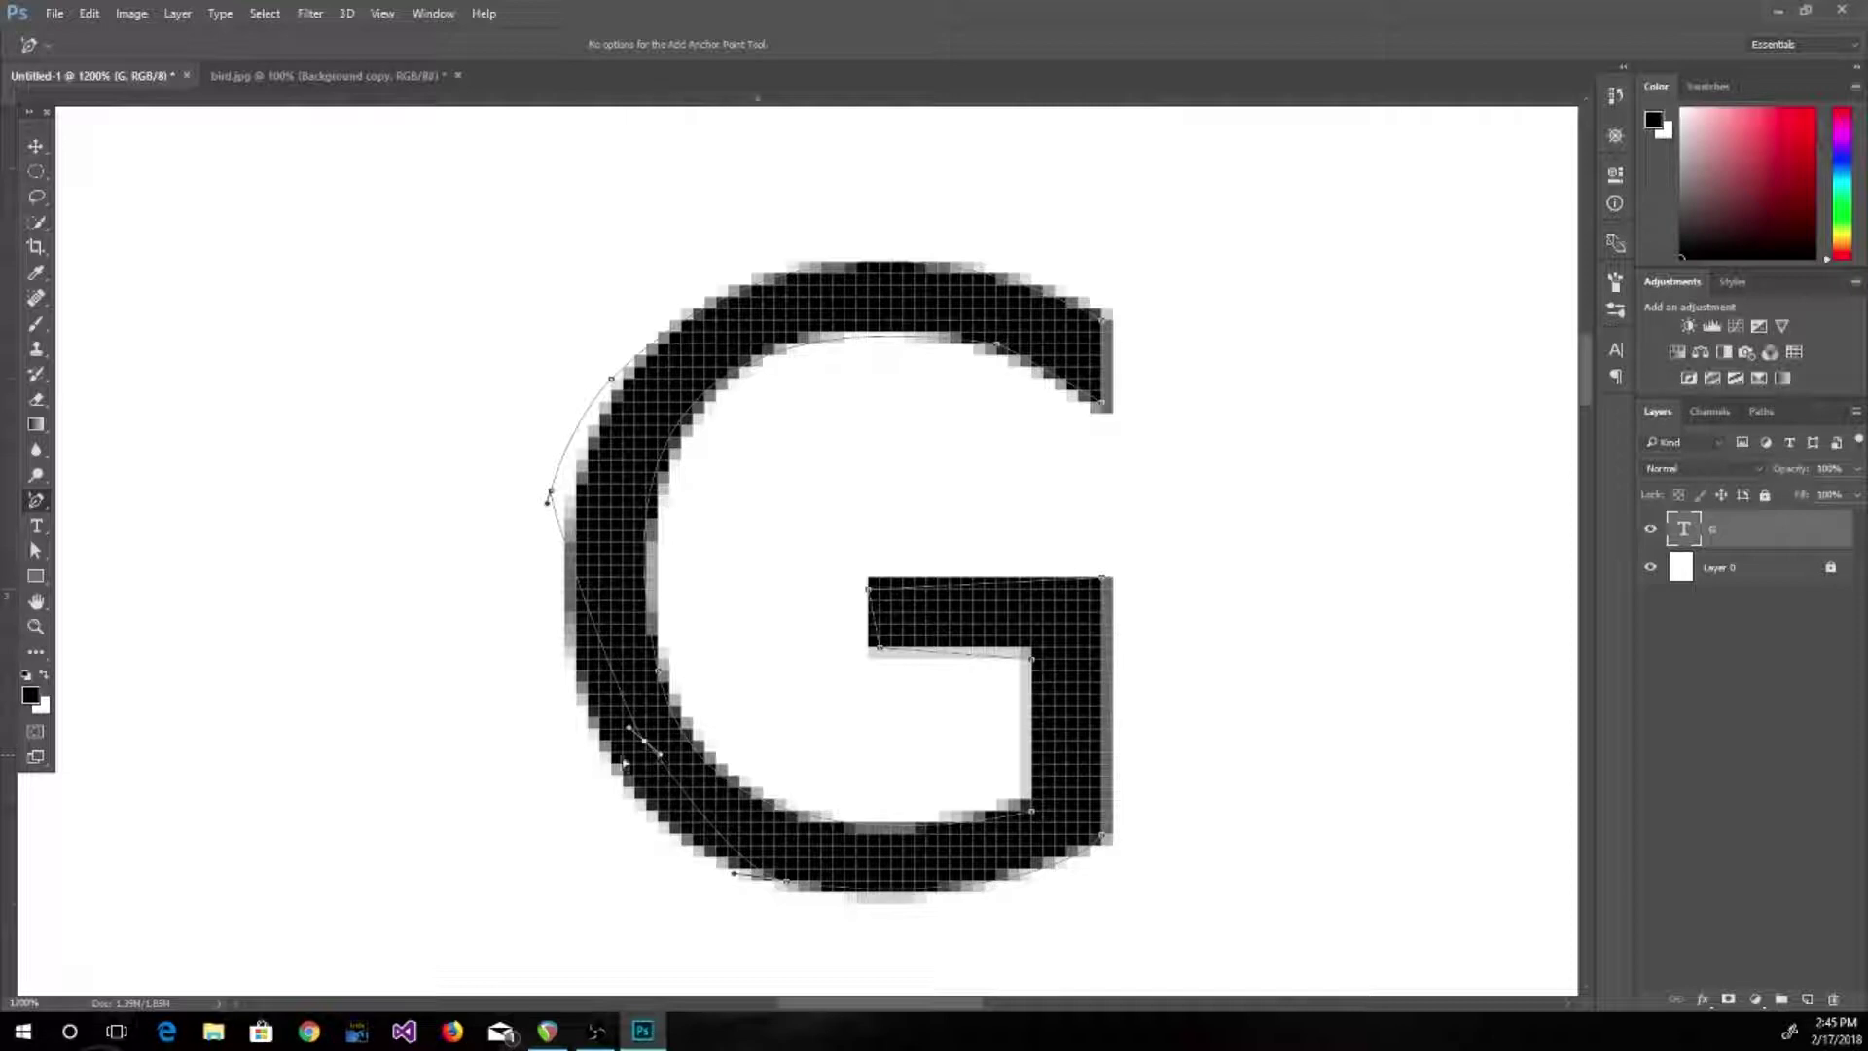
Move the outer left anchors onto the G's edge and adjust their handles to fit the left and top curves
left_click(43, 548)
left_click_drag(646, 745, 629, 812)
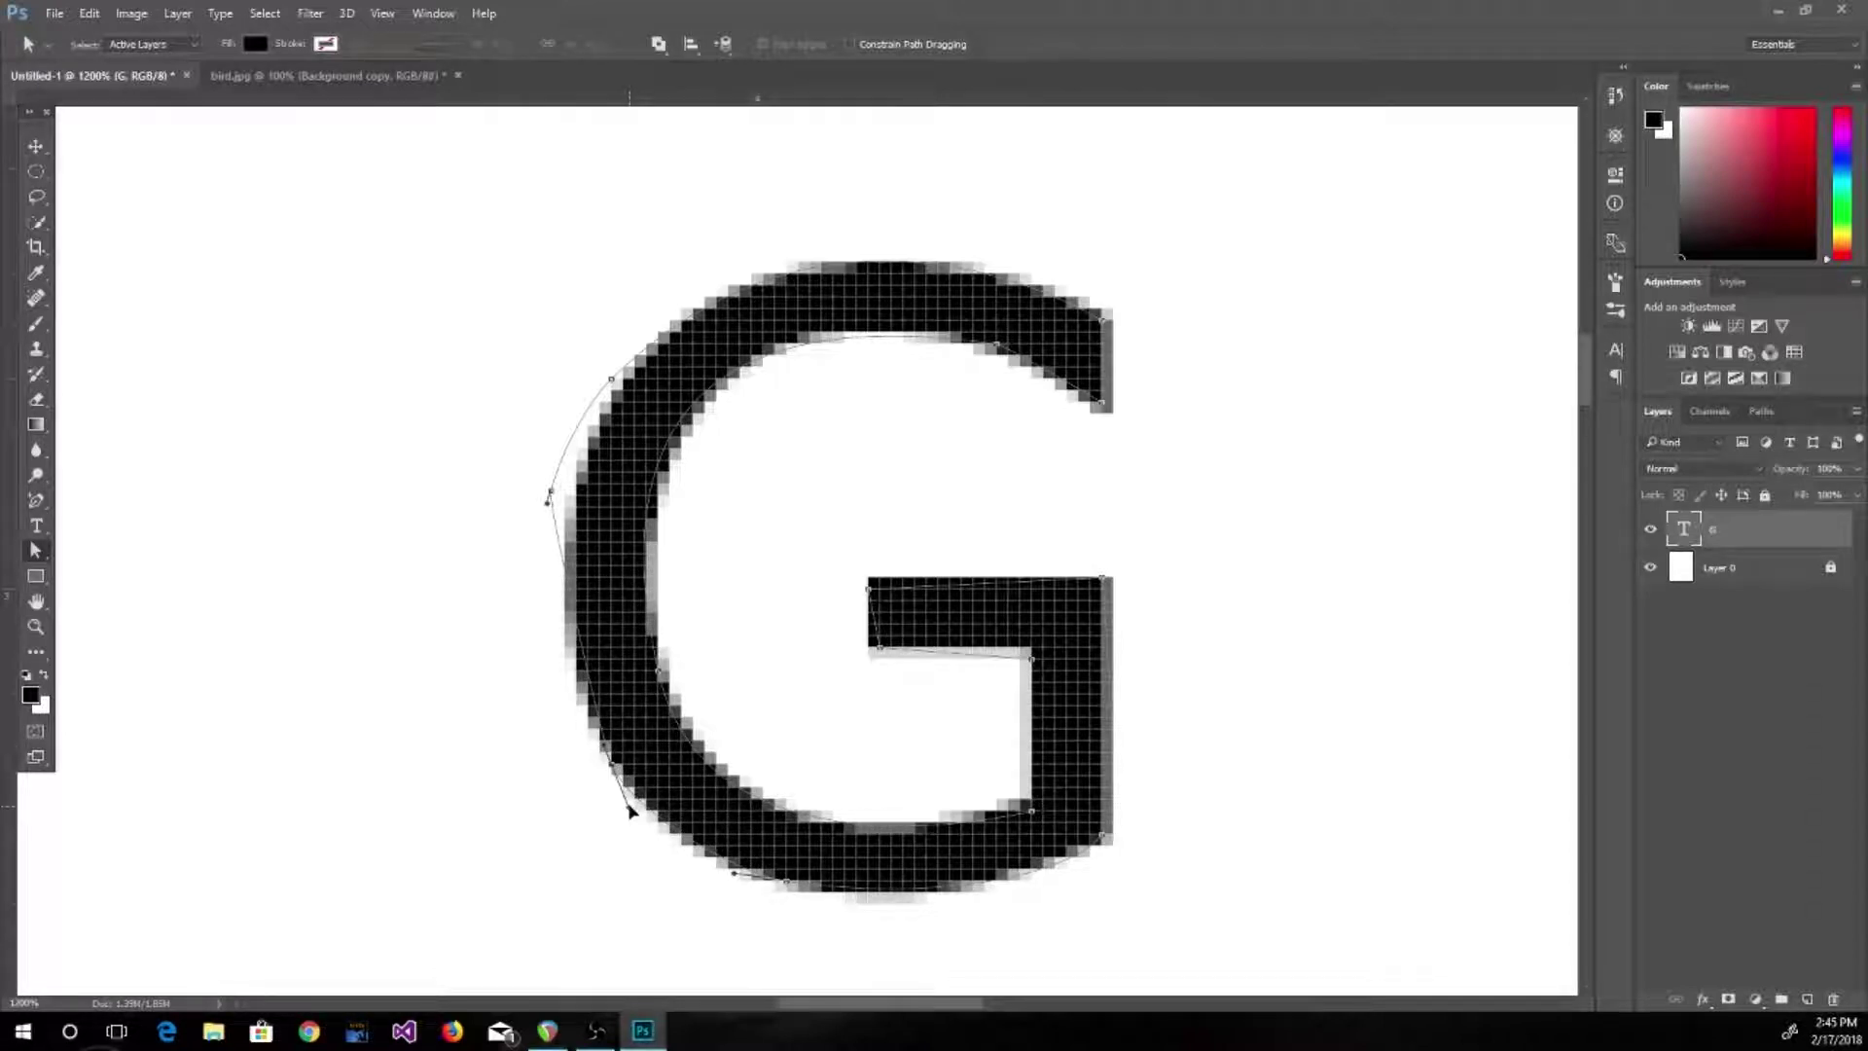
left_click_drag(550, 490, 547, 583)
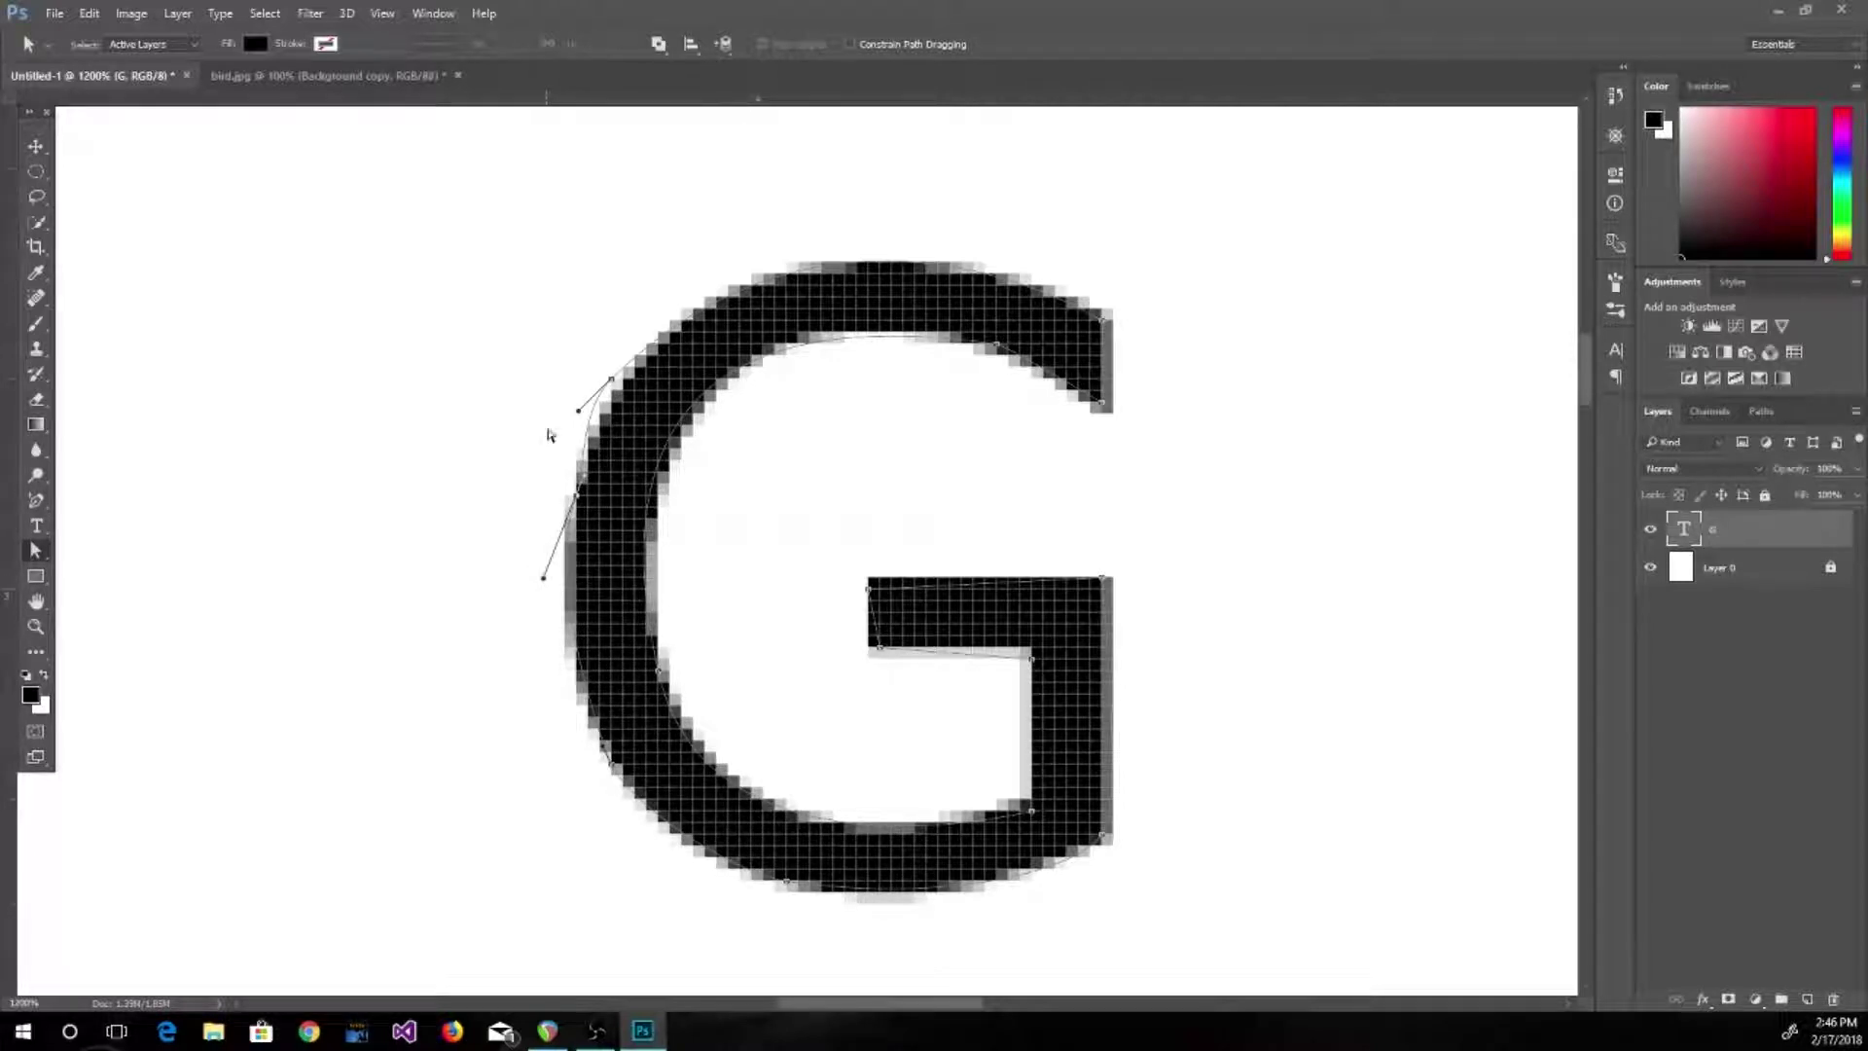
left_click_drag(576, 414, 622, 371)
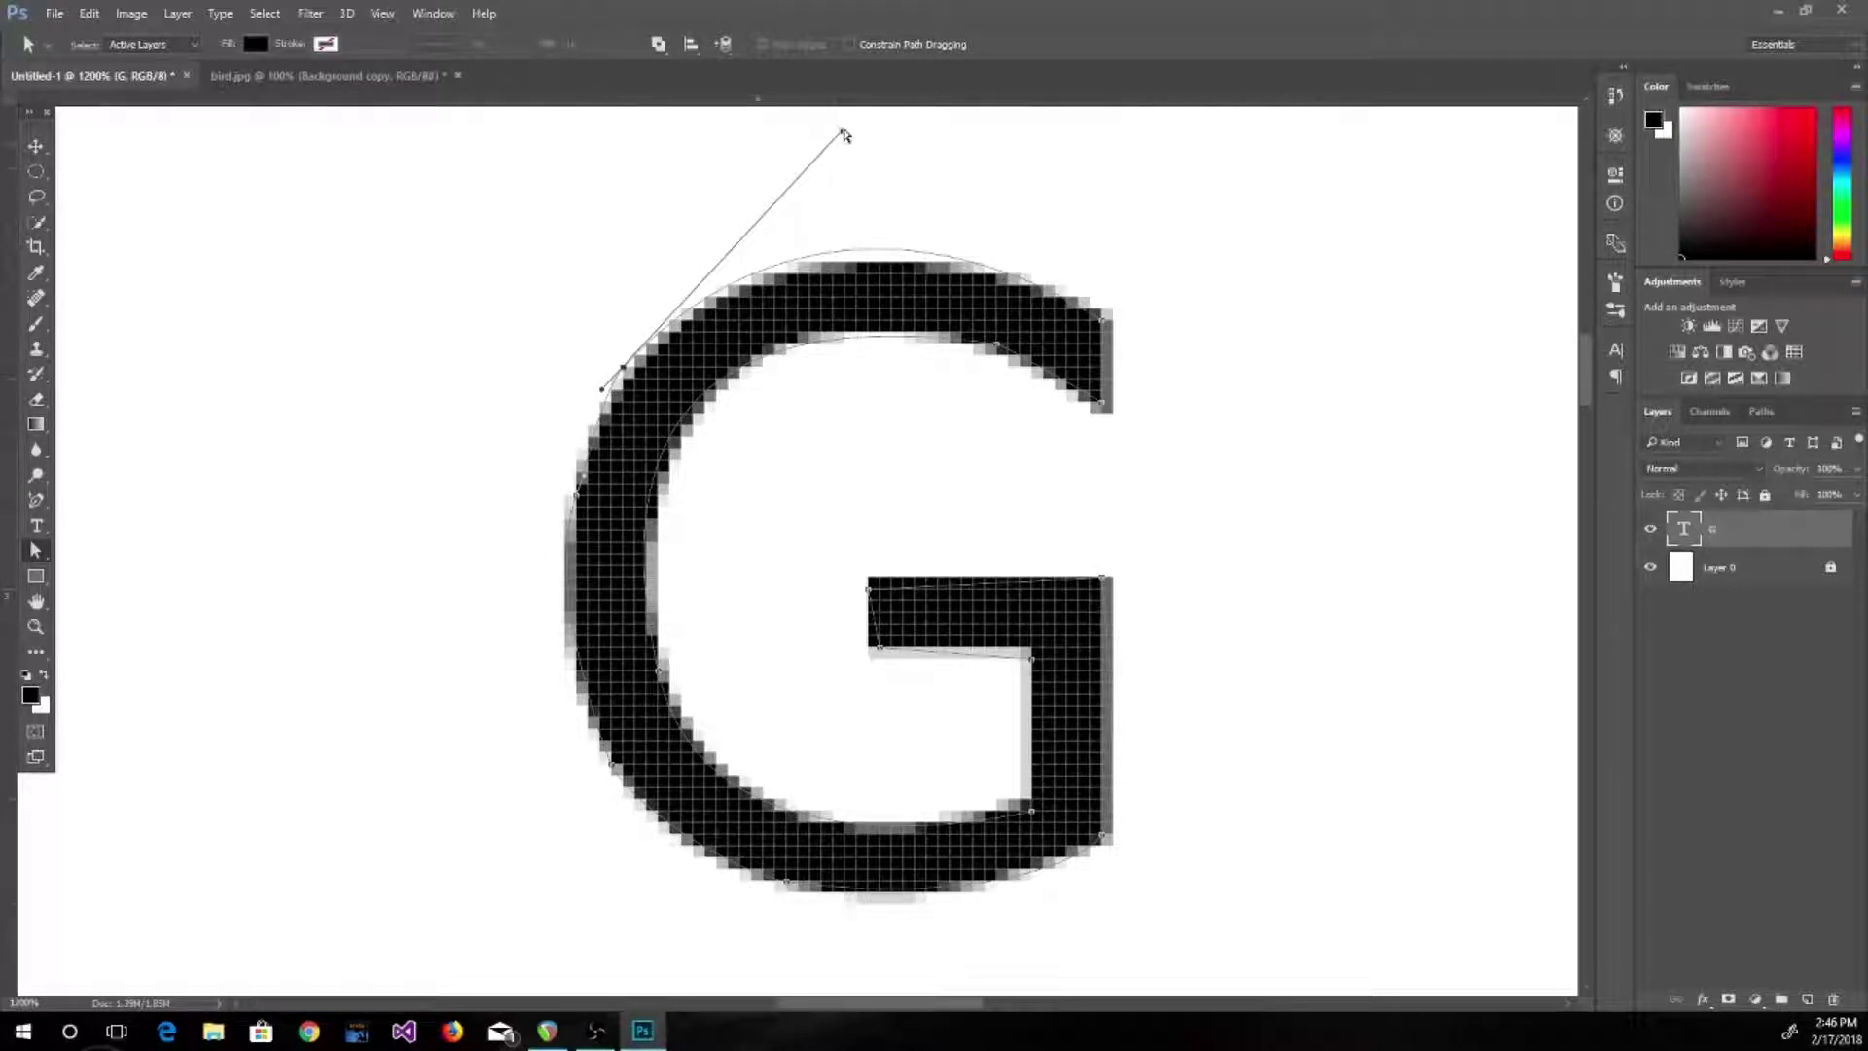
left_click_drag(843, 133, 826, 151)
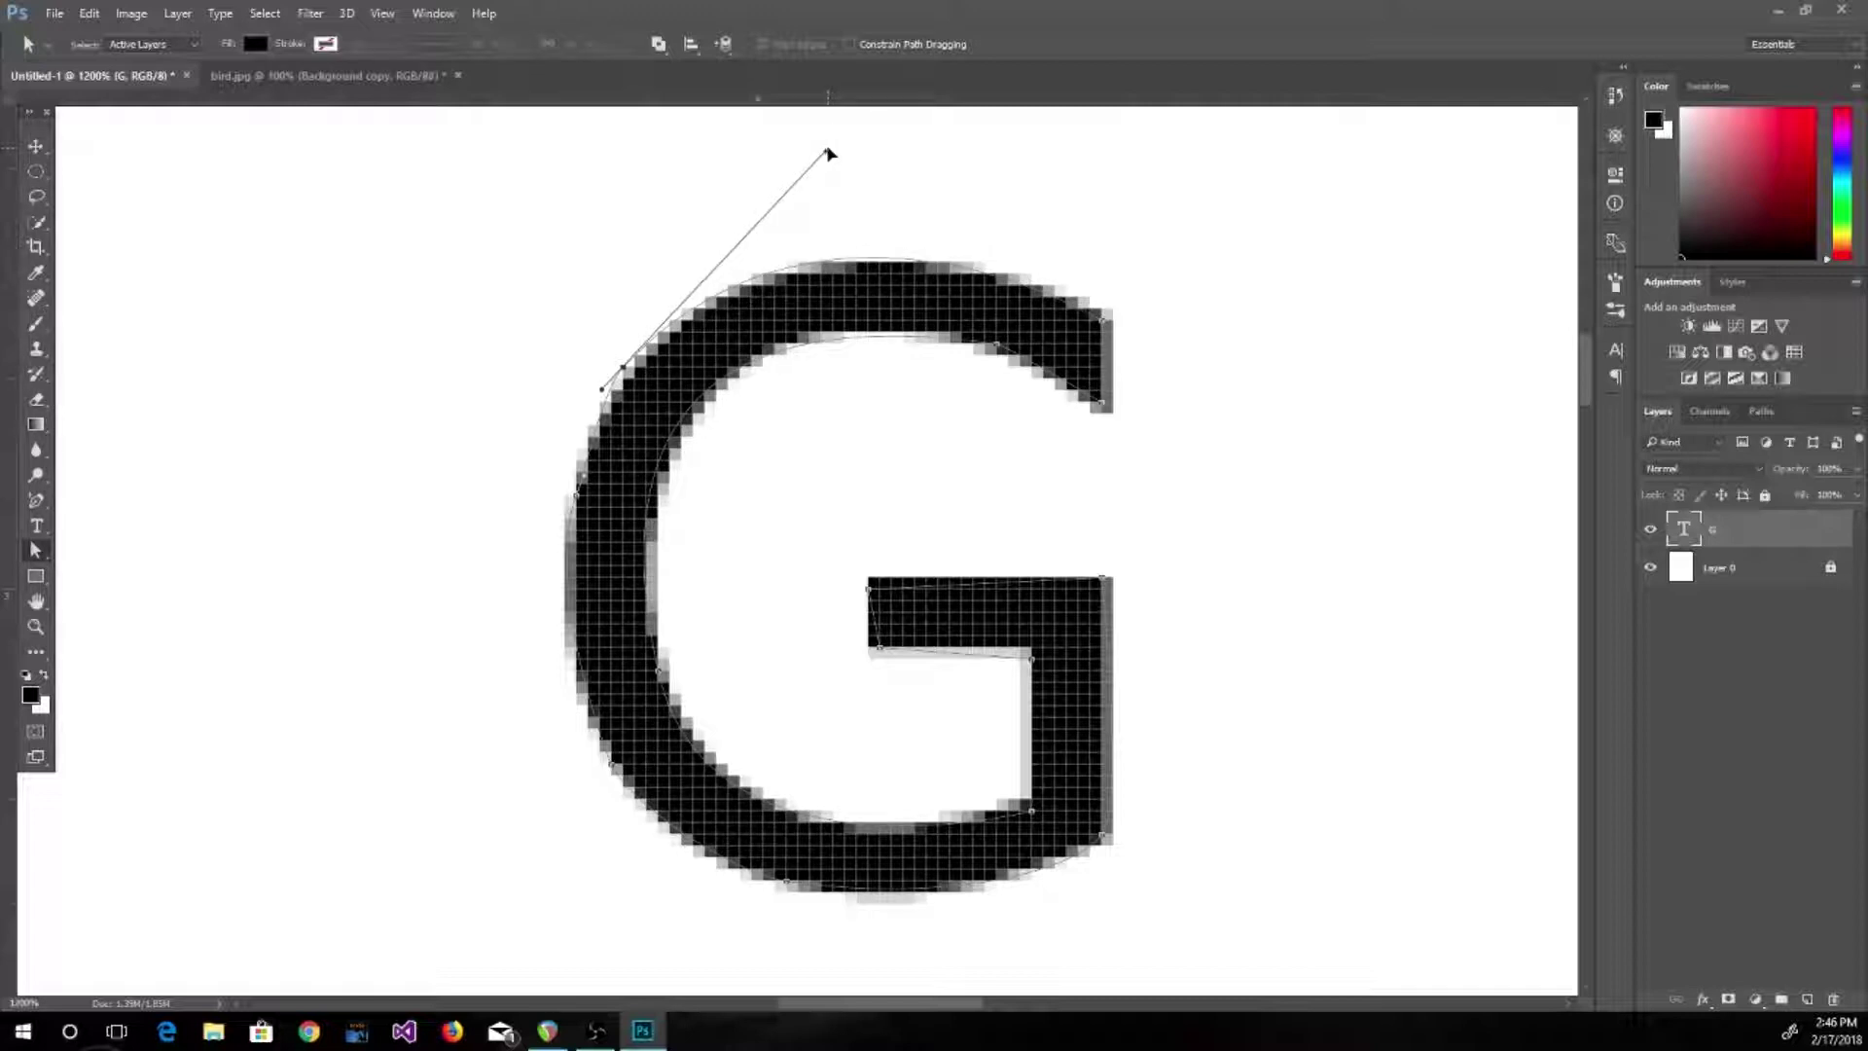
Align the path's anchor points with the corners of the G's crossbar
left_click(1003, 349)
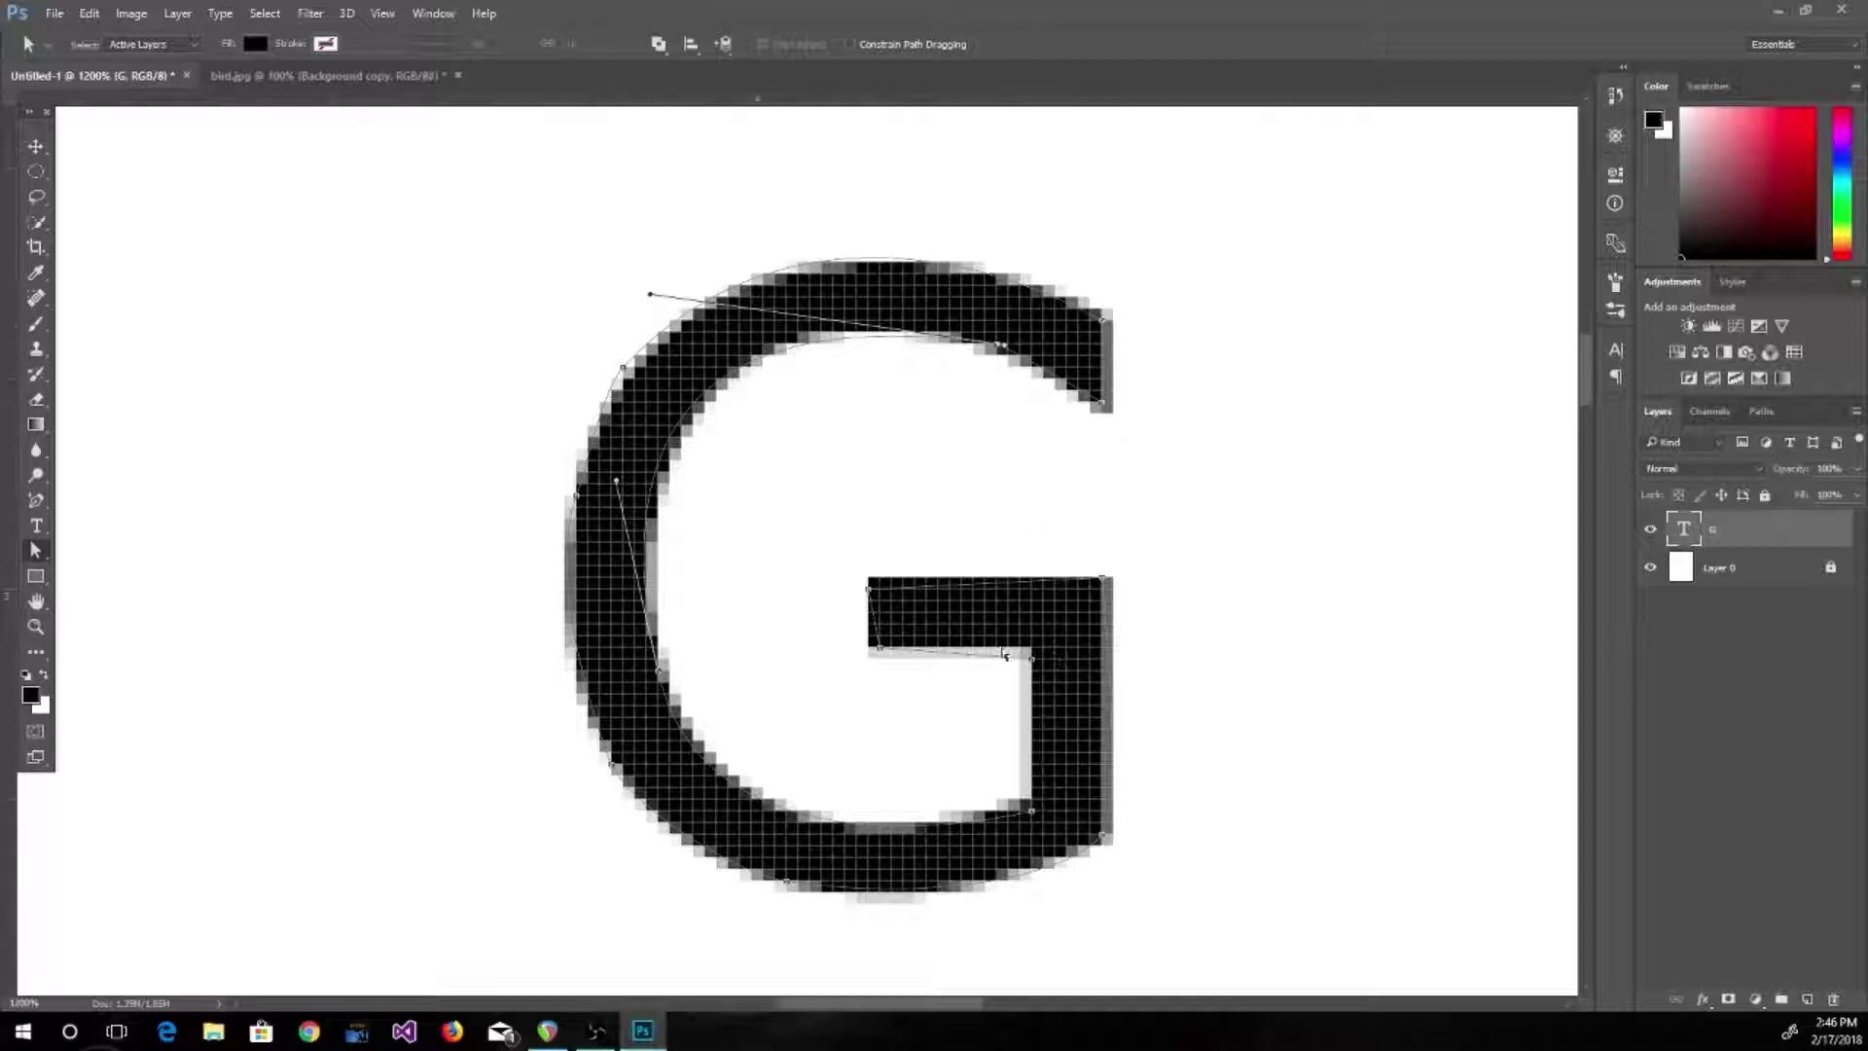
left_click(1031, 660)
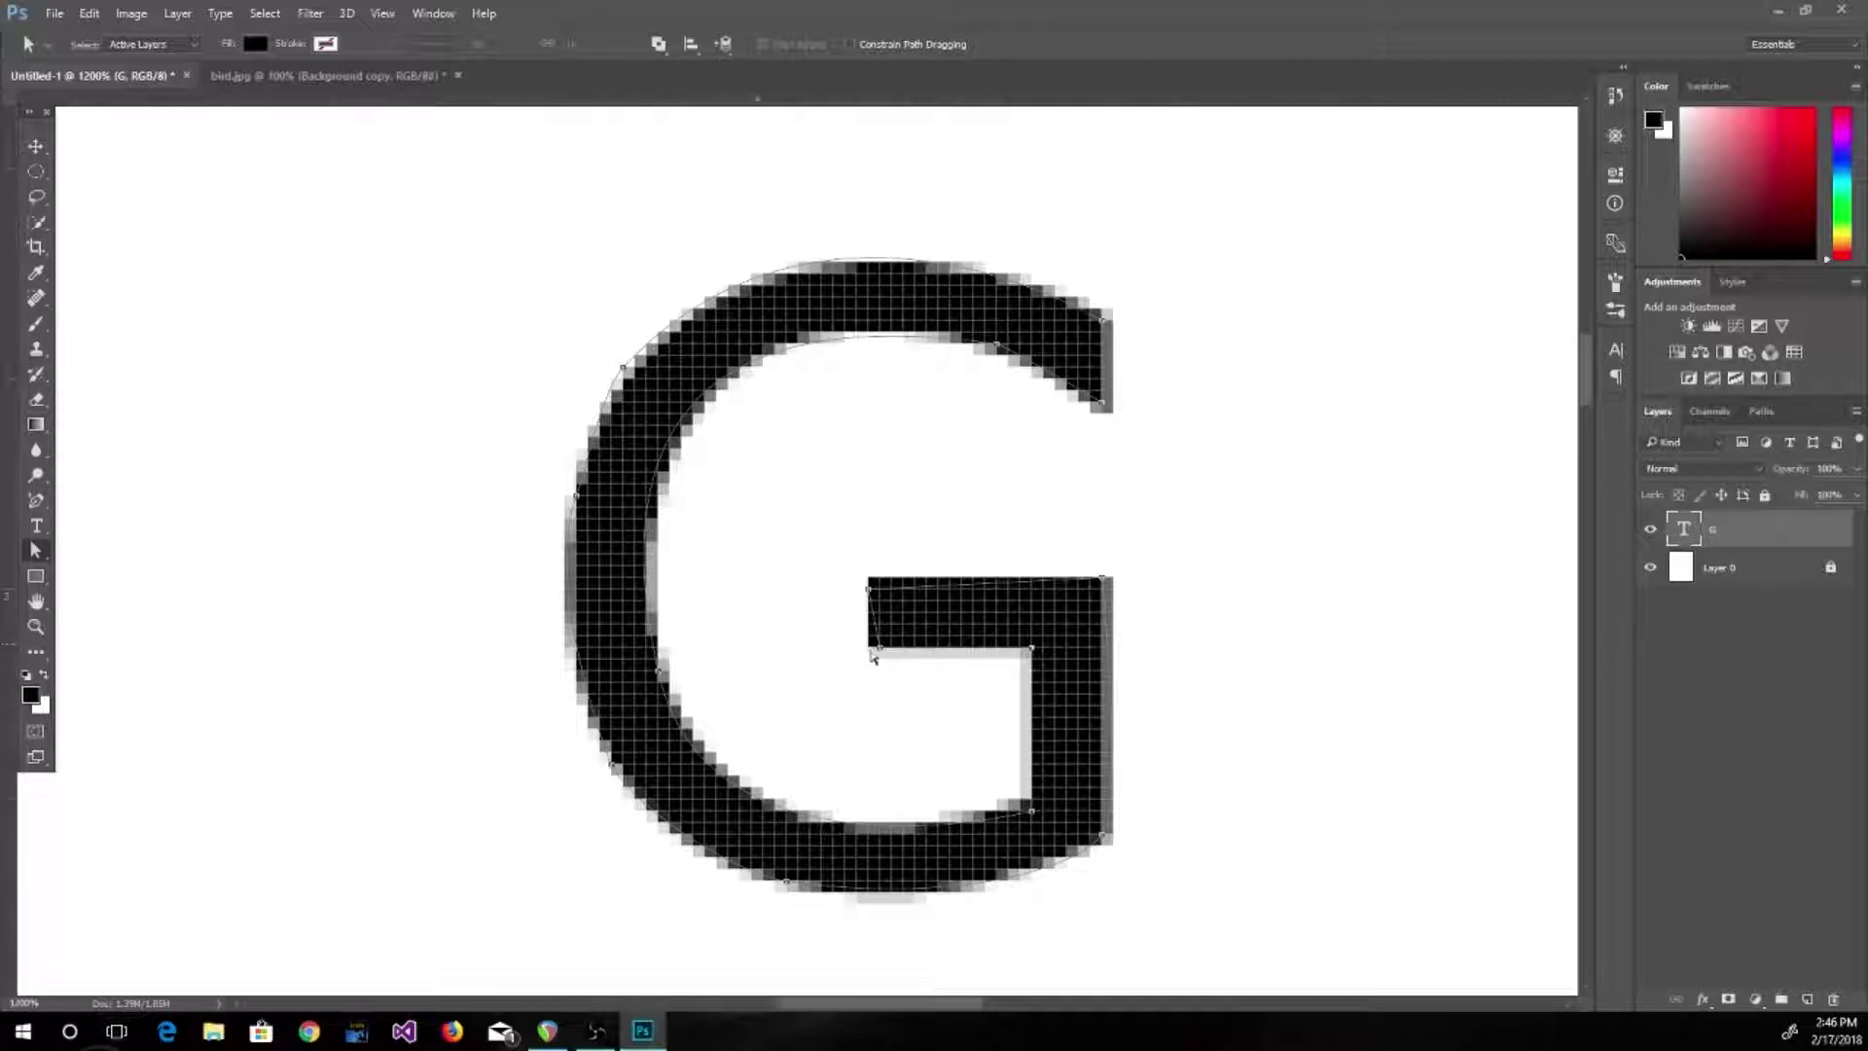
left_click(876, 647)
left_click_drag(857, 590, 868, 577)
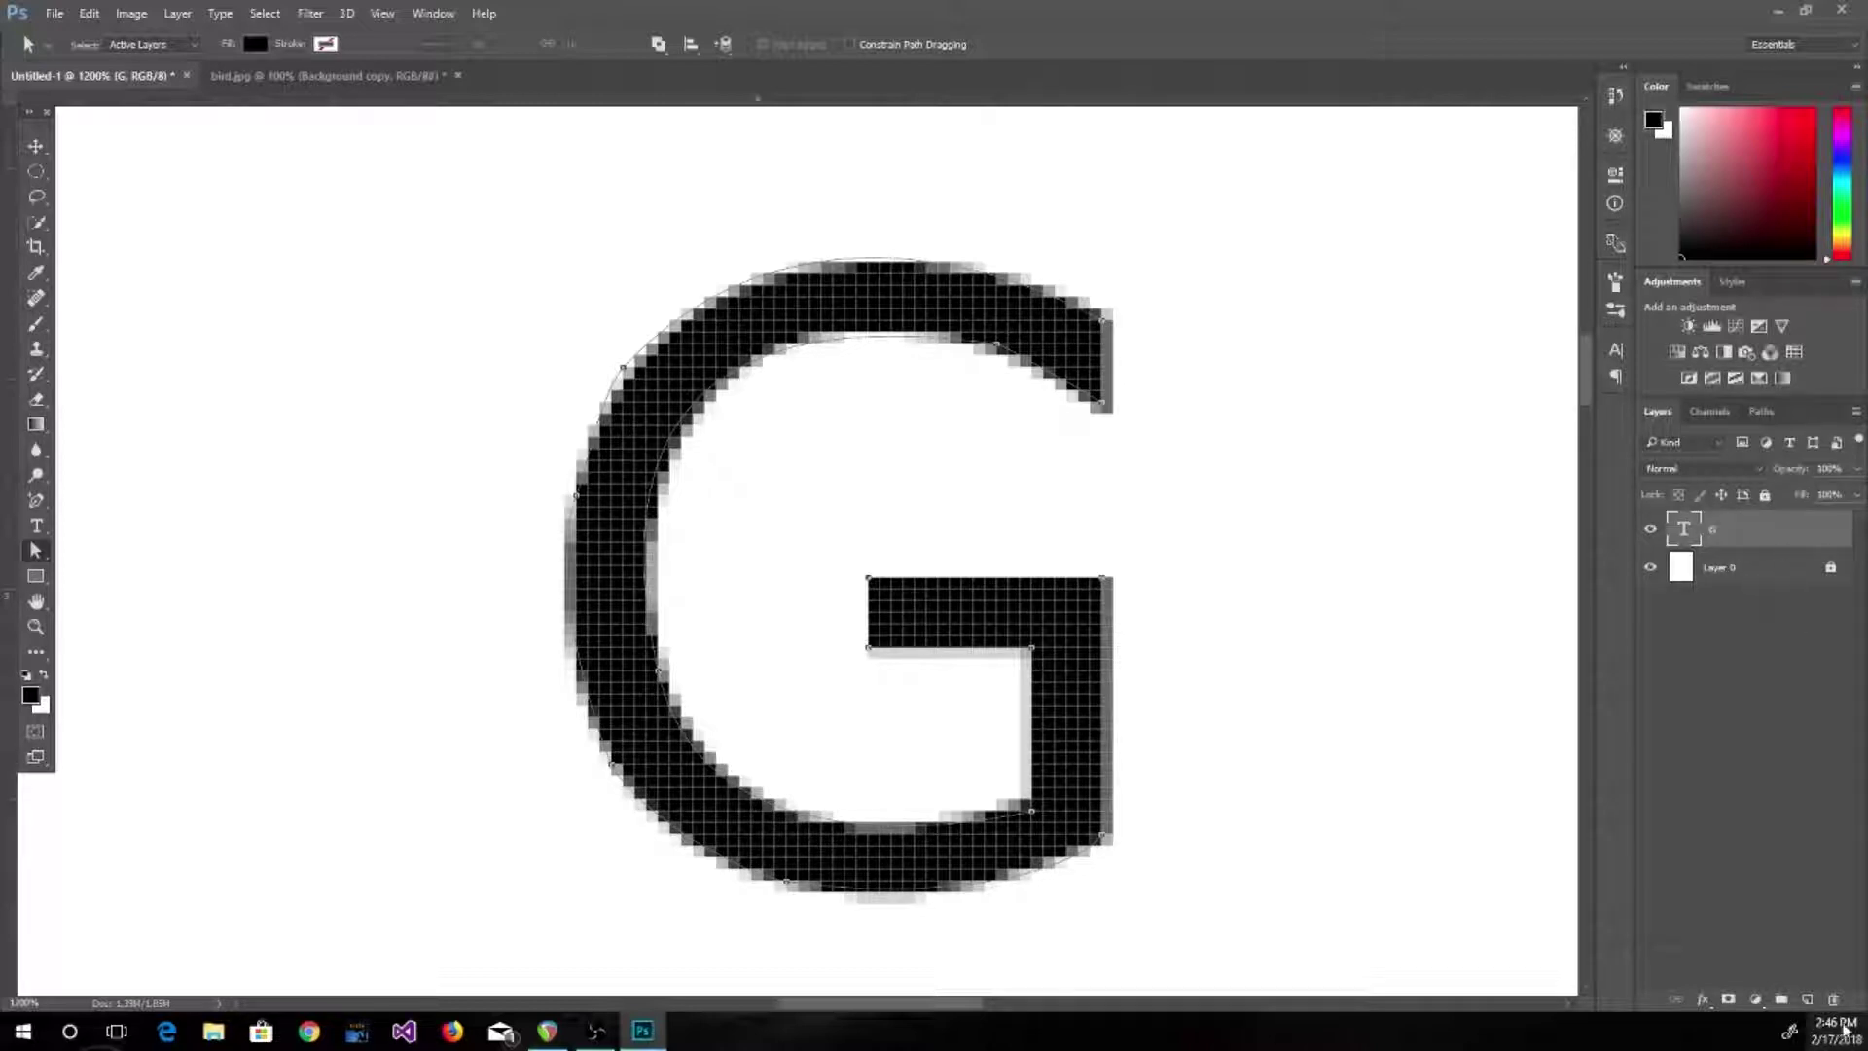
Create a new layer above the text layer and load the work path as a selection
left_click(1807, 1000)
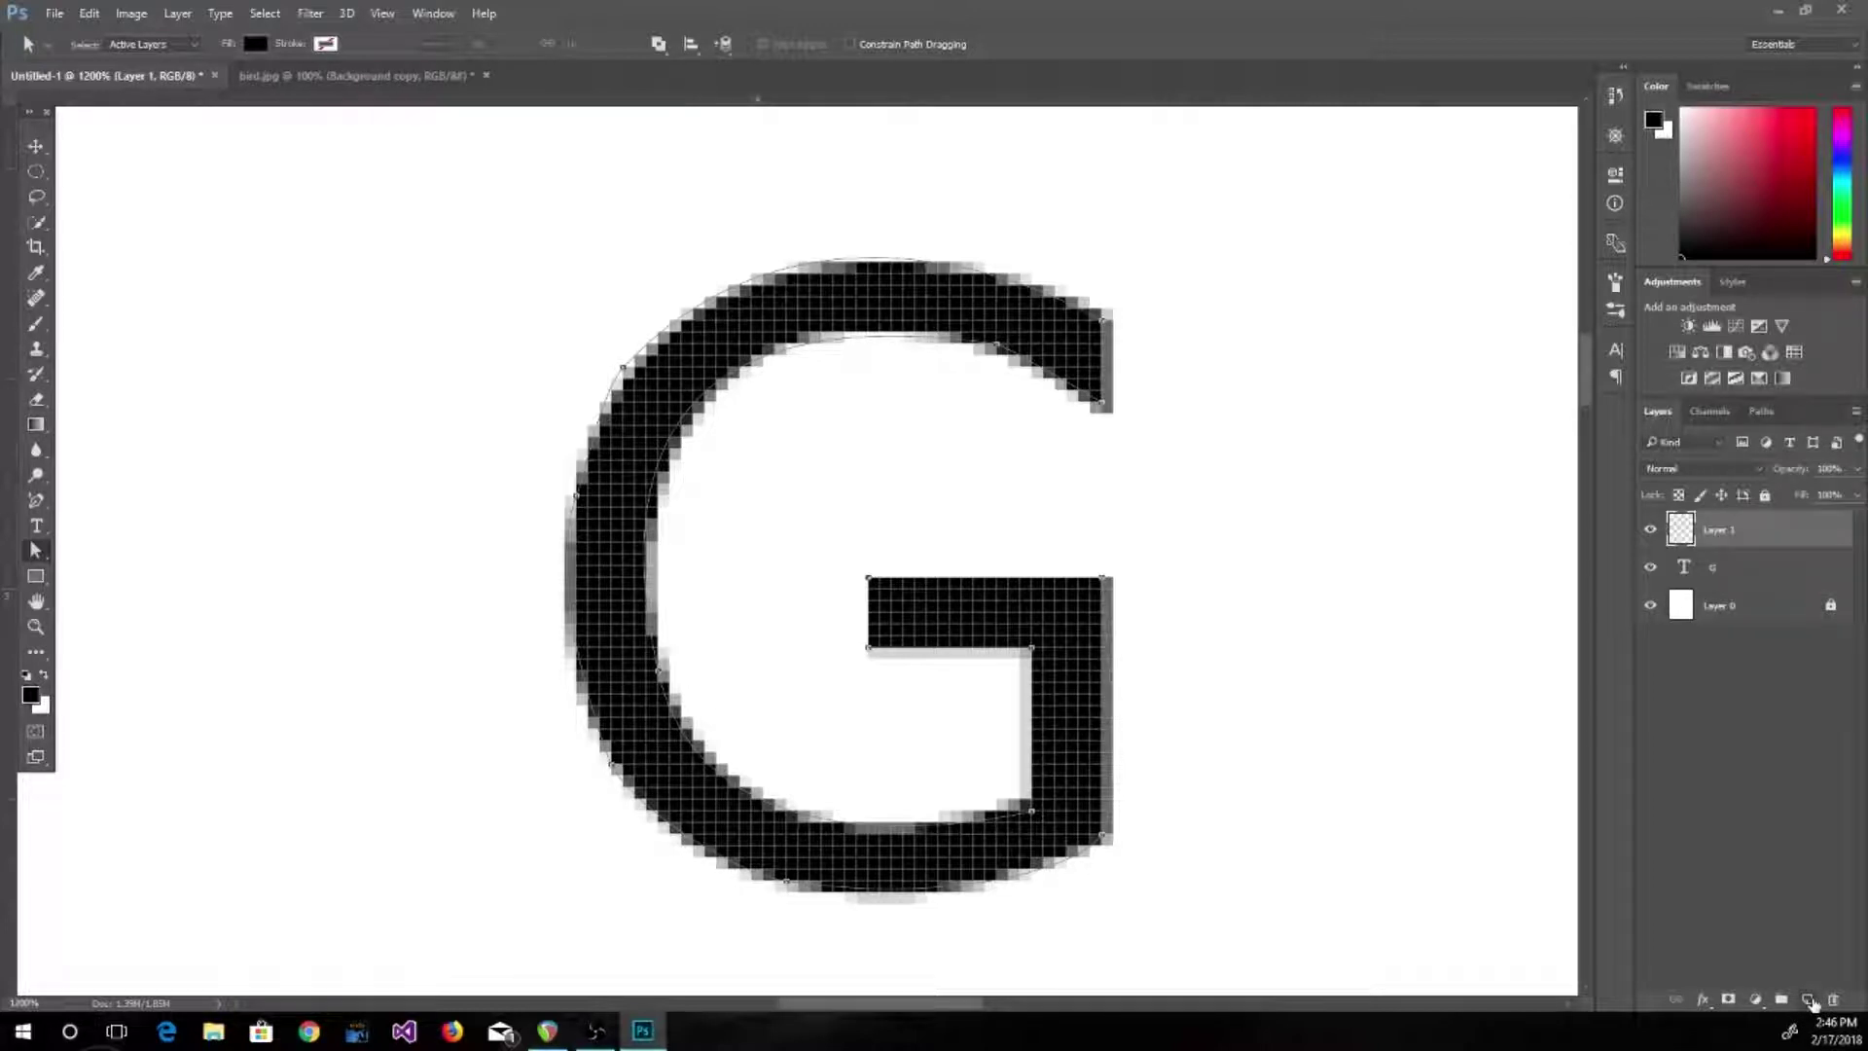
left_click(1763, 412)
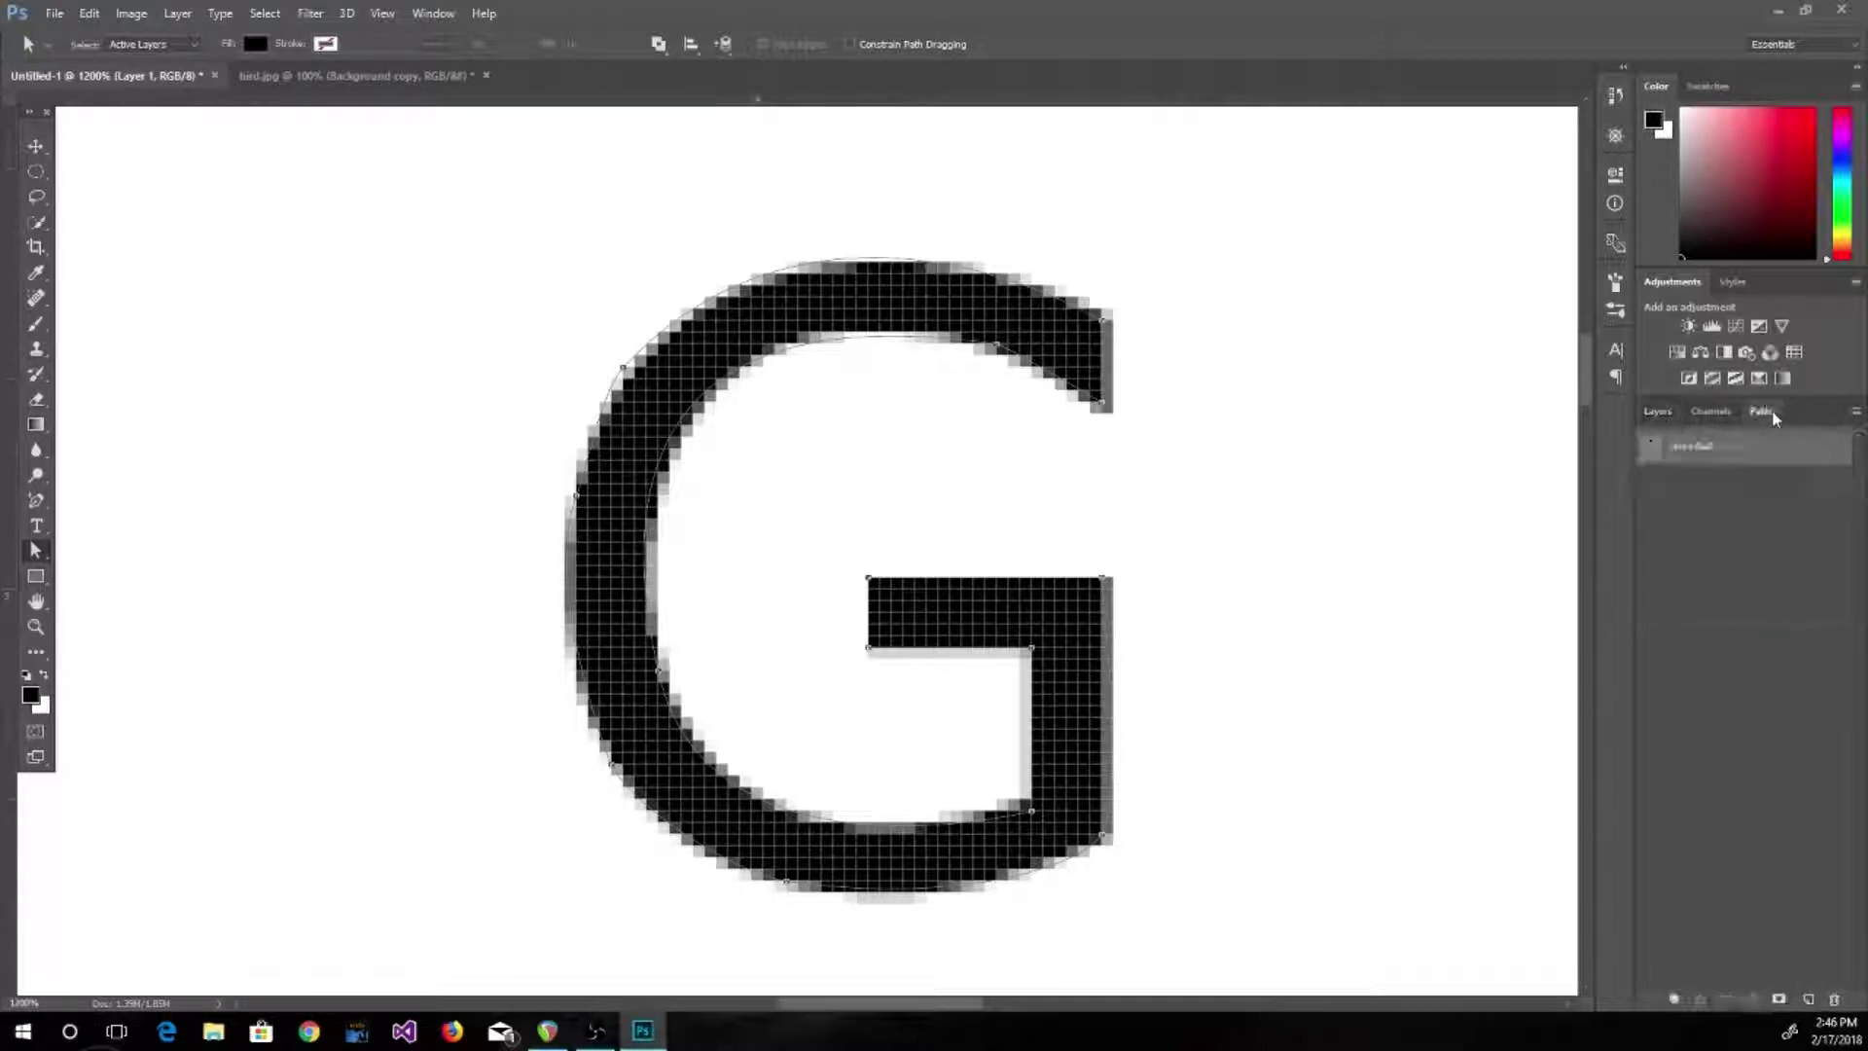
left_click(1650, 454, "ctrl")
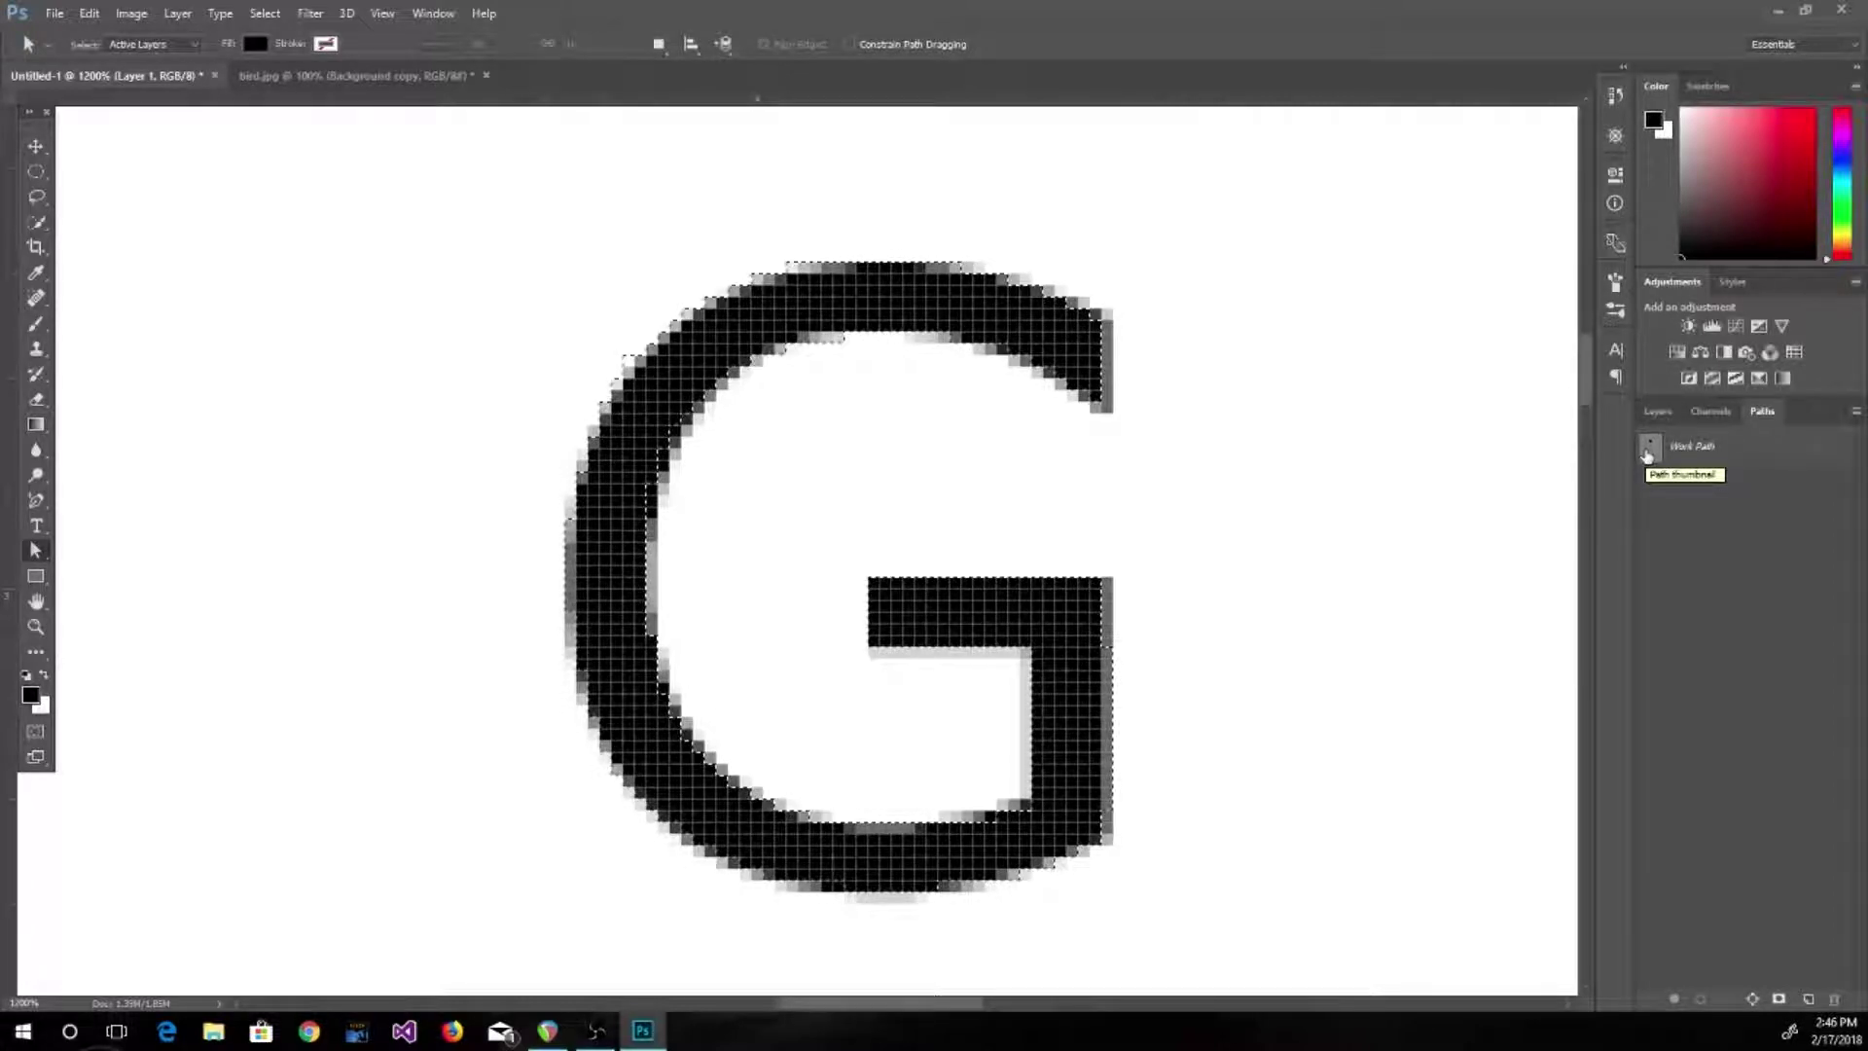
Set the foreground color to a medium blue and fill the G-shaped selection with it on the new layer
left_click(1658, 412)
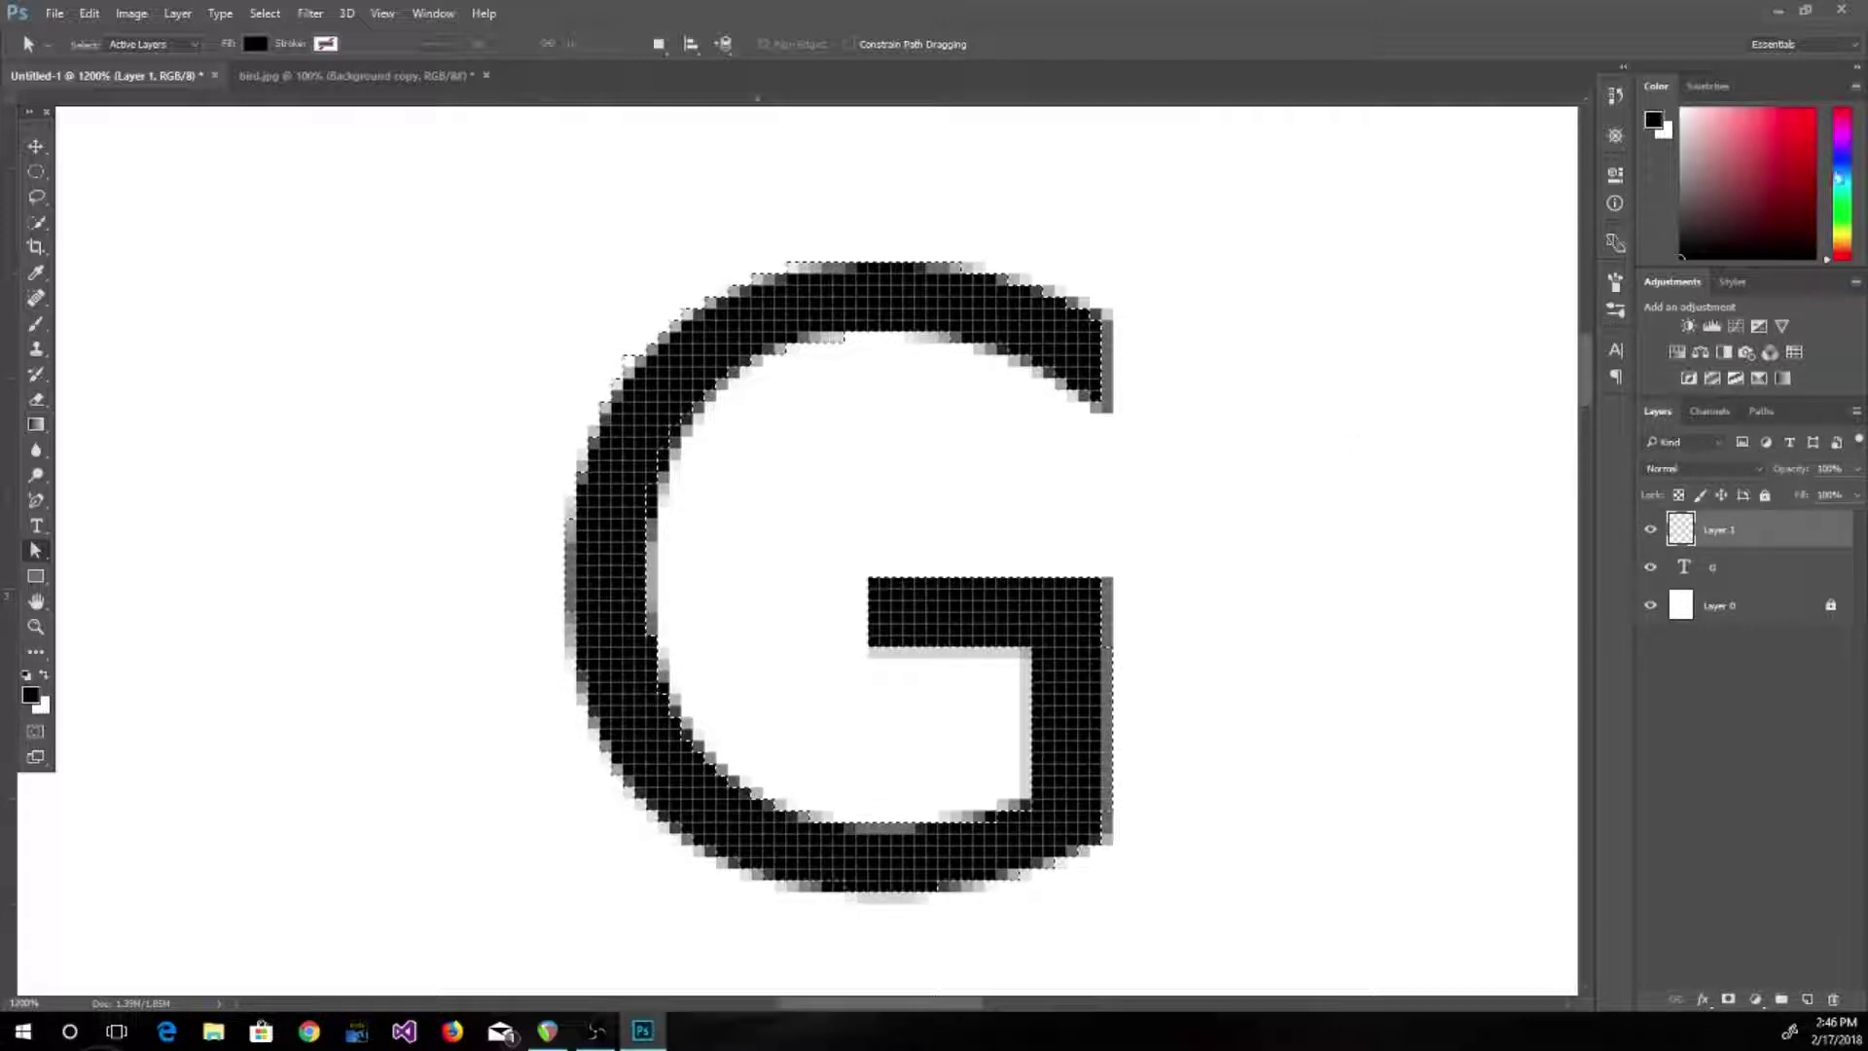
left_click(1842, 158)
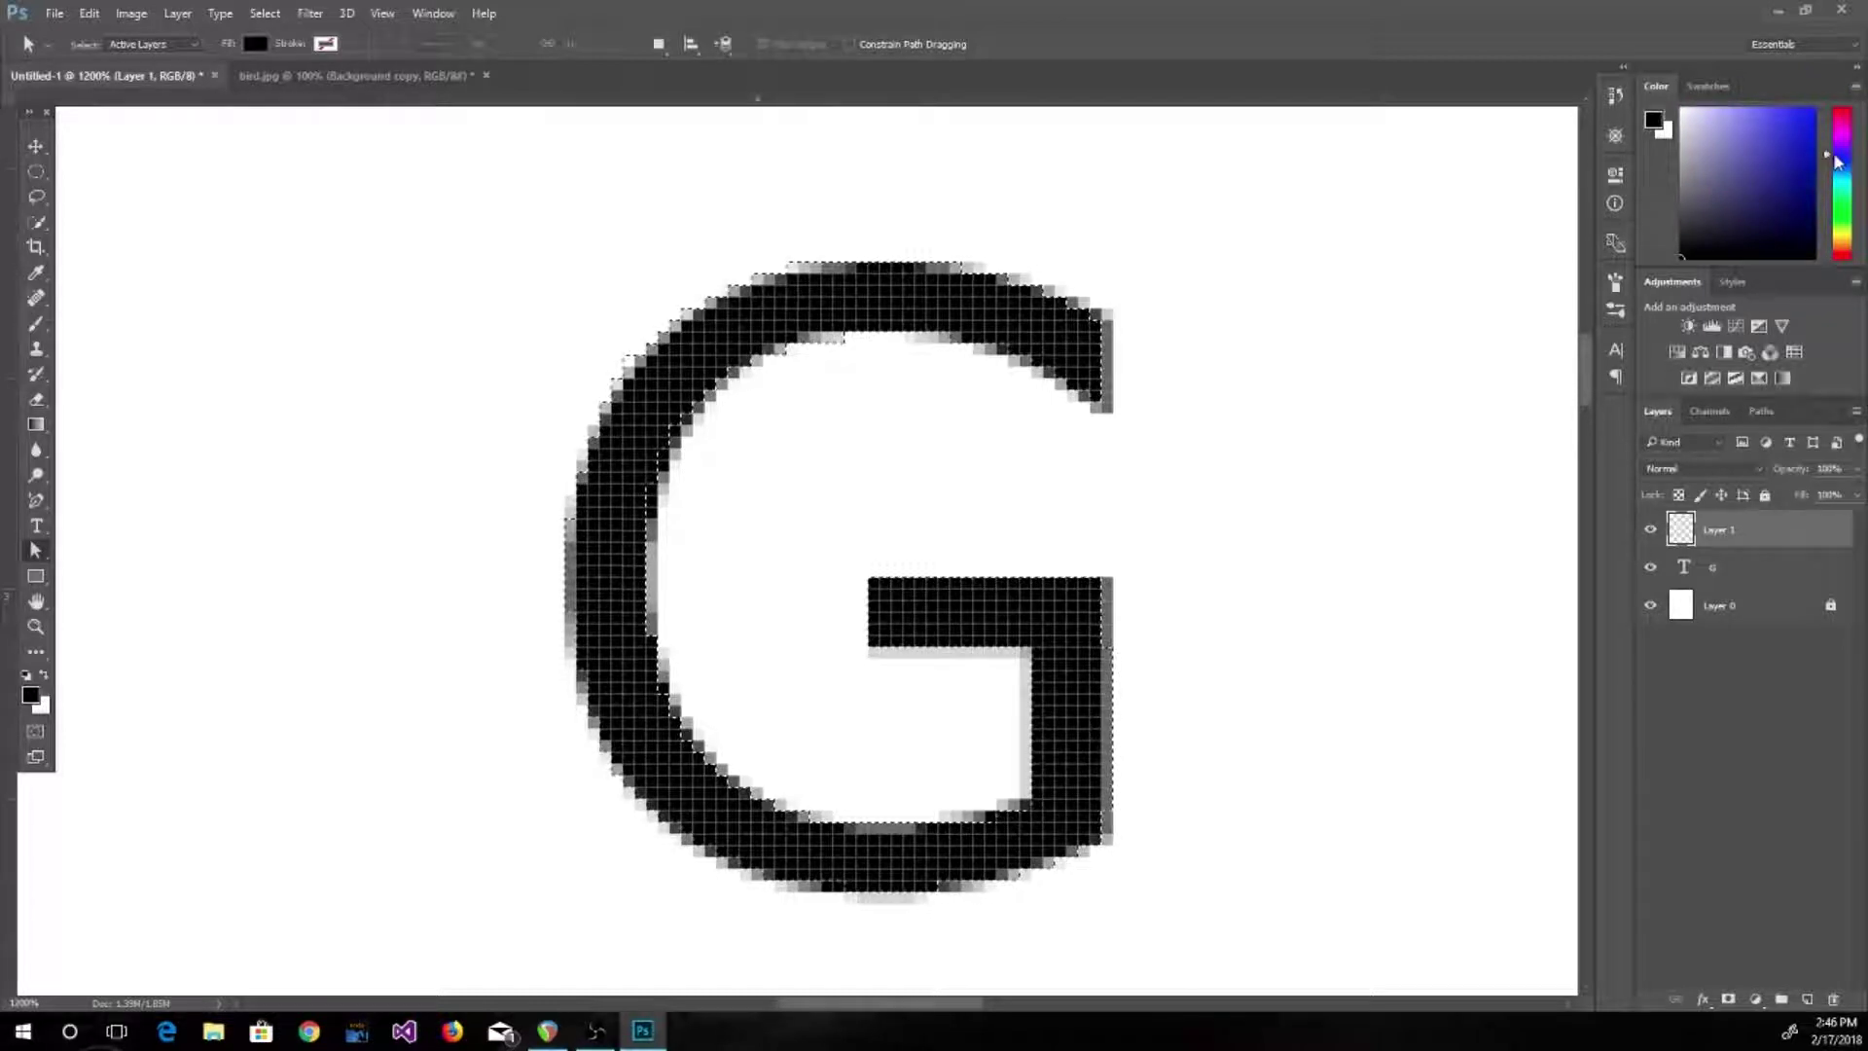
left_click_drag(1835, 155, 1837, 162)
left_click(1786, 146)
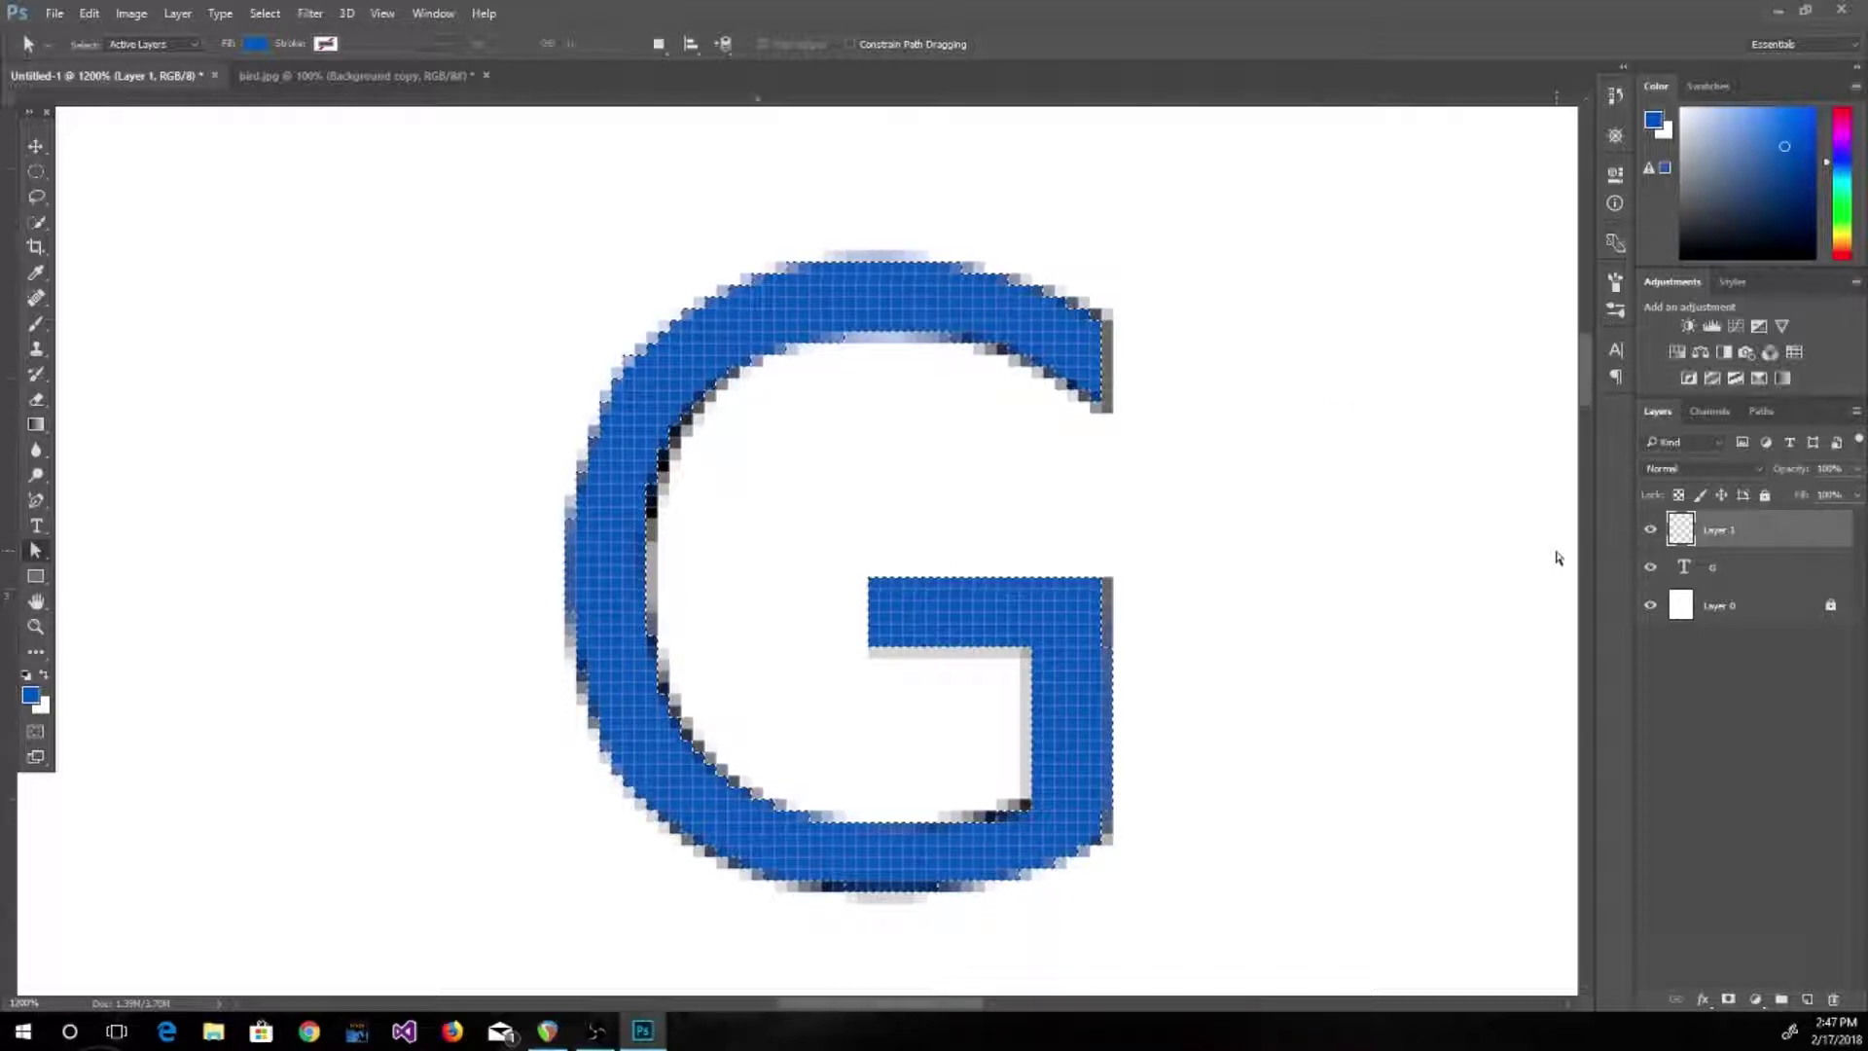
Deselect the G-shaped selection and move the blue G beside the black text G
key("ctrl+d")
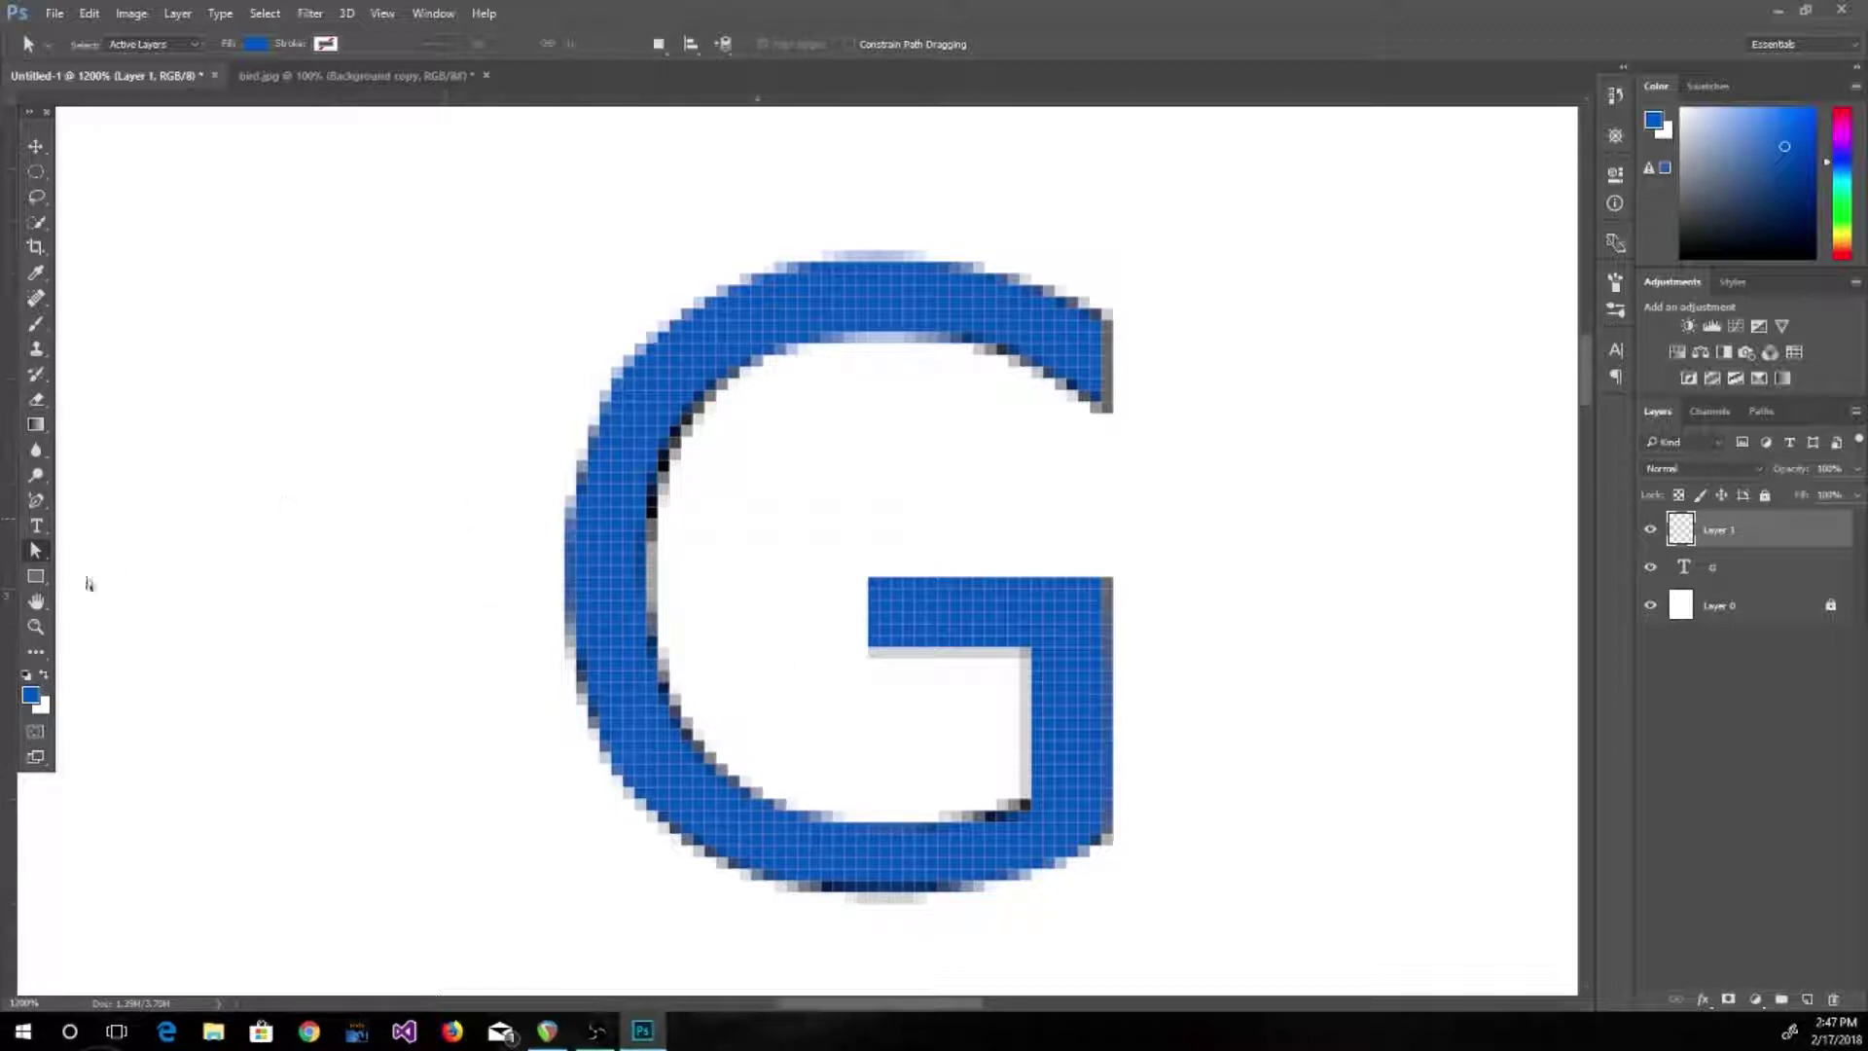
double_click(36, 627)
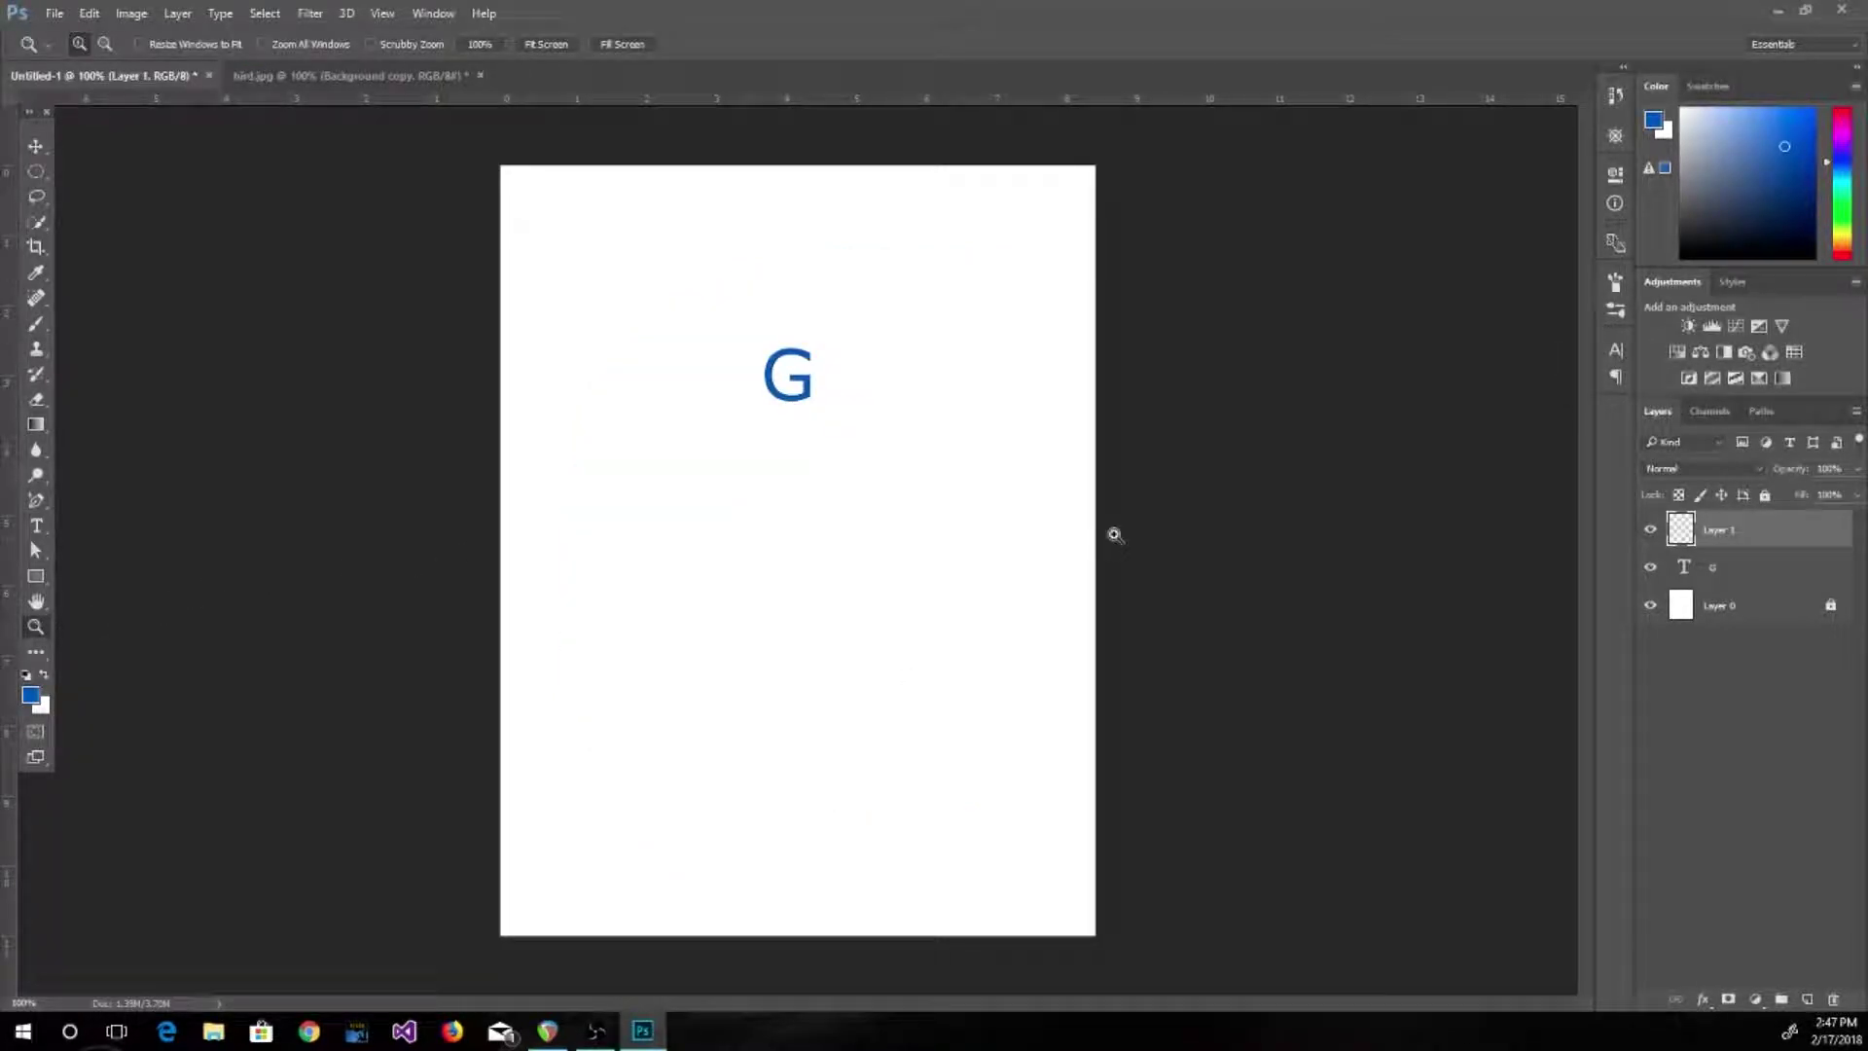
left_click(36, 145)
left_click_drag(813, 391, 743, 393)
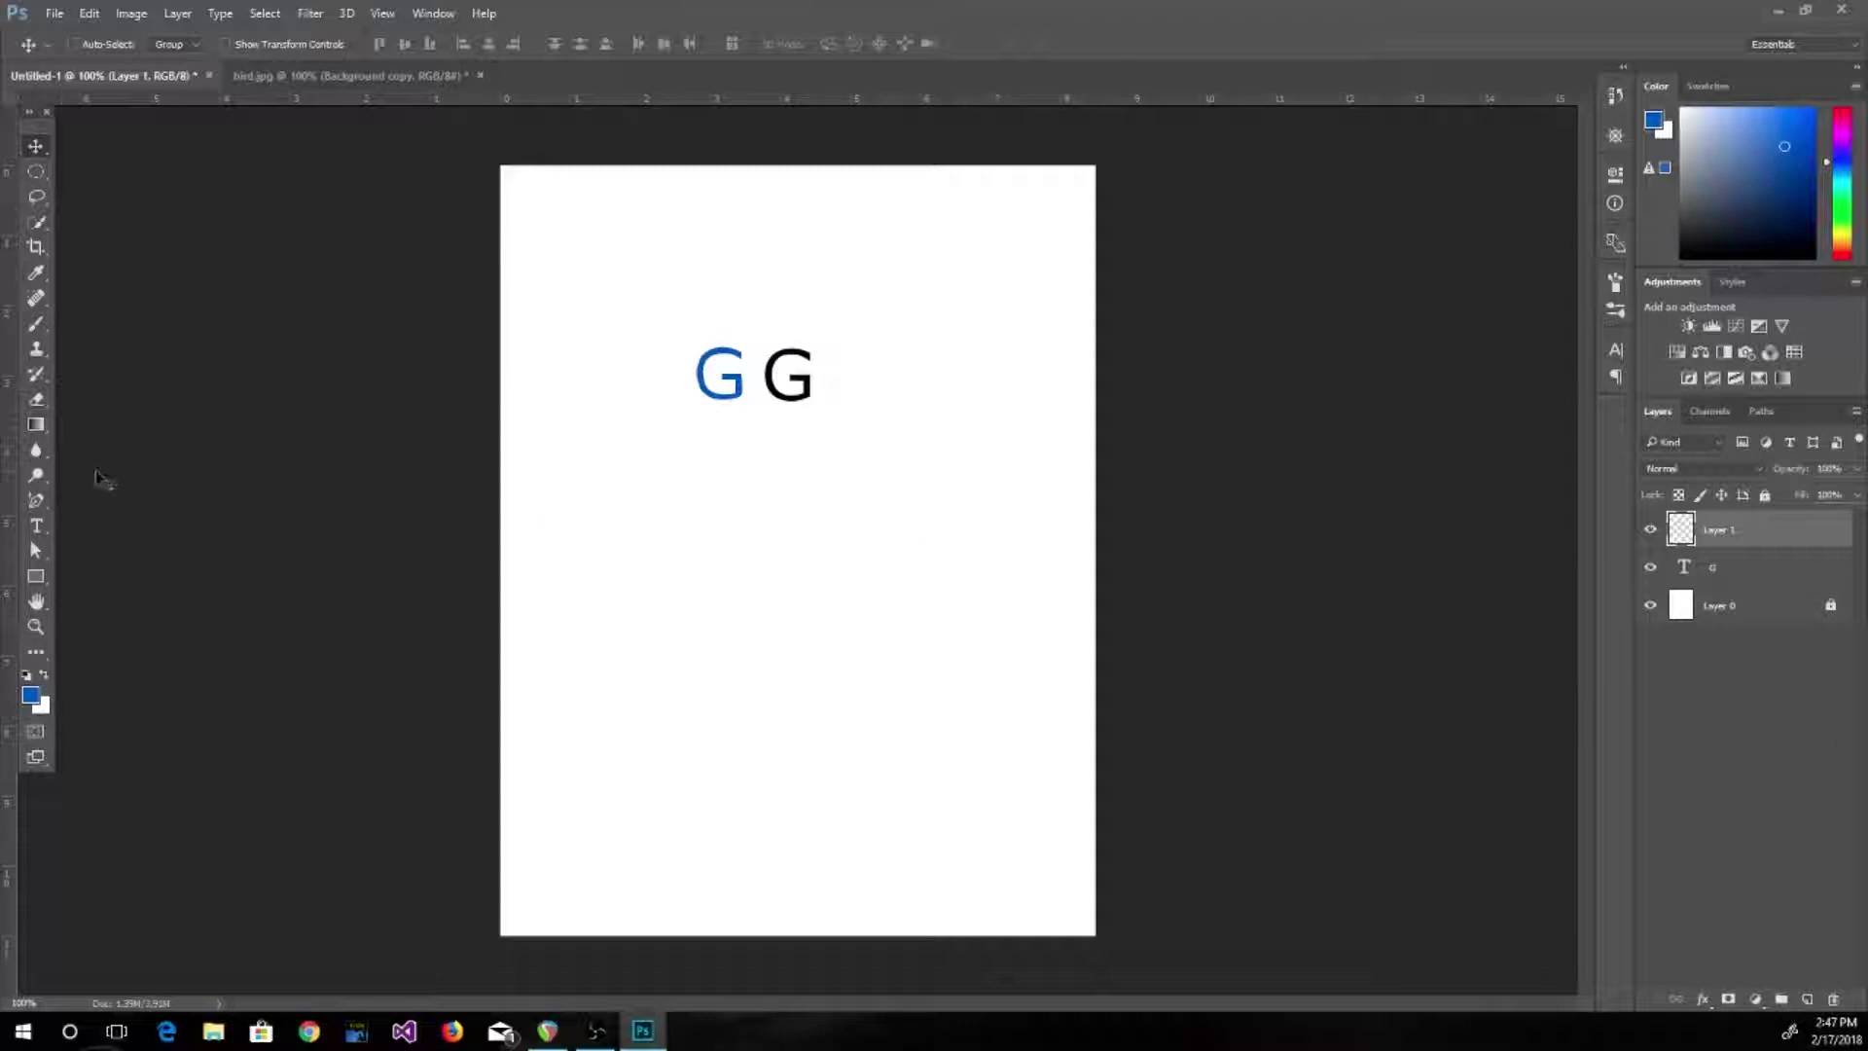
Delete the blue G layer and the G text layer, leaving only the locked white layer
left_click(45, 508)
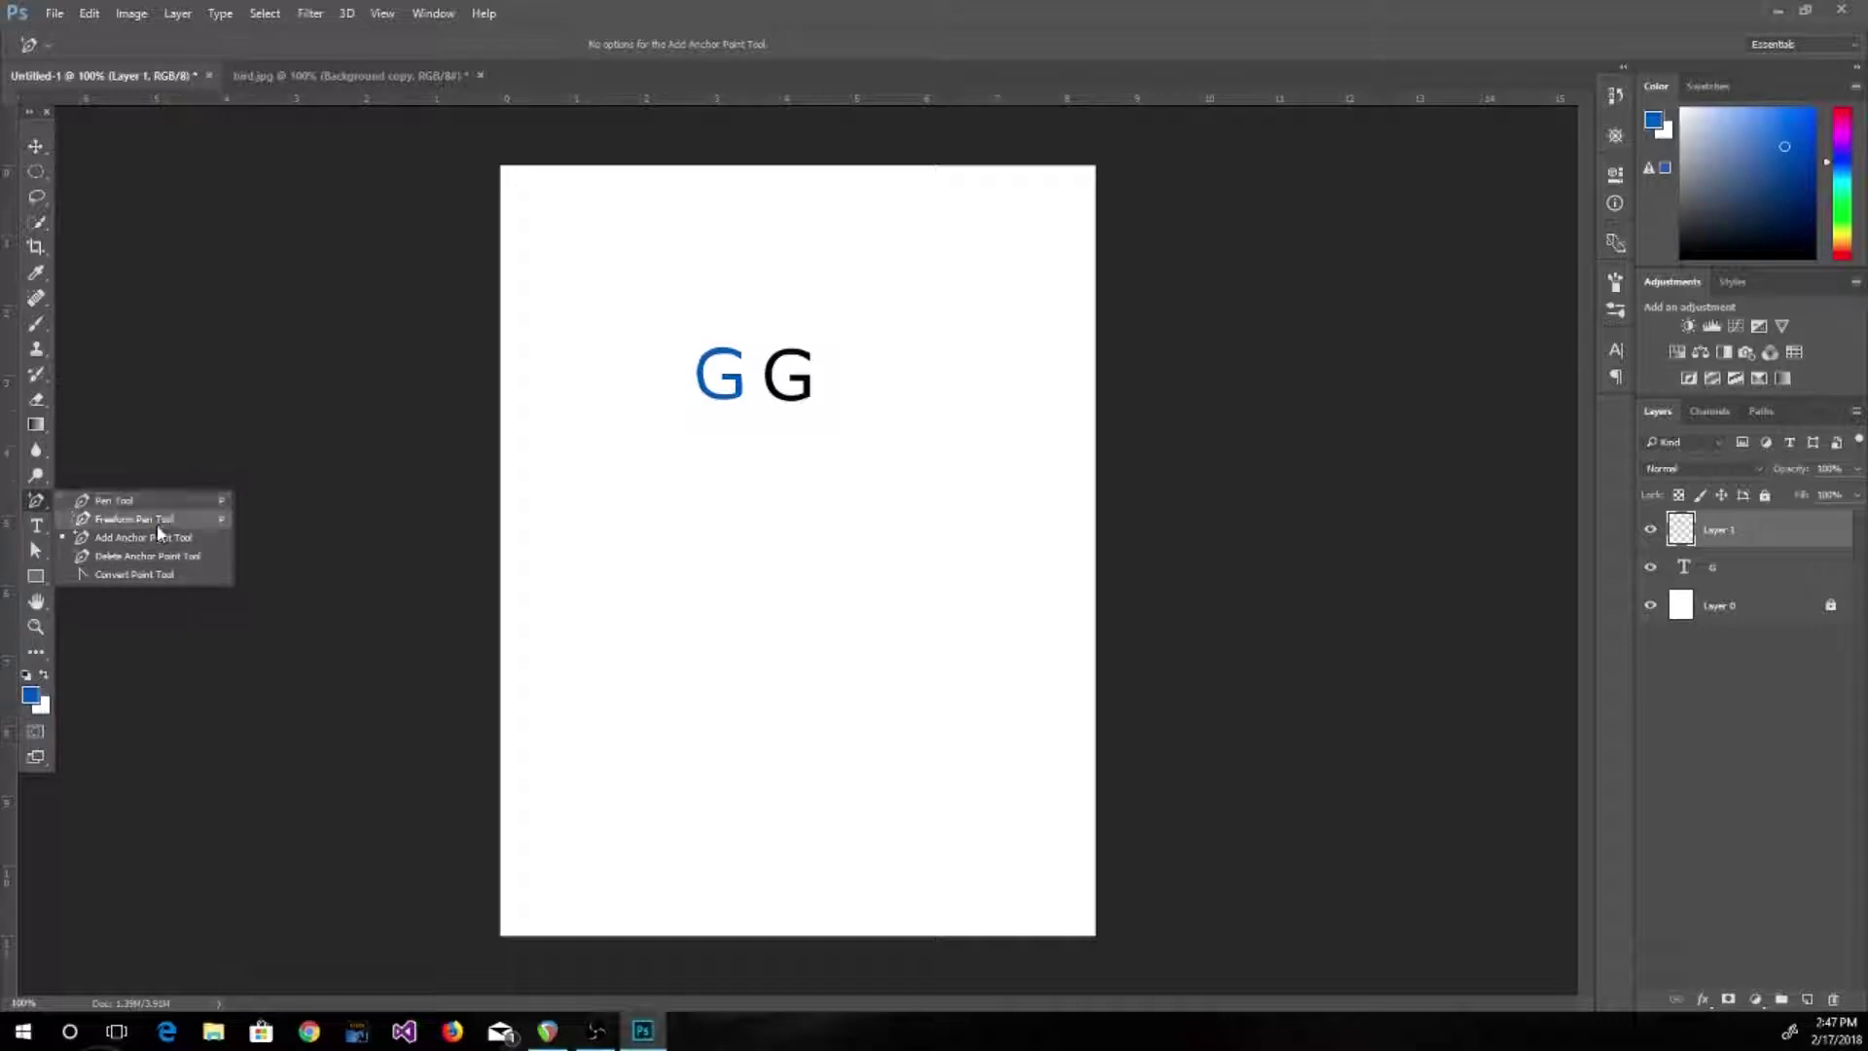
left_click(35, 510)
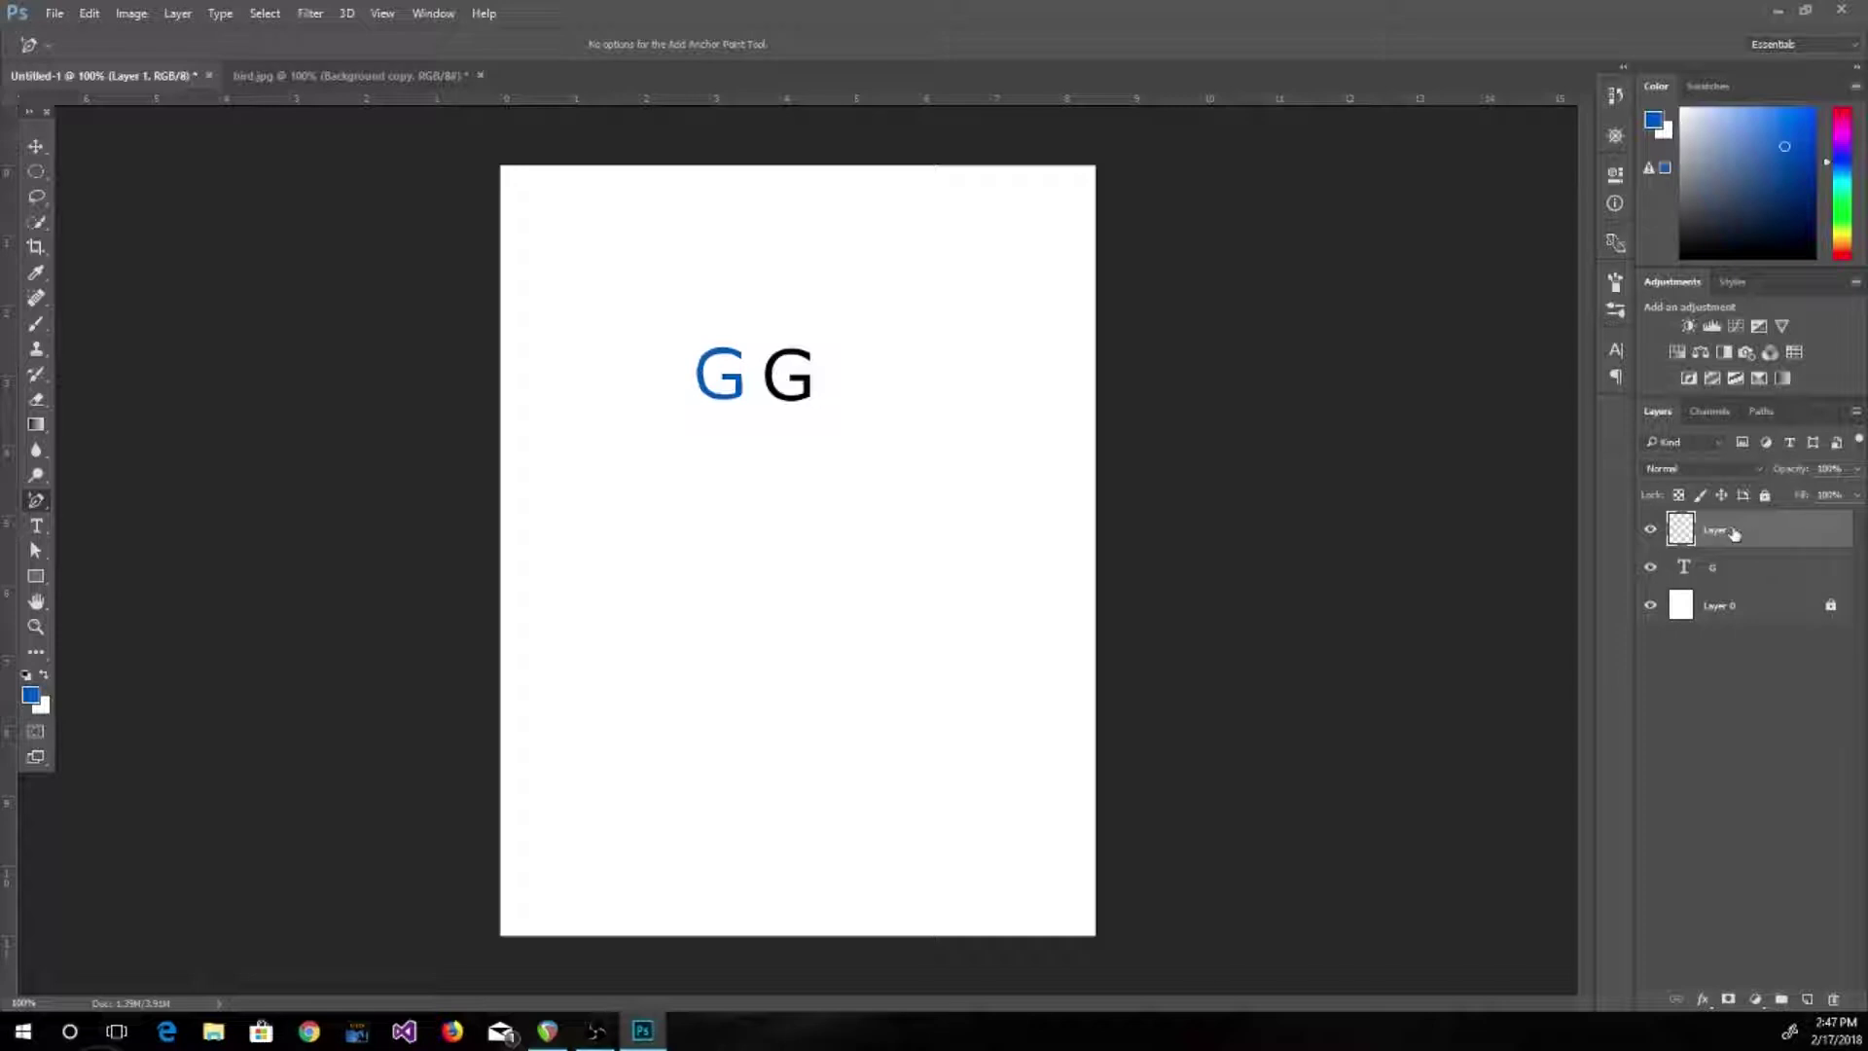
left_click_drag(1734, 533, 1833, 1002)
left_click_drag(1712, 530, 1833, 993)
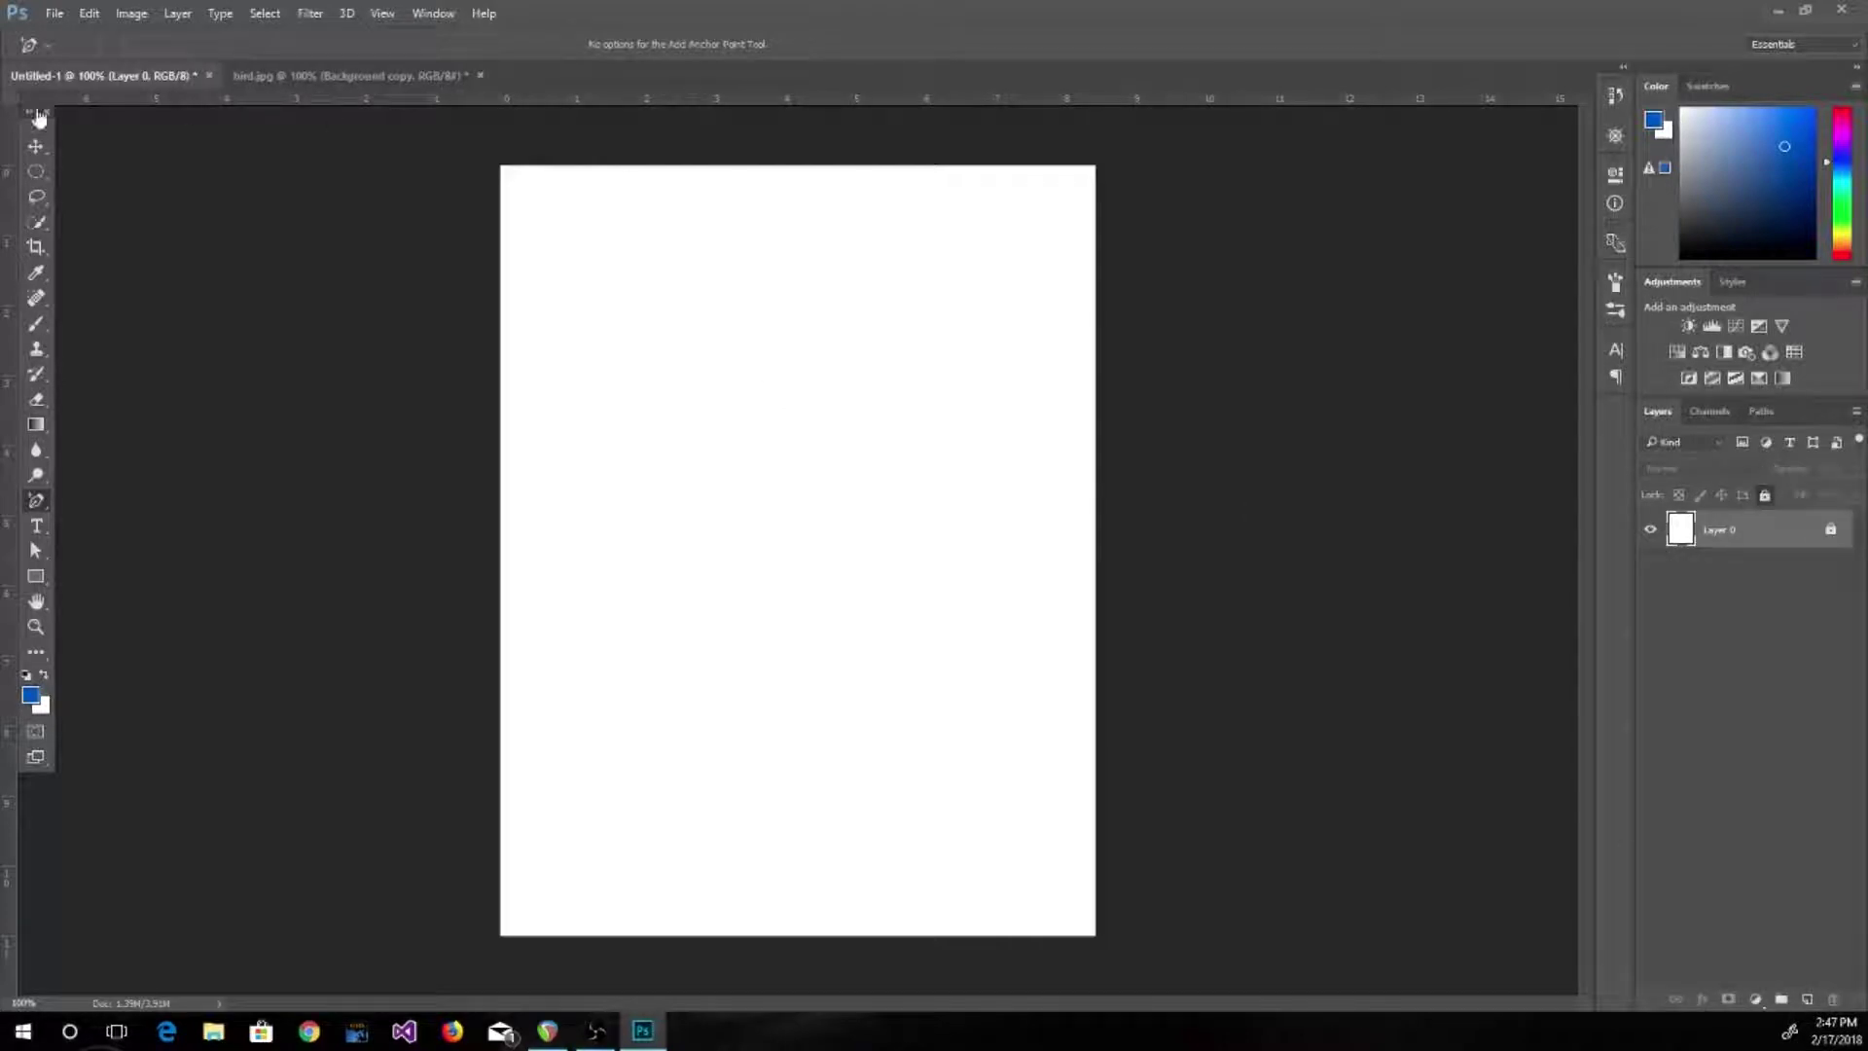
Switch to the bird.jpg document and enlarge it to 200%
left_click(402, 75)
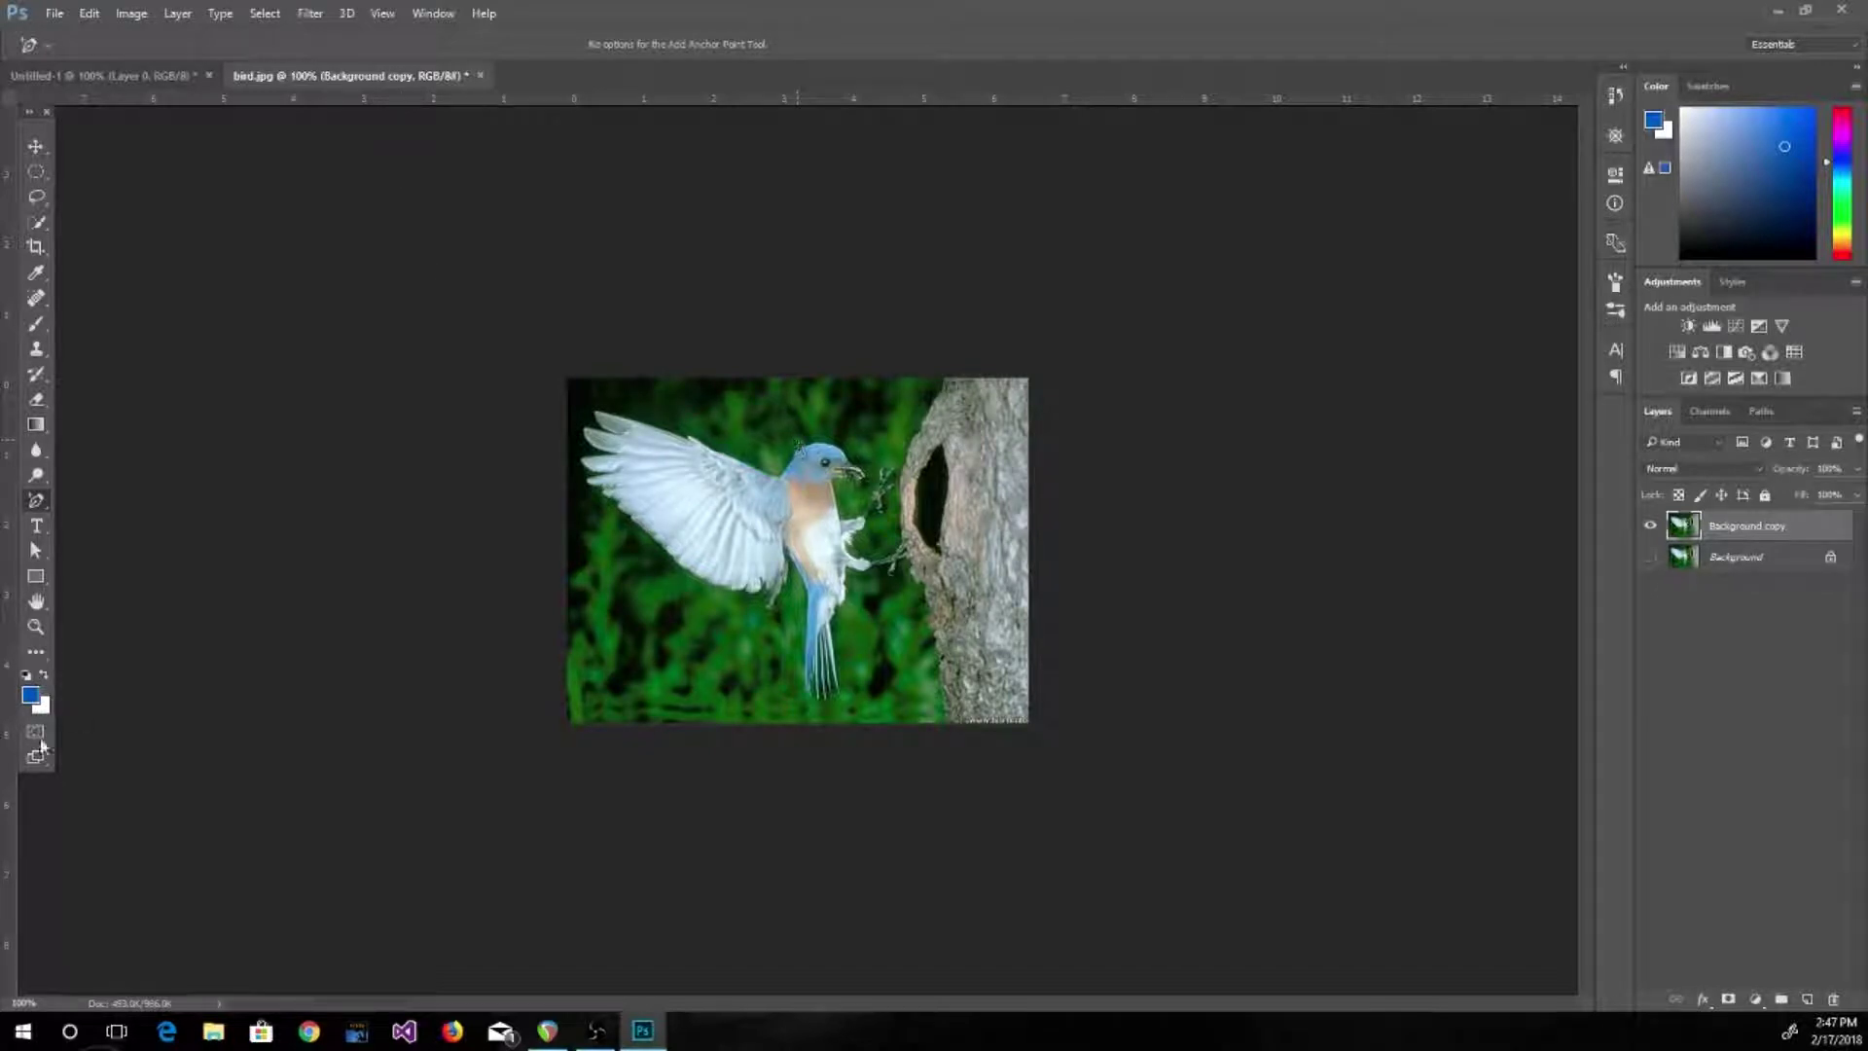
left_click(36, 627)
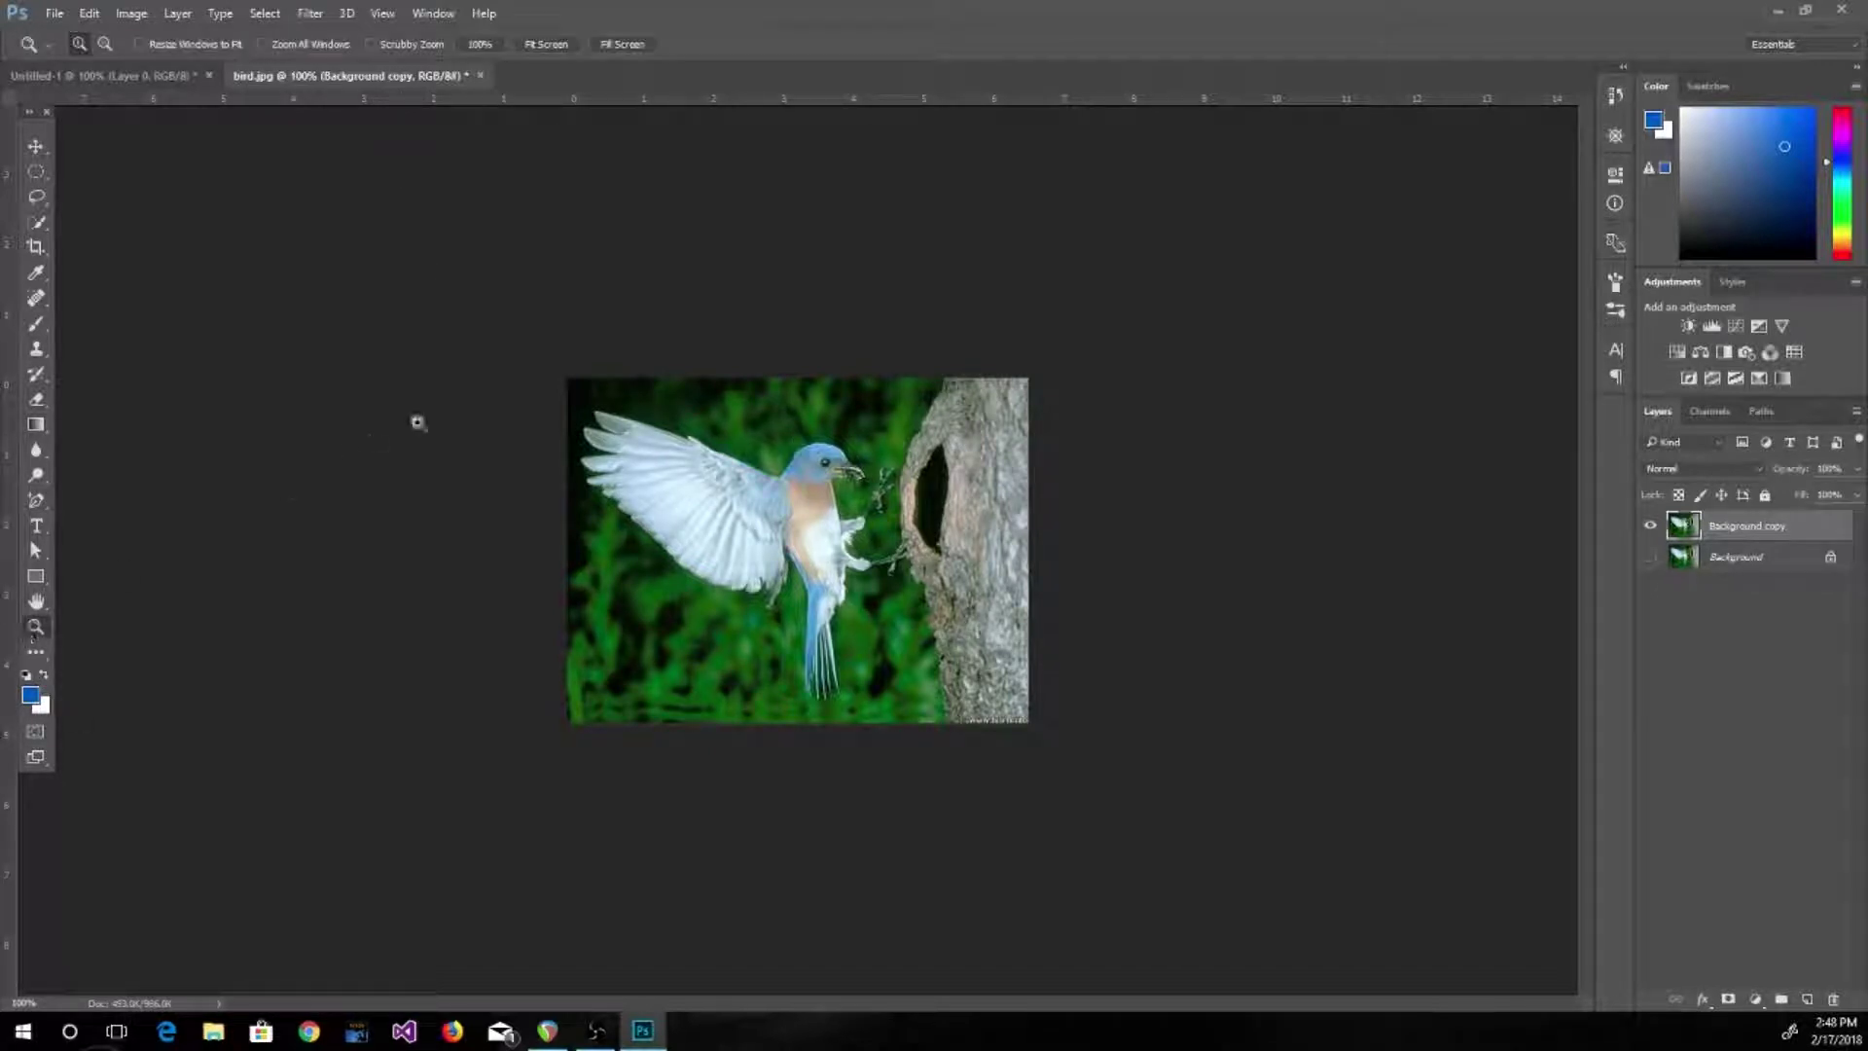
left_click(713, 428)
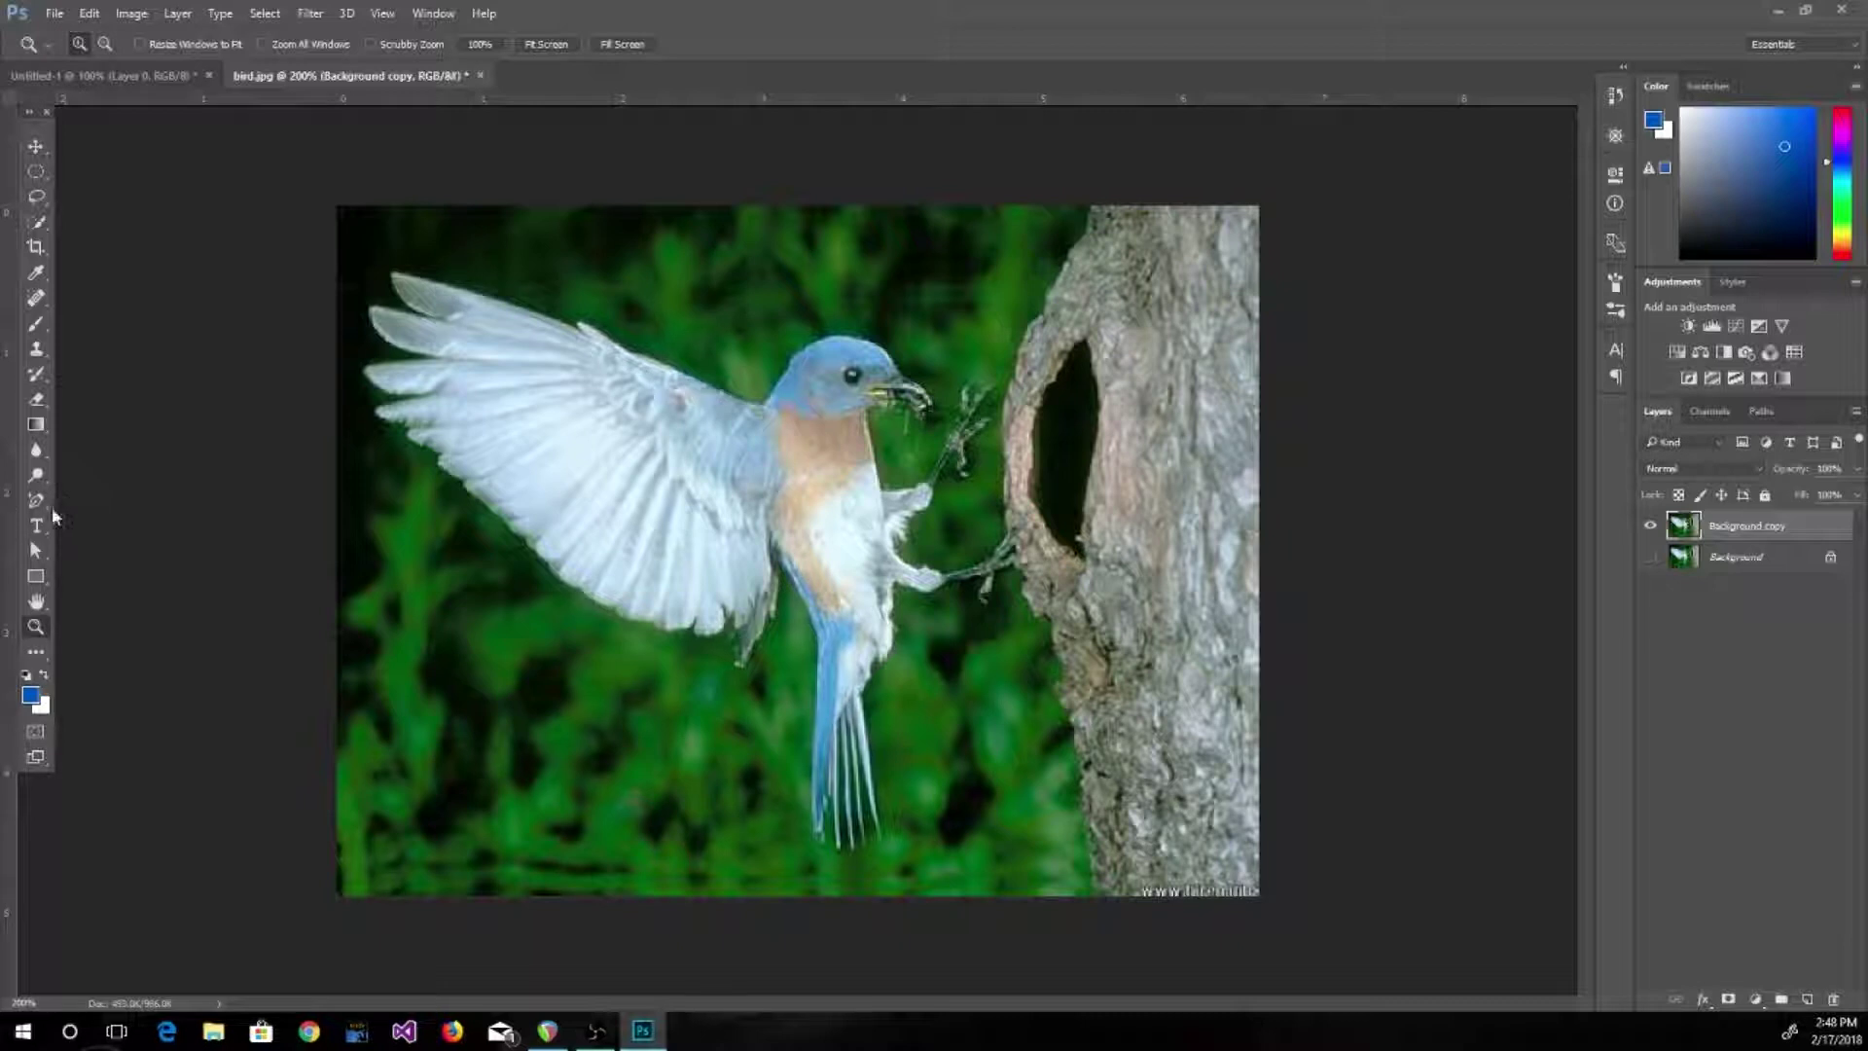
Start a Pen tool path along the bird's head, beak and upper chest
left_click(40, 507)
right_click(40, 508)
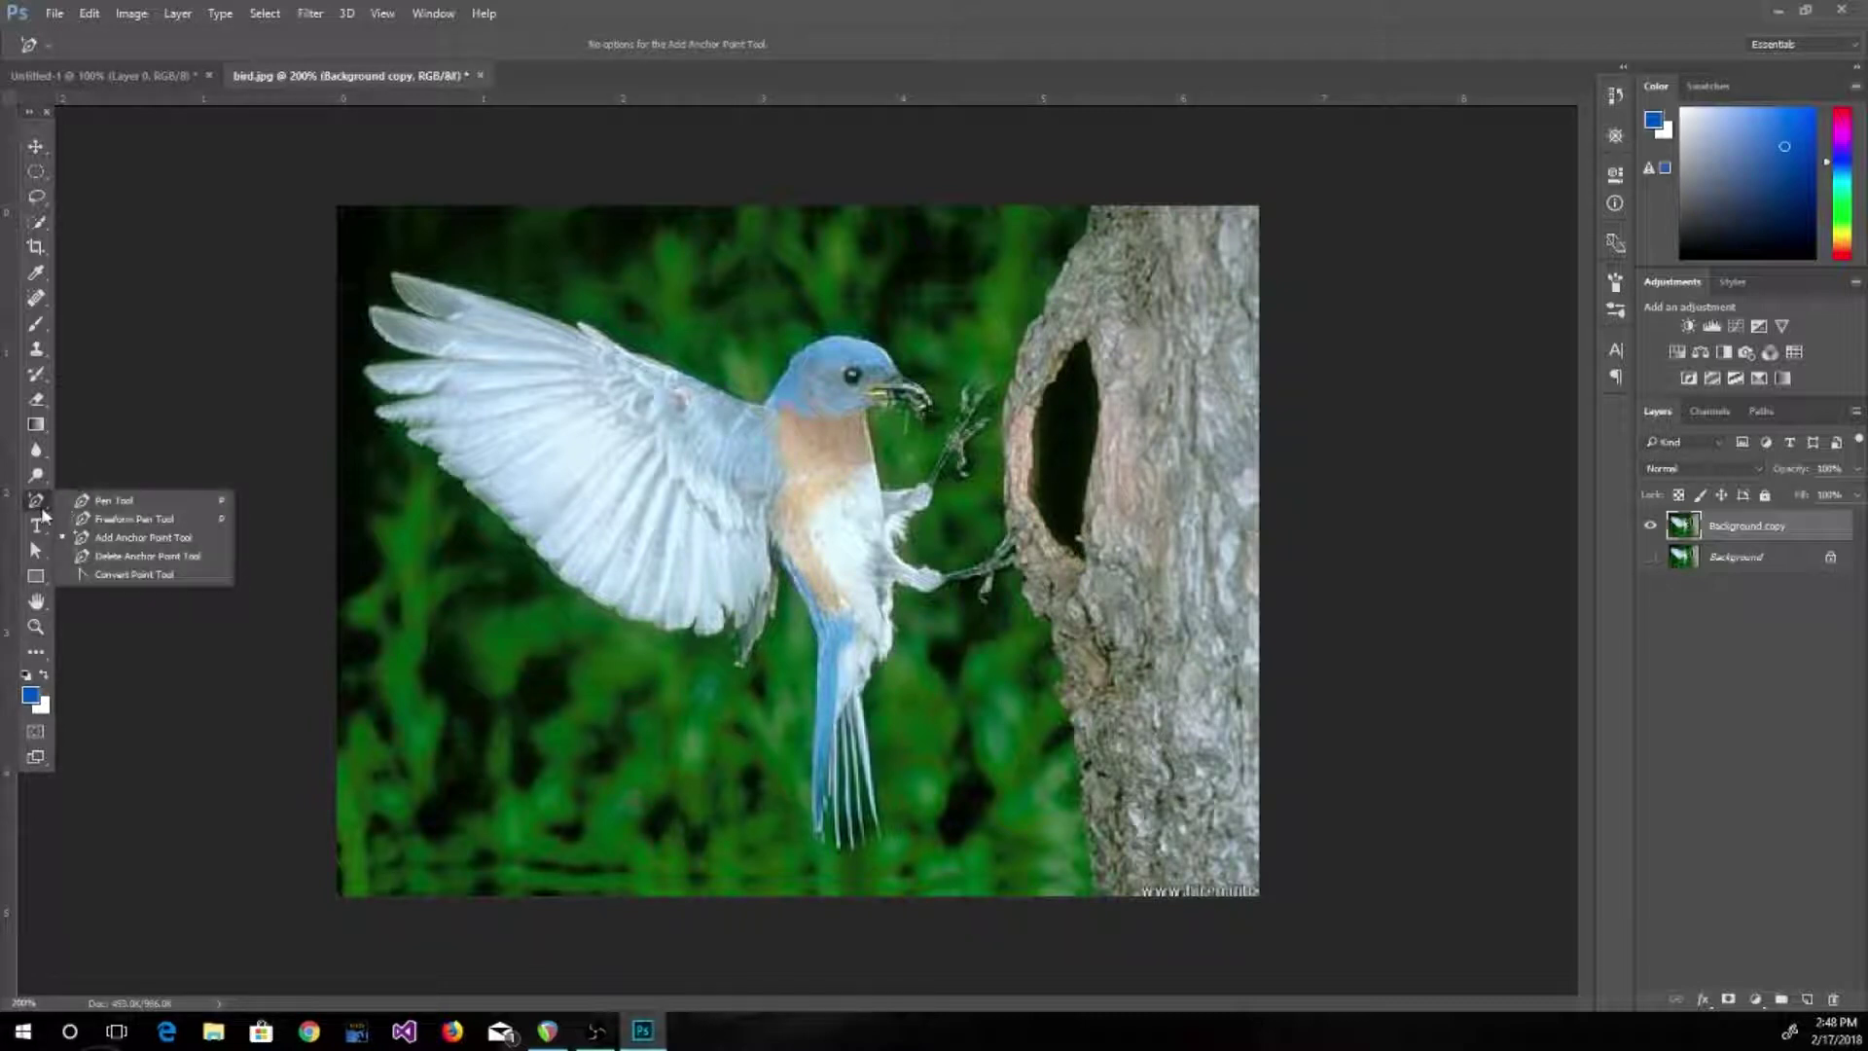
left_click(98, 501)
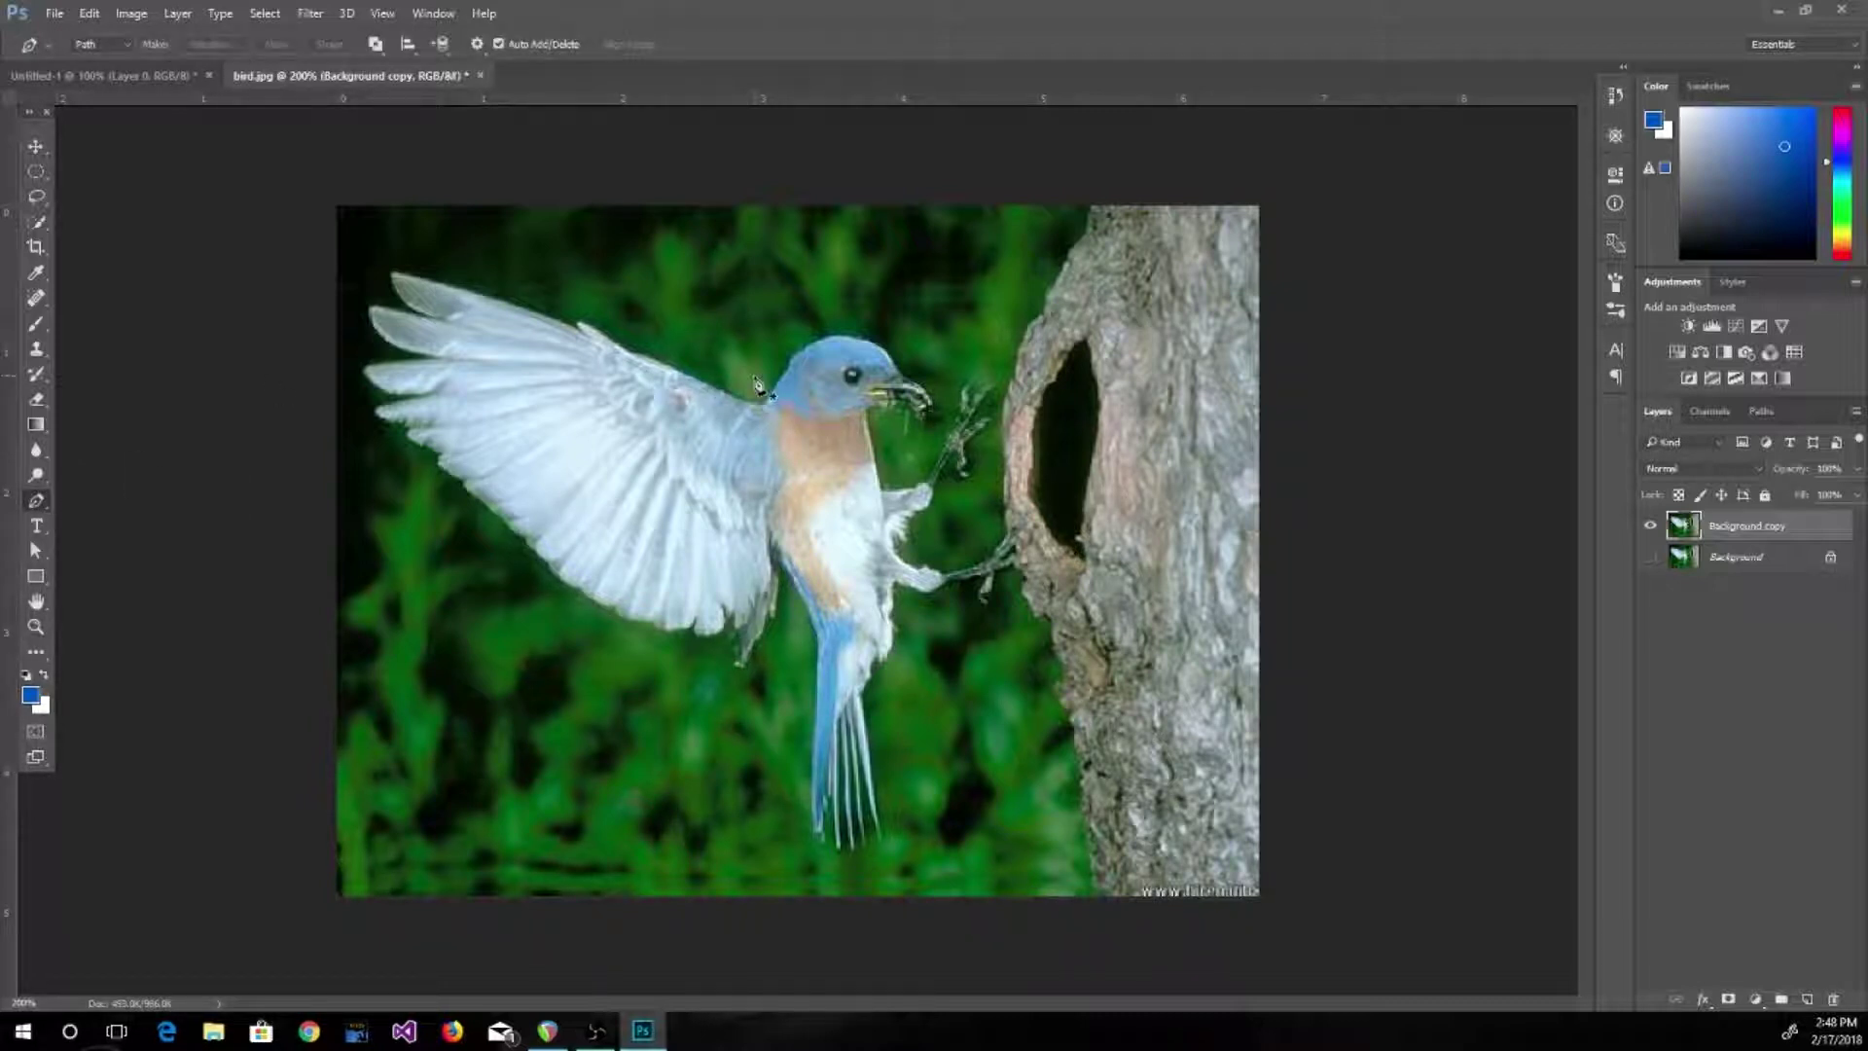
left_click(764, 406)
left_click(790, 366)
left_click_drag(870, 343, 921, 368)
left_click_drag(902, 382, 936, 425)
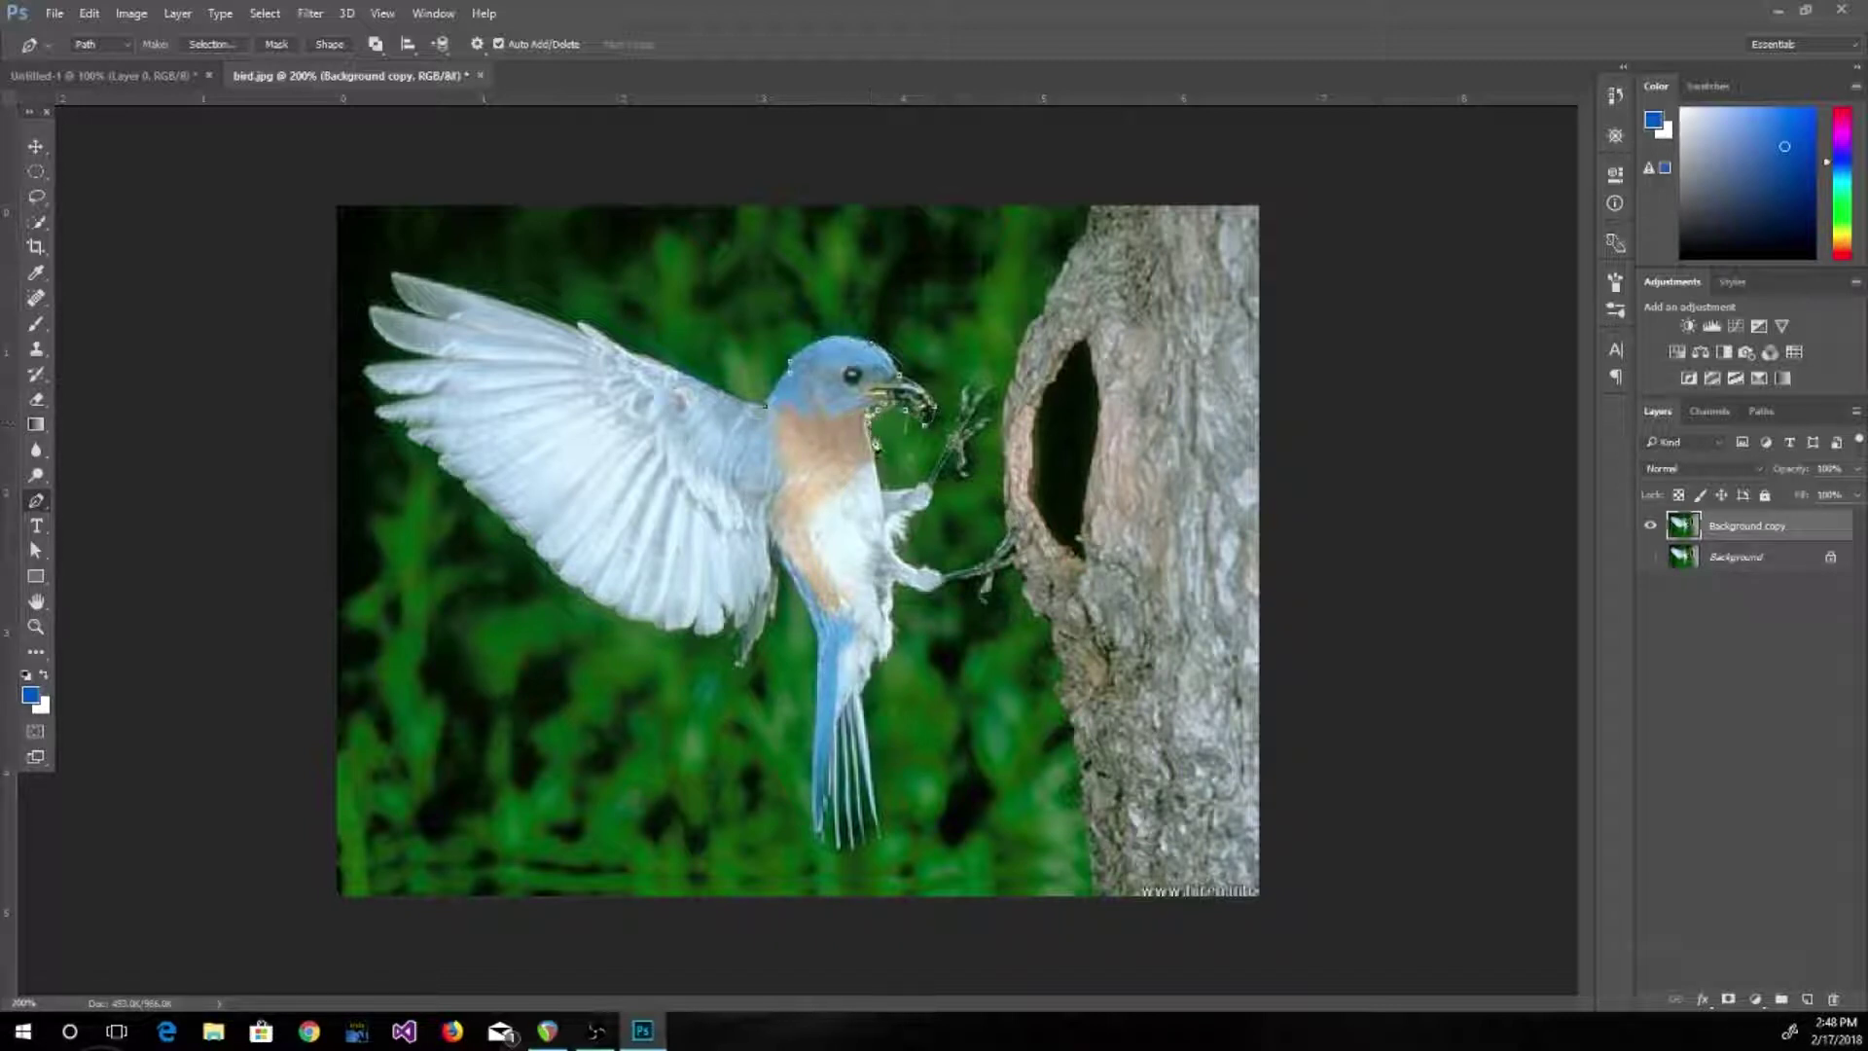
left_click_drag(883, 495, 889, 495)
Undo all the pen anchor points placed around the bird's head and chest
key("ctrl+z")
key("ctrl+z")
key("ctrl+z")
key("ctrl+alt+z")
key("ctrl+alt+z")
key("ctrl+alt+z")
key("ctrl+alt+z")
key("ctrl+alt+z")
key("ctrl+alt+z")
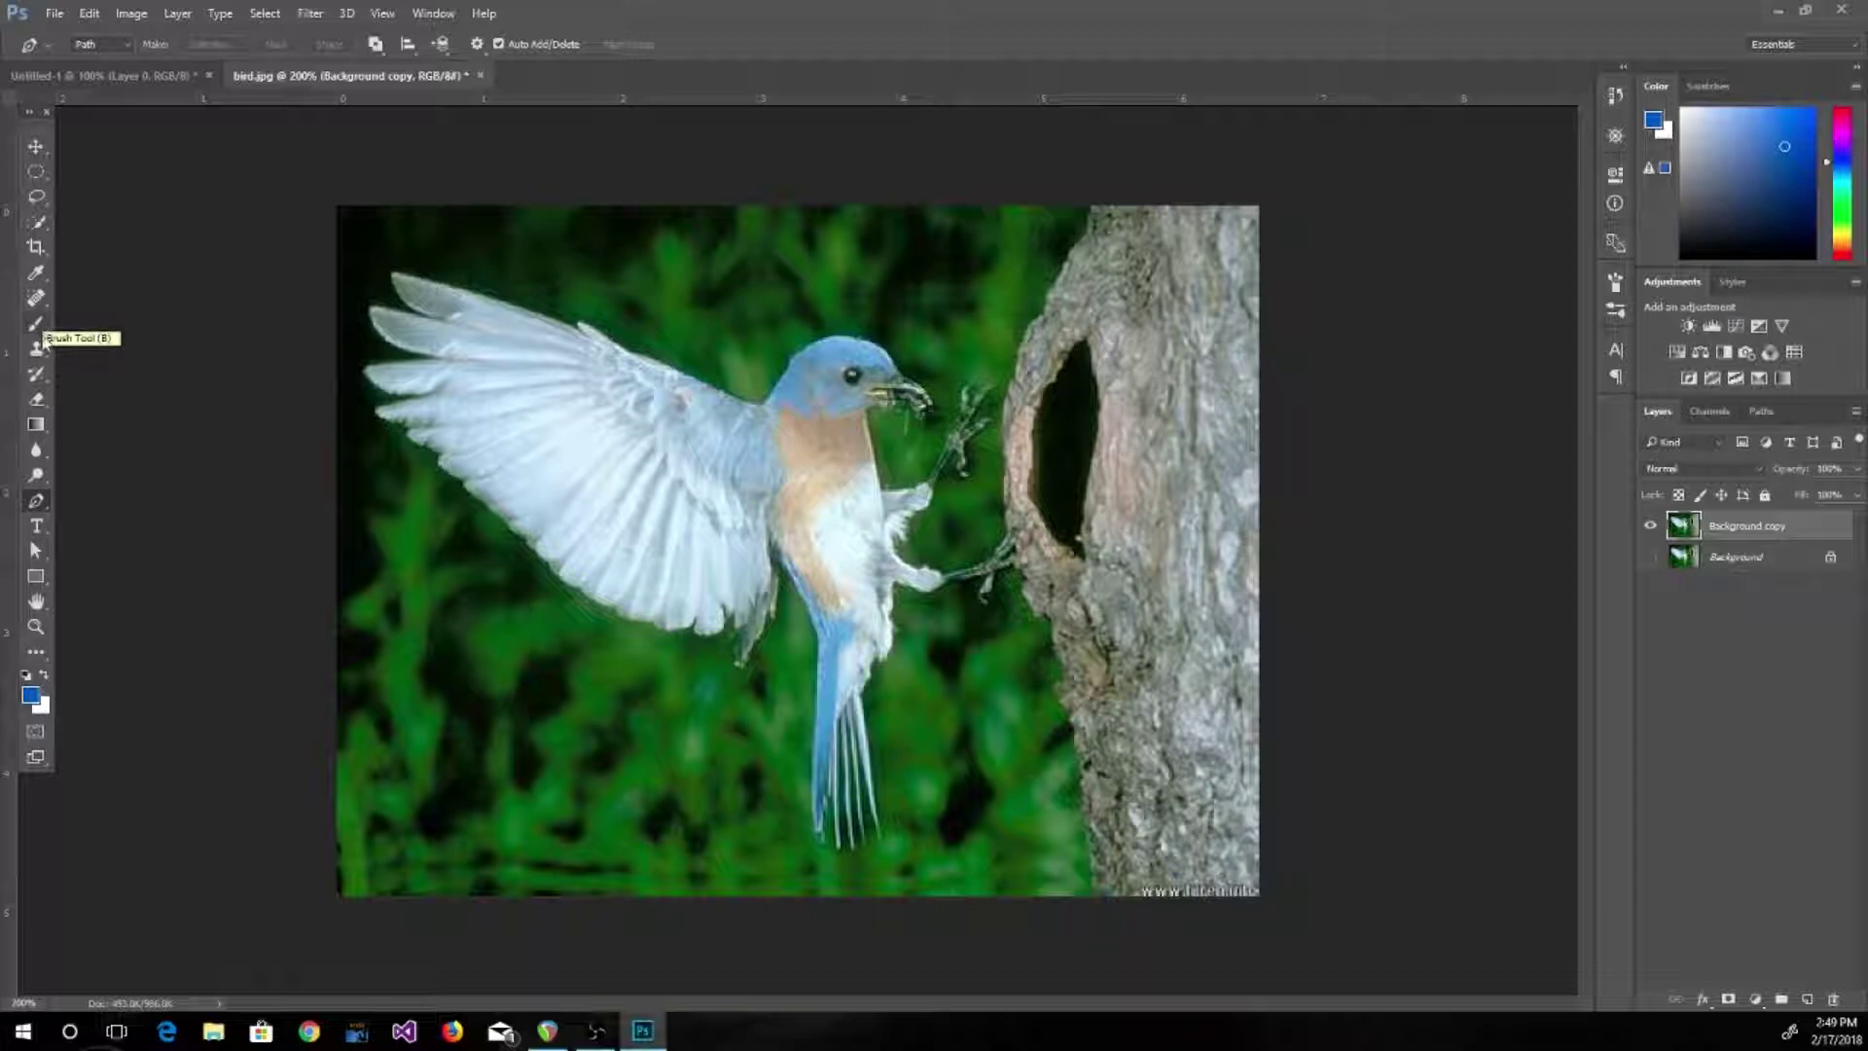
Choose the Magic Wand tool with a 3 by 3 Average sample size and a tolerance of 11
left_click(36, 227)
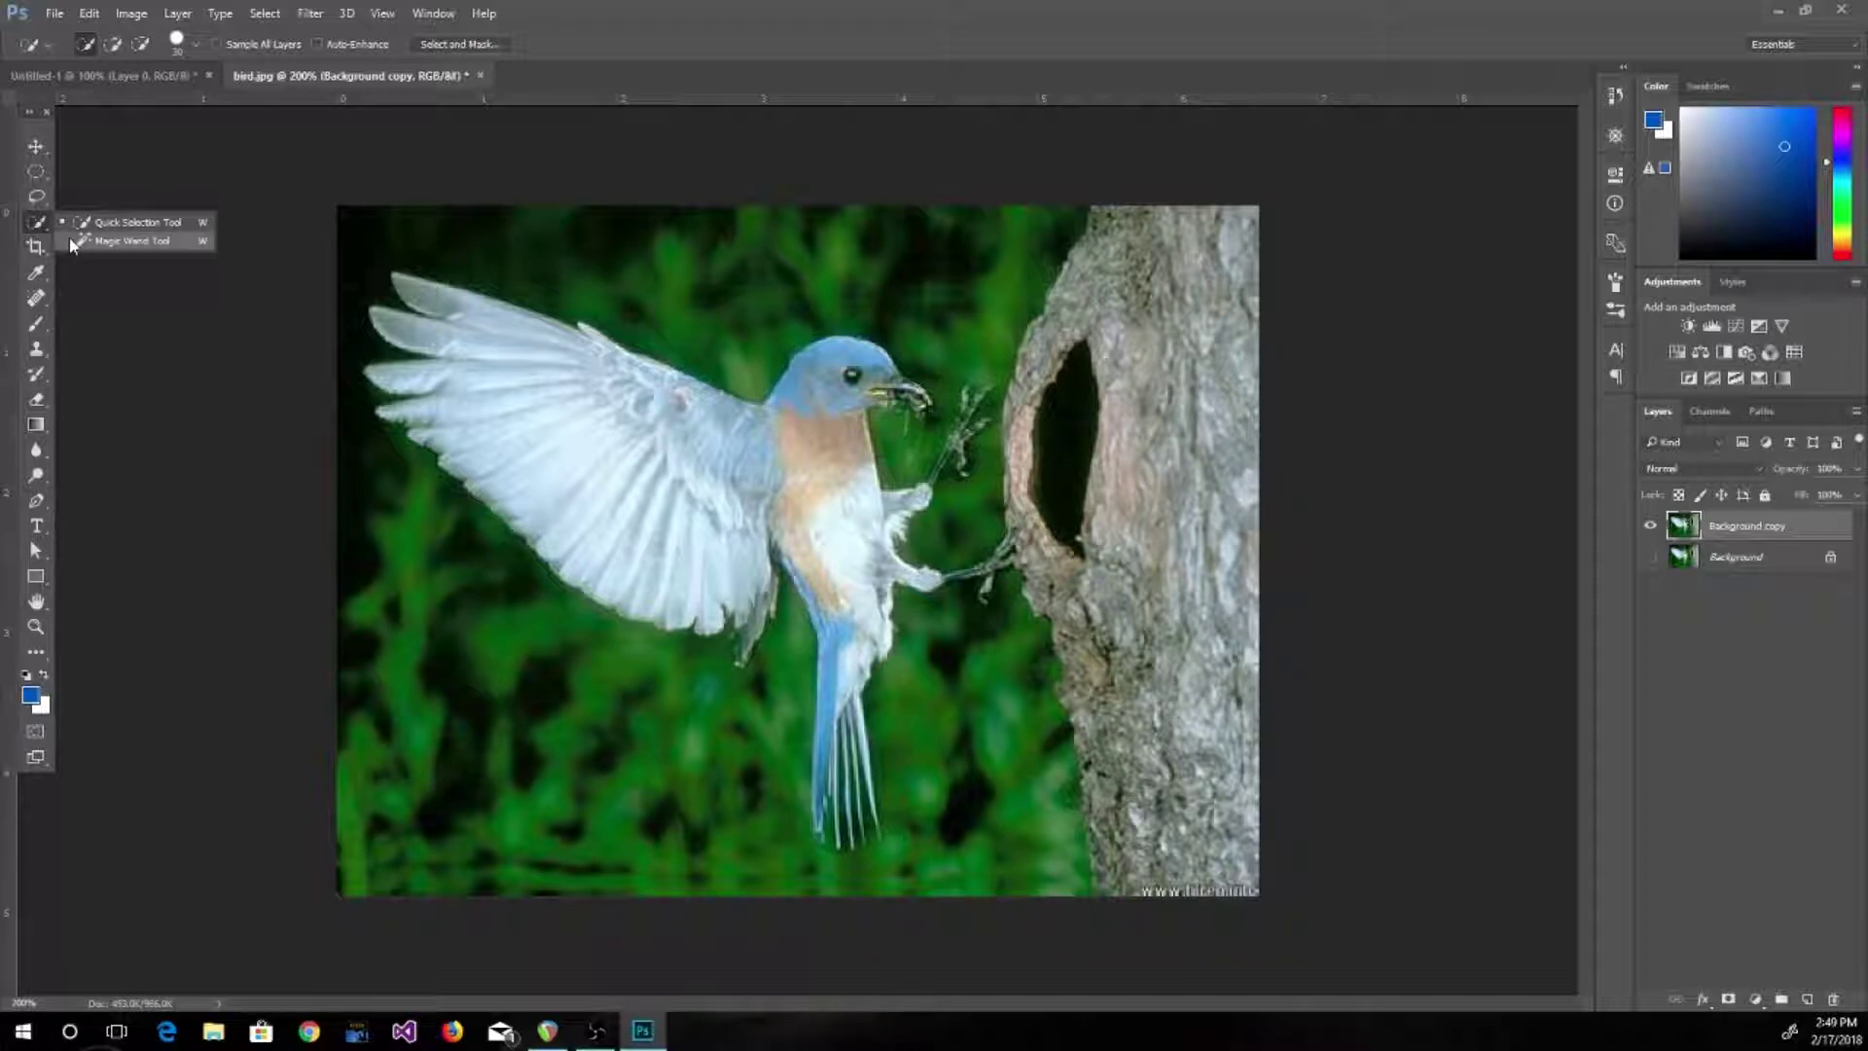
left_click(151, 249)
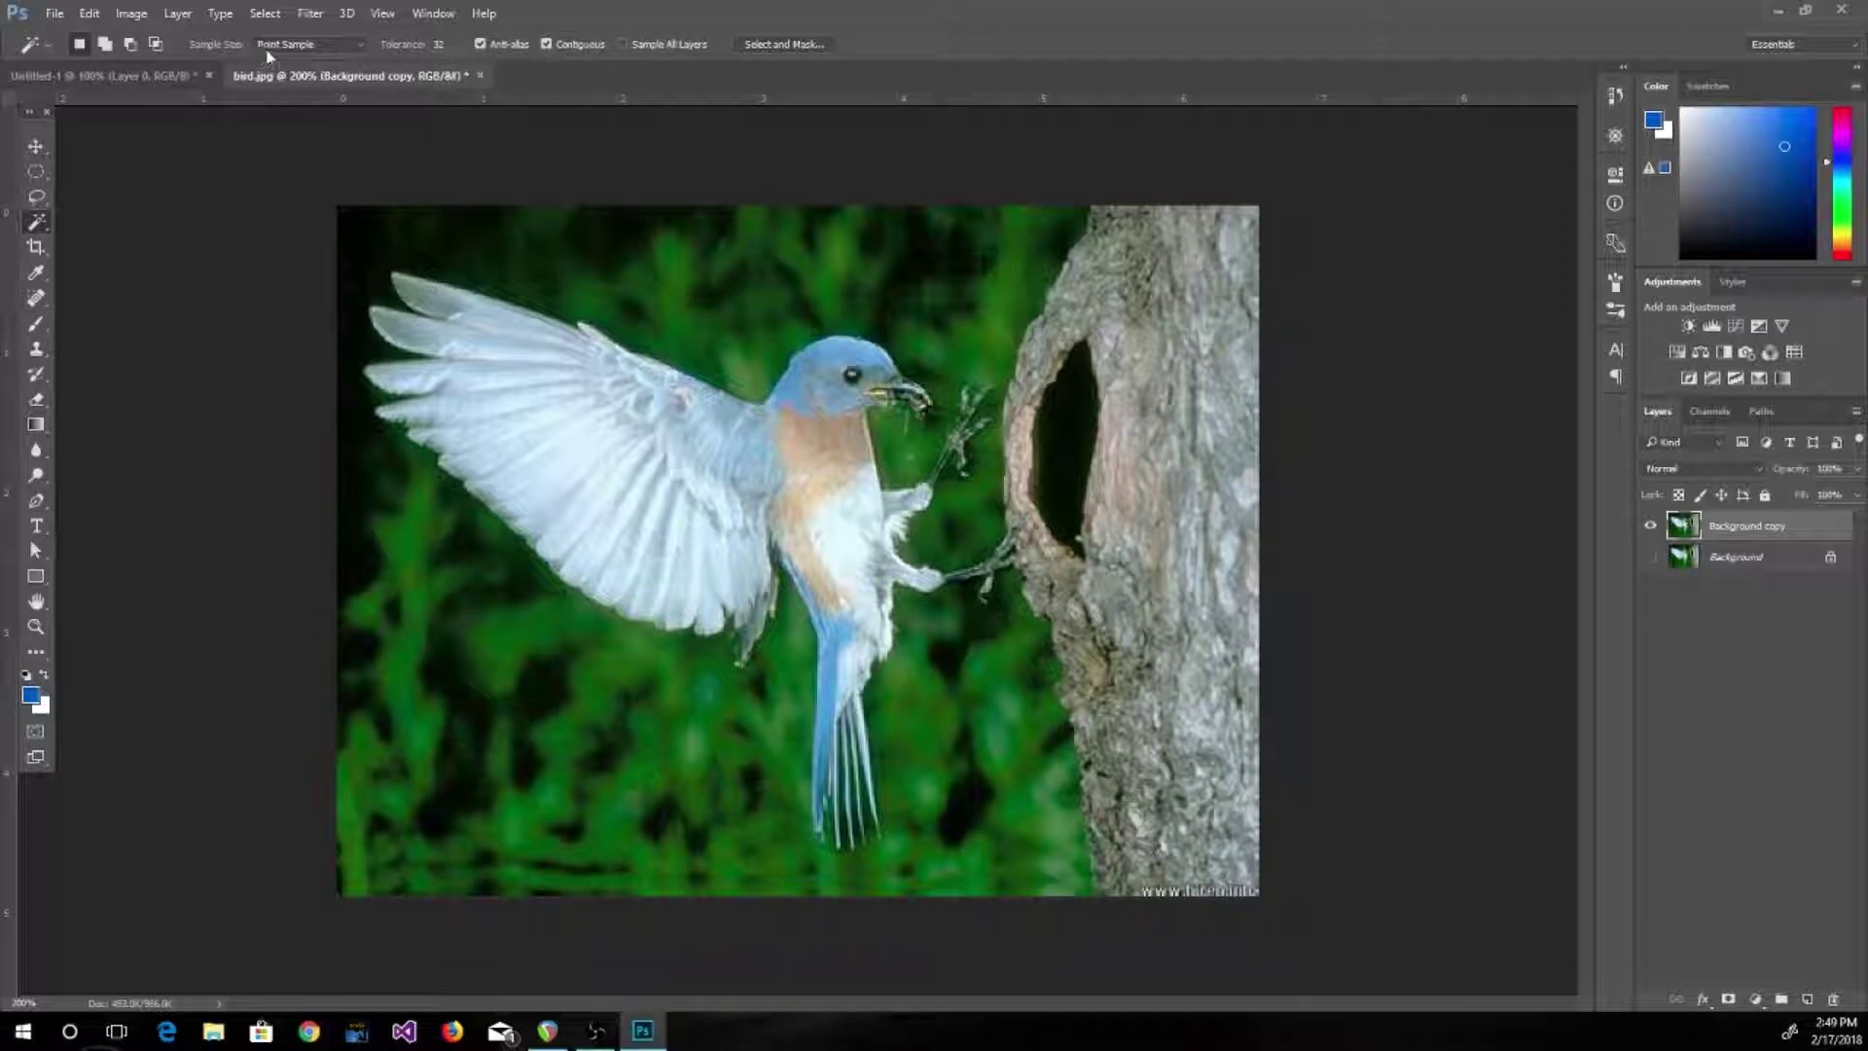
left_click(360, 44)
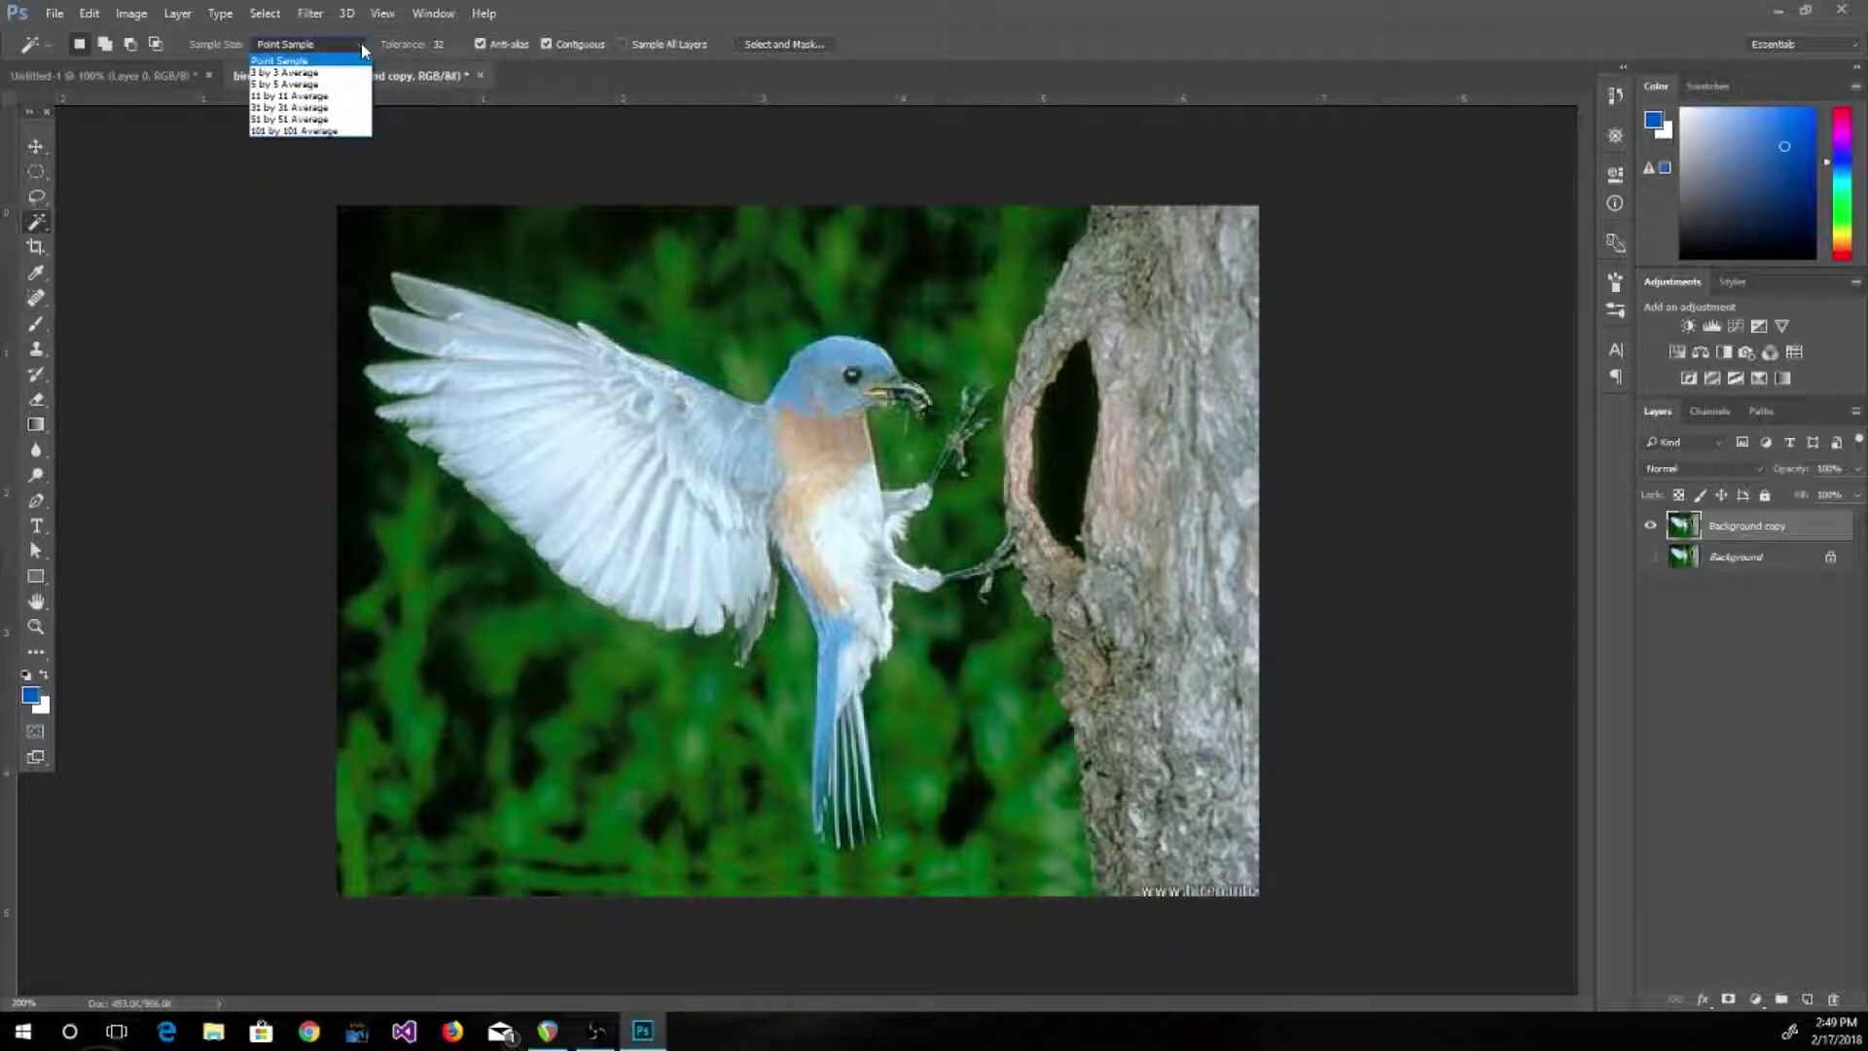
left_click(319, 73)
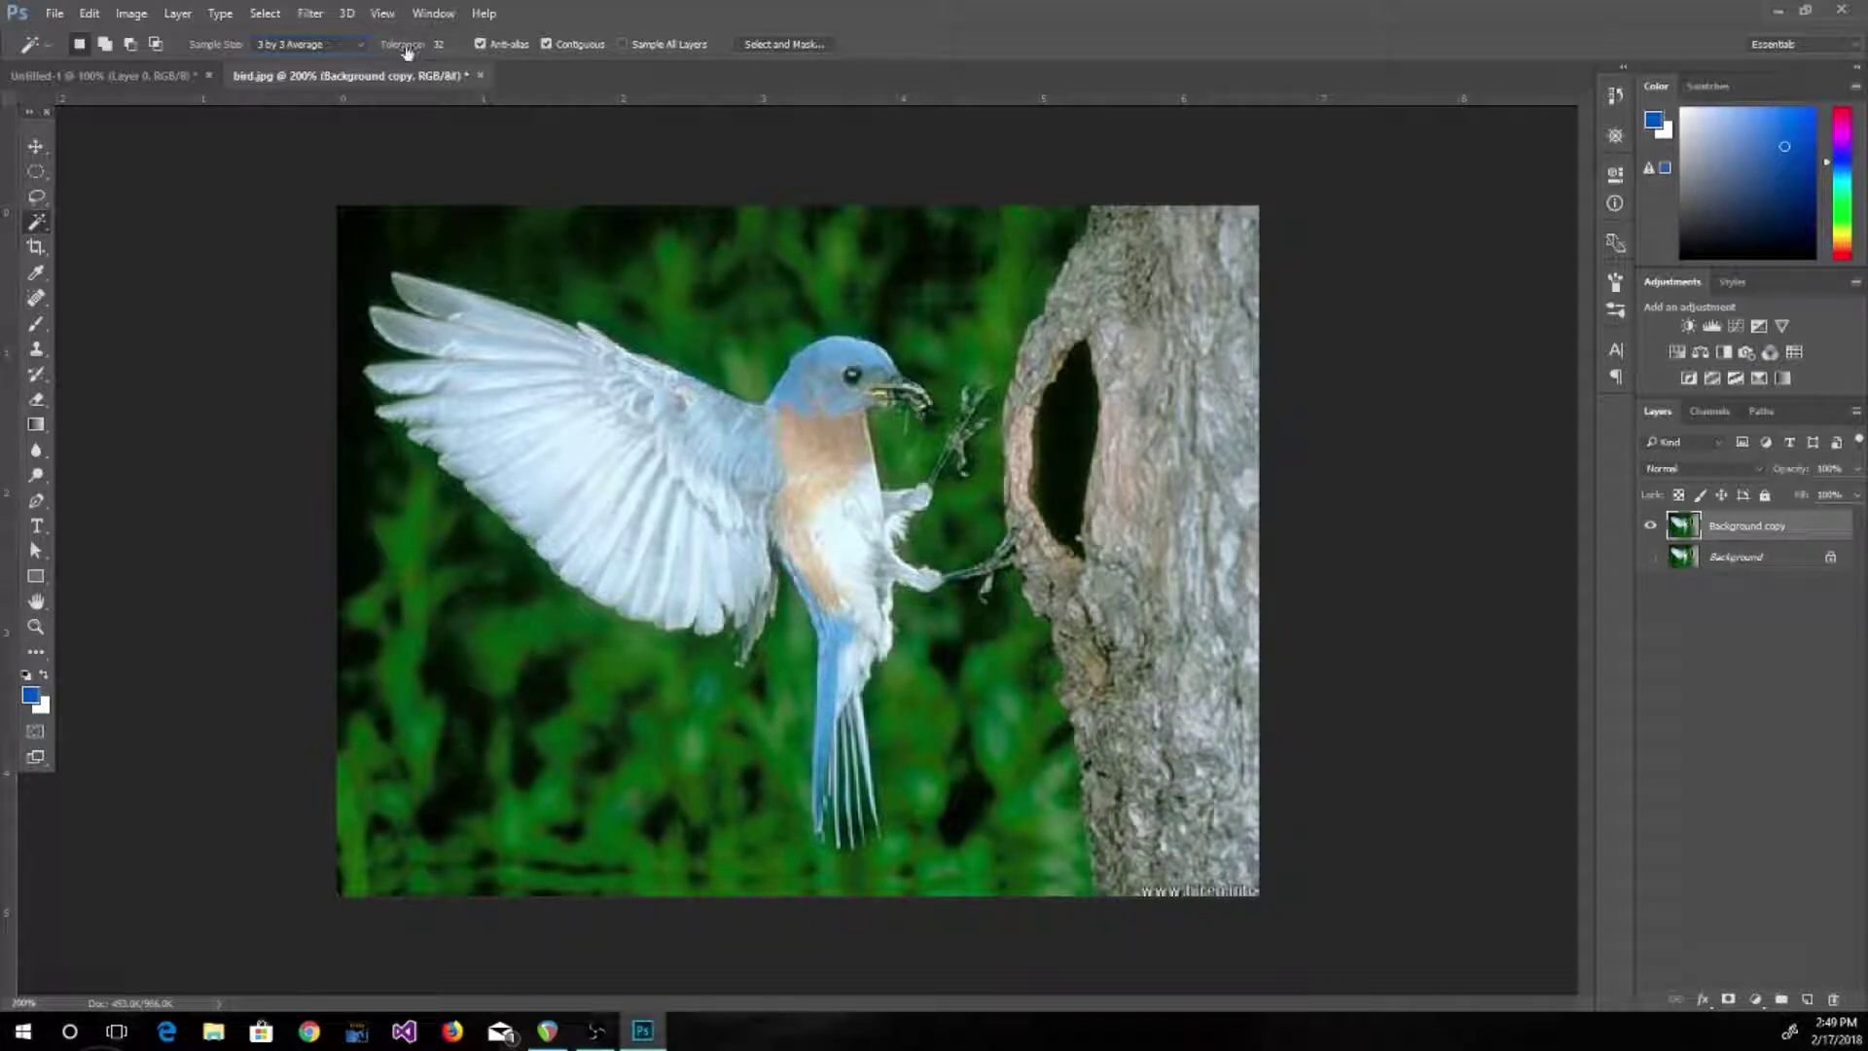
mouse_move(408, 51)
left_mouse_down()
mouse_move(589, 66)
mouse_move(404, 68)
left_mouse_up()
left_click_drag(394, 46, 405, 49)
Try Magic Wand selections on the dark background with Contiguous on, and on the tree hole and pale bark with Contiguous off
left_click(607, 237)
key("ctrl+d")
left_click(547, 44)
left_click(1078, 436)
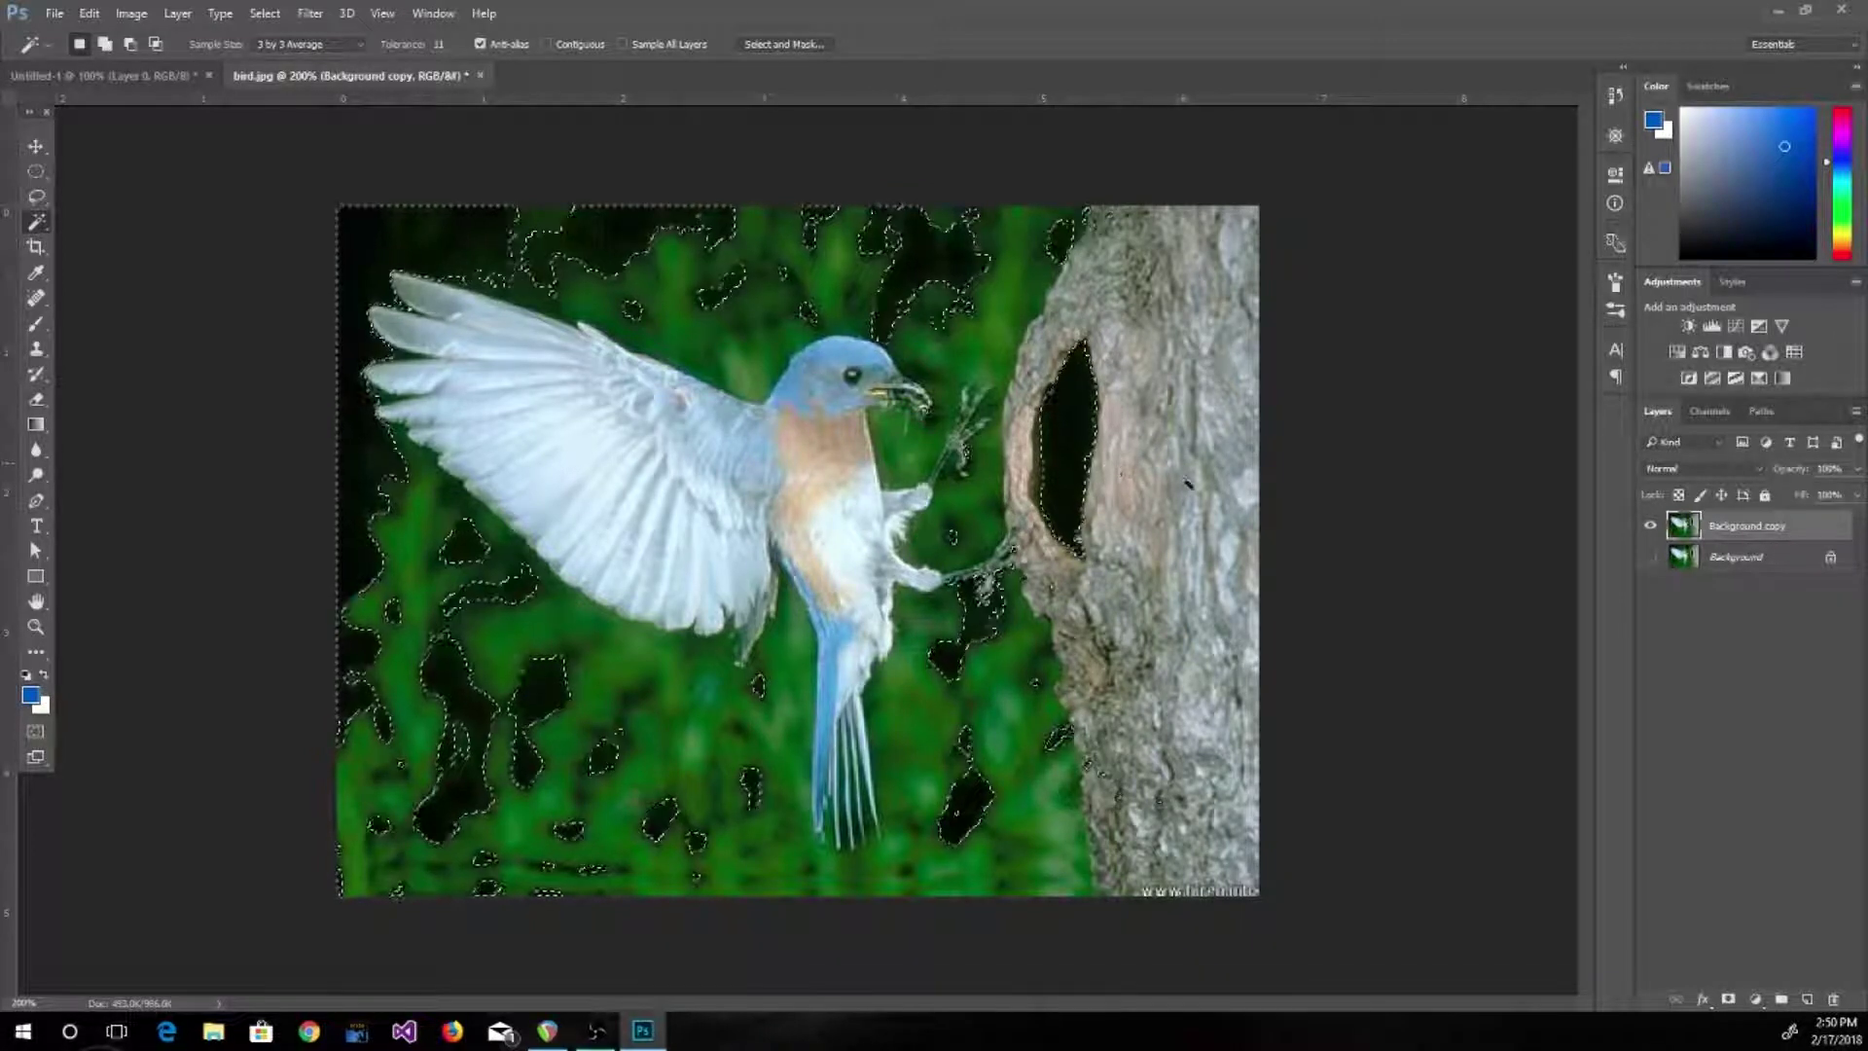
left_click(1243, 497)
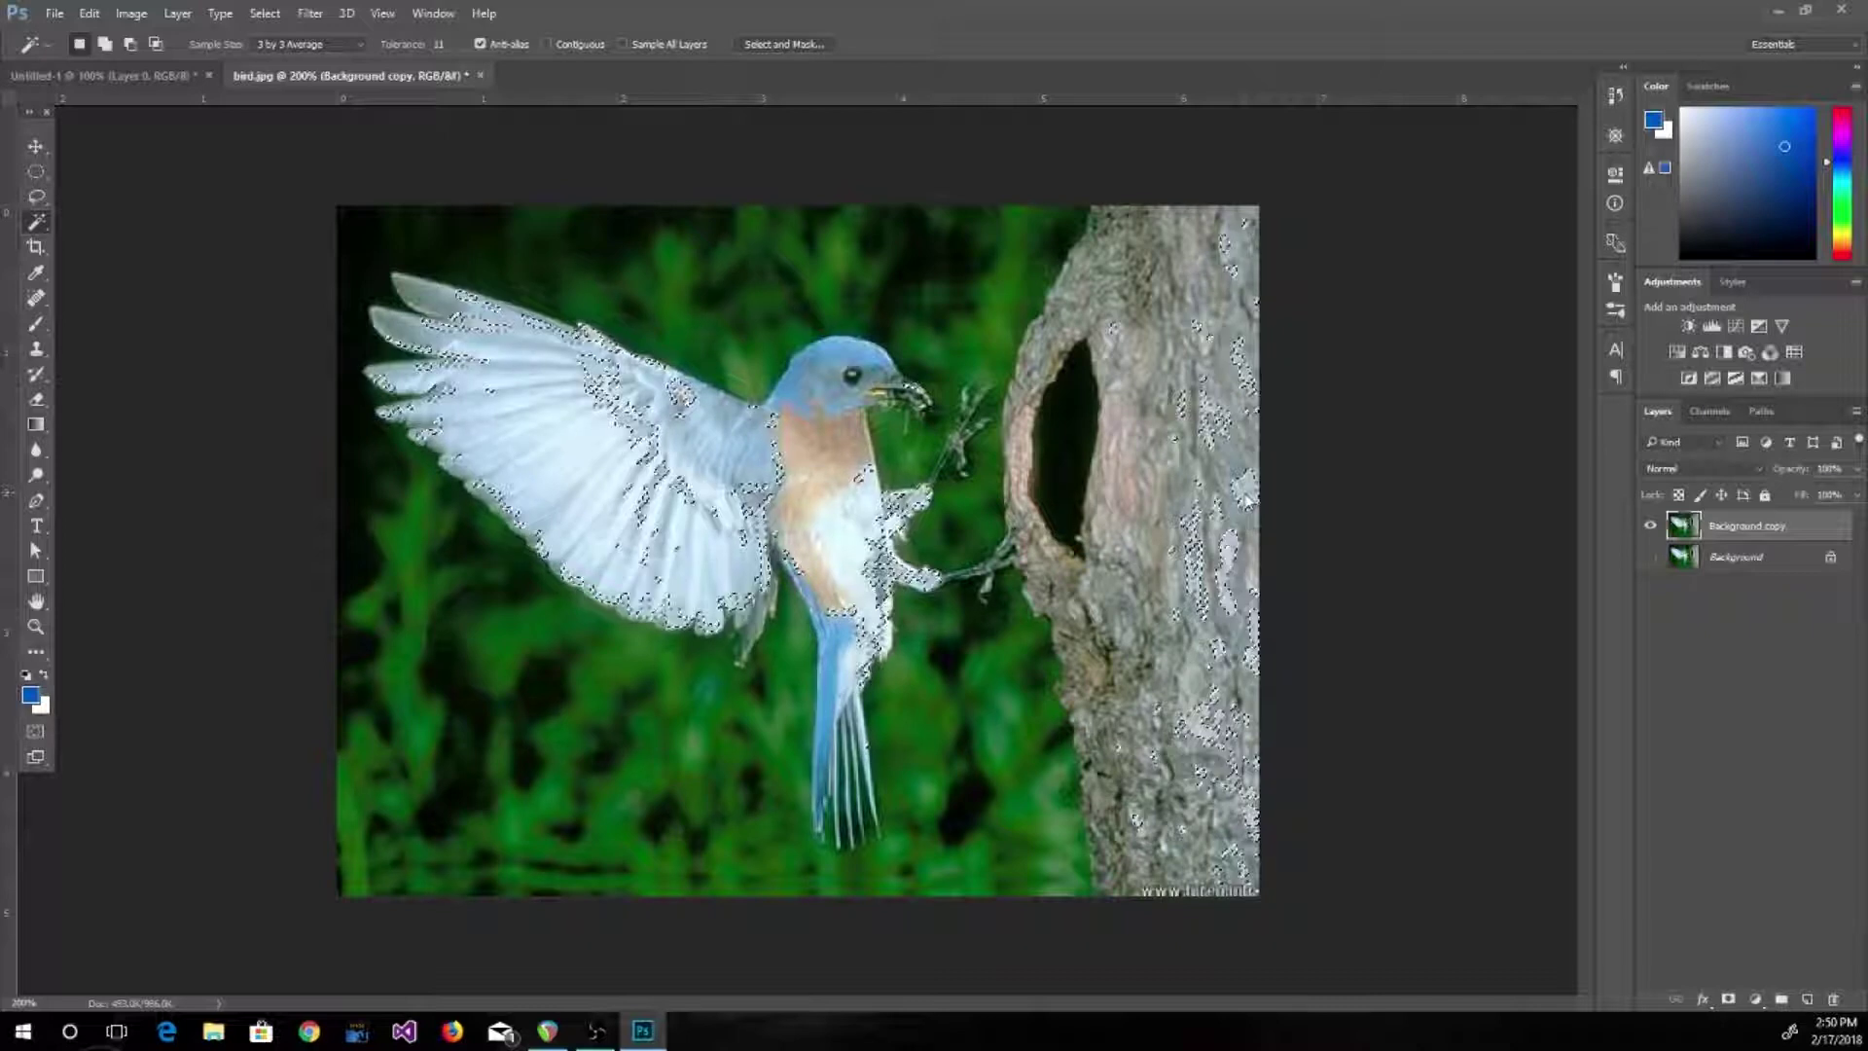
left_click(547, 44)
key("ctrl+d")
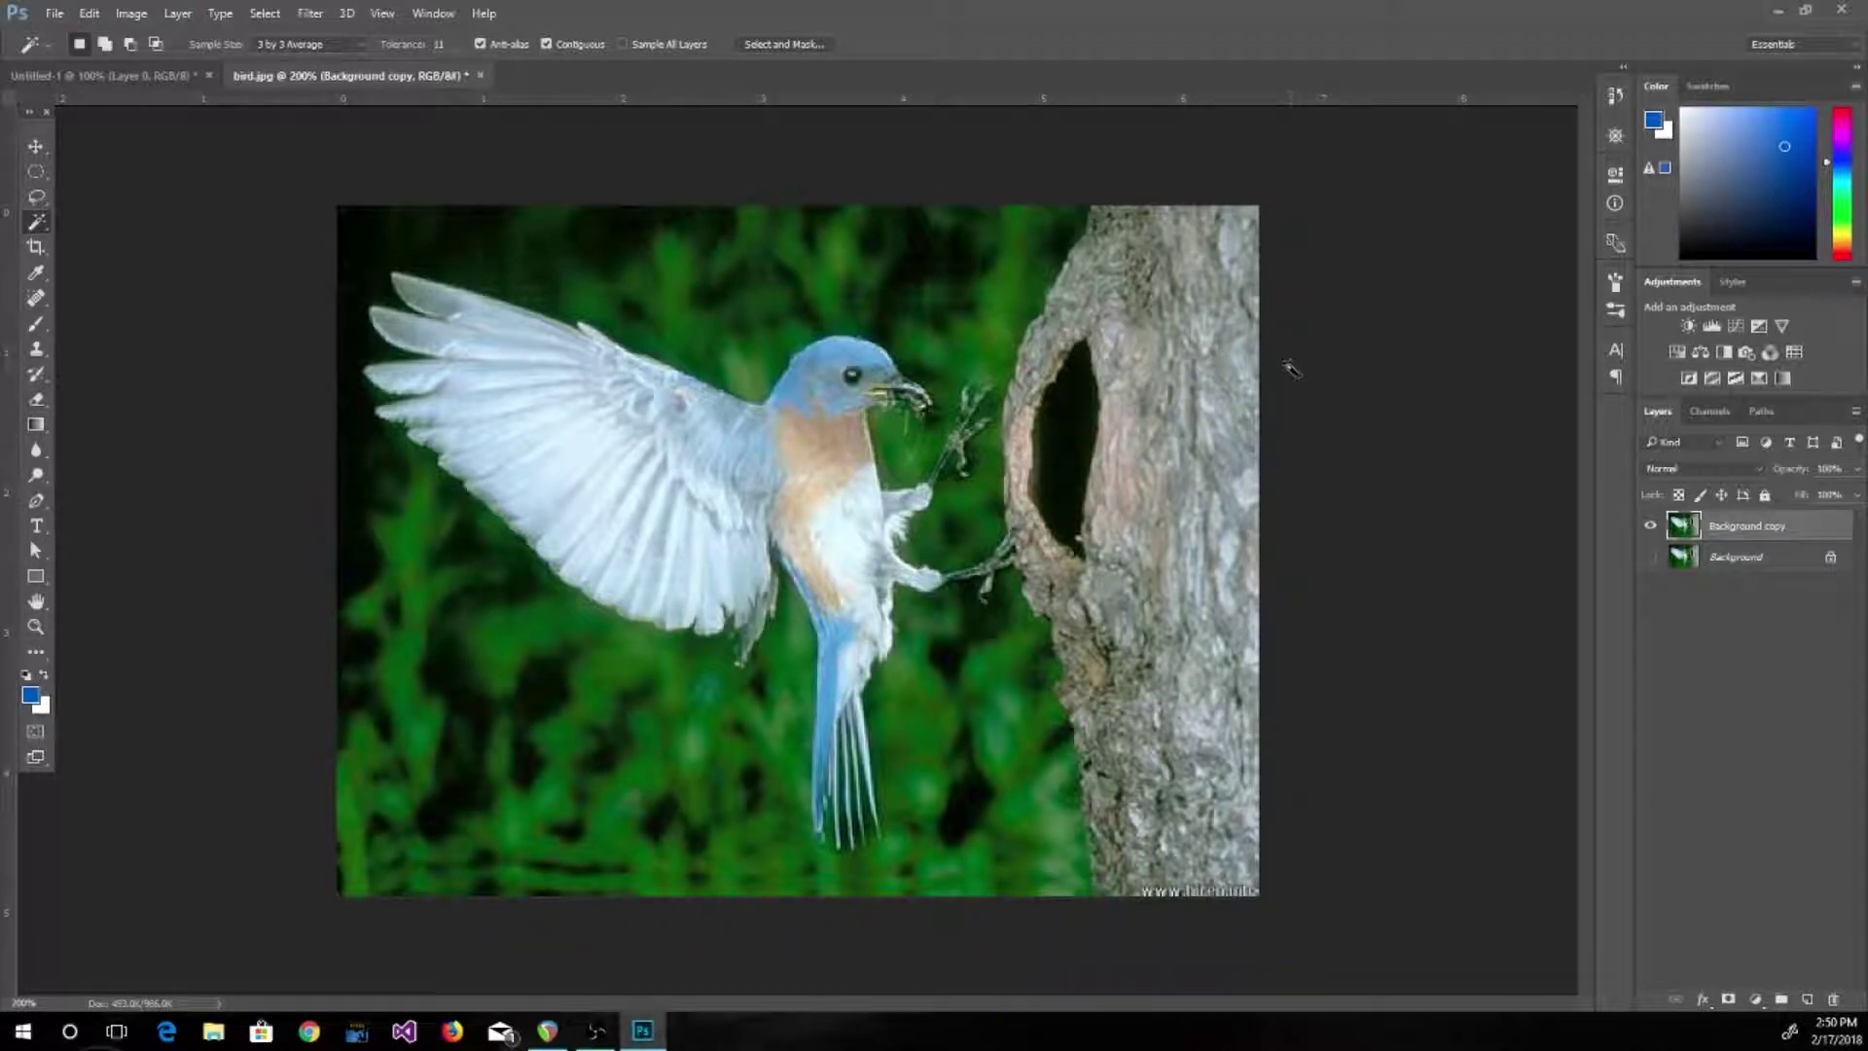
Raise the Magic Wand tolerance to 21 and select the tree trunk by adding several bark samples
left_click(1234, 397)
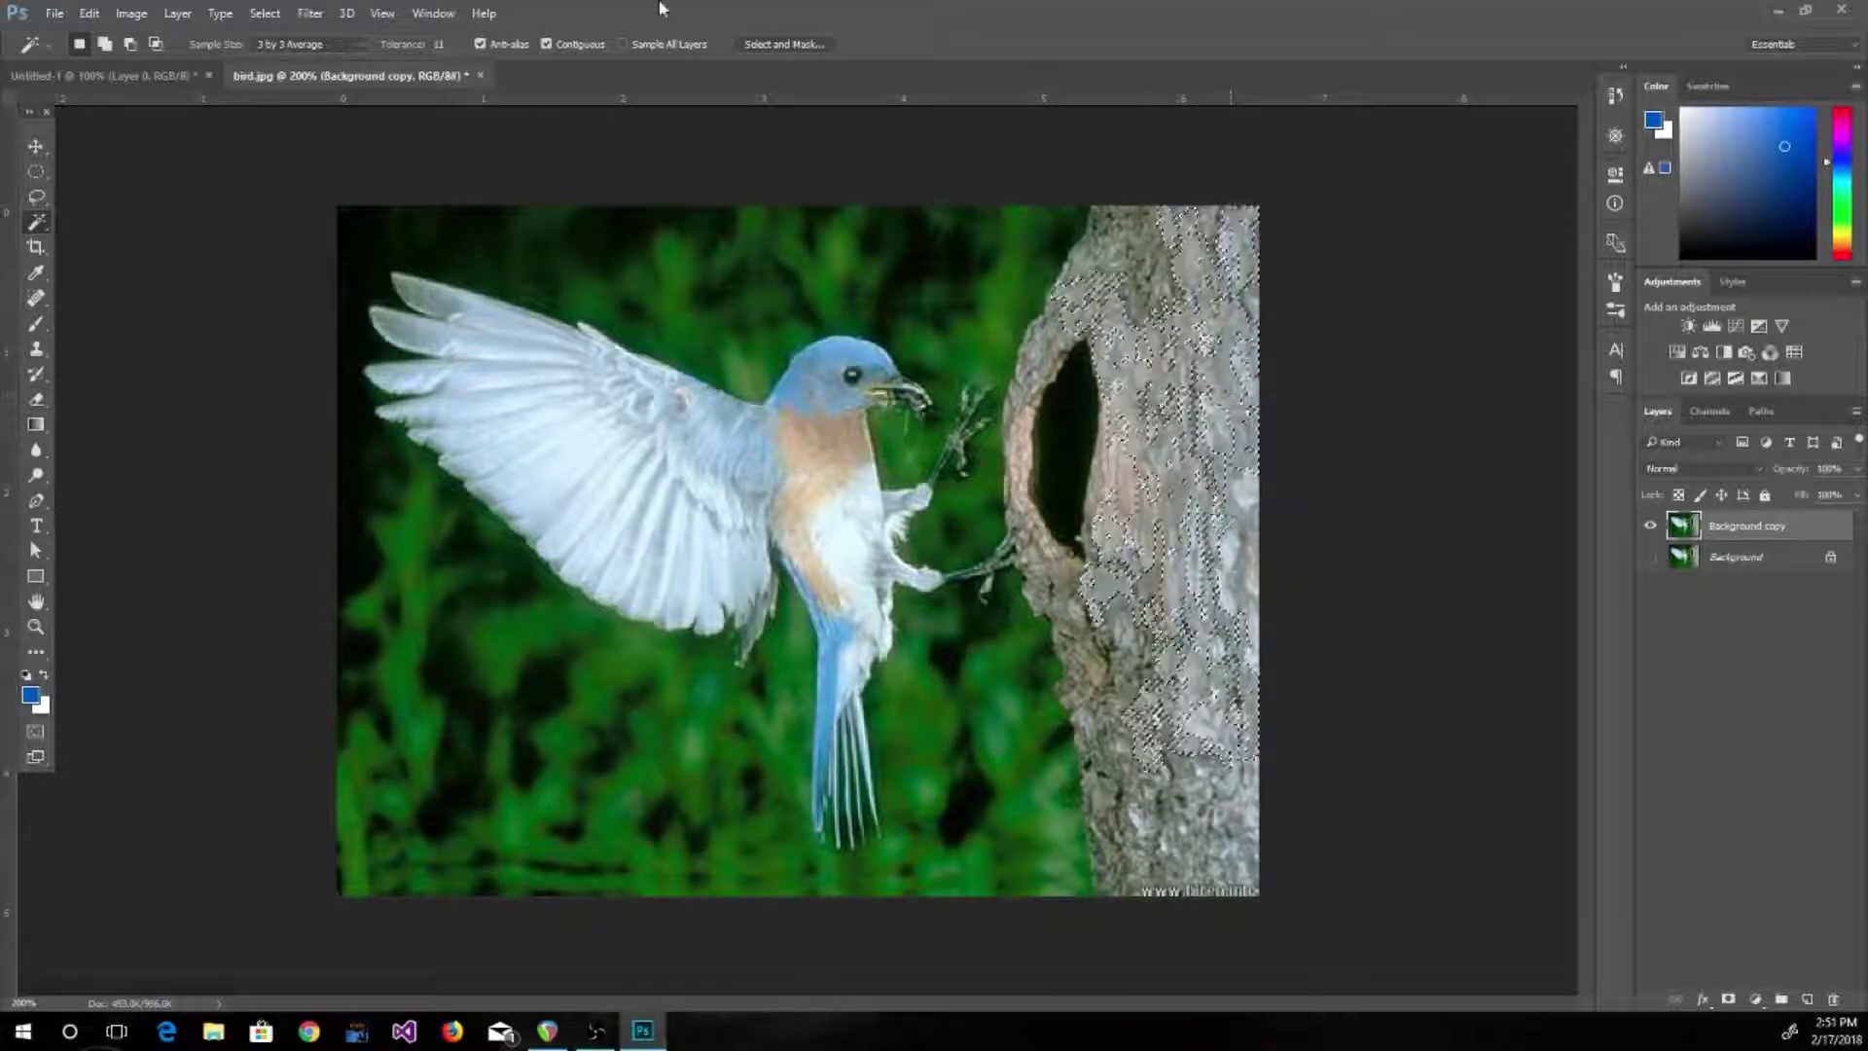
left_click_drag(398, 49, 407, 52)
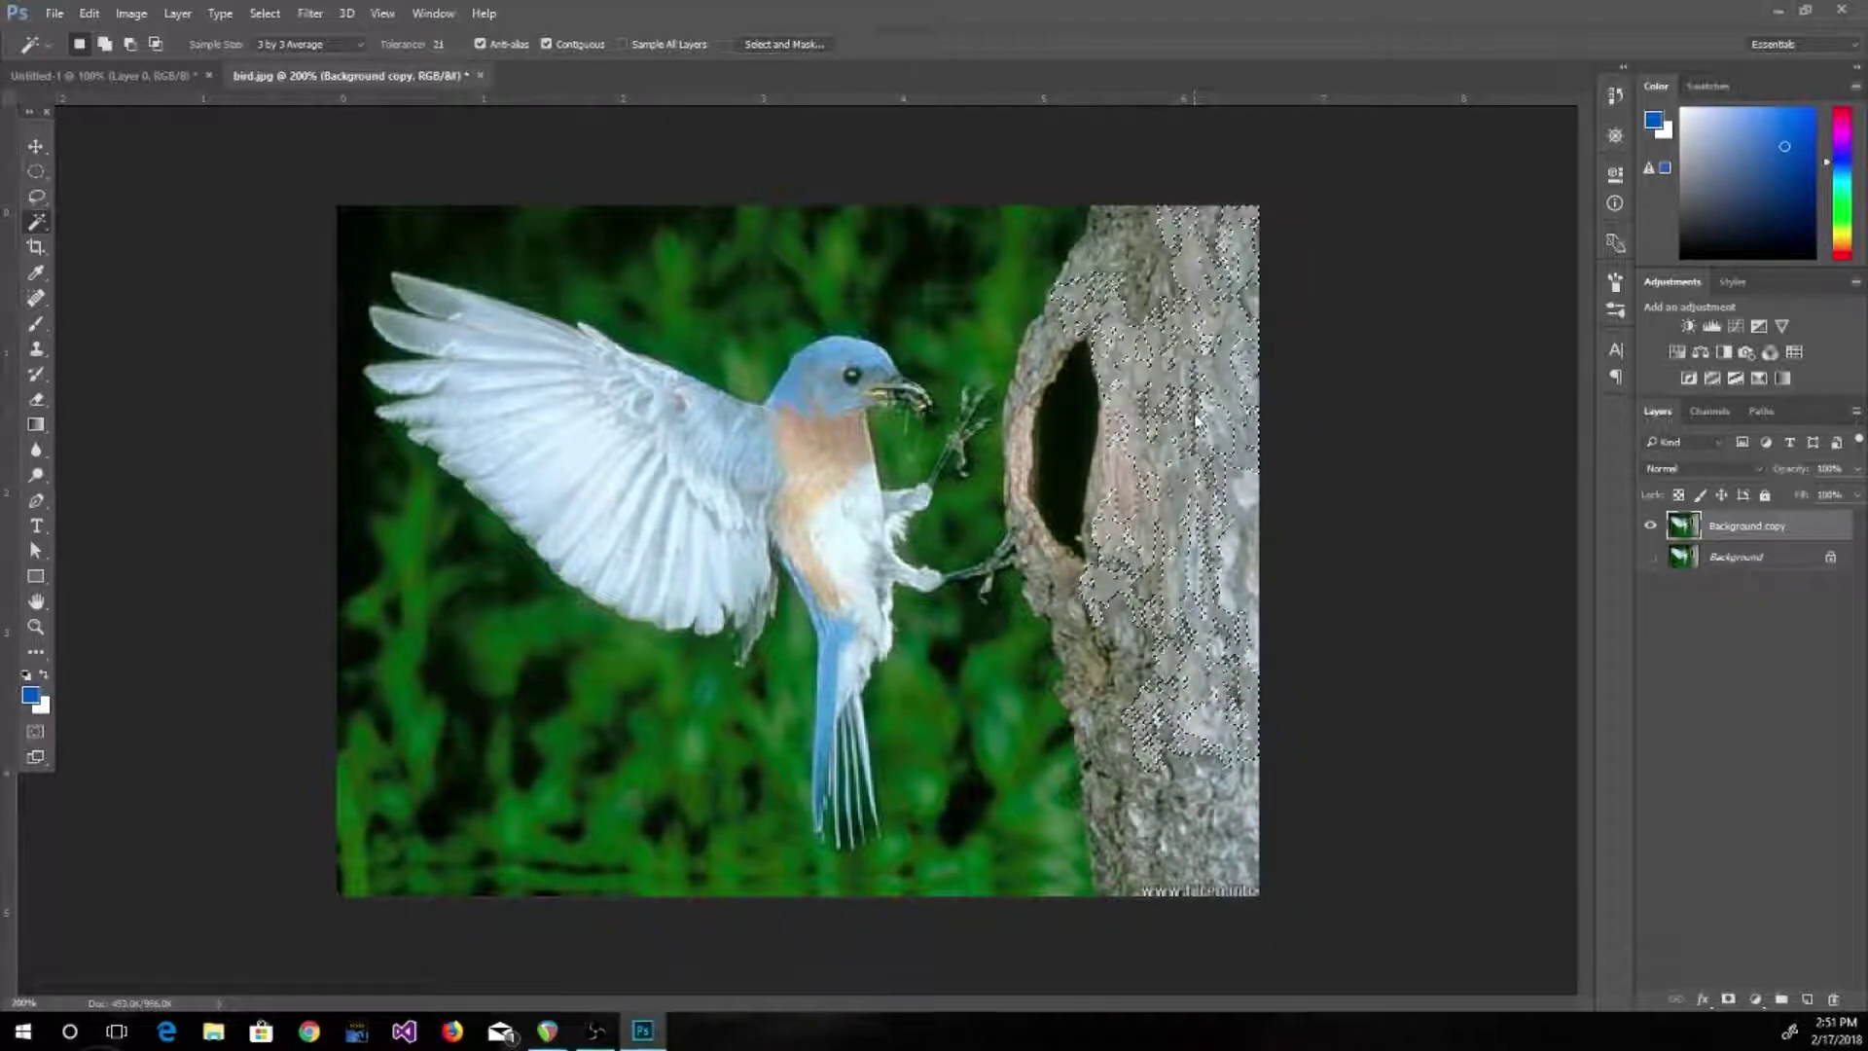
left_click(1156, 322, "shift")
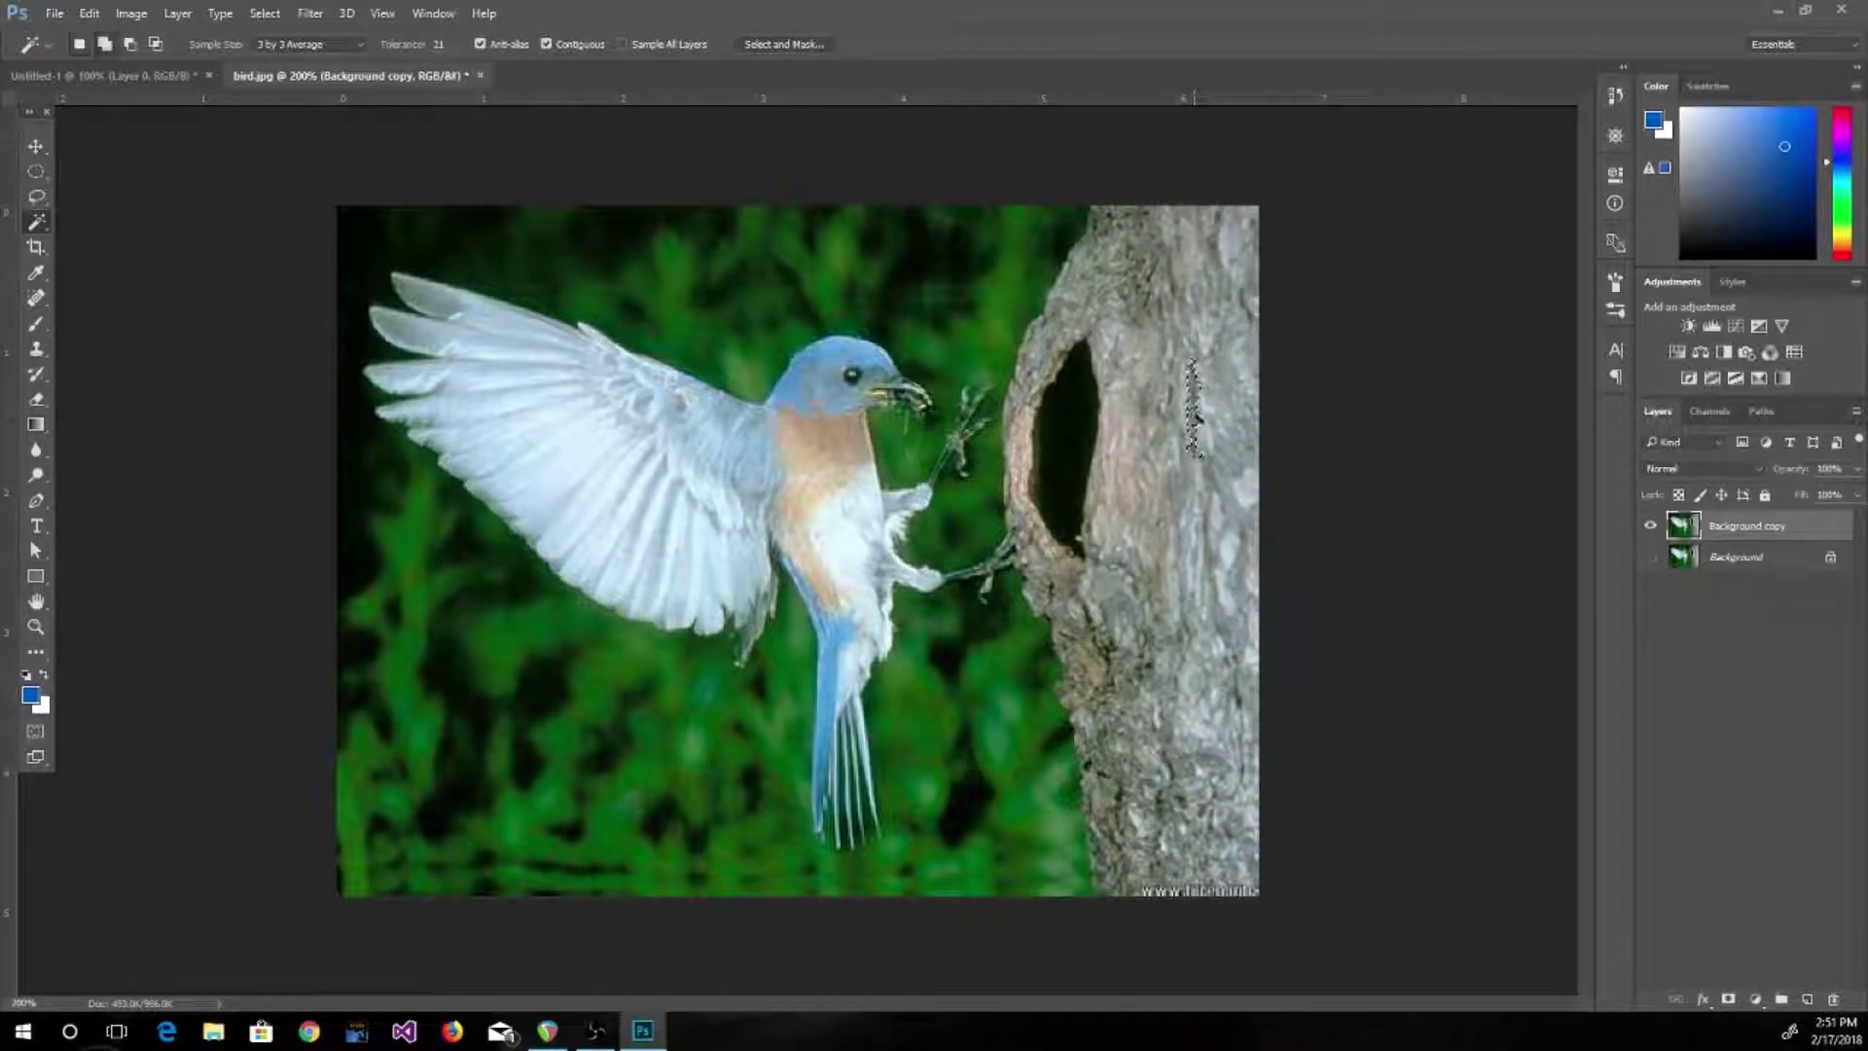
left_click(1153, 329, "shift")
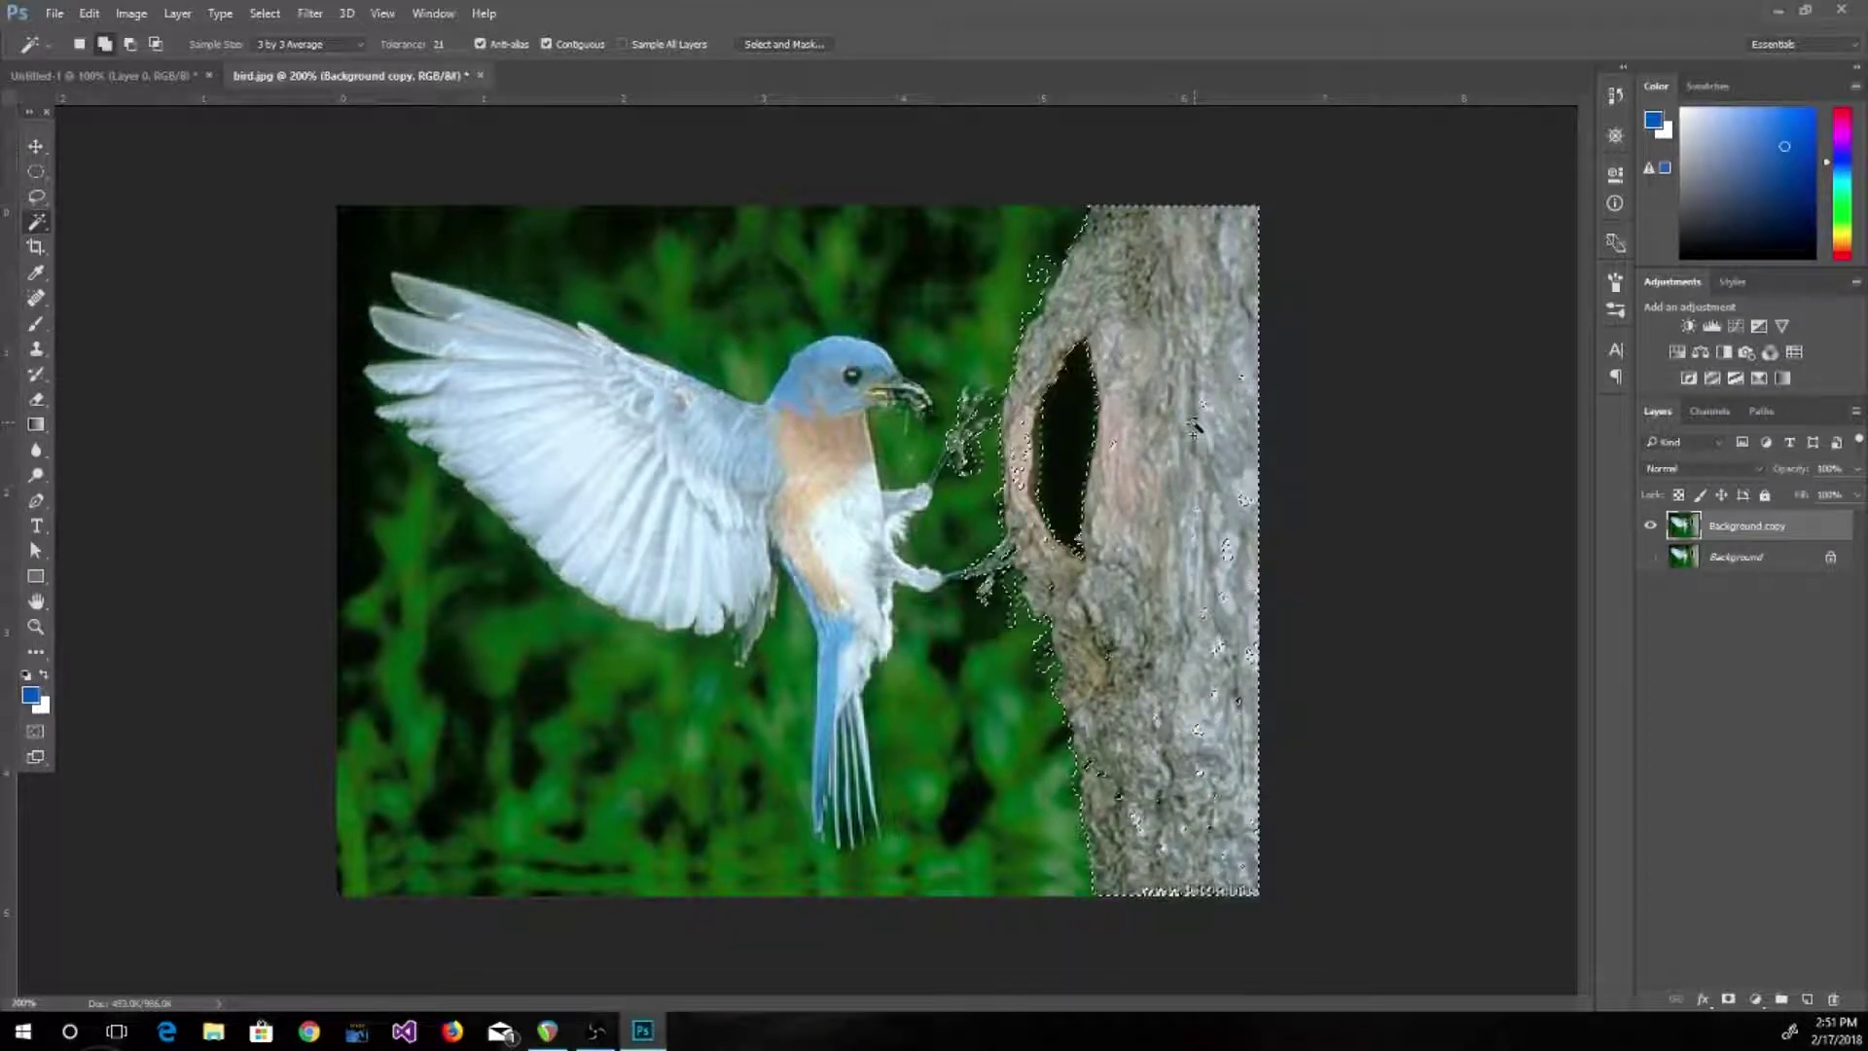
Add the green and dark background areas around the bird to the trunk selection with the Magic Wand
left_click(1085, 763, "shift")
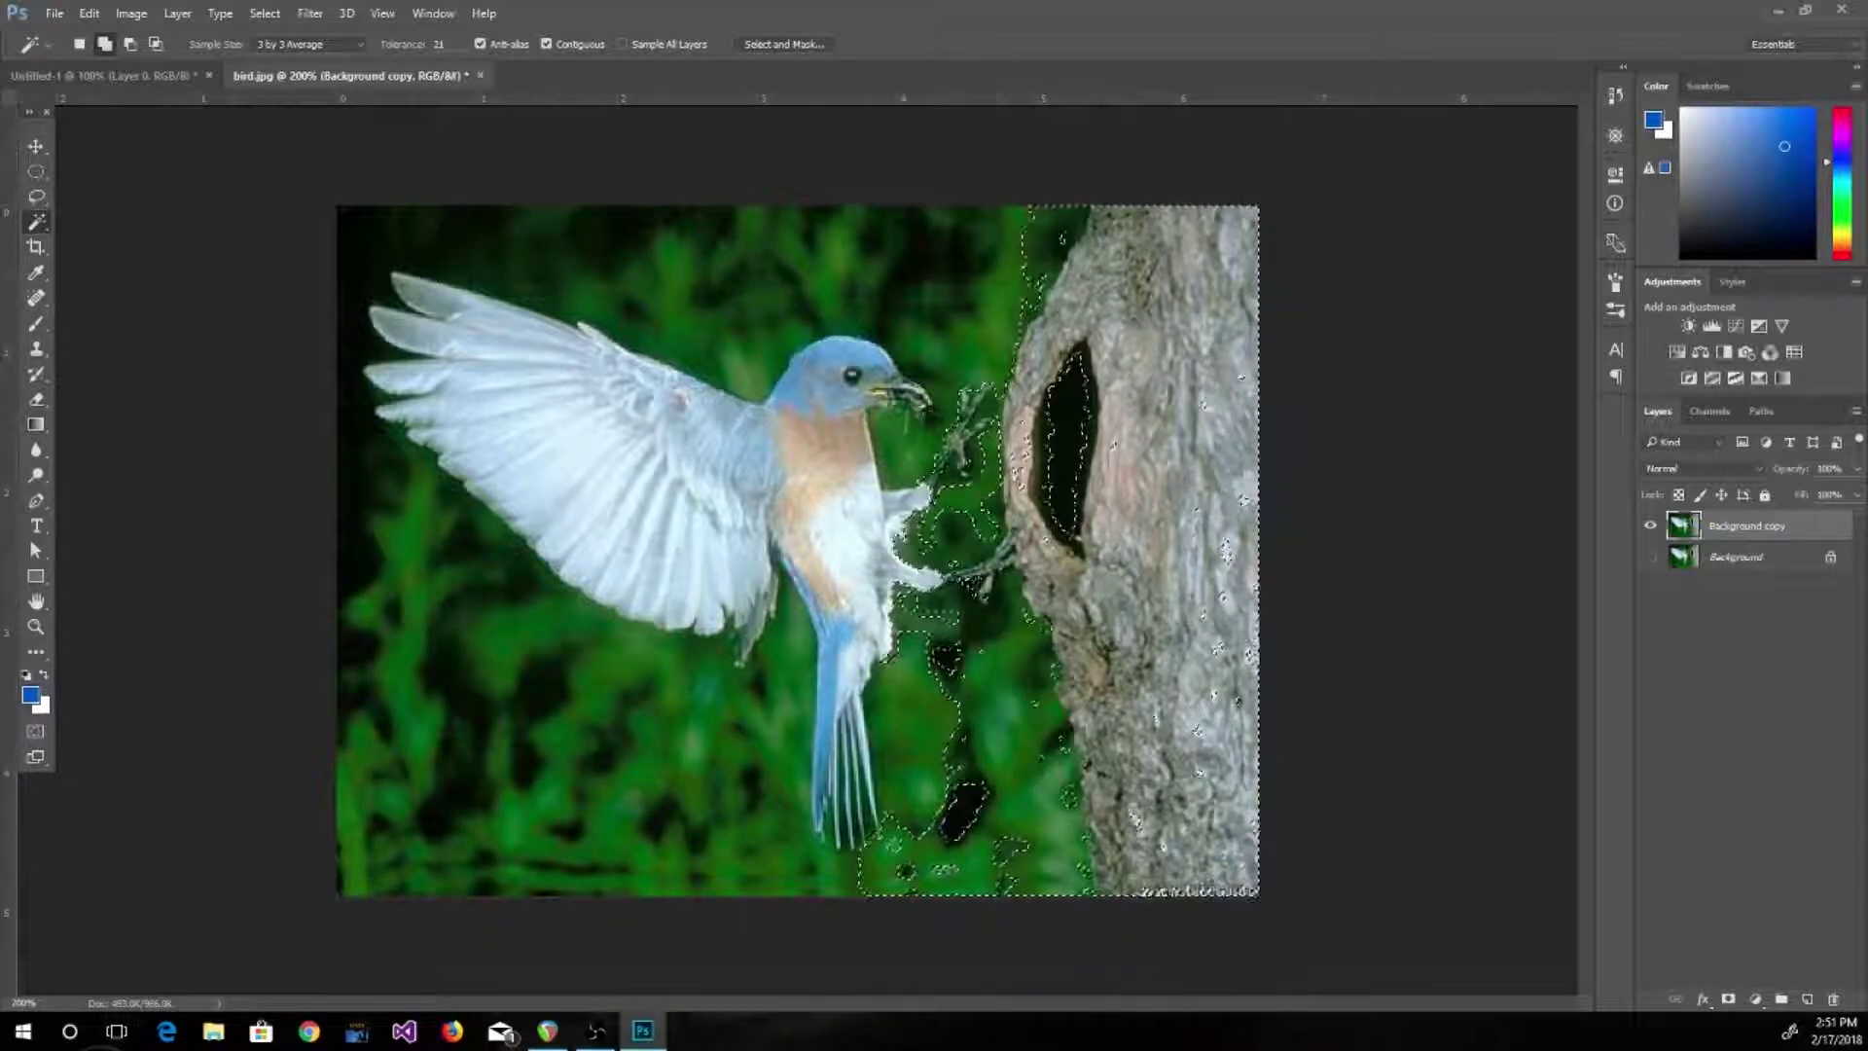
left_click(920, 764, "shift")
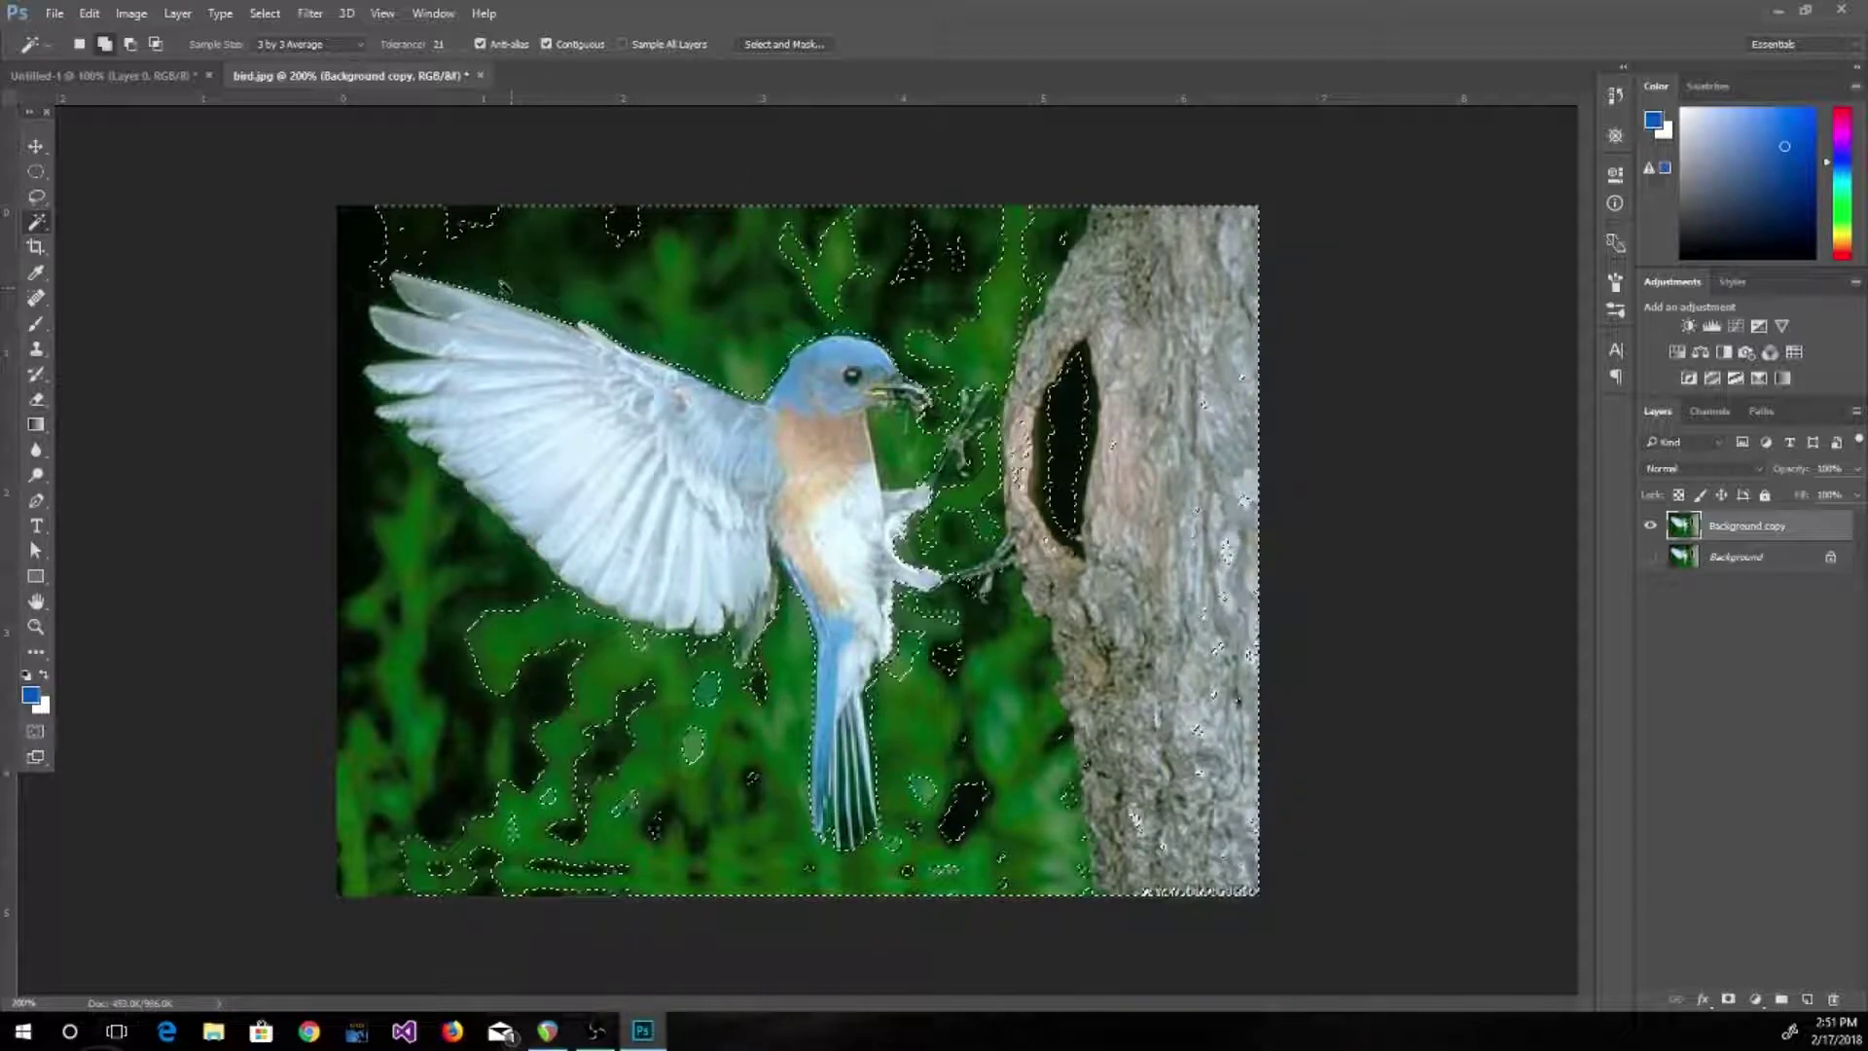
left_click(361, 288)
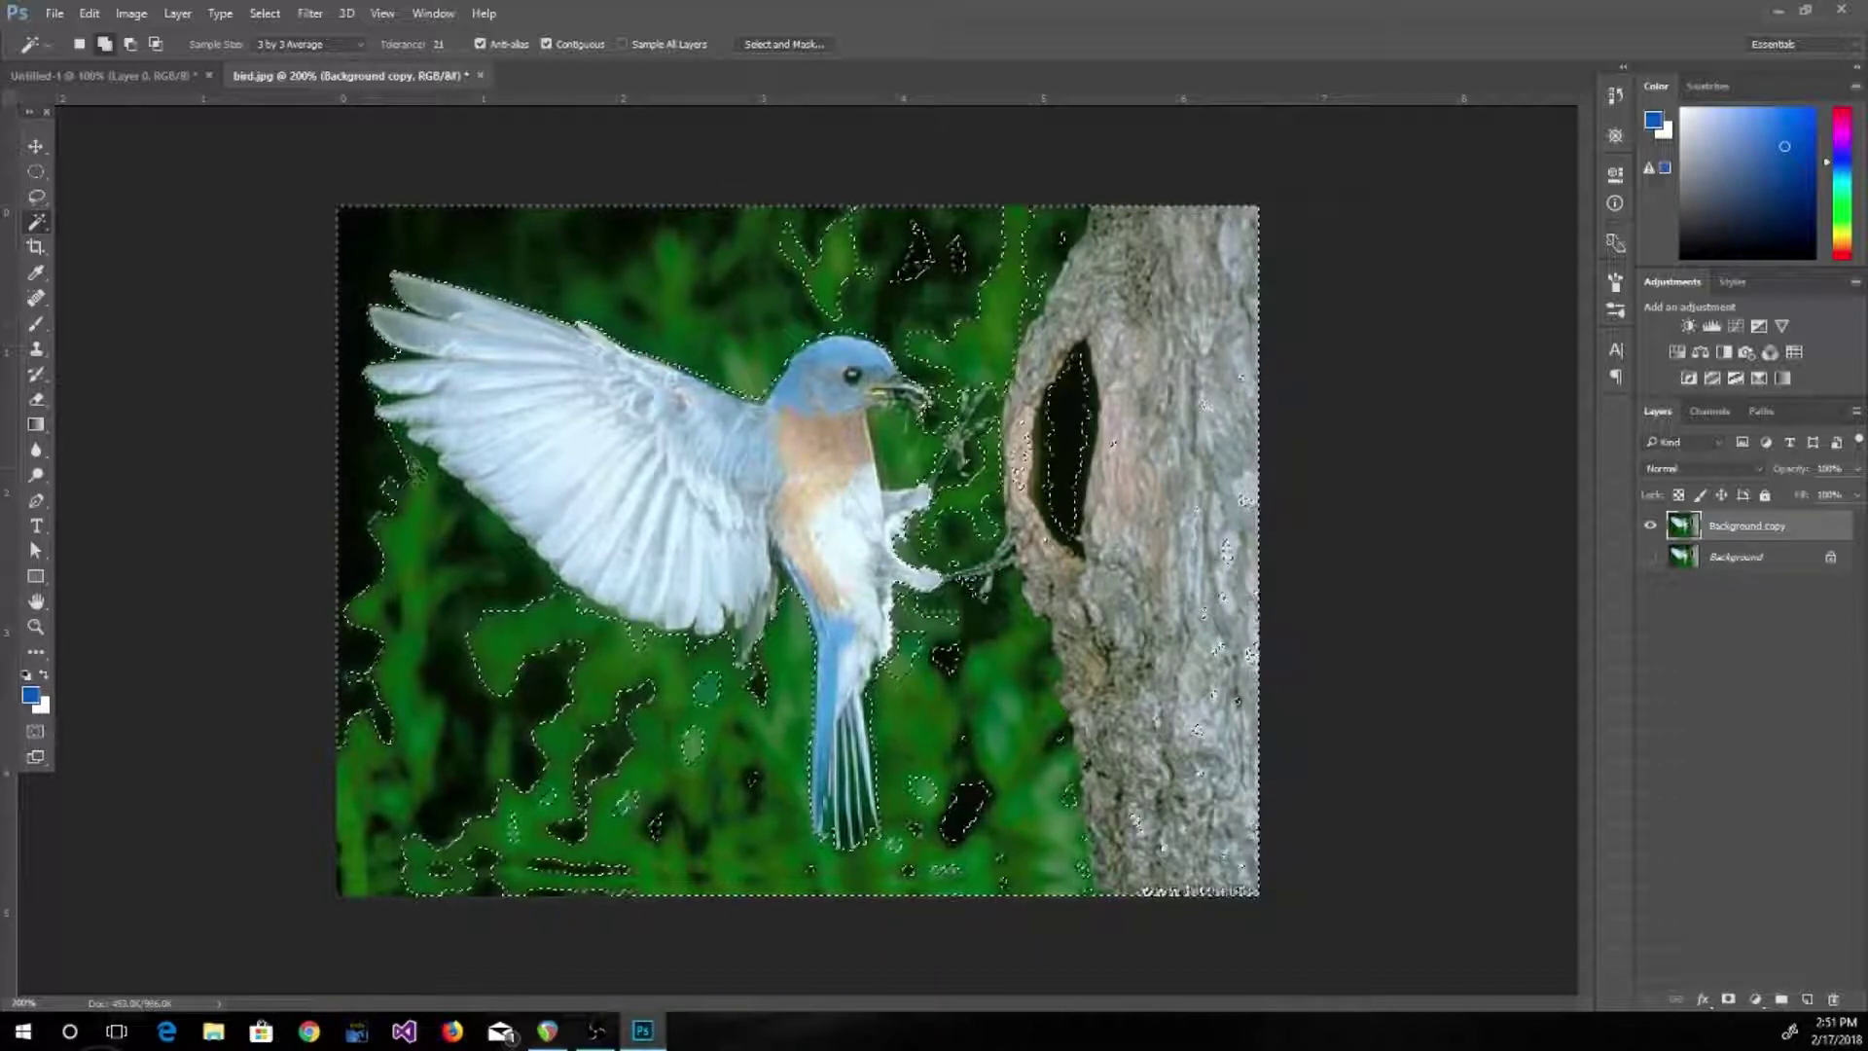
left_click(402, 499)
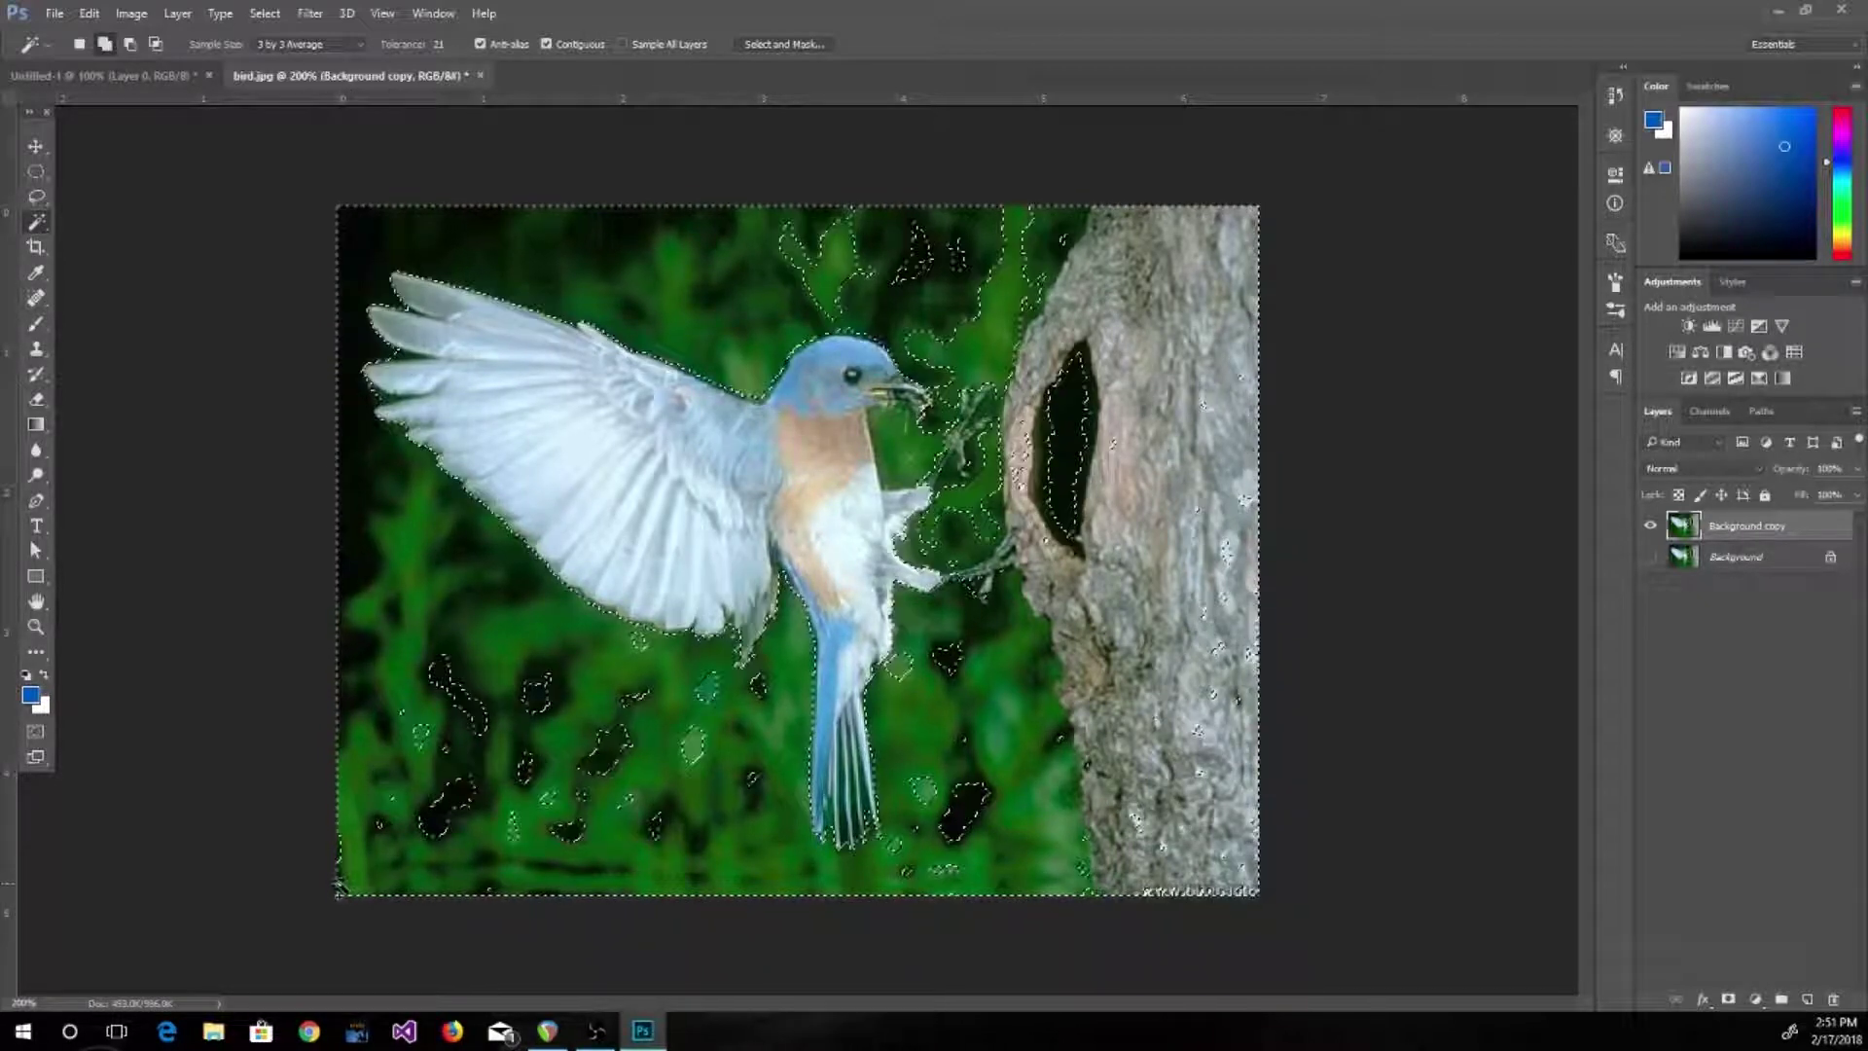
left_click(451, 688)
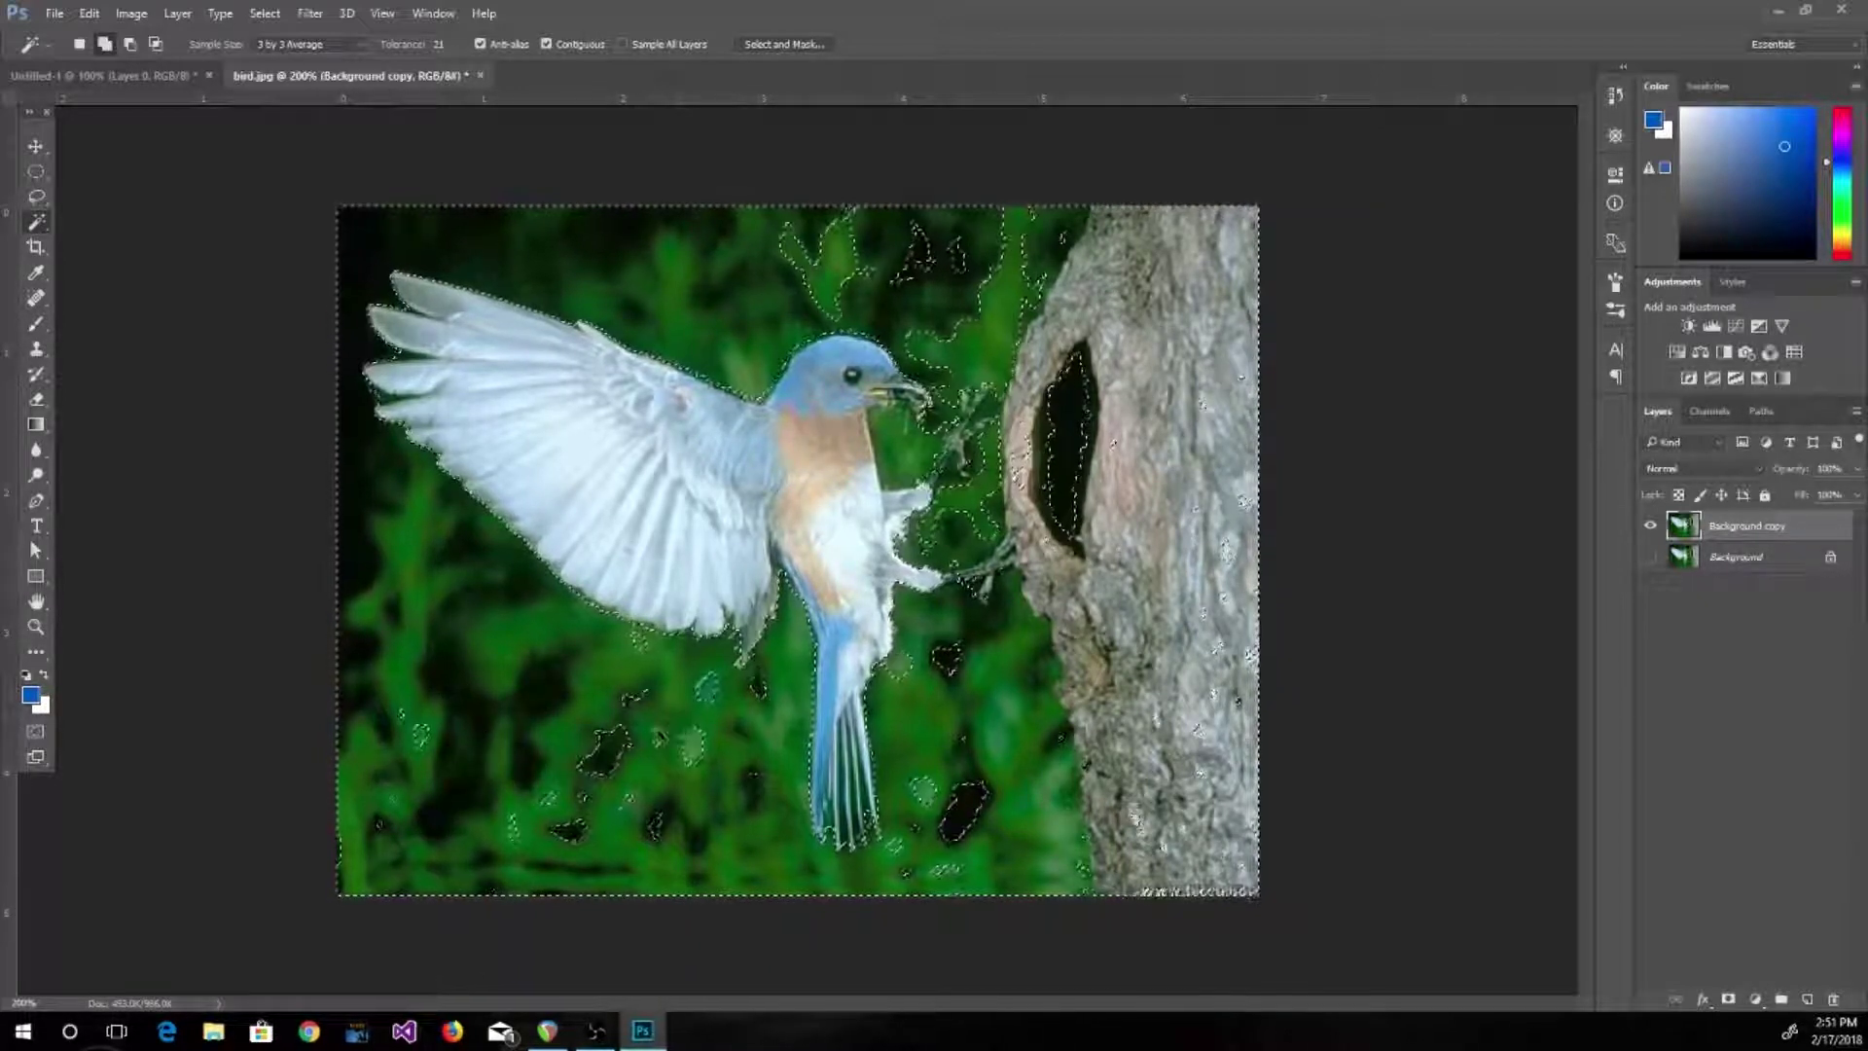
left_click(633, 756)
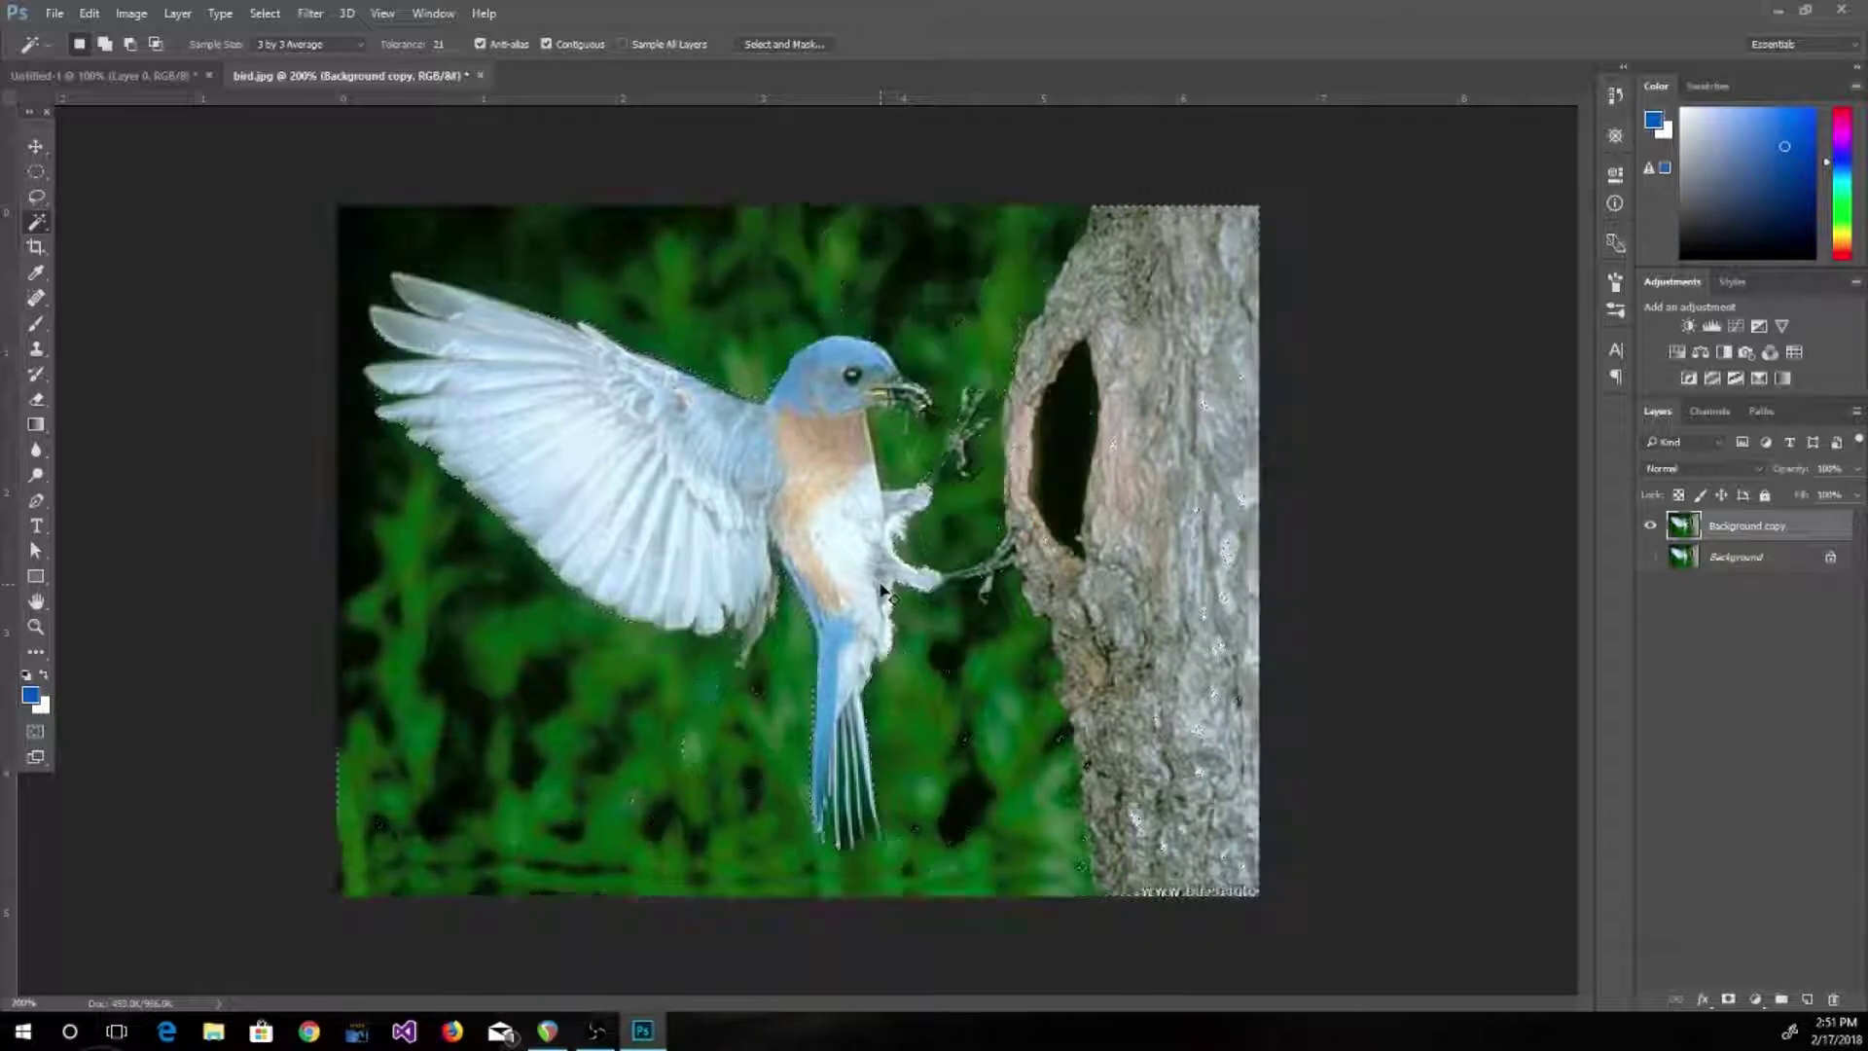
Crop the image closer around the bird, cutting off most of the tree trunk and trimming the other three edges
left_click(39, 251)
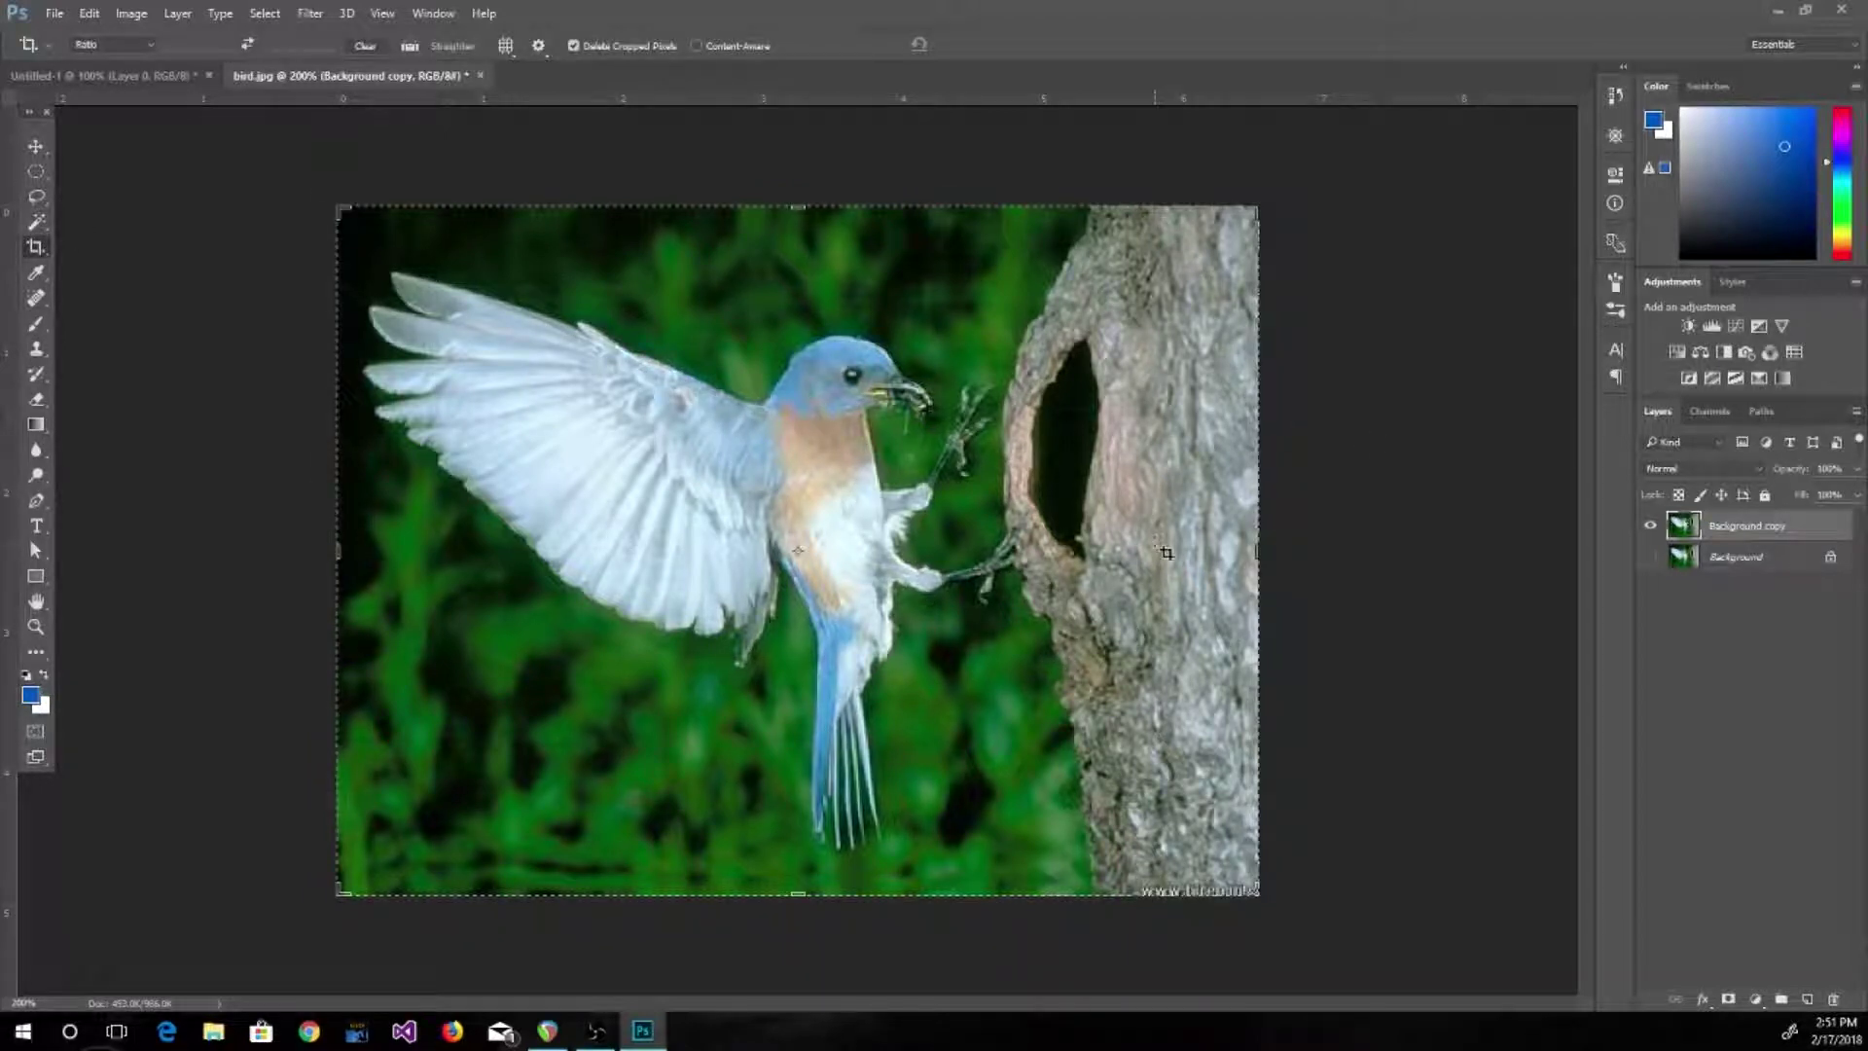
left_click_drag(1255, 550, 1146, 556)
mouse_move(770, 895)
left_mouse_down()
mouse_move(781, 863)
mouse_move(790, 896)
mouse_move(794, 873)
left_mouse_up()
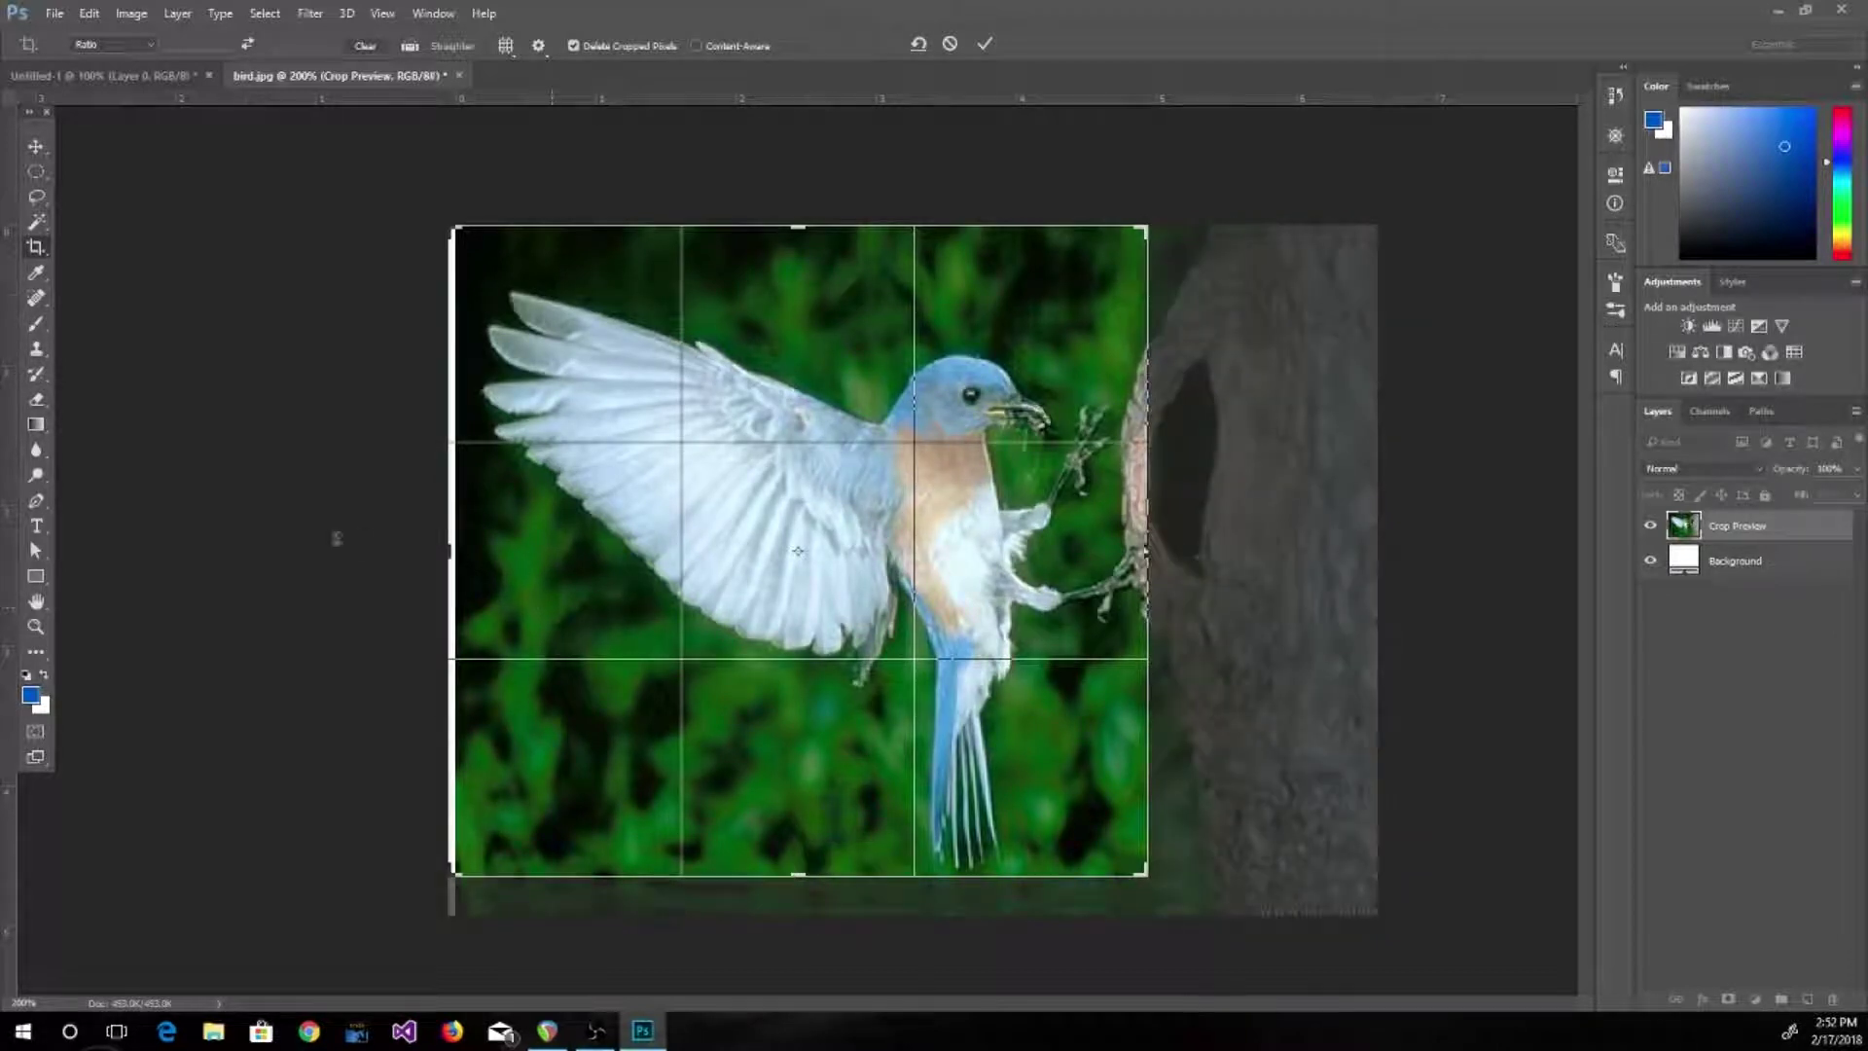
left_click_drag(437, 556, 457, 557)
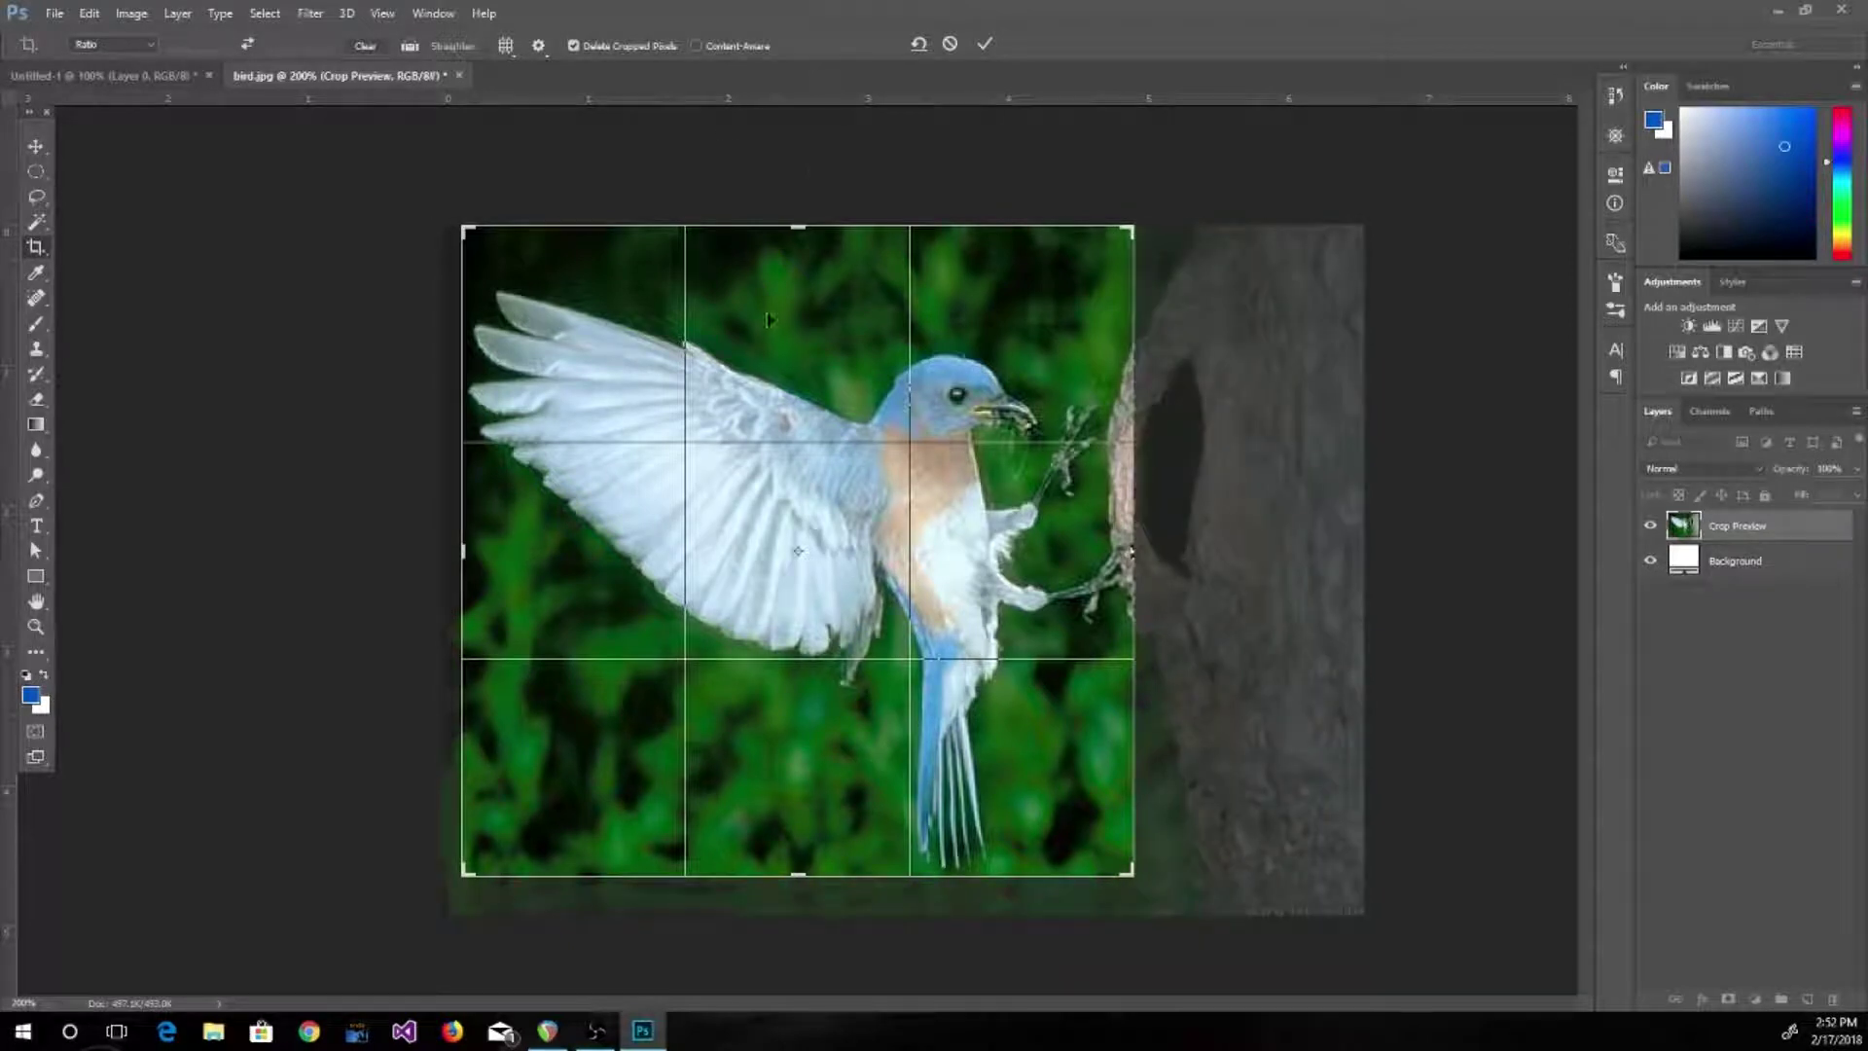
left_click_drag(807, 233, 807, 259)
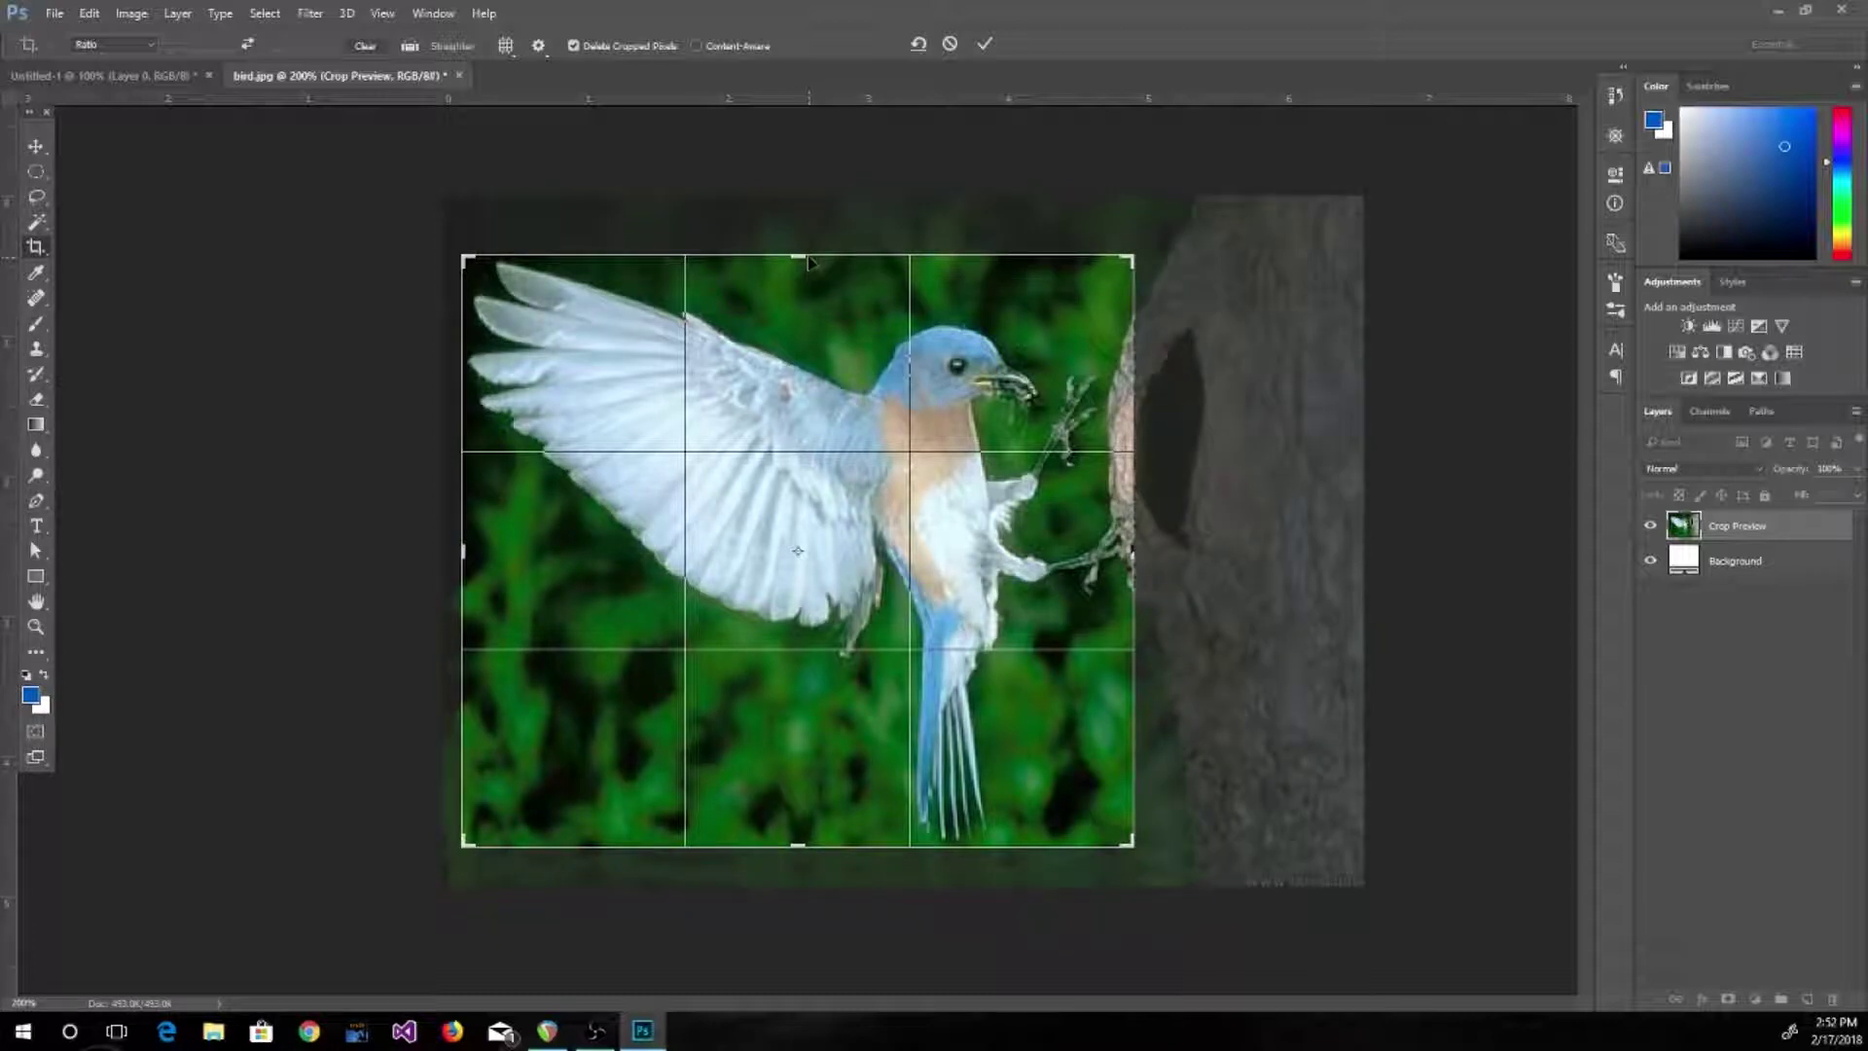
key("Return")
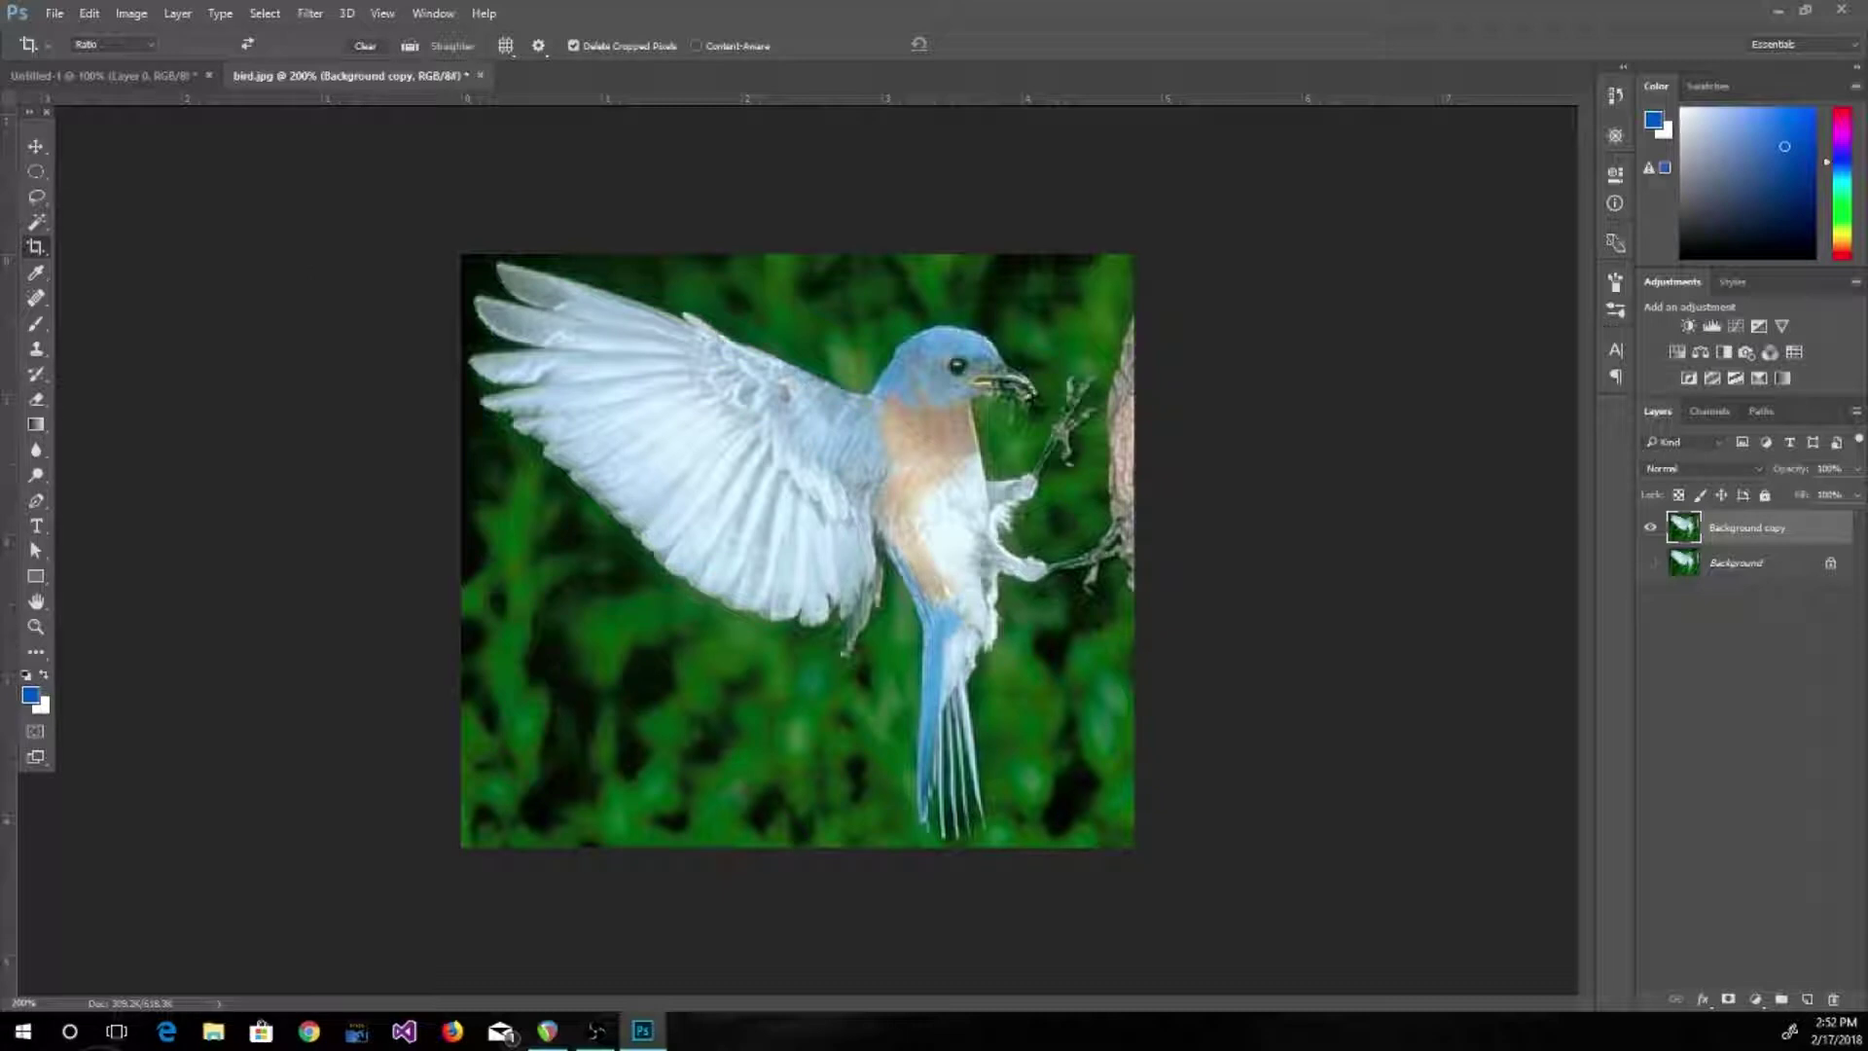
Sample the bark color of the tree trunk as the foreground color with the Eyedropper
left_click(45, 273)
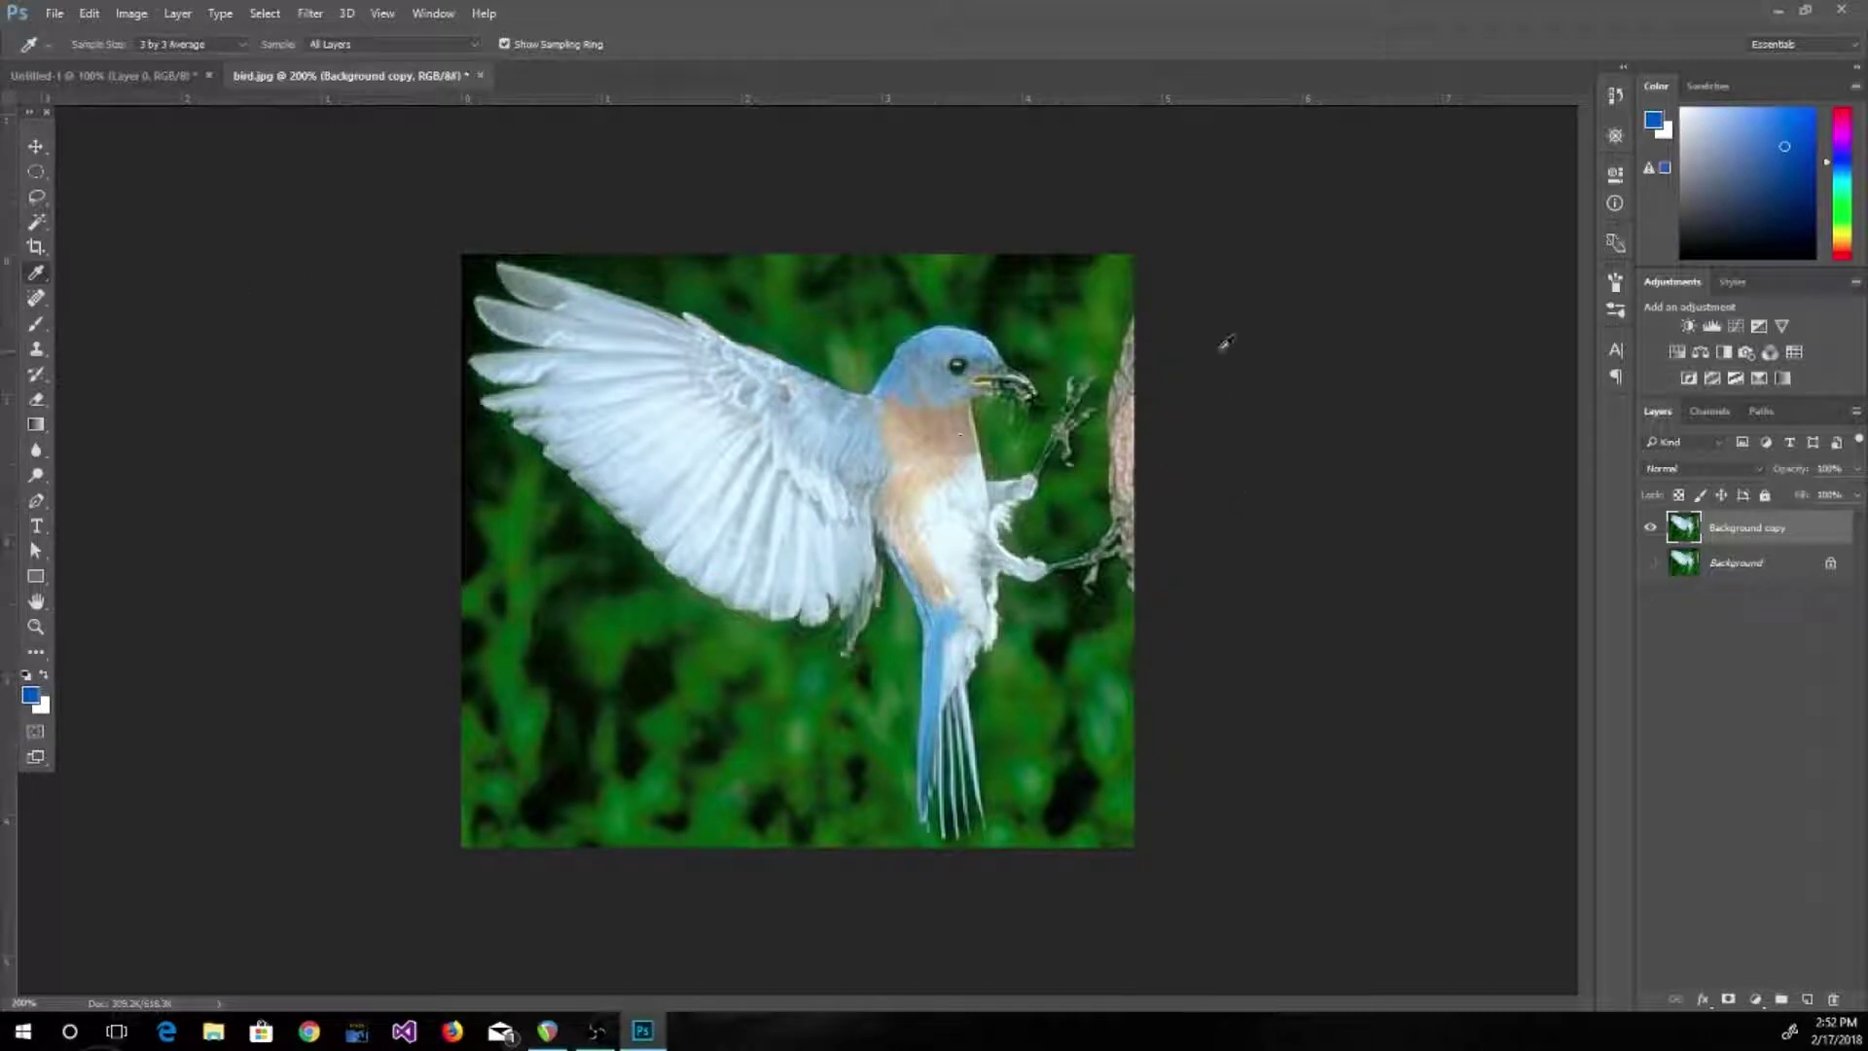
left_click(1130, 397)
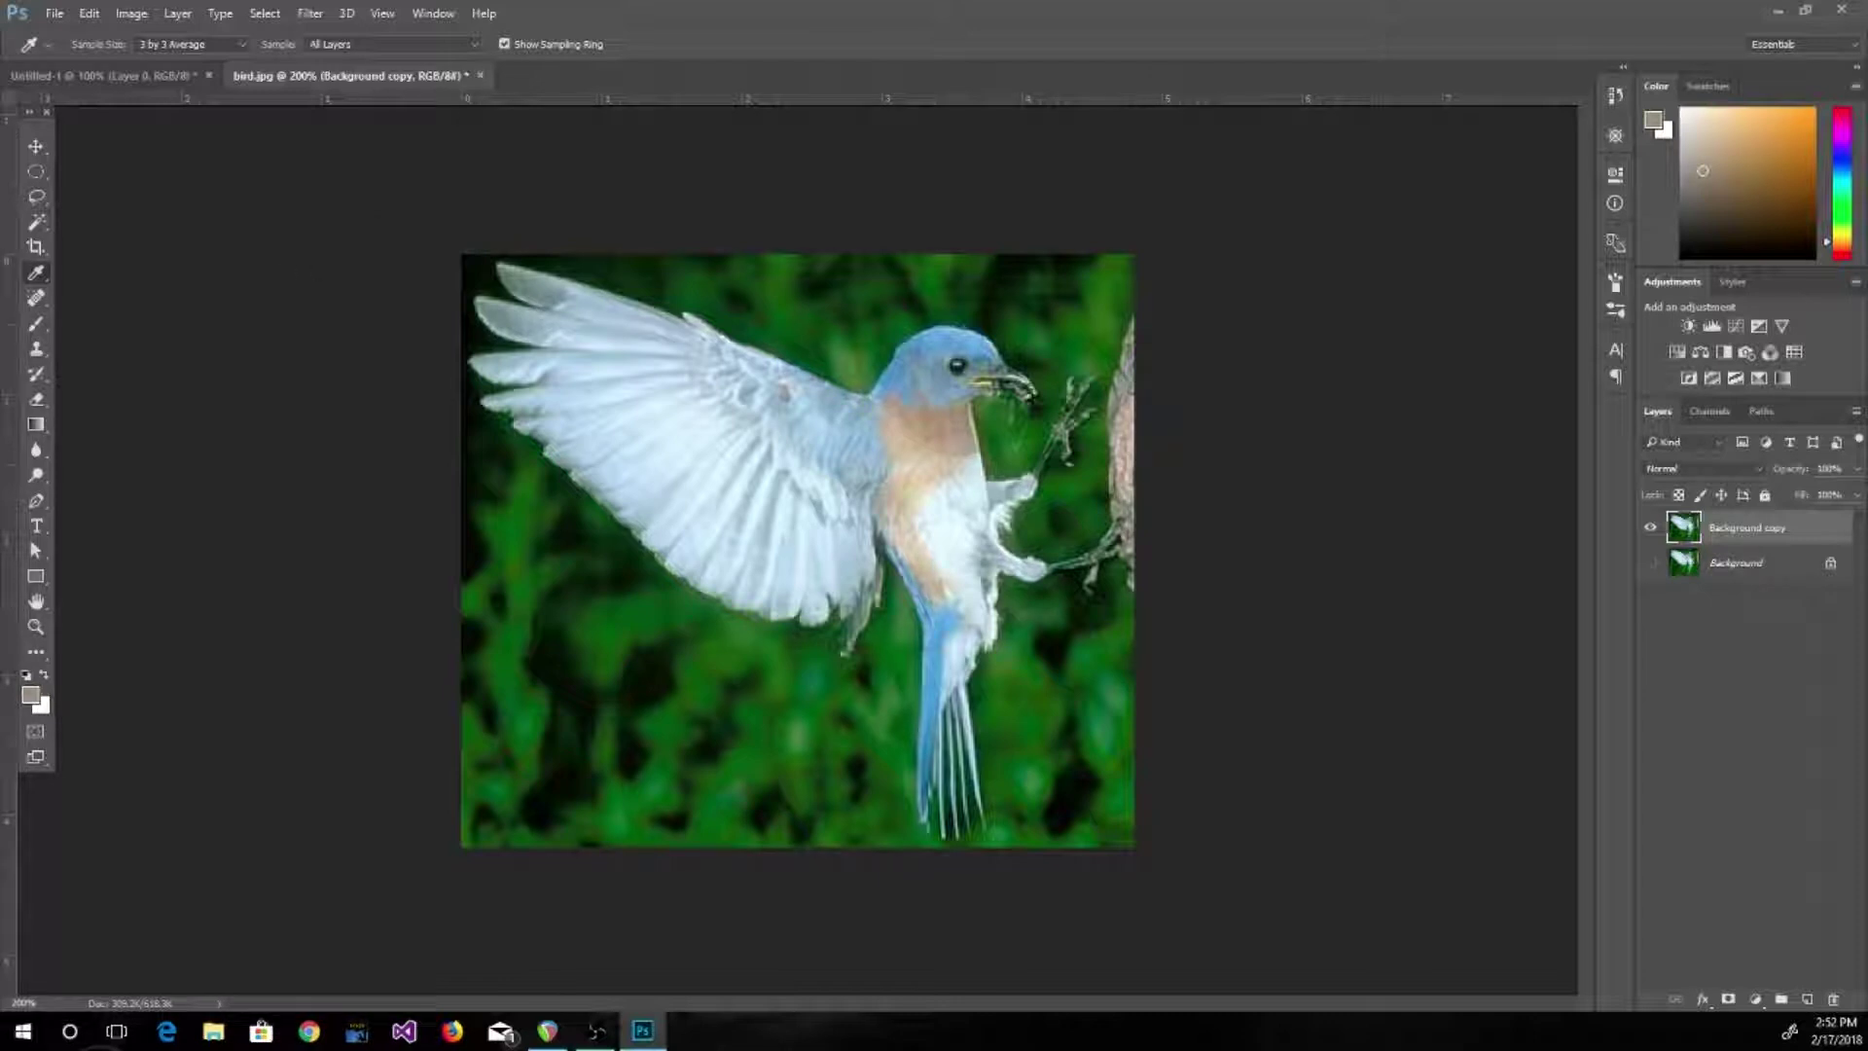
left_click(37, 300)
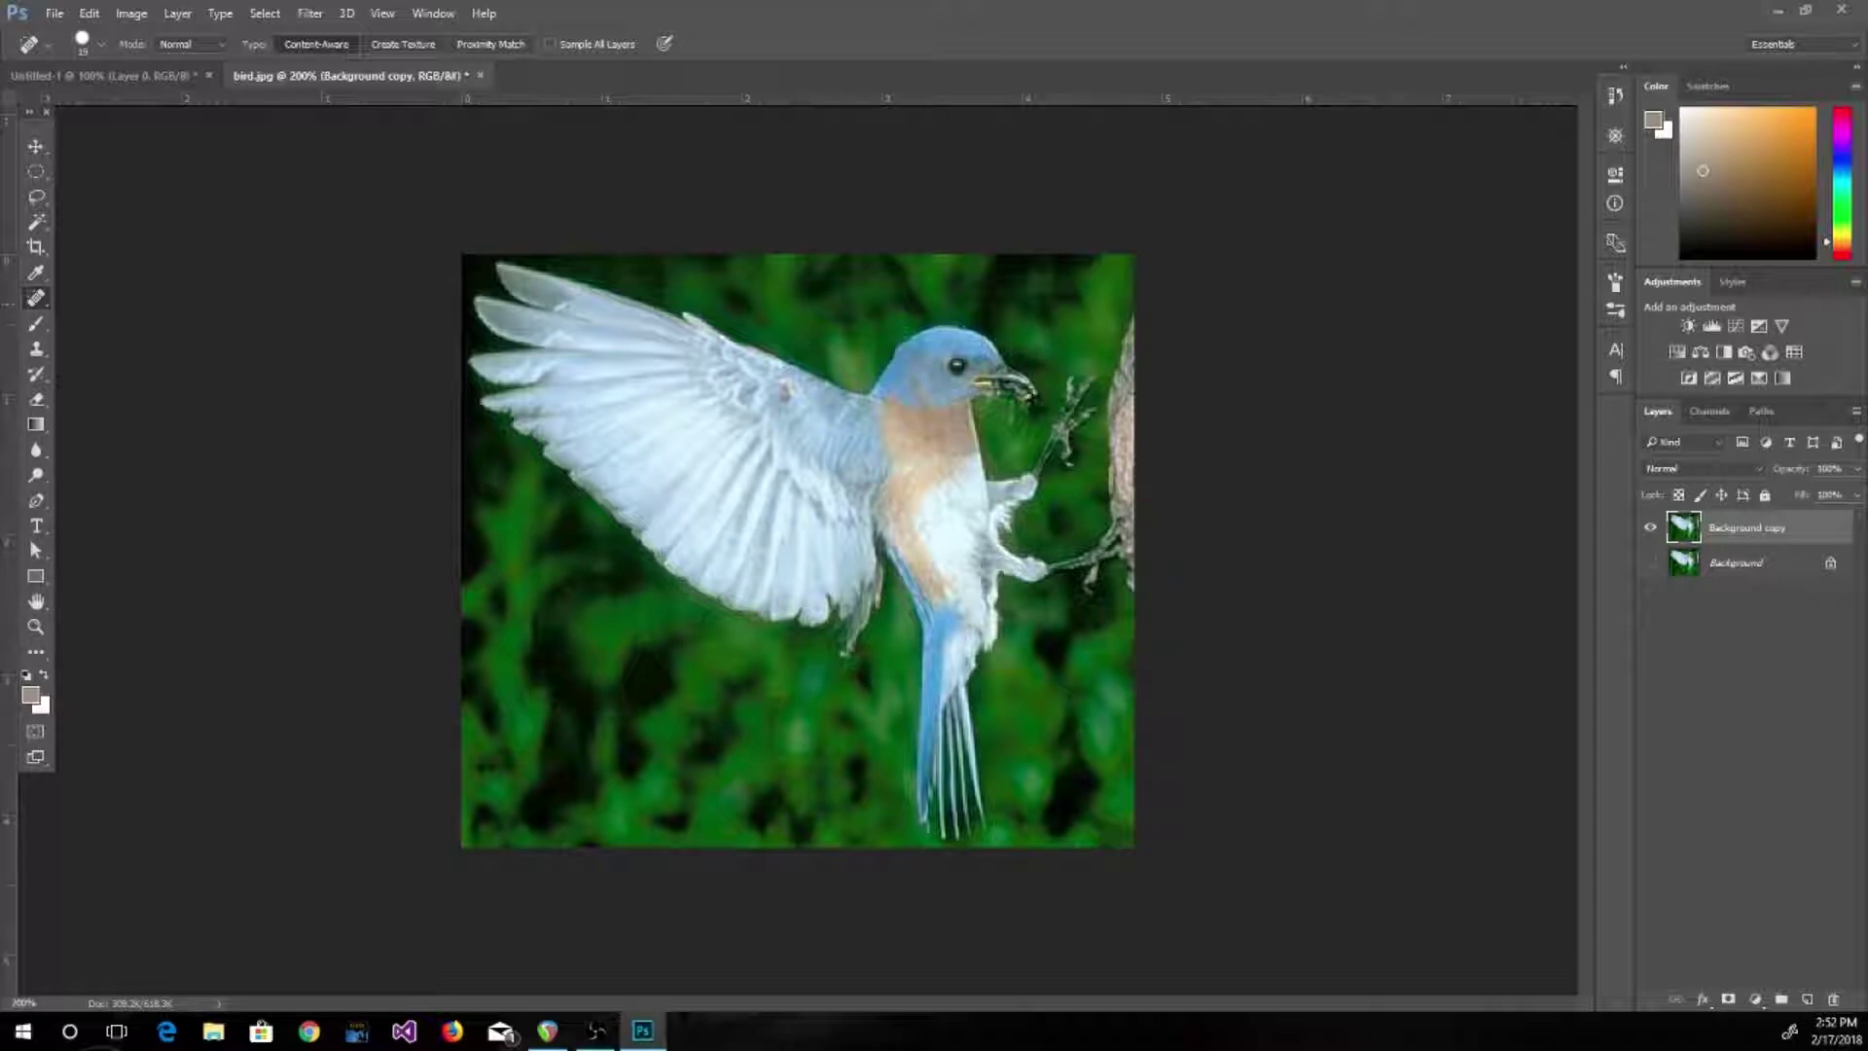
Select the remaining tree trunk and the whole green and dark background around the bird by adding Magic Wand samples
left_click(36, 222)
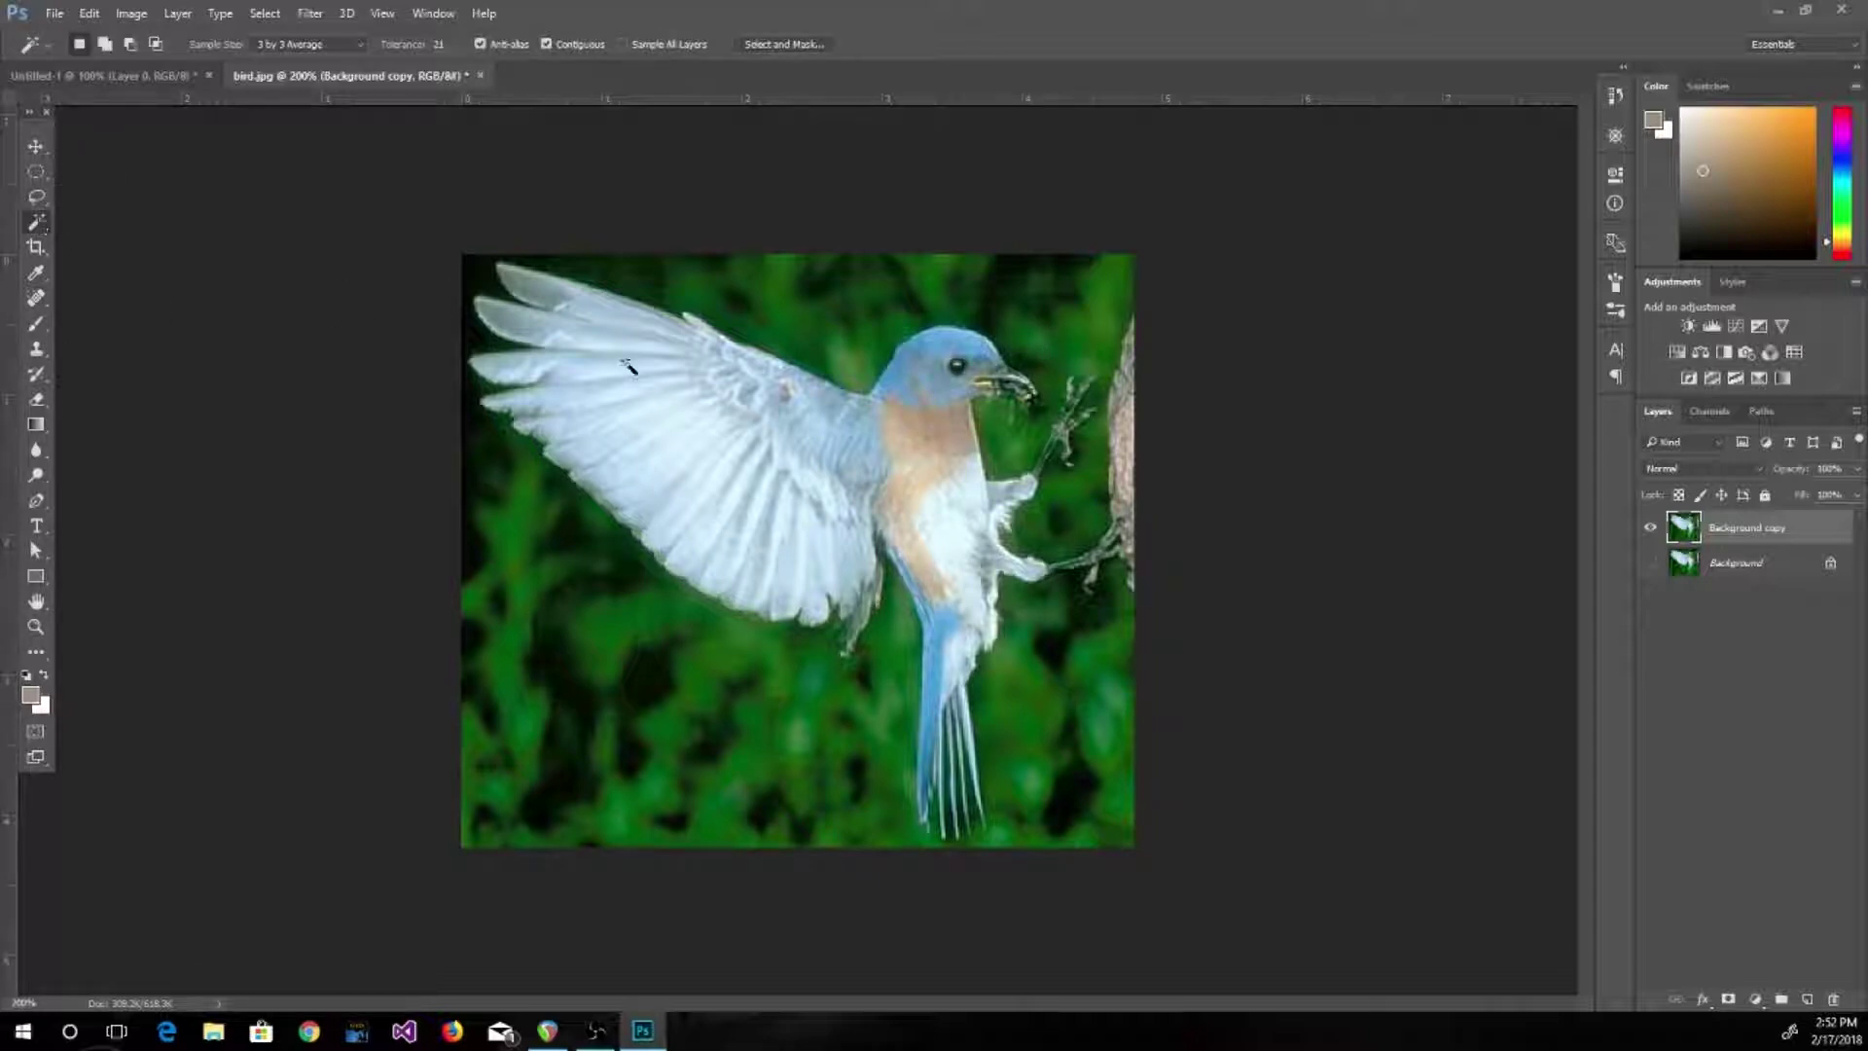
left_click(1125, 409)
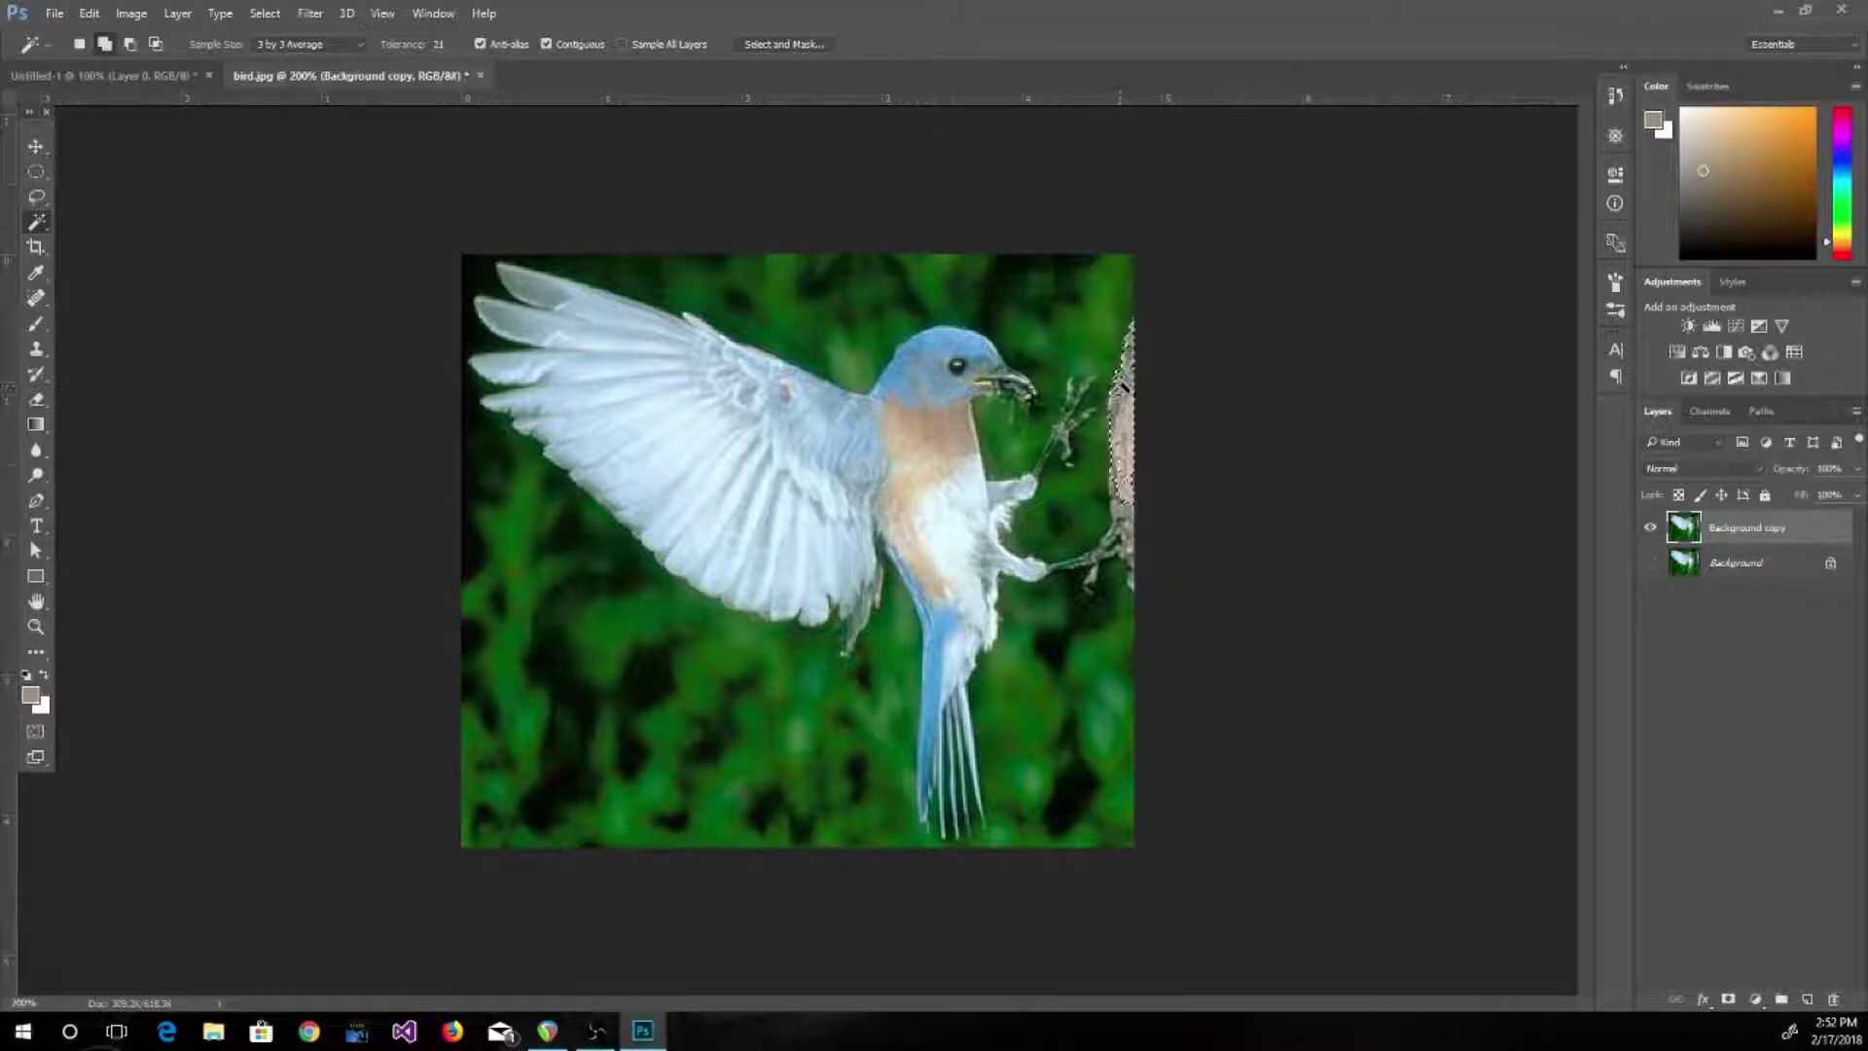
left_click(1114, 433)
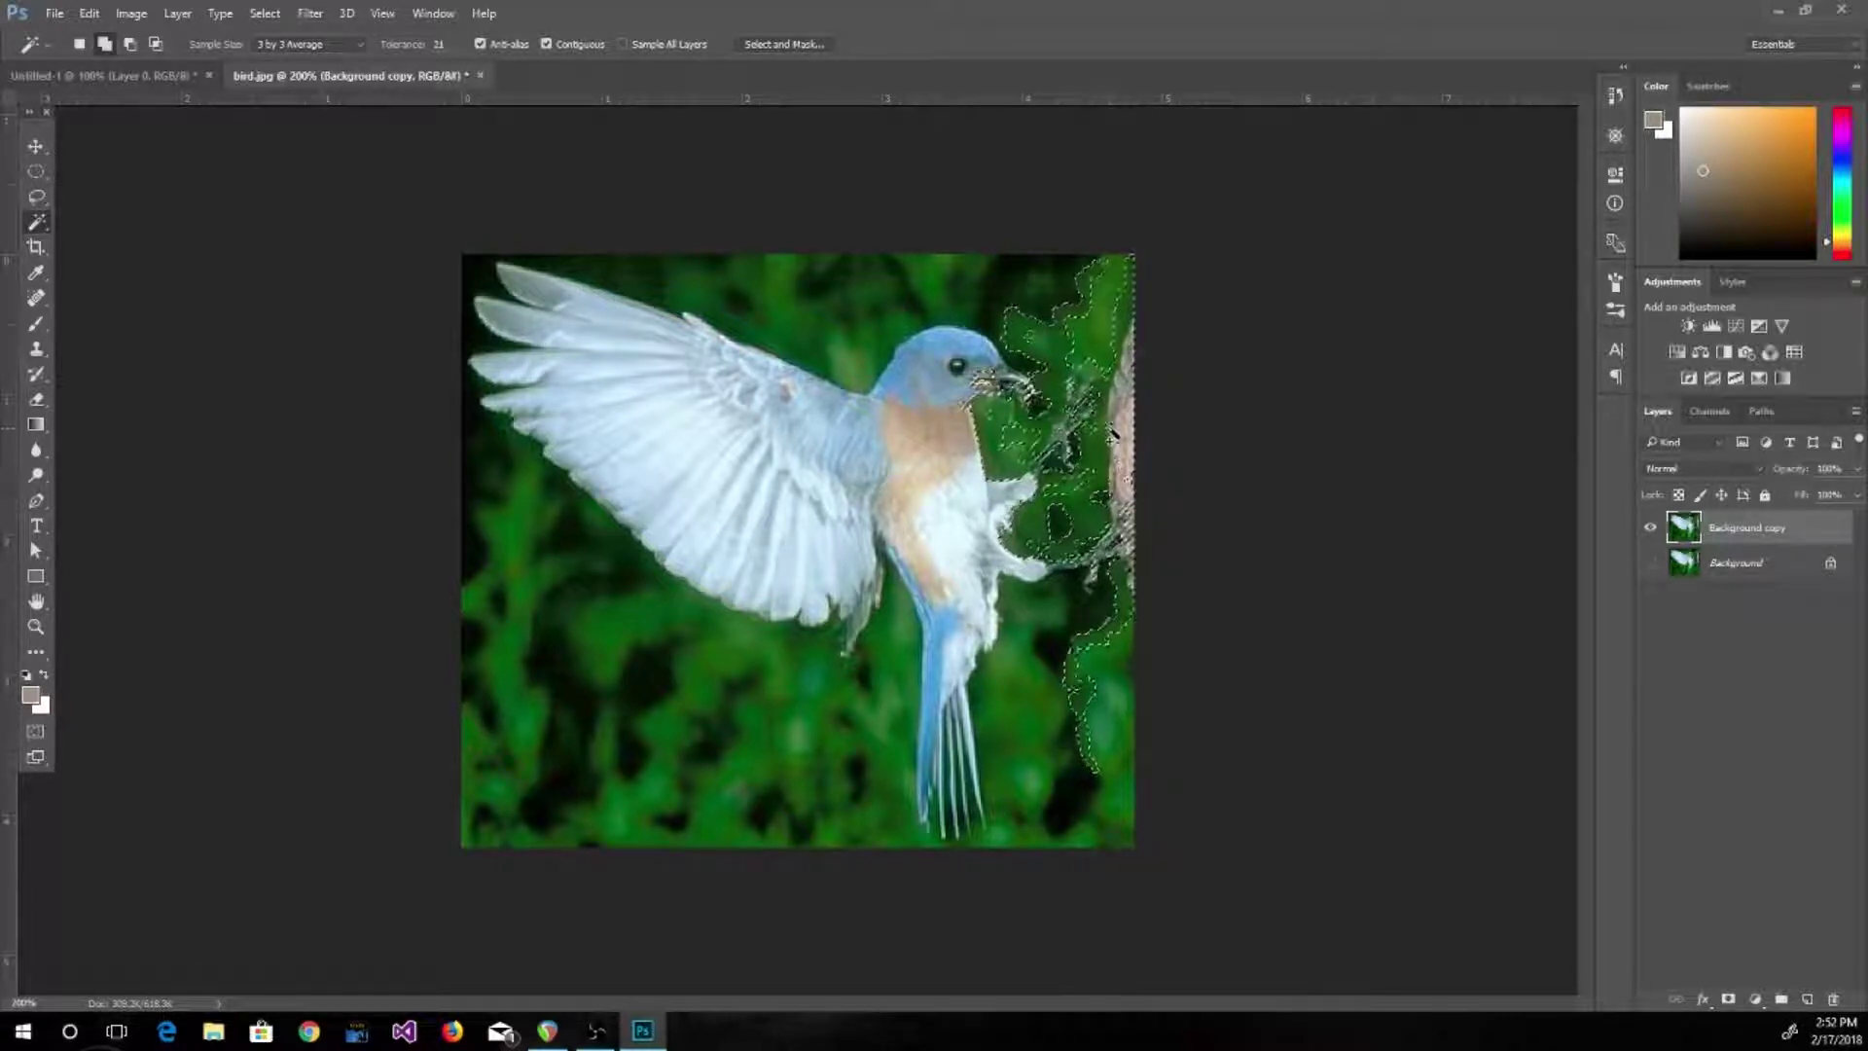
left_click(843, 304)
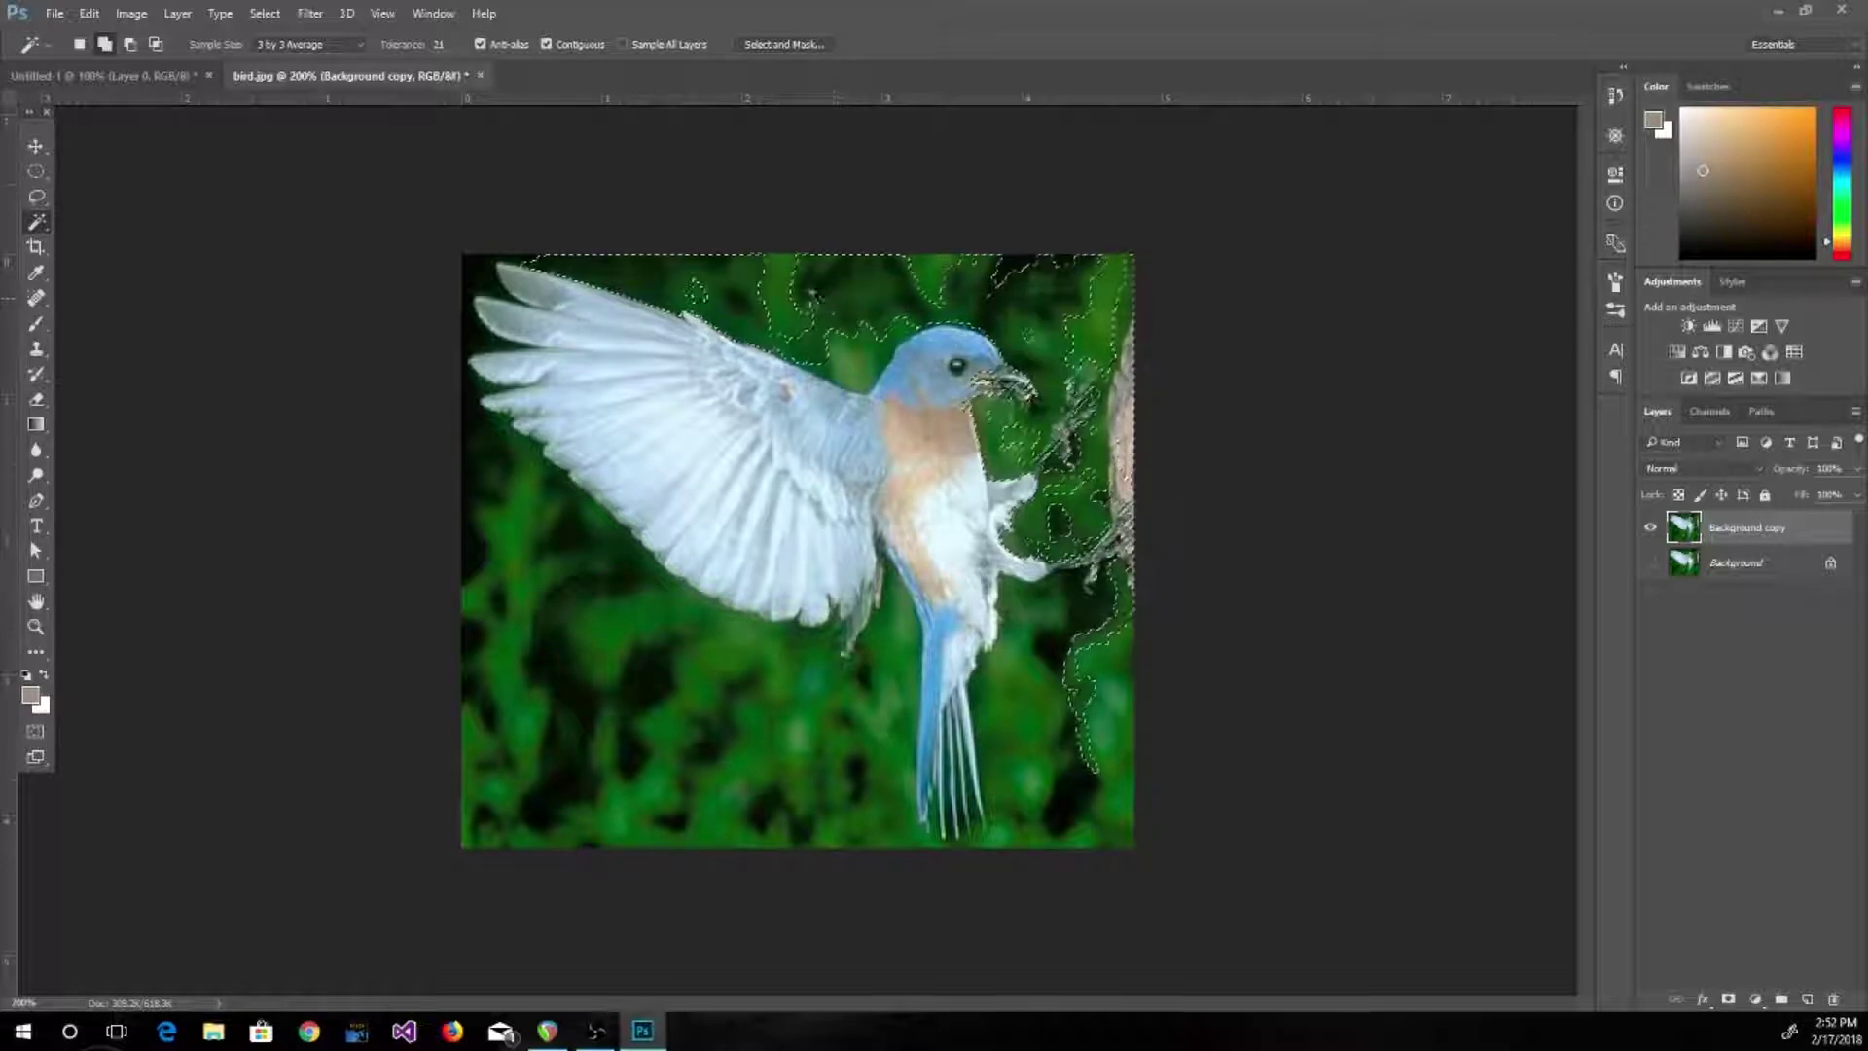
left_click(780, 299)
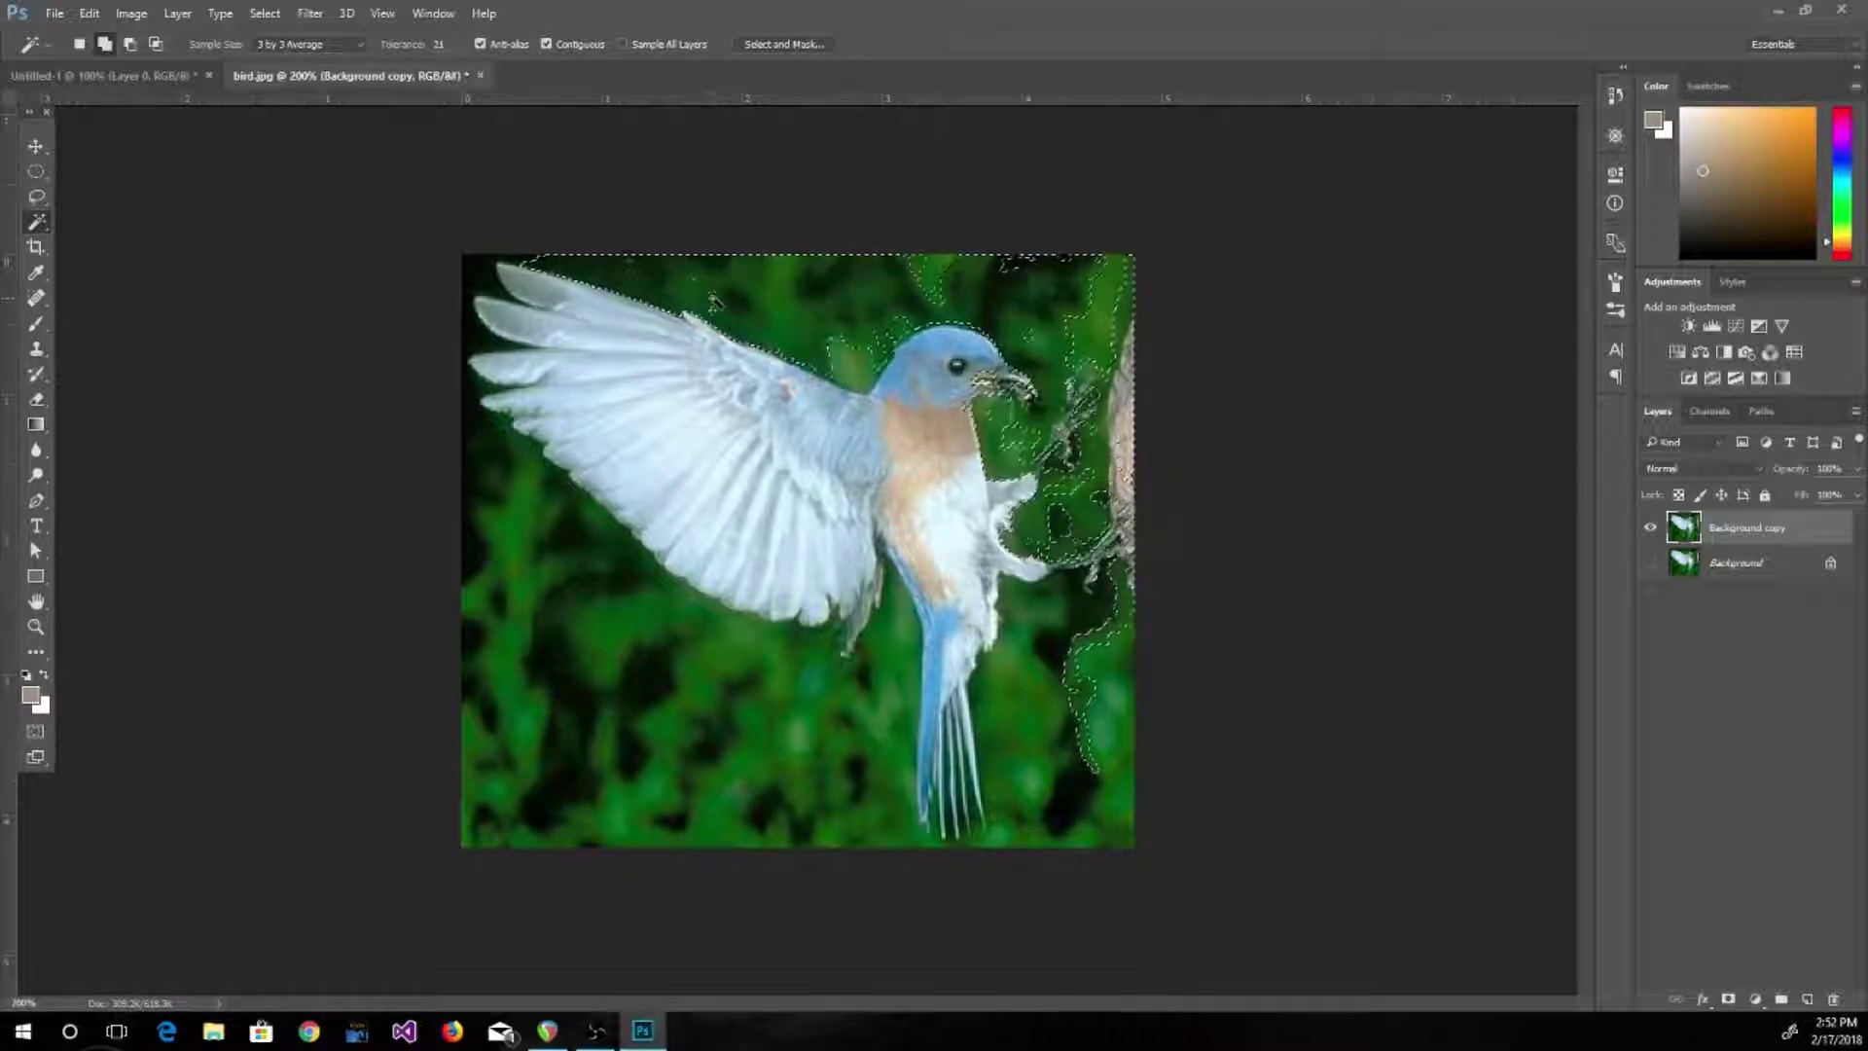
left_click(482, 282)
left_click(530, 559)
left_click(556, 633)
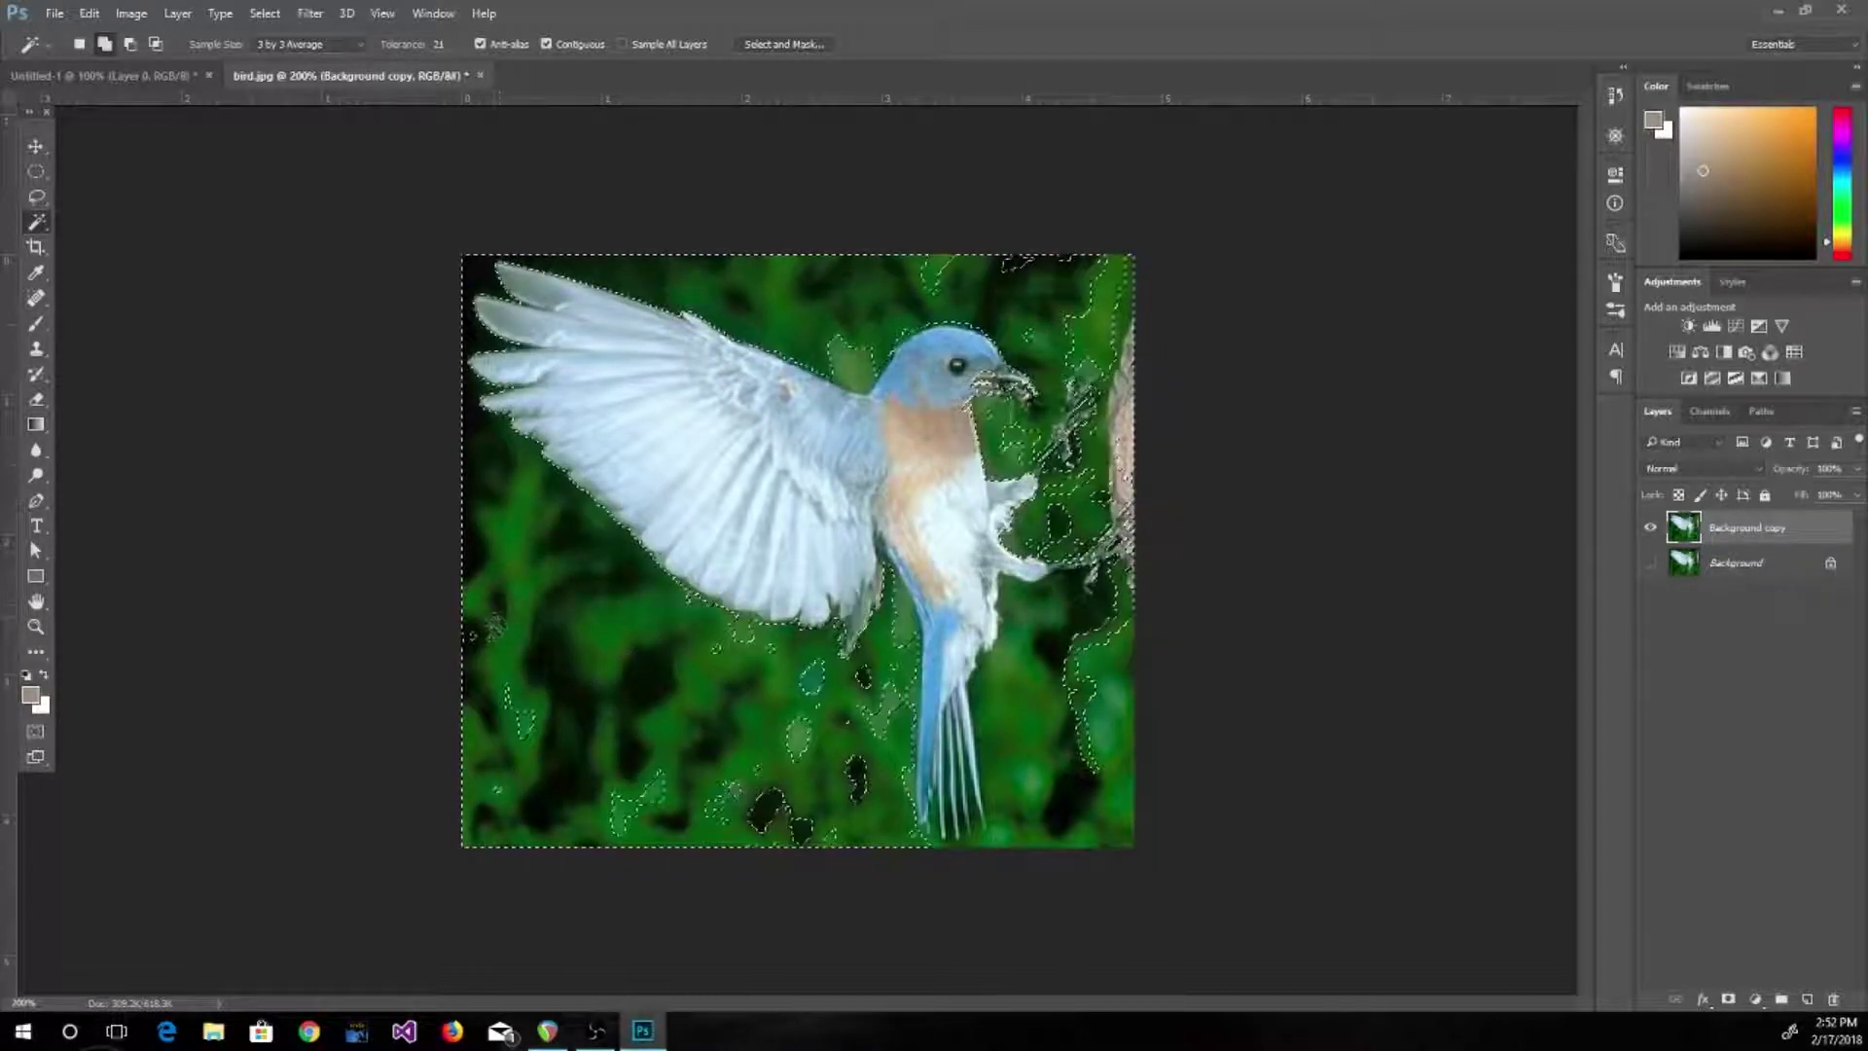
left_click(661, 793)
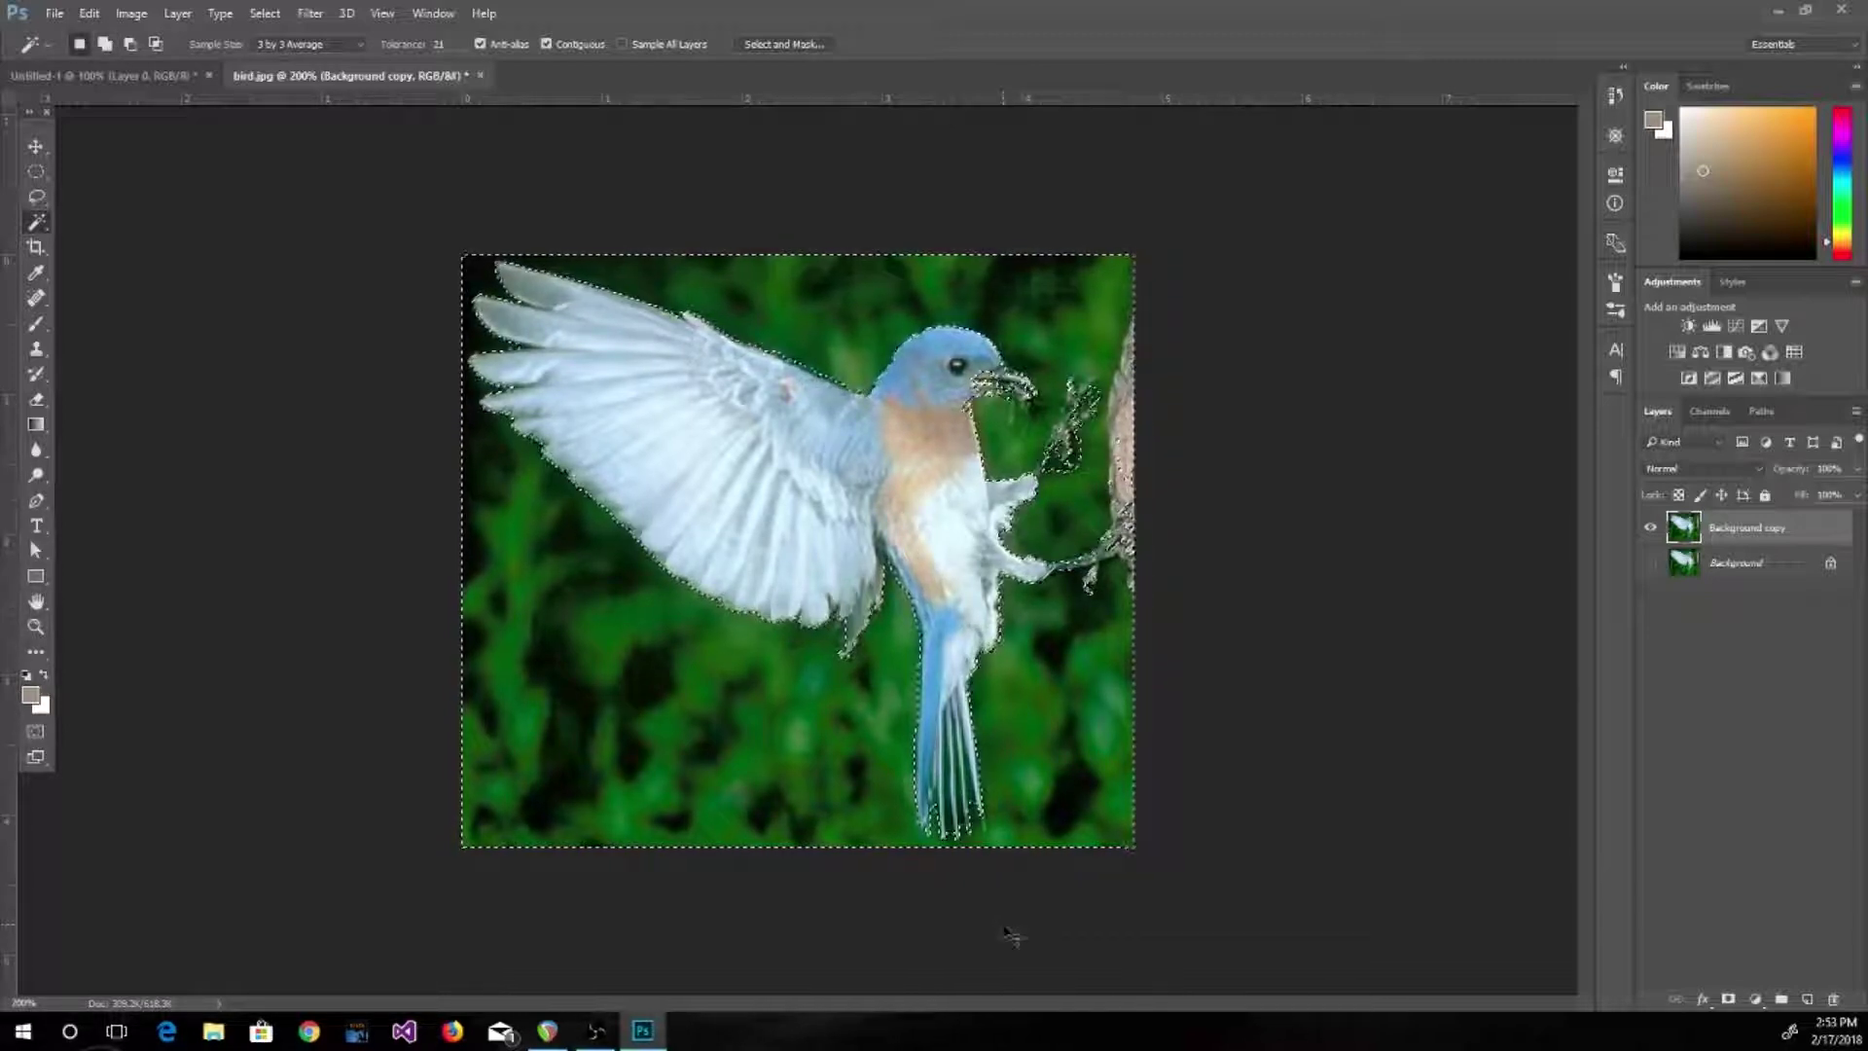
Invert the selection to copy just the bird onto a new layer, and hide the Background copy layer
key("ctrl+shift+i")
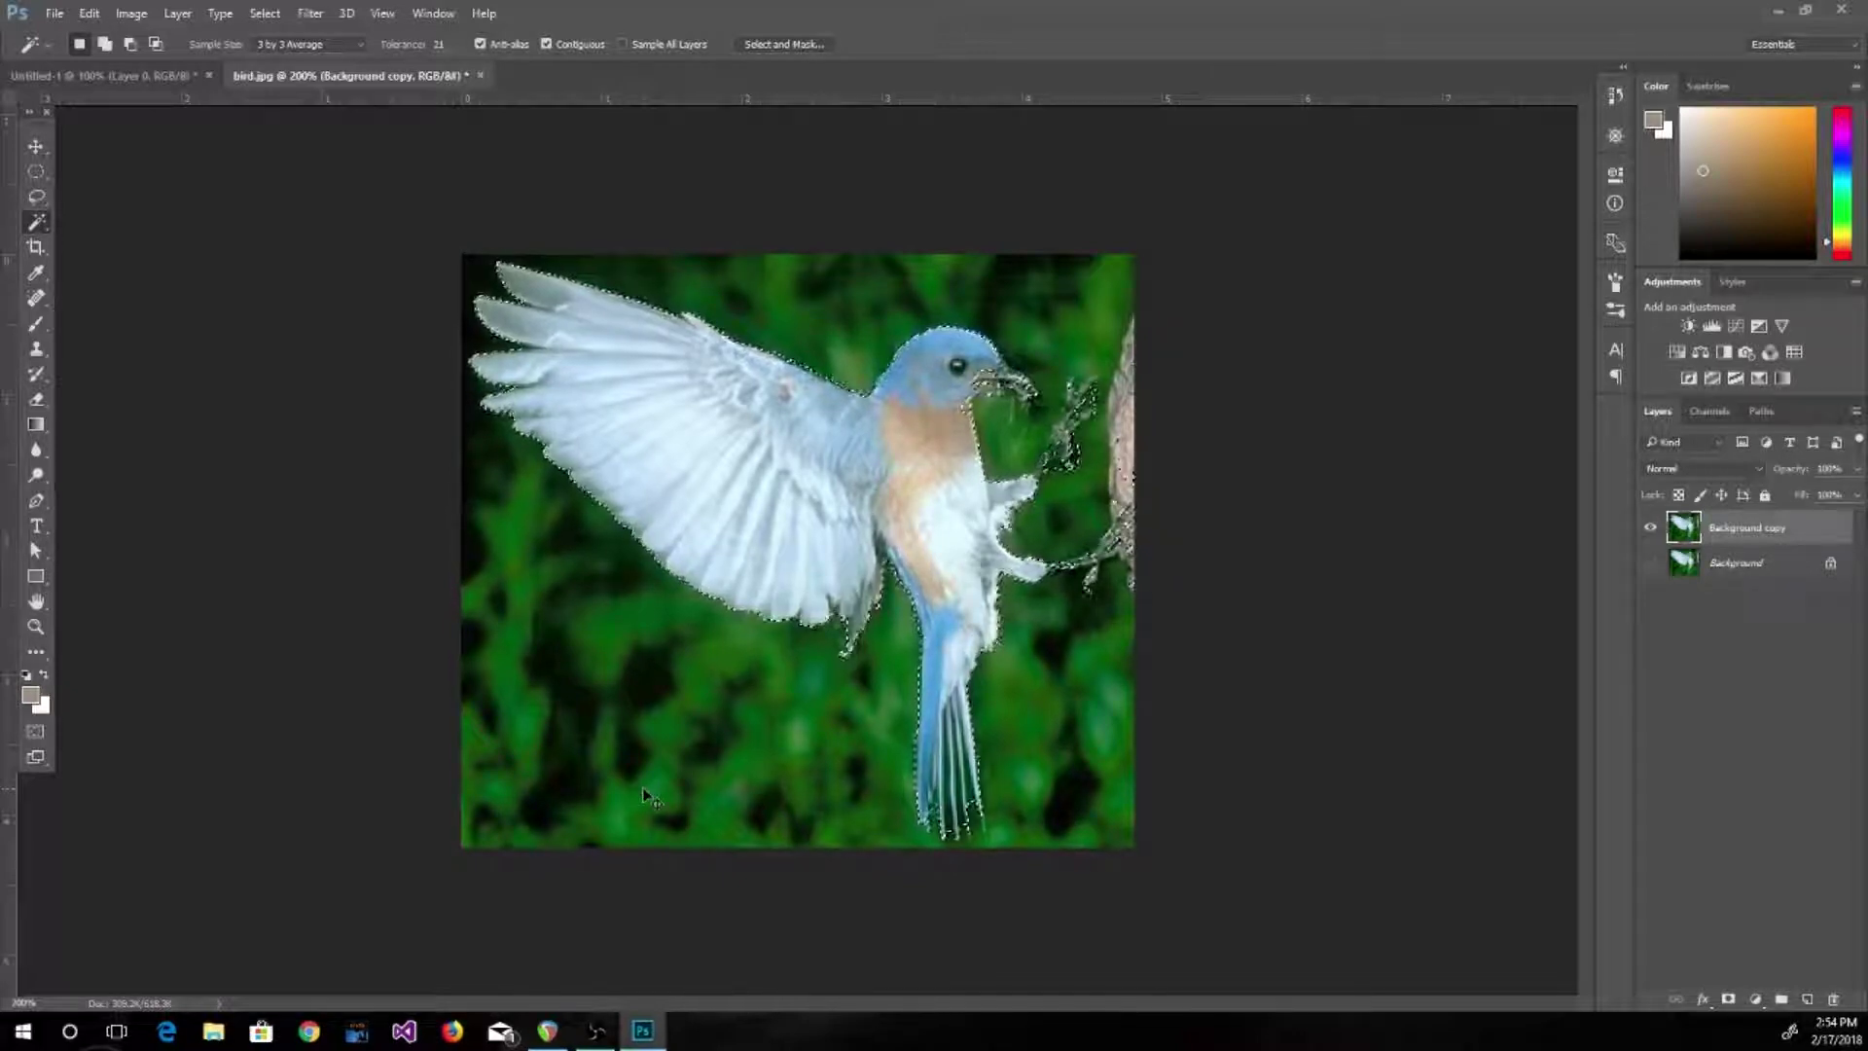
key("ctrl+j")
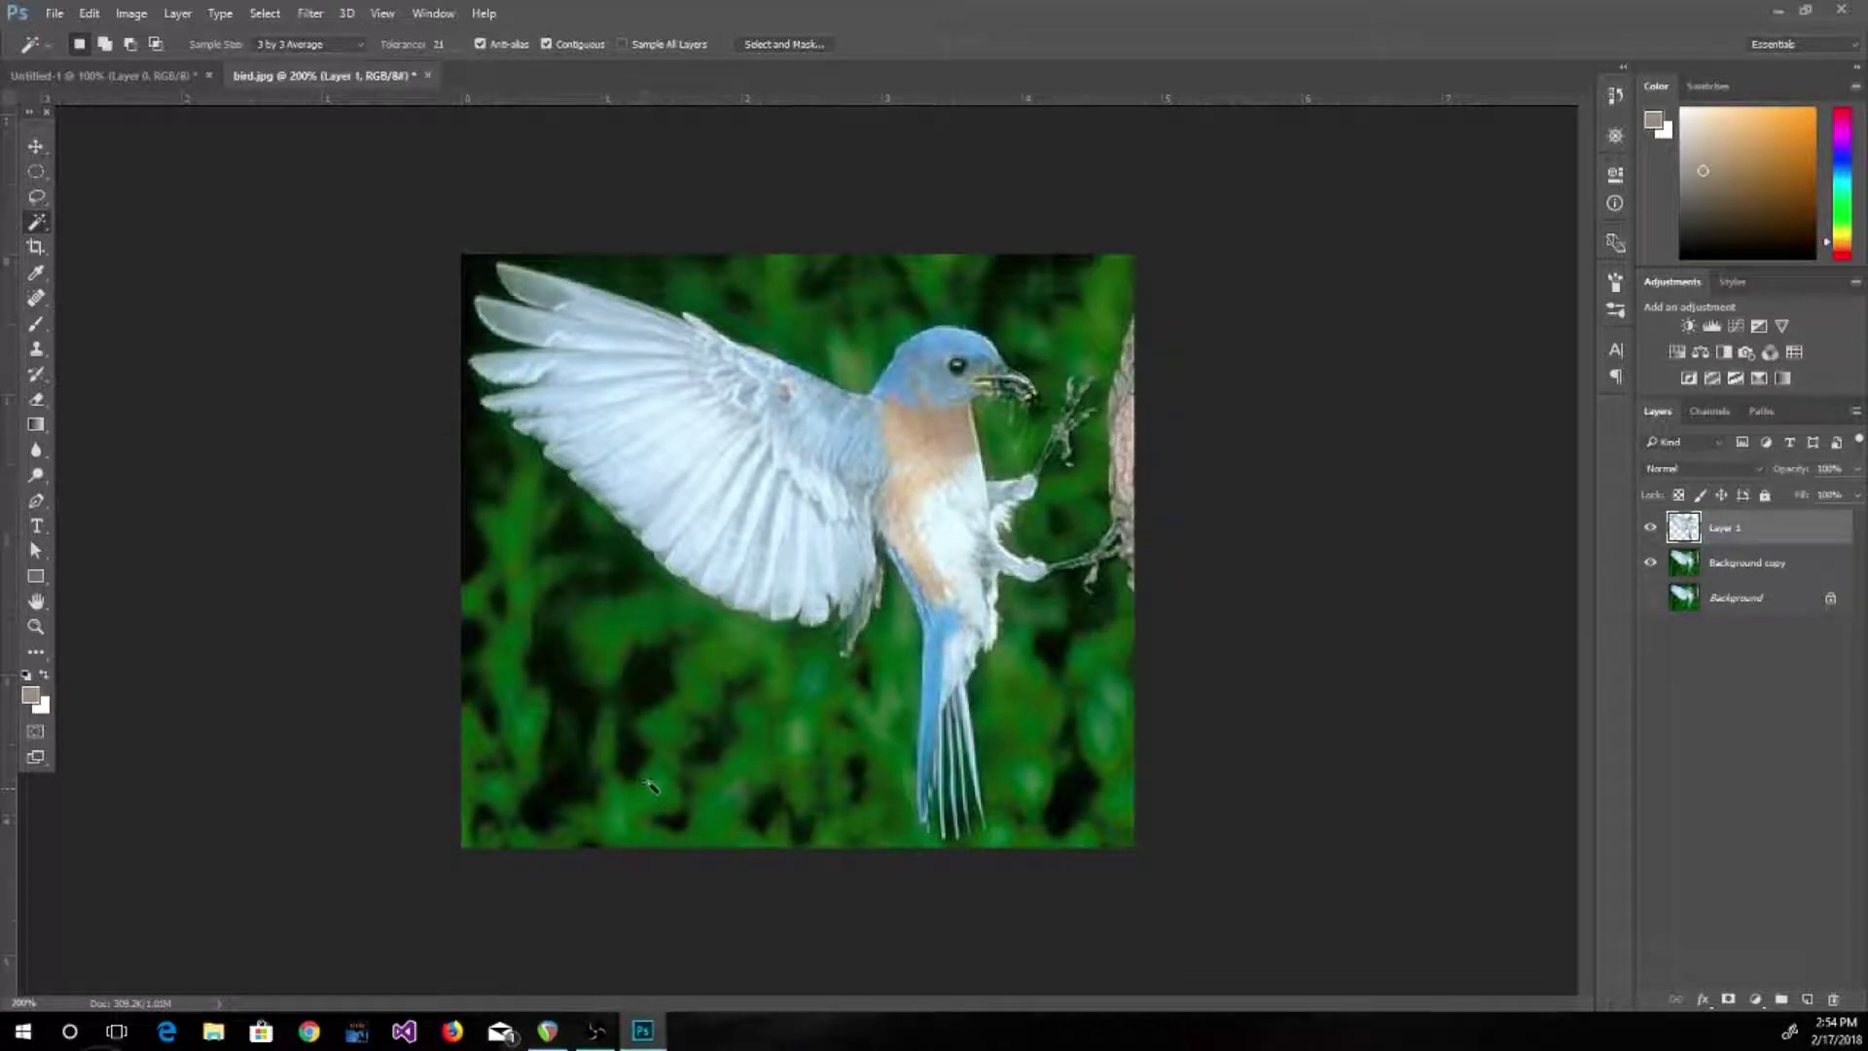
left_click(1652, 569)
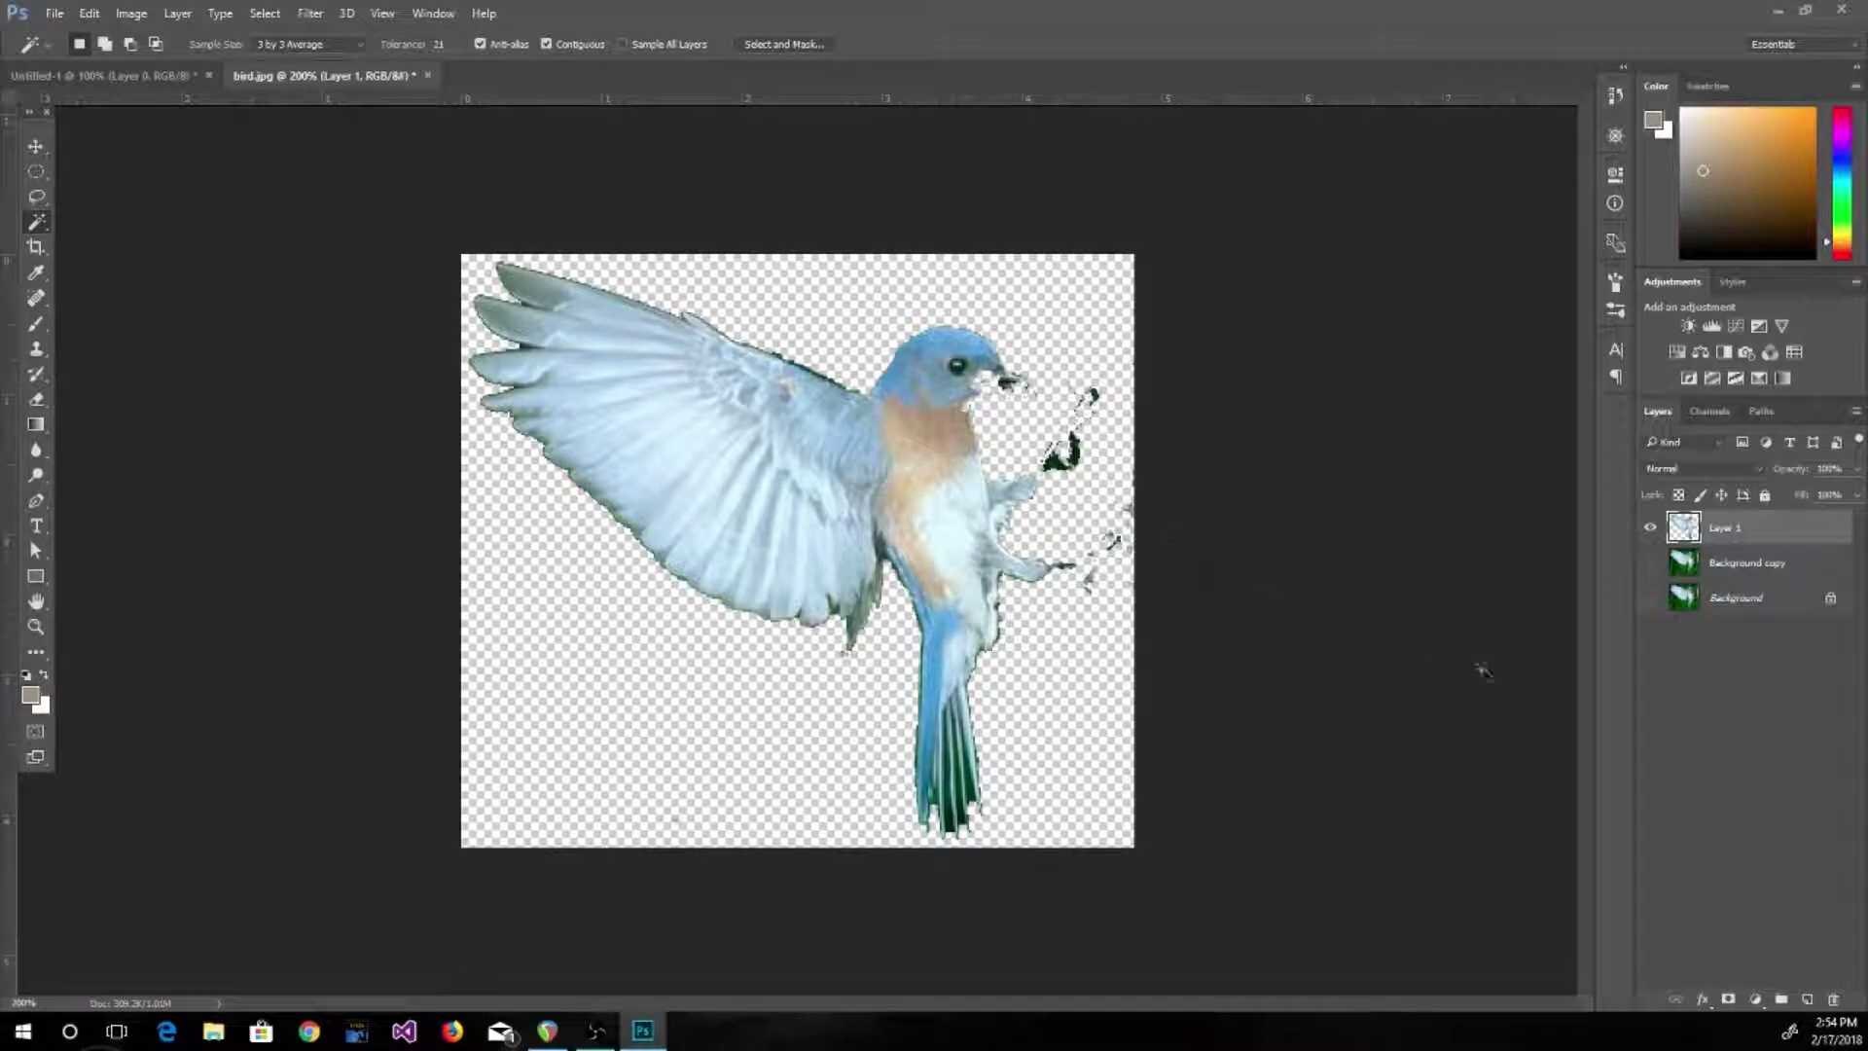
Delete the cut-out bird layer and make the Background copy layer visible again
left_click_drag(1720, 533, 1833, 999)
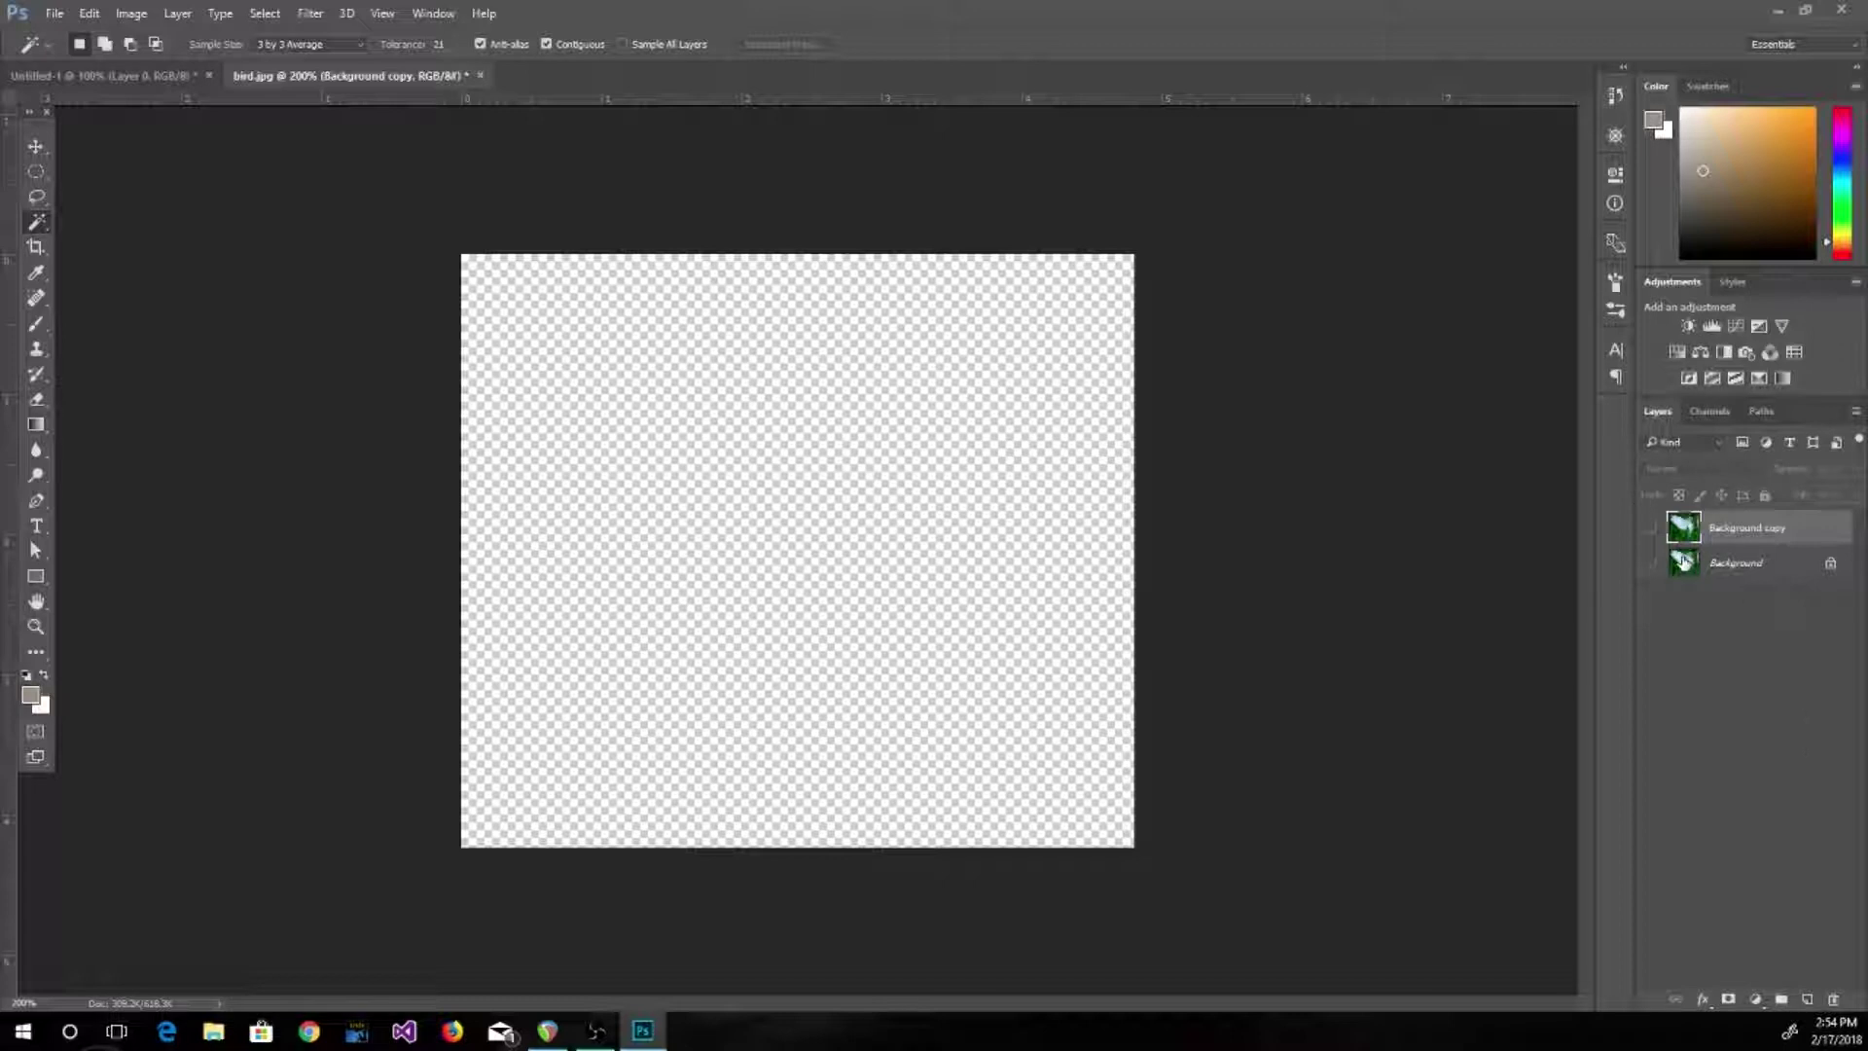
left_click(1652, 529)
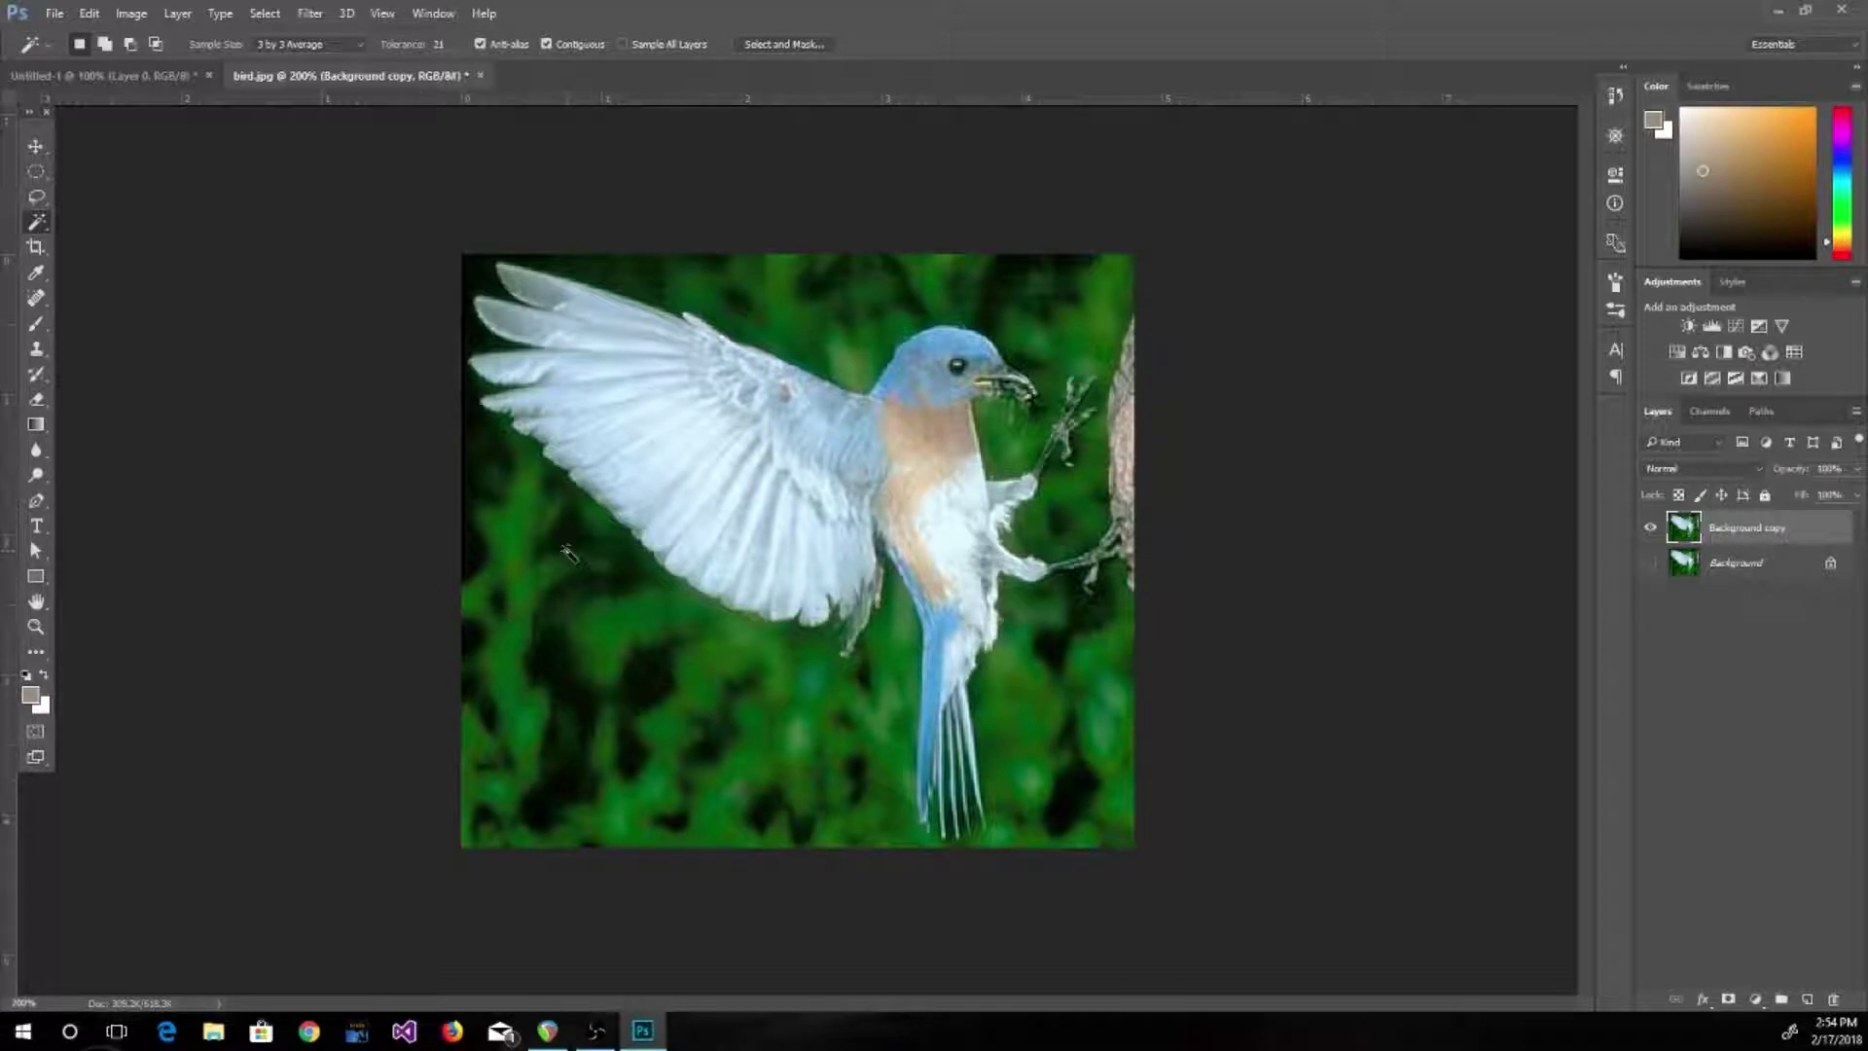
Enter Quick Mask mode with the default black and white colors and brush short mask strokes on the background below the wing
key("d")
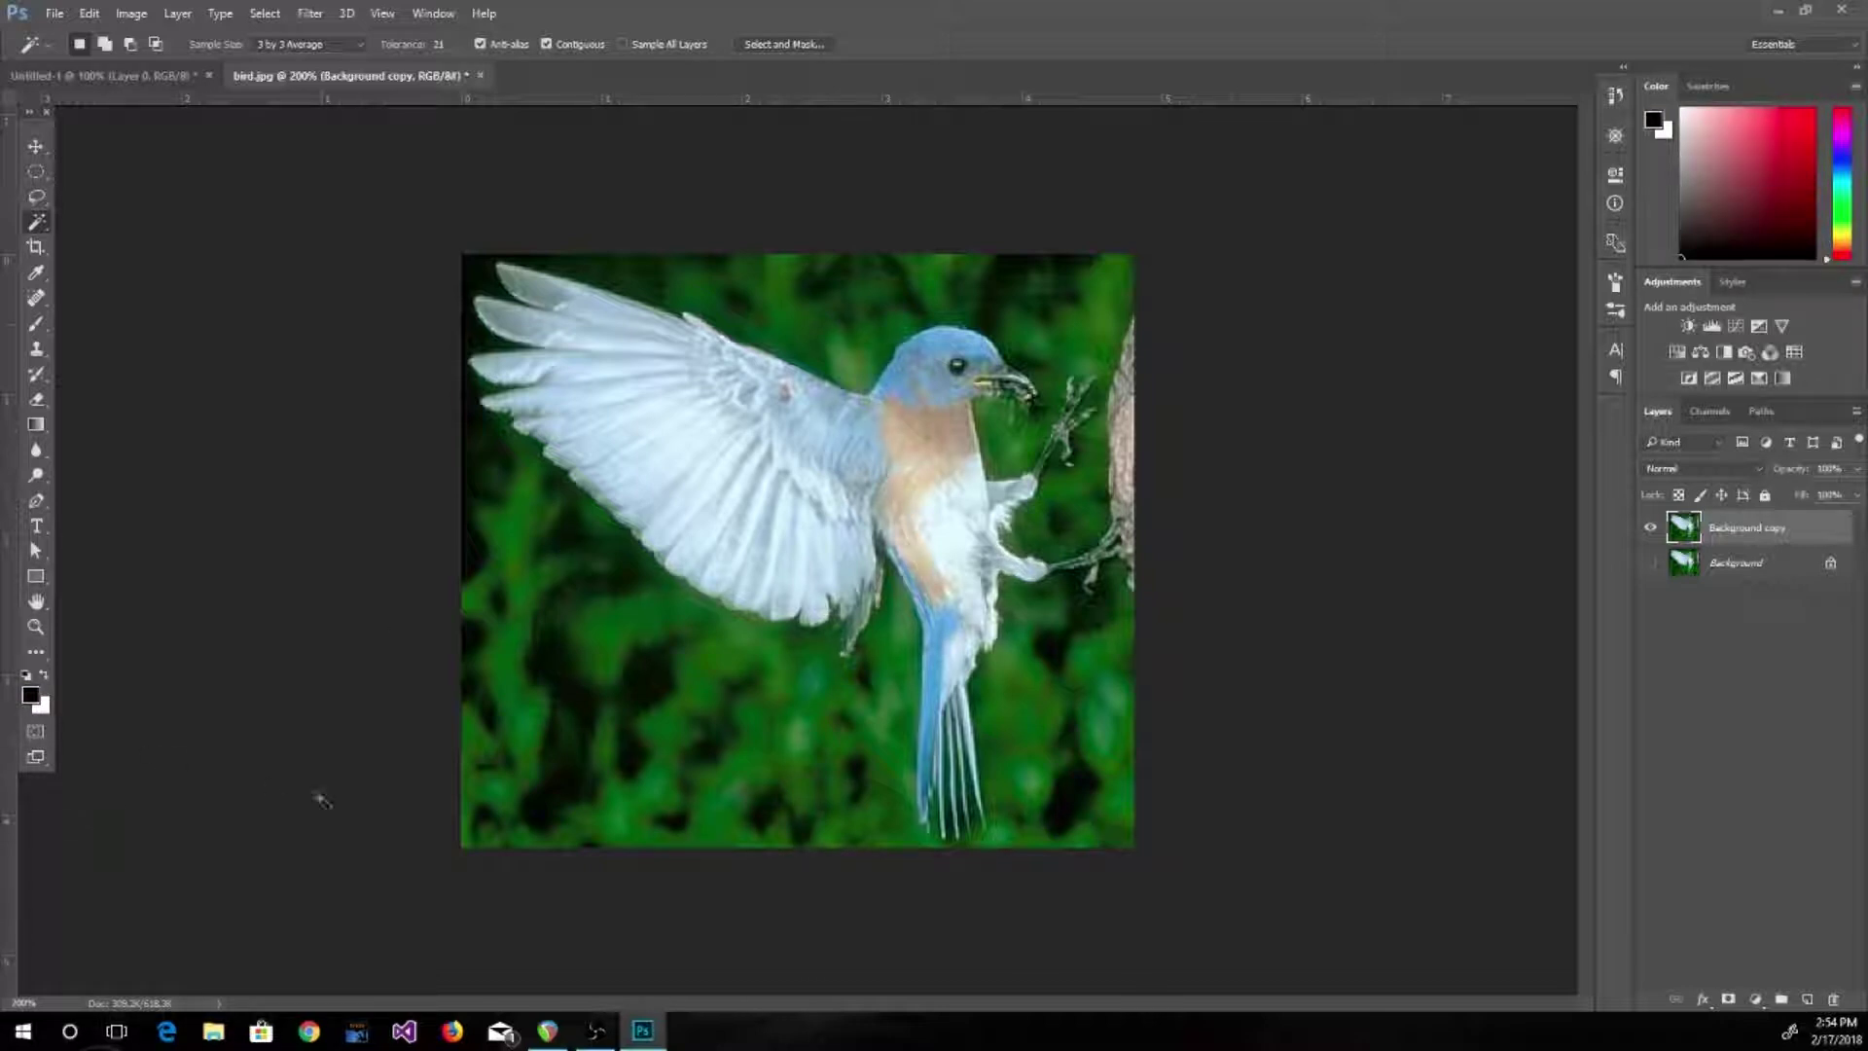
left_click(35, 737)
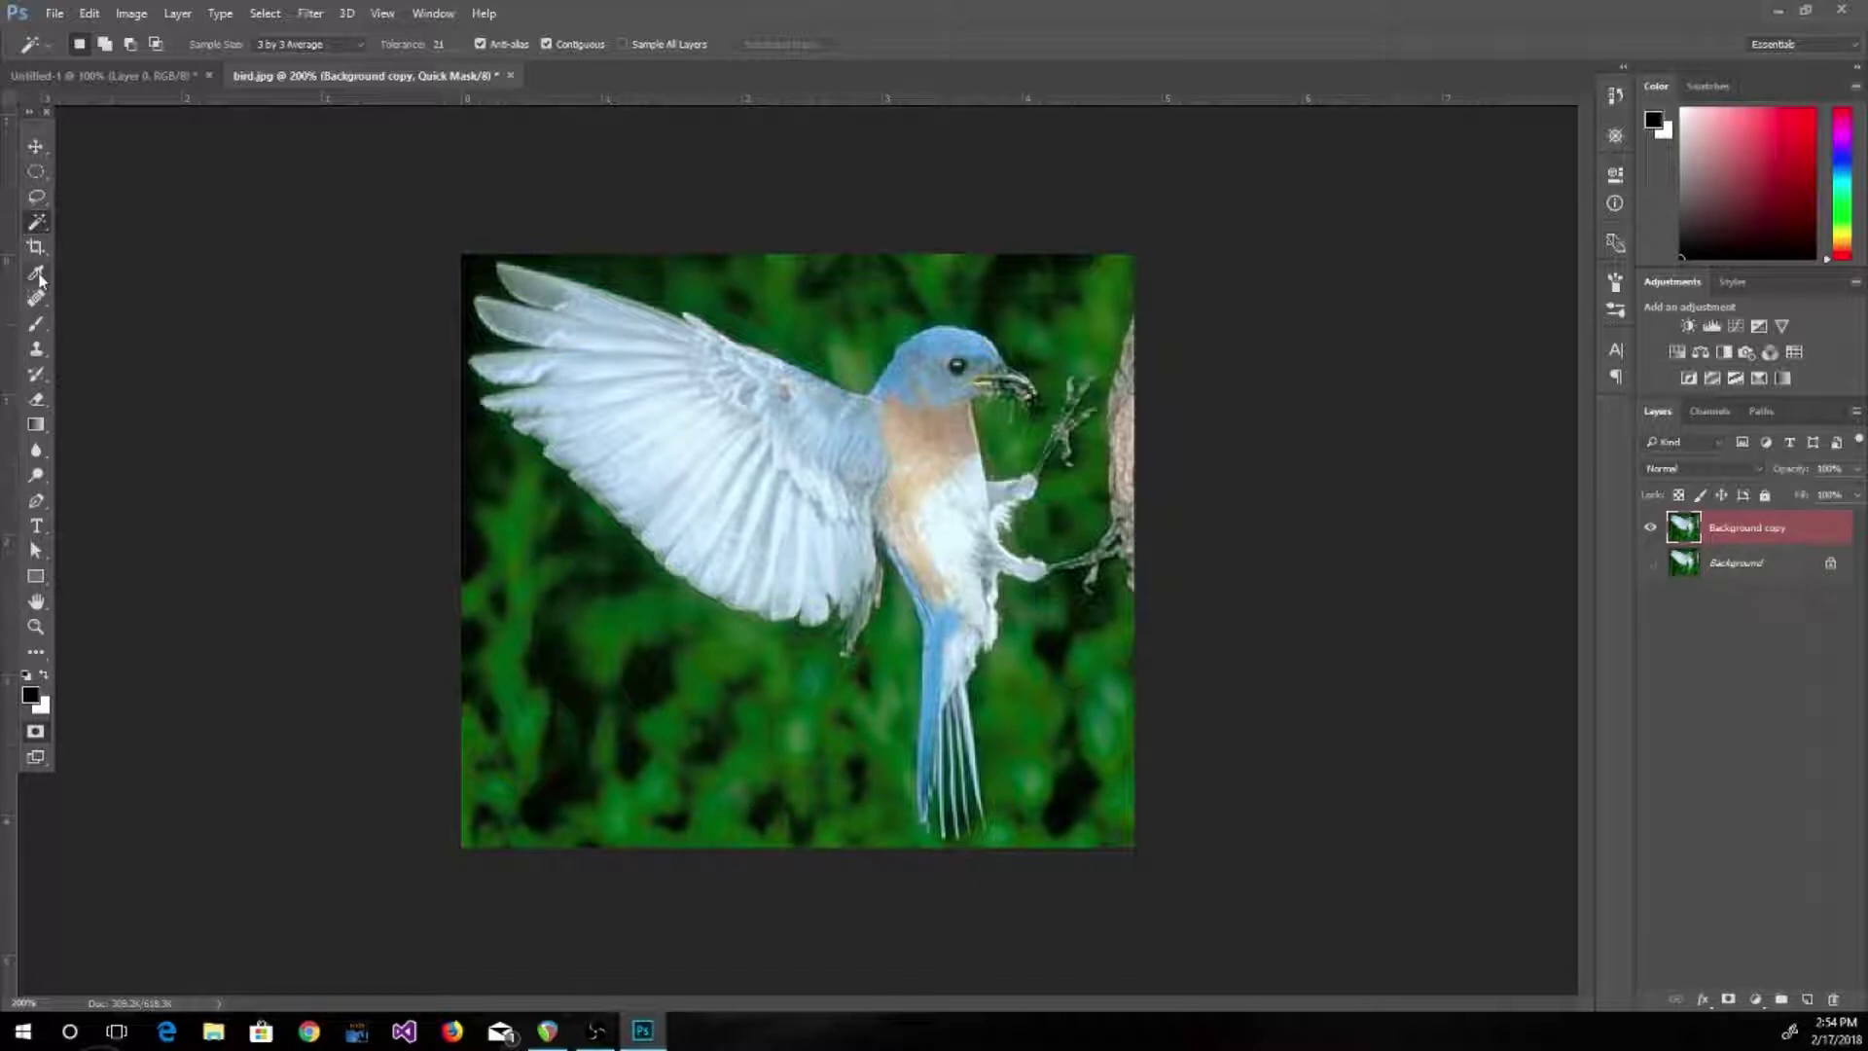
left_click(36, 326)
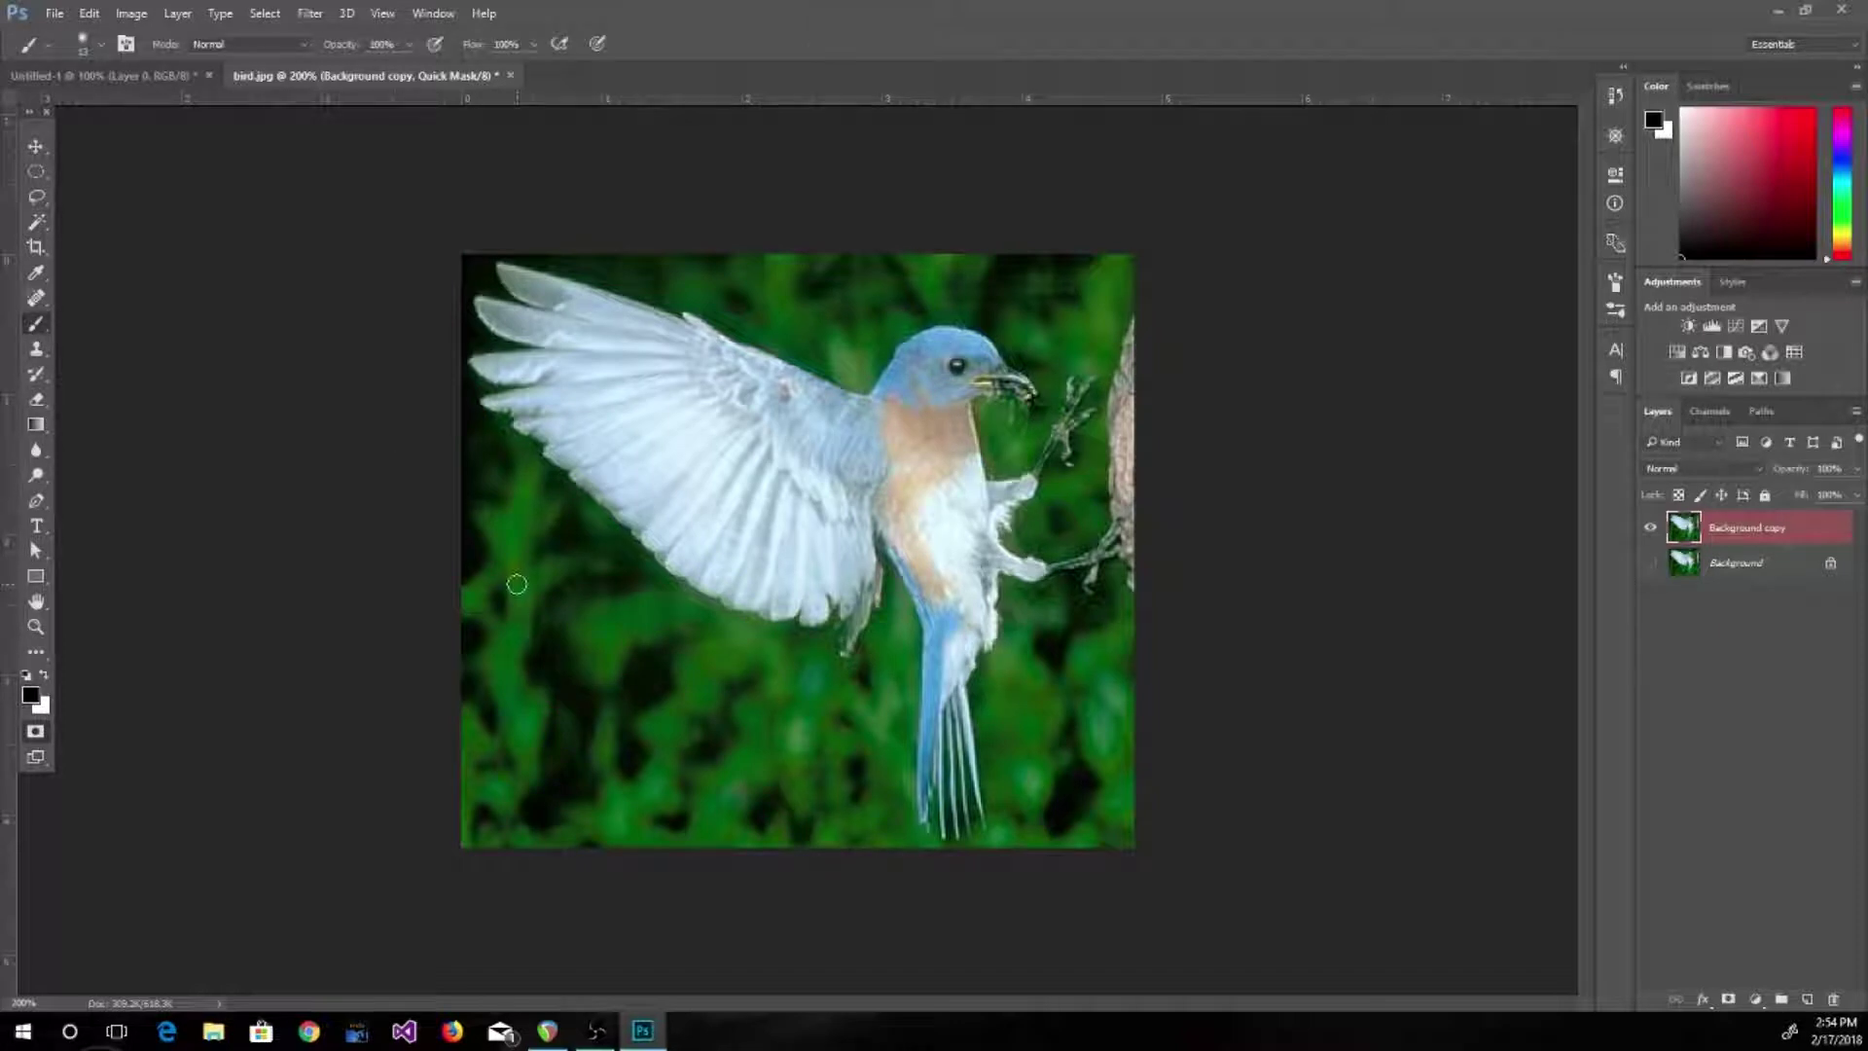
mouse_move(523, 557)
left_mouse_down()
mouse_move(553, 615)
mouse_move(483, 497)
mouse_move(447, 562)
mouse_move(460, 590)
mouse_move(468, 552)
mouse_move(537, 701)
left_mouse_up()
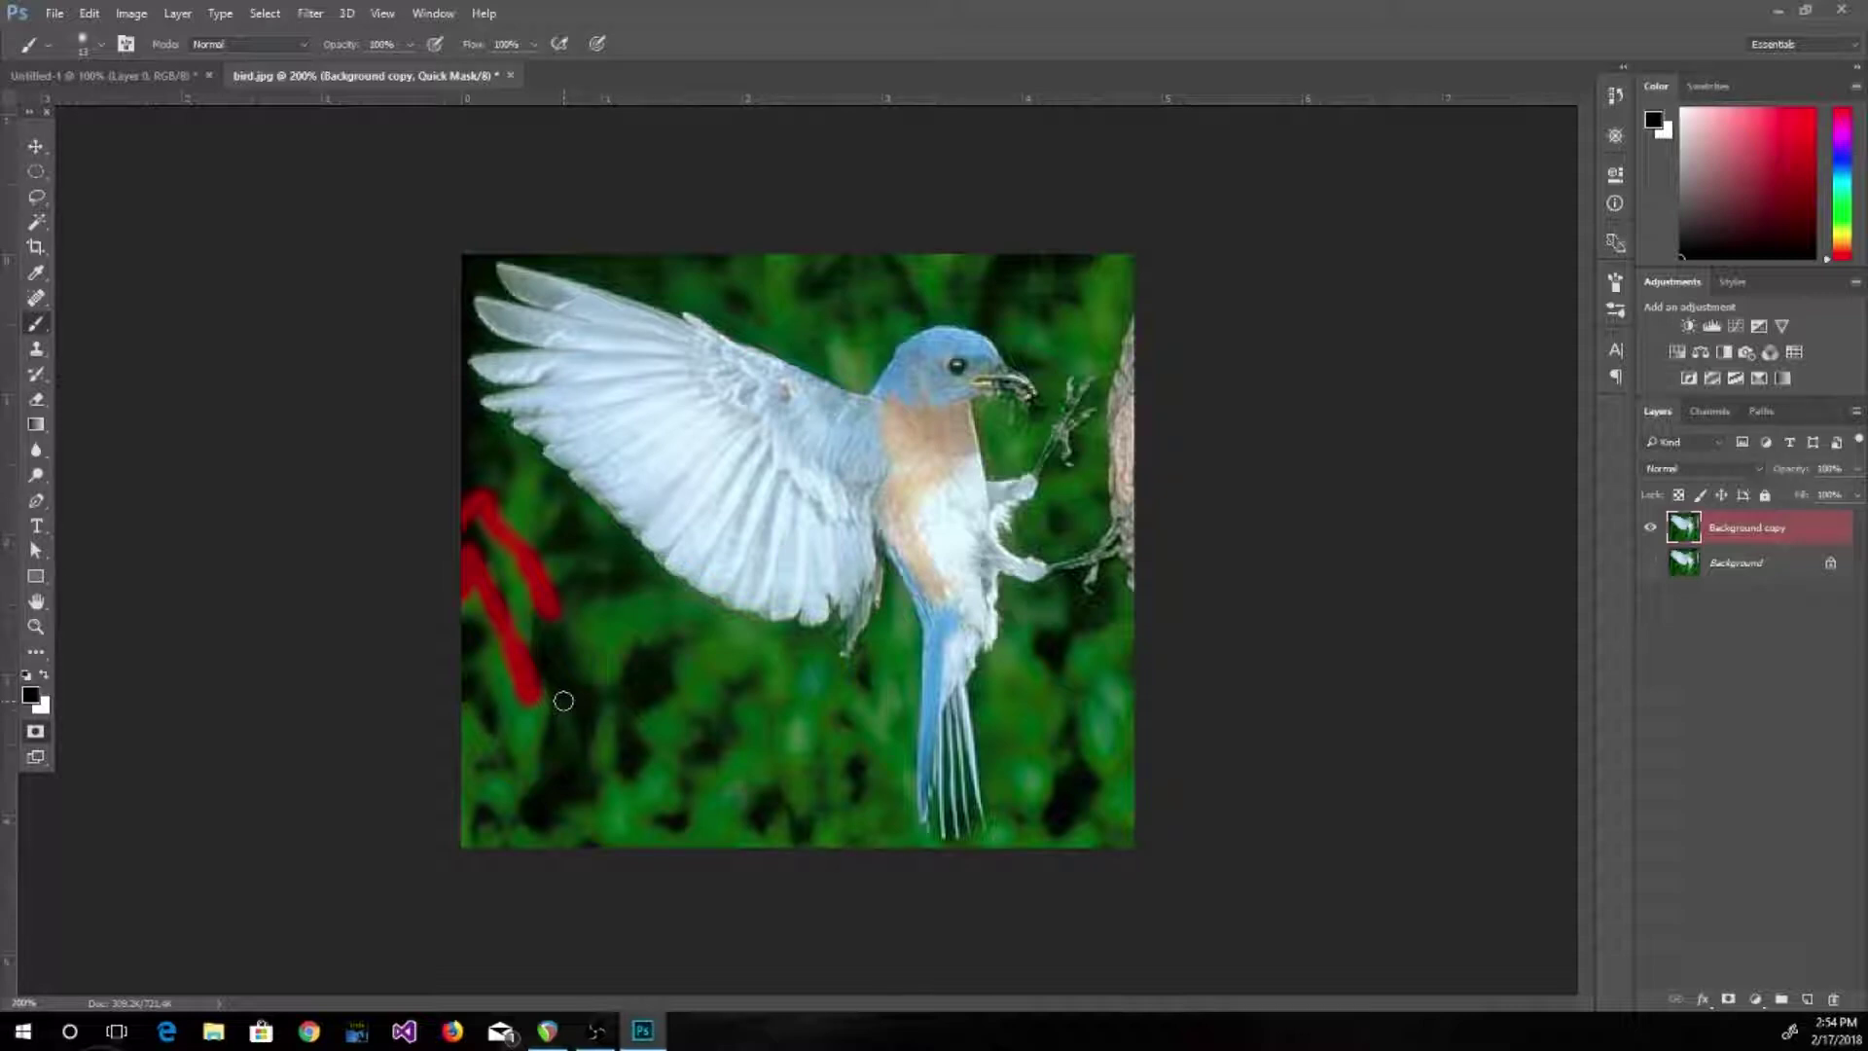
Enlarge the brush considerably and paint a soft-edged mask over the background below the wing
key("bracketright")
key("bracketright")
key("bracketright")
key("bracketright")
key("bracketright")
key("bracketright")
key("bracketright")
key("bracketright")
key("bracketright")
key("bracketright")
key("bracketright")
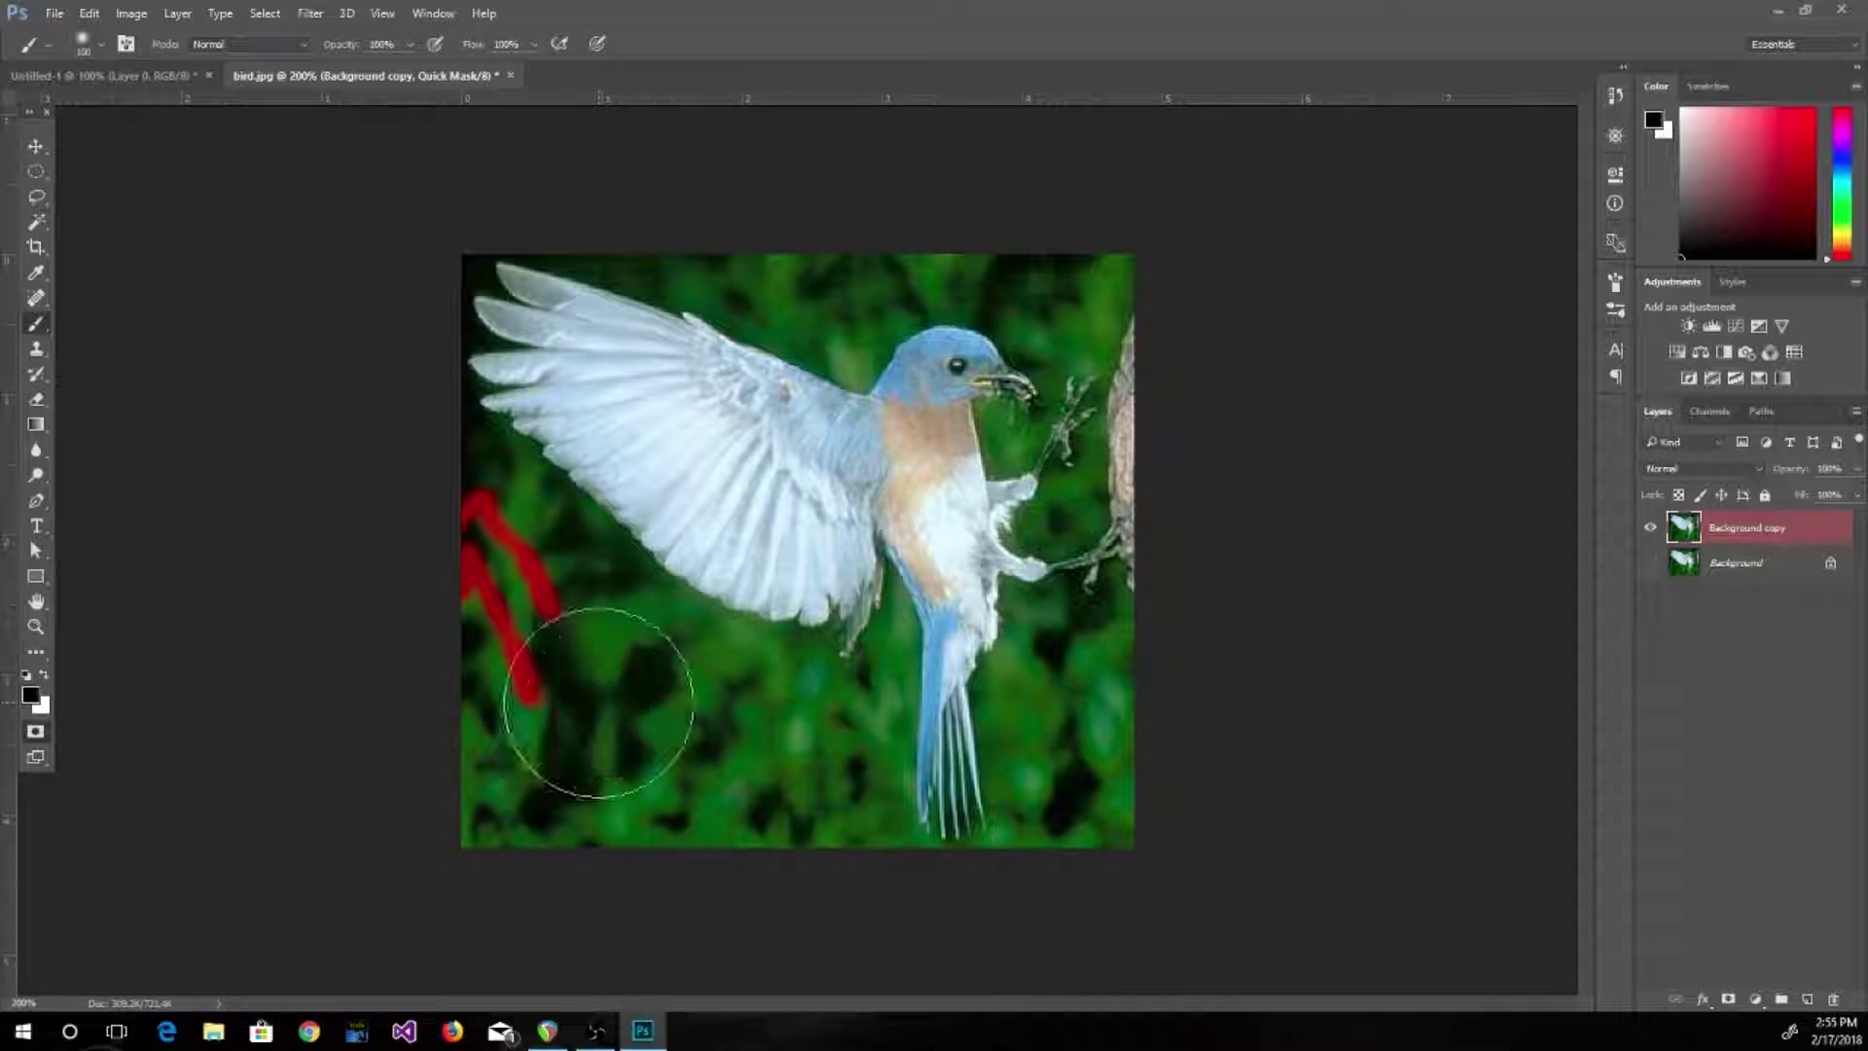
mouse_move(602, 702)
left_mouse_down()
mouse_move(558, 659)
mouse_move(590, 726)
mouse_move(520, 657)
mouse_move(615, 717)
mouse_move(723, 741)
left_mouse_up()
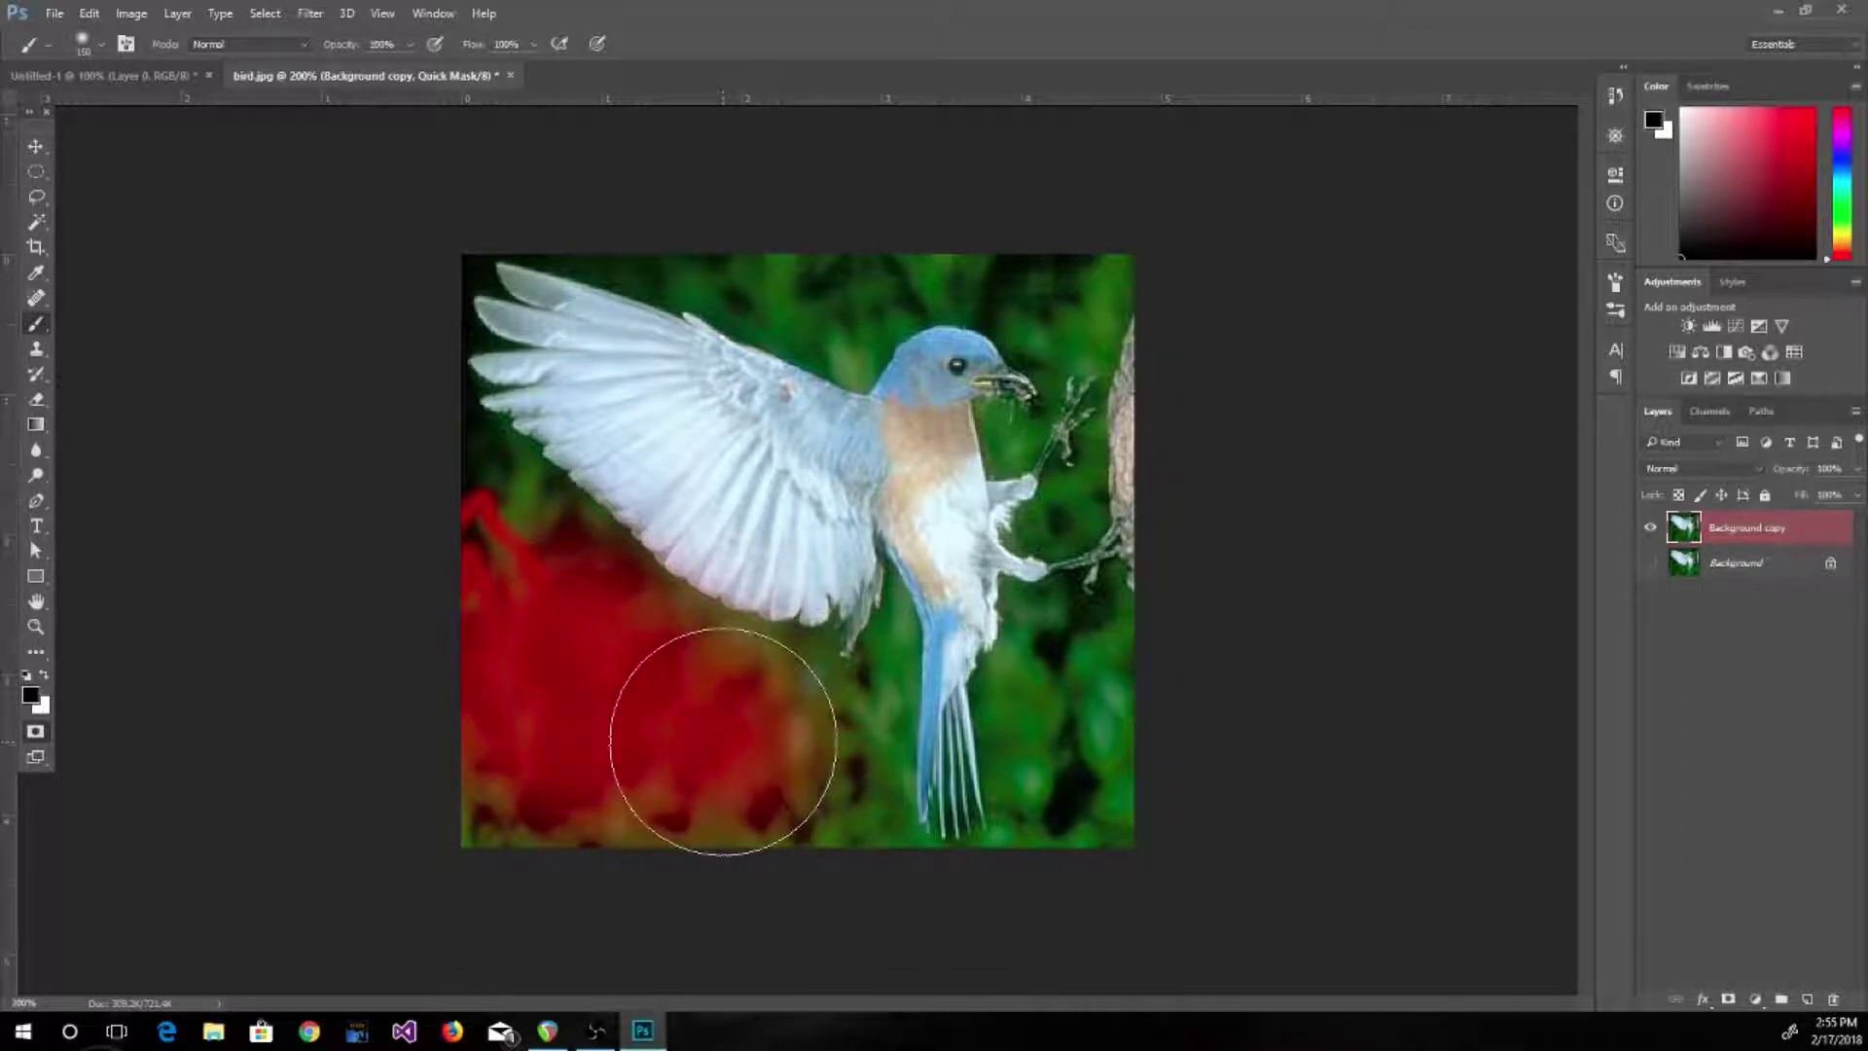
Undo the latest mask strokes below the wing, back to the first short stroke
key("bracketleft")
key("ctrl+z")
left_click(725, 746)
key("ctrl+alt+z")
key("ctrl+alt+z")
key("ctrl+alt+z")
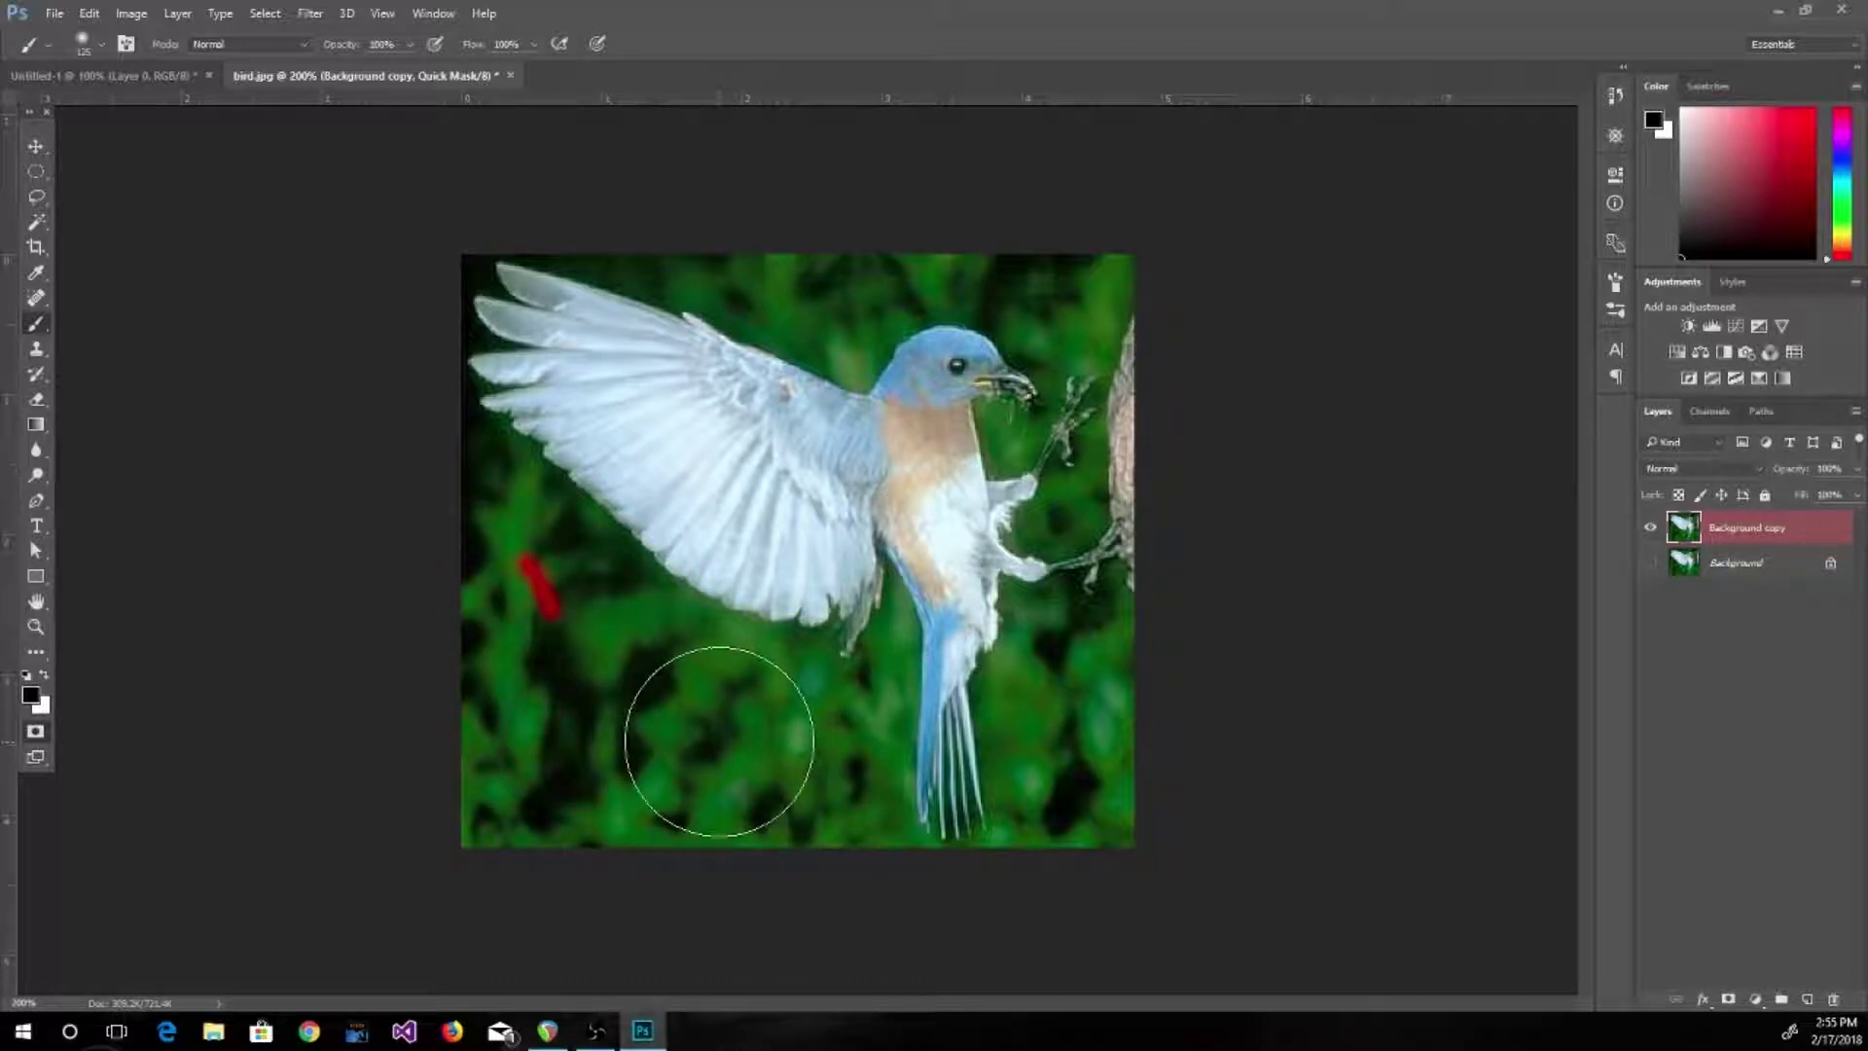
Try different brush size and hardness settings, and paint a soft-edged mask spot on the background below the wing
key("bracketright")
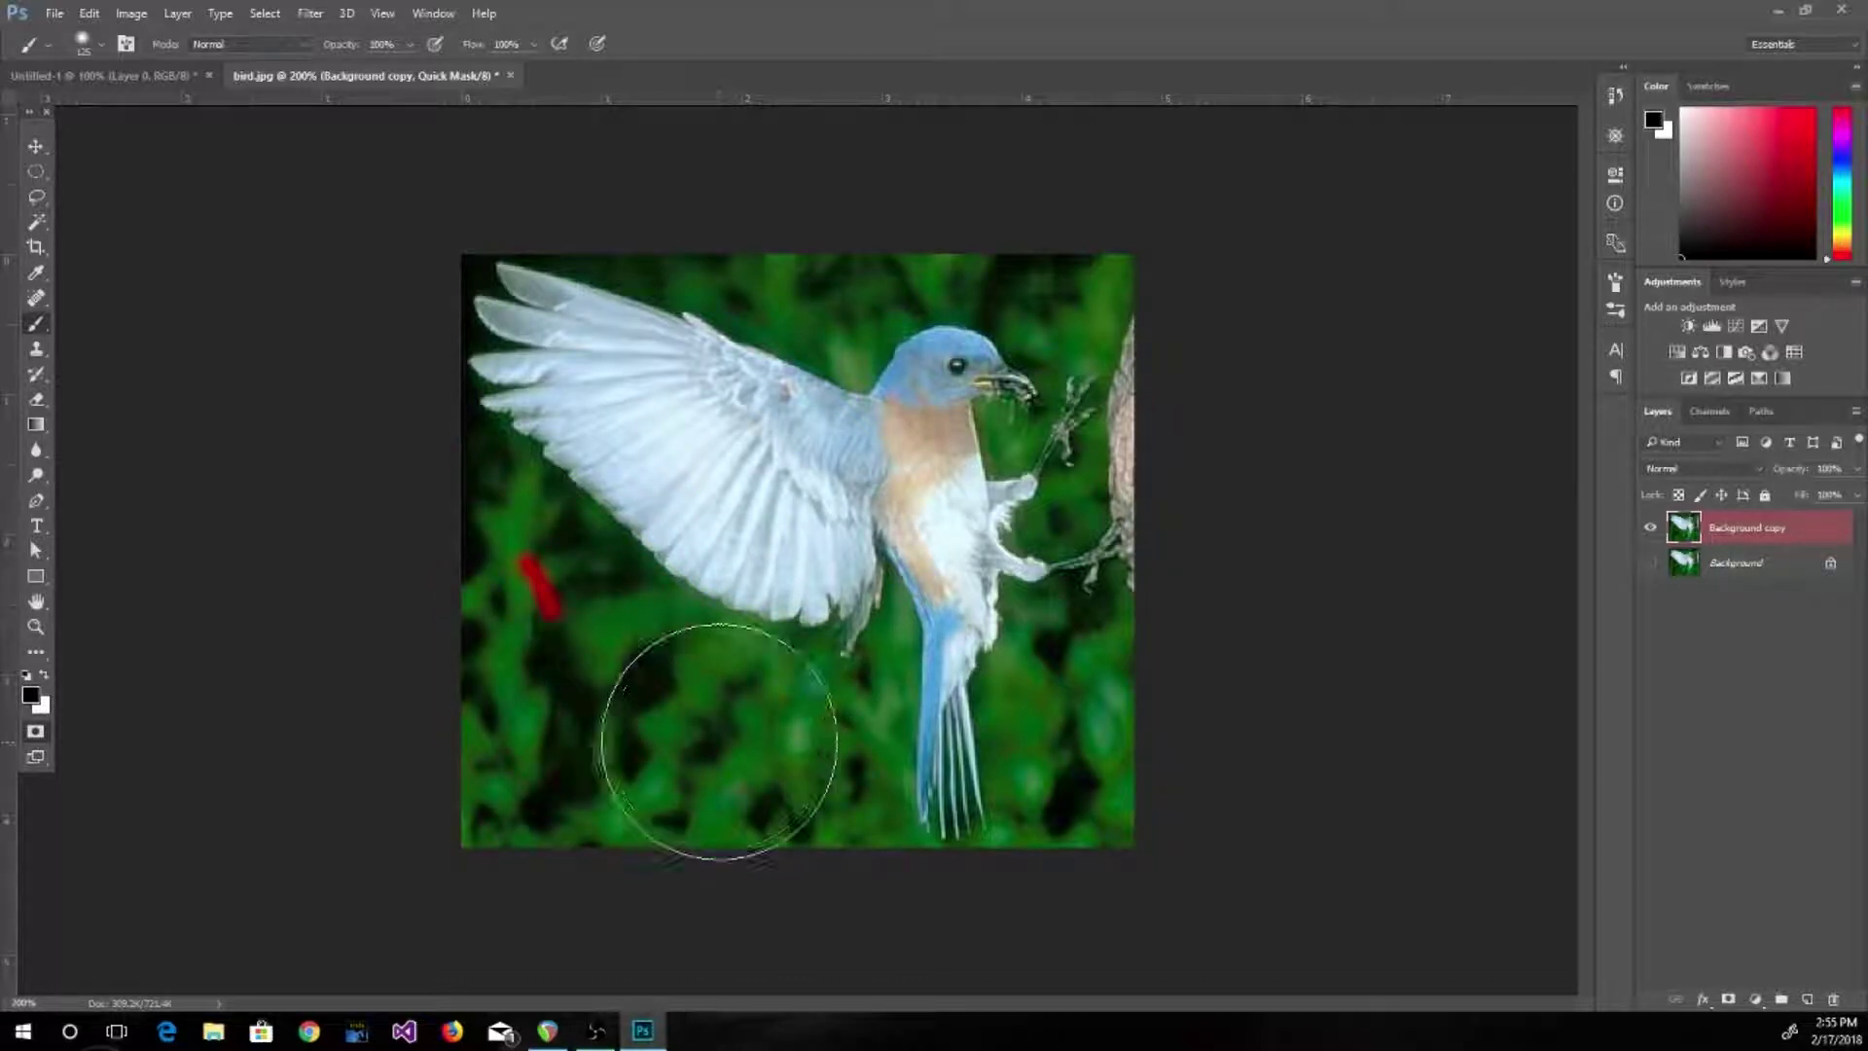
key("bracketleft")
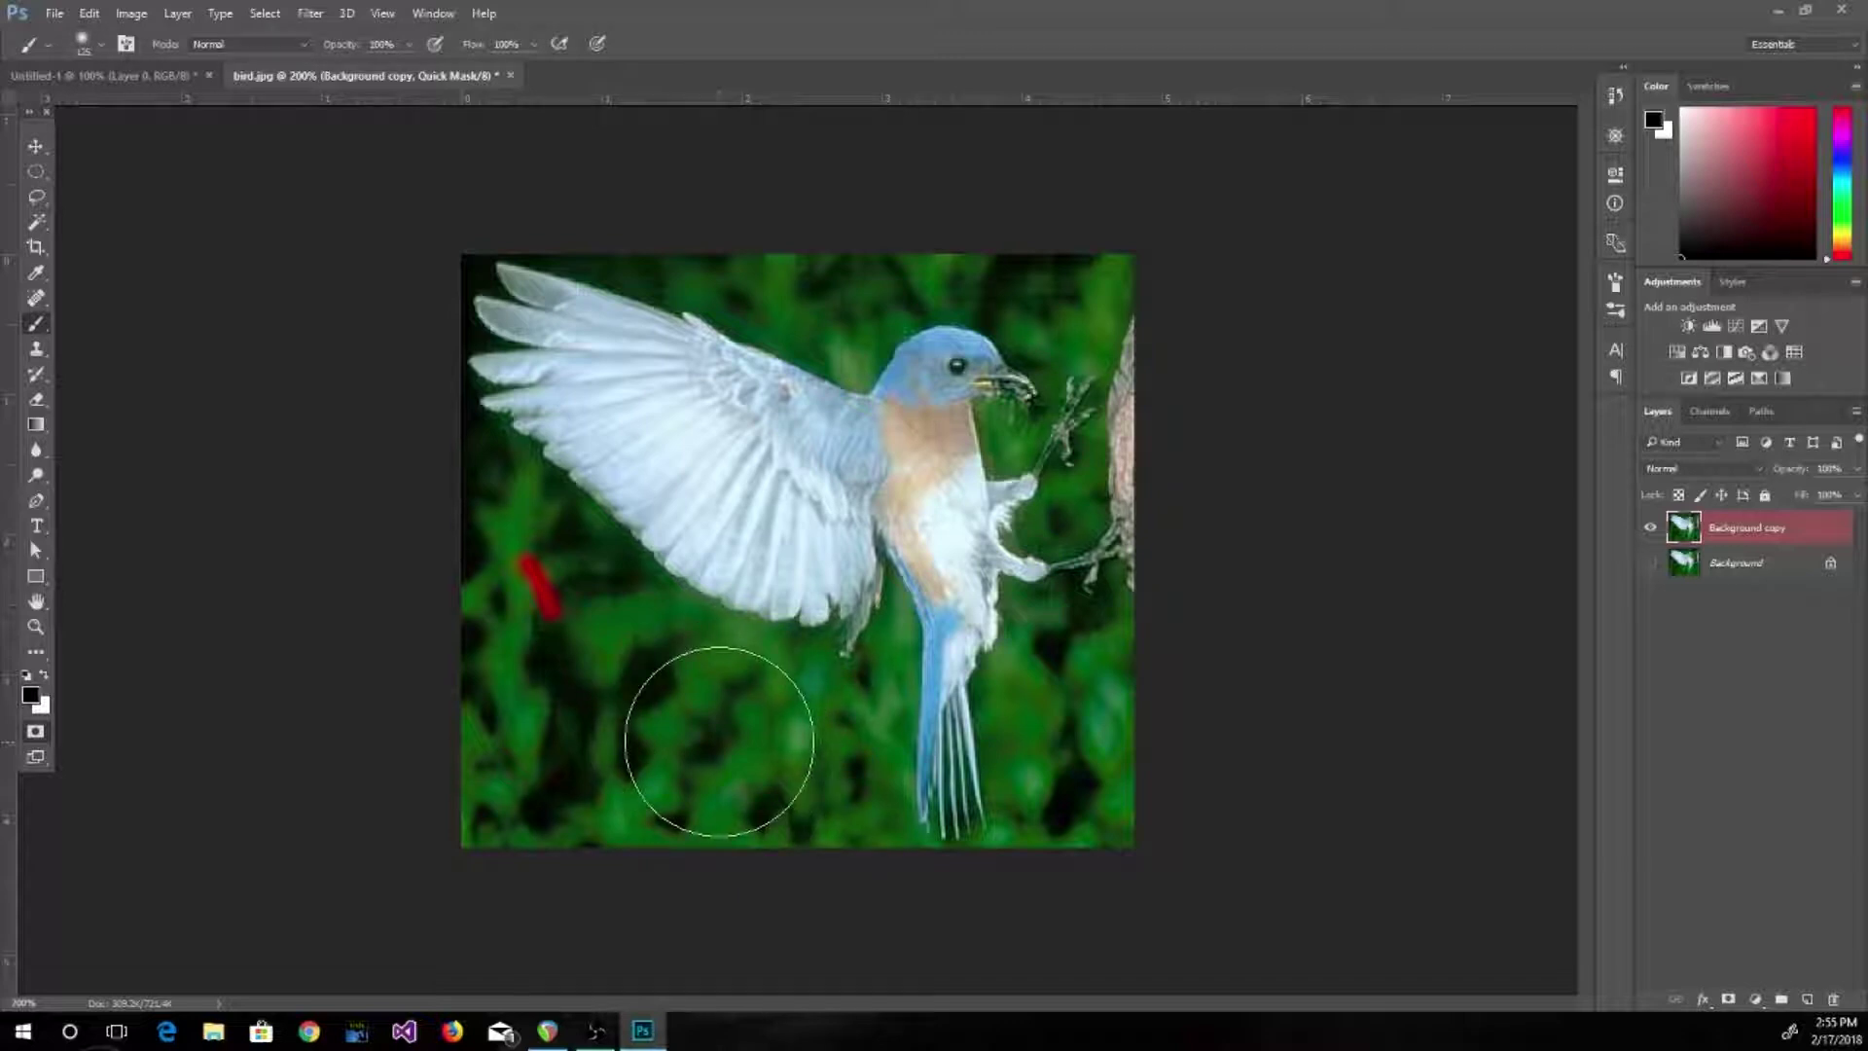
key("bracketright")
key("bracketright")
key("bracketright")
key("bracketright")
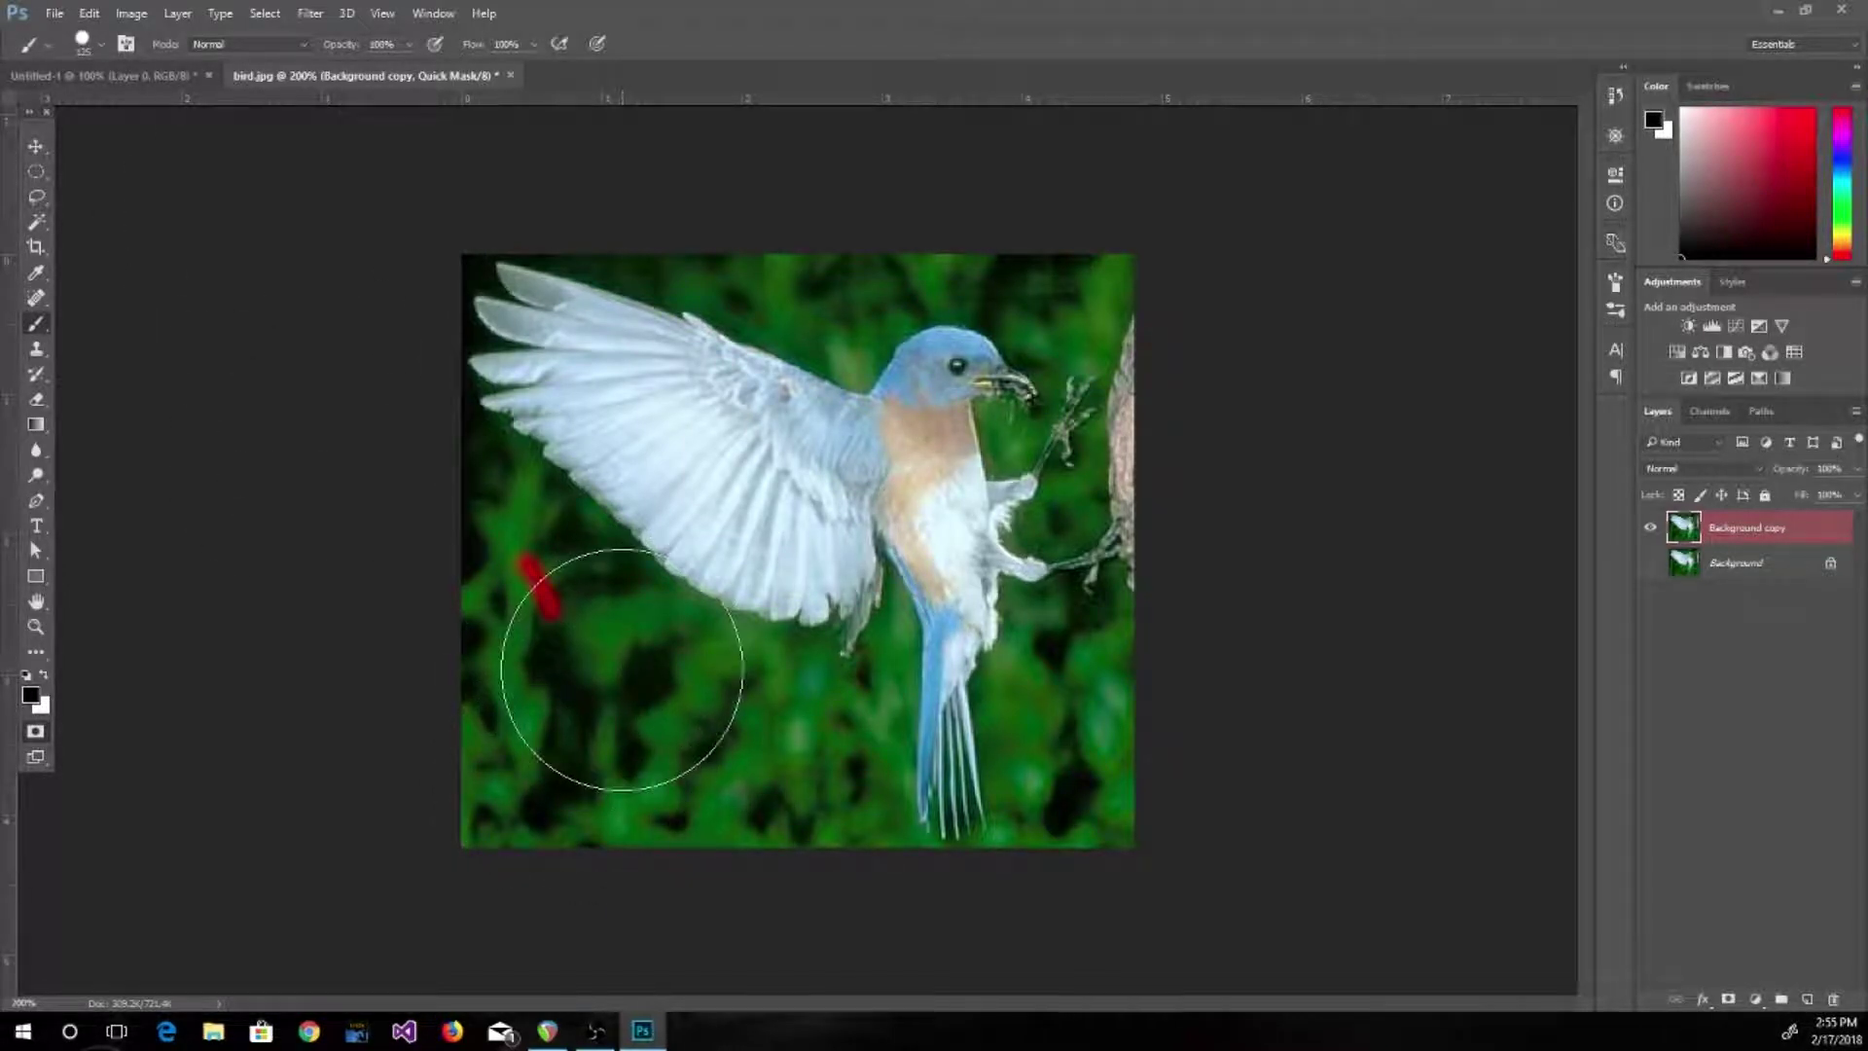
key("bracketleft")
key("bracketleft")
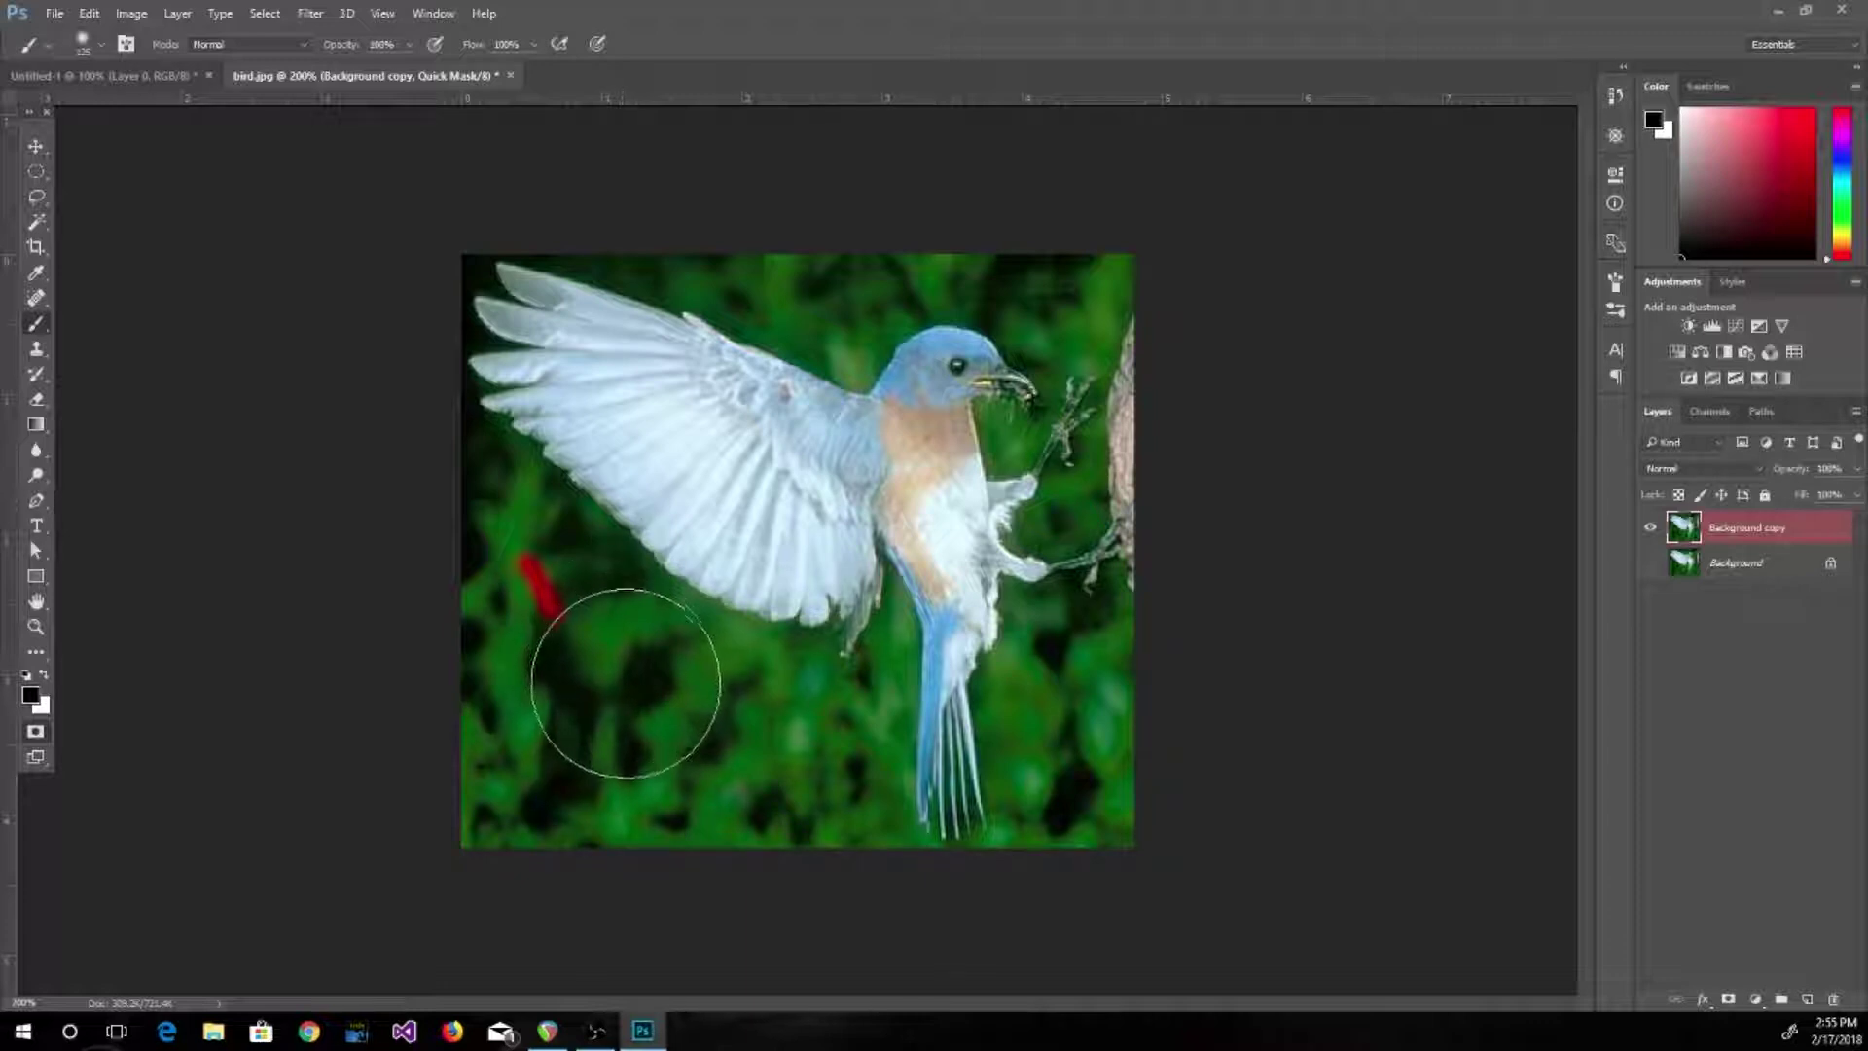
left_click_drag(642, 709, 639, 714)
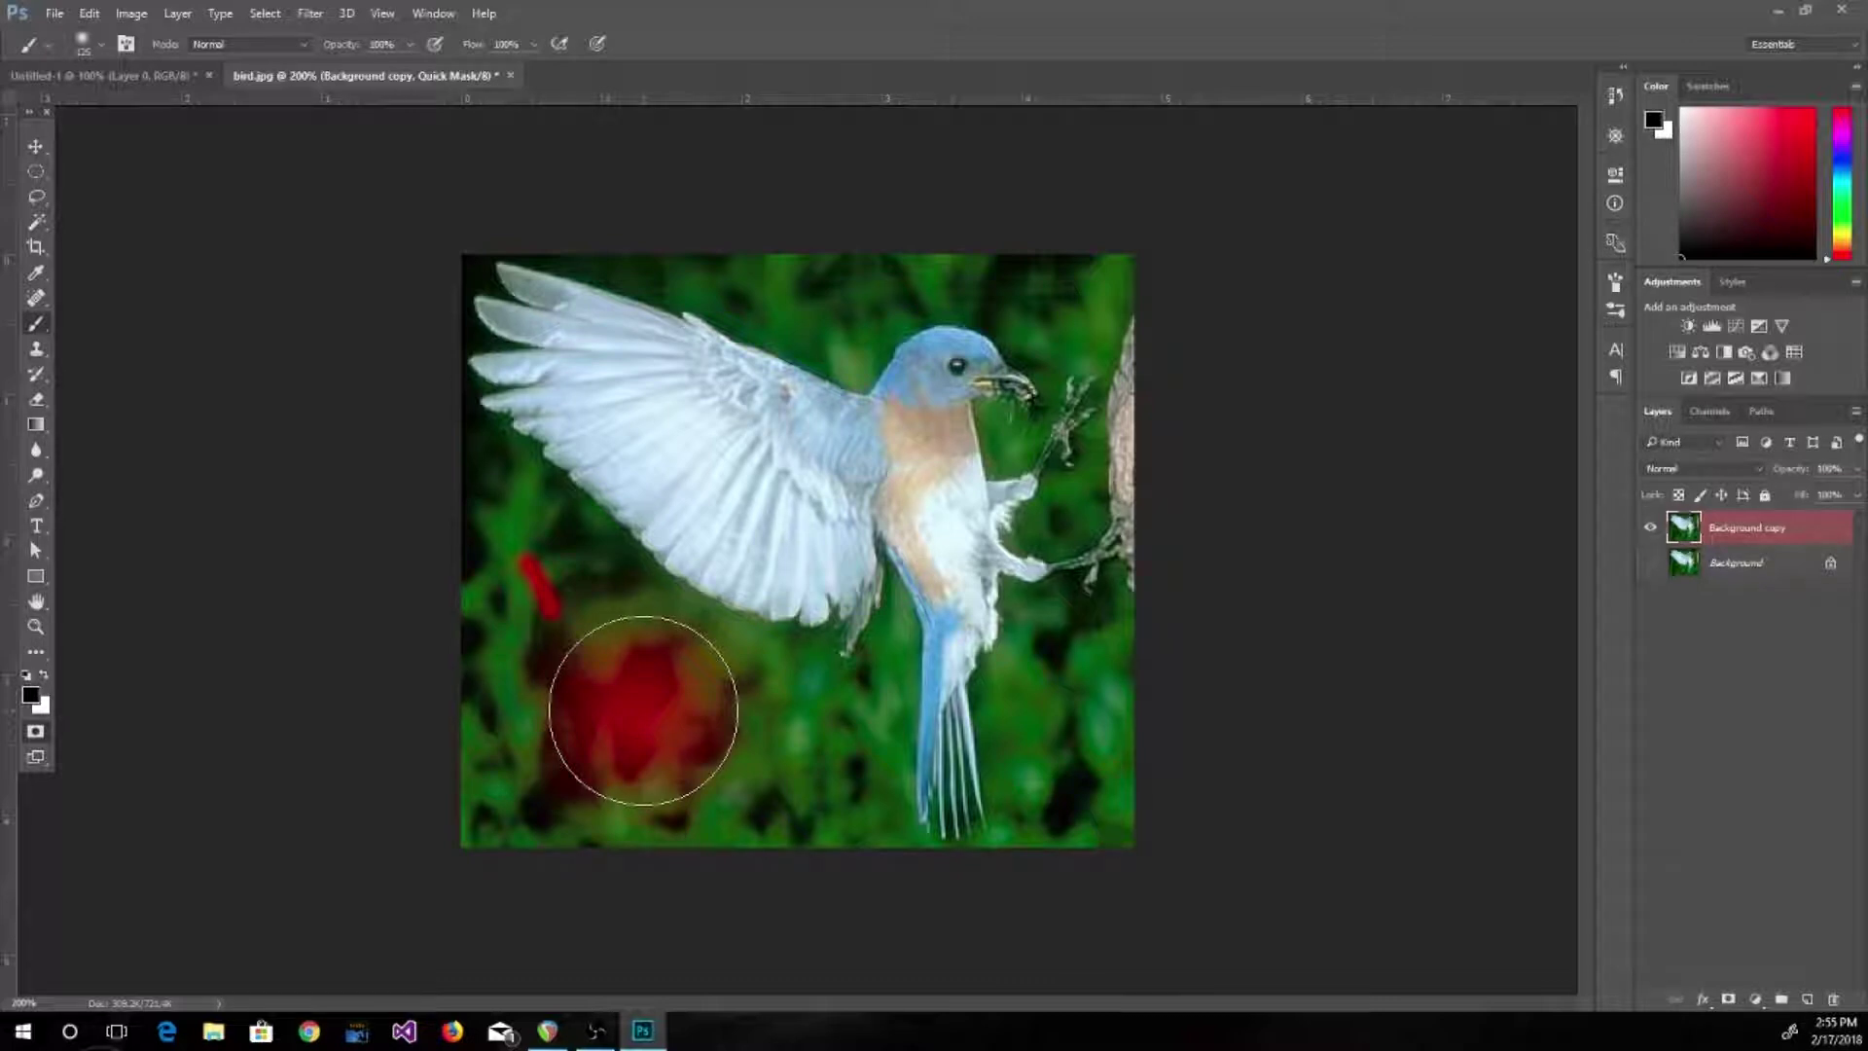
Mask the background below the wing, beside the tail and along the image's upper edge with a large hard-edged brush
key("bracketright")
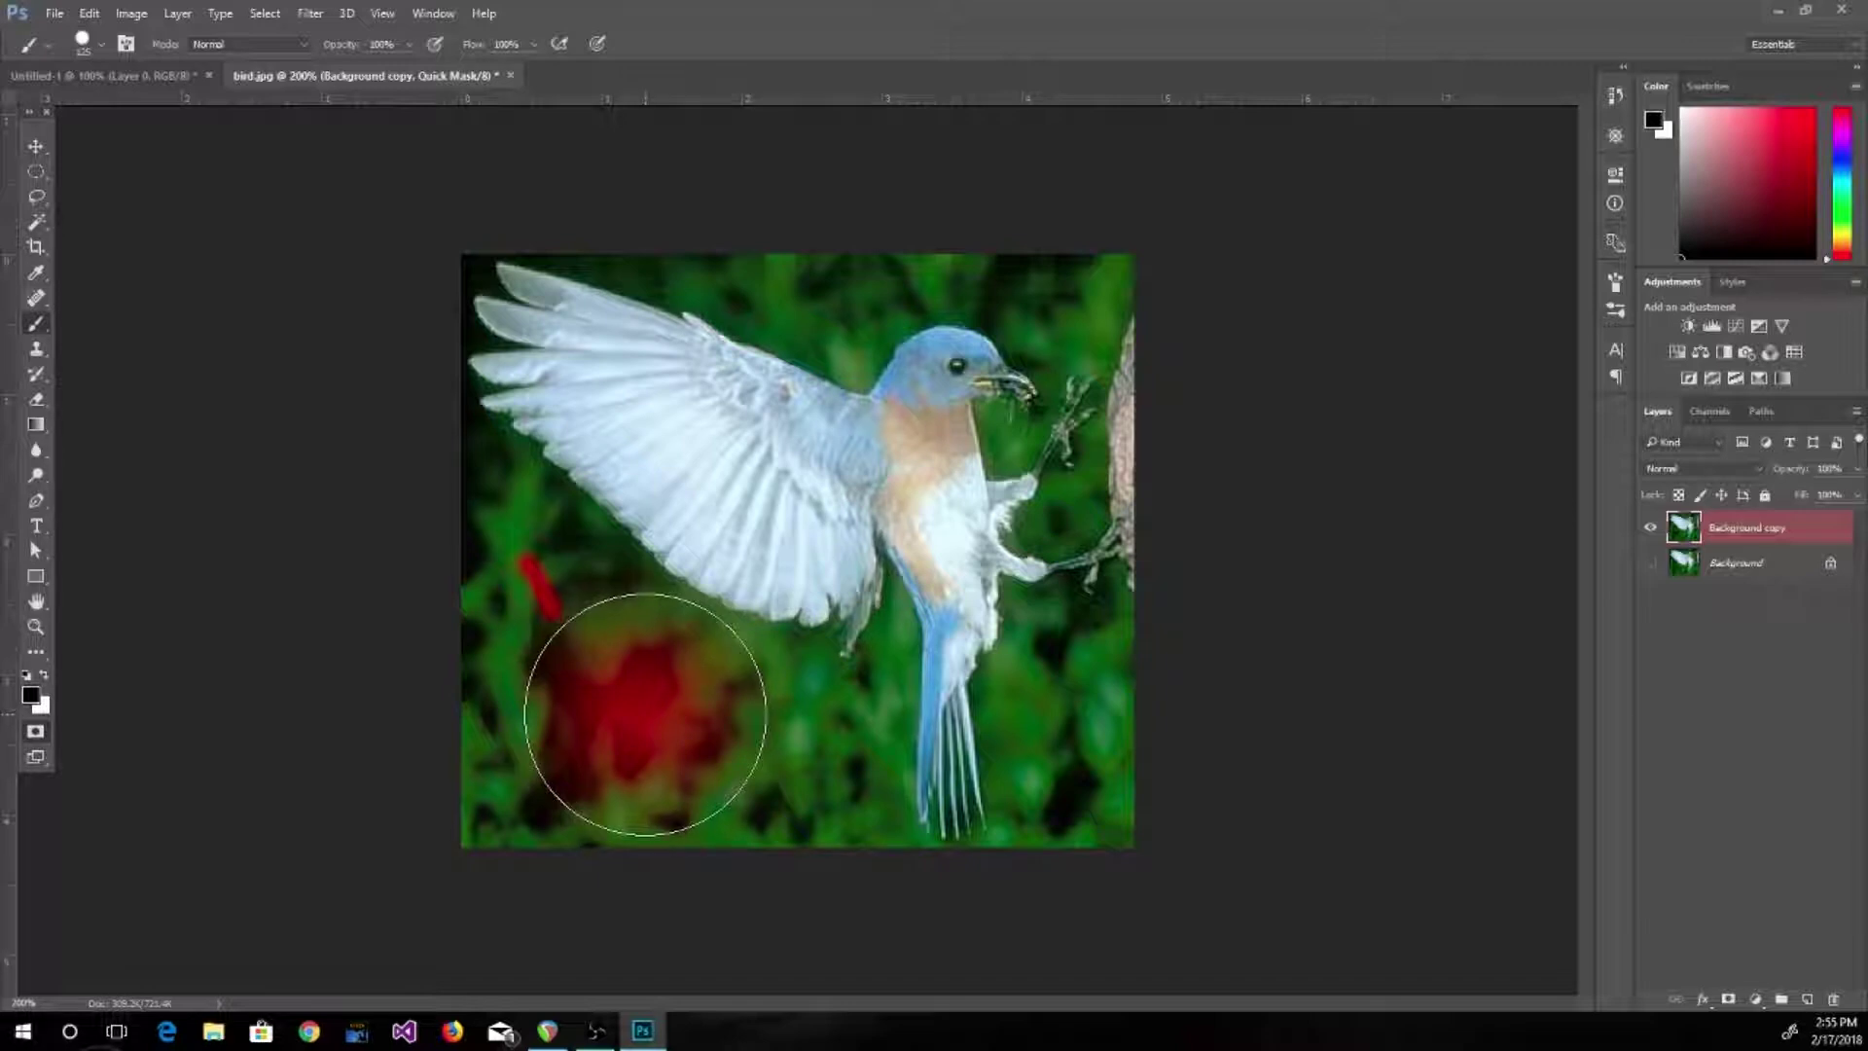
left_click(613, 722)
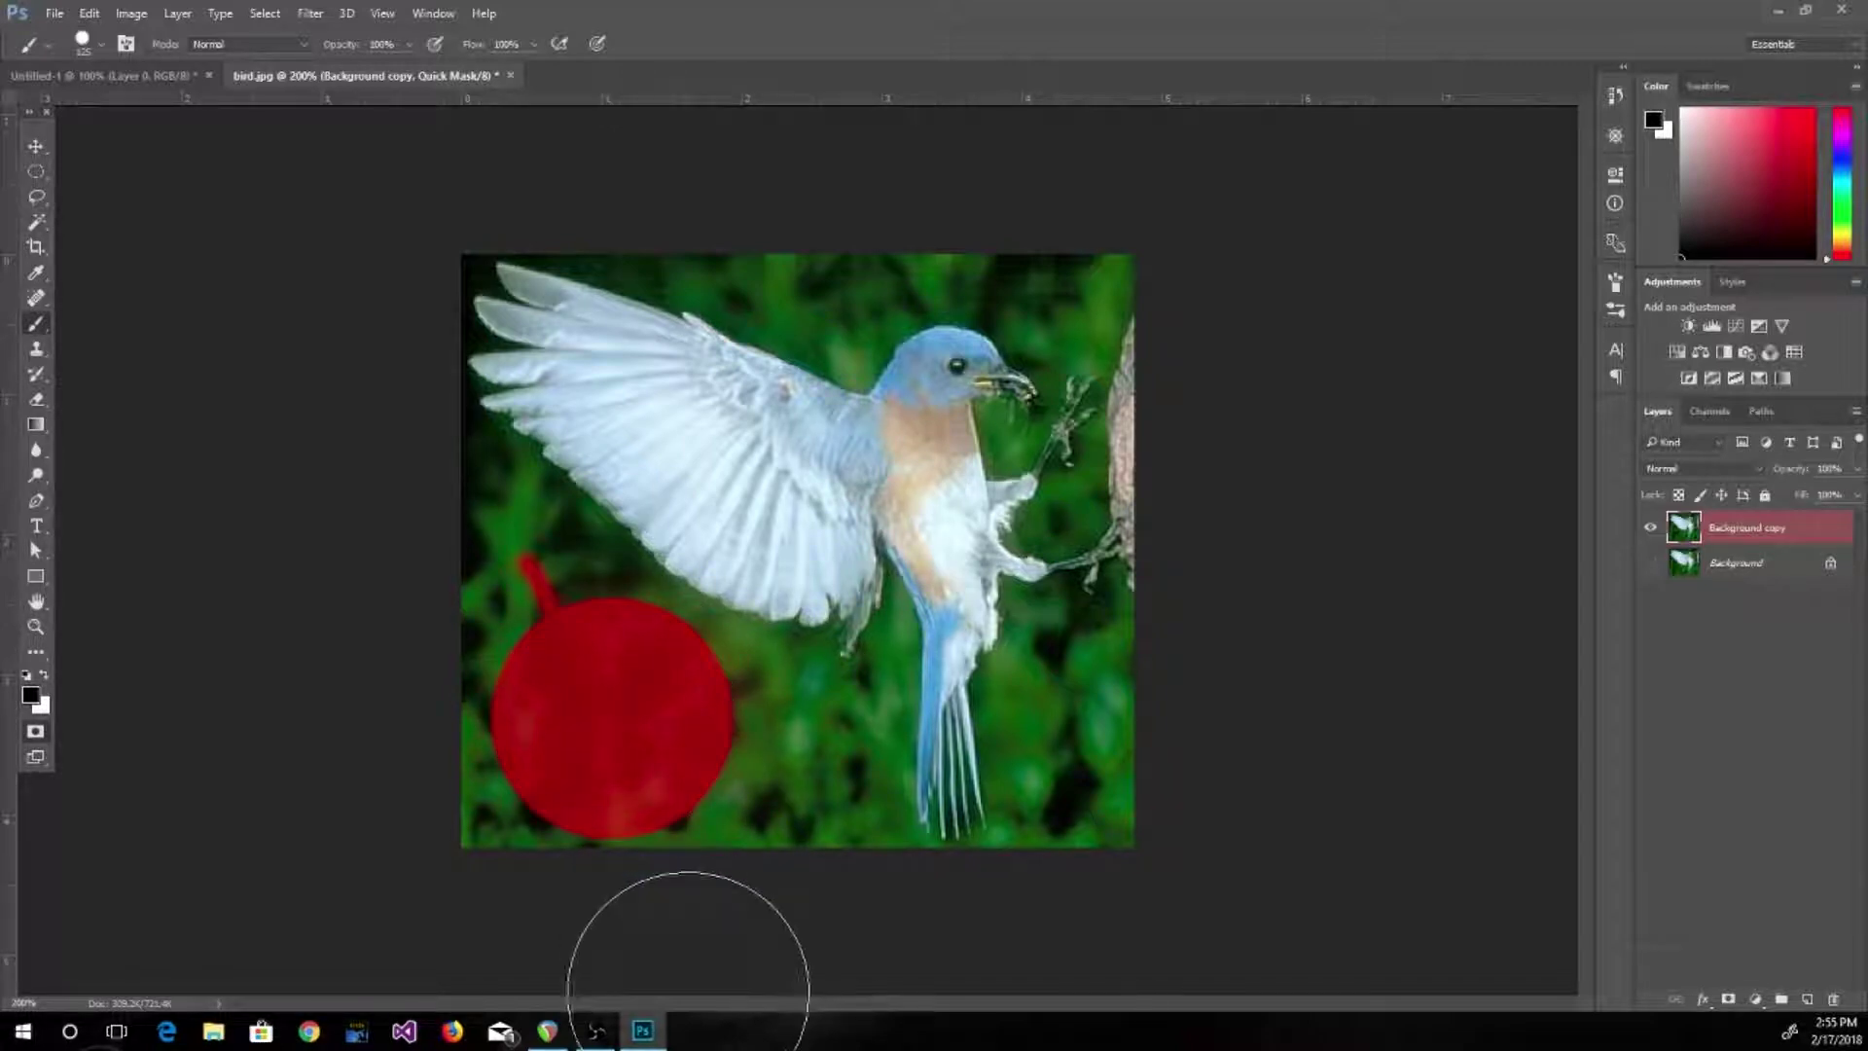
mouse_move(512, 664)
left_mouse_down()
mouse_move(546, 813)
mouse_move(809, 835)
mouse_move(530, 667)
mouse_move(468, 595)
mouse_move(460, 552)
mouse_move(527, 611)
mouse_move(584, 709)
left_mouse_up()
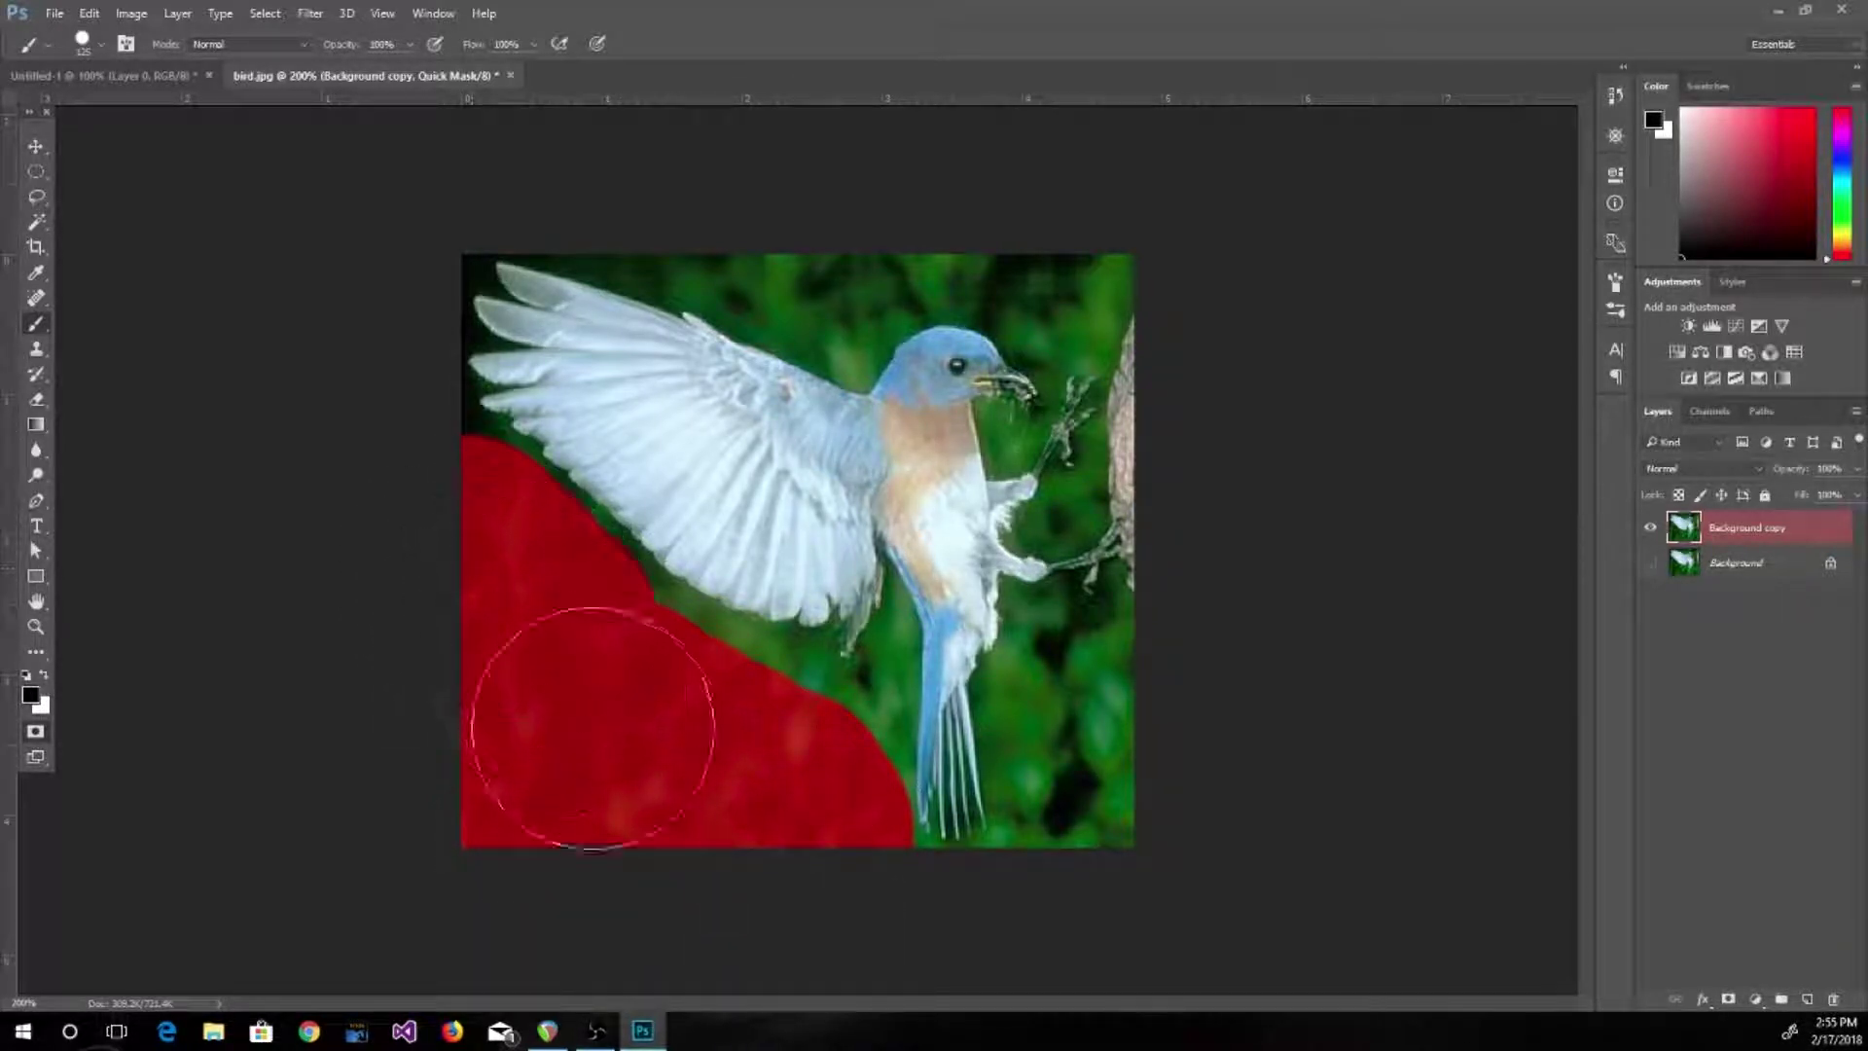
left_click_drag(1165, 751, 1133, 751)
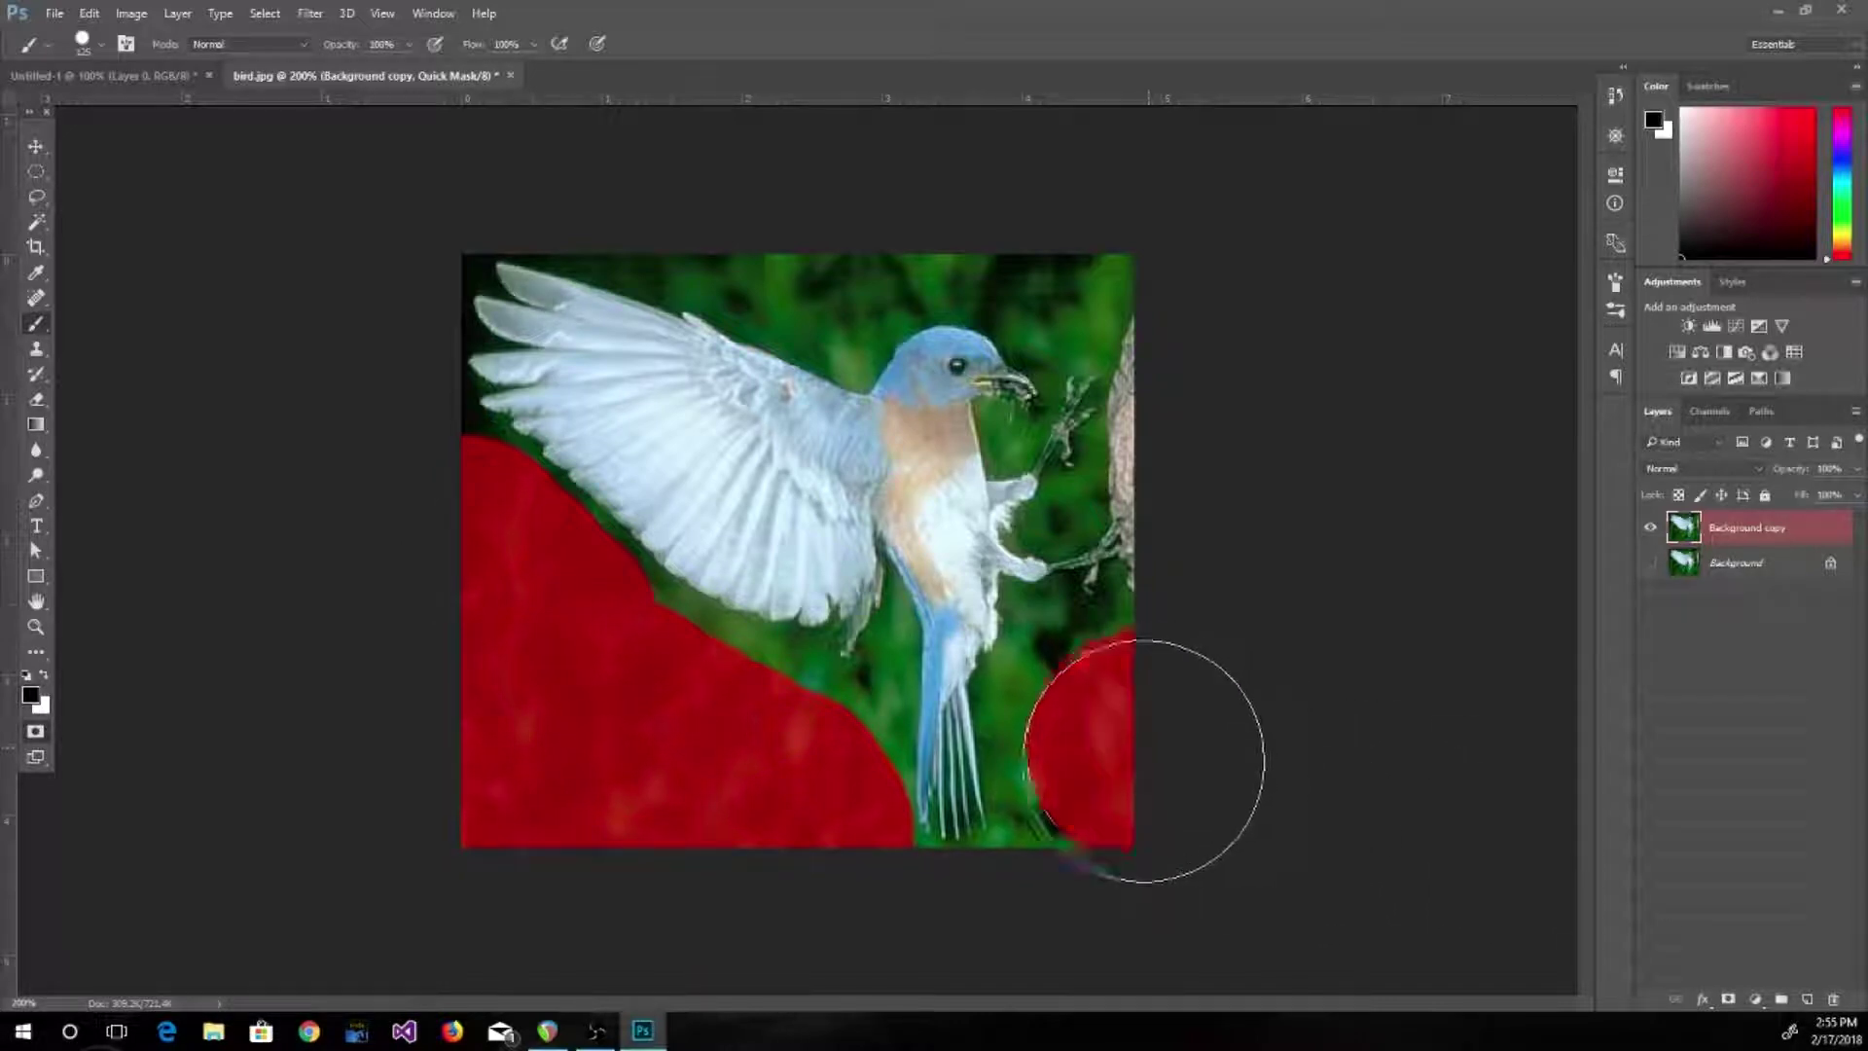
mouse_move(1154, 209)
left_mouse_down()
mouse_move(906, 193)
mouse_move(752, 195)
left_mouse_up()
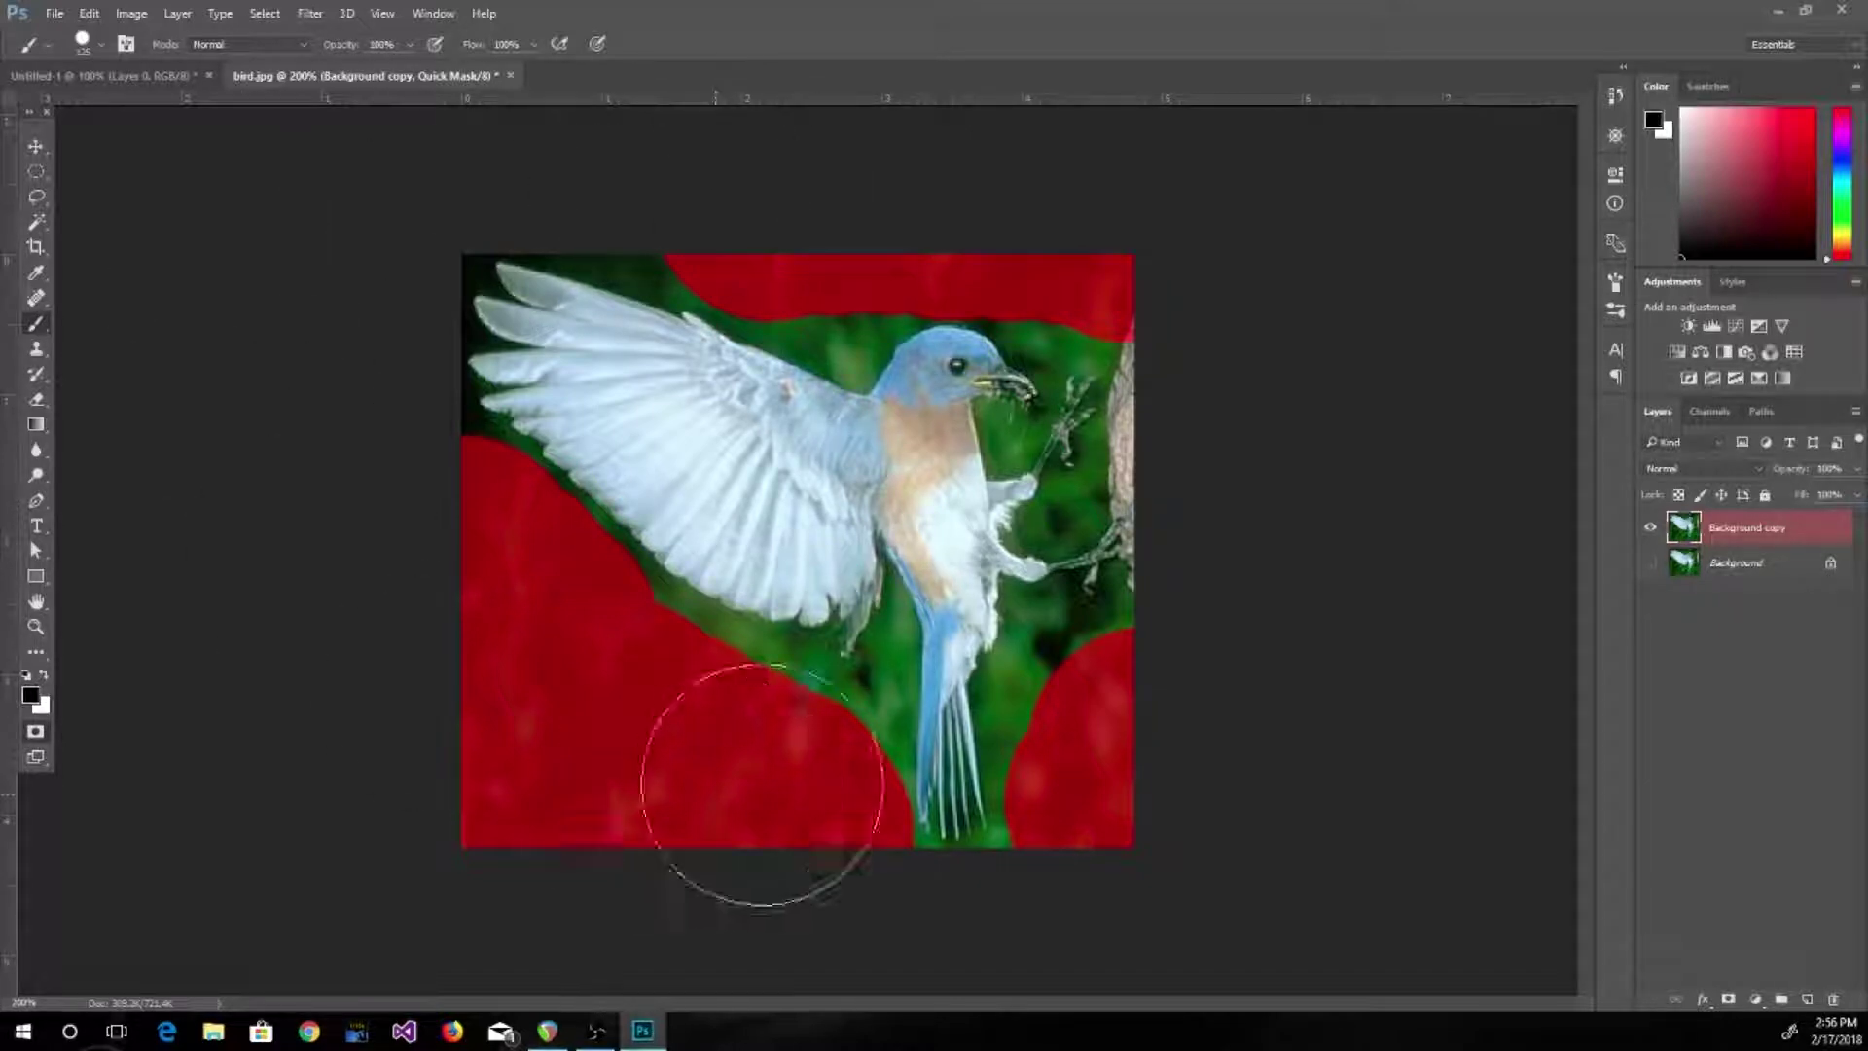
Mask more background below the wing, on the tree trunk and along the wing's upper edge with a much smaller brush
key("bracketleft")
key("bracketleft")
key("bracketleft")
key("bracketleft")
key("bracketleft")
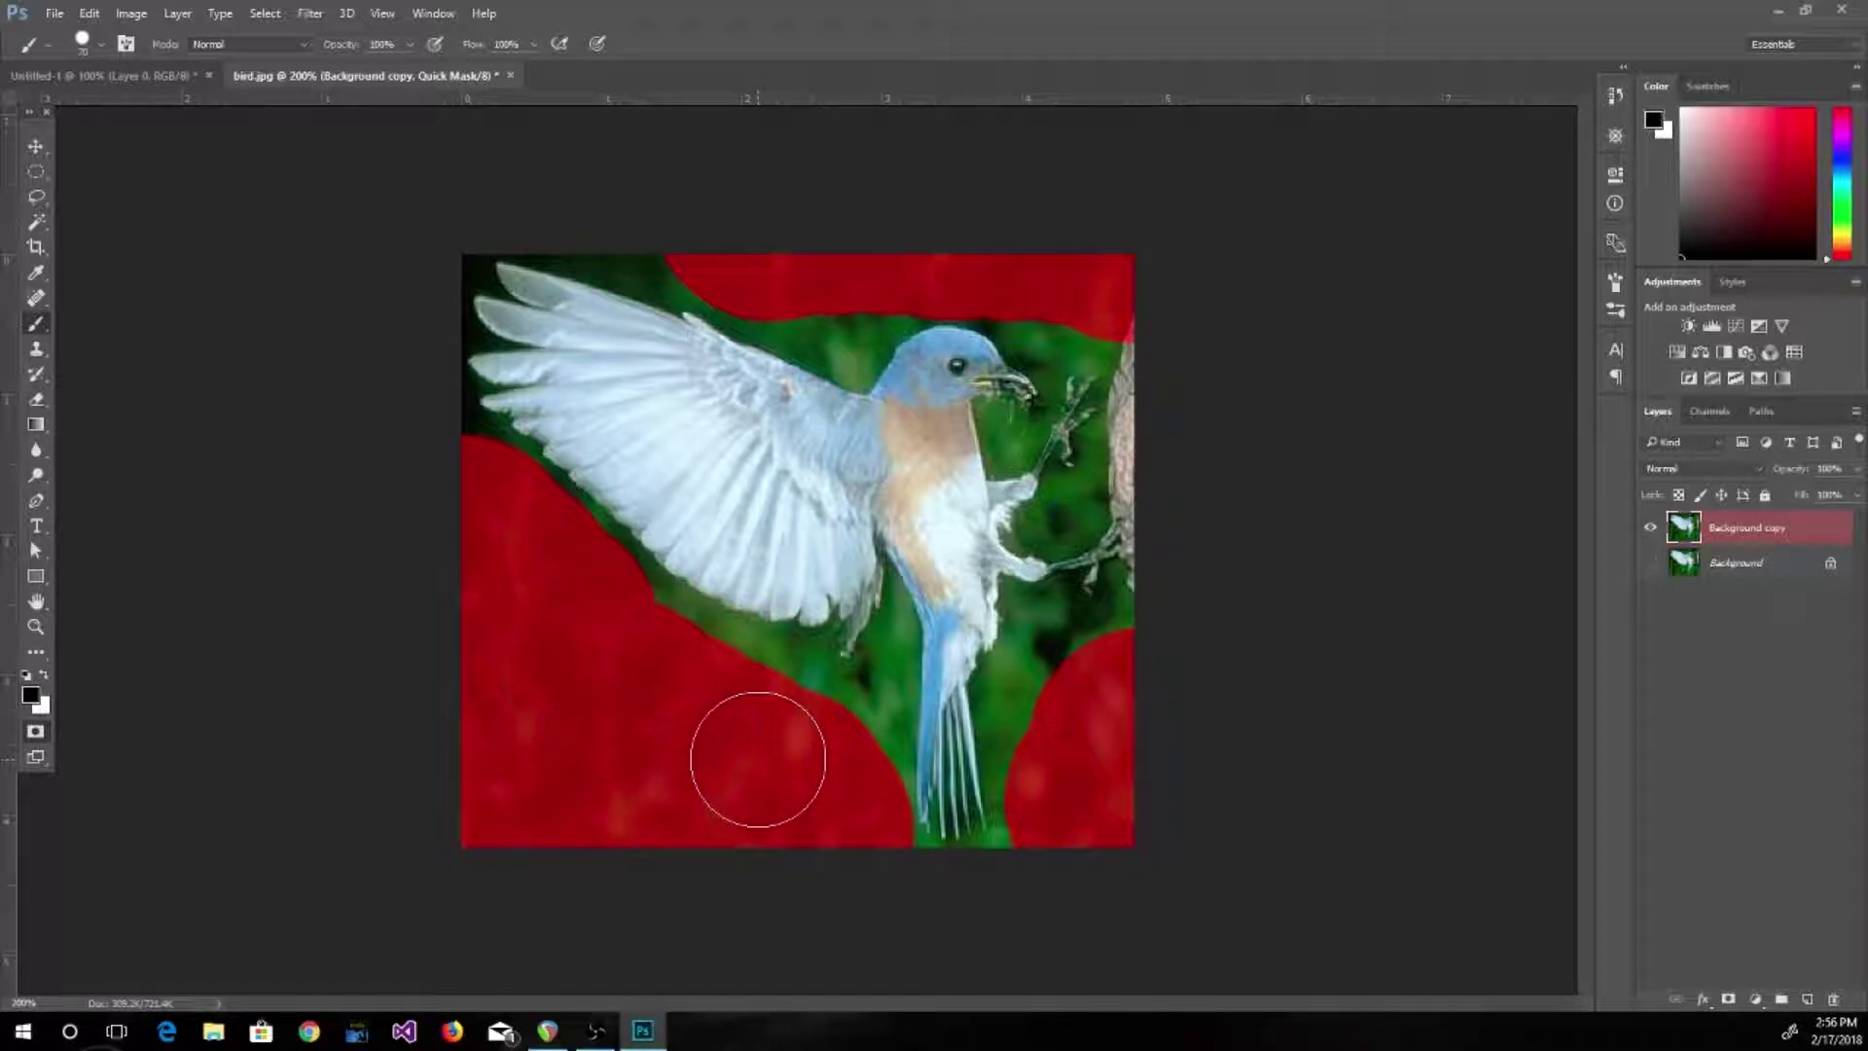
key("bracketleft")
key("bracketleft")
key("bracketleft")
key("bracketleft")
key("bracketleft")
mouse_move(766, 686)
left_mouse_down()
mouse_move(766, 668)
mouse_move(729, 663)
mouse_move(817, 709)
mouse_move(884, 809)
left_mouse_up()
mouse_move(1087, 362)
left_mouse_down()
mouse_move(1085, 405)
mouse_move(1145, 385)
mouse_move(1145, 356)
mouse_move(1151, 434)
left_mouse_up()
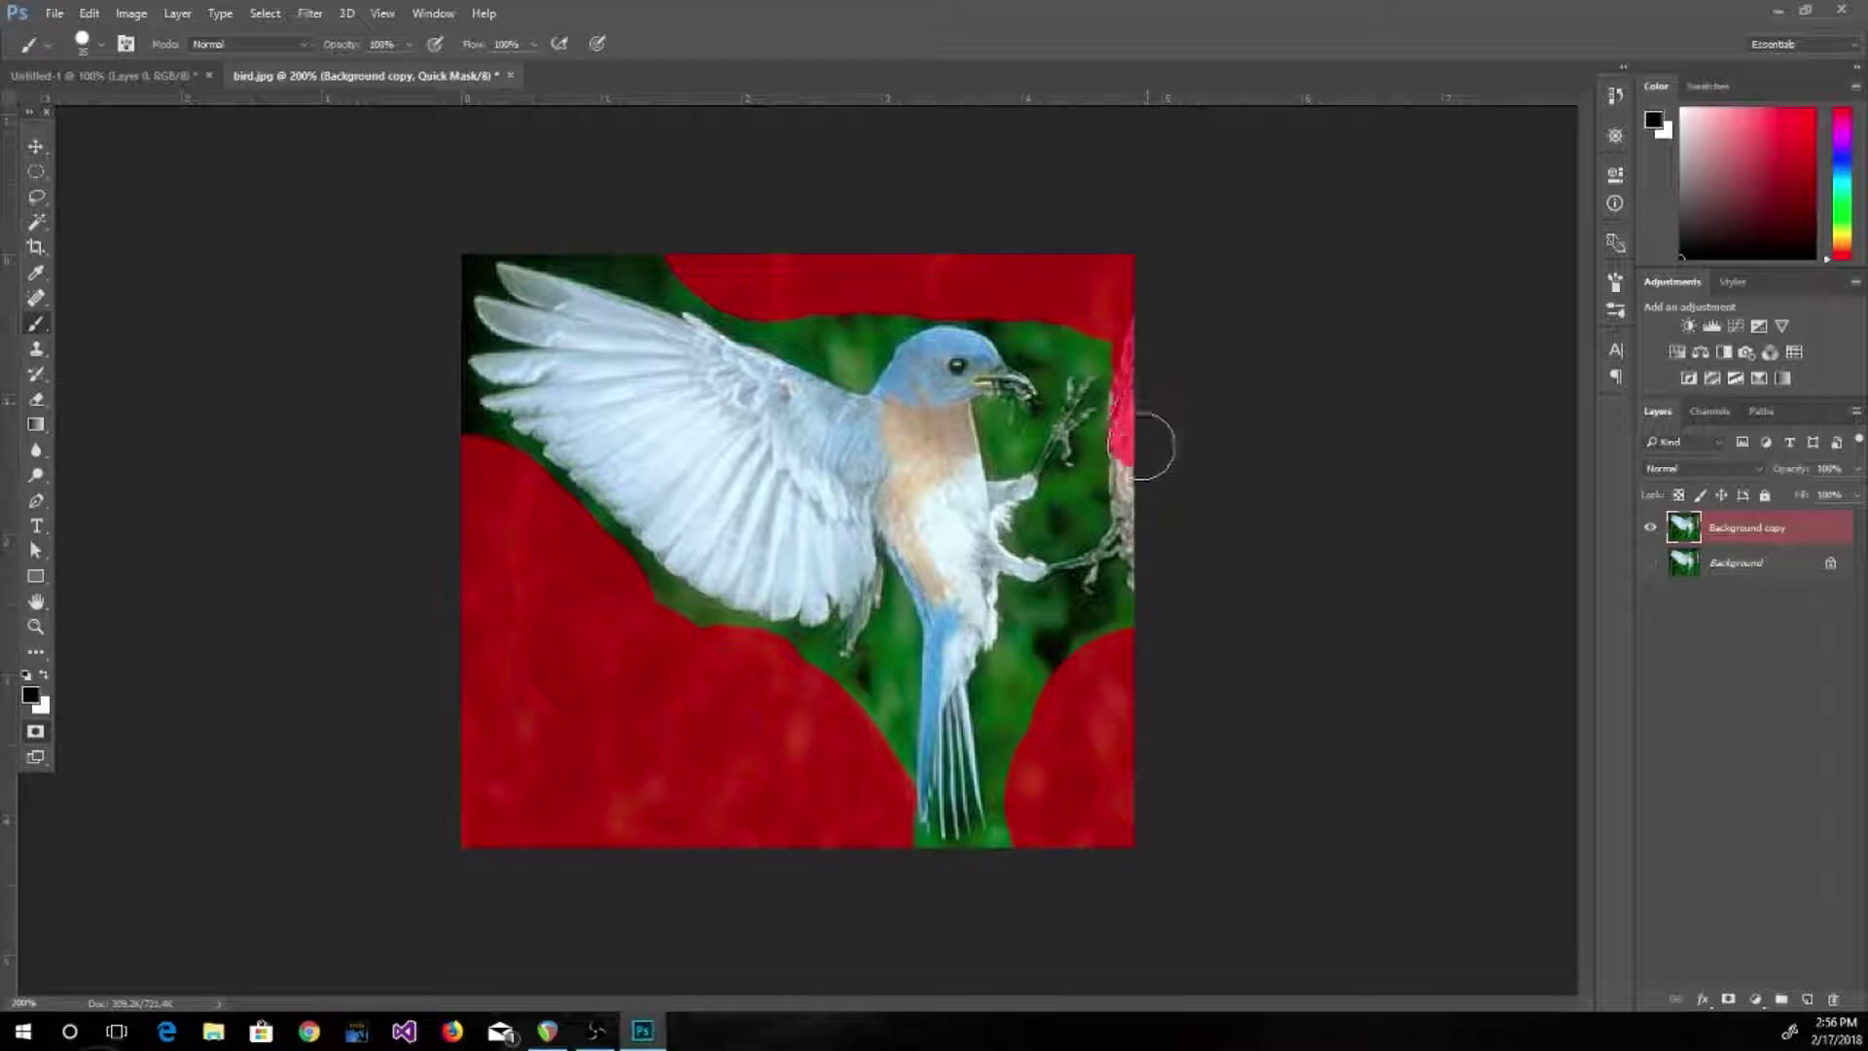
mouse_move(665, 259)
left_mouse_down()
mouse_move(495, 230)
mouse_move(456, 249)
mouse_move(429, 336)
left_mouse_up()
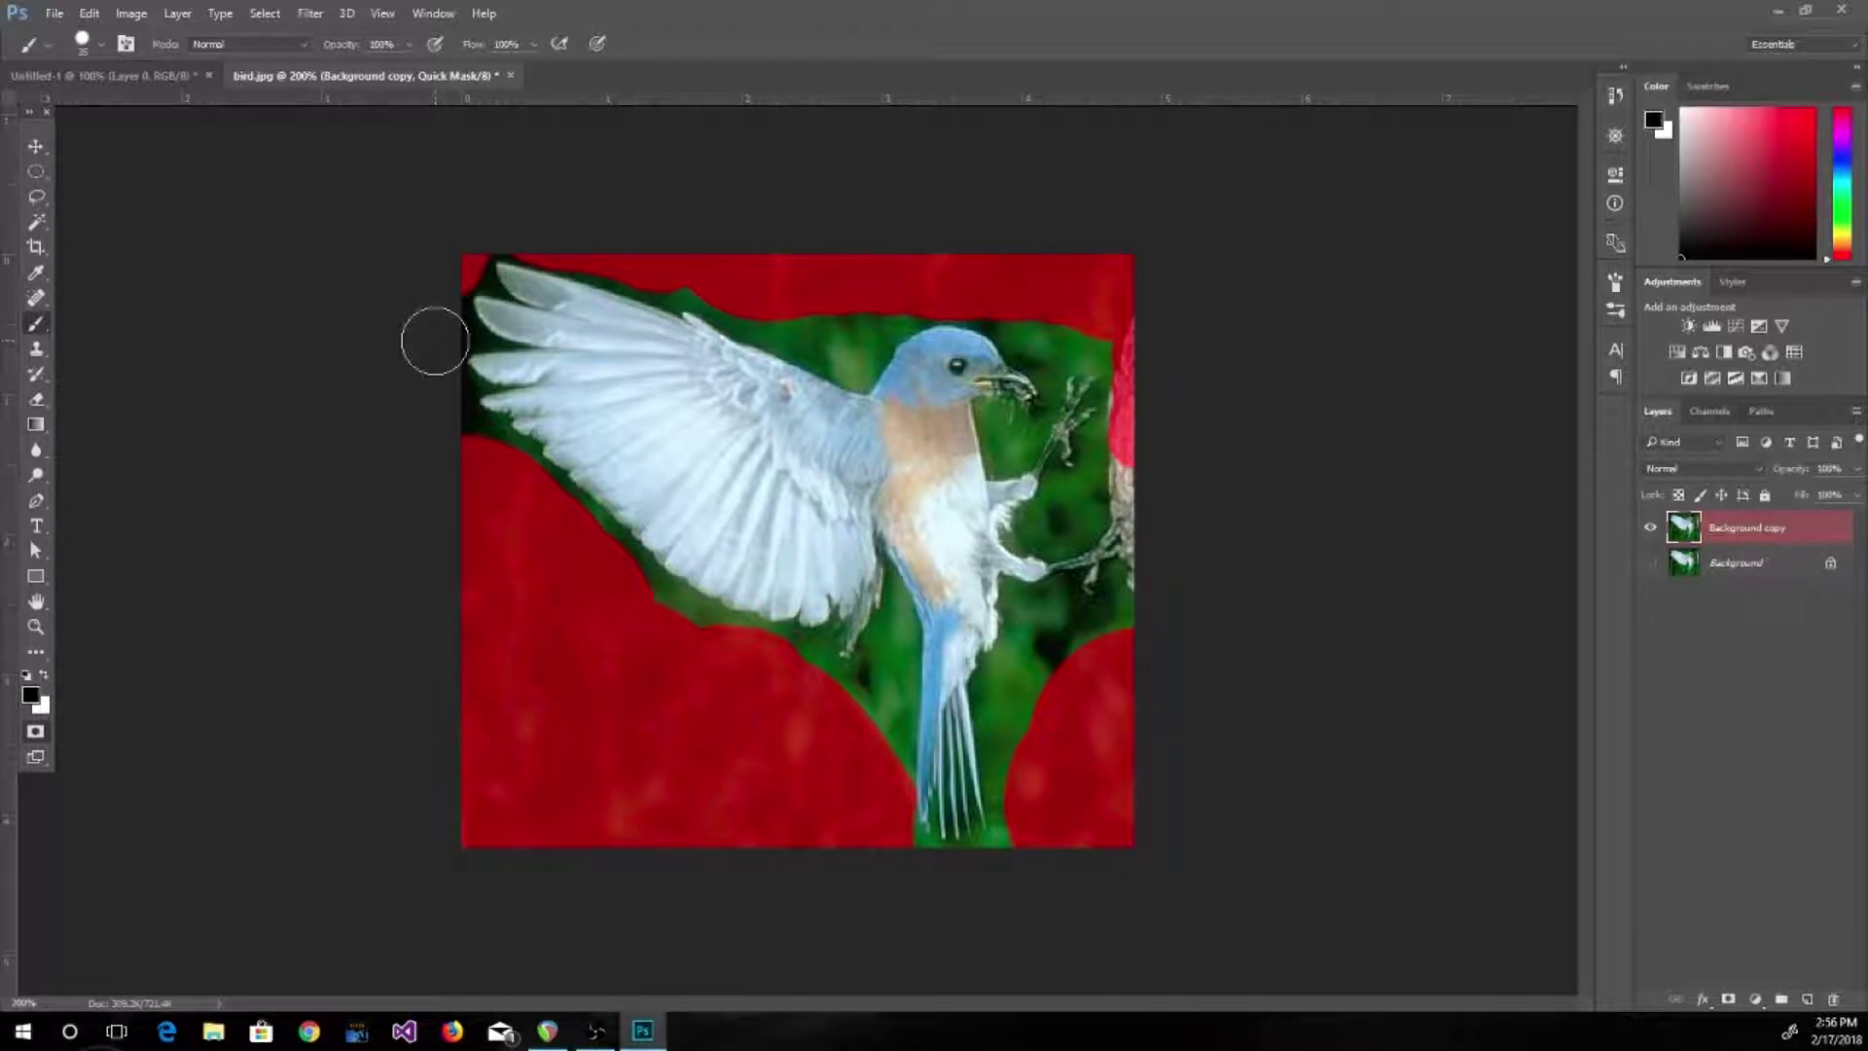
Mask the background along the wing's upper edge and between the feather tips with a very fine brush at 700% zoom
key("bracketleft")
left_click(35, 626)
left_click(578, 303)
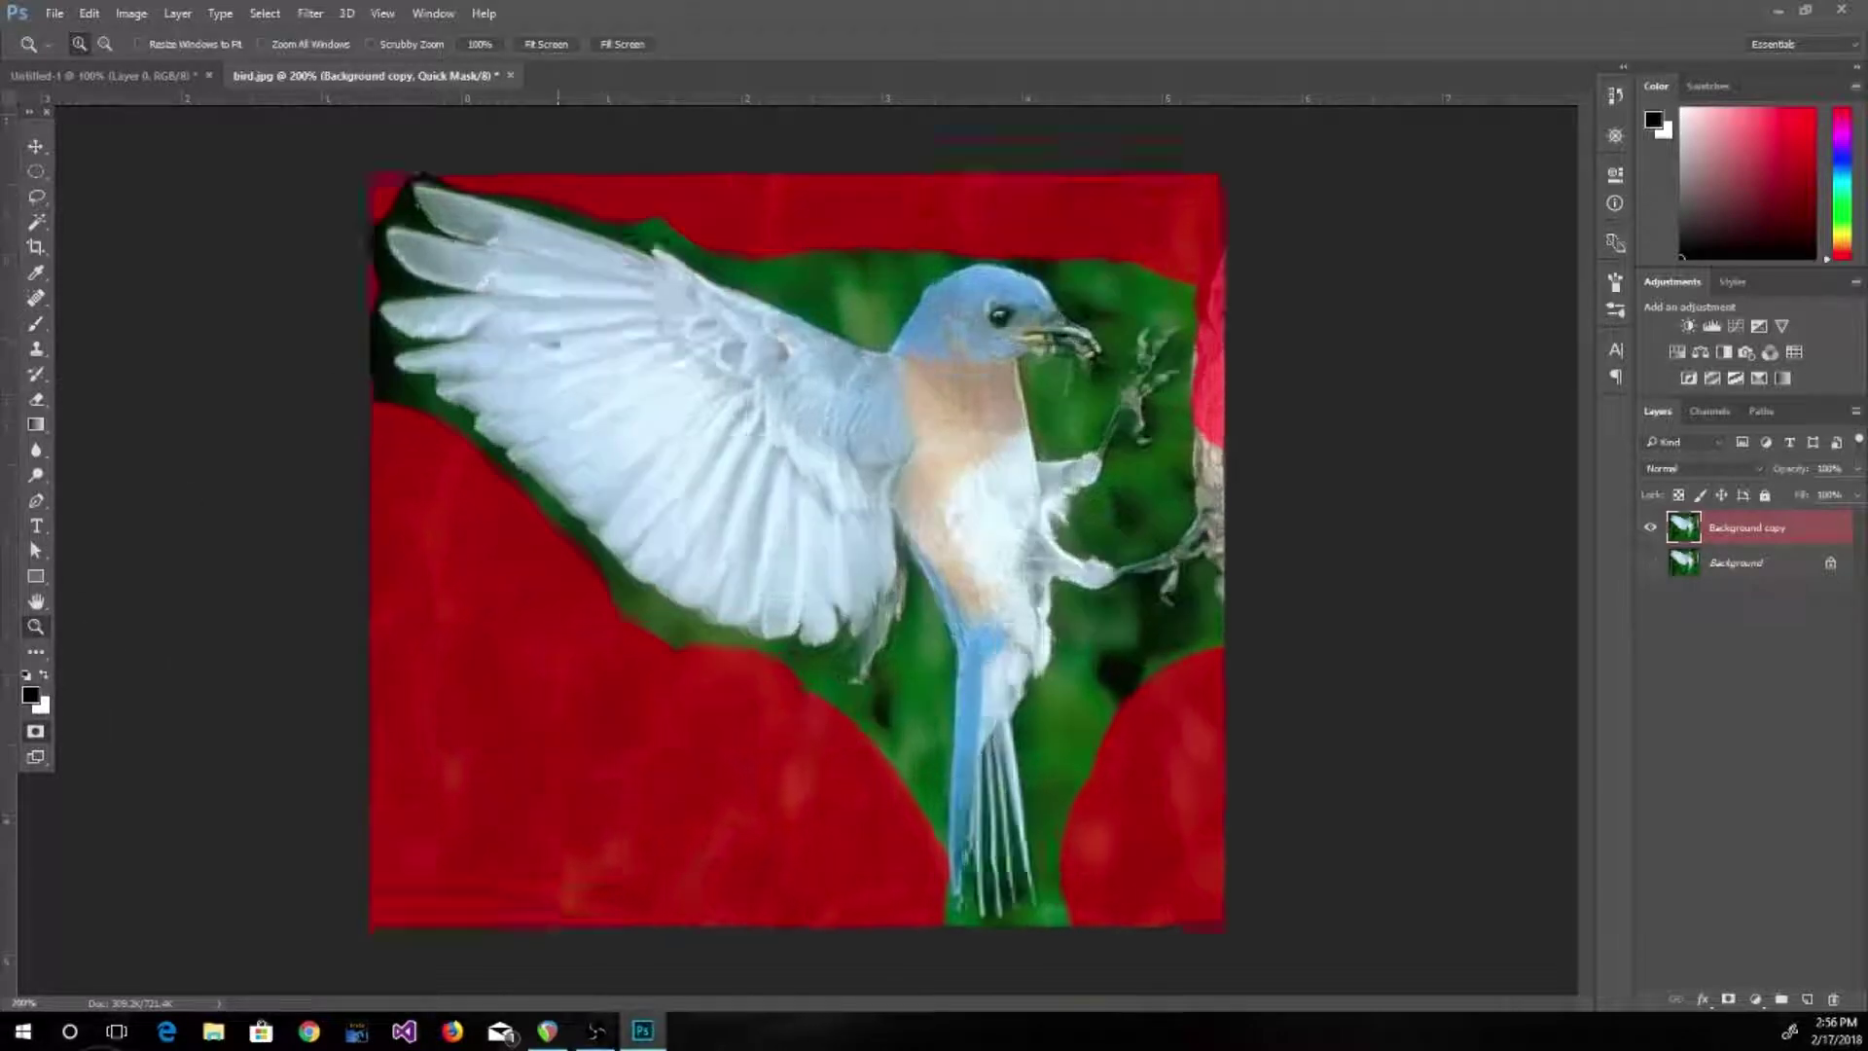
left_click(489, 334)
left_click(476, 325)
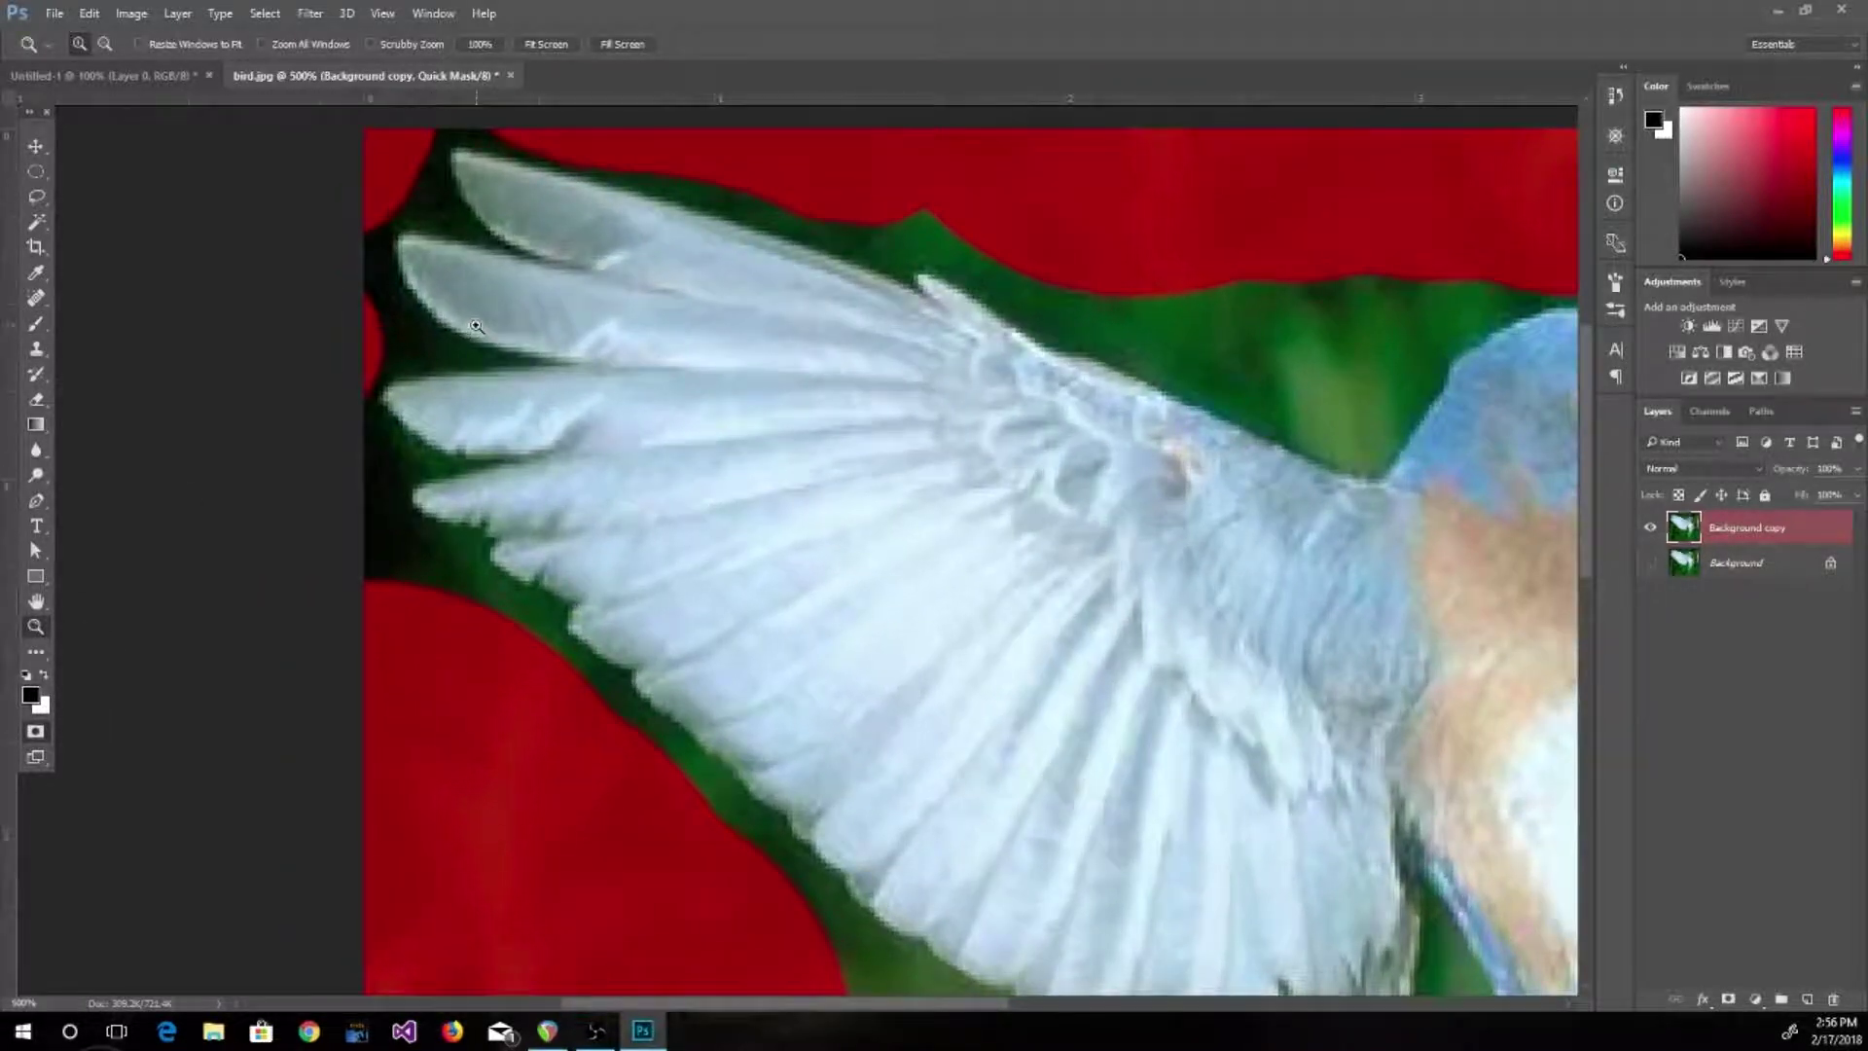
left_click(476, 326)
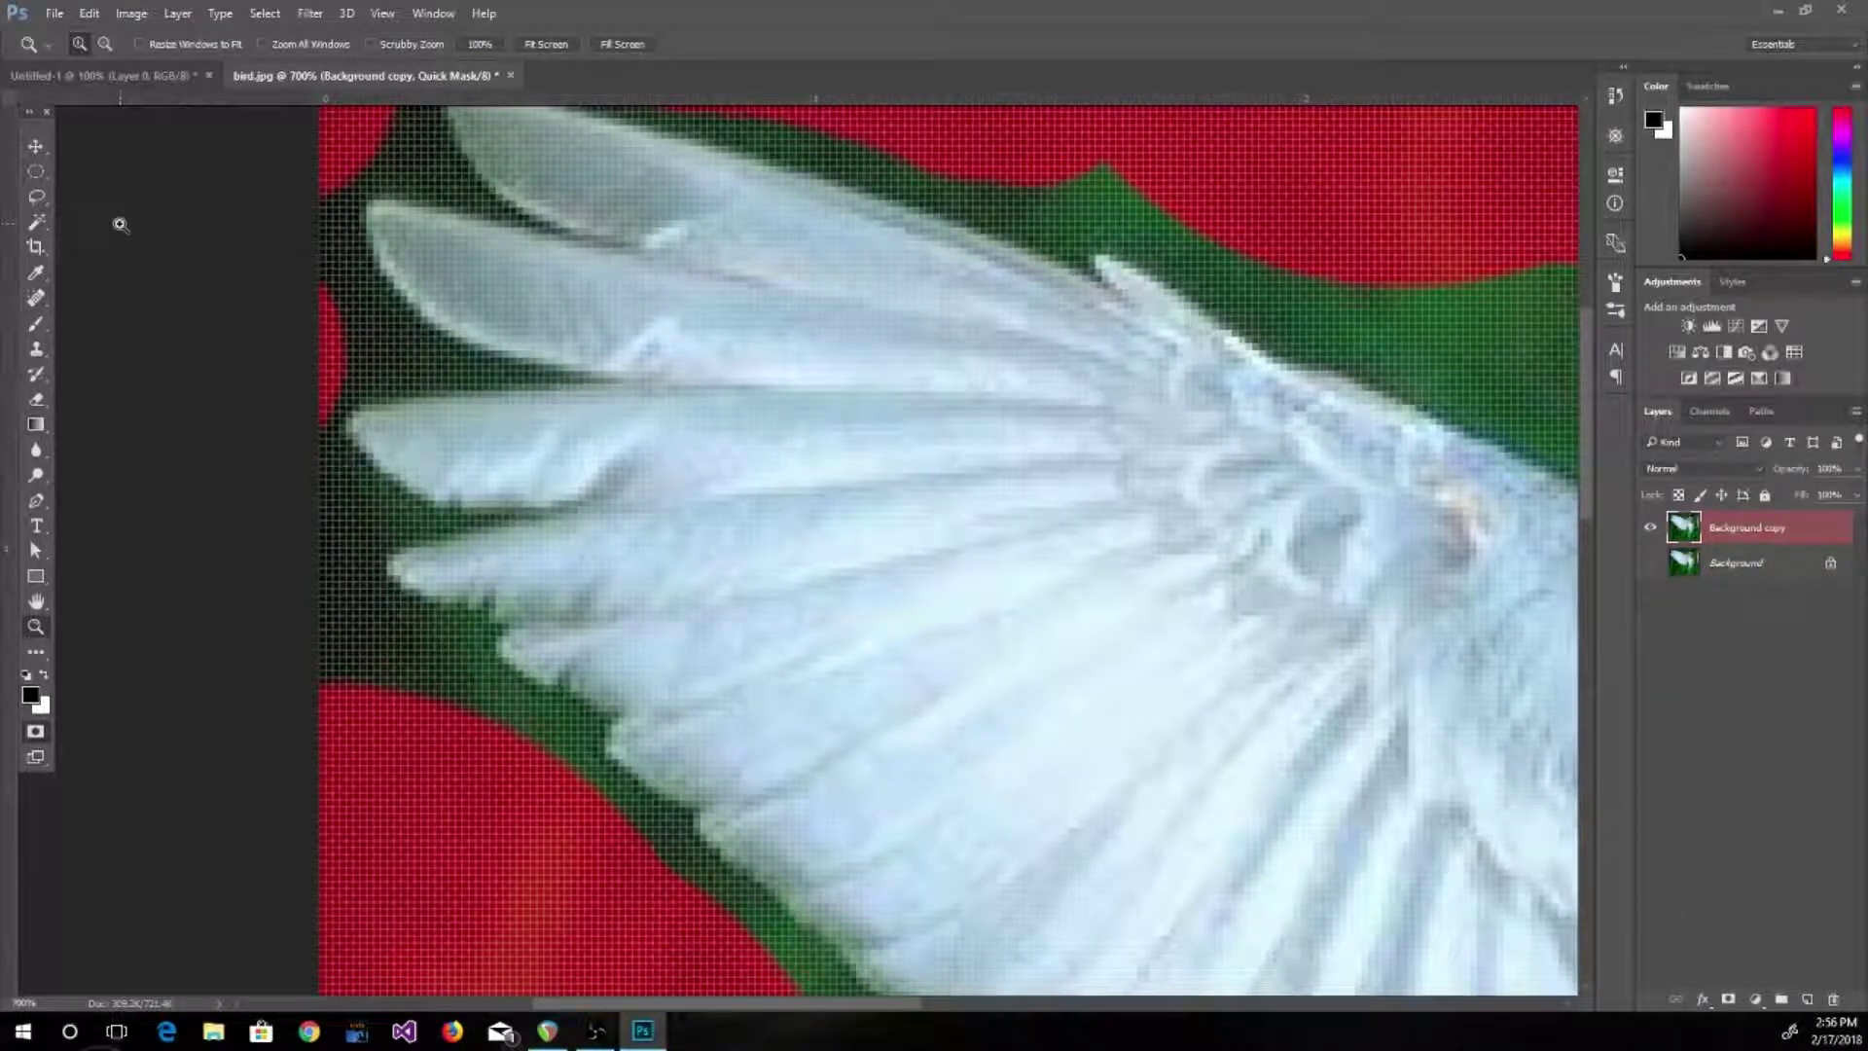
key("b")
key("bracketleft")
key("bracketleft")
key("bracketleft")
key("bracketleft")
key("bracketleft")
key("bracketleft")
key("bracketleft")
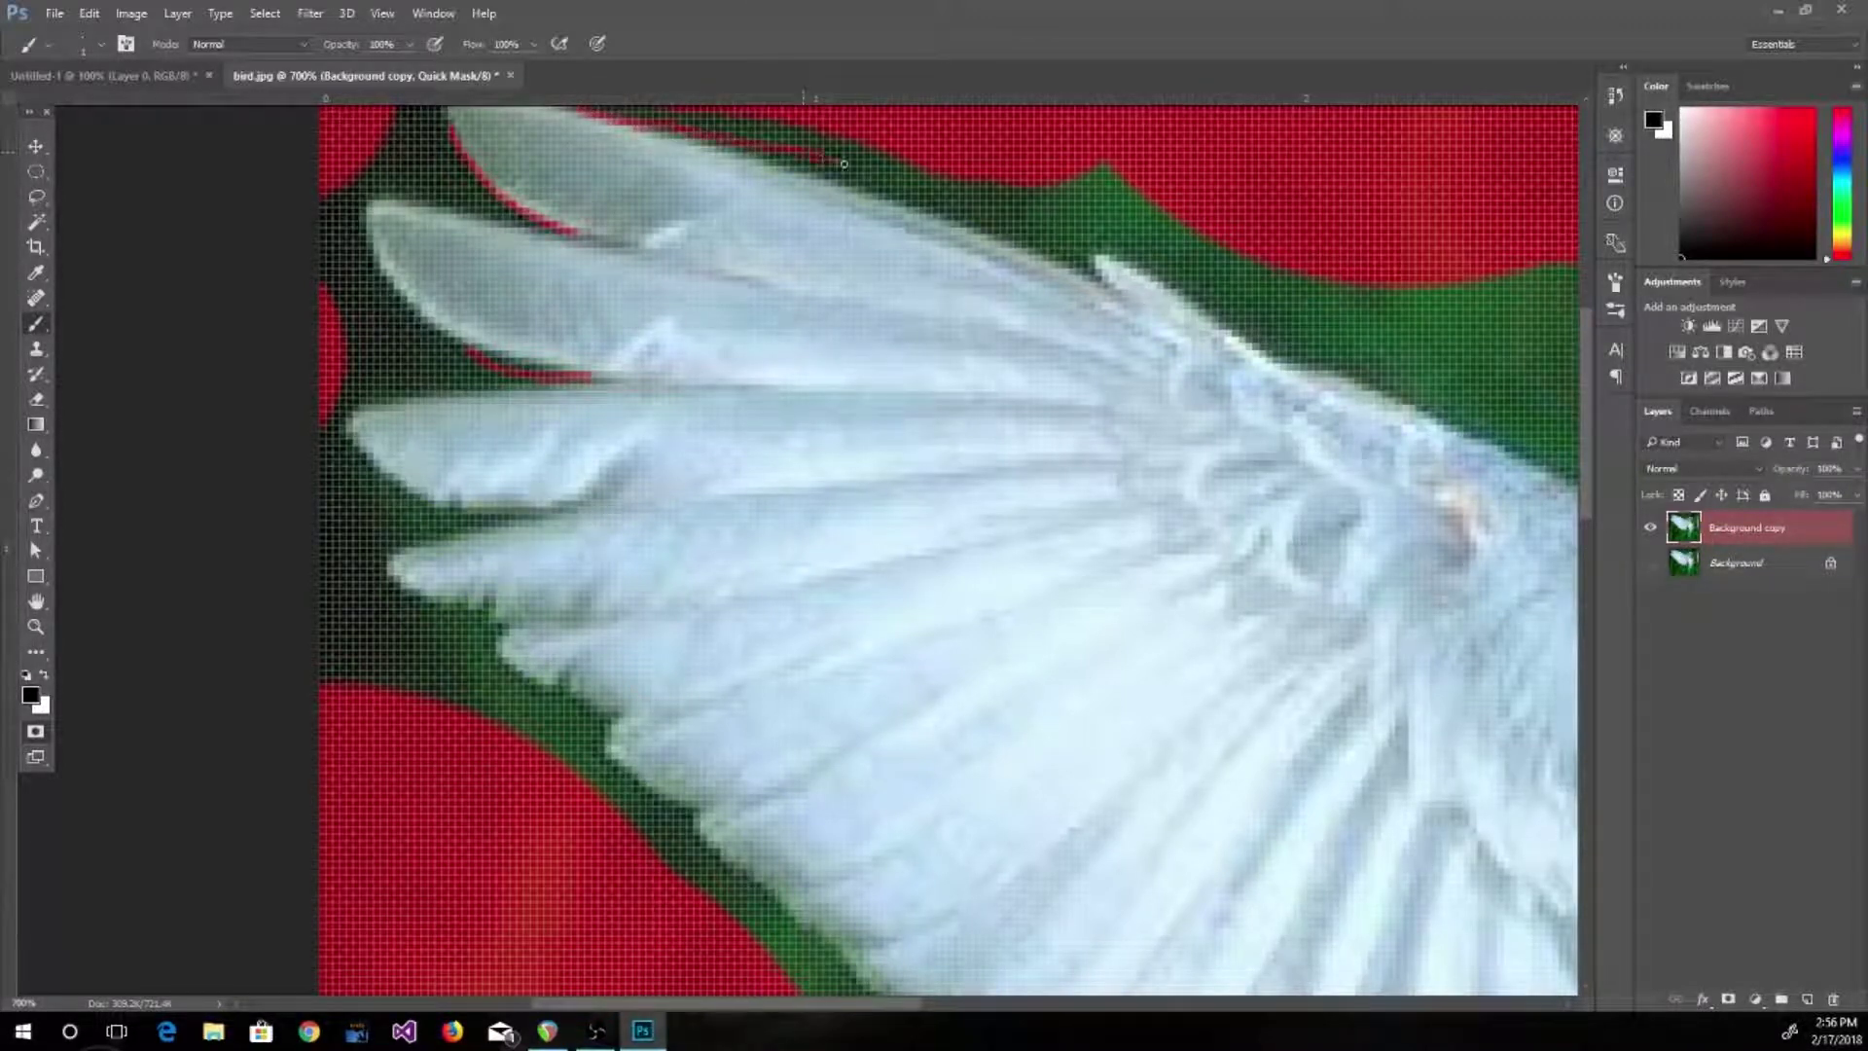
left_click_drag(859, 161, 617, 111)
mouse_move(855, 154)
left_mouse_down()
mouse_move(888, 166)
mouse_move(834, 166)
mouse_move(846, 178)
mouse_move(988, 188)
mouse_move(943, 184)
mouse_move(1065, 245)
mouse_move(1043, 193)
mouse_move(1167, 225)
left_mouse_up()
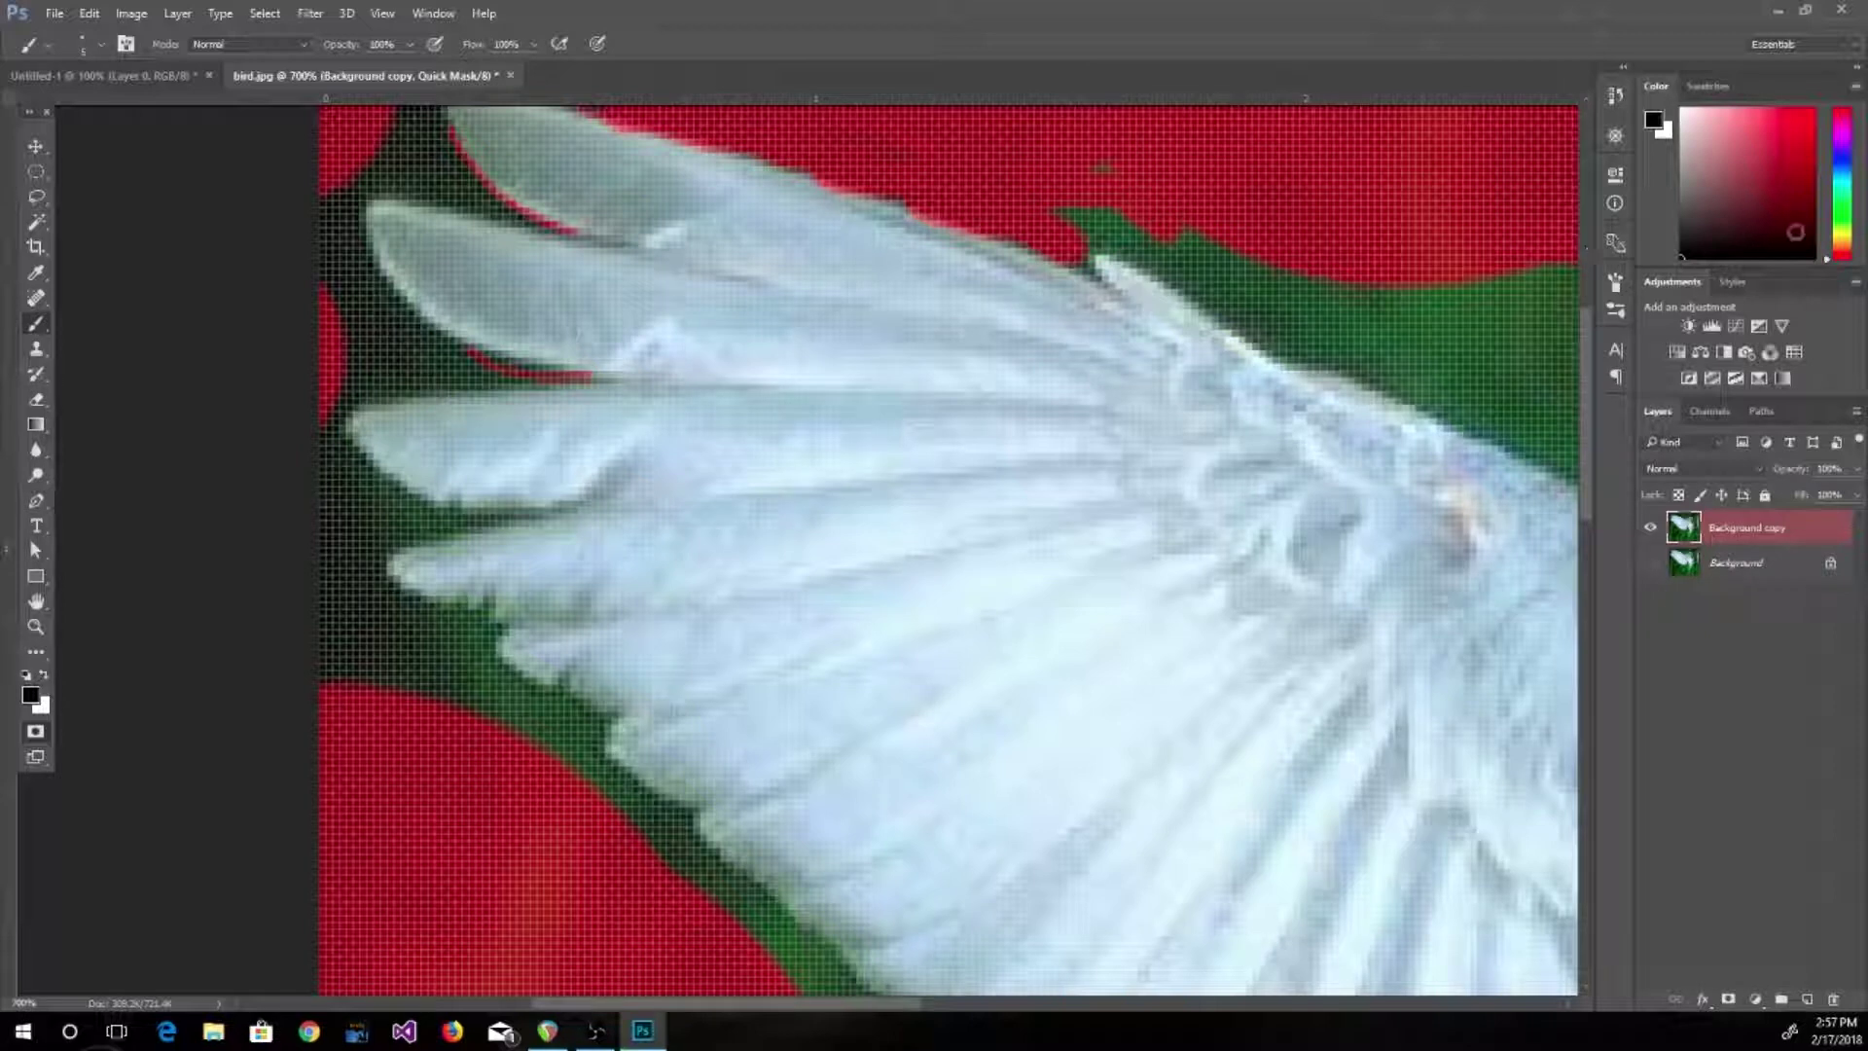
Switch Quick Mask off and on at 100% zoom to compare the selection outline with the red mask, ending in Quick Mask
left_click(1762, 412)
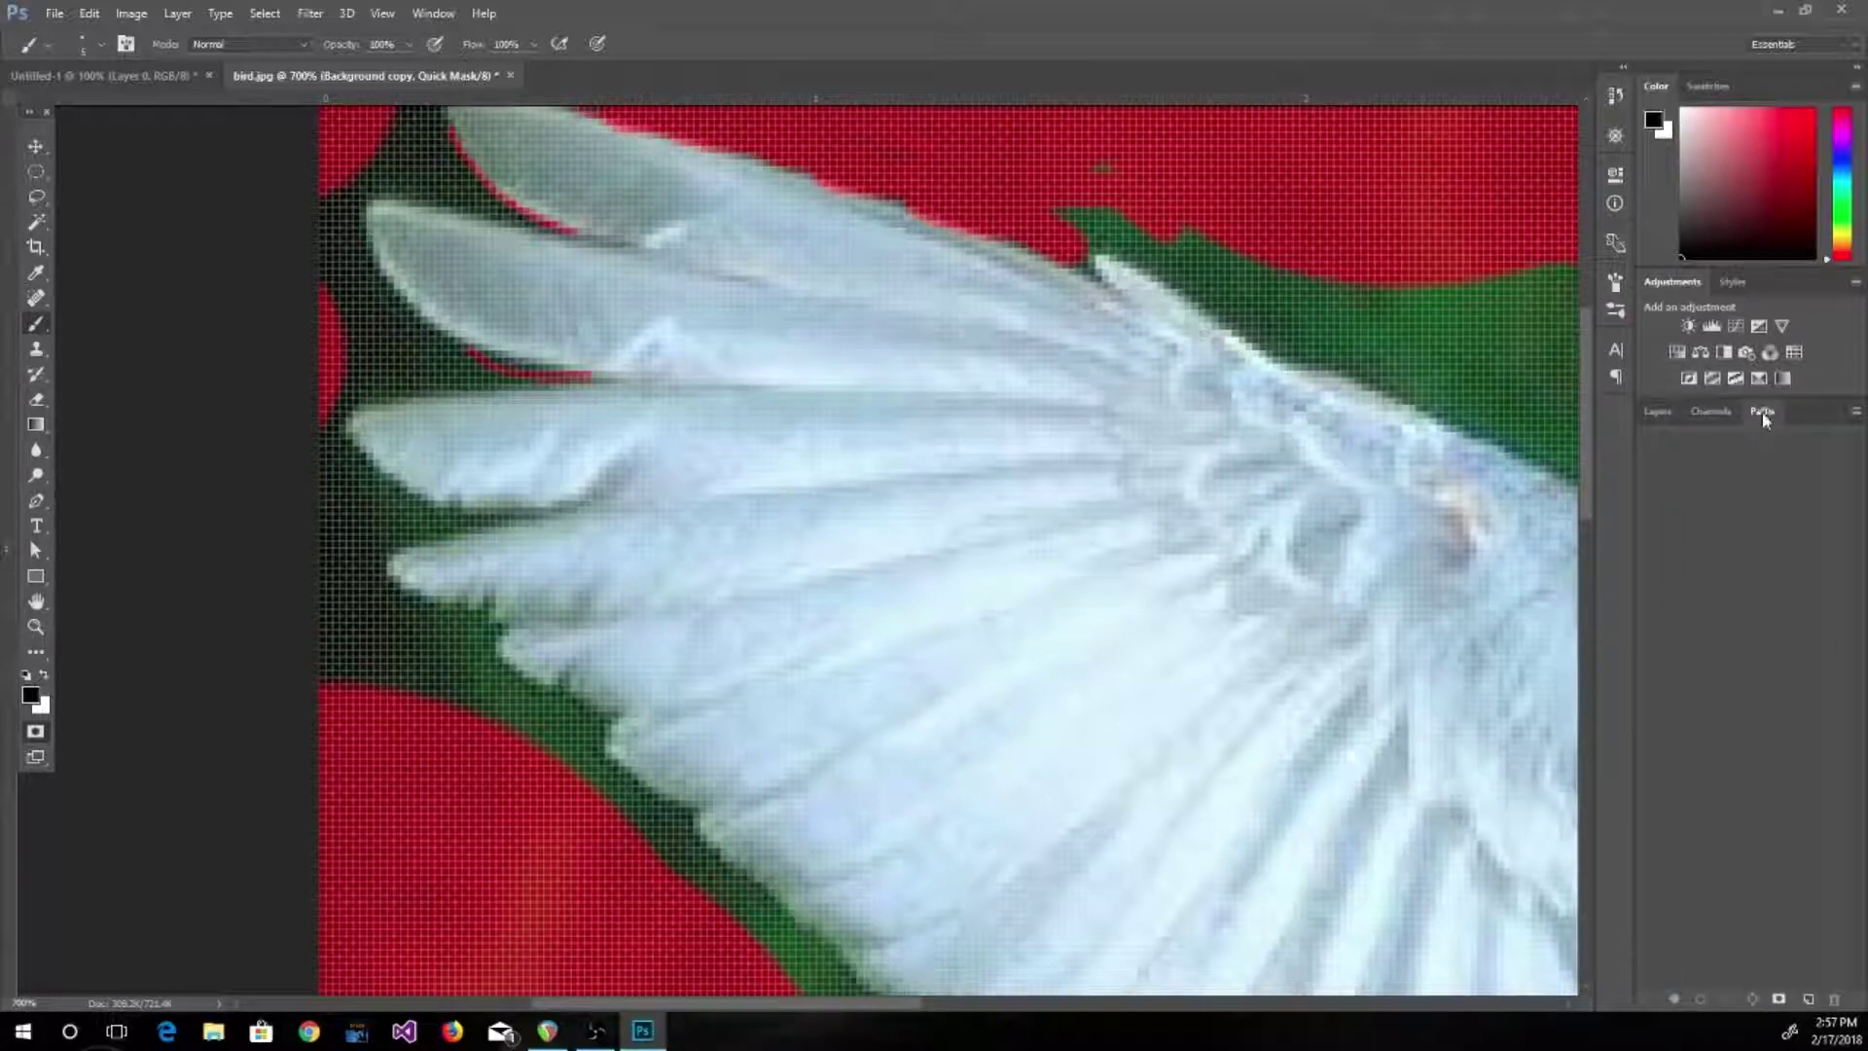
left_click(1656, 411)
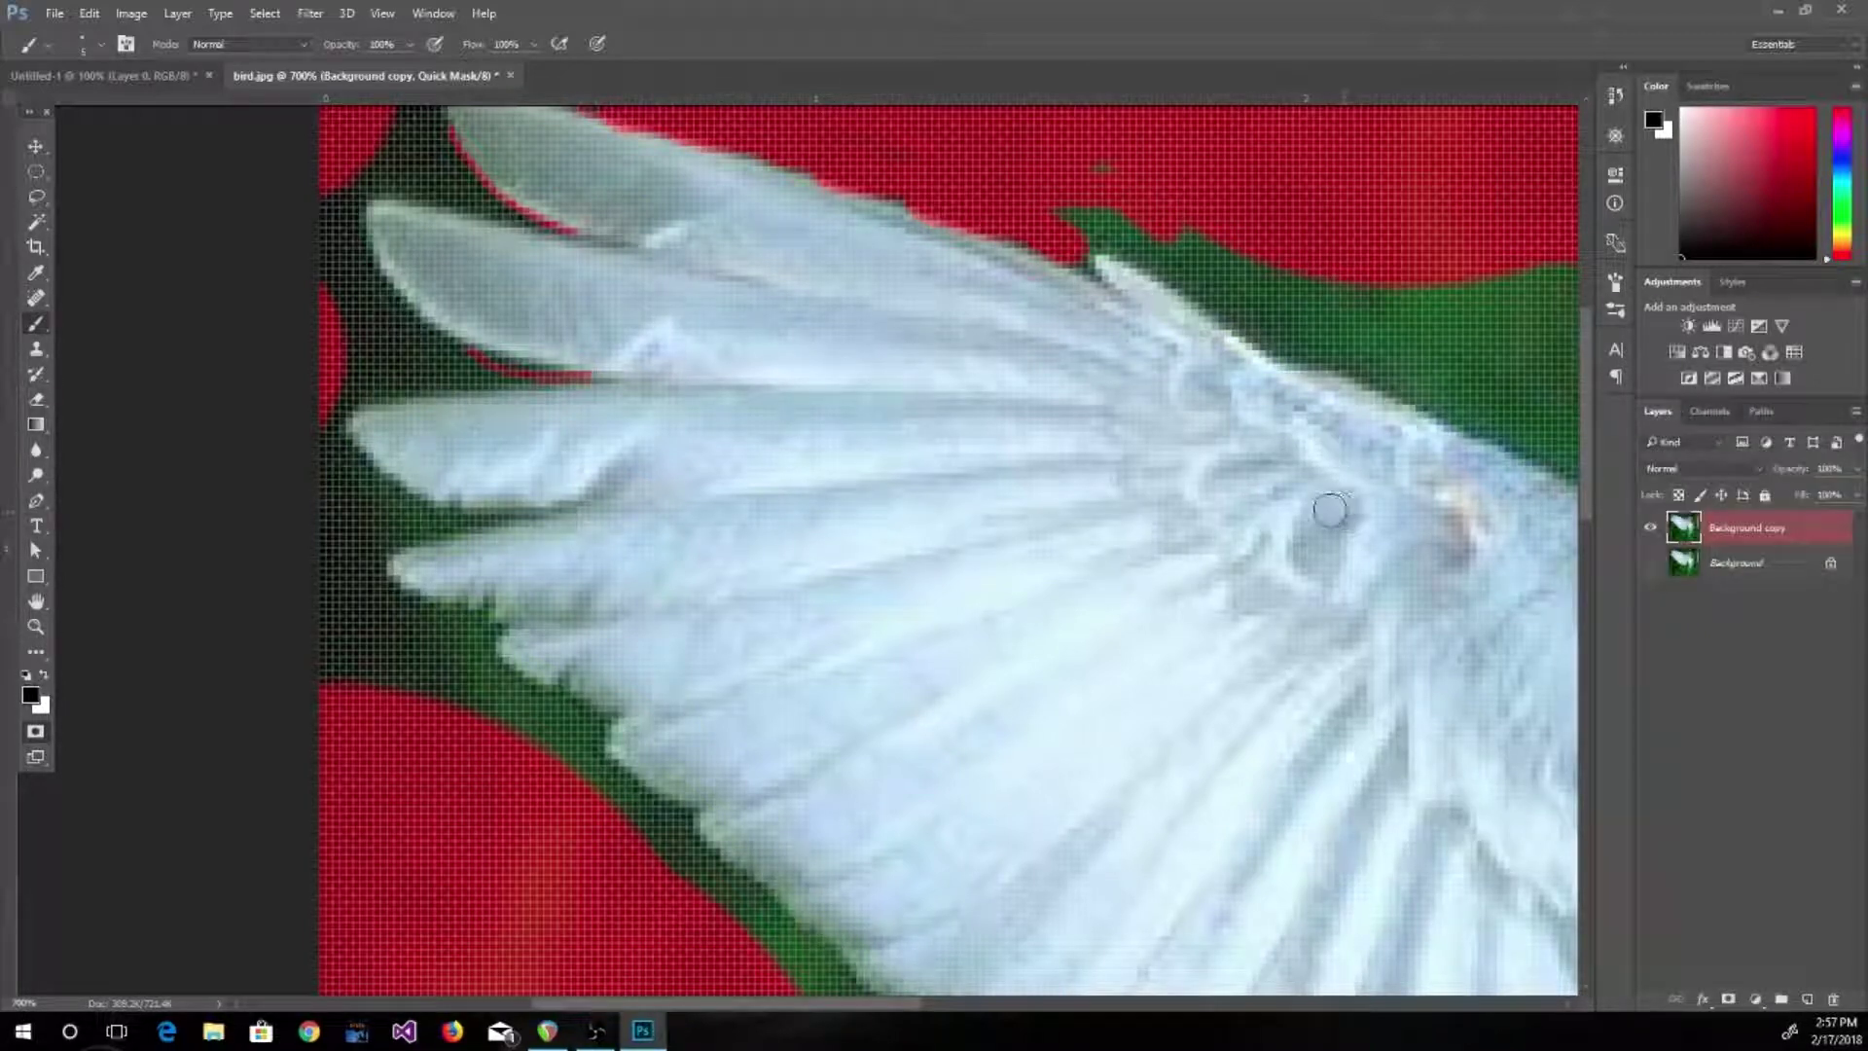
left_click(34, 735)
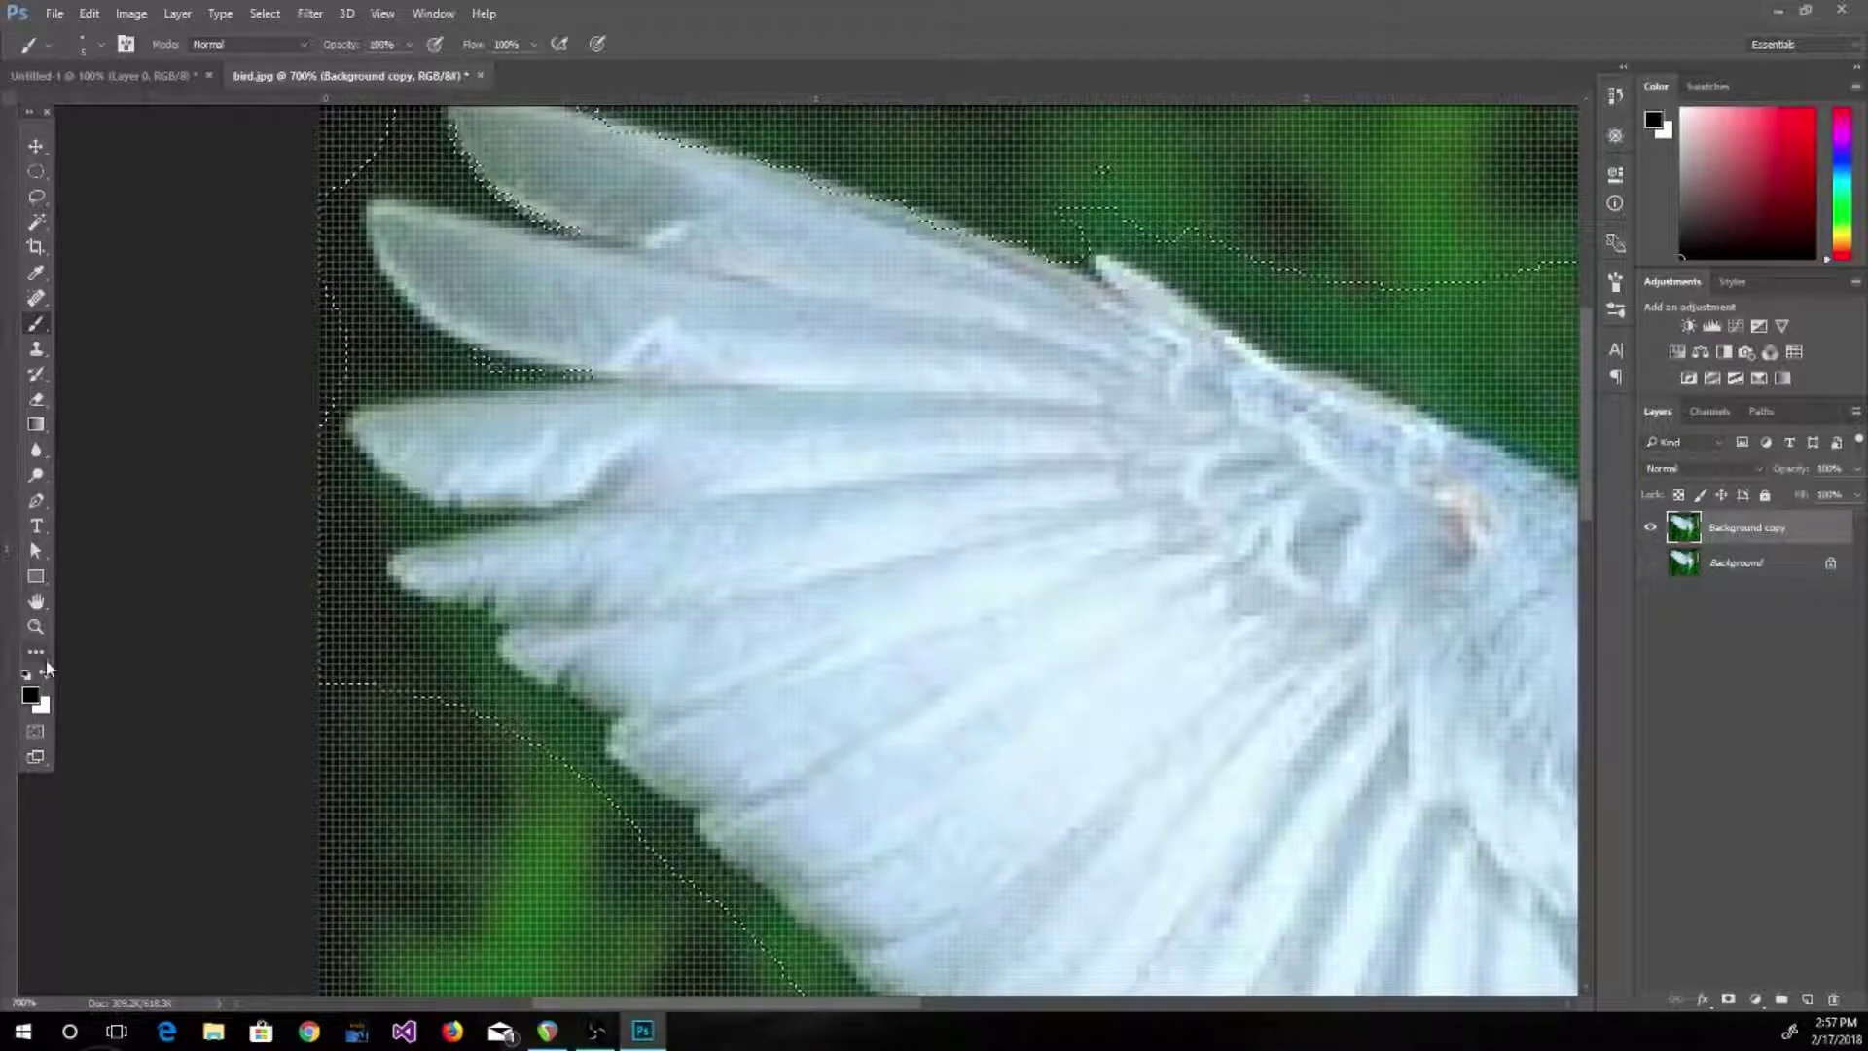
double_click(36, 626)
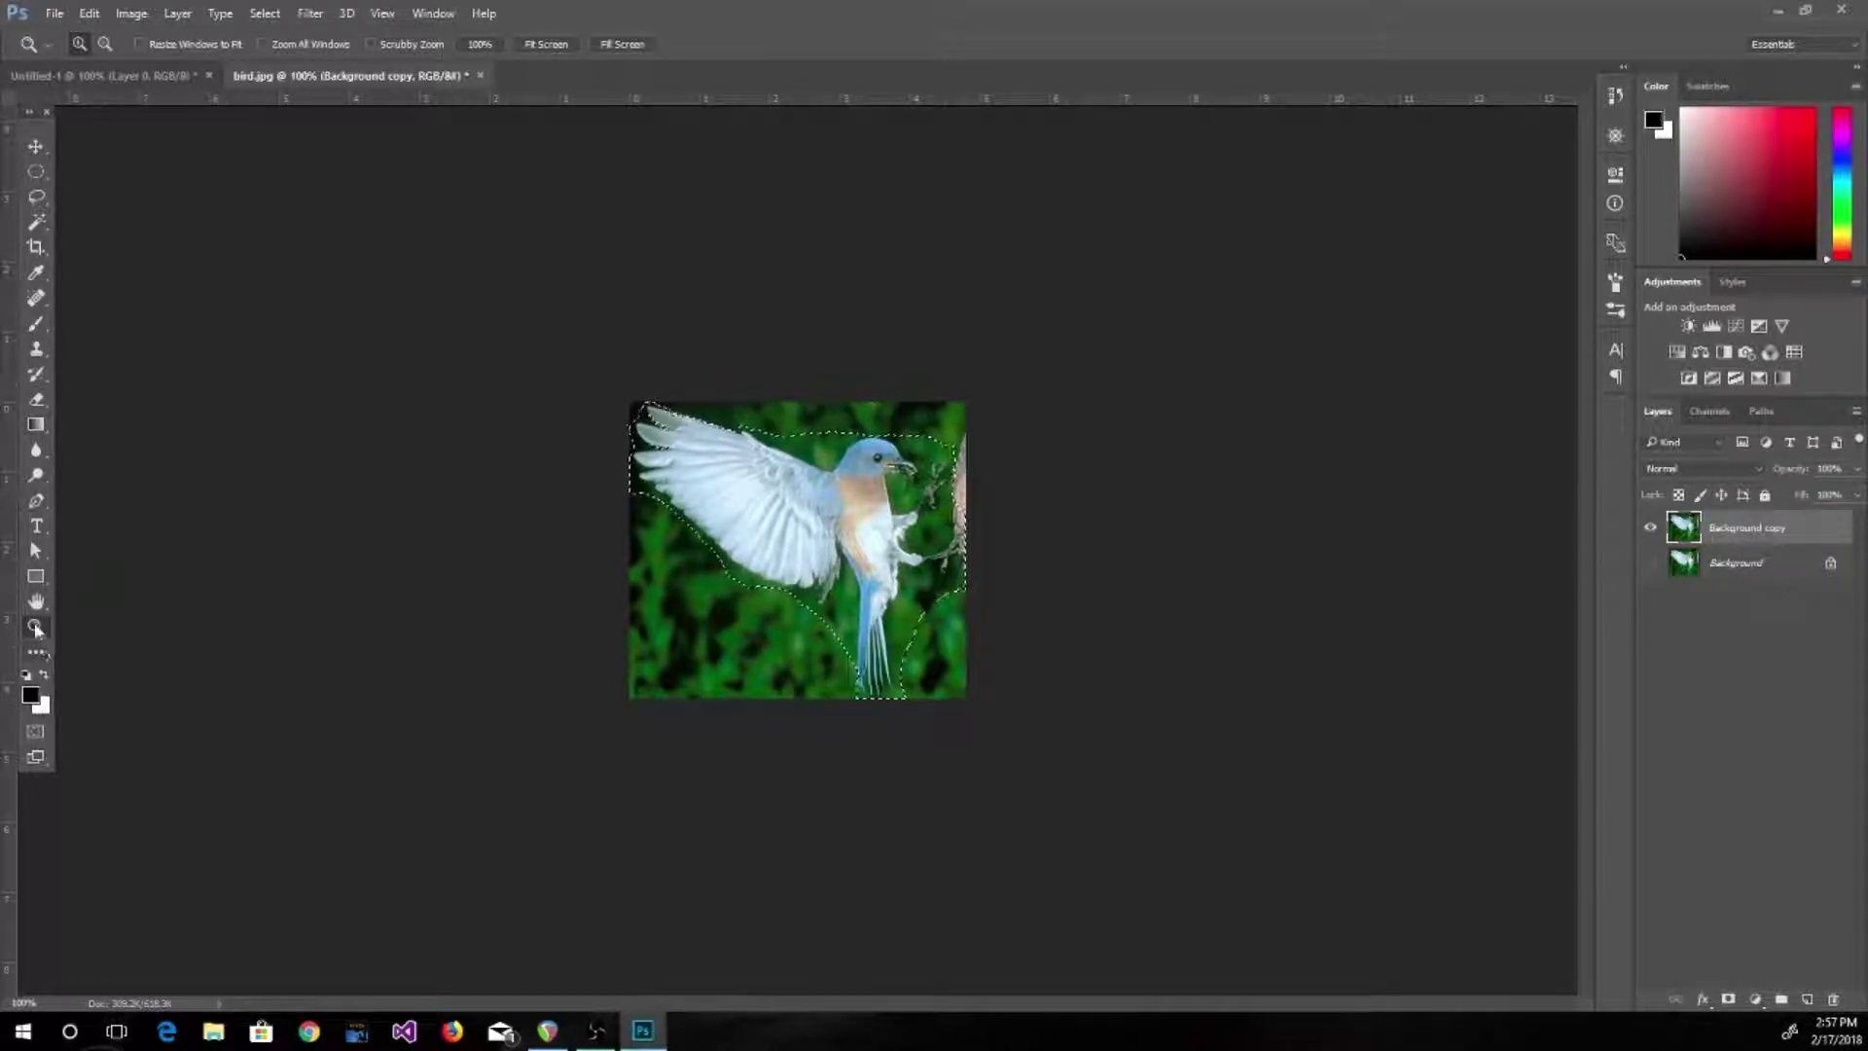
left_click(35, 732)
left_click(35, 735)
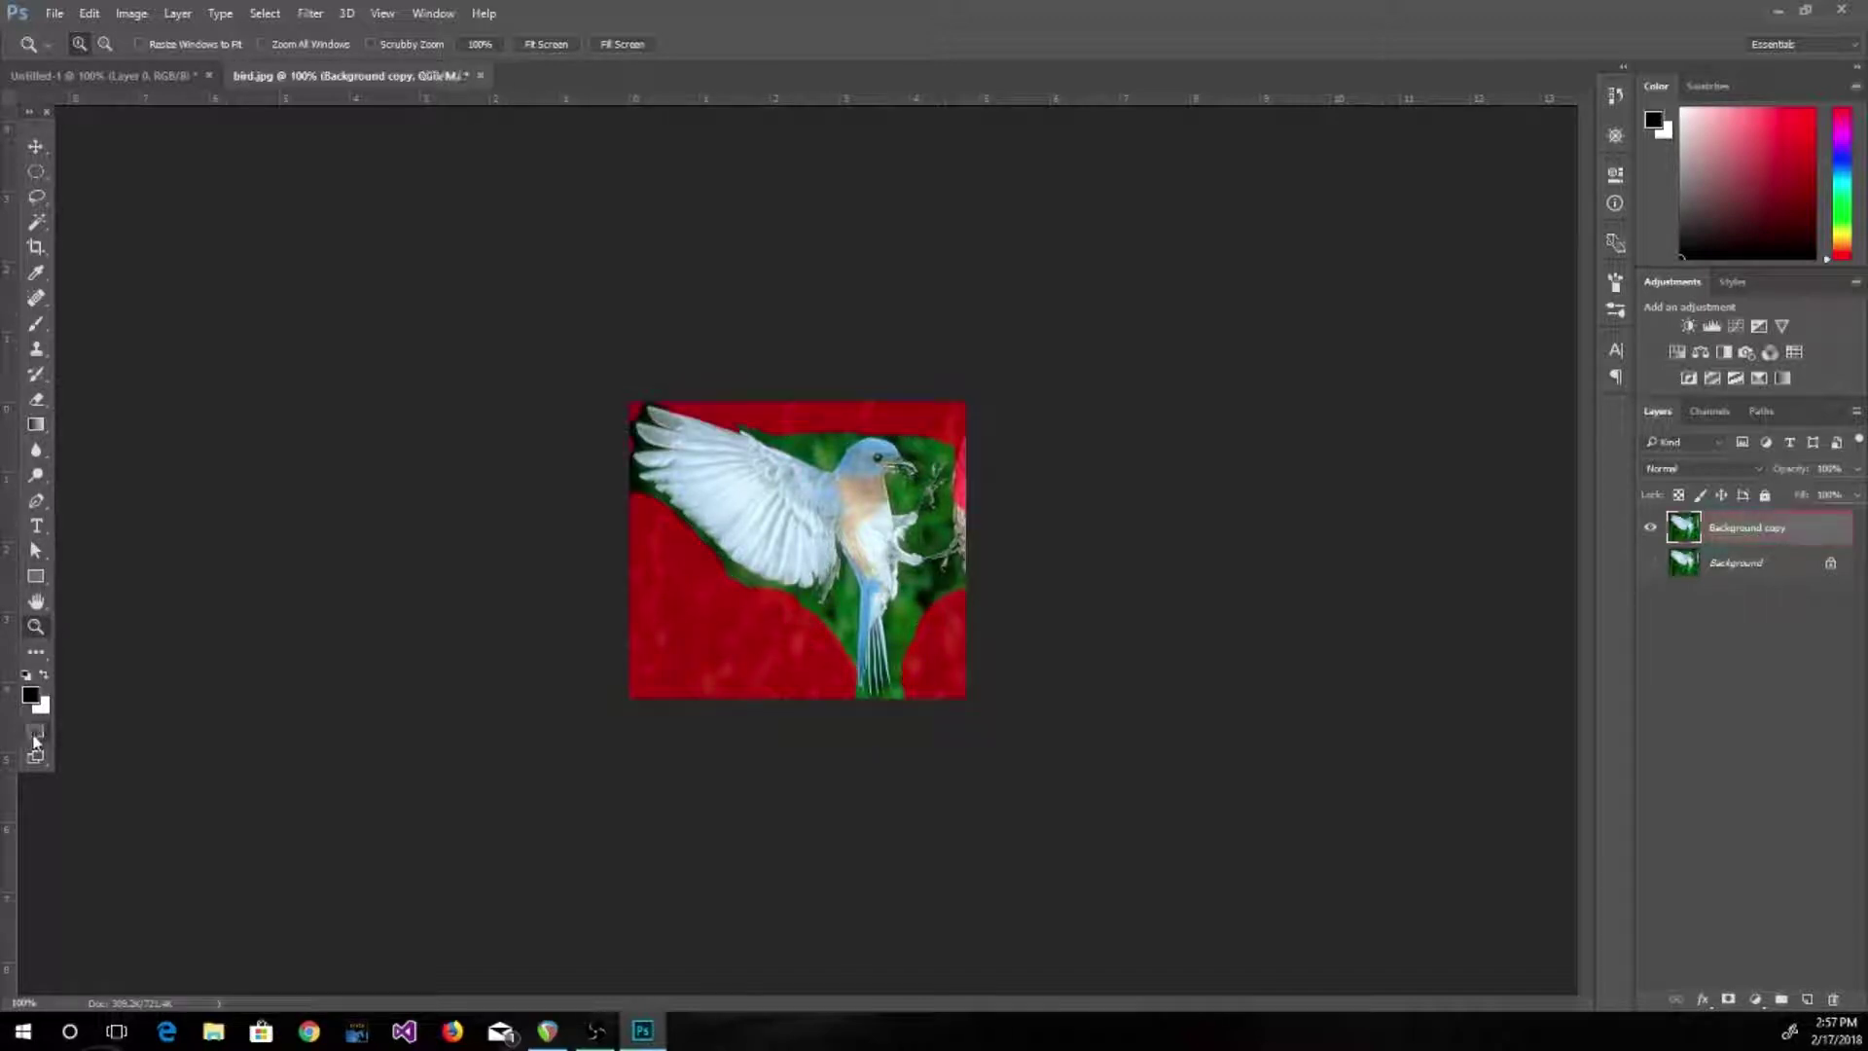
left_click(35, 735)
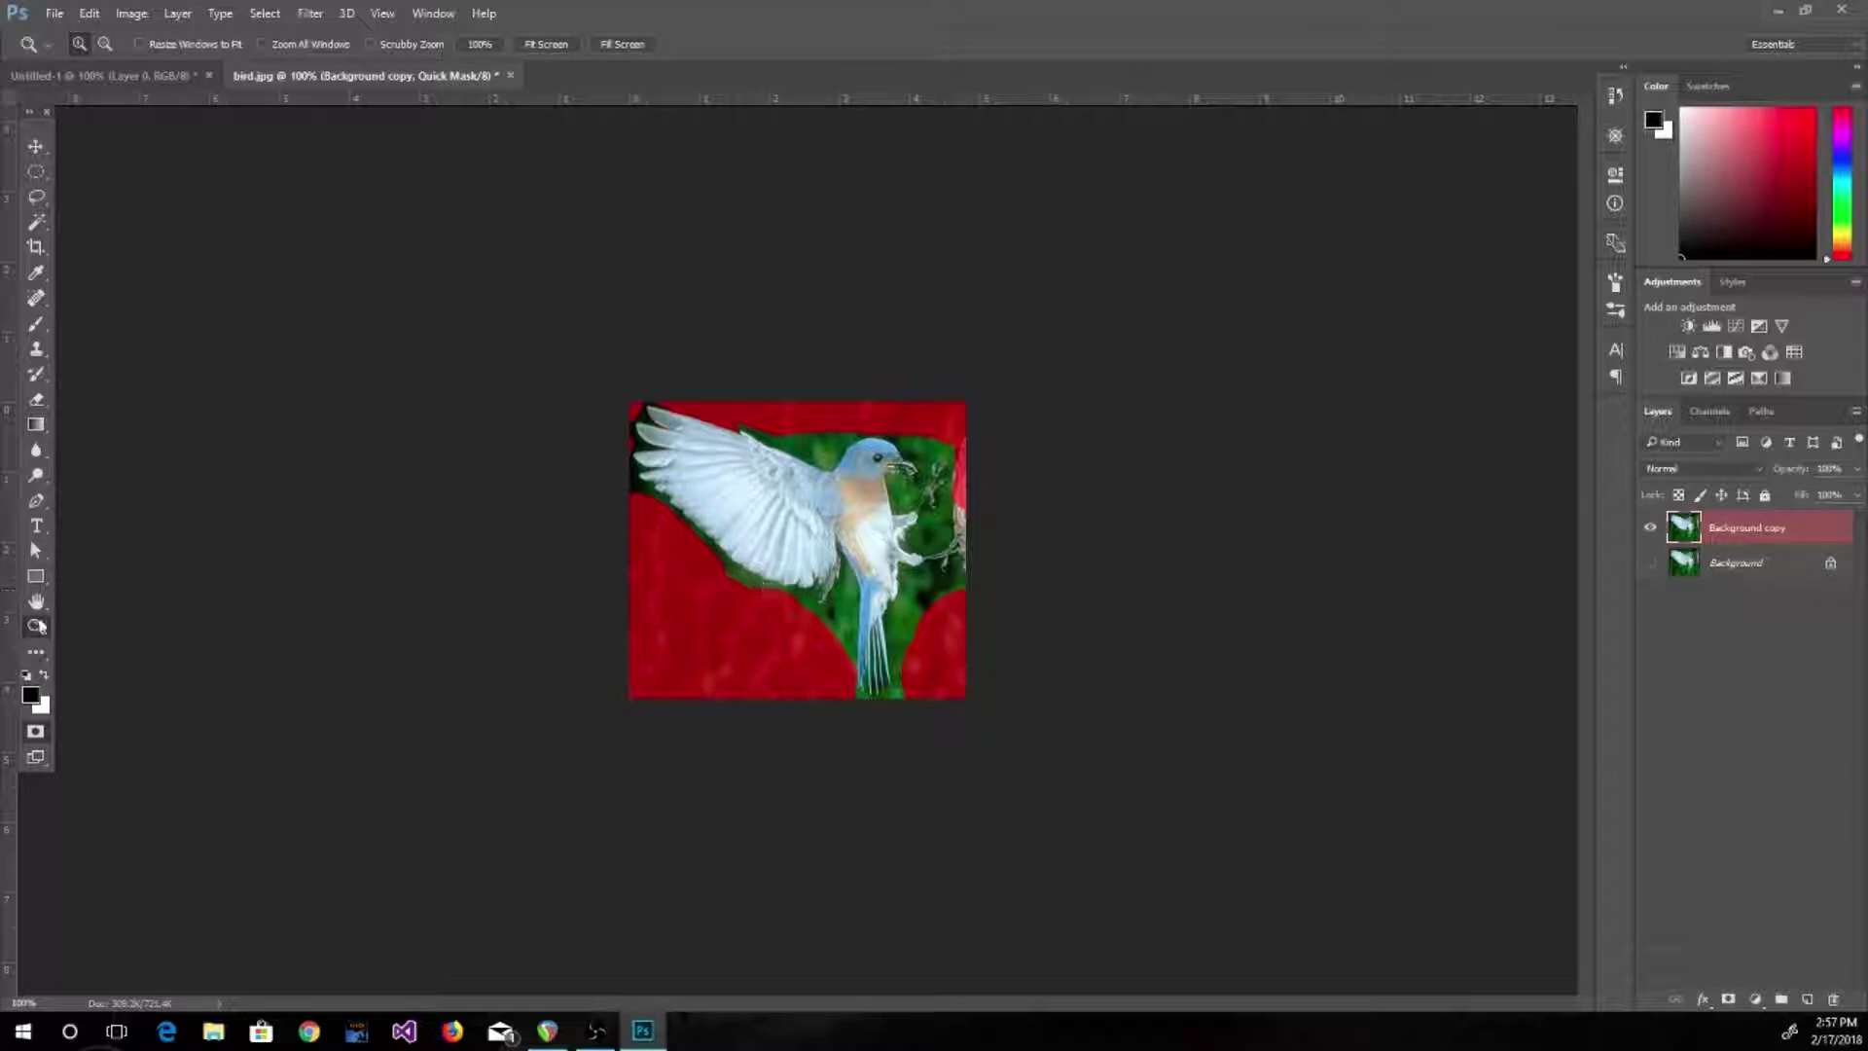
Unmask a small spot below the wing with a larger white brush and leave Quick Mask to check the selection
key("b")
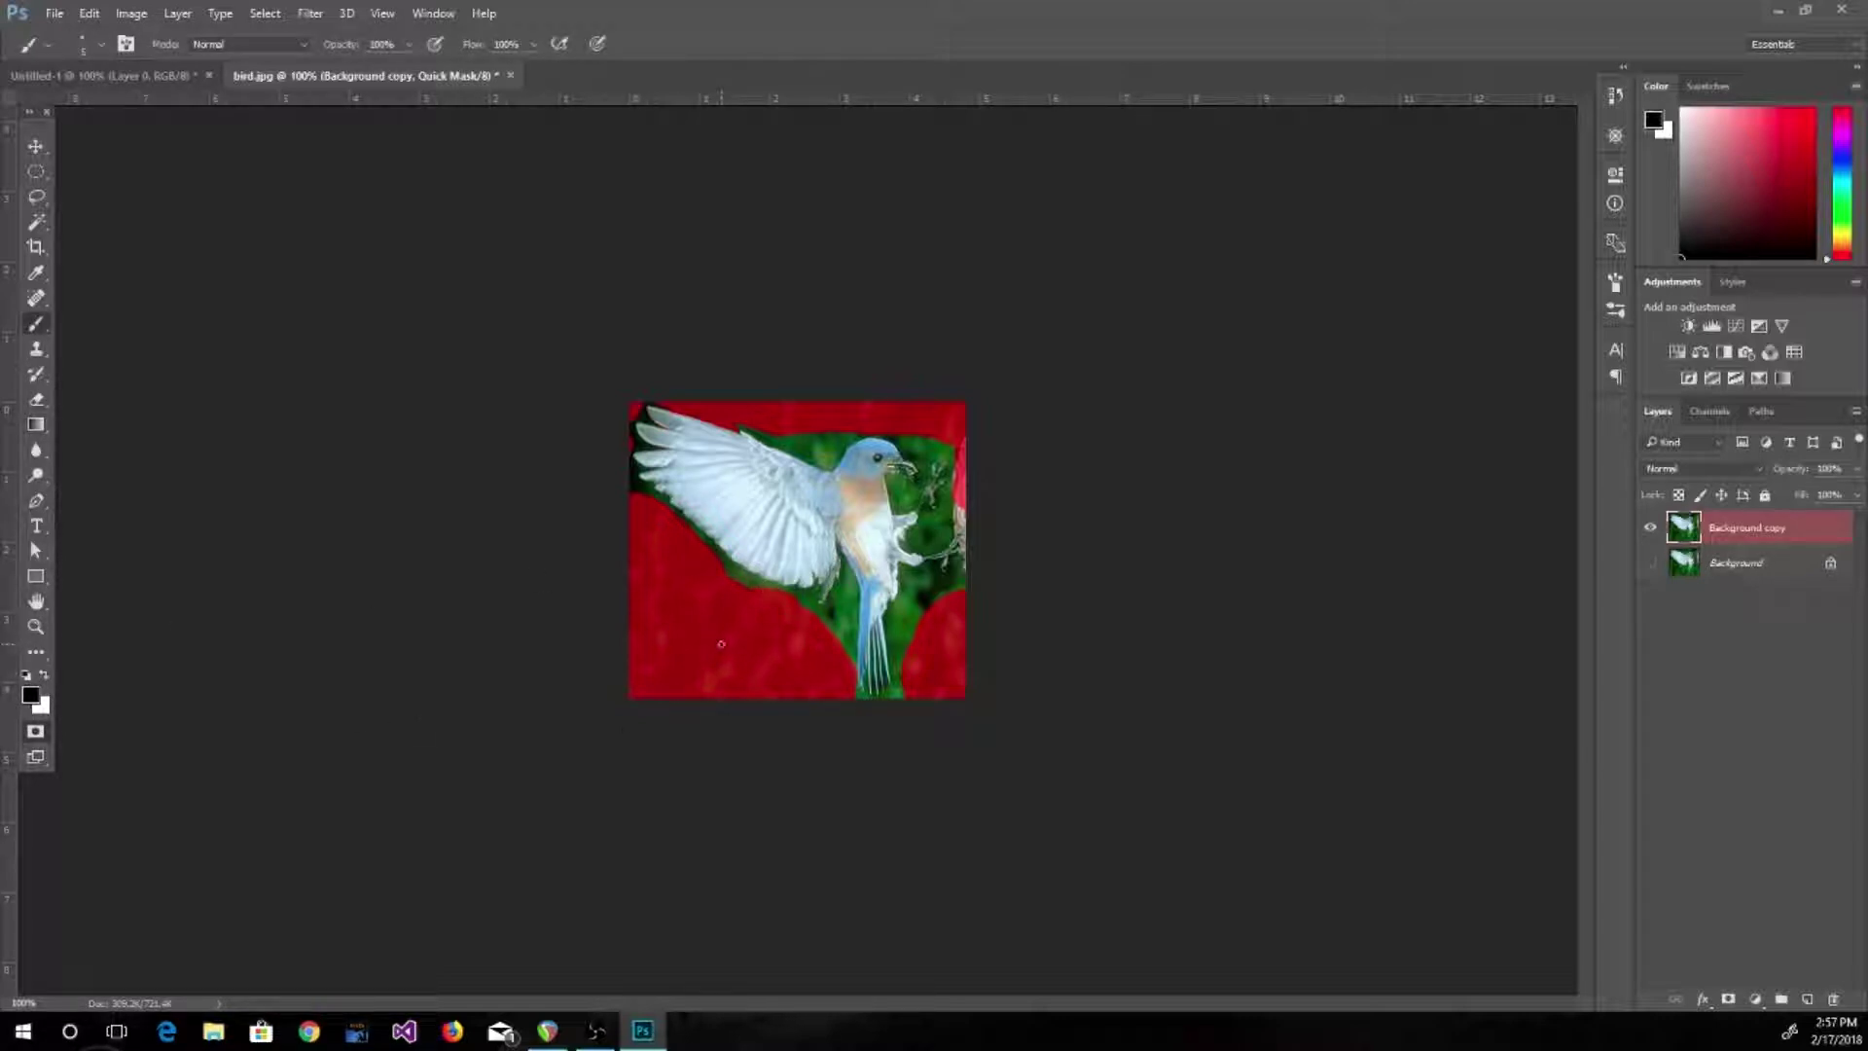
key("bracketright")
key("bracketright")
key("bracketright")
key("x")
key("x")
key("x")
left_click_drag(768, 627, 724, 621)
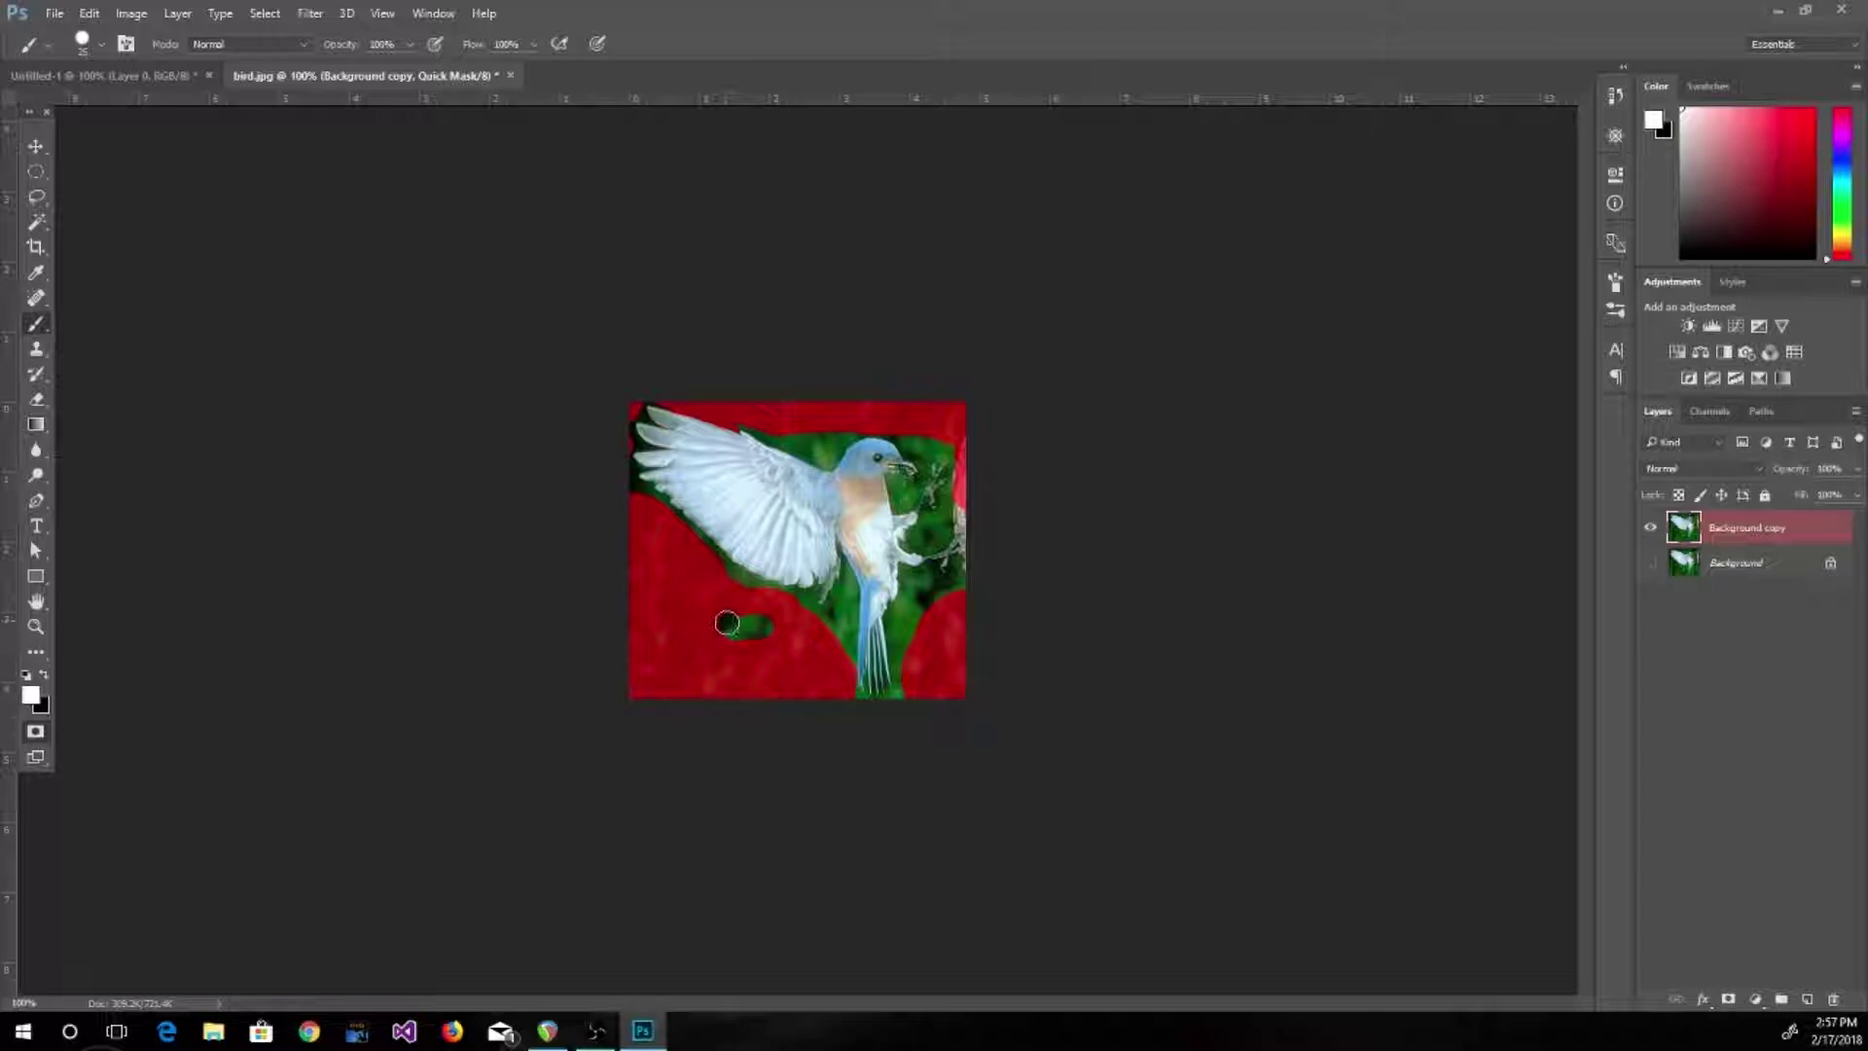
left_click(42, 741)
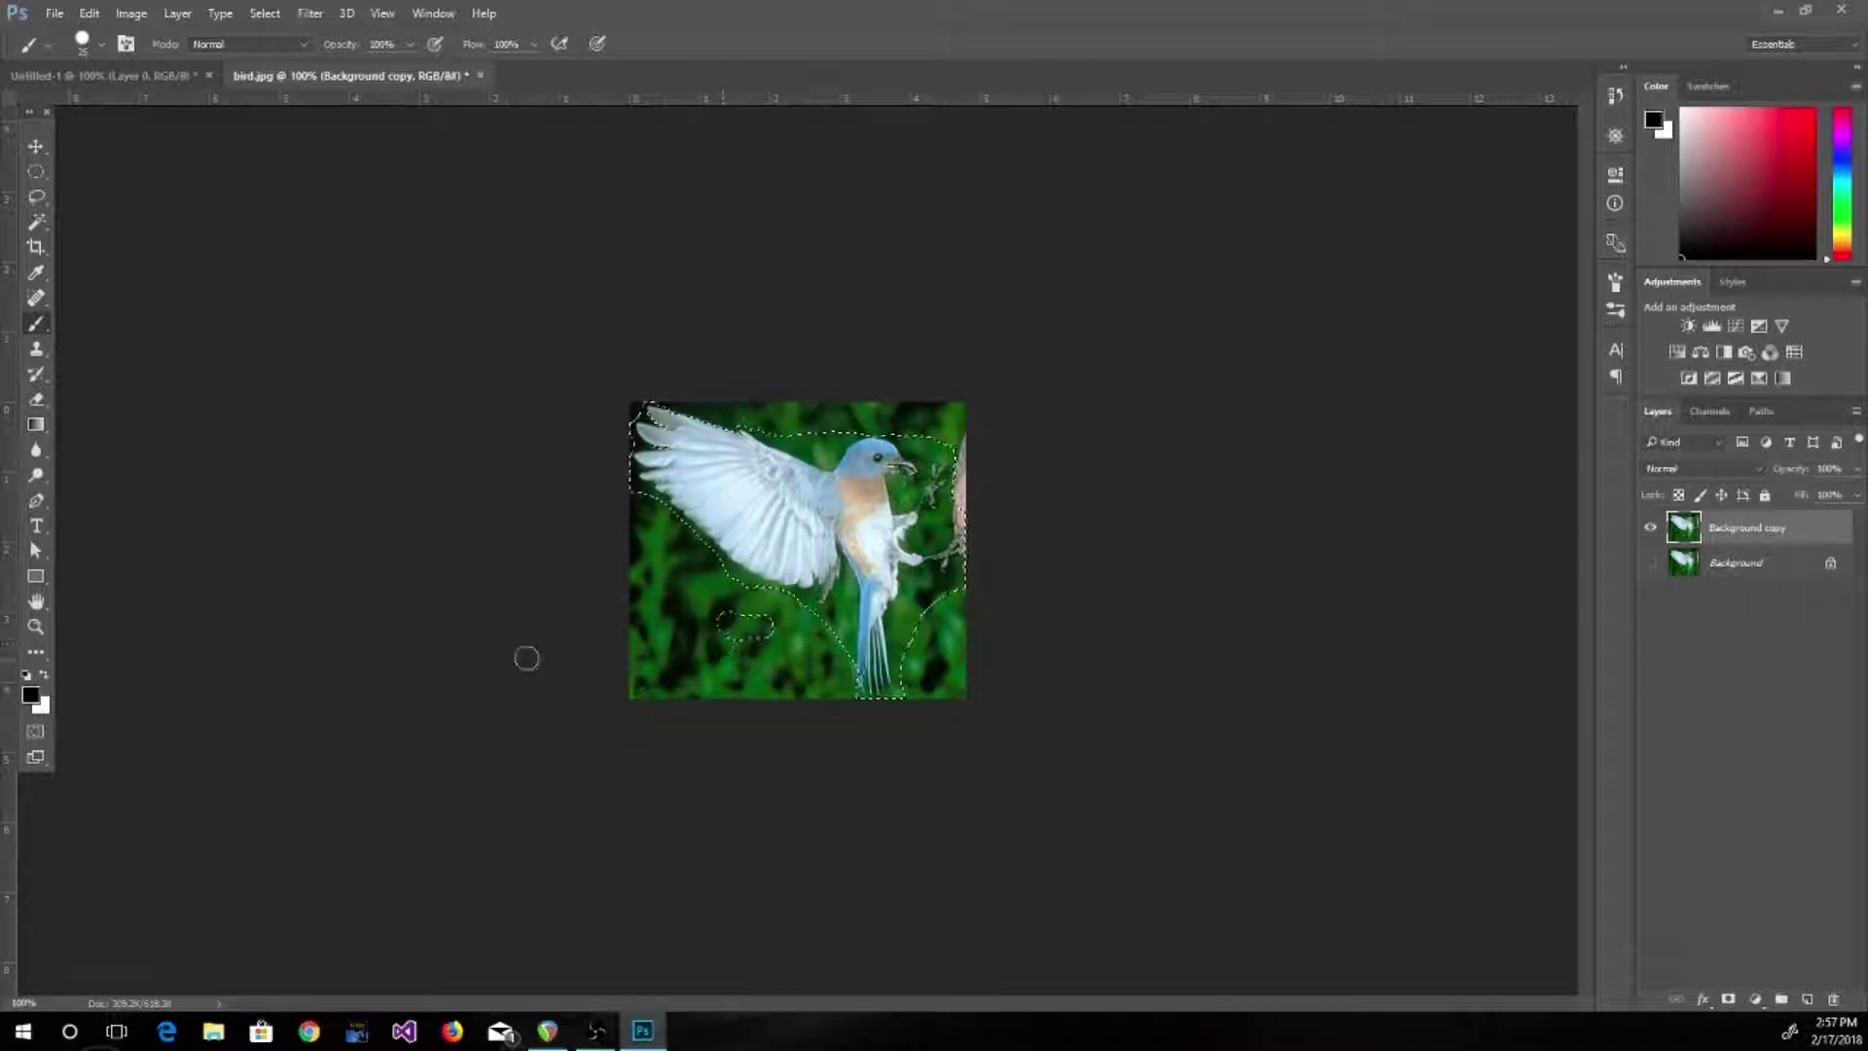
Return to Quick Mask and paint black over the unmasked spot, along the wing's lower edge and beside the tail
left_click(37, 730)
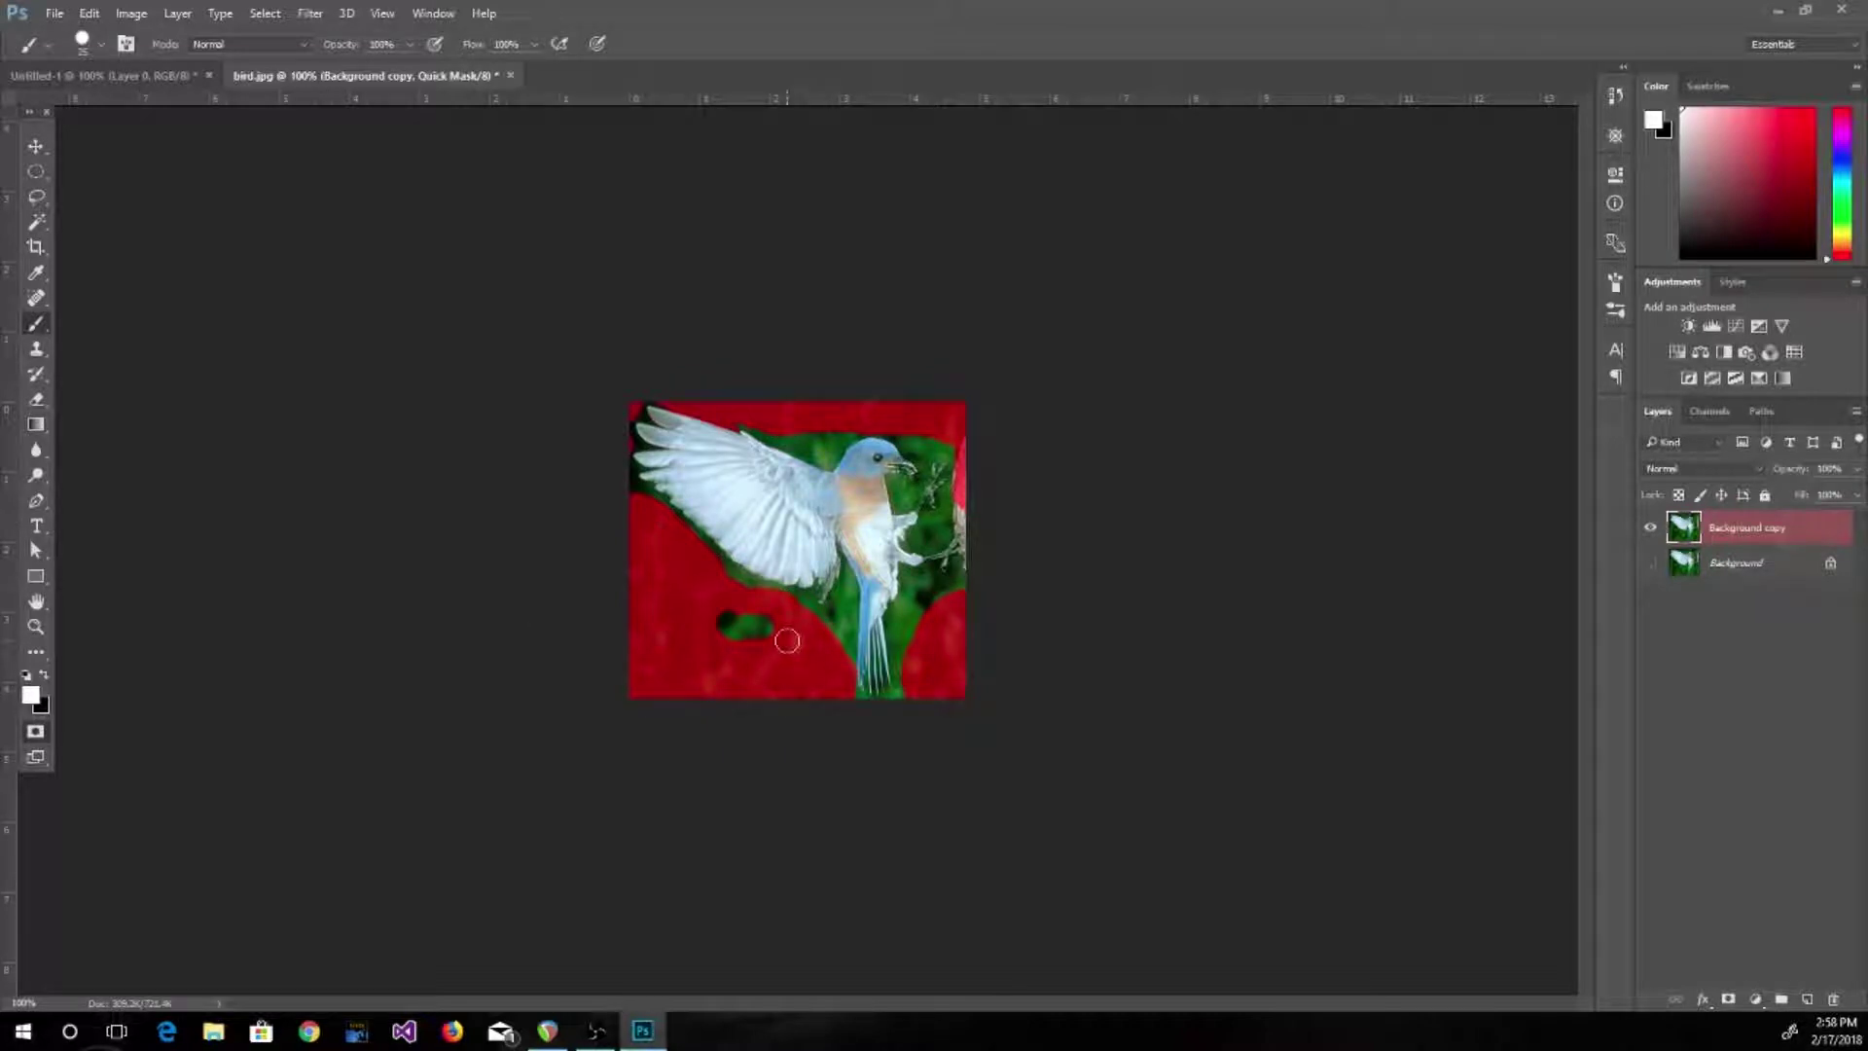
key("x")
mouse_move(775, 628)
left_mouse_down()
mouse_move(723, 623)
mouse_move(879, 582)
mouse_move(841, 661)
left_mouse_up()
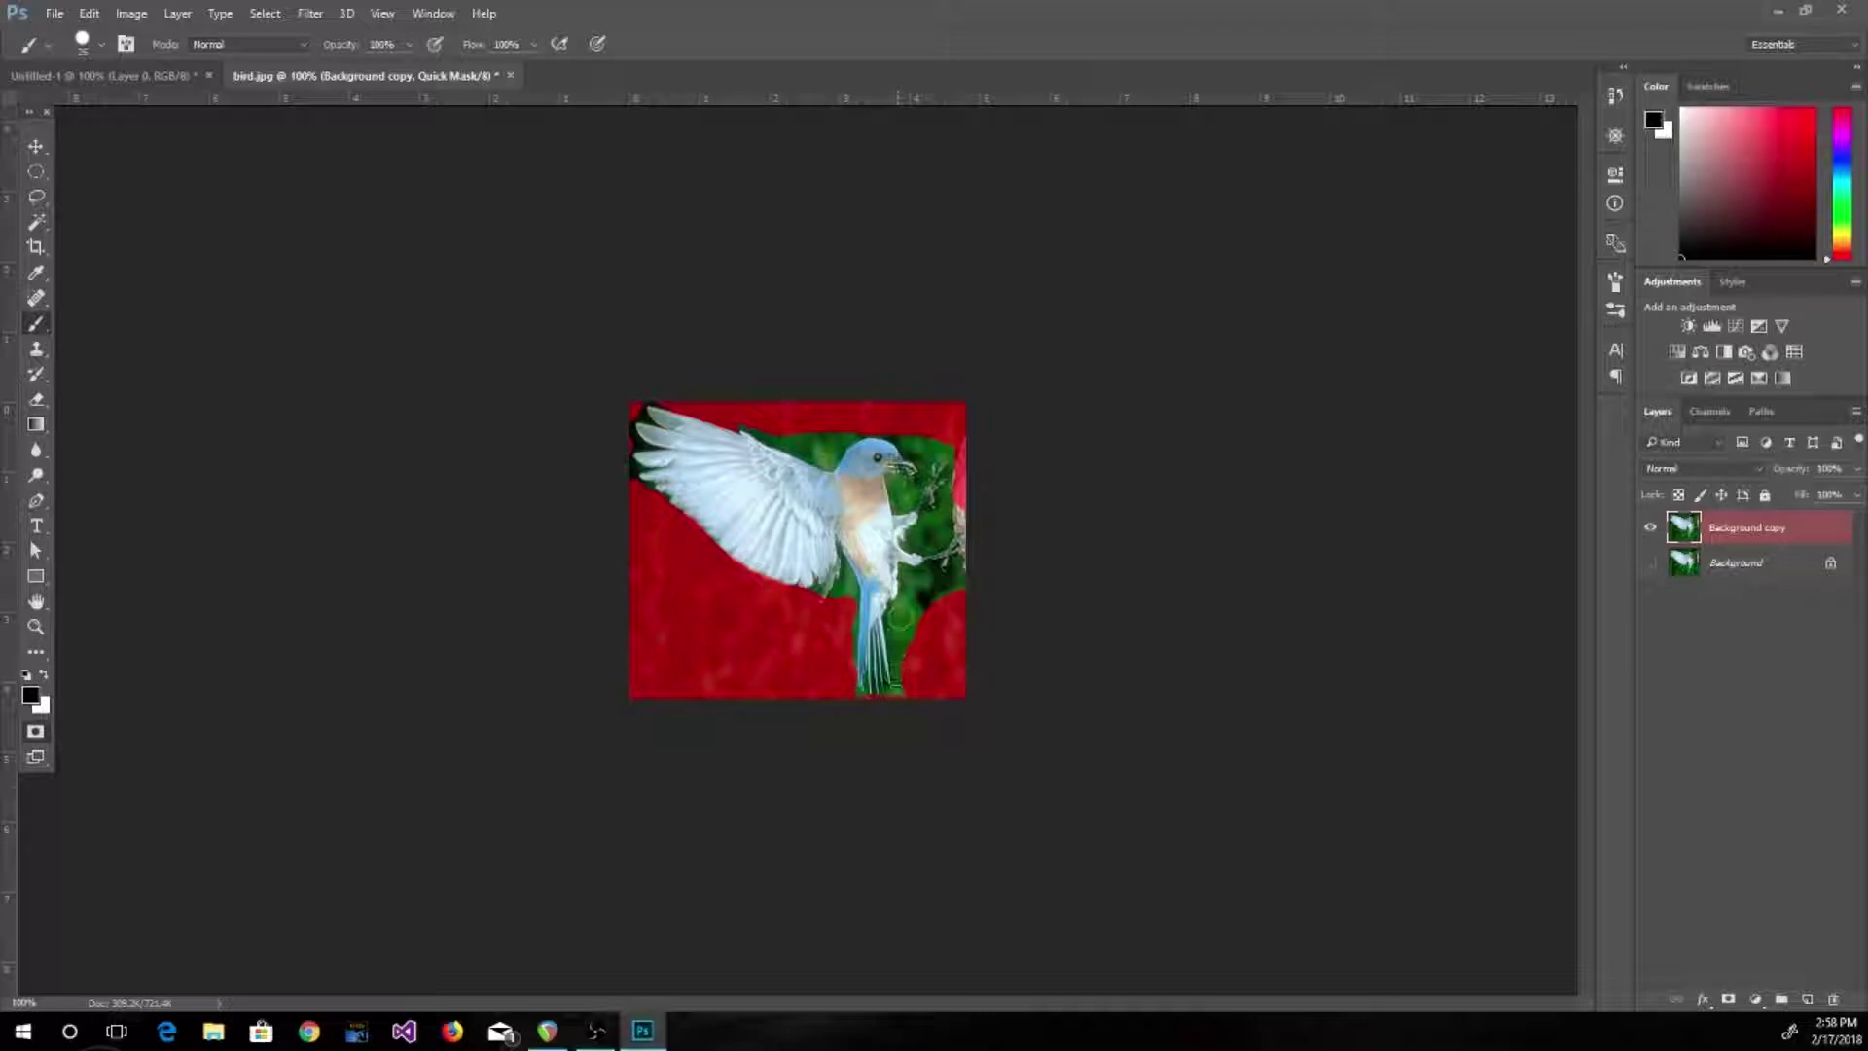
left_click_drag(898, 615, 909, 687)
Mask the remaining tree trunk at the image's edge, using a smaller brush around the lower foot's claws
left_click(36, 626)
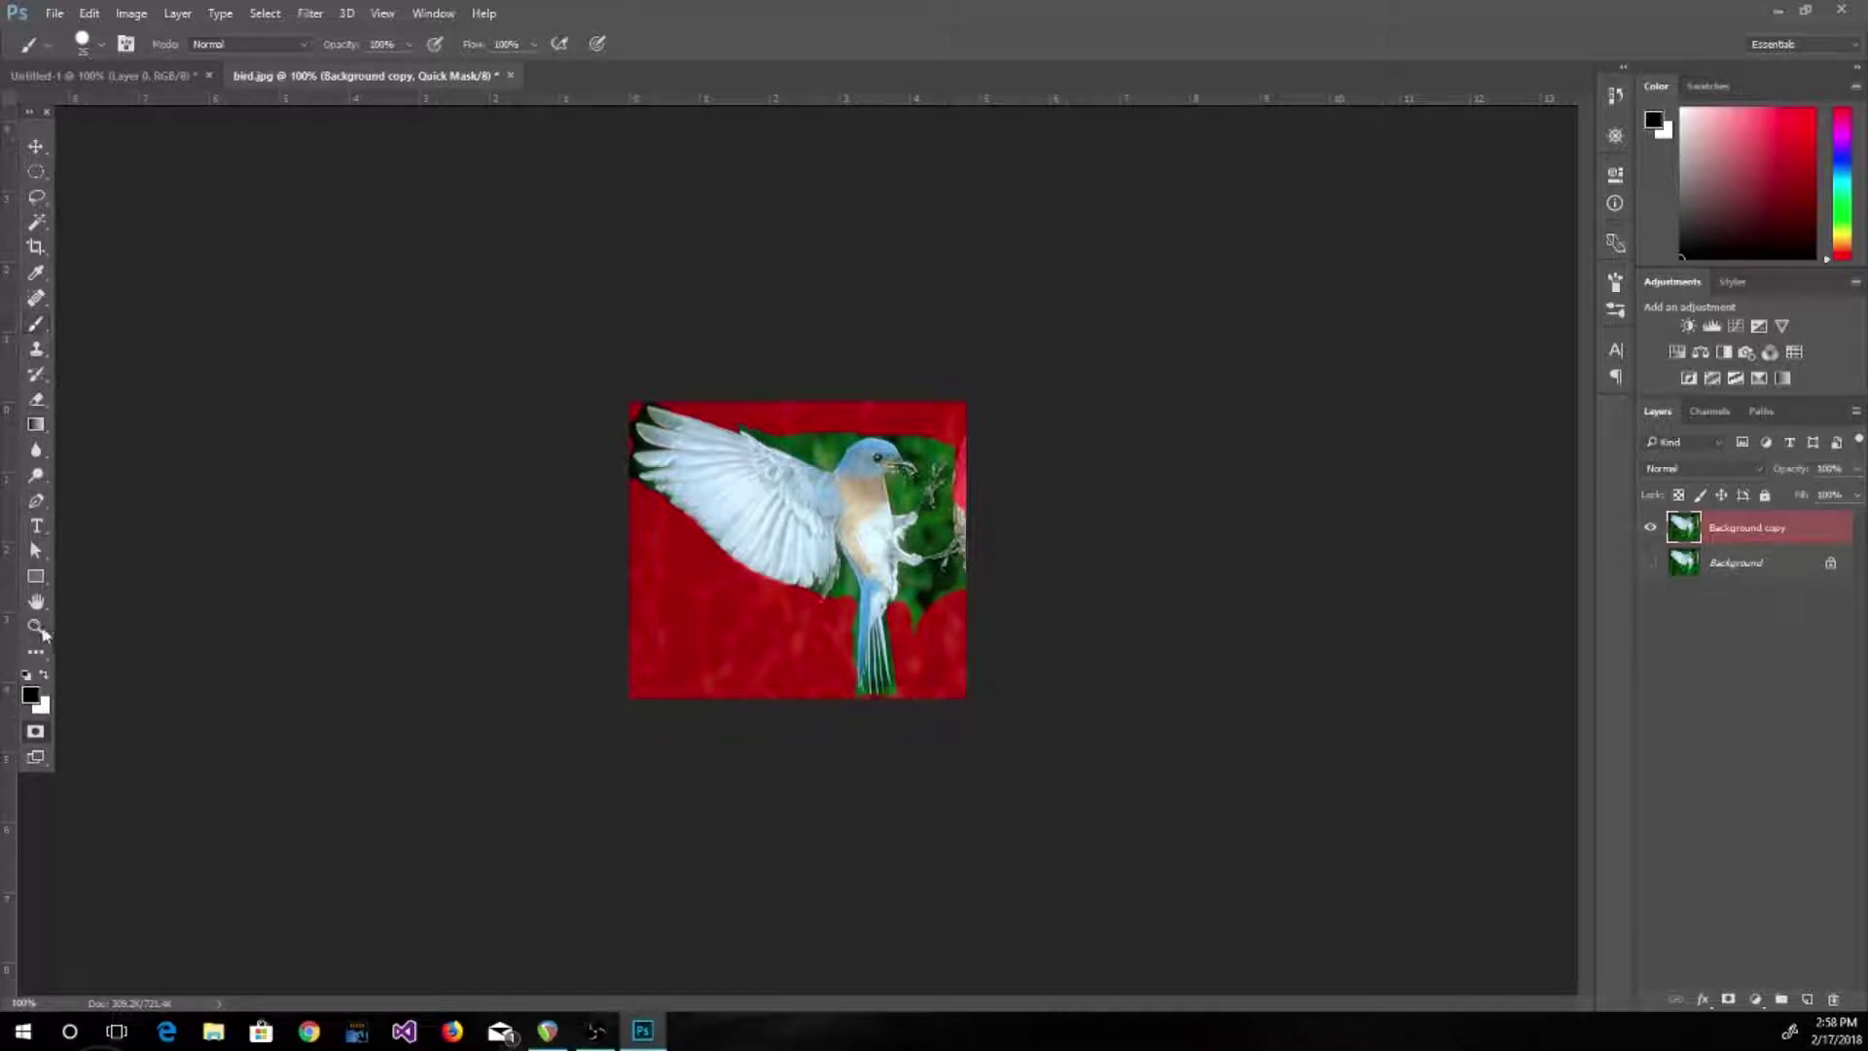
left_click(968, 549)
left_click(1095, 562)
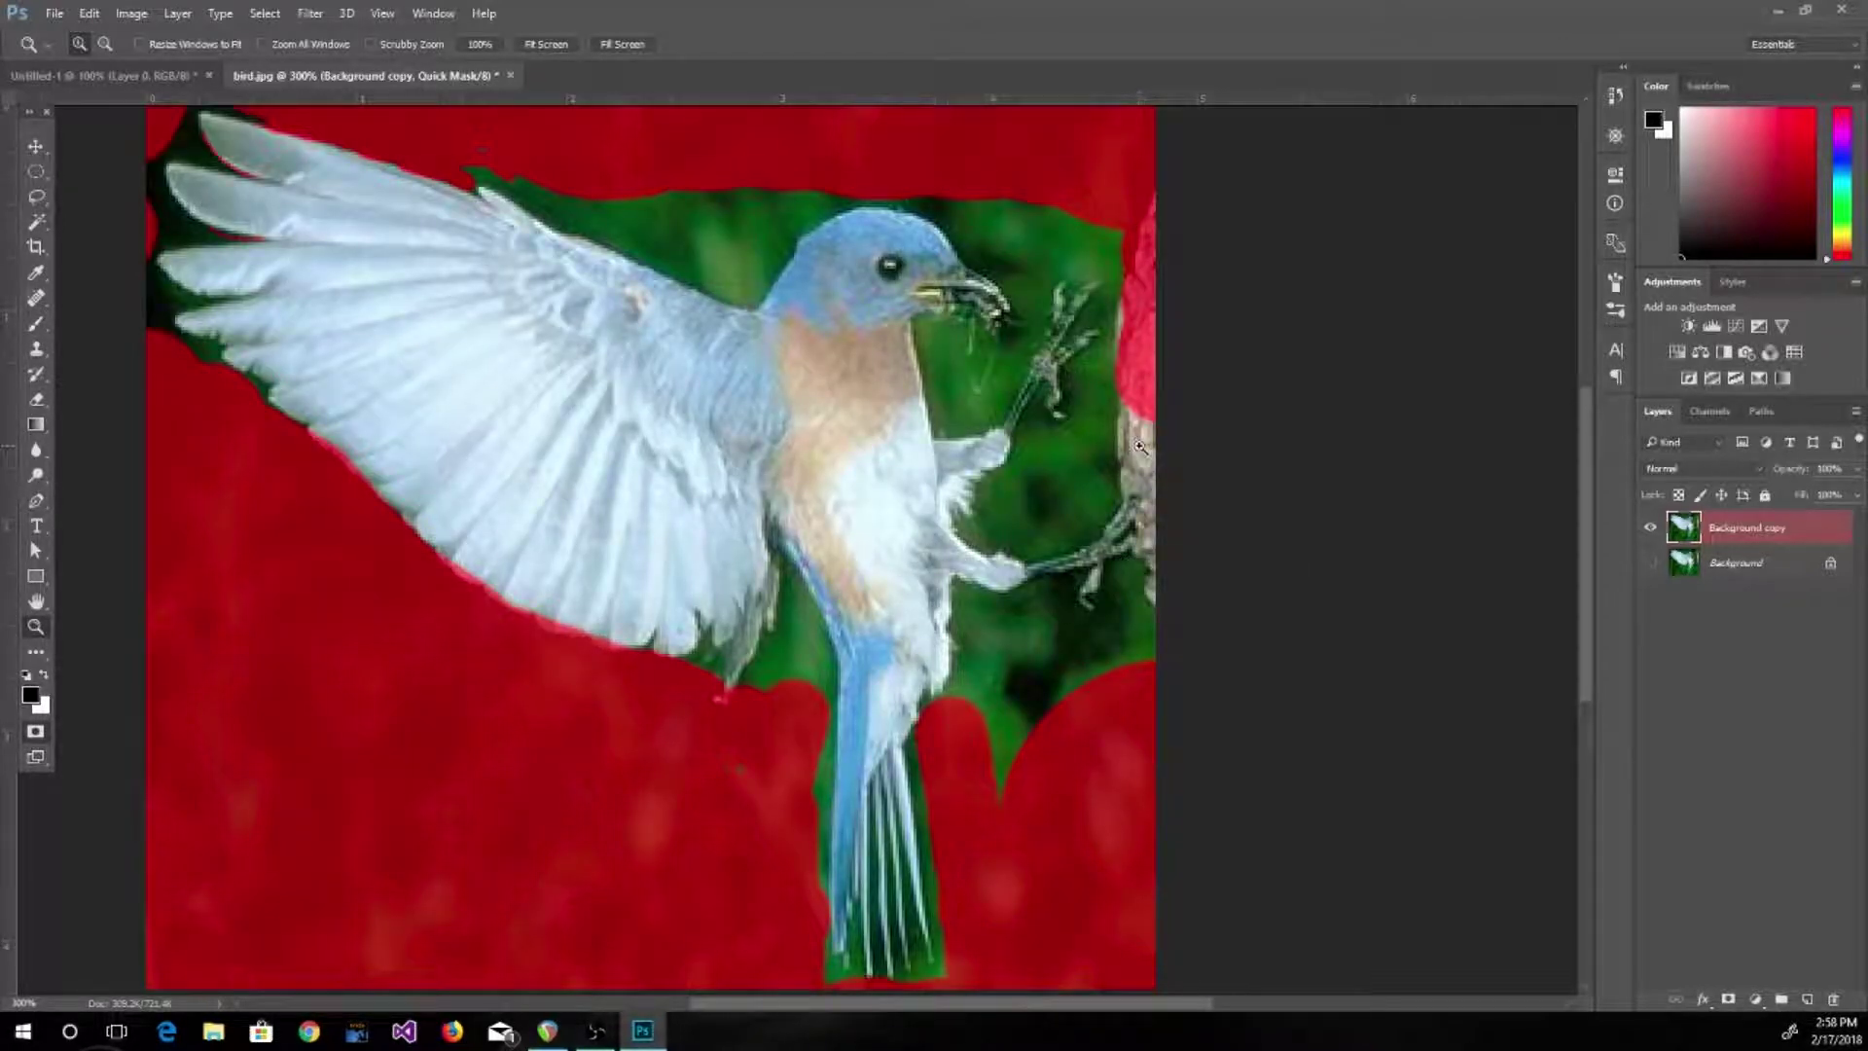
key("b")
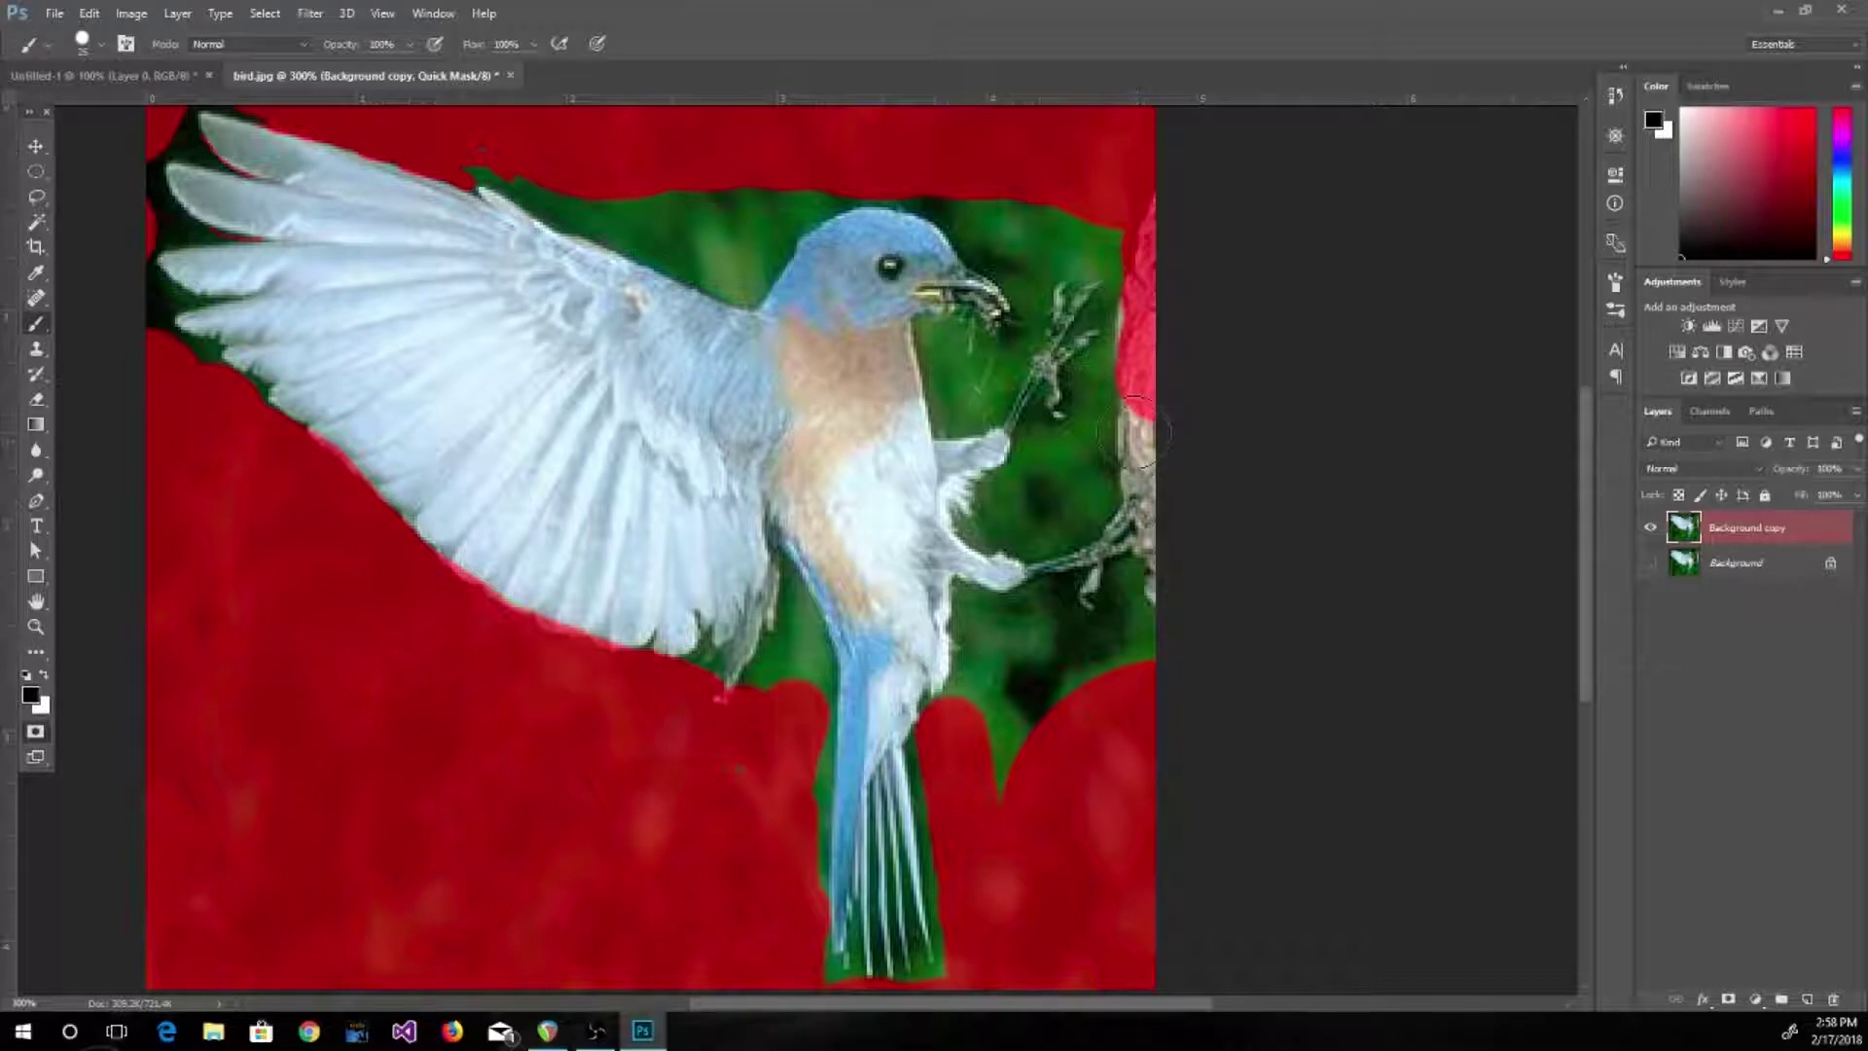
left_click(1131, 436)
mouse_move(1131, 436)
left_mouse_down()
mouse_move(1109, 394)
mouse_move(1149, 307)
left_mouse_up()
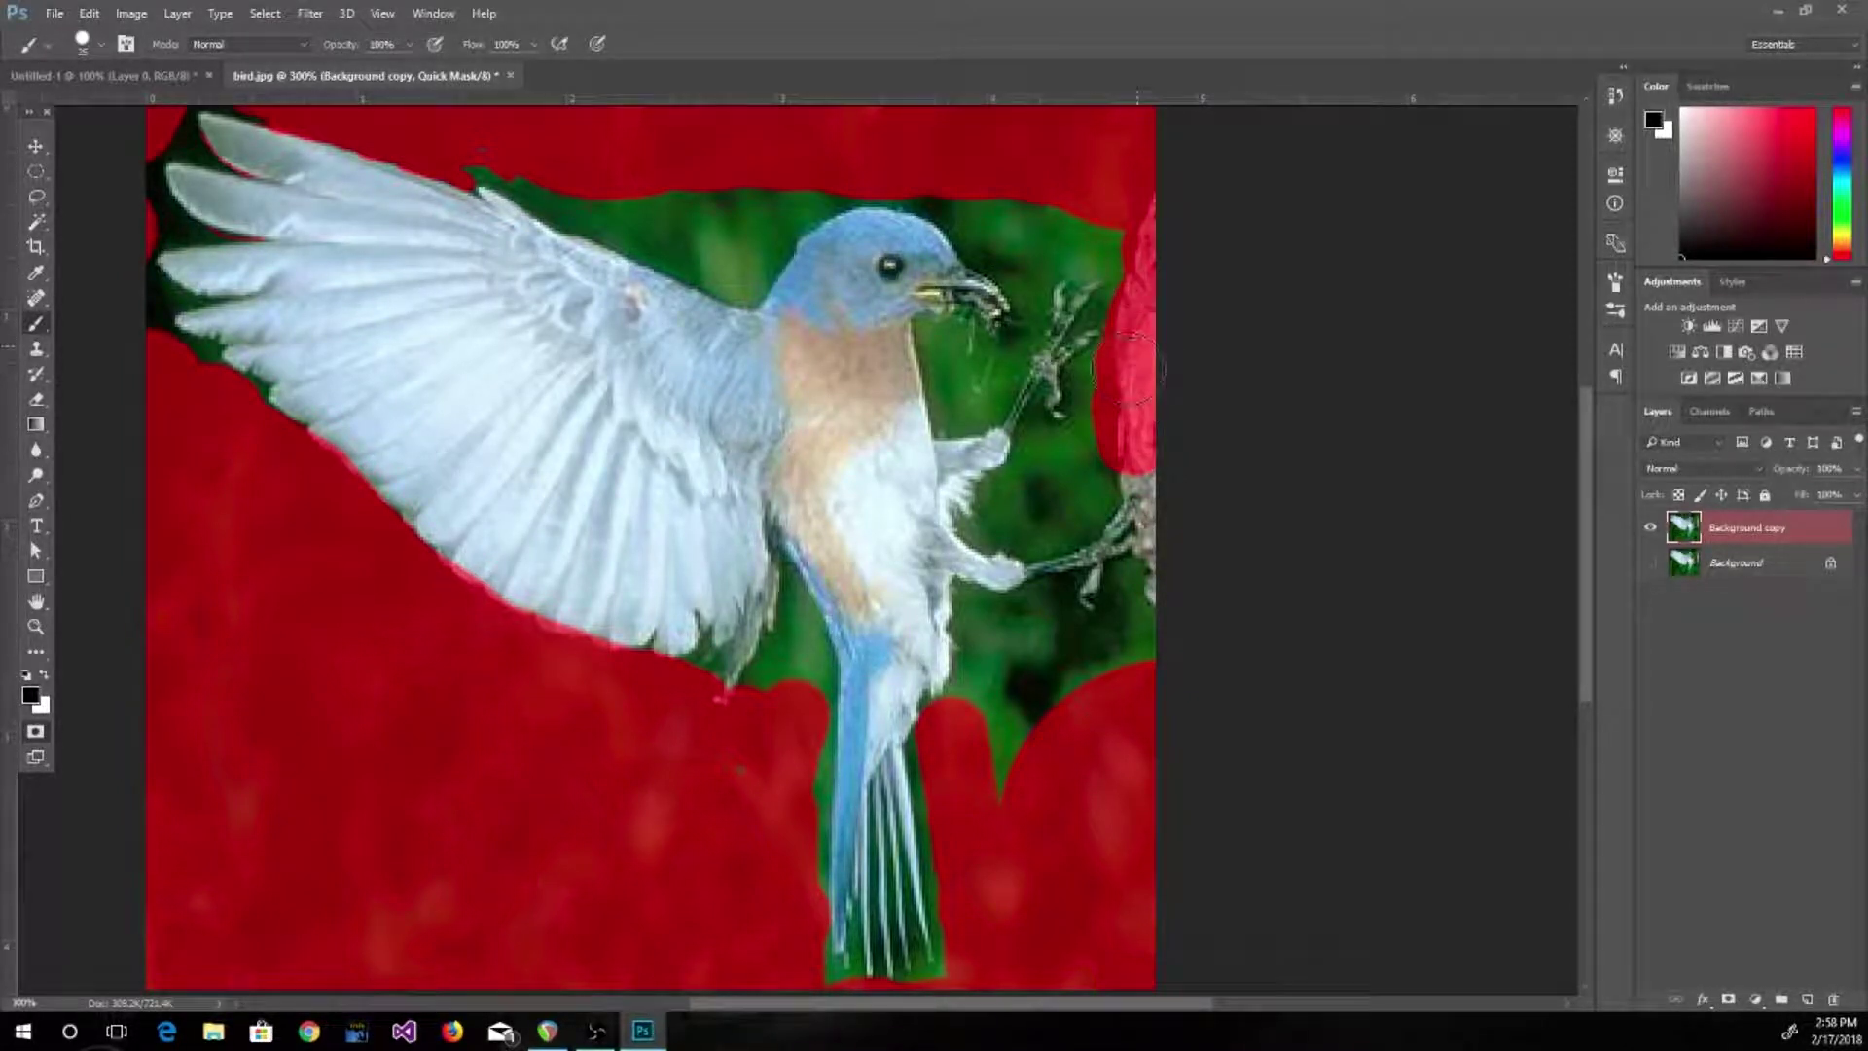
key("bracketleft")
key("bracketleft")
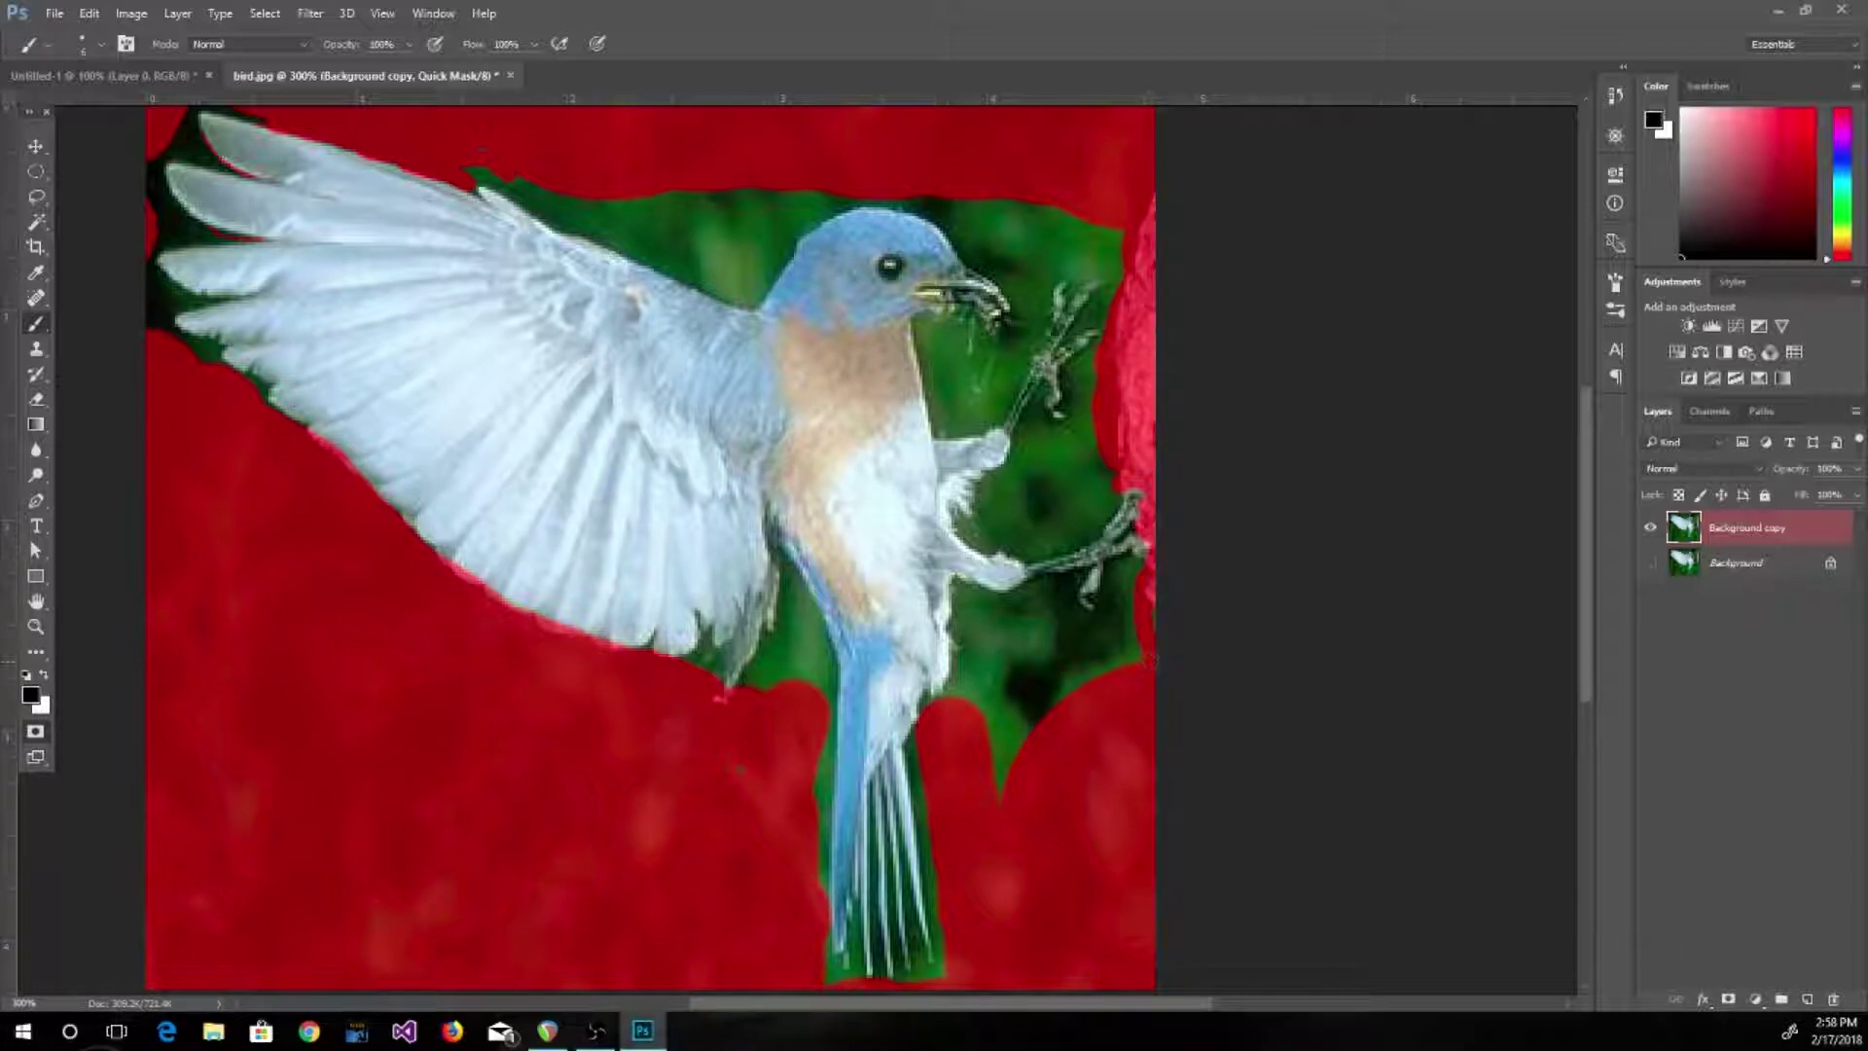
Mask the background below the lower foot with a larger brush, and restore the covered leg and claws with white
mouse_move(1148, 633)
left_mouse_down()
mouse_move(1056, 698)
mouse_move(1015, 786)
mouse_move(991, 633)
mouse_move(1044, 662)
mouse_move(1144, 627)
mouse_move(1067, 581)
left_mouse_up()
key("bracketright")
key("bracketright")
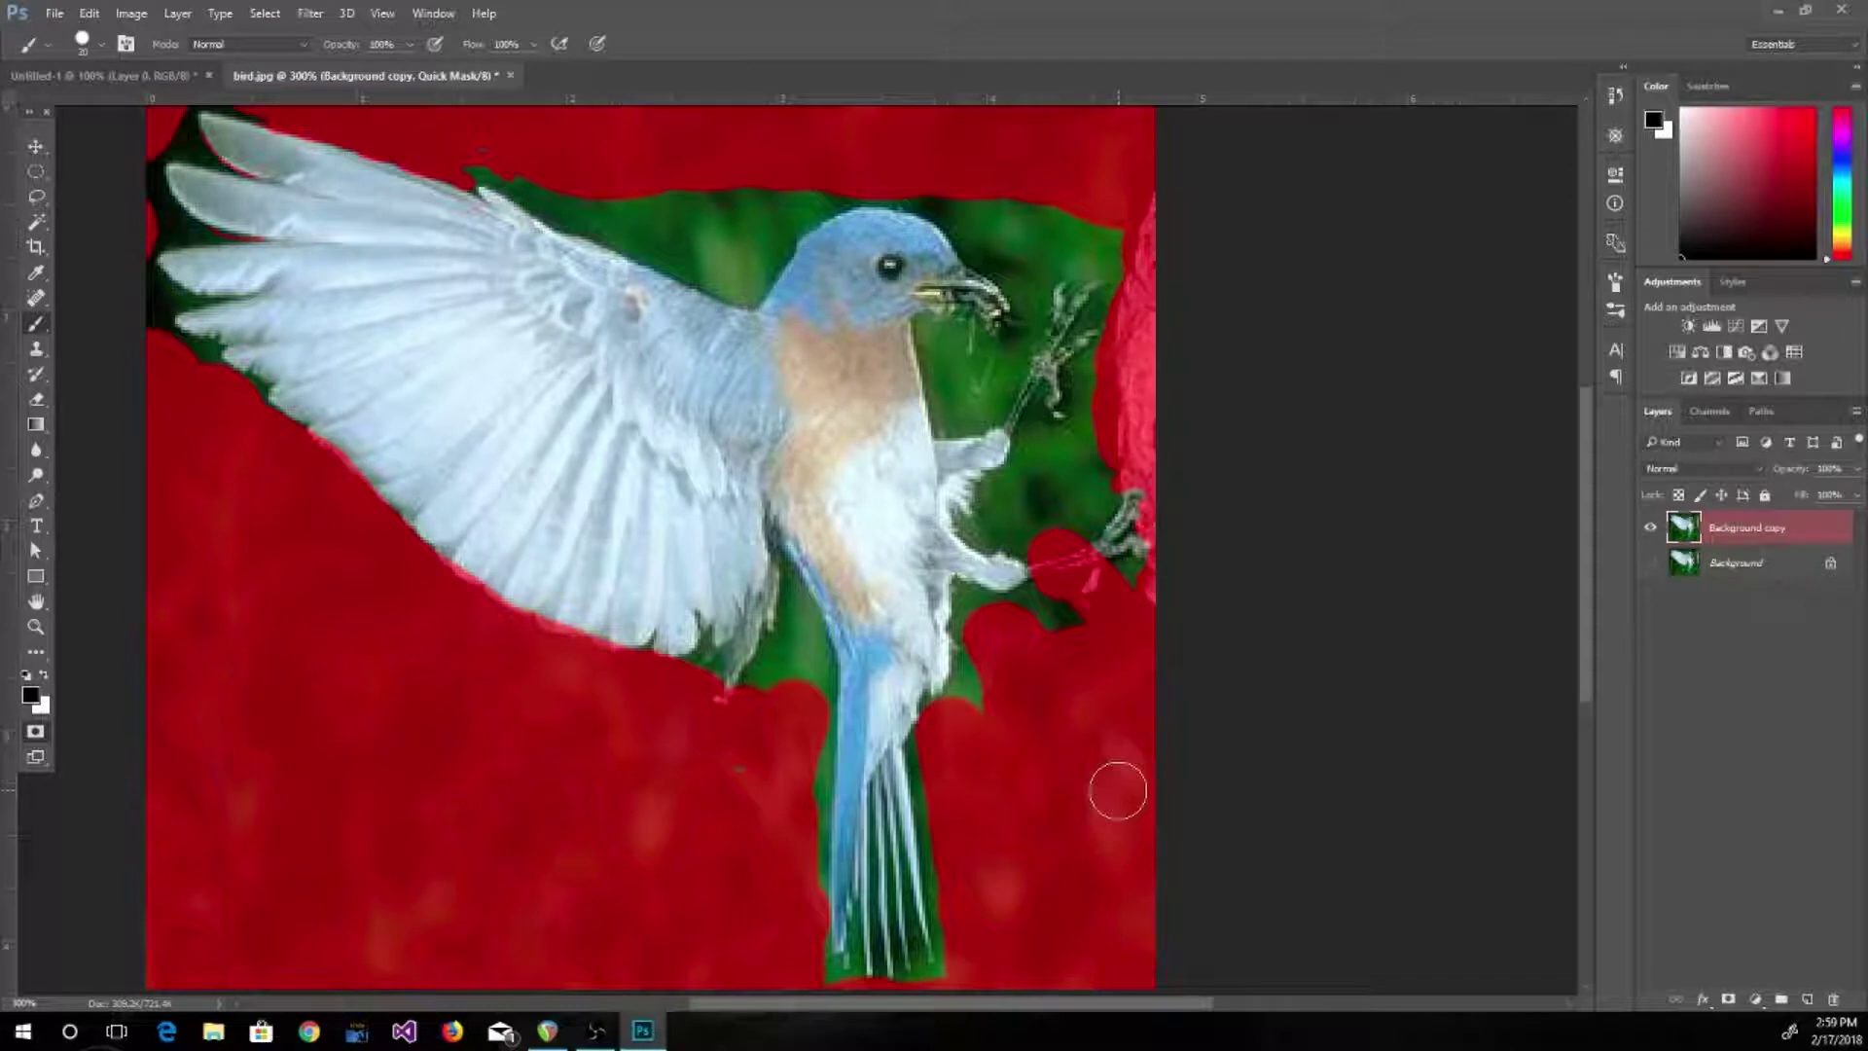
key("x")
mouse_move(1067, 555)
left_mouse_down()
mouse_move(1042, 568)
mouse_move(1089, 589)
mouse_move(1064, 590)
mouse_move(1090, 560)
mouse_move(1098, 577)
left_mouse_up()
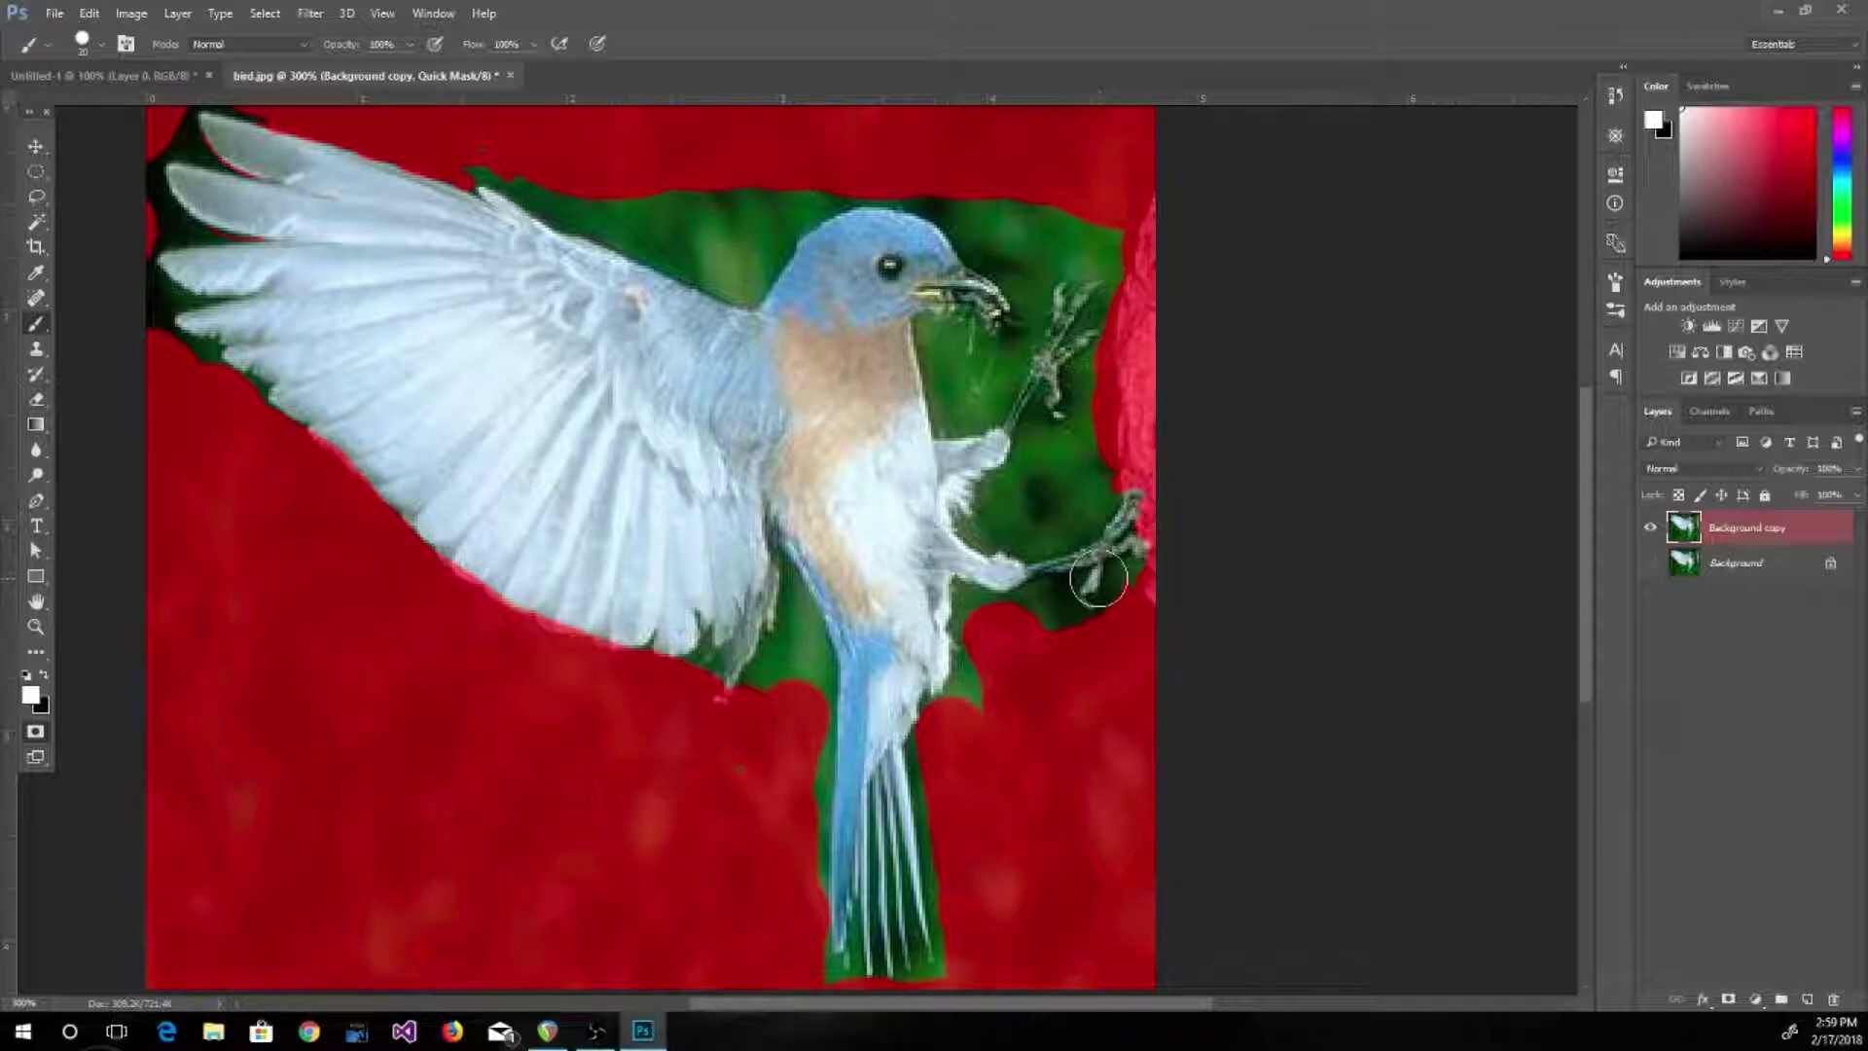
Mask the background between the lower foot and the tail, and in the gap between the wing and the tail
key("x")
mouse_move(1098, 577)
left_mouse_down()
mouse_move(1133, 586)
mouse_move(1067, 638)
mouse_move(1118, 616)
mouse_move(1025, 617)
mouse_move(1001, 680)
mouse_move(983, 667)
mouse_move(966, 740)
mouse_move(938, 742)
mouse_move(962, 842)
left_mouse_up()
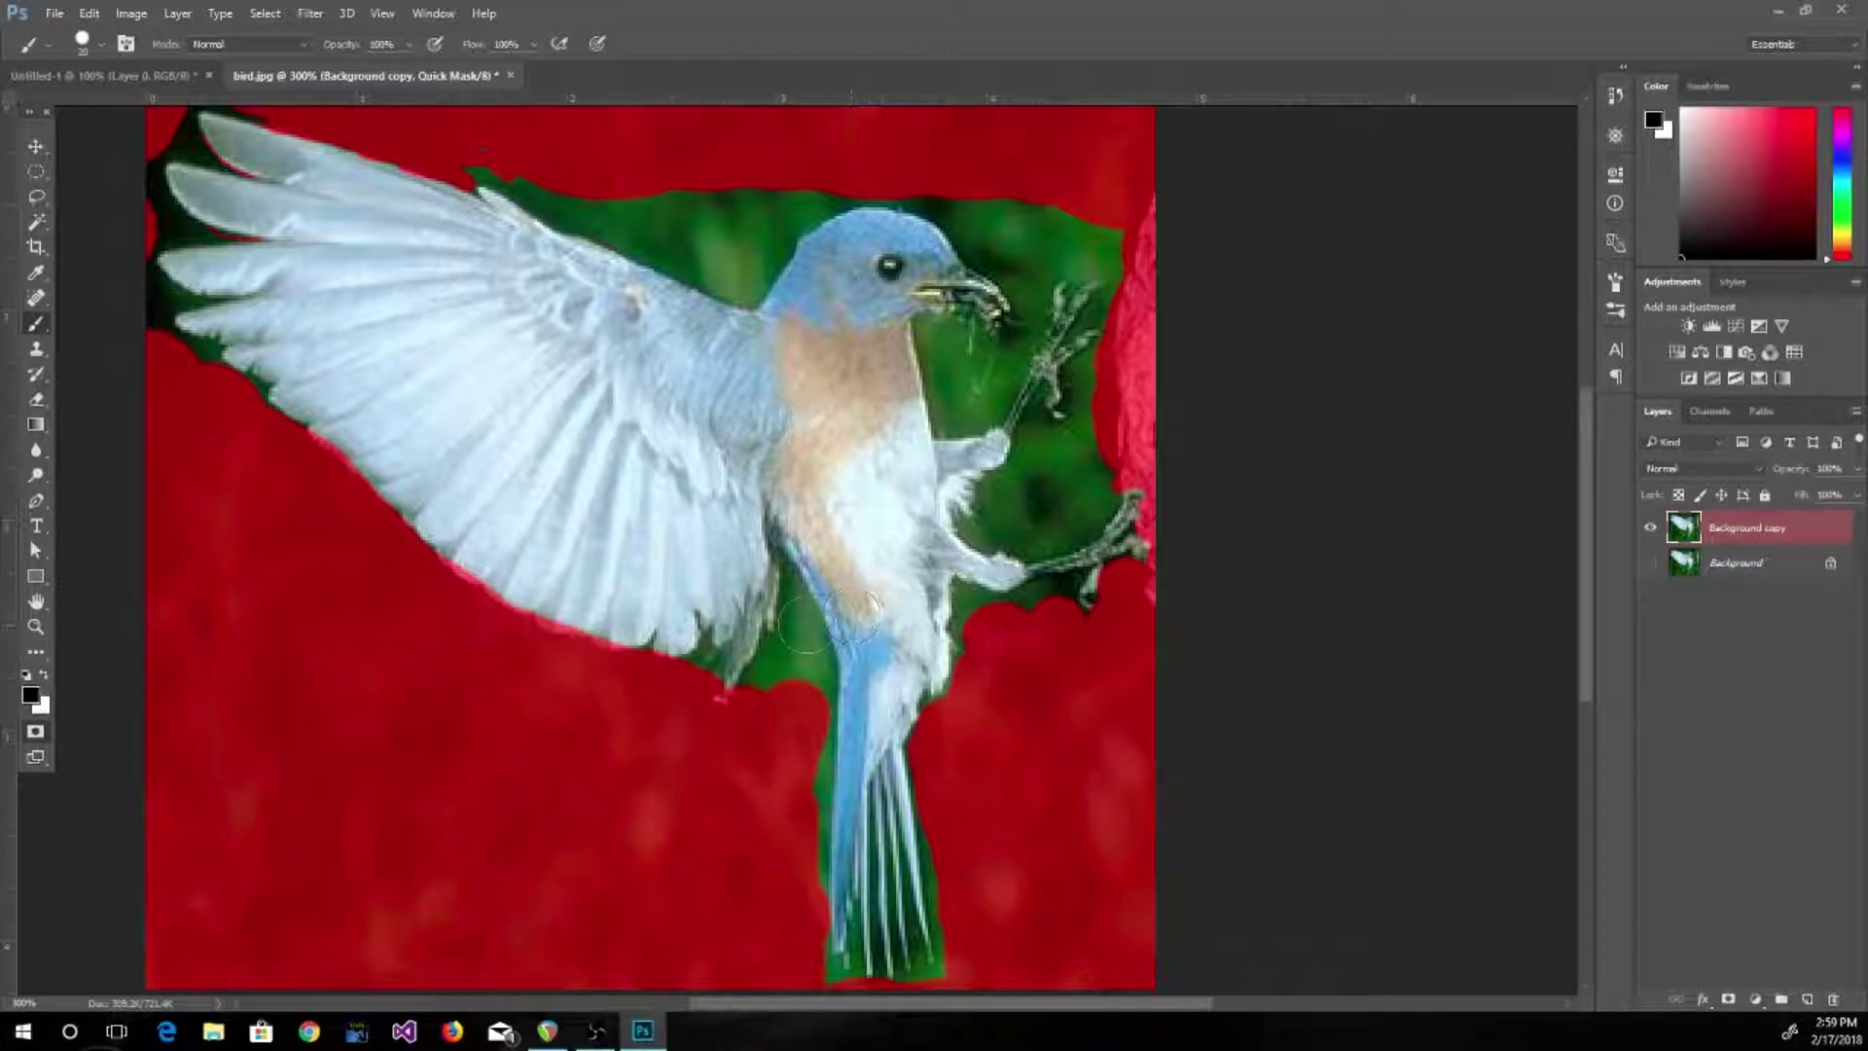
left_click_drag(795, 634, 799, 653)
mouse_move(806, 693)
left_mouse_down()
mouse_move(798, 856)
mouse_move(792, 876)
mouse_move(776, 867)
left_mouse_up()
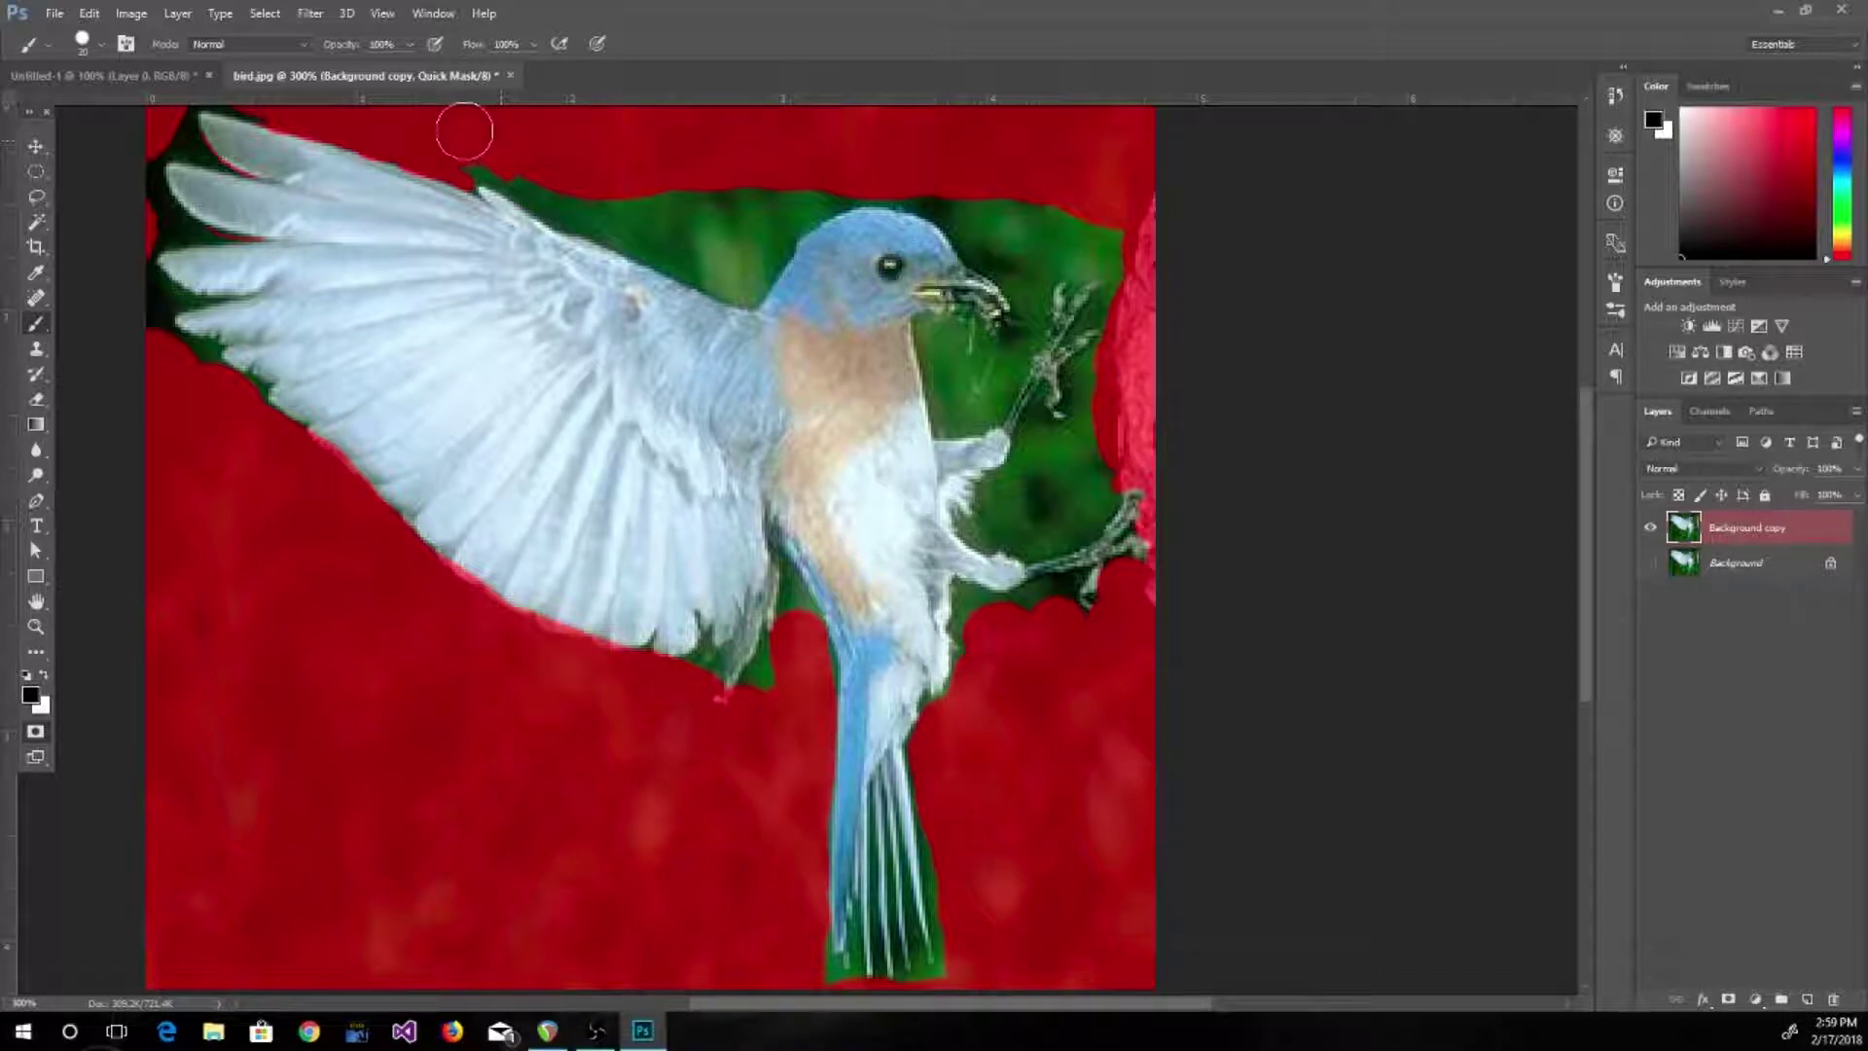
Mask the background along the wing's upper edge, around the bird's head and above the beak with black
mouse_move(400, 120)
left_mouse_down()
mouse_move(657, 204)
mouse_move(792, 172)
left_mouse_up()
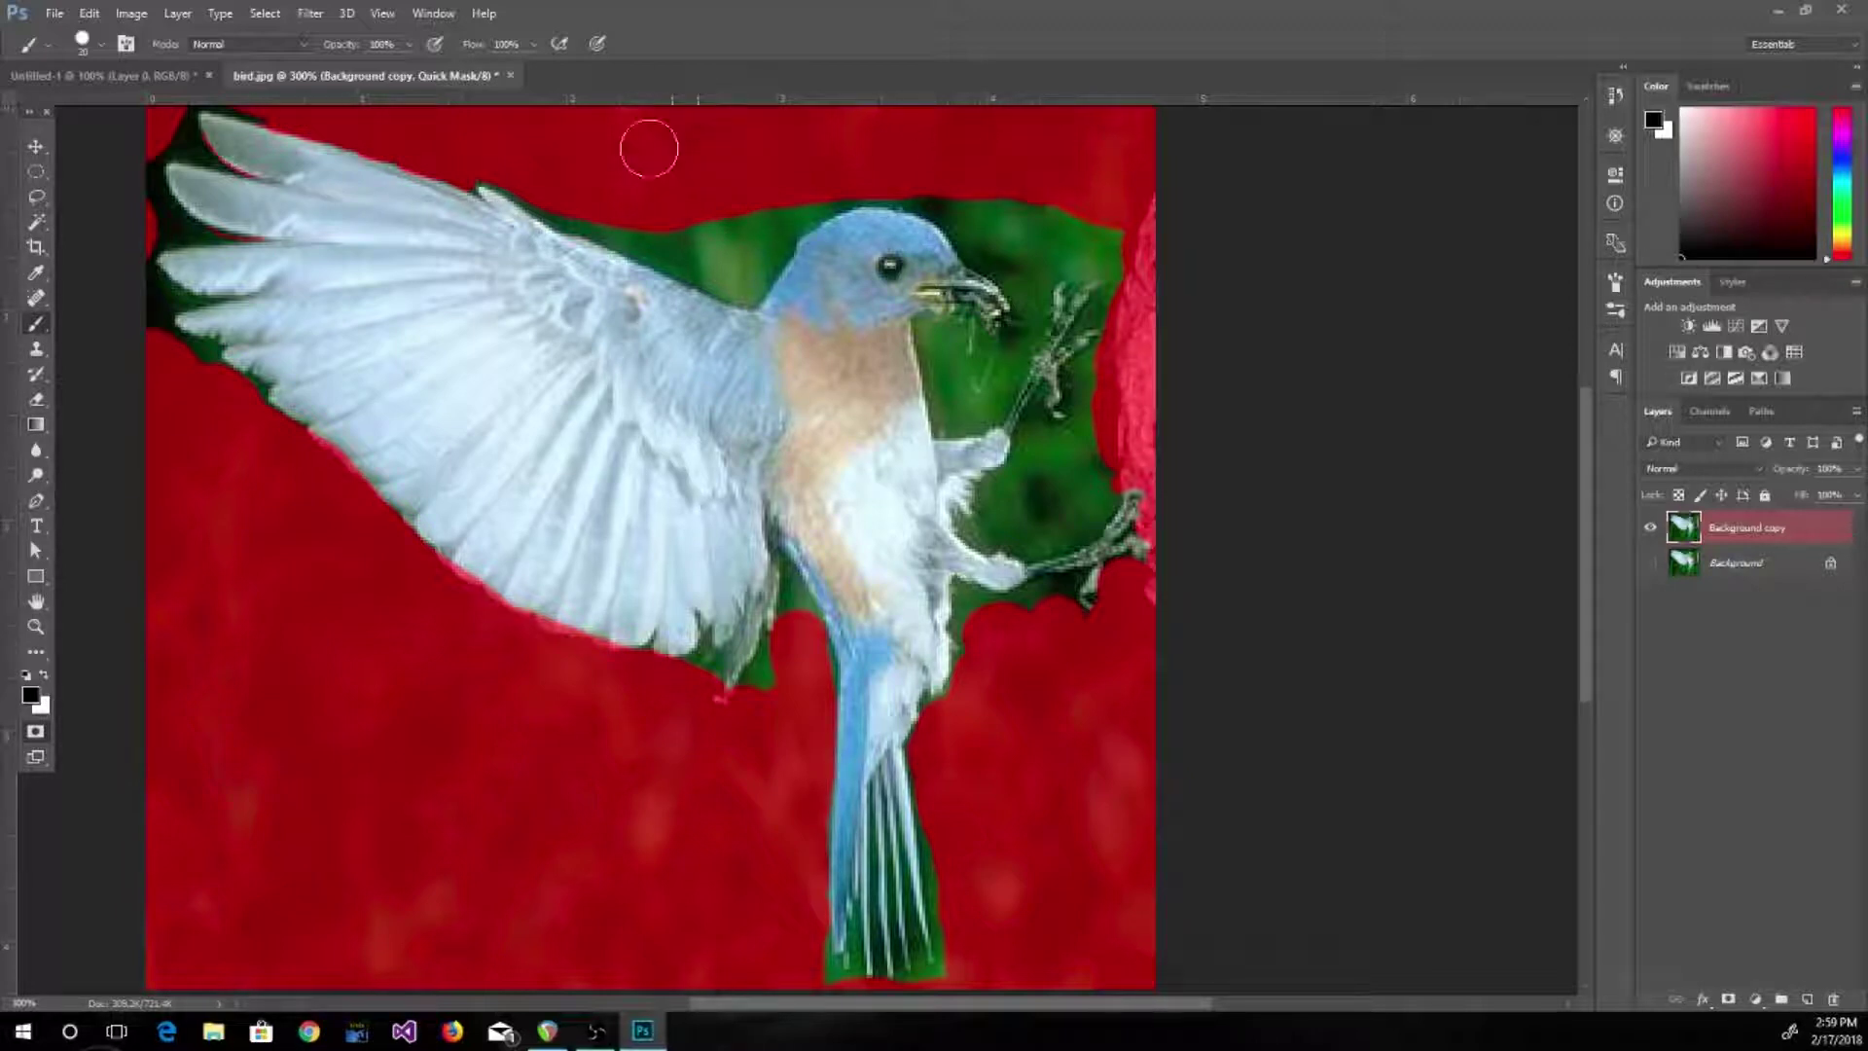
mouse_move(563, 198)
left_mouse_down()
mouse_move(730, 277)
mouse_move(754, 255)
mouse_move(743, 221)
mouse_move(889, 177)
mouse_move(942, 188)
mouse_move(994, 253)
mouse_move(1006, 214)
mouse_move(1106, 251)
mouse_move(1030, 259)
left_mouse_up()
key("x")
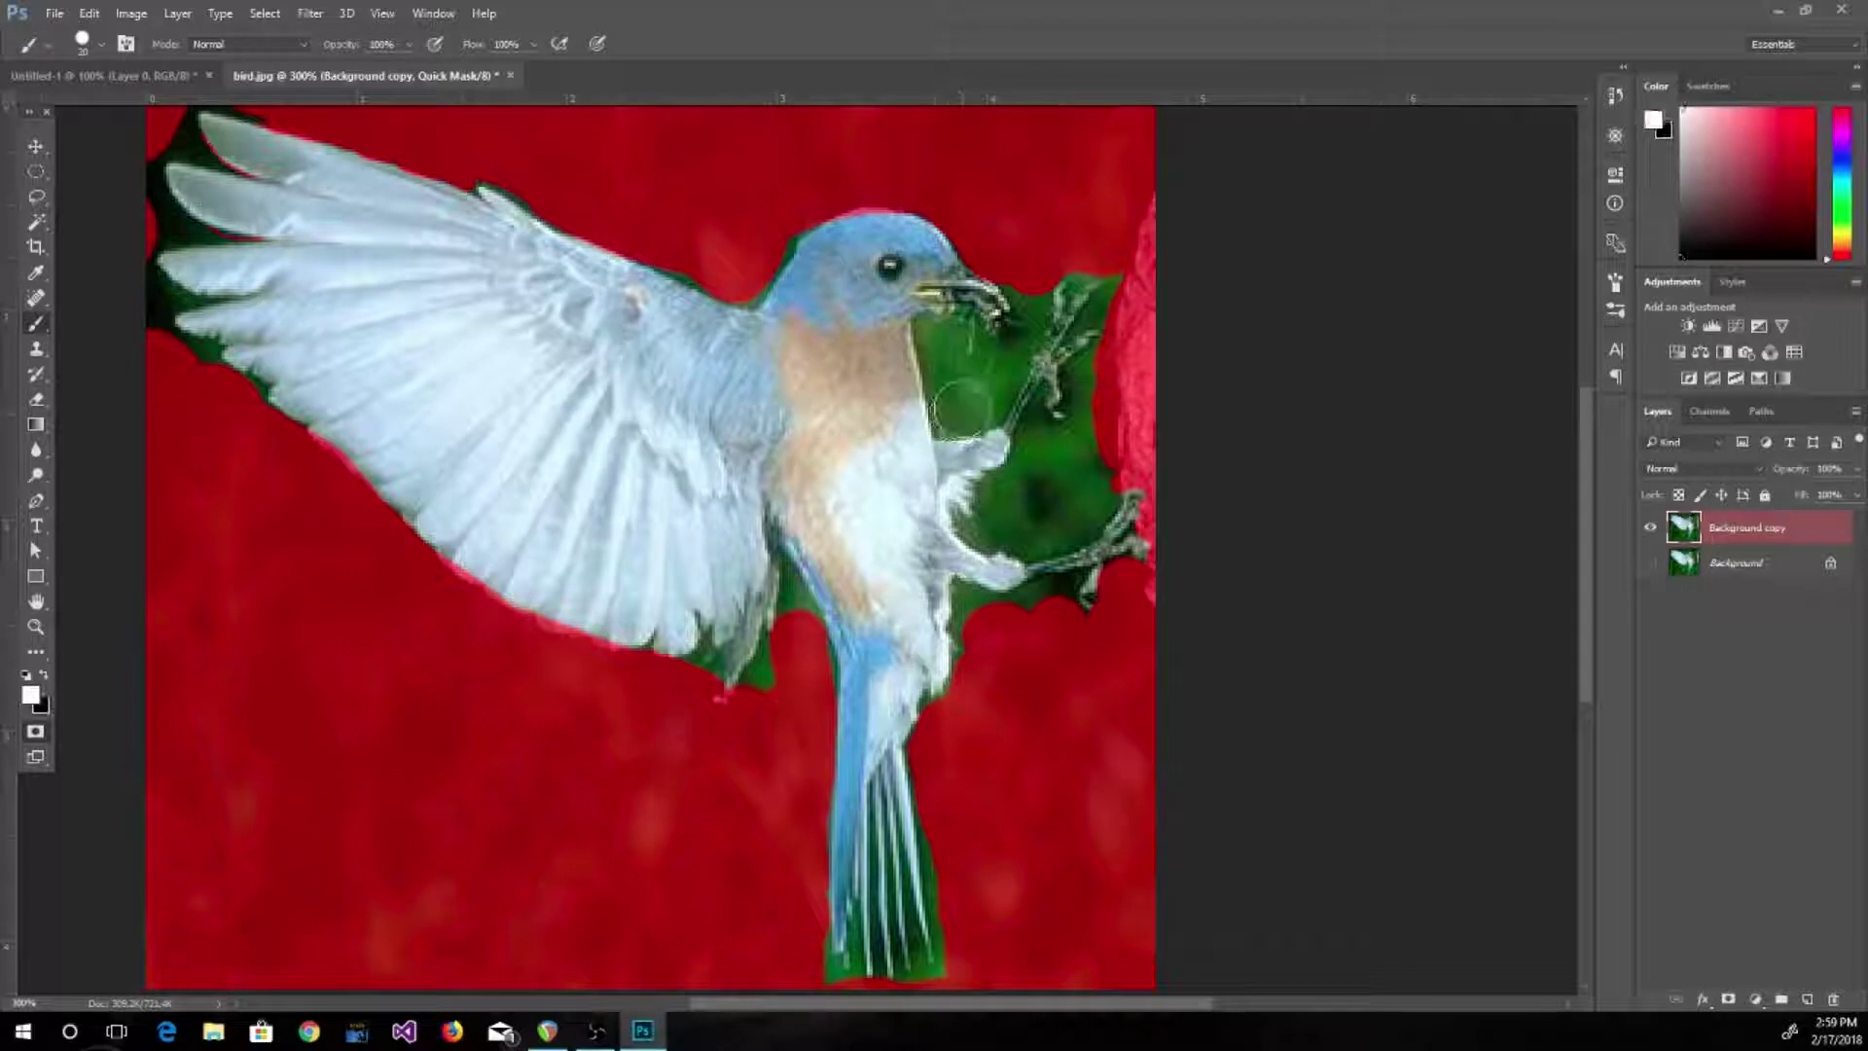
key("x")
Mask the background between the beak, chest and upper leg with black, using a smaller brush beside the beak and the raised foot
key("bracketleft")
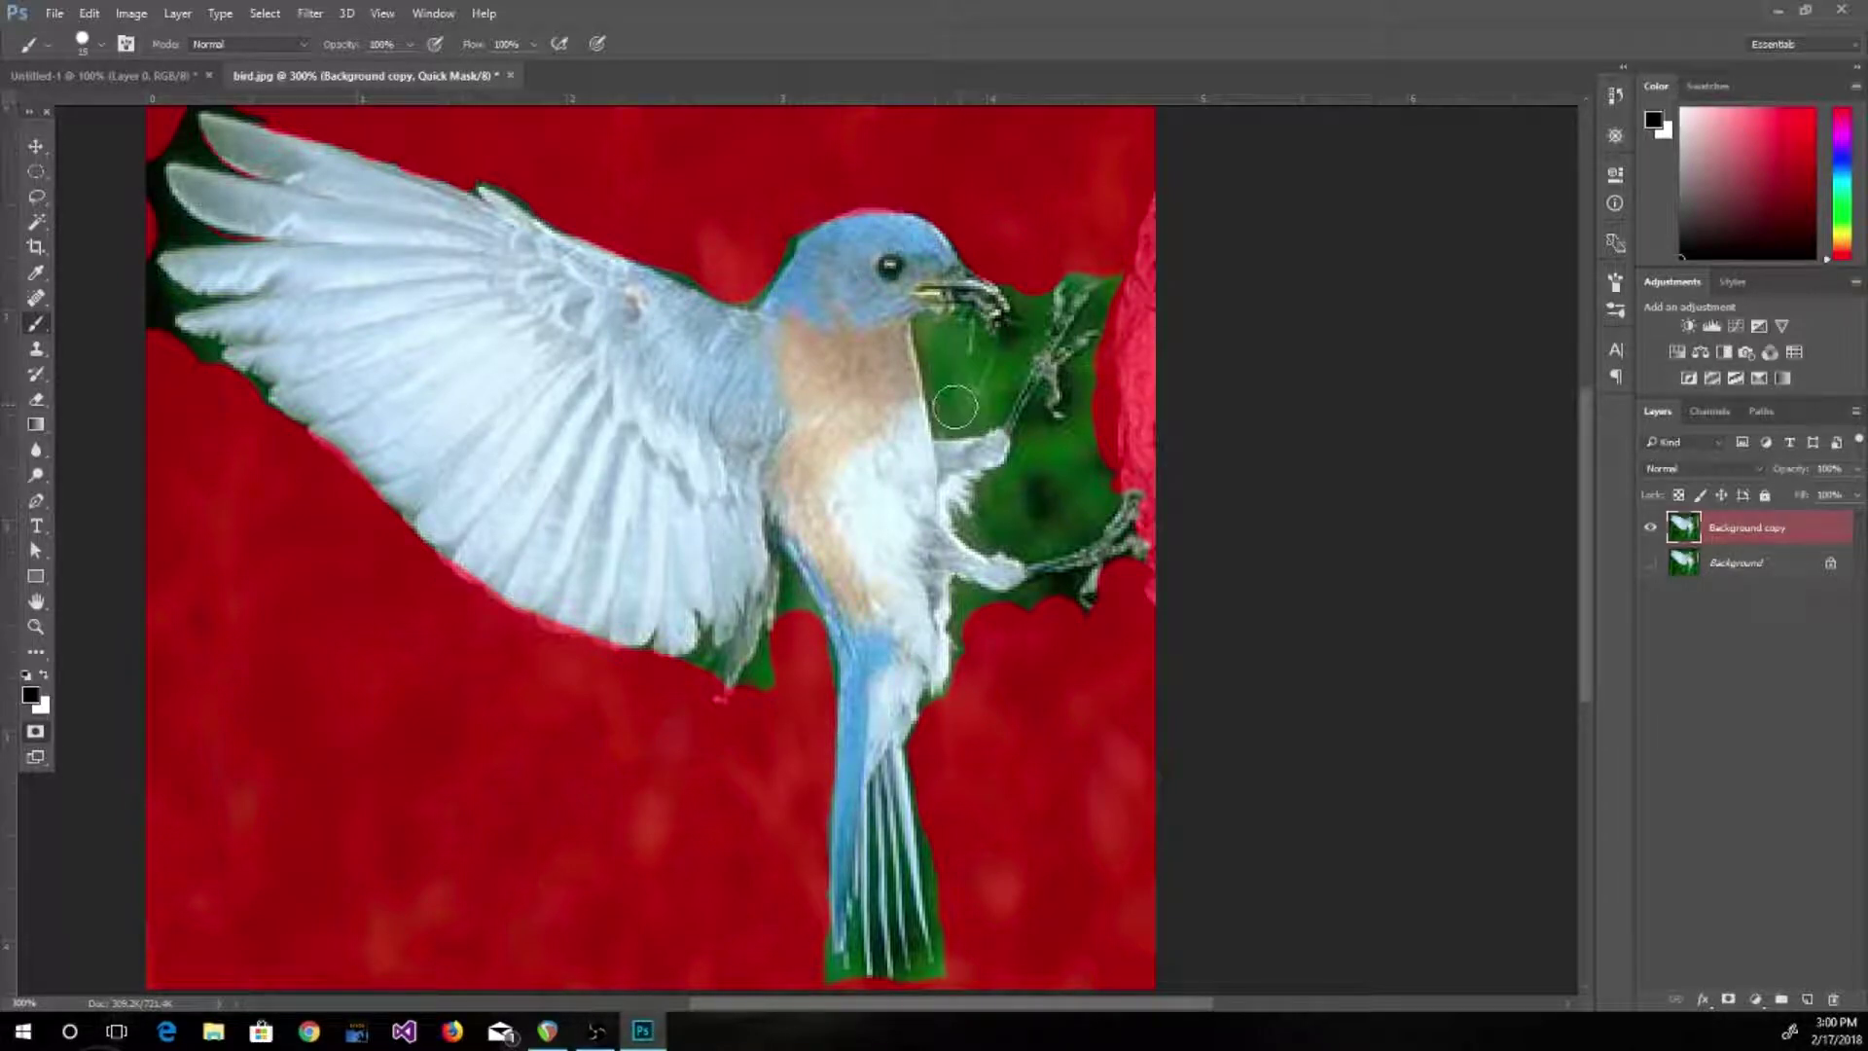
mouse_move(949, 418)
left_mouse_down()
mouse_move(933, 331)
mouse_move(994, 363)
mouse_move(975, 410)
left_mouse_up()
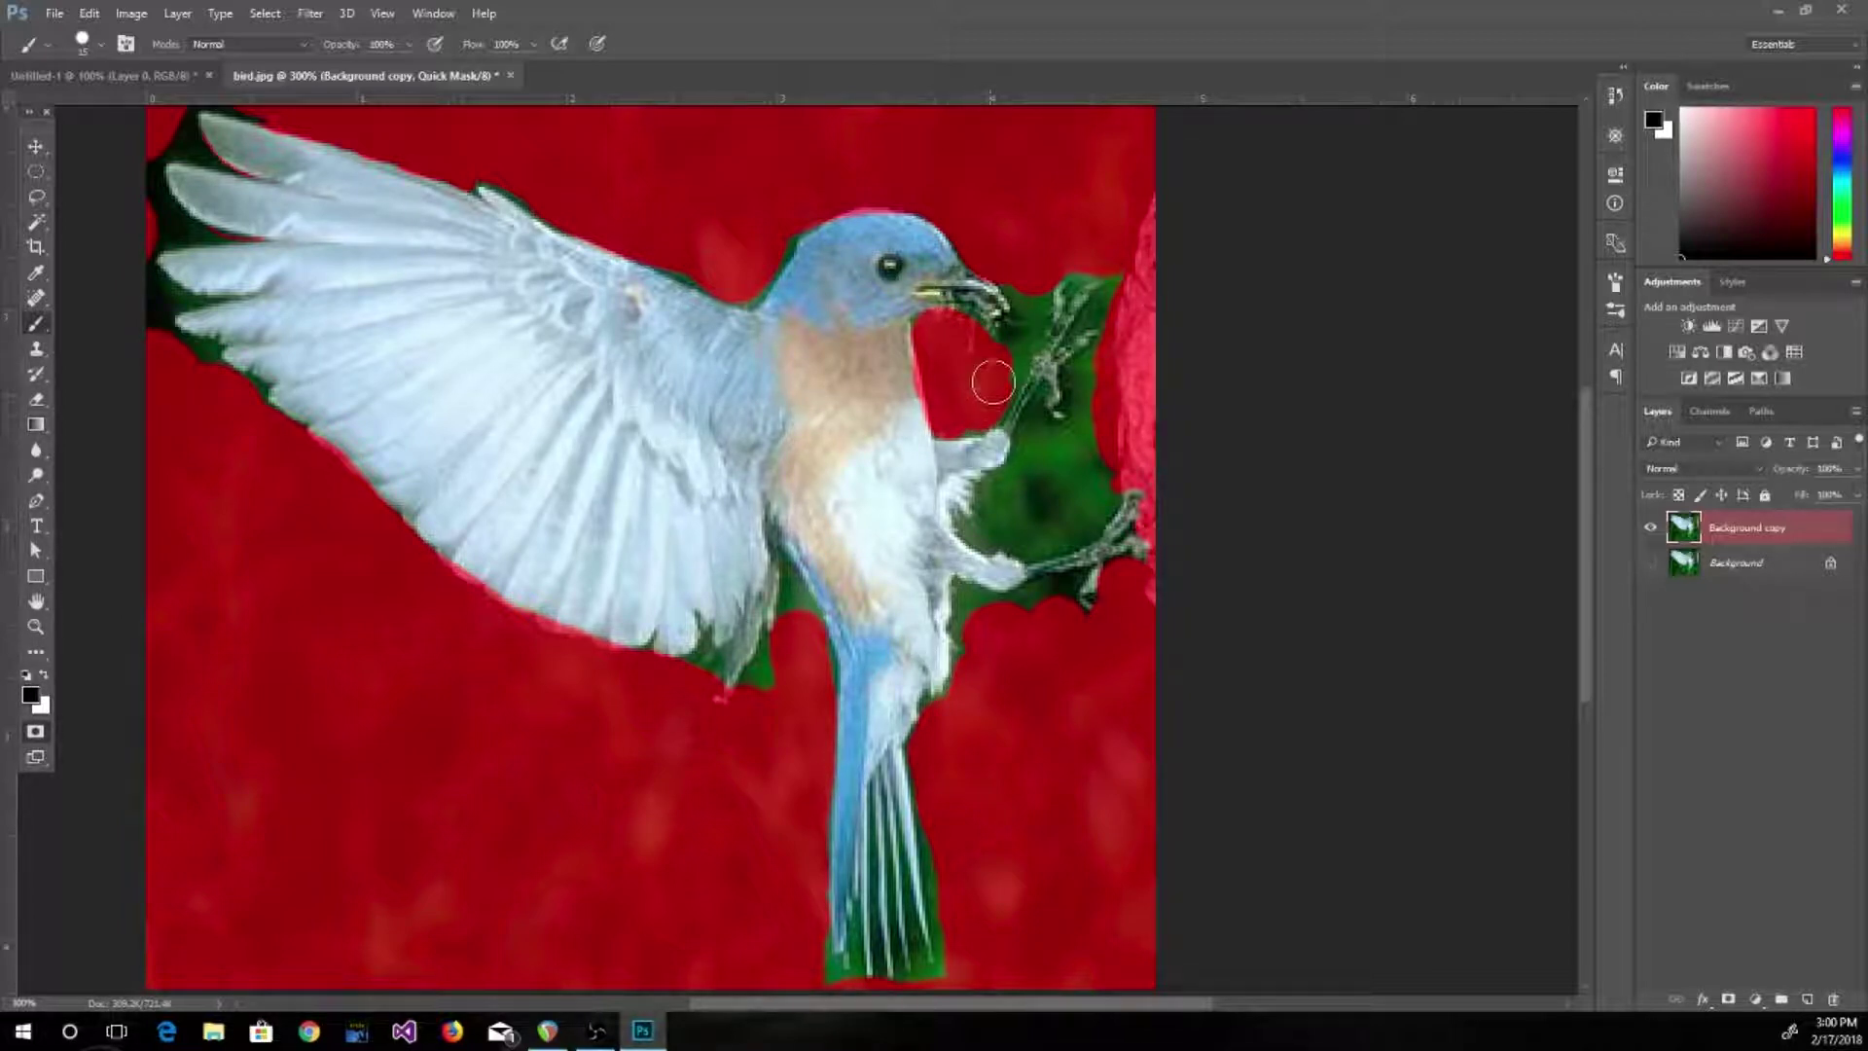
key("bracketleft")
key("bracketleft")
left_click_drag(1040, 303, 999, 402)
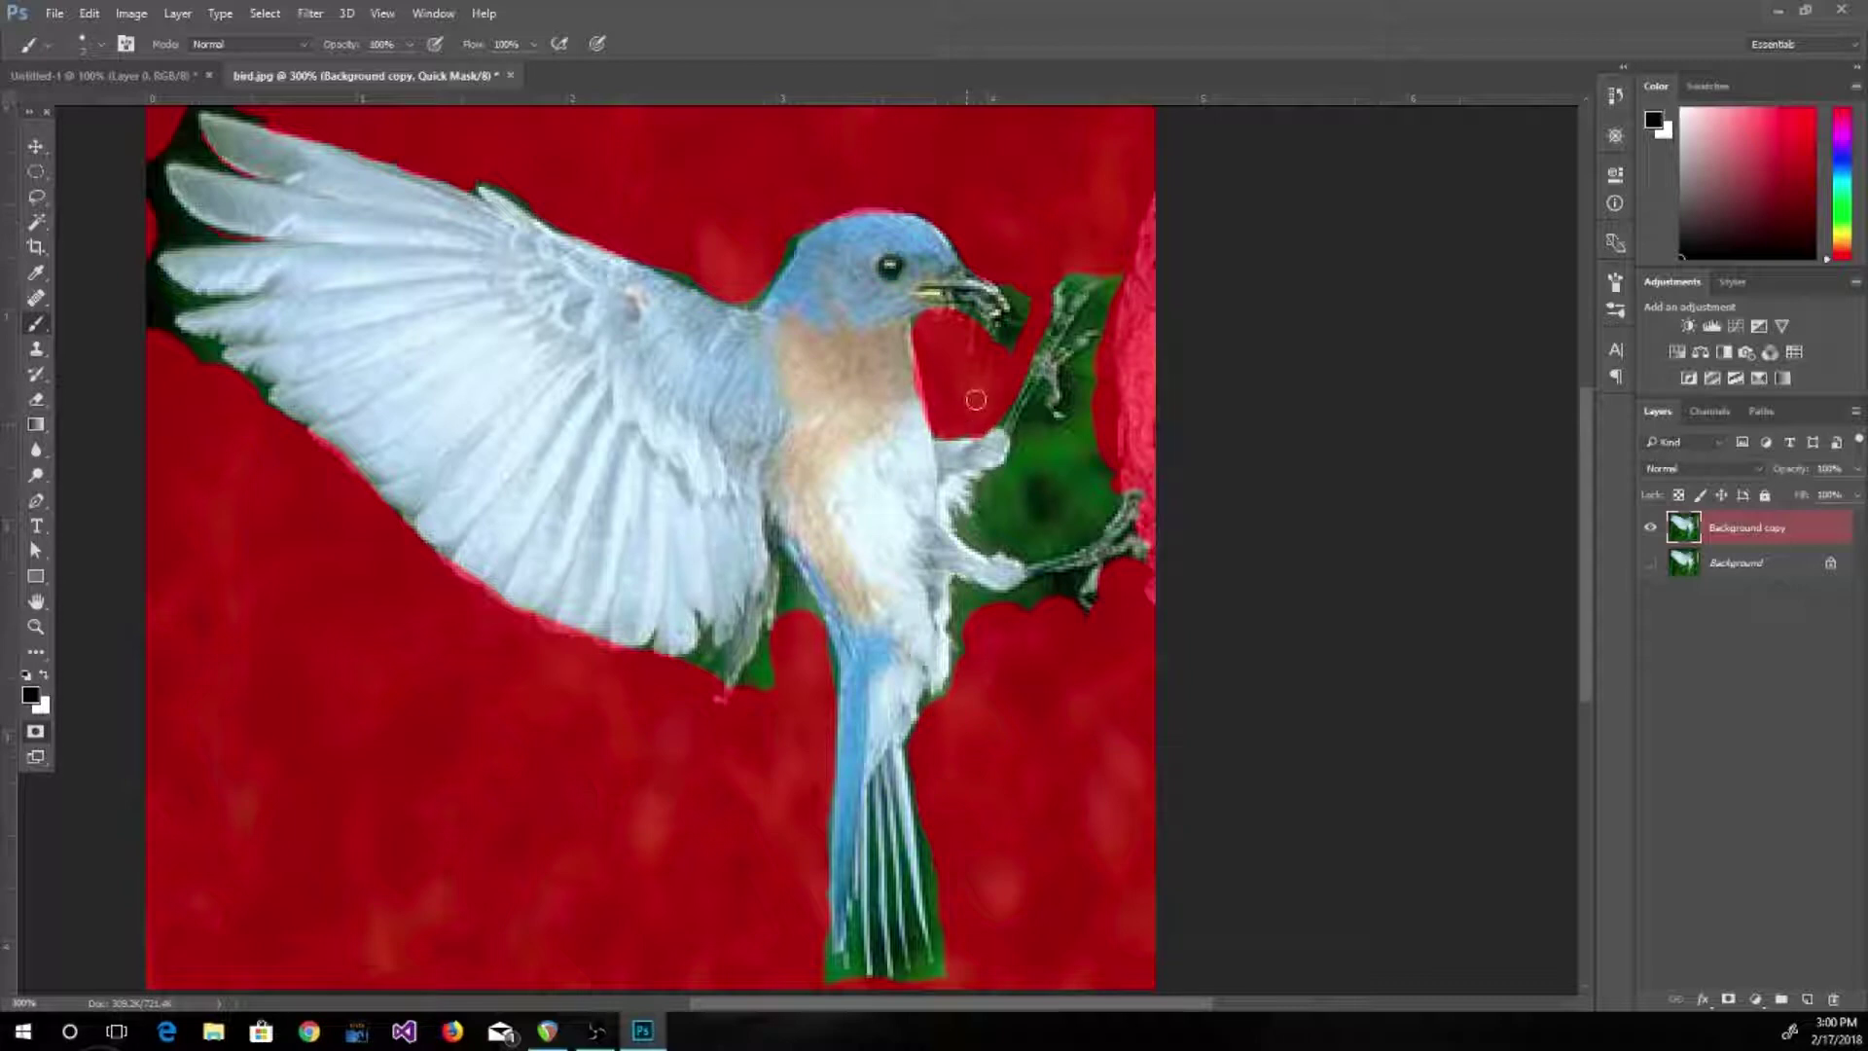
left_click_drag(1011, 300, 1010, 329)
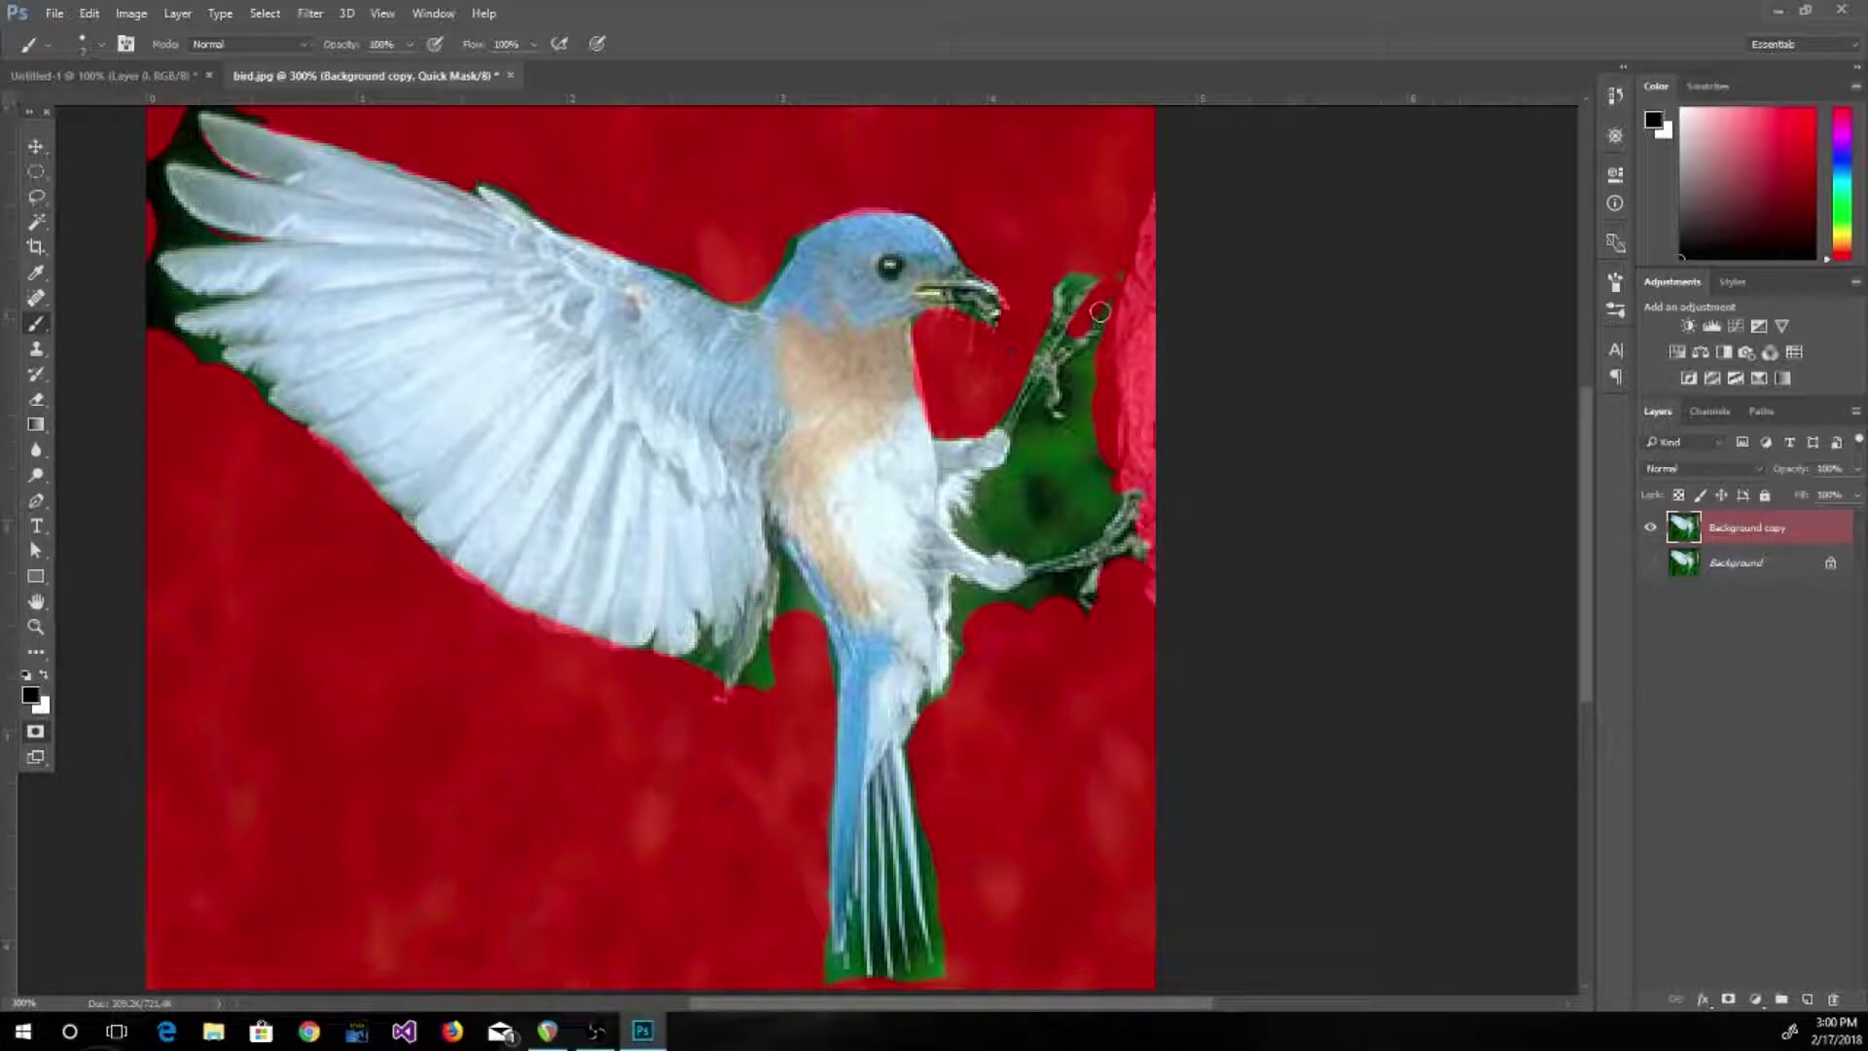
Mask the background between the two legs, enlarging the brush for the open area, and along the underside of the lower leg
mouse_move(1067, 372)
left_mouse_down()
mouse_move(1087, 357)
mouse_move(1065, 404)
mouse_move(1087, 383)
mouse_move(1037, 404)
mouse_move(968, 514)
mouse_move(988, 541)
mouse_move(1053, 543)
mouse_move(1093, 494)
left_mouse_up()
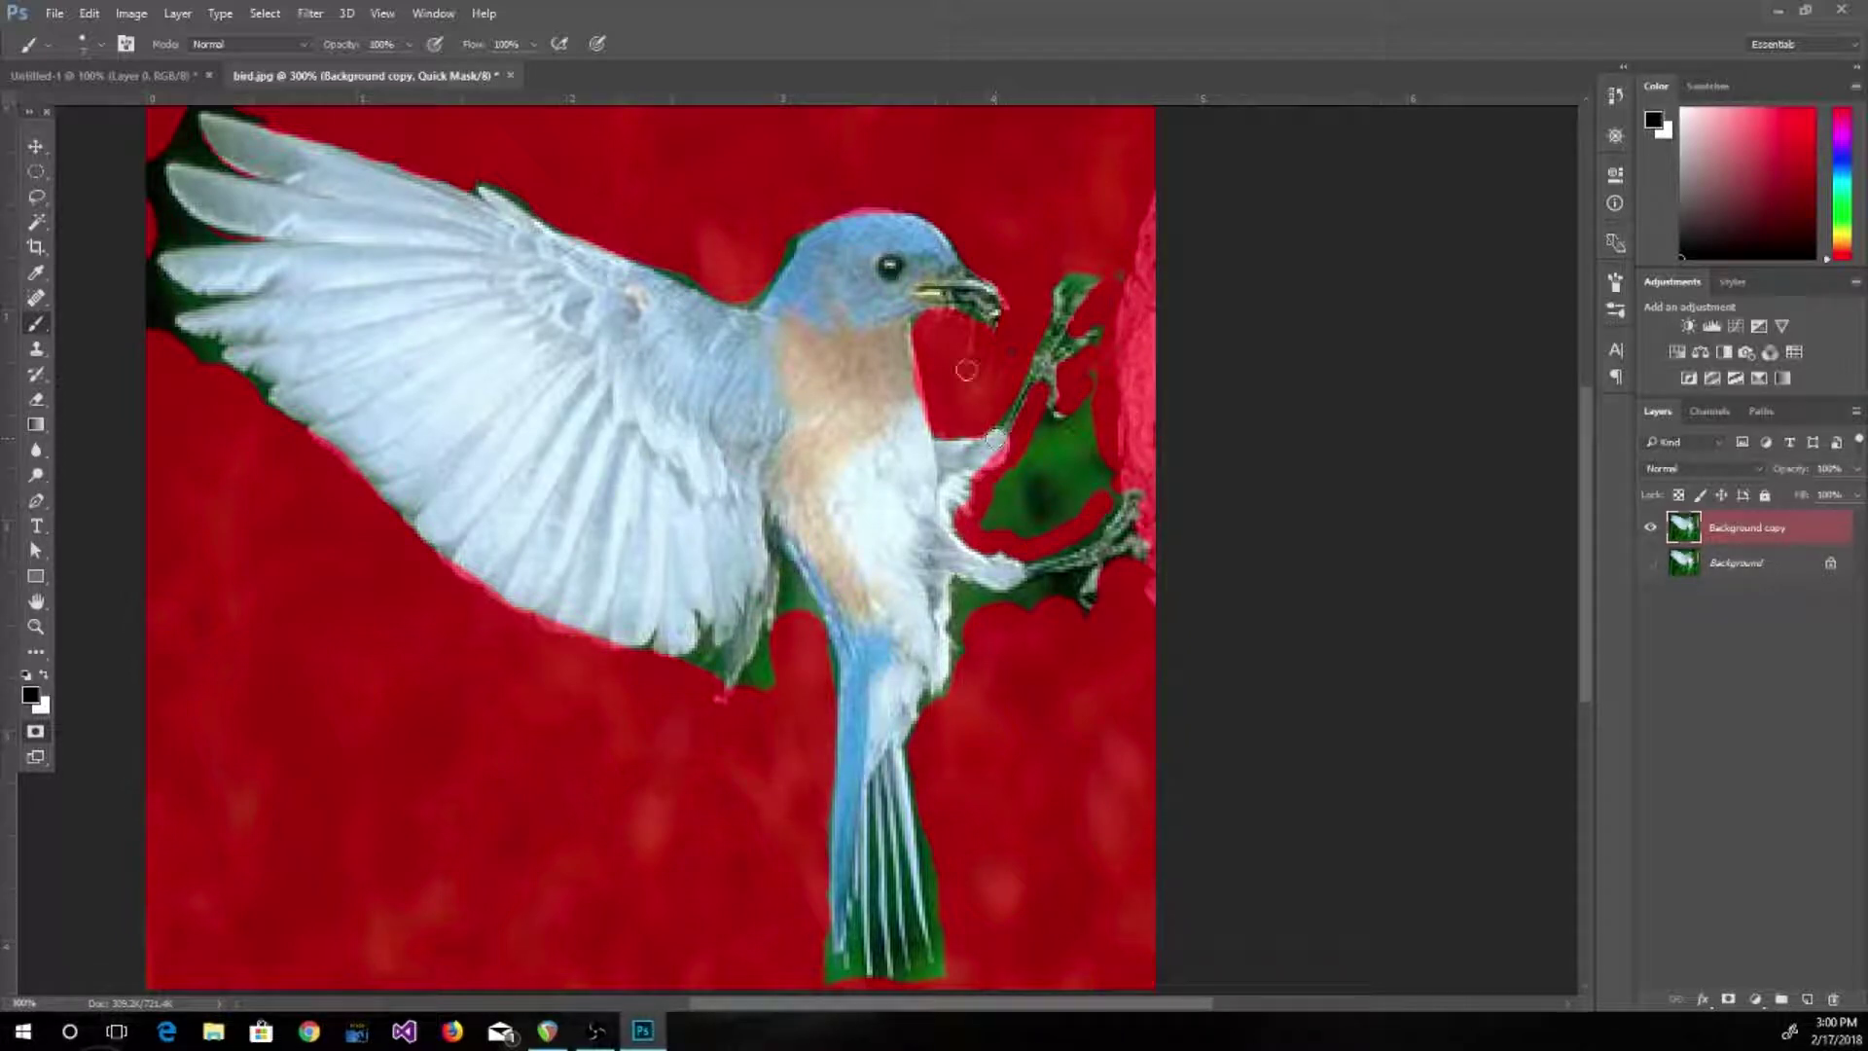
key("bracketright")
key("bracketright")
mouse_move(1097, 391)
left_mouse_down()
mouse_move(1089, 427)
mouse_move(1054, 428)
mouse_move(1006, 496)
mouse_move(1012, 510)
mouse_move(1096, 463)
mouse_move(1077, 514)
mouse_move(1092, 496)
left_mouse_up()
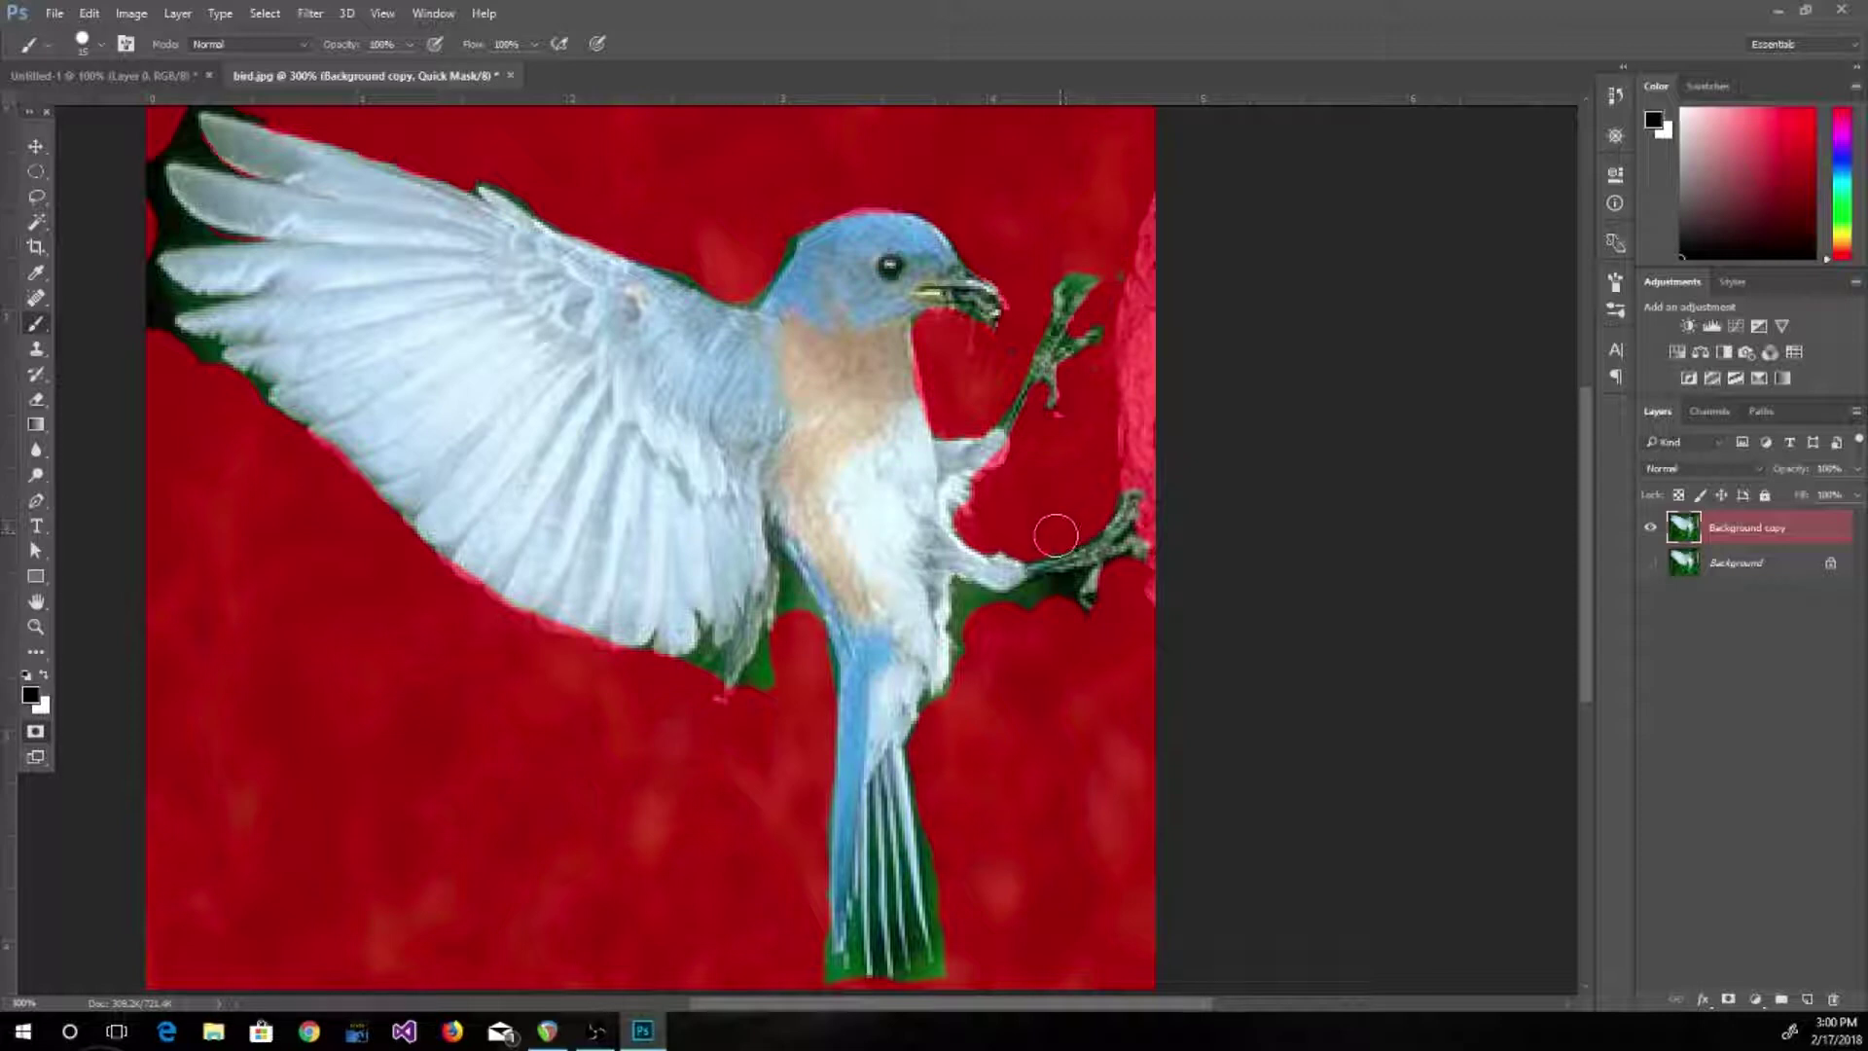
left_click_drag(968, 603, 1064, 588)
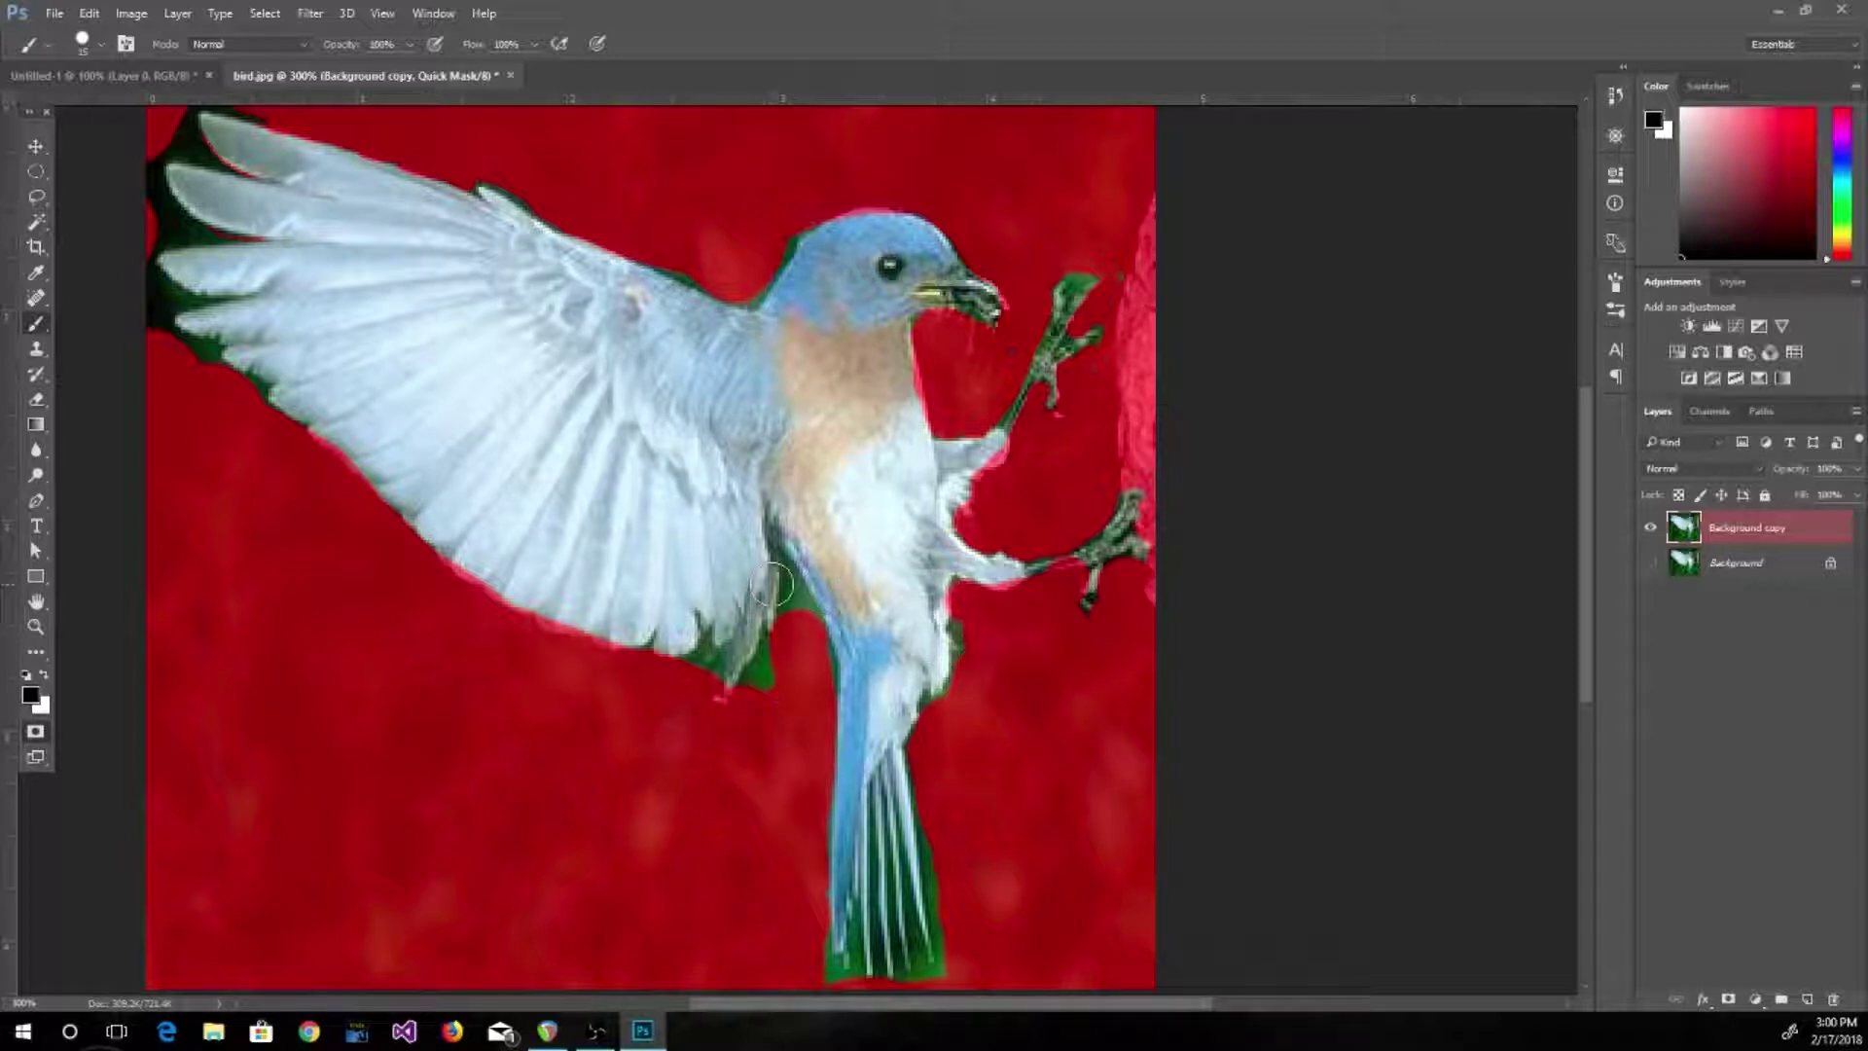
Mask the remaining green in the gap between the wing and the body, and around the tail's tip, with a smaller brush
key("bracketleft")
key("bracketleft")
left_click_drag(785, 561, 800, 584)
key("ctrl+z")
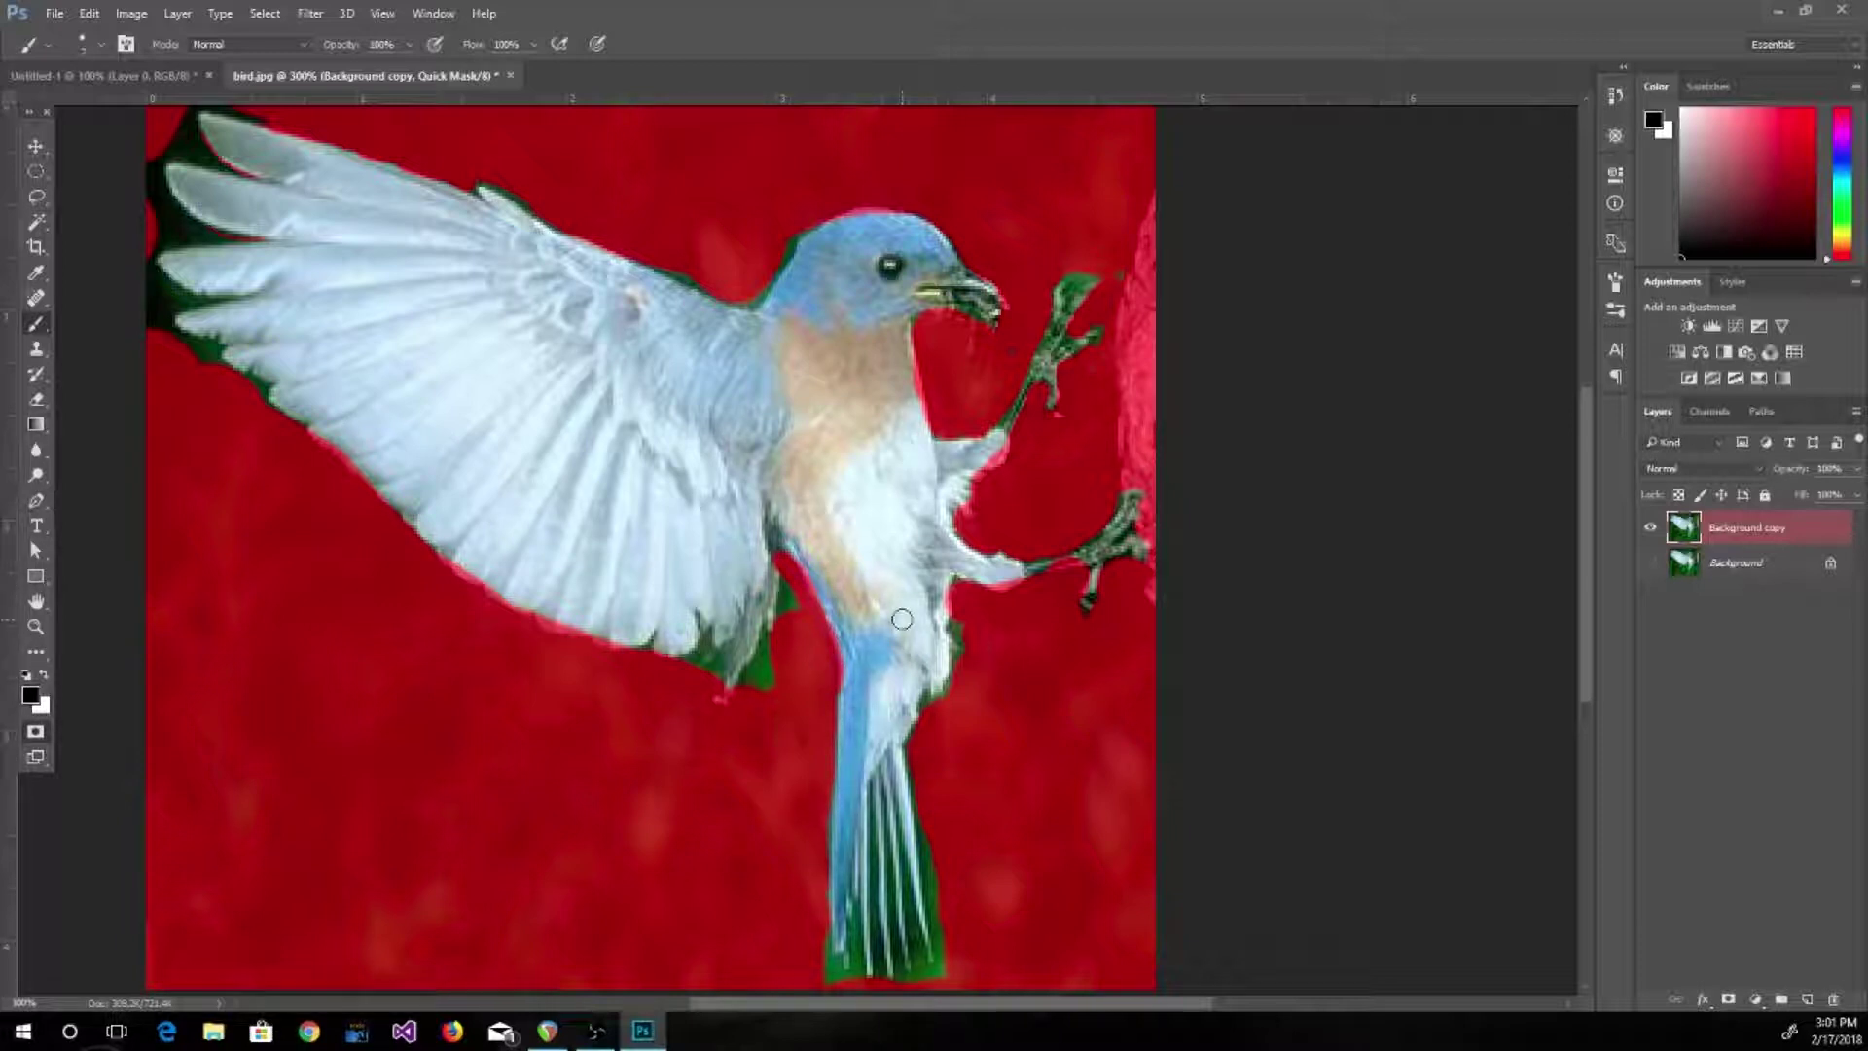
left_click_drag(781, 579, 753, 682)
mouse_move(875, 983)
left_mouse_down()
mouse_move(940, 976)
mouse_move(944, 915)
left_mouse_up()
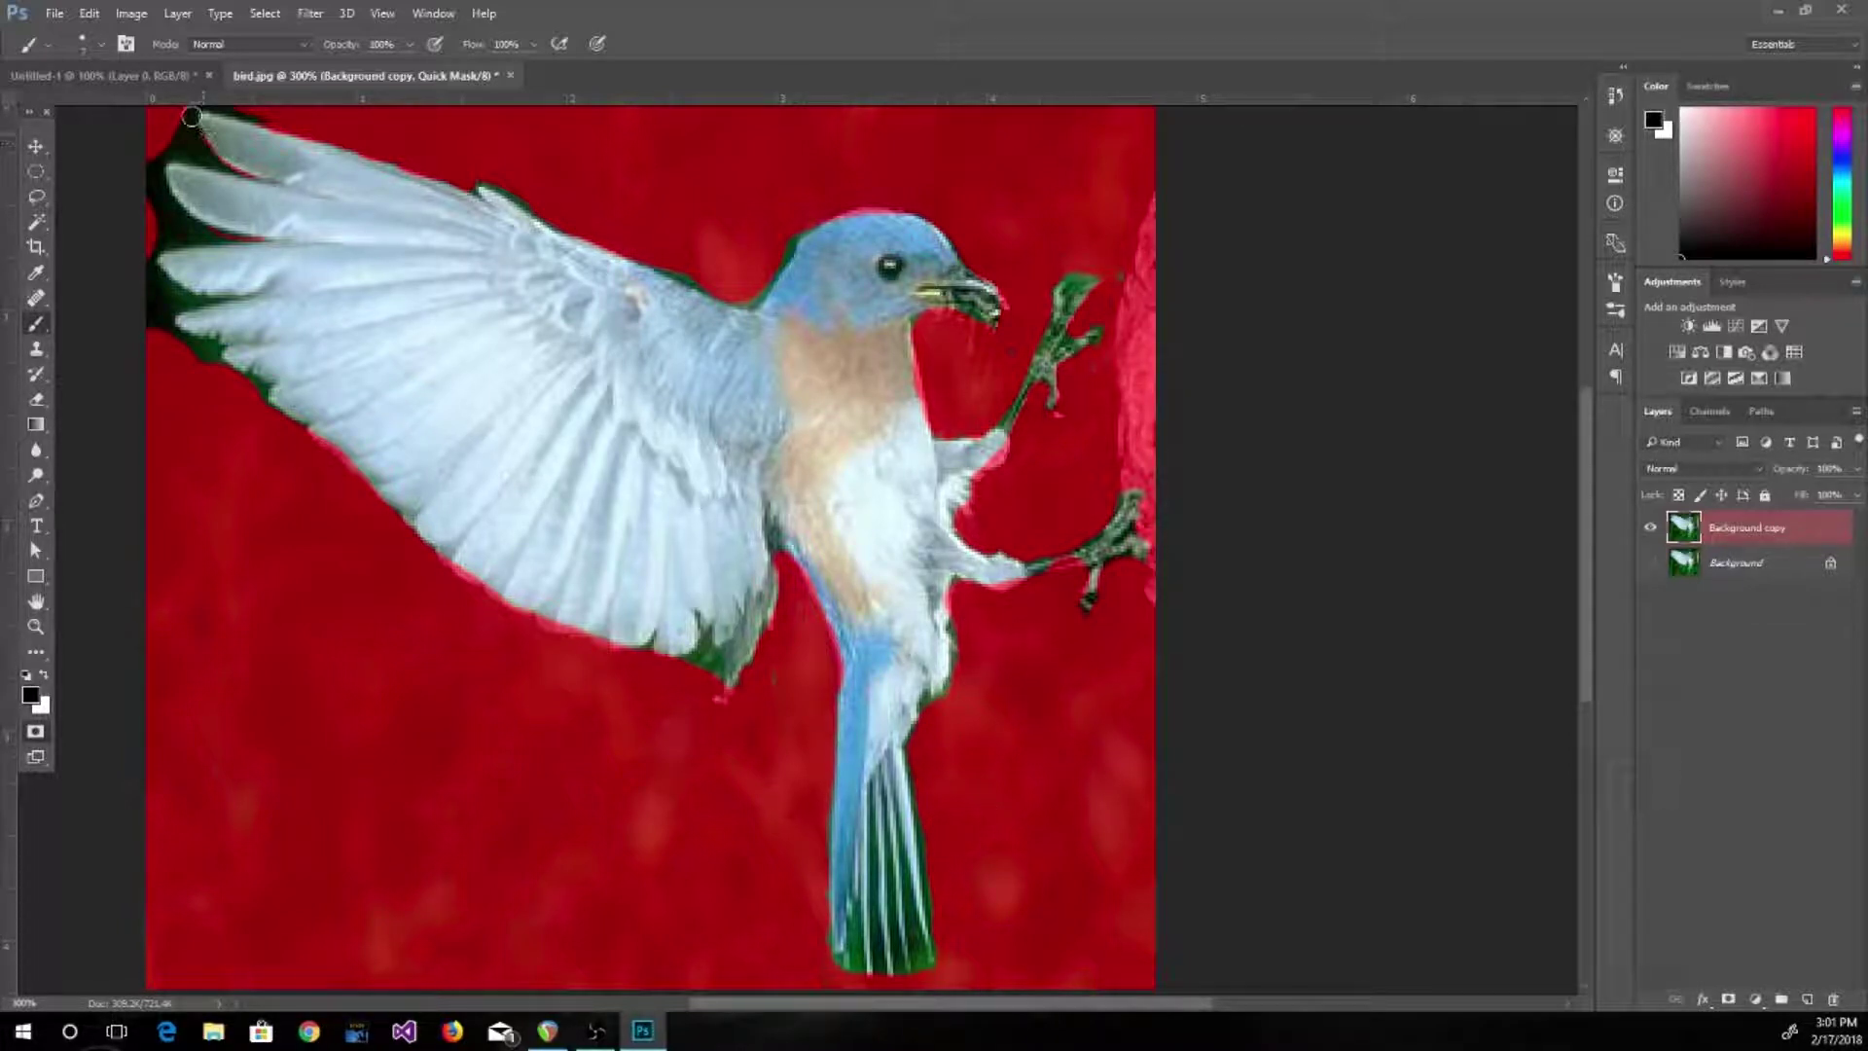
Mask the dark background around and between the wingtip feathers, and the green remnants at the wing's lower end near the body
mouse_move(150, 166)
left_mouse_down()
mouse_move(159, 340)
mouse_move(145, 317)
mouse_move(189, 353)
left_mouse_up()
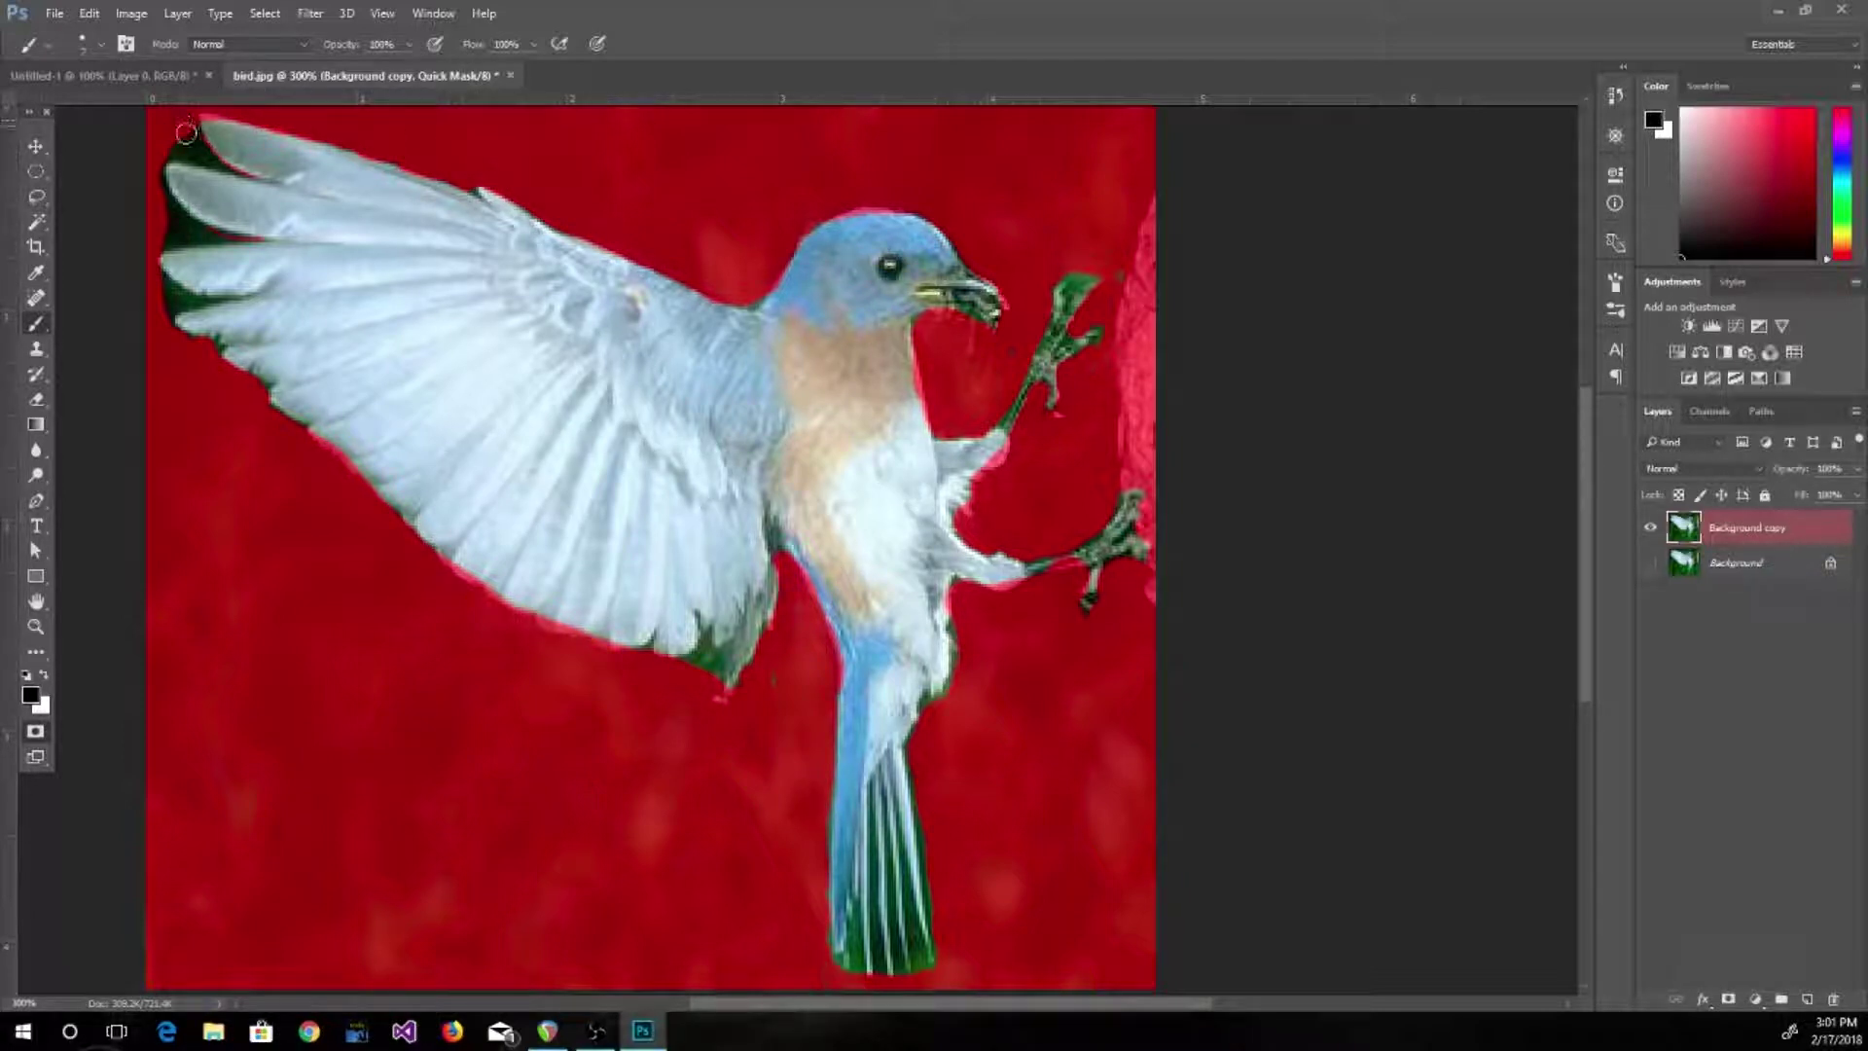
mouse_move(226, 160)
left_mouse_down()
mouse_move(177, 151)
mouse_move(166, 179)
mouse_move(195, 222)
mouse_move(238, 232)
mouse_move(149, 216)
mouse_move(169, 209)
mouse_move(183, 239)
mouse_move(241, 225)
mouse_move(166, 241)
mouse_move(162, 279)
mouse_move(259, 282)
mouse_move(166, 300)
mouse_move(176, 336)
mouse_move(276, 408)
left_mouse_up()
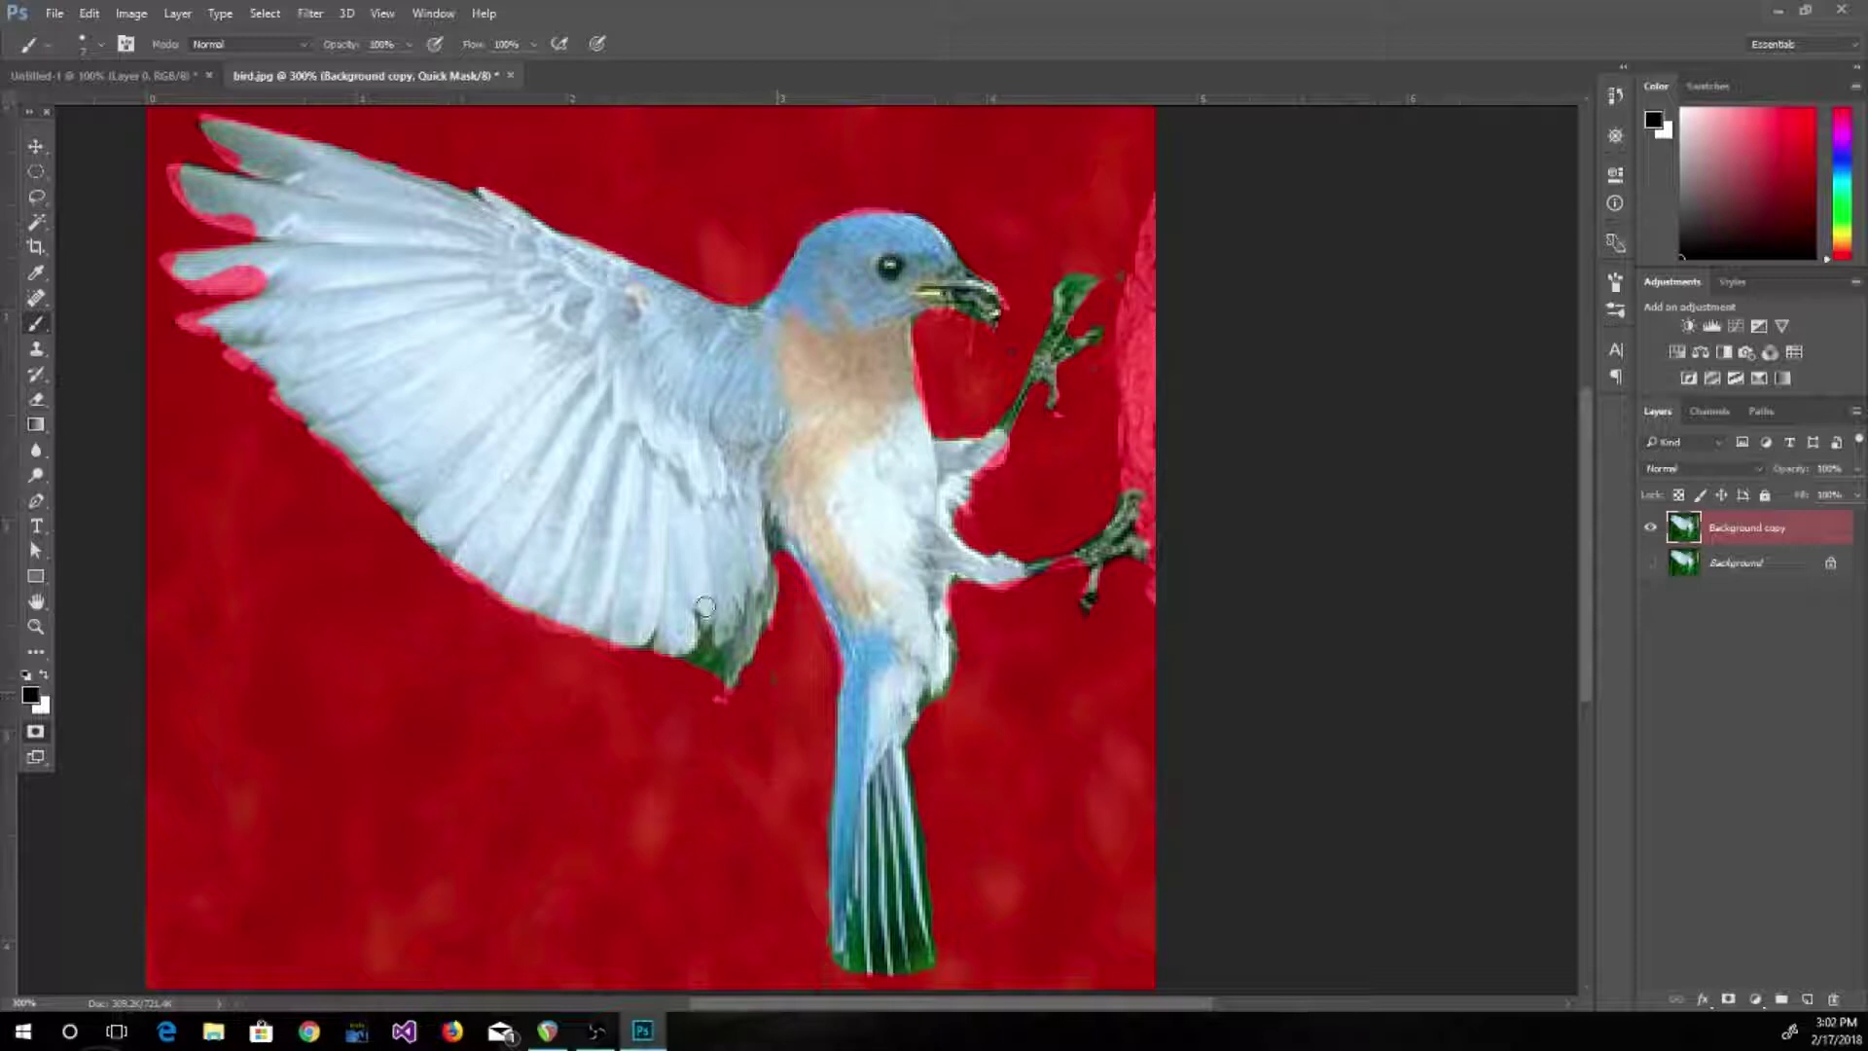
mouse_move(708, 636)
left_mouse_down()
mouse_move(718, 694)
mouse_move(746, 678)
mouse_move(766, 611)
left_mouse_up()
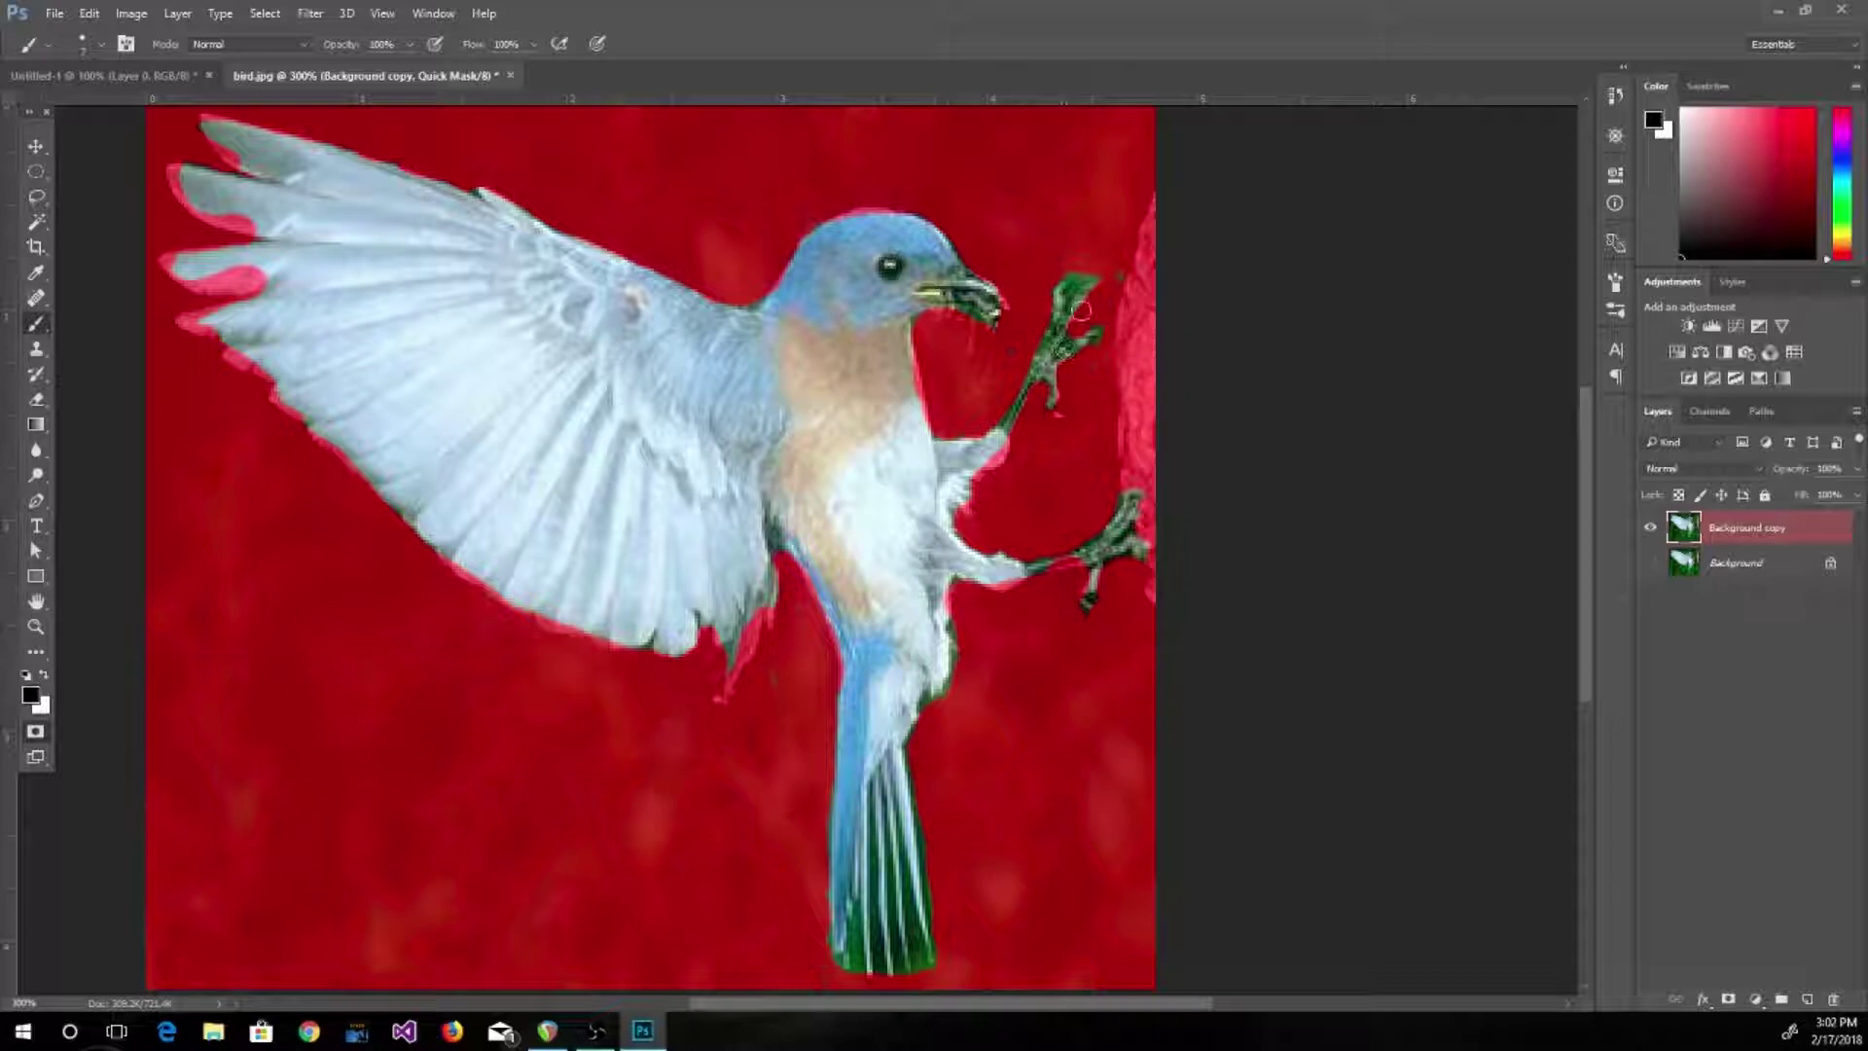